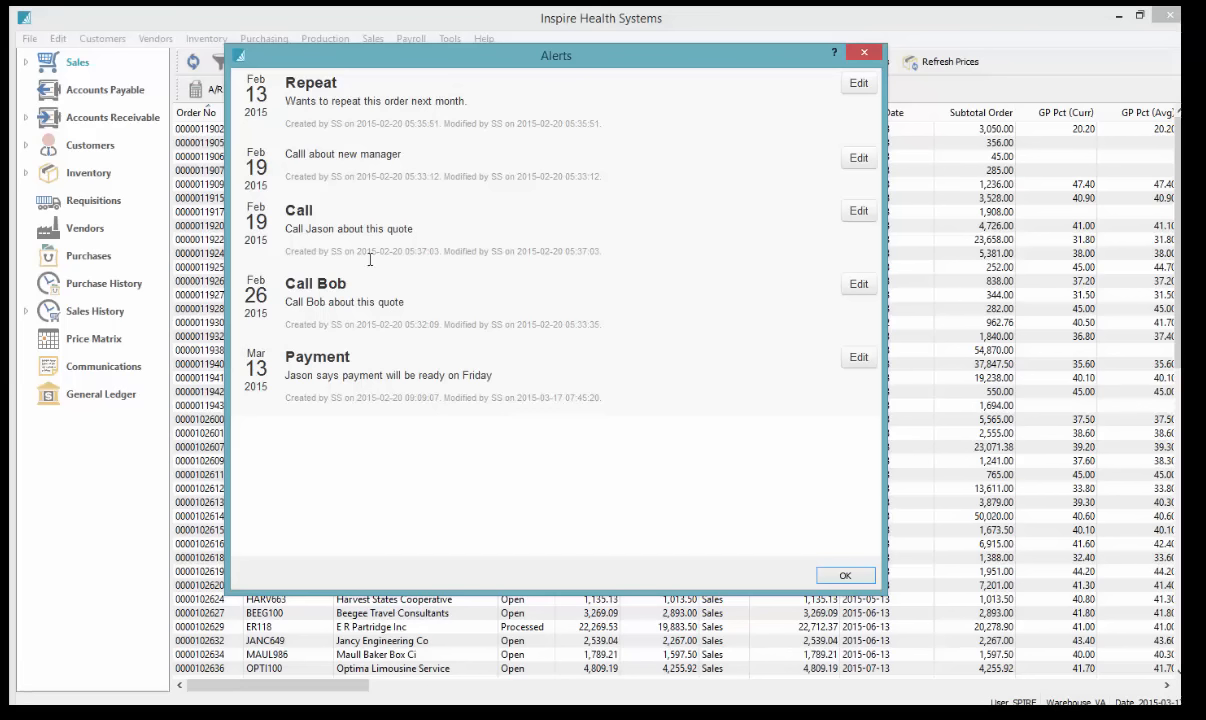
Dismiss the pending-reminder alerts and bring up your Communications notes list
left_click(845, 575)
left_click(103, 366)
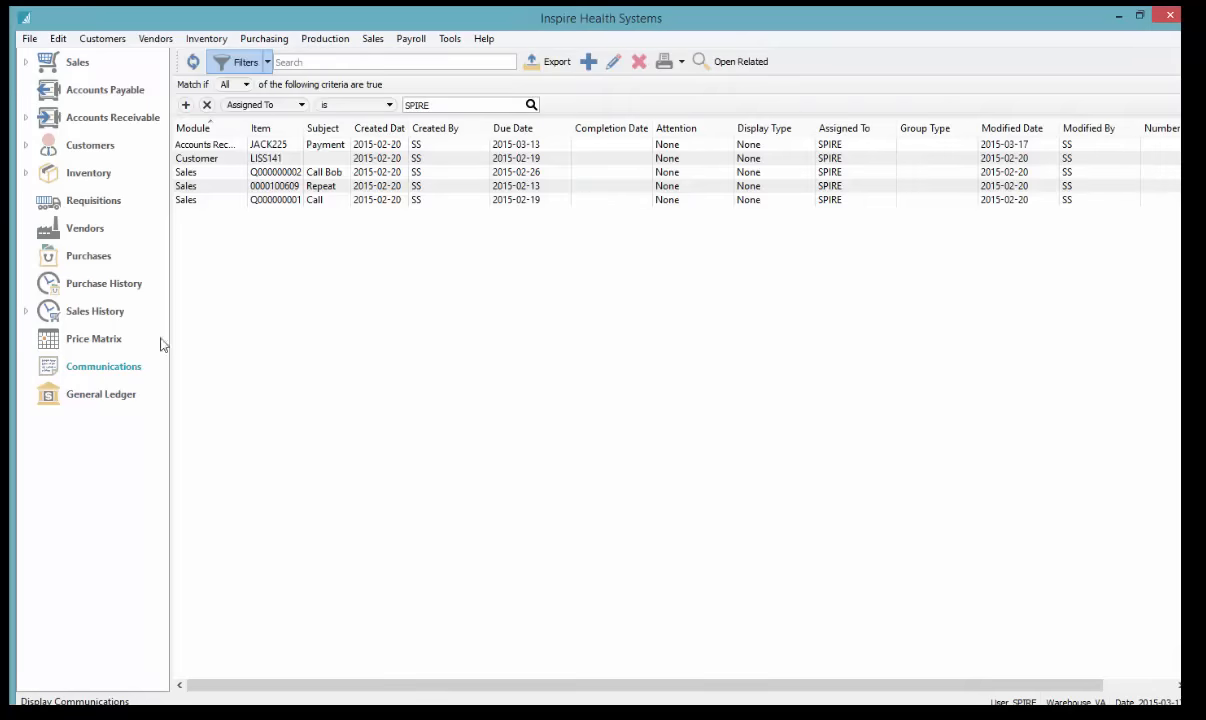
Open the note about calling on a quote, read its details, and close it
left_click(272, 176)
double_click(341, 176)
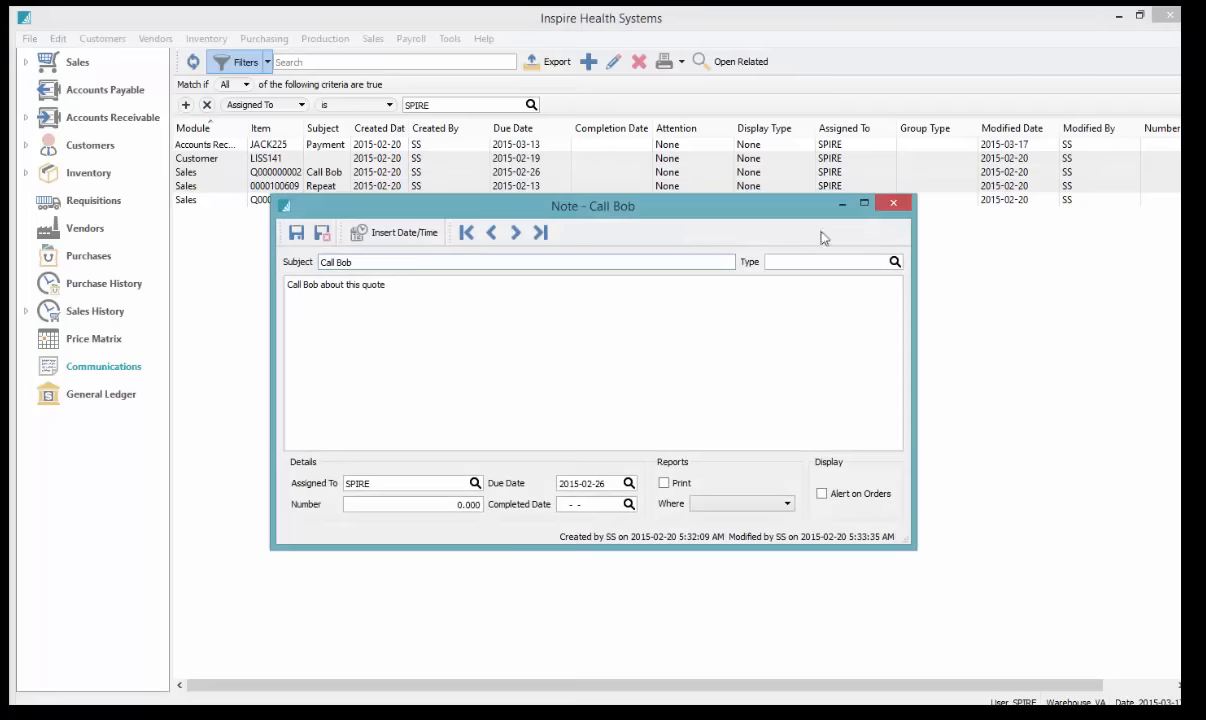
left_click(895, 205)
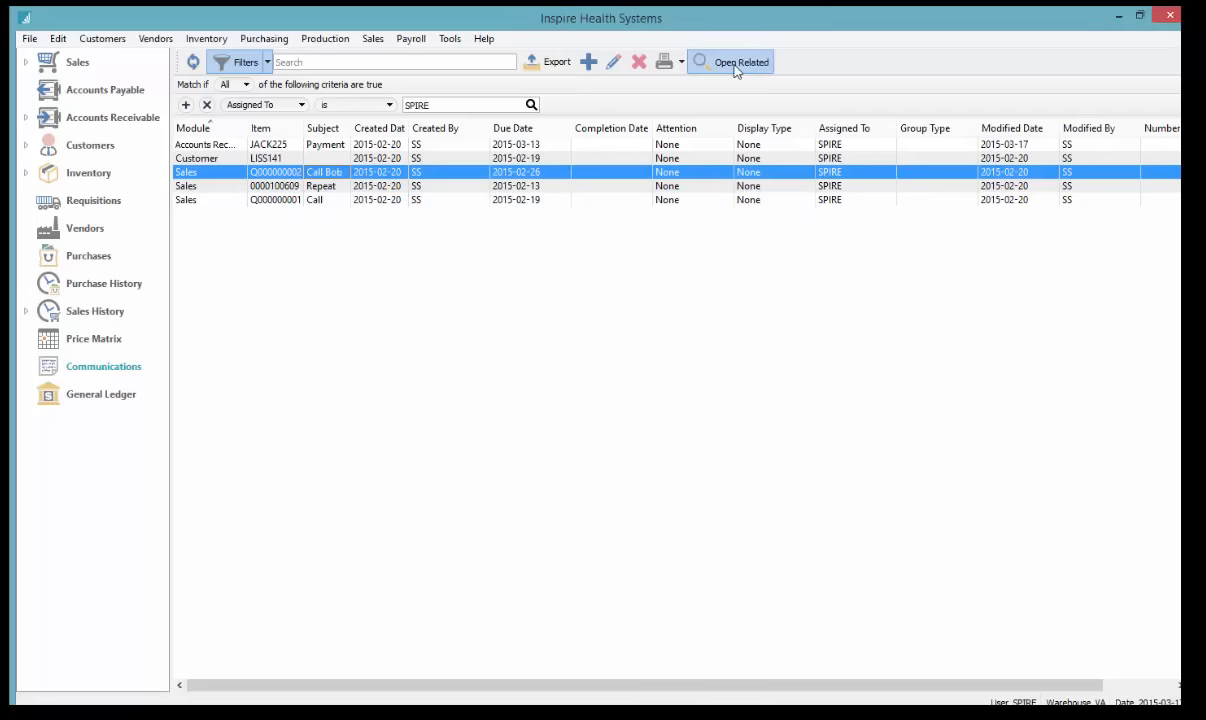
Open the related sales quote, check INSKB15 kettlebell stock, add an empty line, then close it
left_click(735, 66)
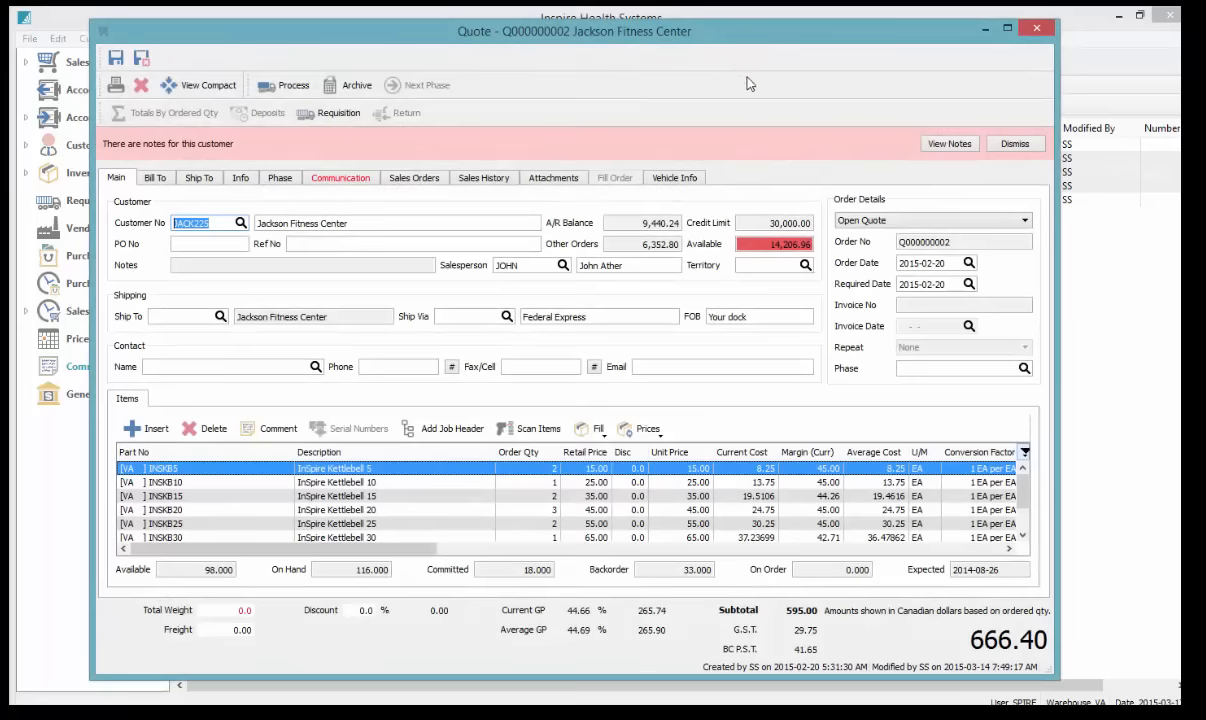
left_click(415, 497)
scroll(415, 500, "down", 3)
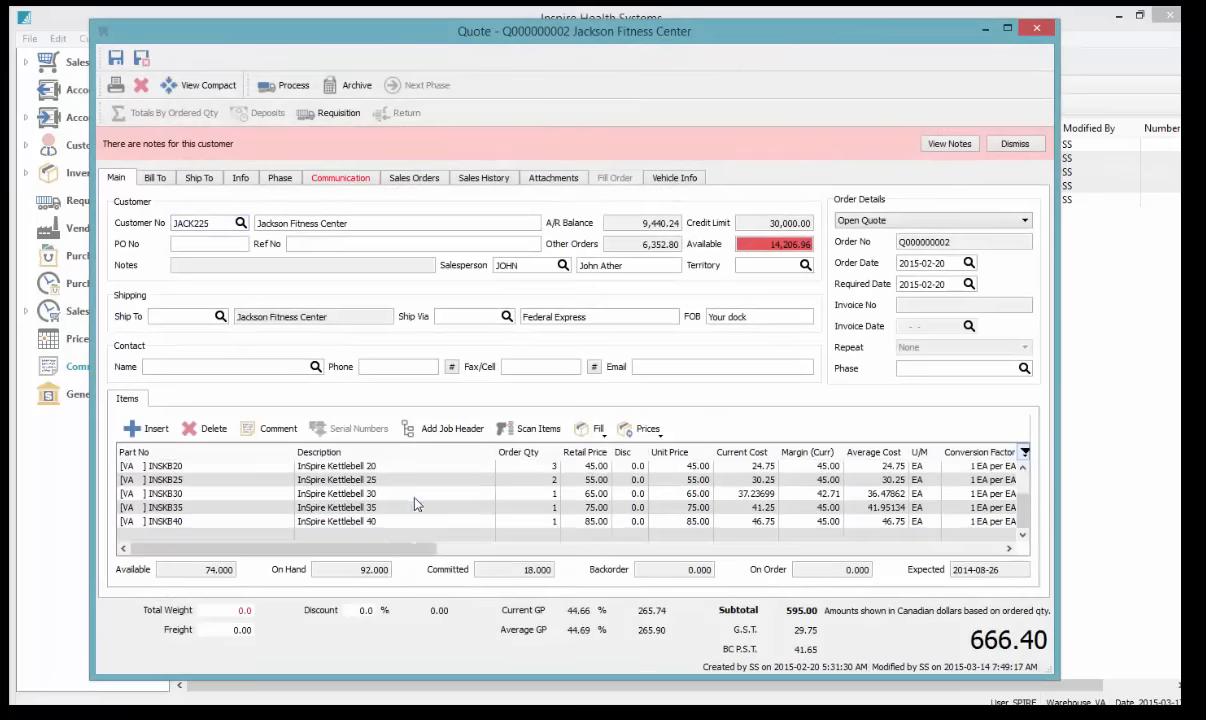
left_click(206, 535)
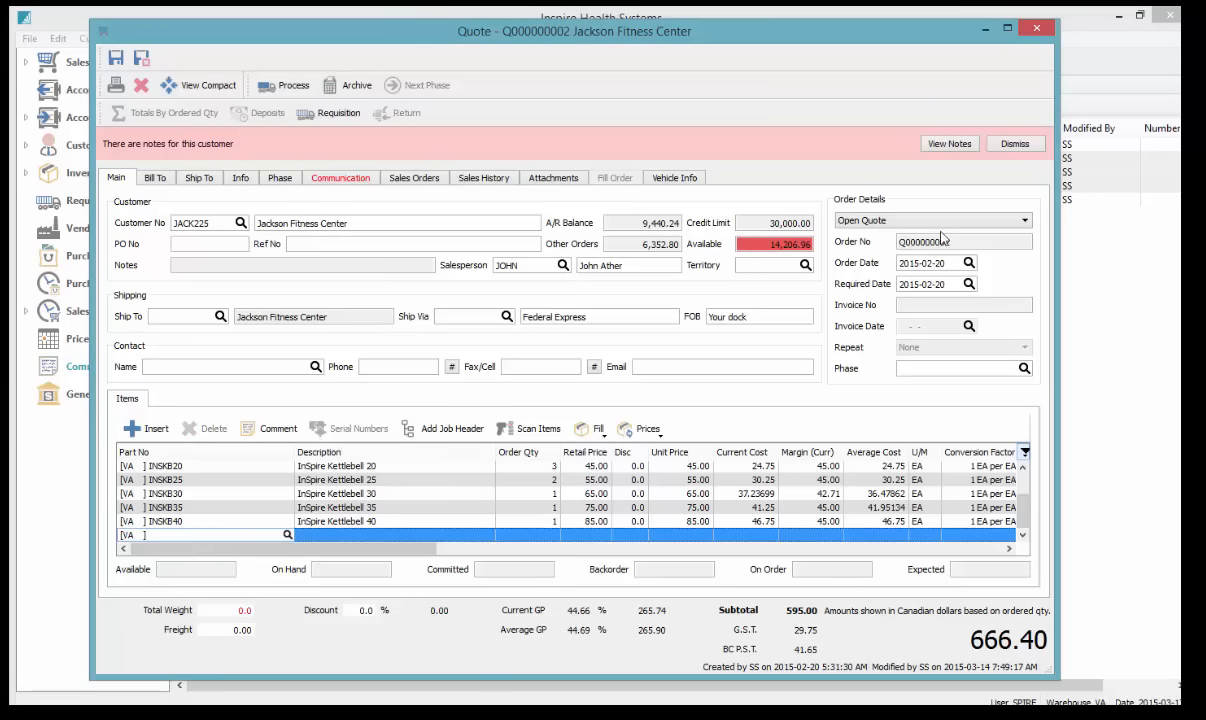
left_click(1039, 30)
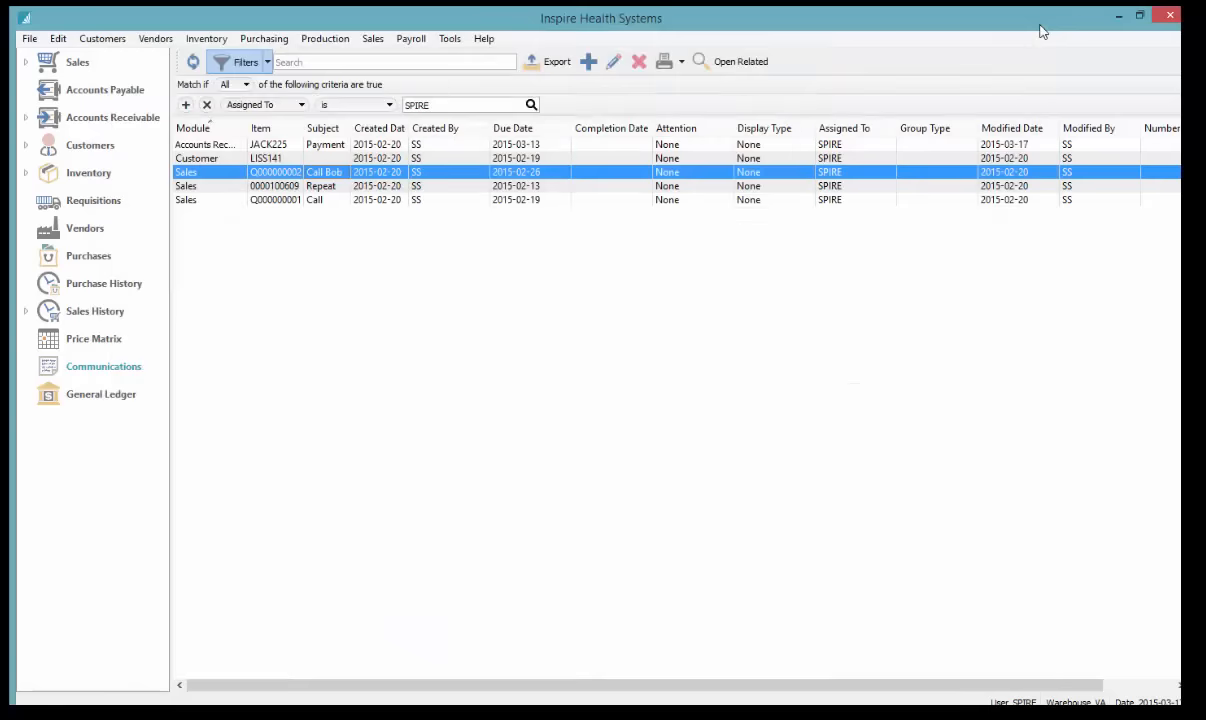
left_click(220, 158)
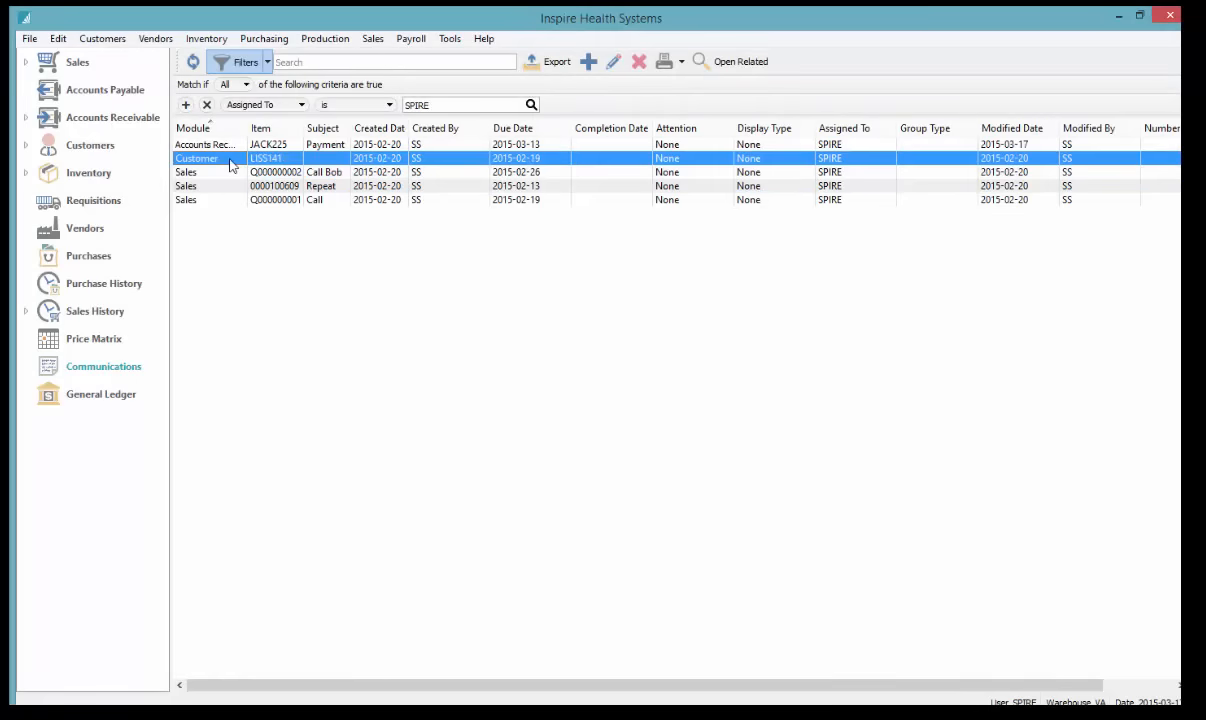
Open the customer linked to the customer note and review its Sales Orders tab
left_click(739, 64)
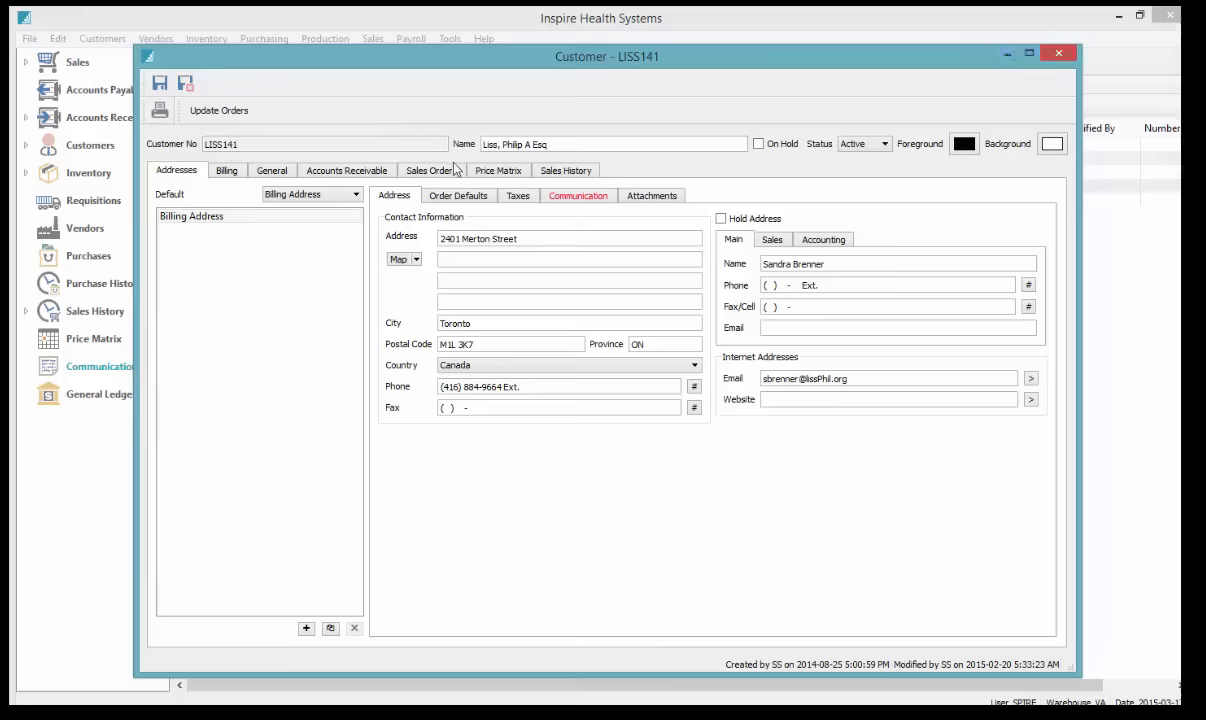
left_click(428, 170)
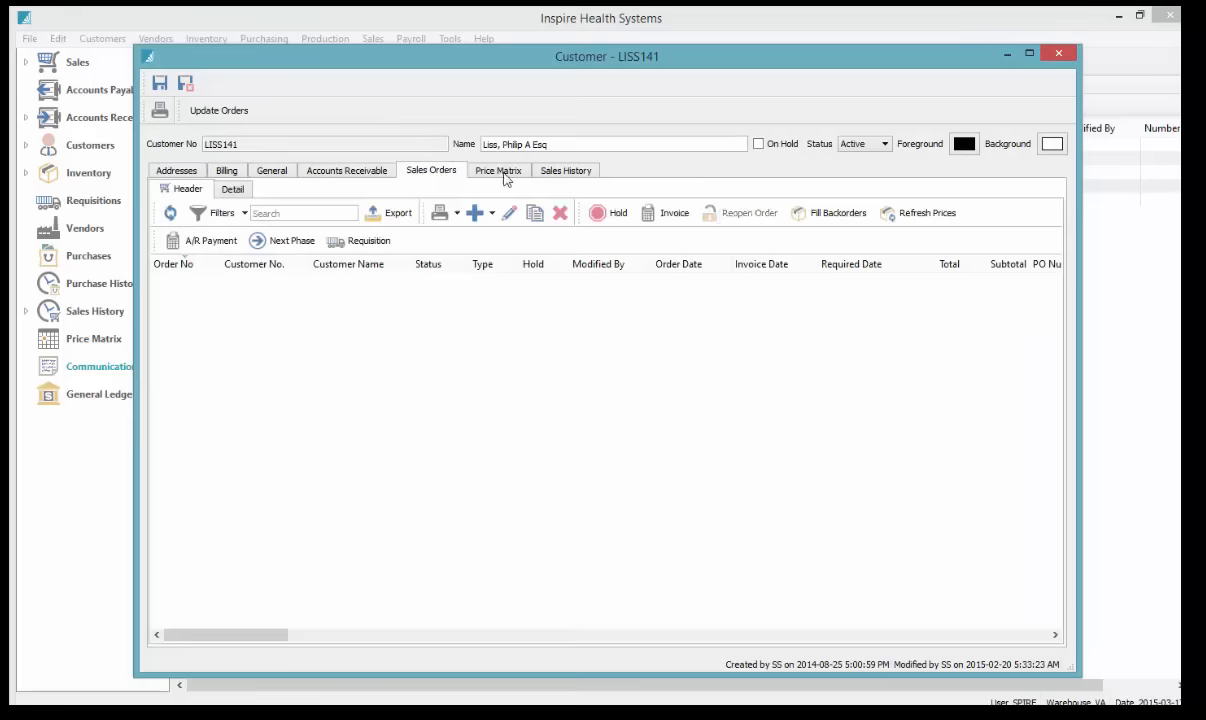
left_click(1059, 54)
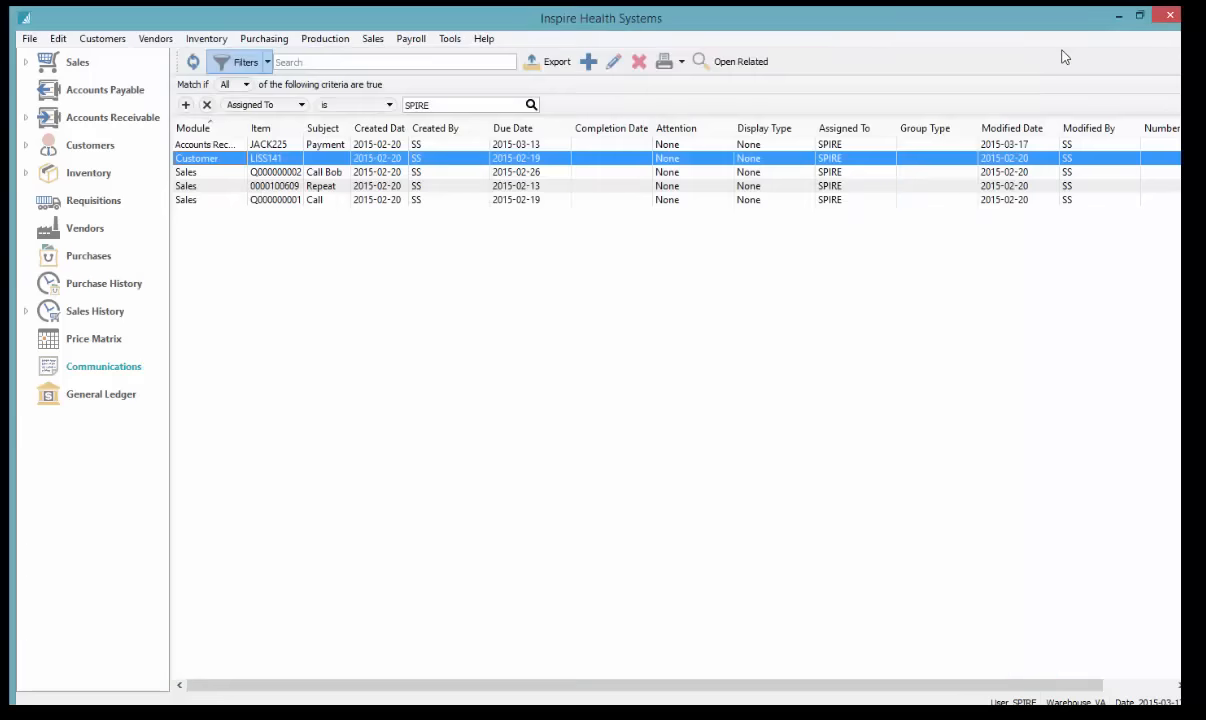
Review the receivable note's customer transactions, then display the Sales orders list
left_click(253, 146)
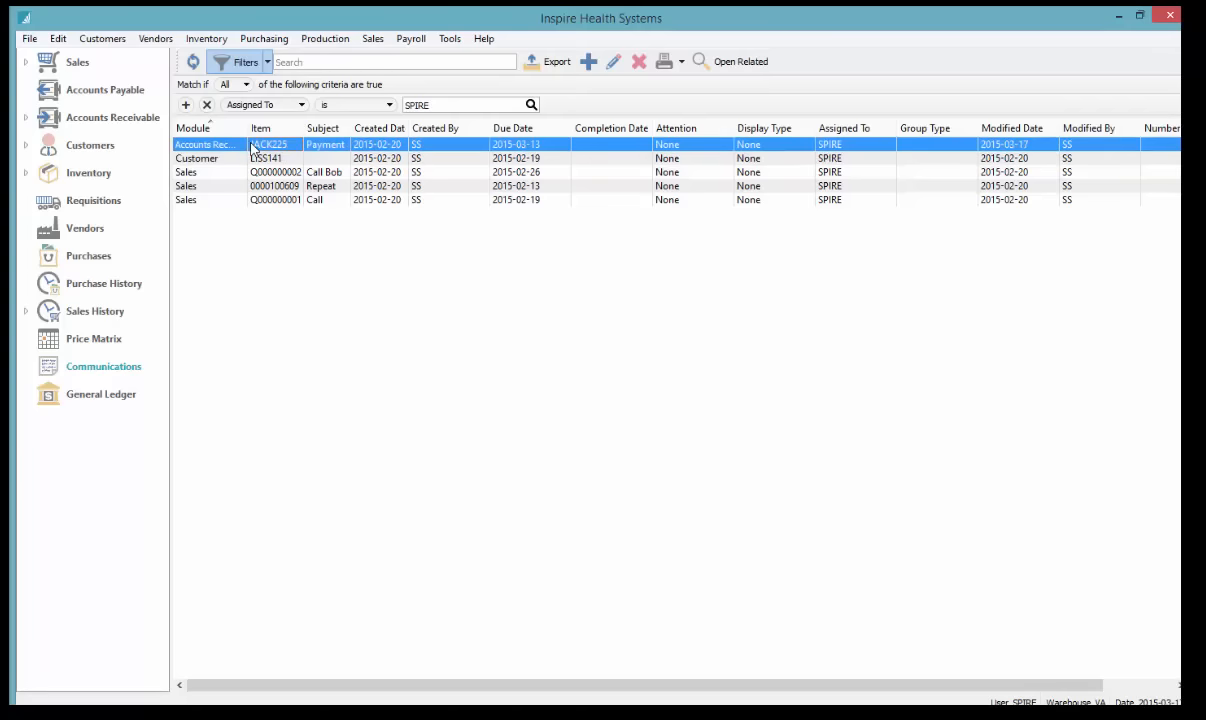
left_click(740, 64)
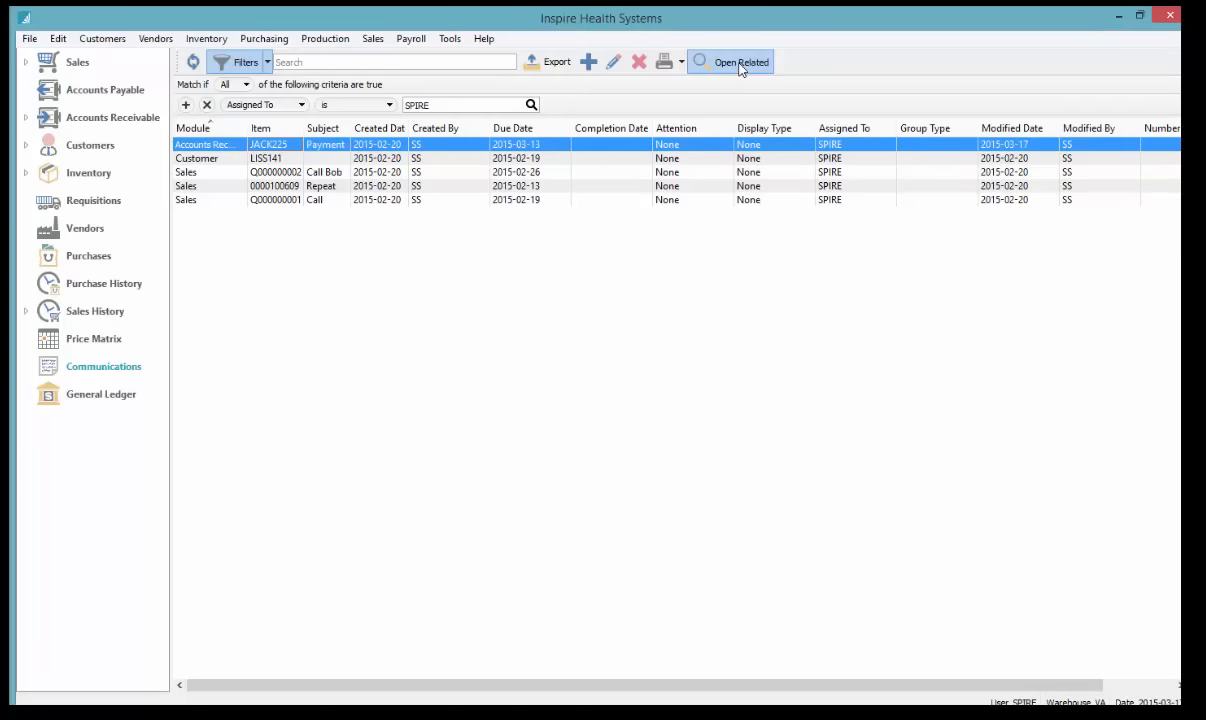
left_click(356, 166)
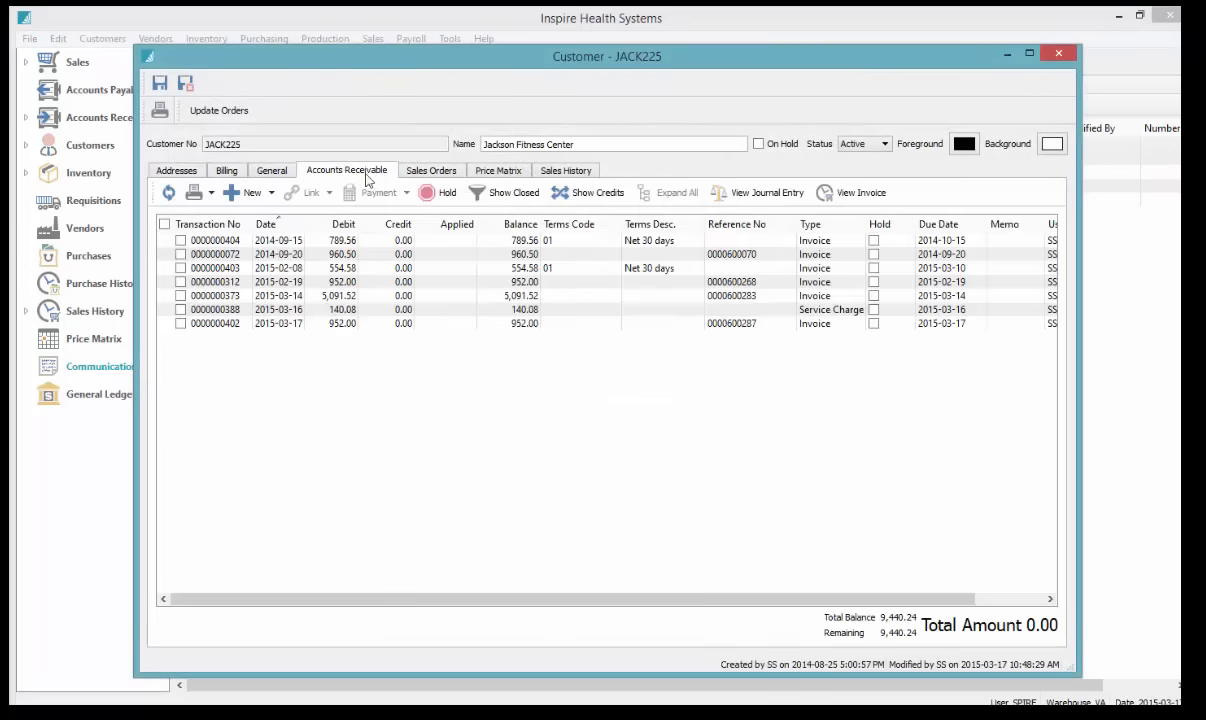
left_click(584, 325)
left_click(1057, 54)
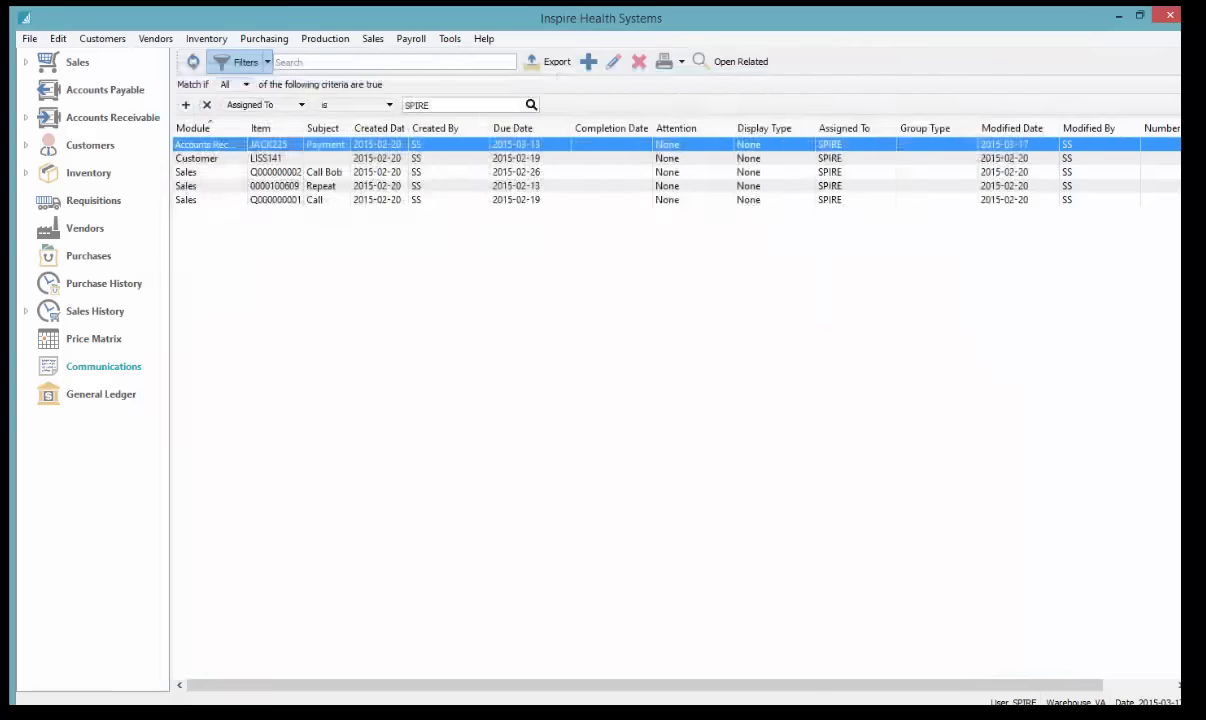
left_click(77, 64)
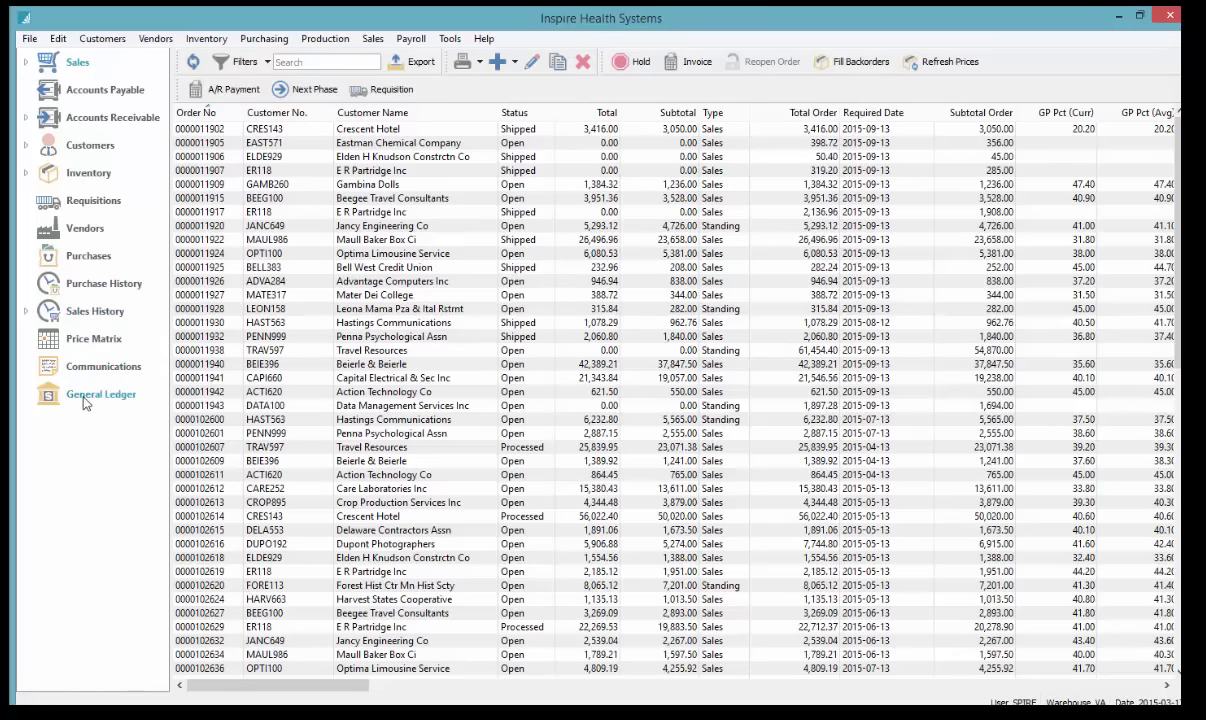
Switch to Customers and load the saved My Customer View, selecting the top customer
left_click(90, 148)
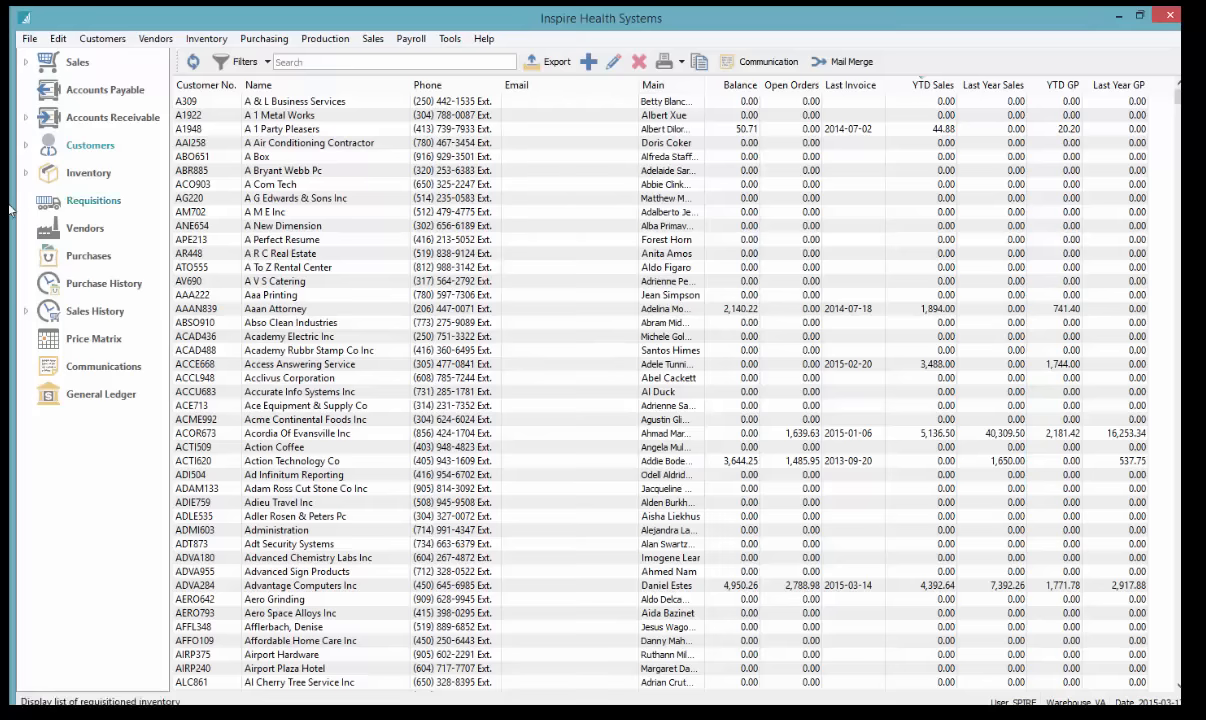
left_click(26, 174)
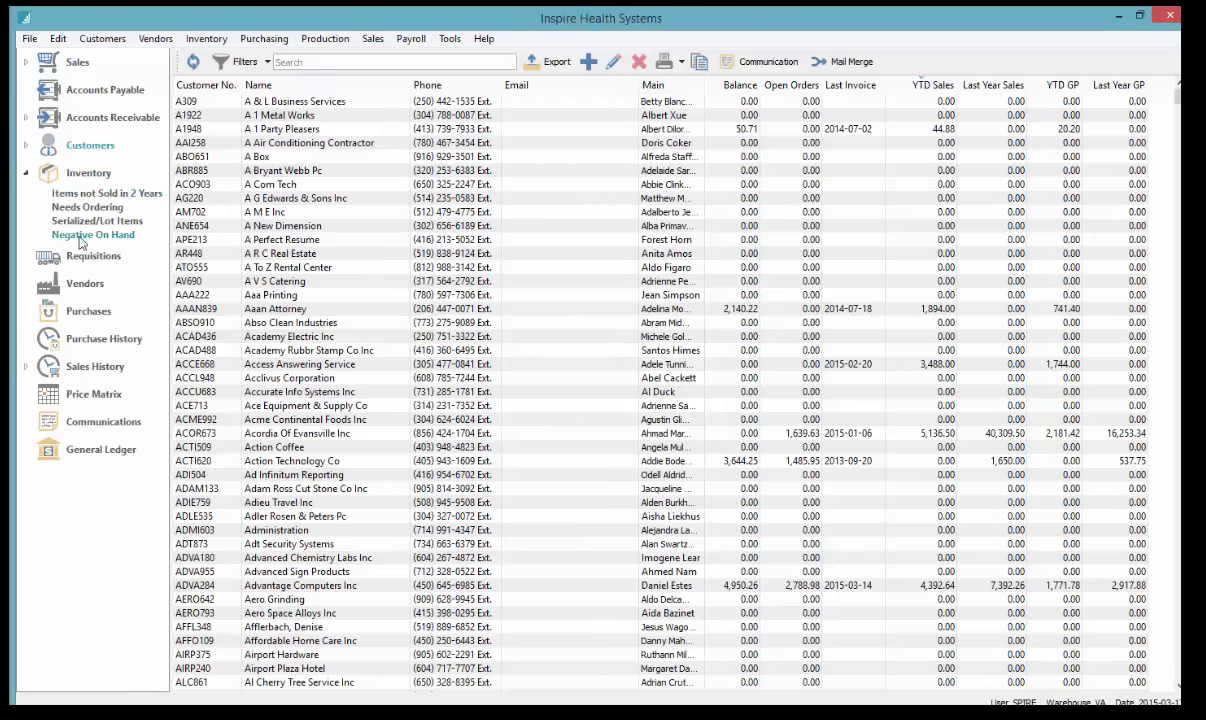
left_click(26, 145)
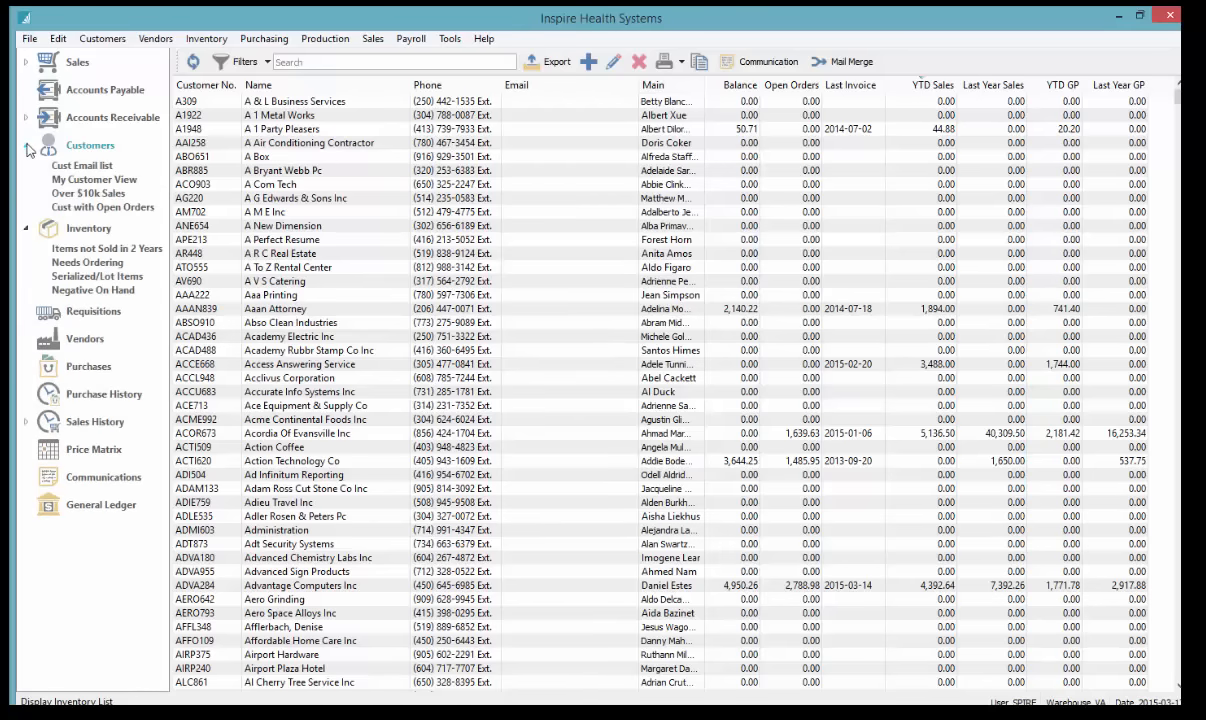
left_click(90, 180)
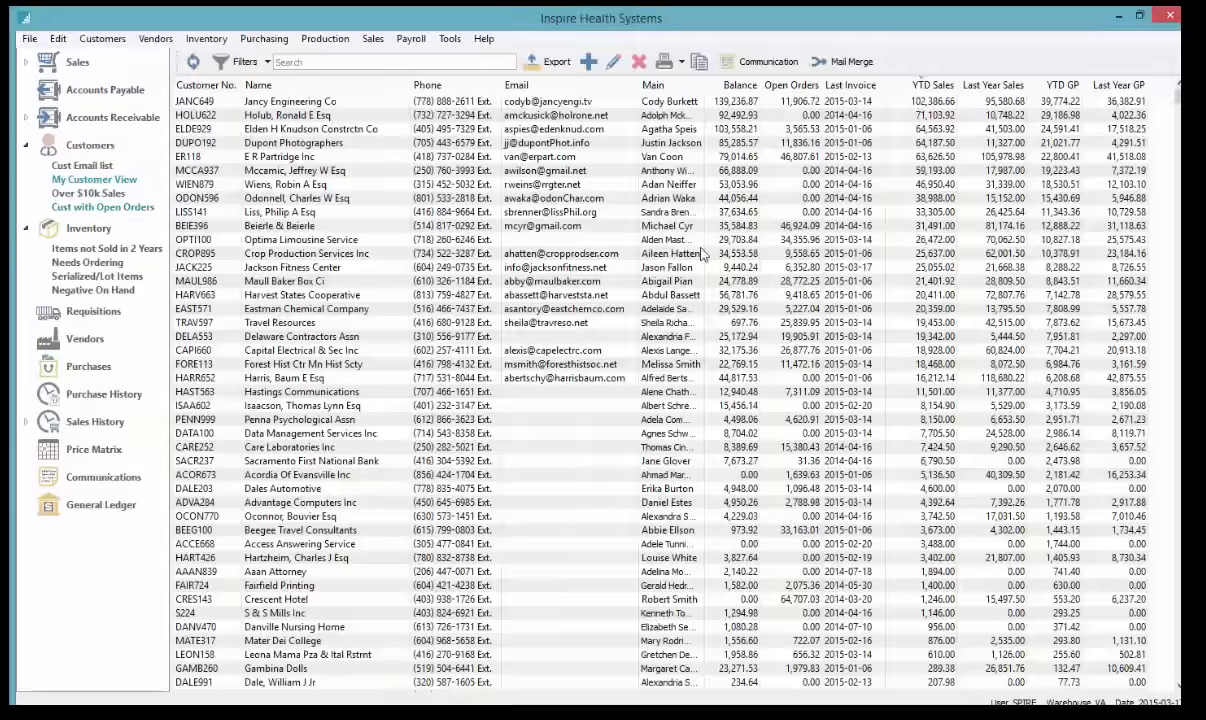
left_click(770, 198)
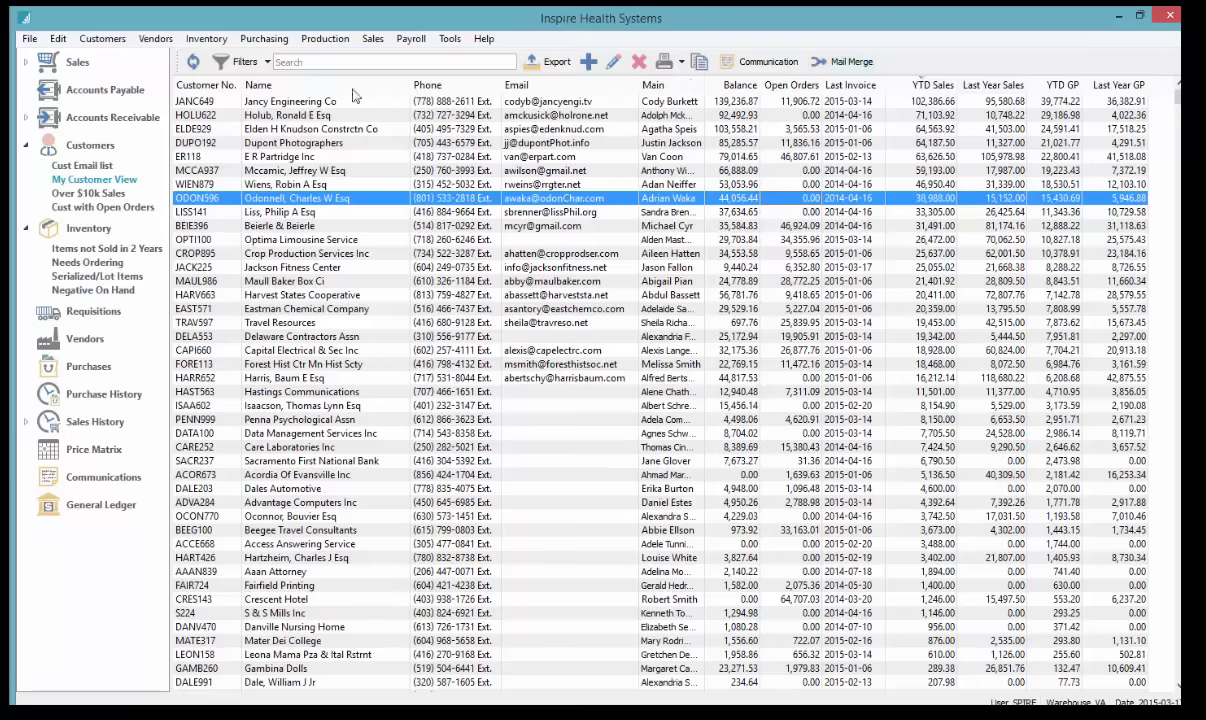
left_click(704, 101)
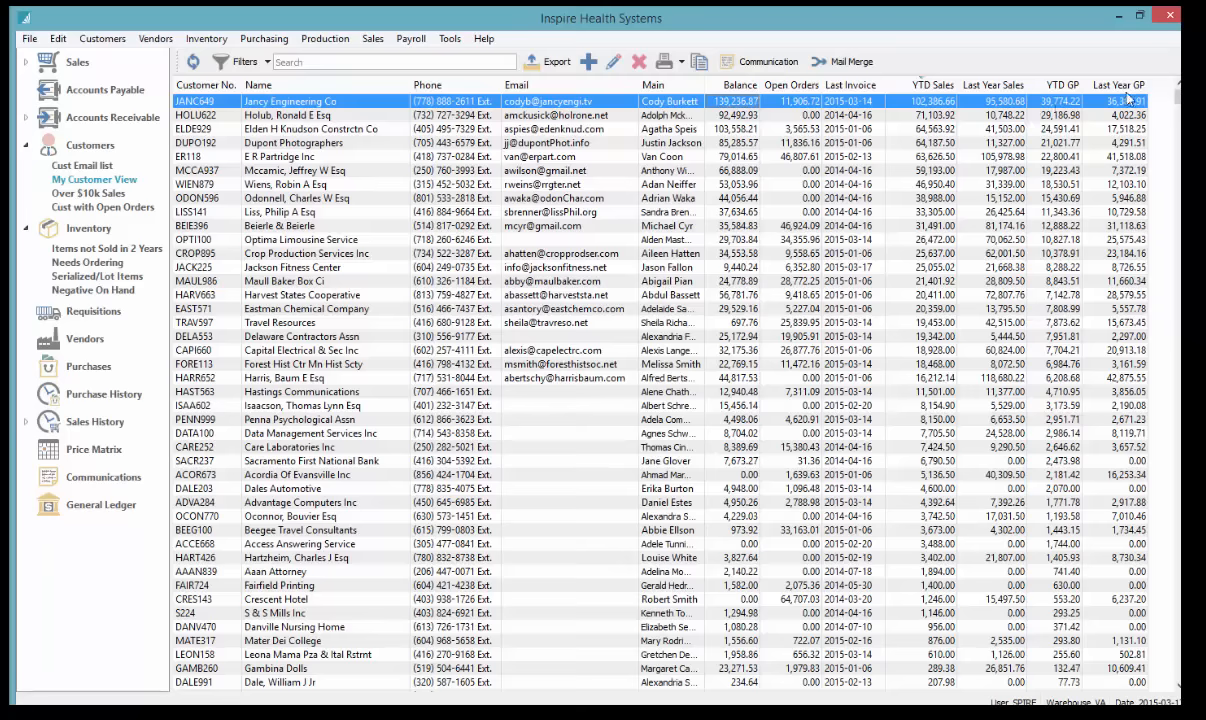
Tick City in the column chooser so it appears after Name, then select E R Partridge Inc
right_click(590, 86)
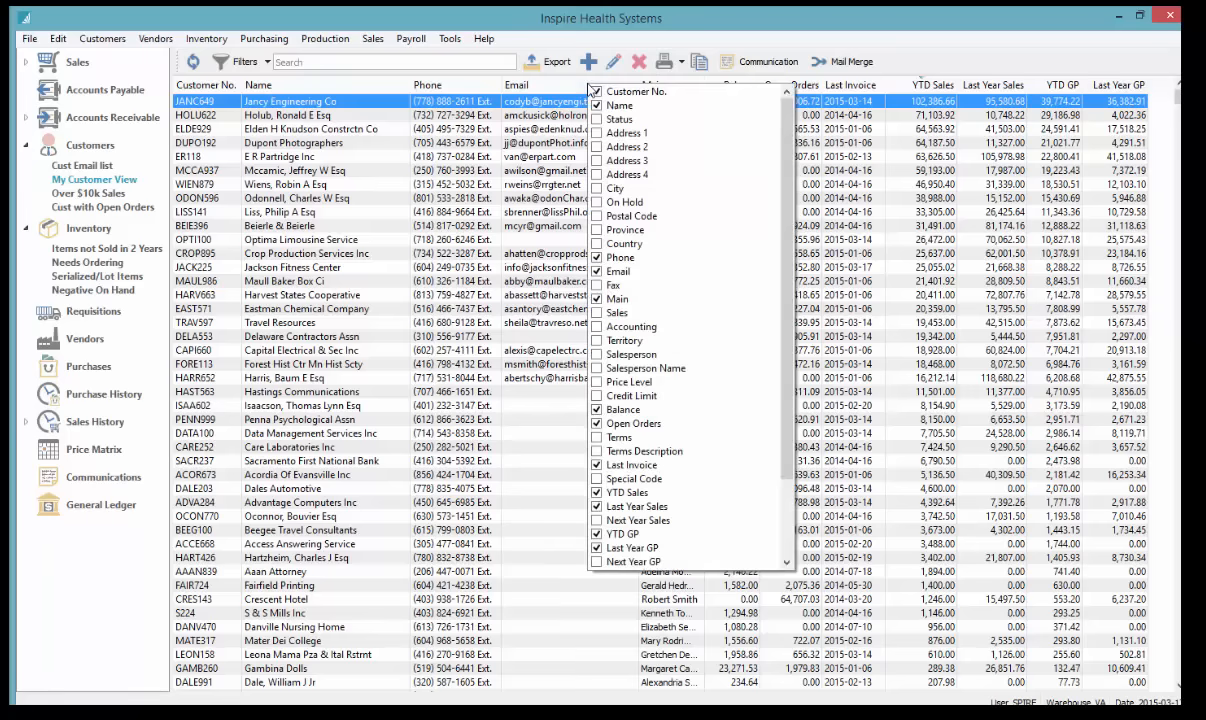
scroll(655, 455, "down", 3)
scroll(661, 480, "up", 3)
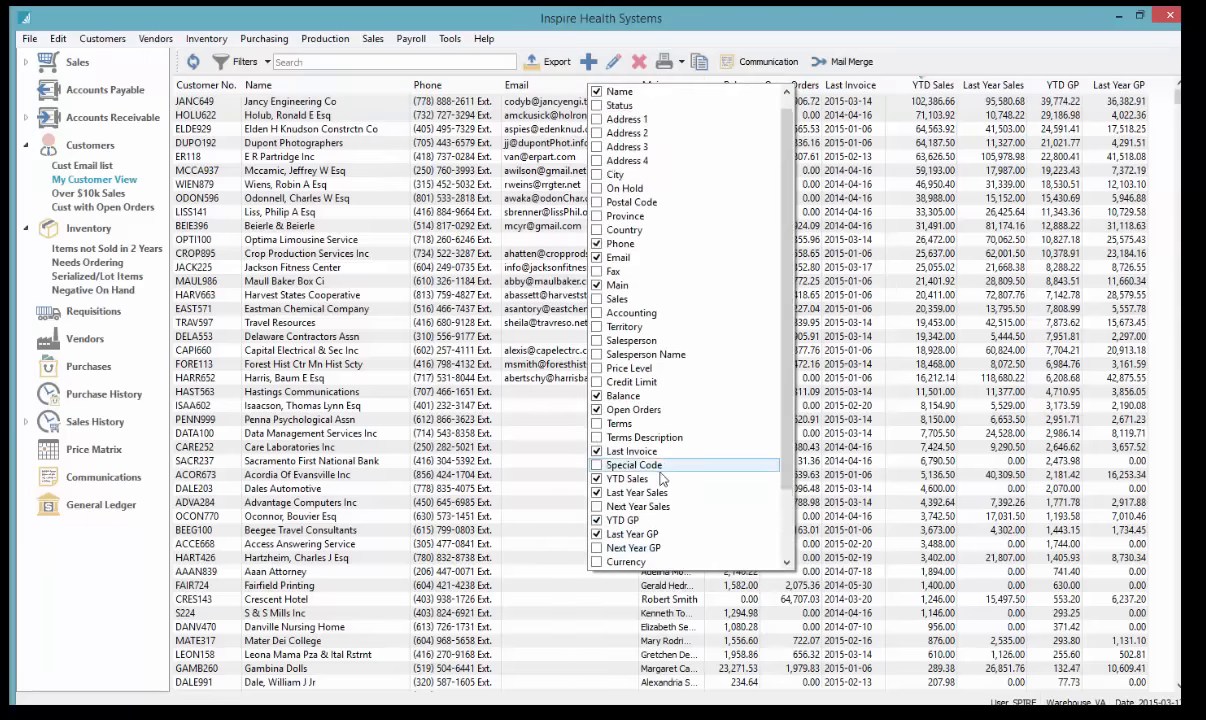
scroll(661, 480, "up", 1)
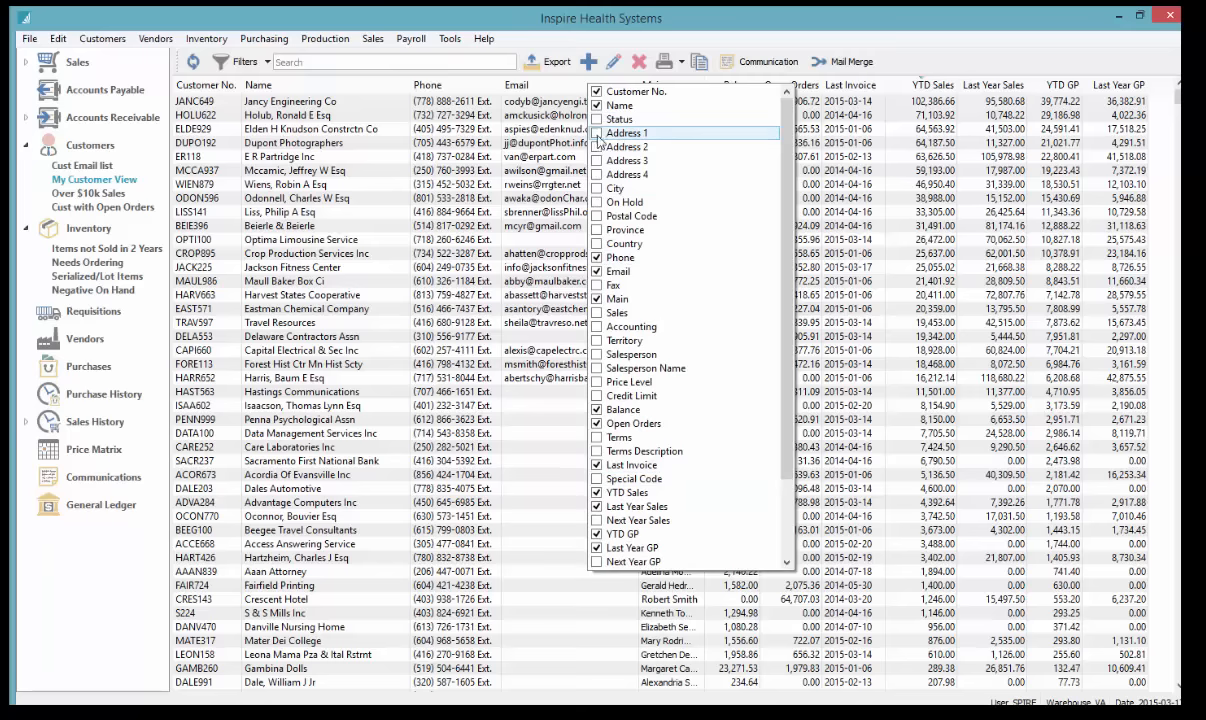
left_click(597, 188)
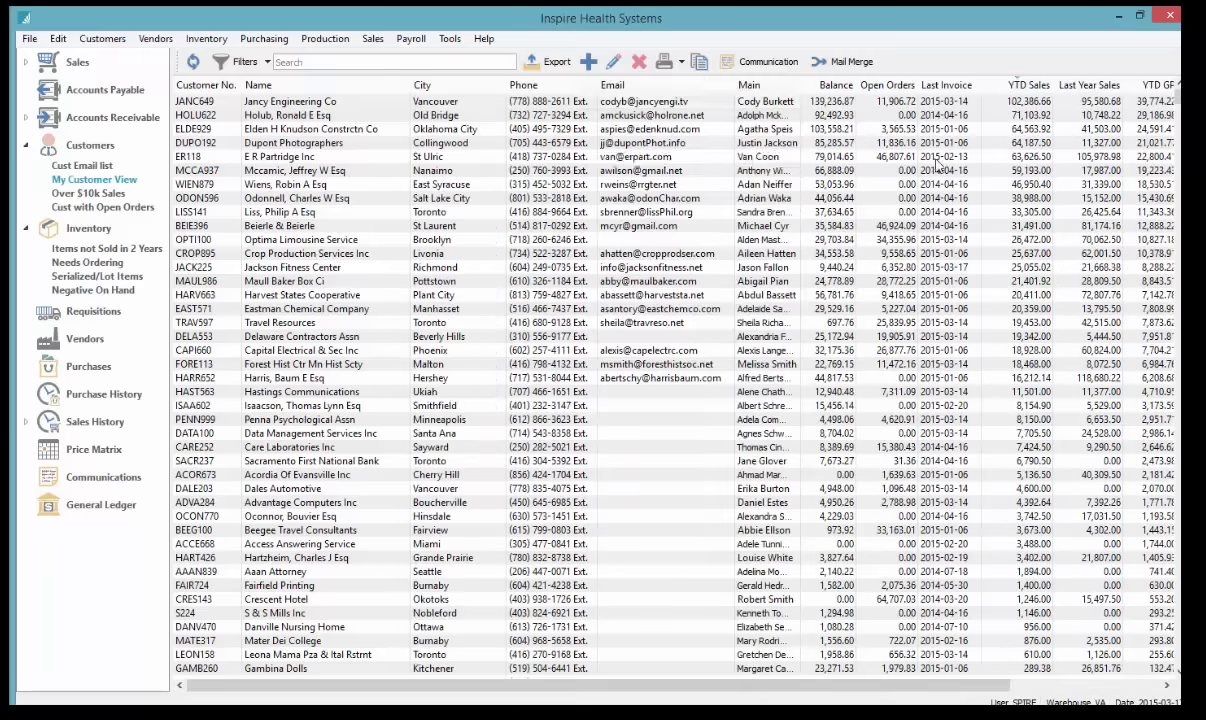
left_click(936, 158)
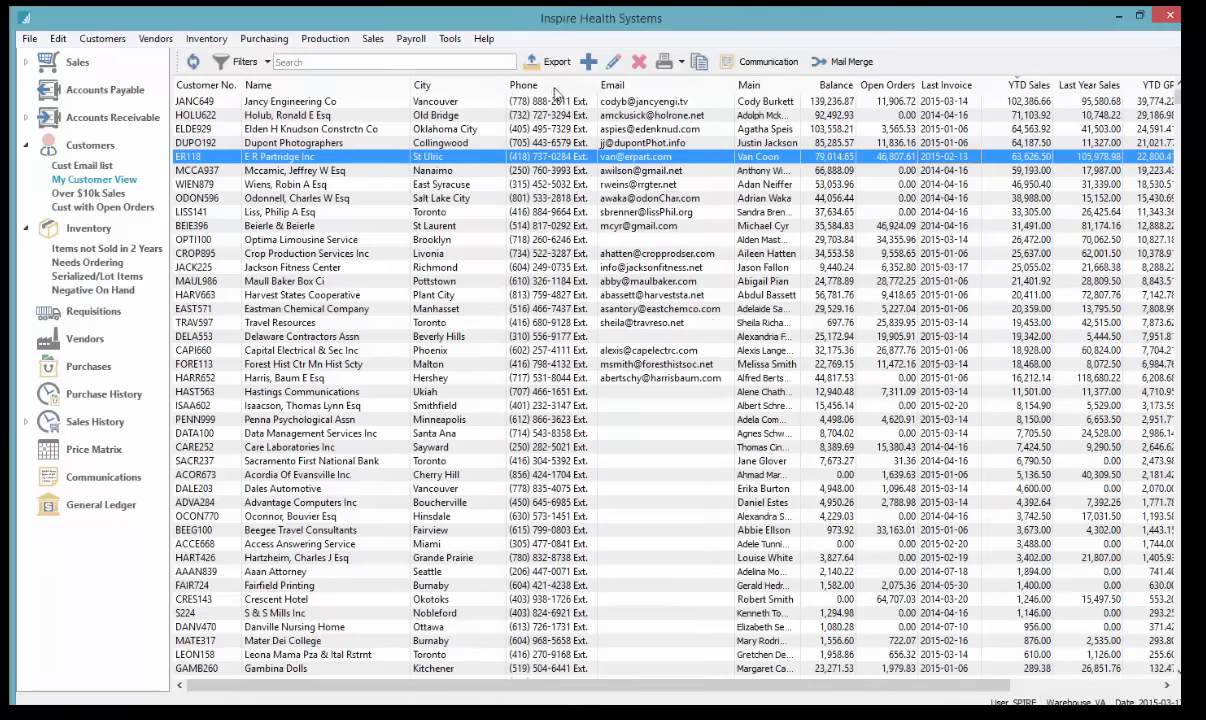
Move the Phone column ahead of City, sort customers by Name, and jump to 'tr'
left_click_drag(526, 88, 371, 90)
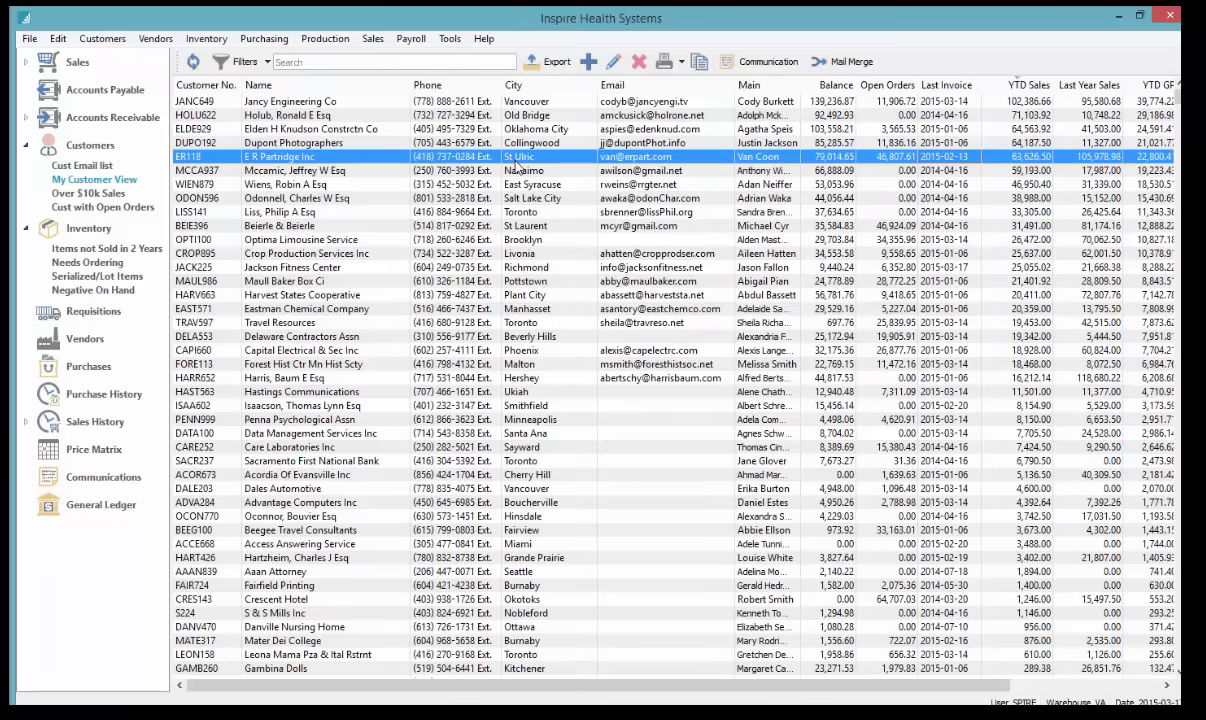
left_click(290, 101)
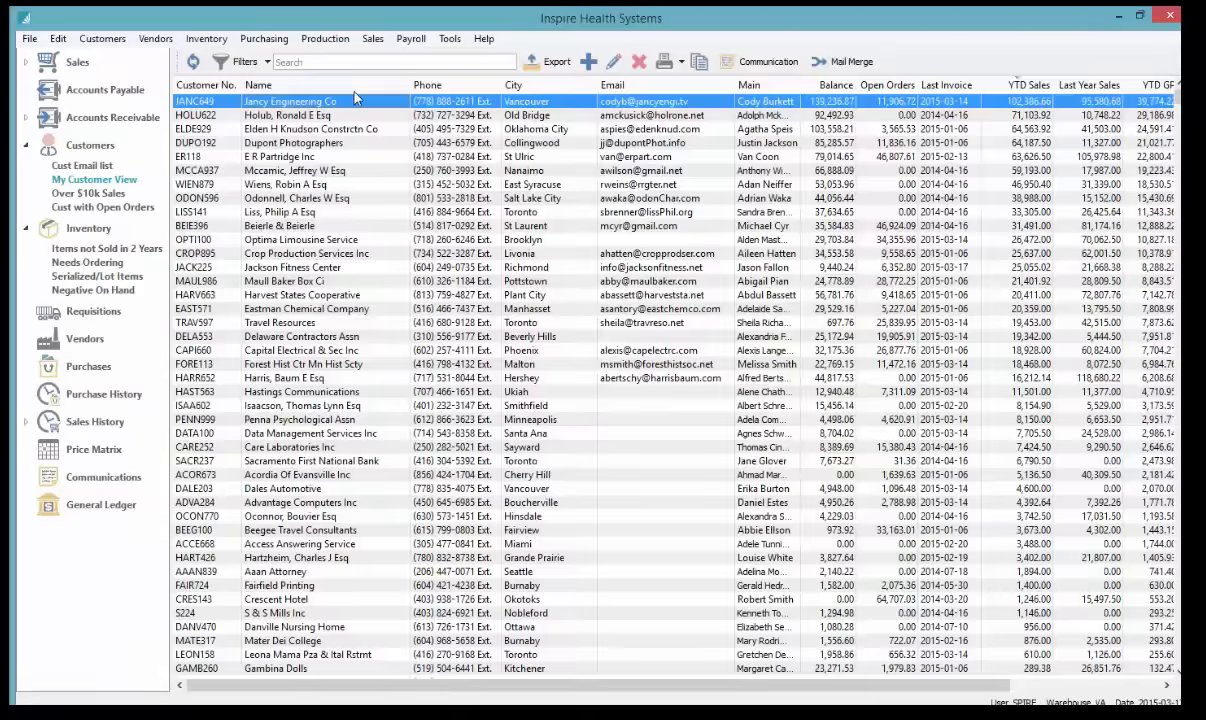
left_click(350, 86)
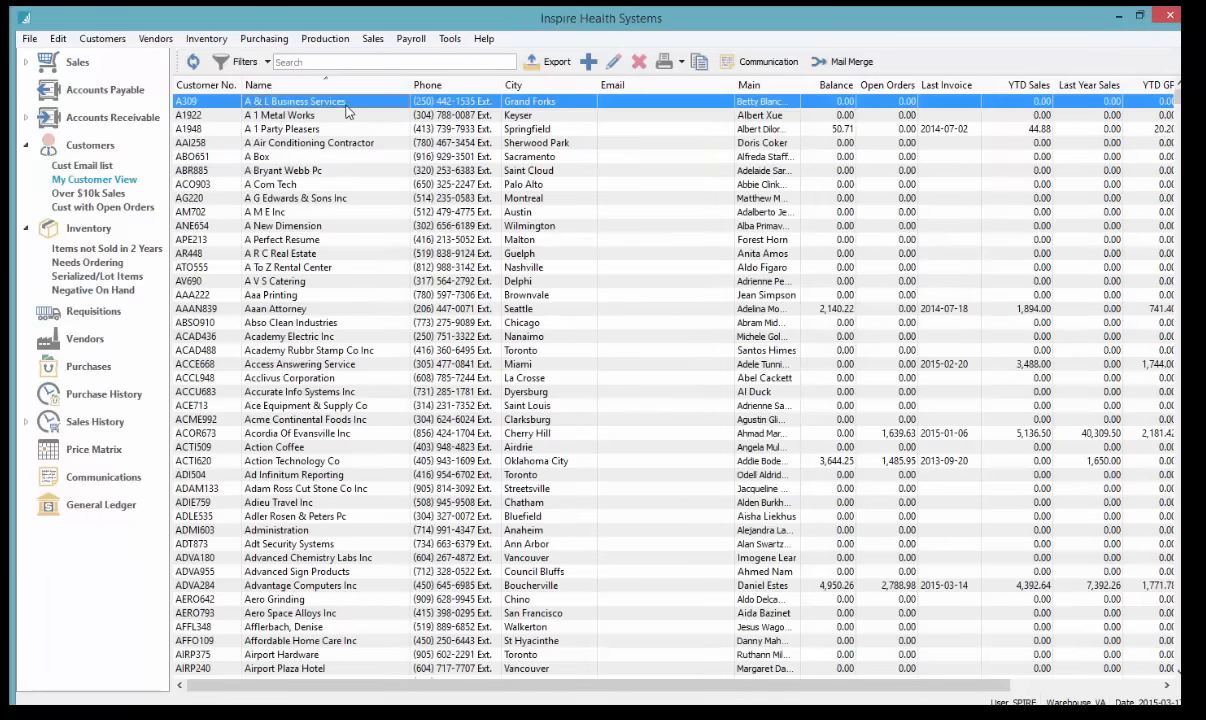
type("tr")
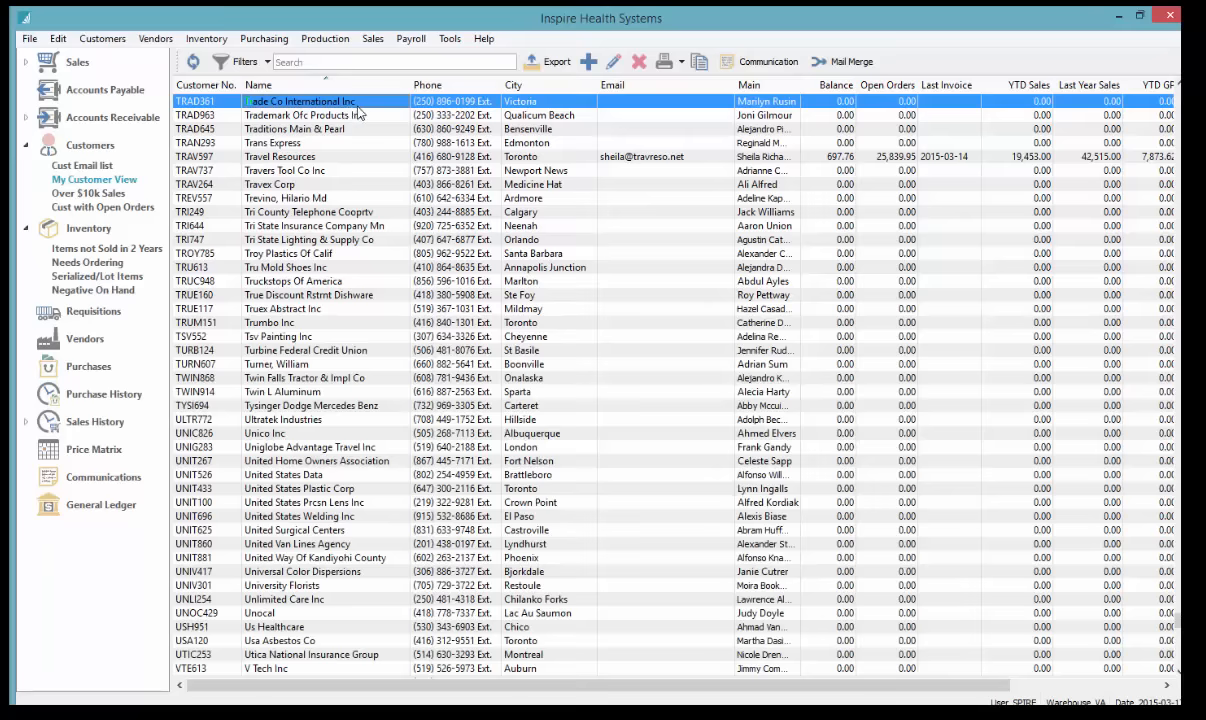
Sort customers by phone number and jump to the (604) numbers
left_click(452, 88)
left_click(469, 117)
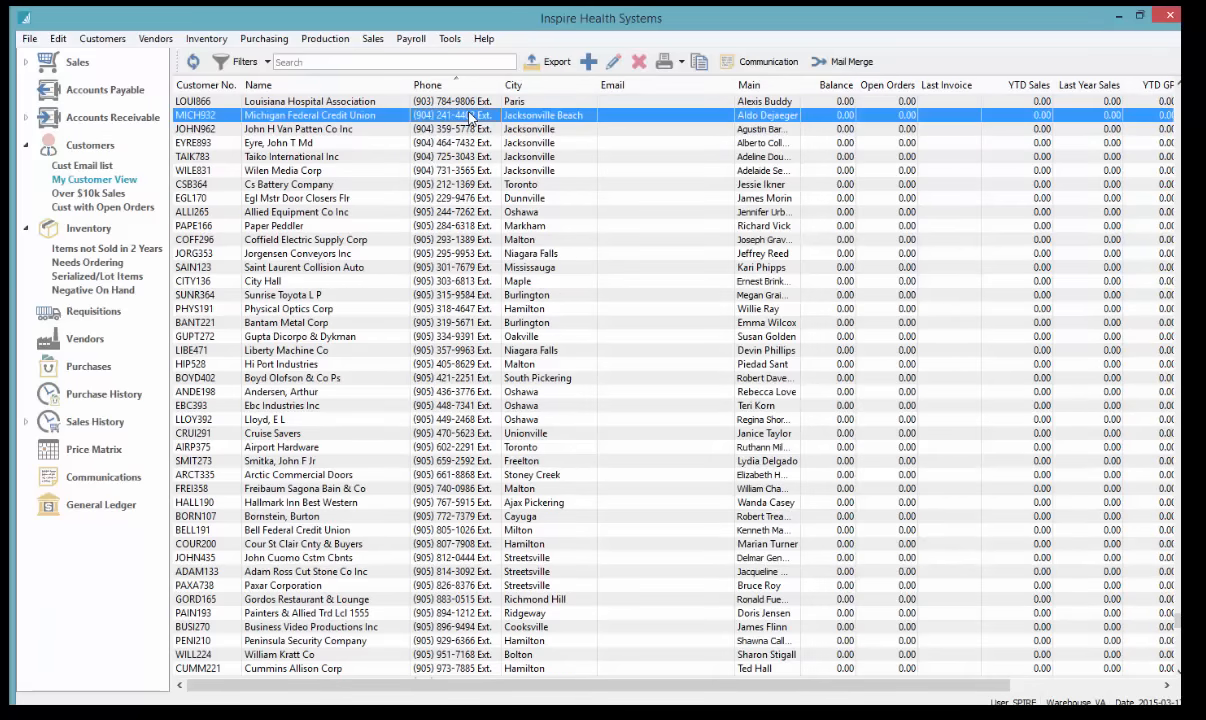
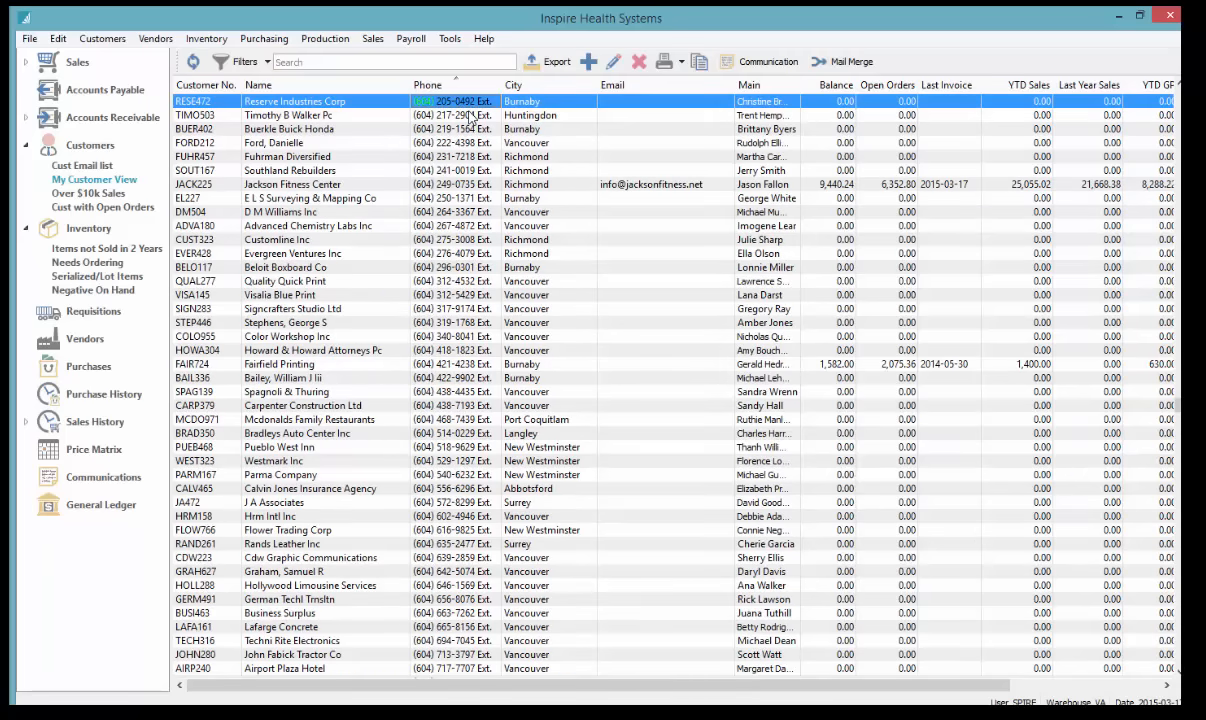
scroll(470, 117, "down", 2)
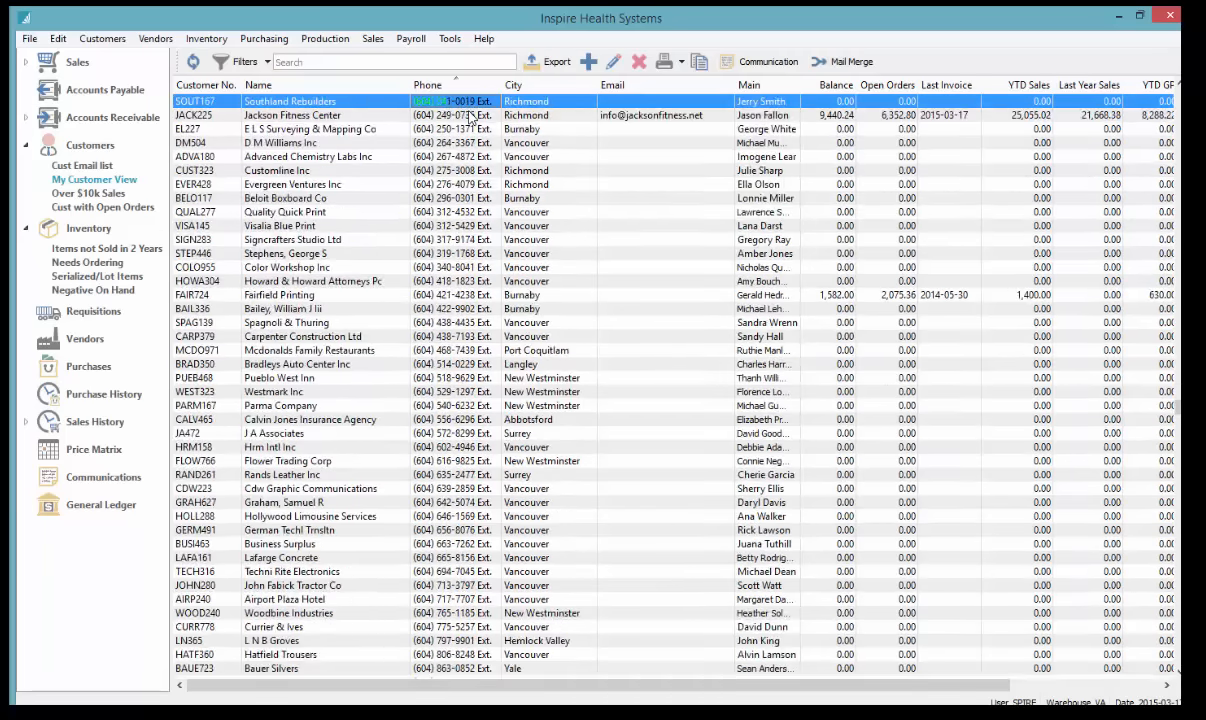
scroll(470, 117, "down", 1)
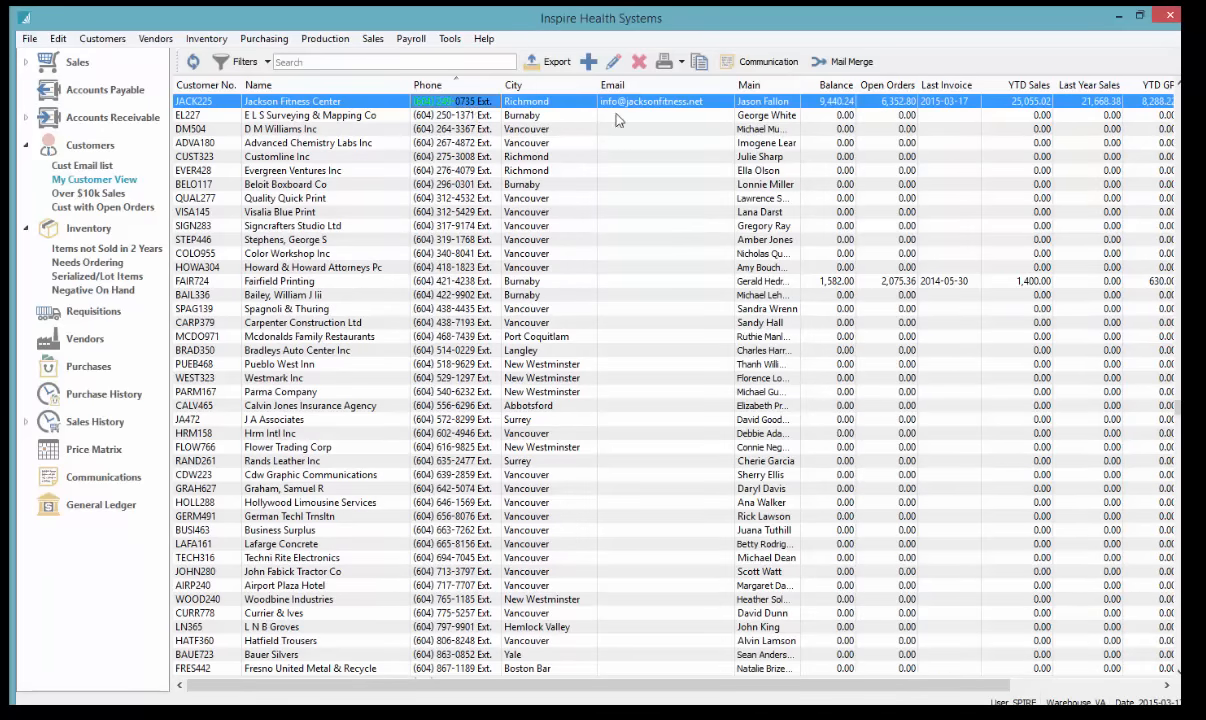
Sort by Main contact, jump to 'jason', and widen the Main column to show full names
left_click(740, 86)
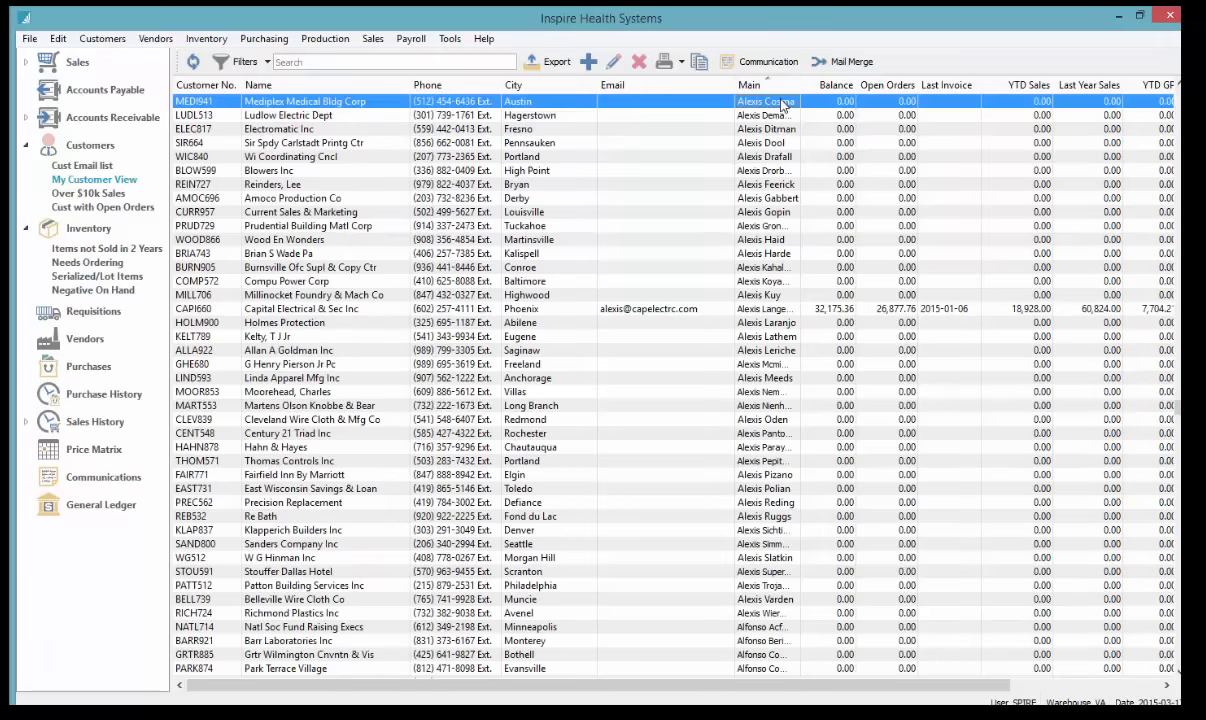
key("s")
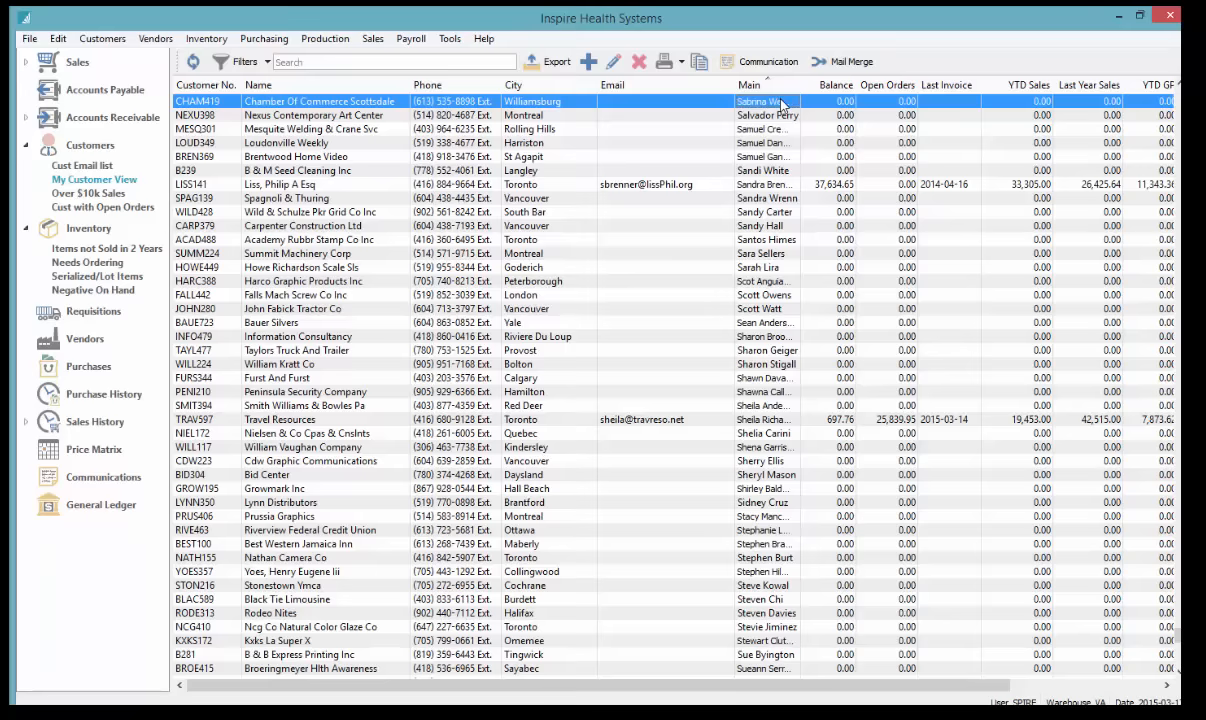
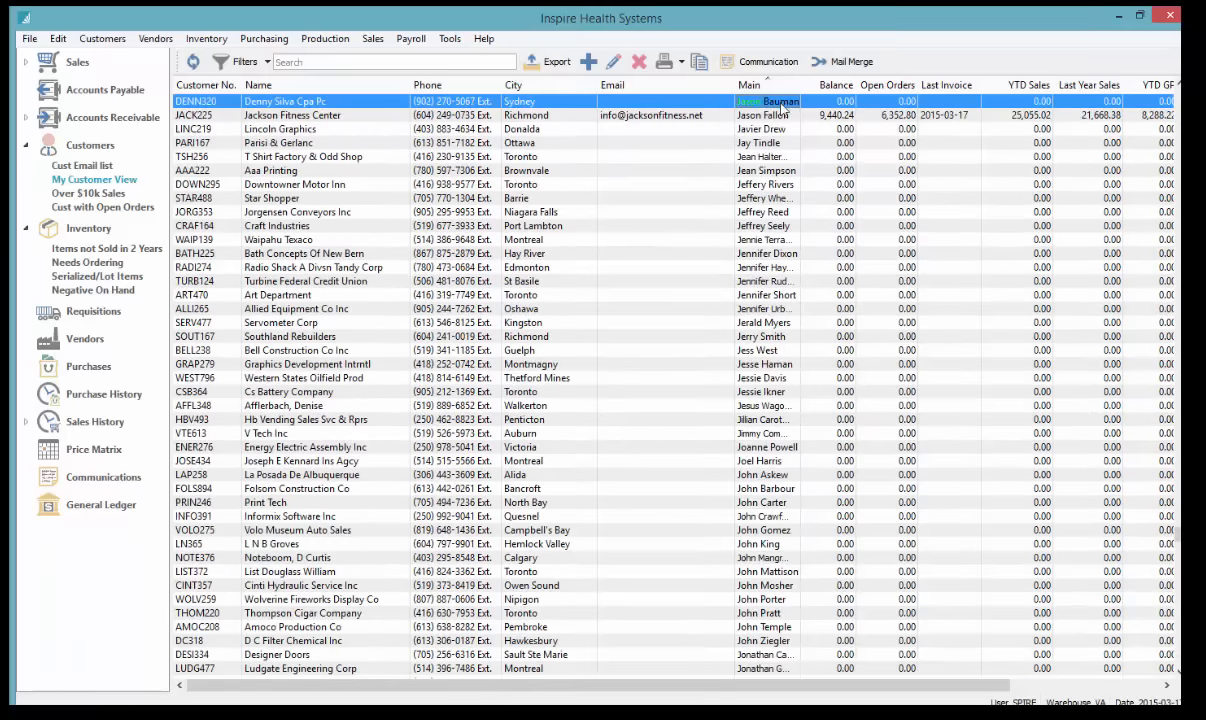
left_click(780, 128)
left_click(780, 104)
left_click_drag(801, 86, 837, 86)
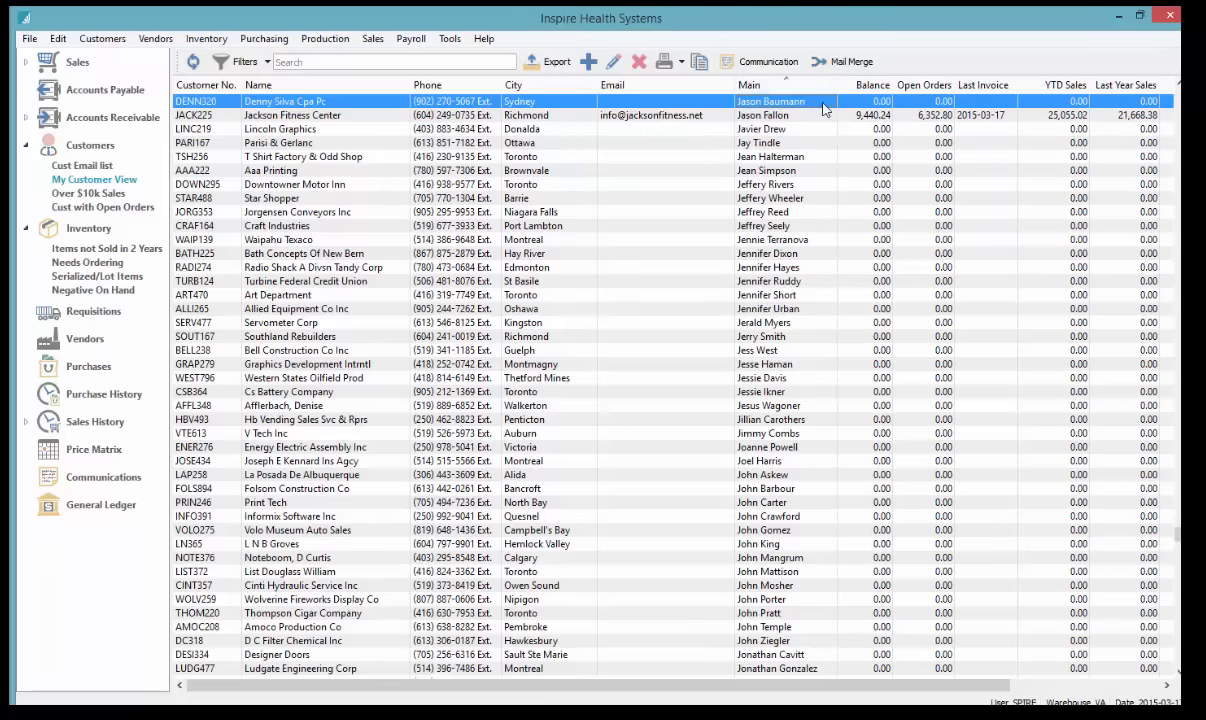
left_click(804, 118)
left_click(797, 104)
left_click(349, 61)
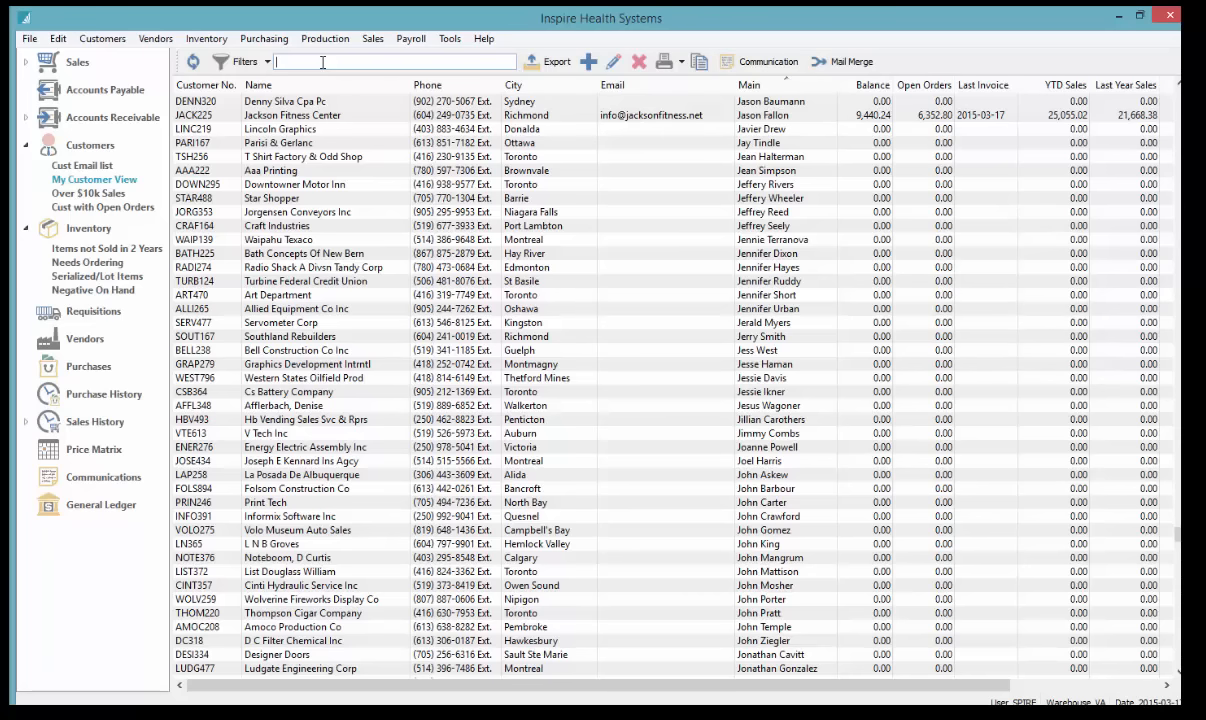
type("oronto")
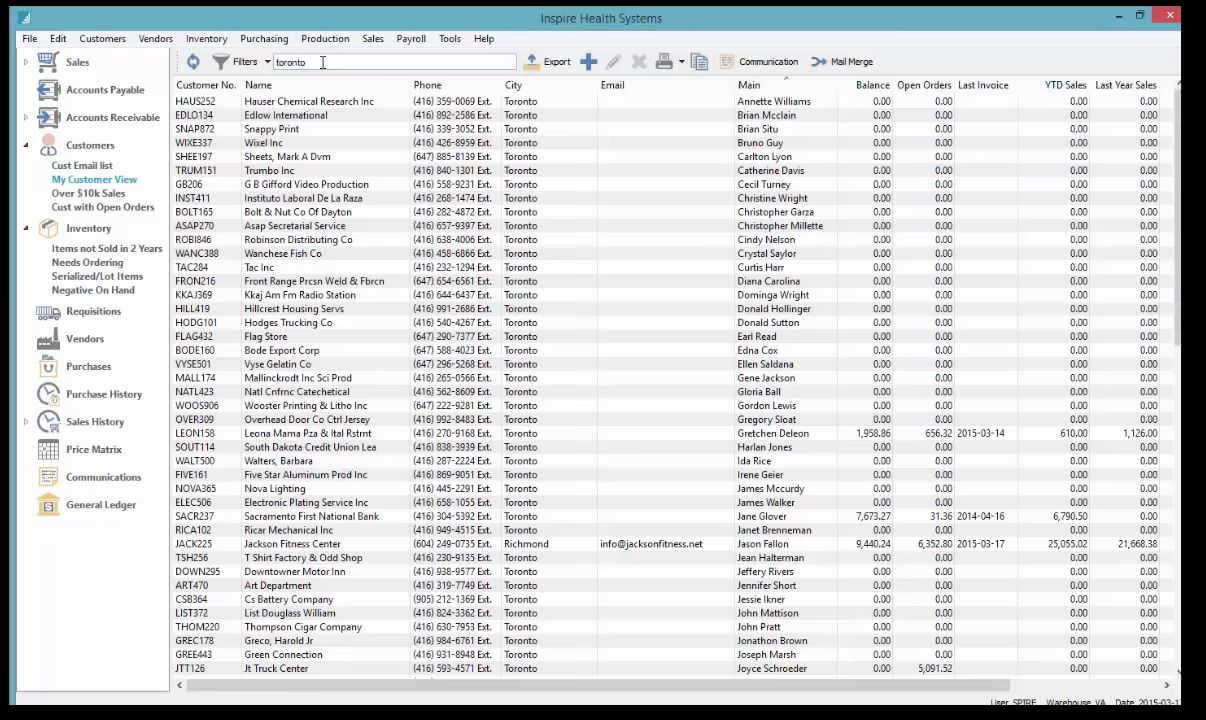
type(" john")
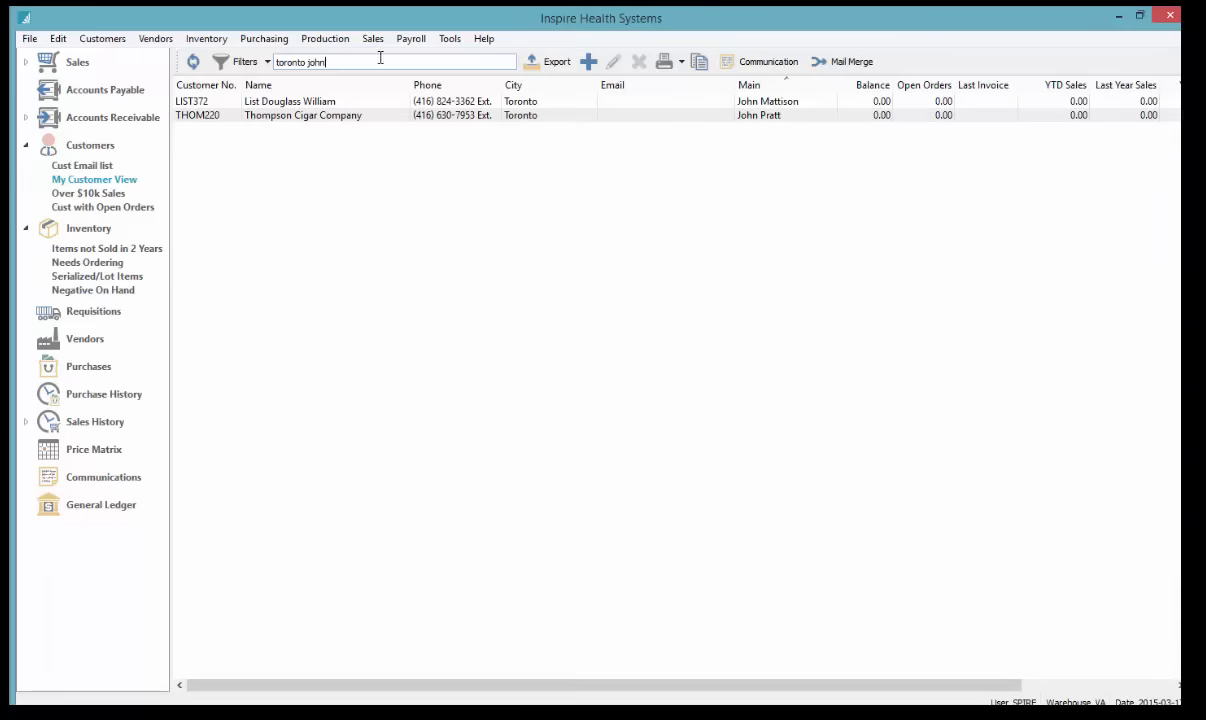
key("BackSpace")
key("BackSpace")
key("BackSpace")
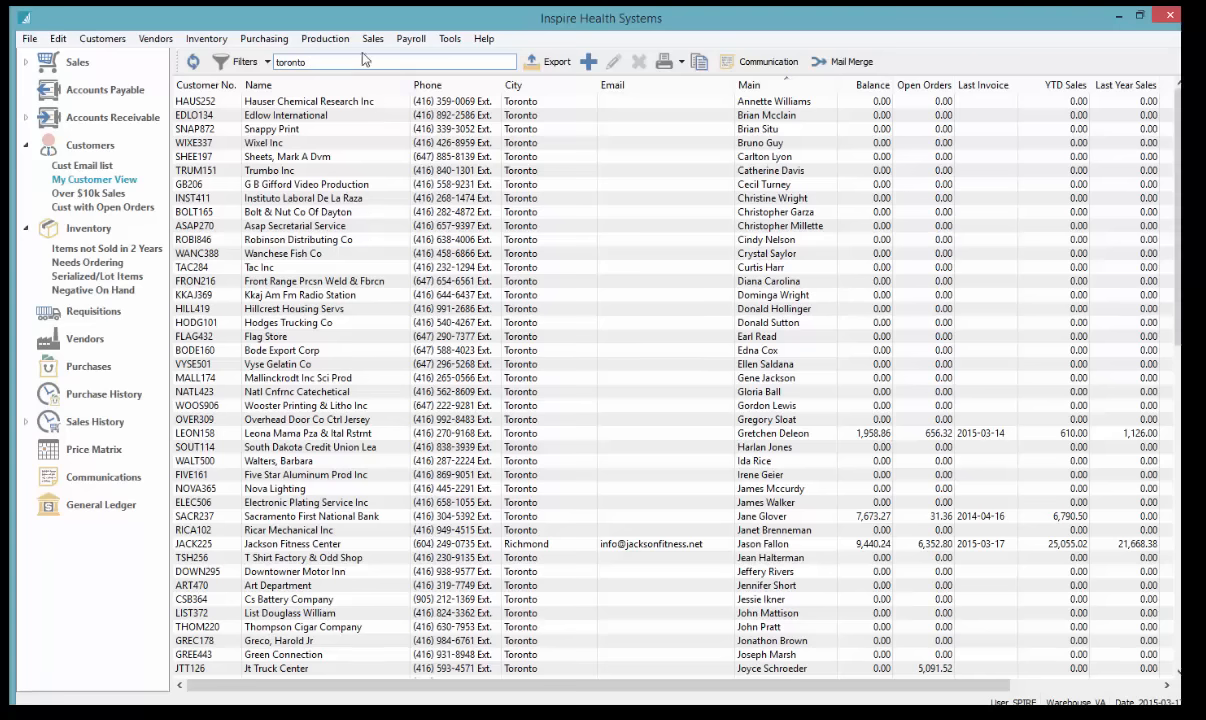
type("=")
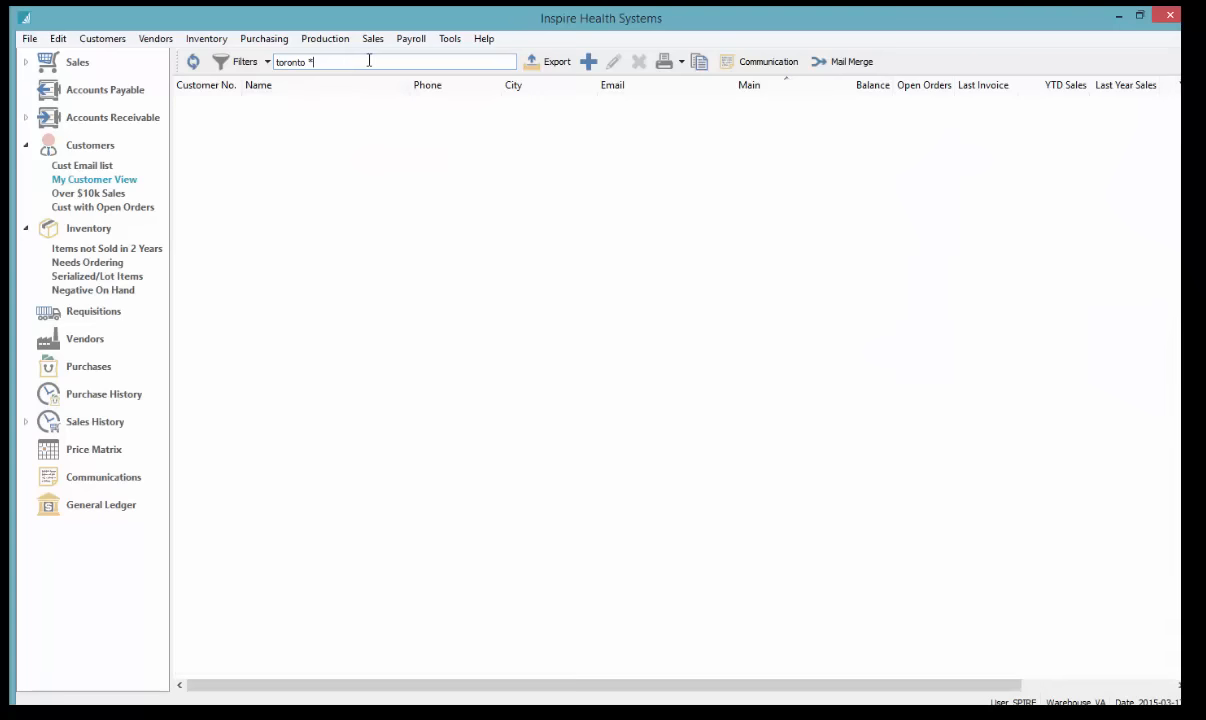
key("BackSpace")
type("-print")
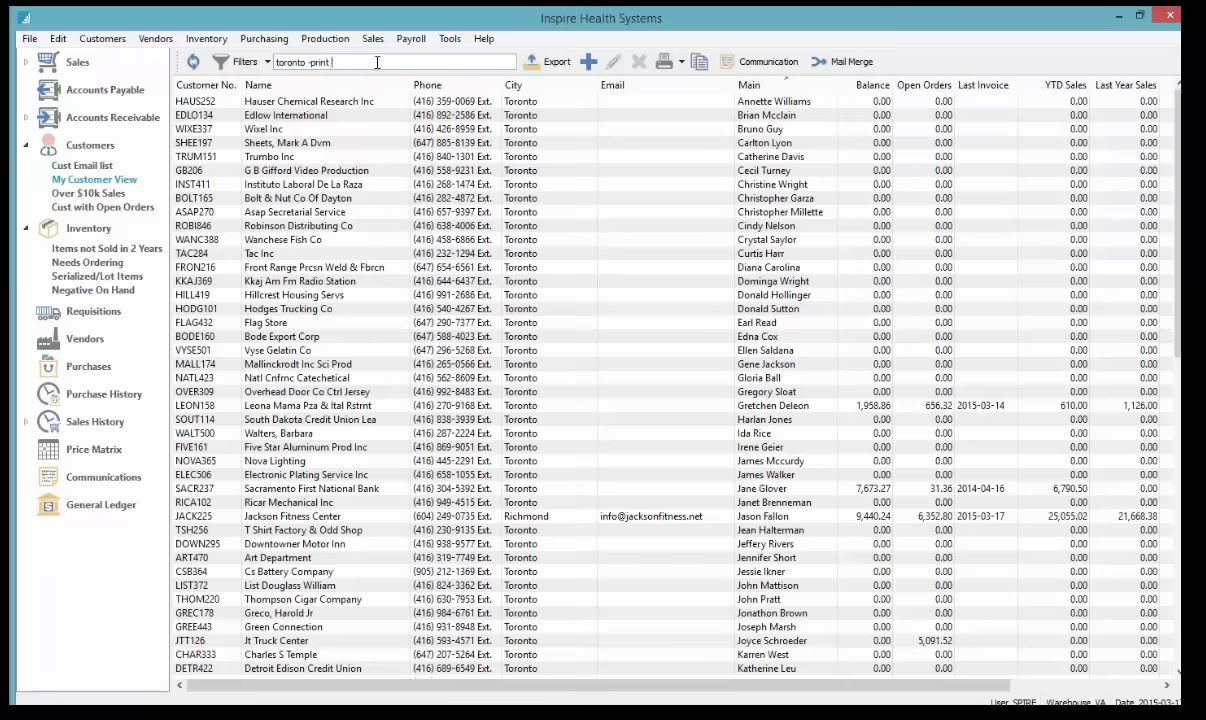
type("-service")
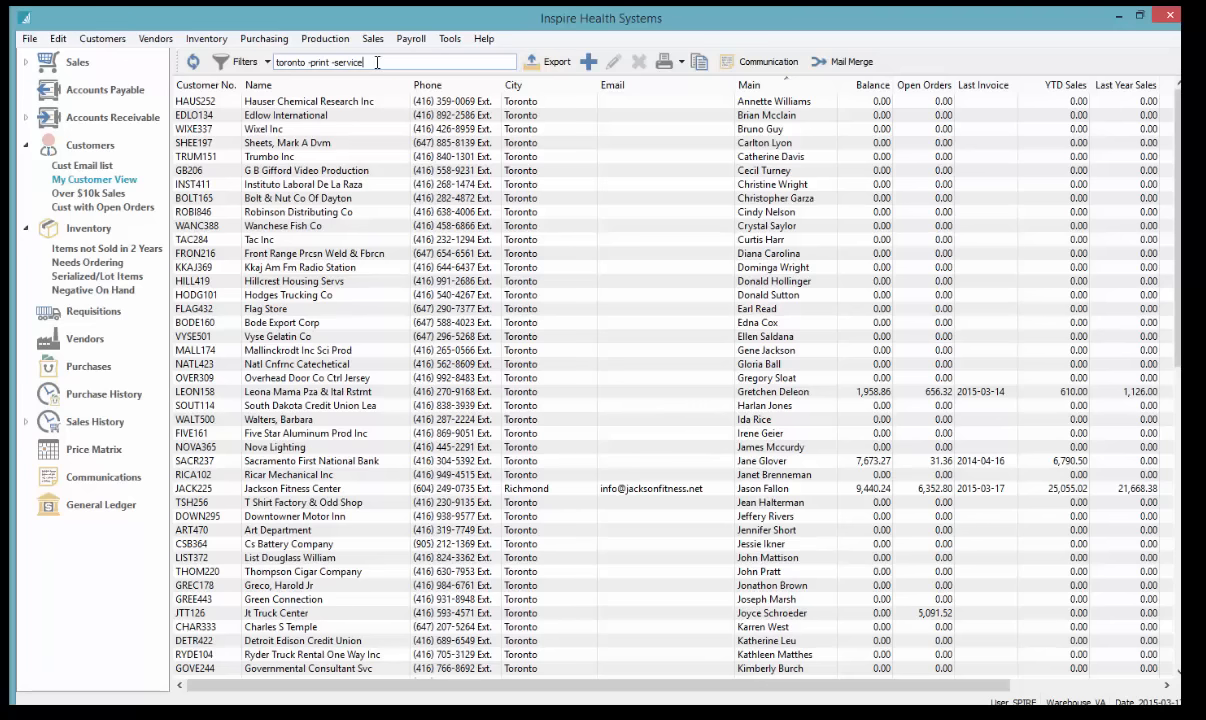
type("o")
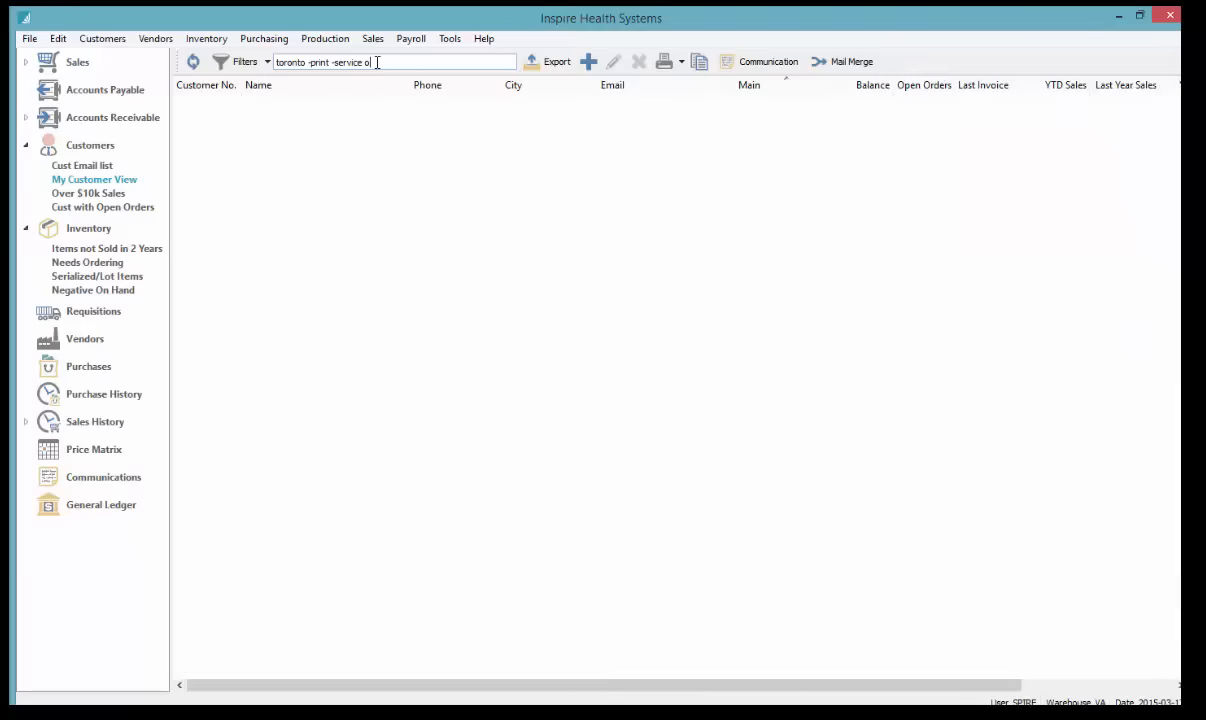
type("r ")
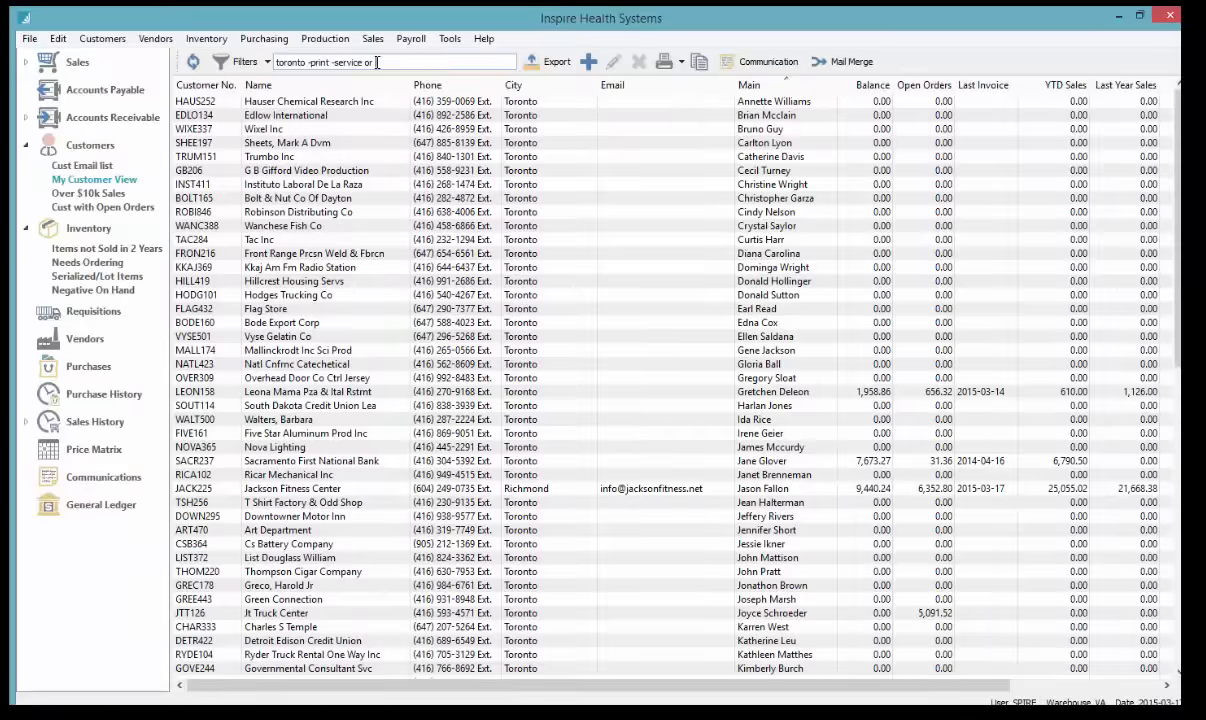
type("vancouver")
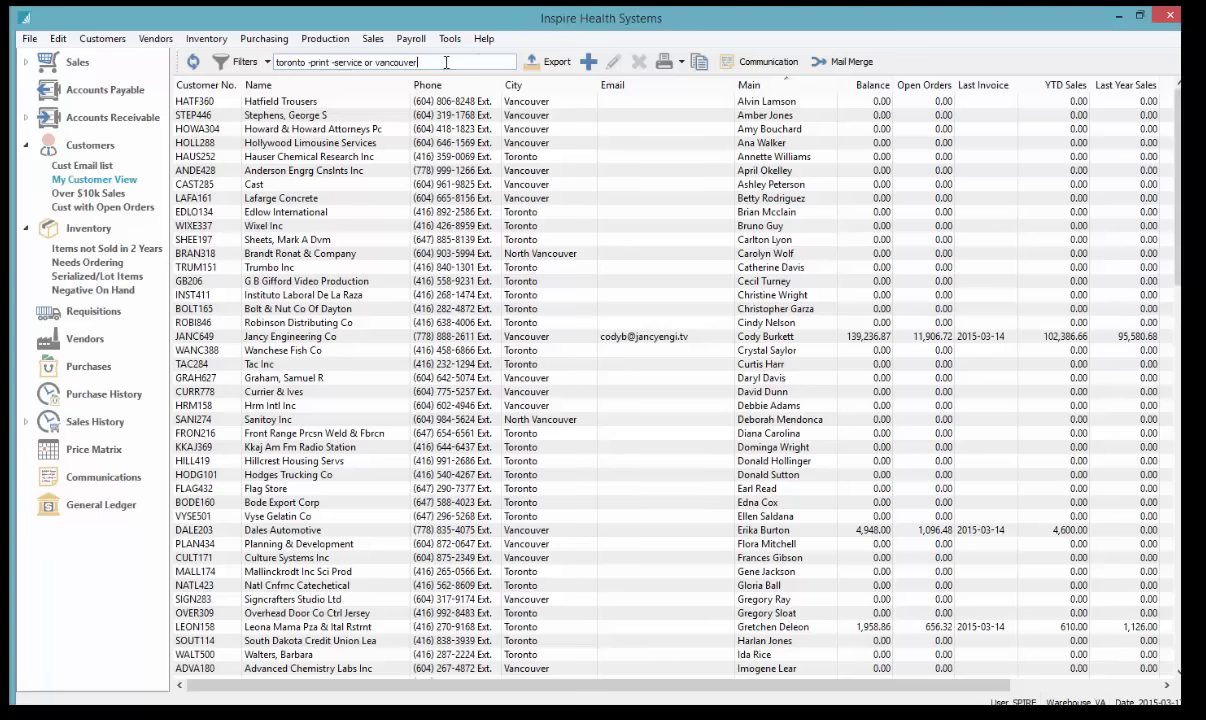
key("Return")
left_click_drag(446, 62, 237, 56)
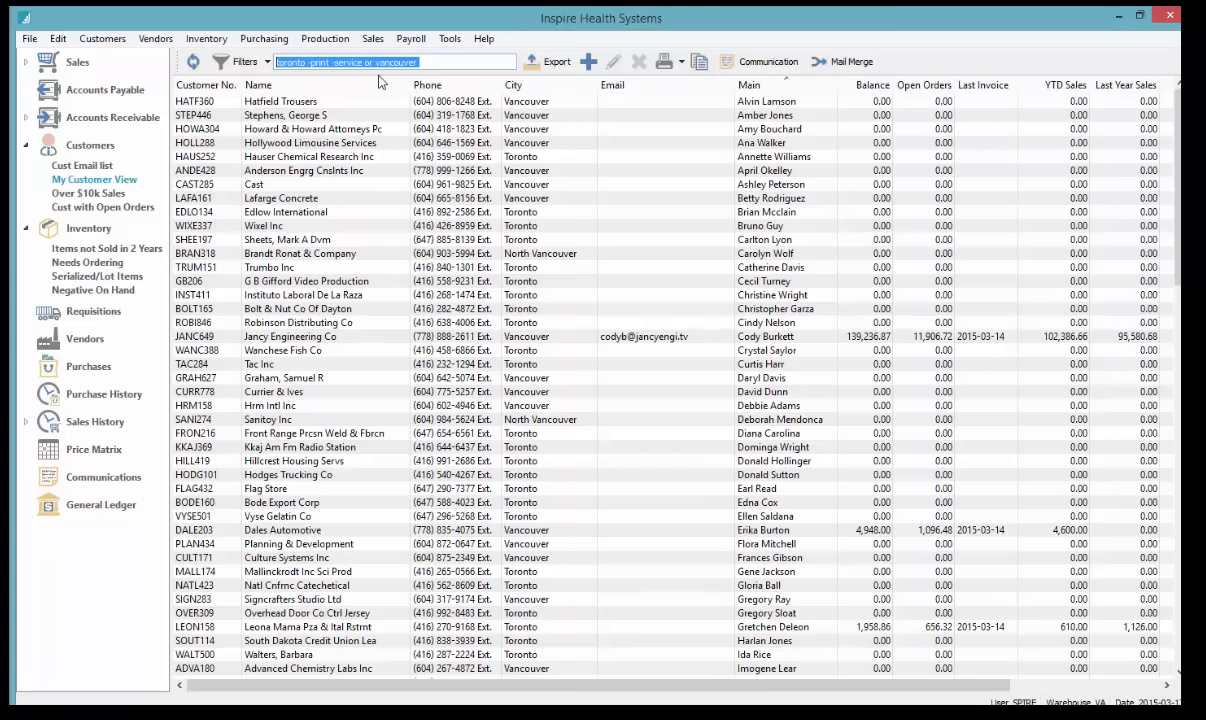
key("BackSpace")
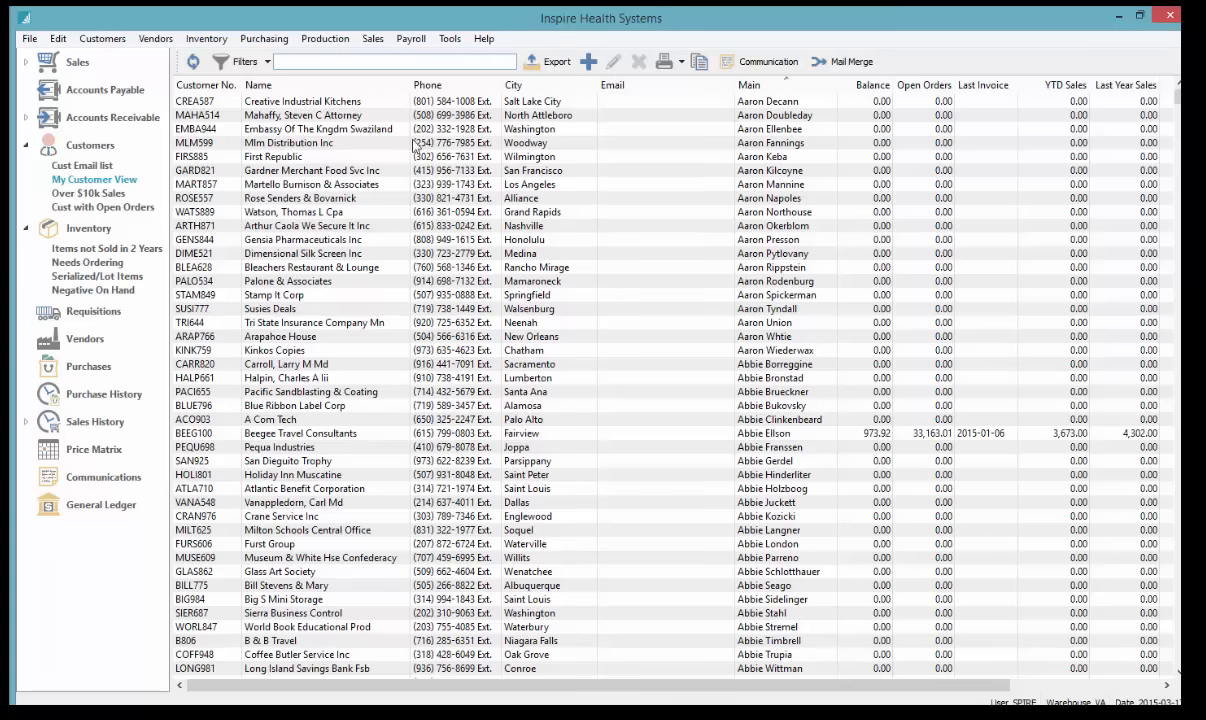
Browse the saved Cust Email list and My Customer View, then load Over $10k Sales
left_click(345, 129)
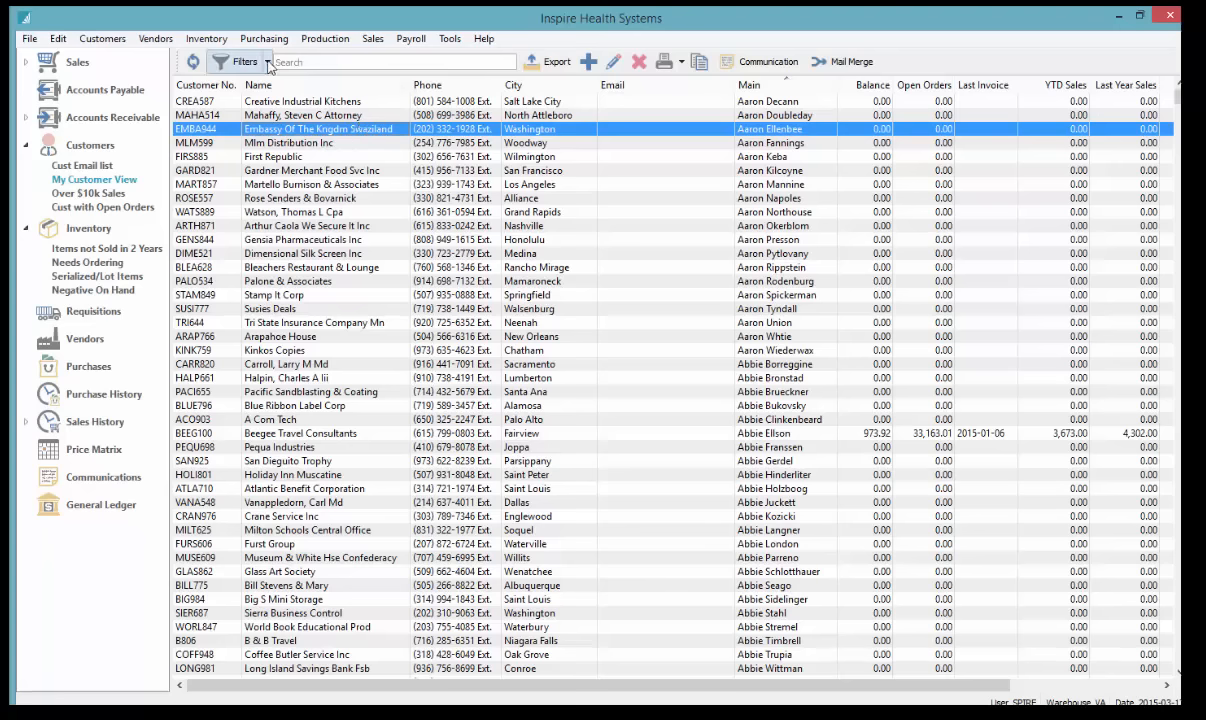
left_click(84, 166)
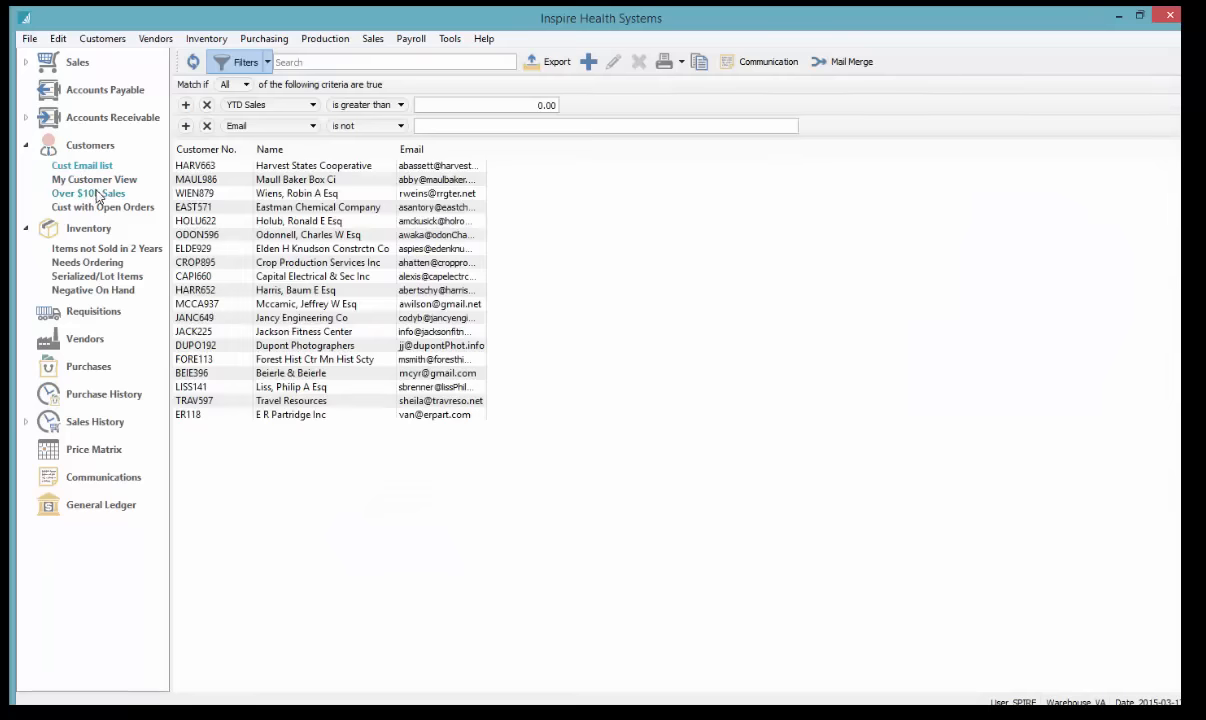
left_click(92, 180)
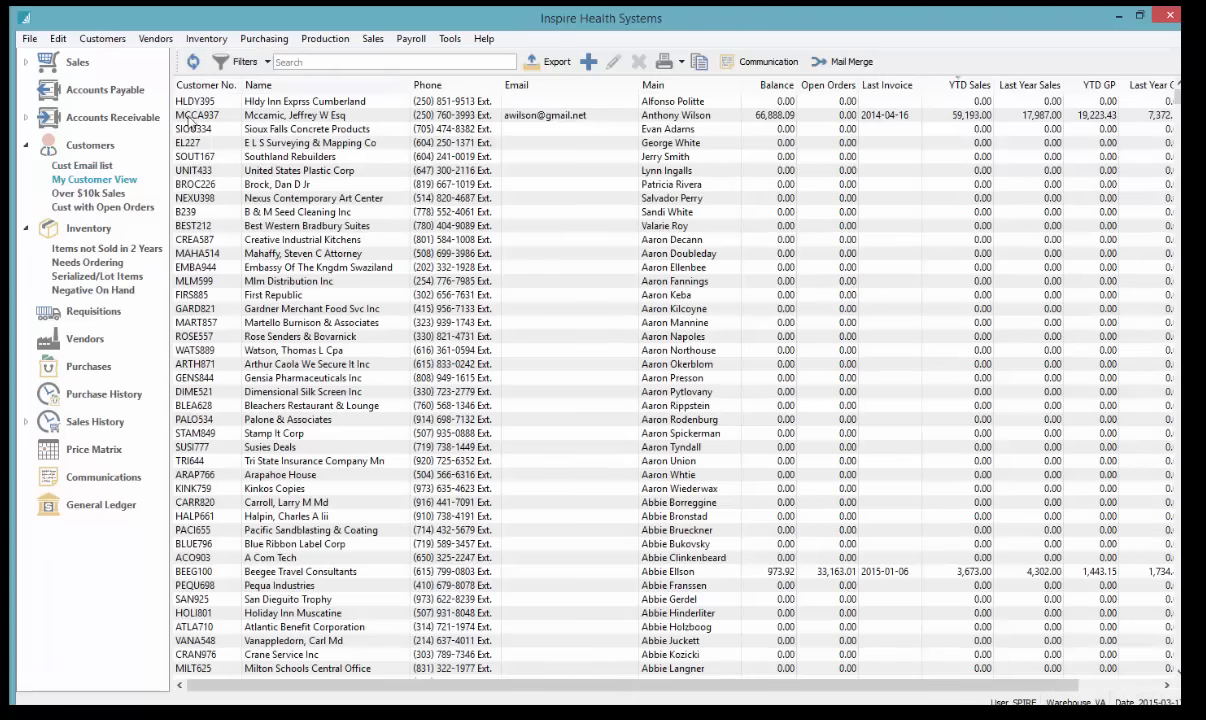
left_click(87, 195)
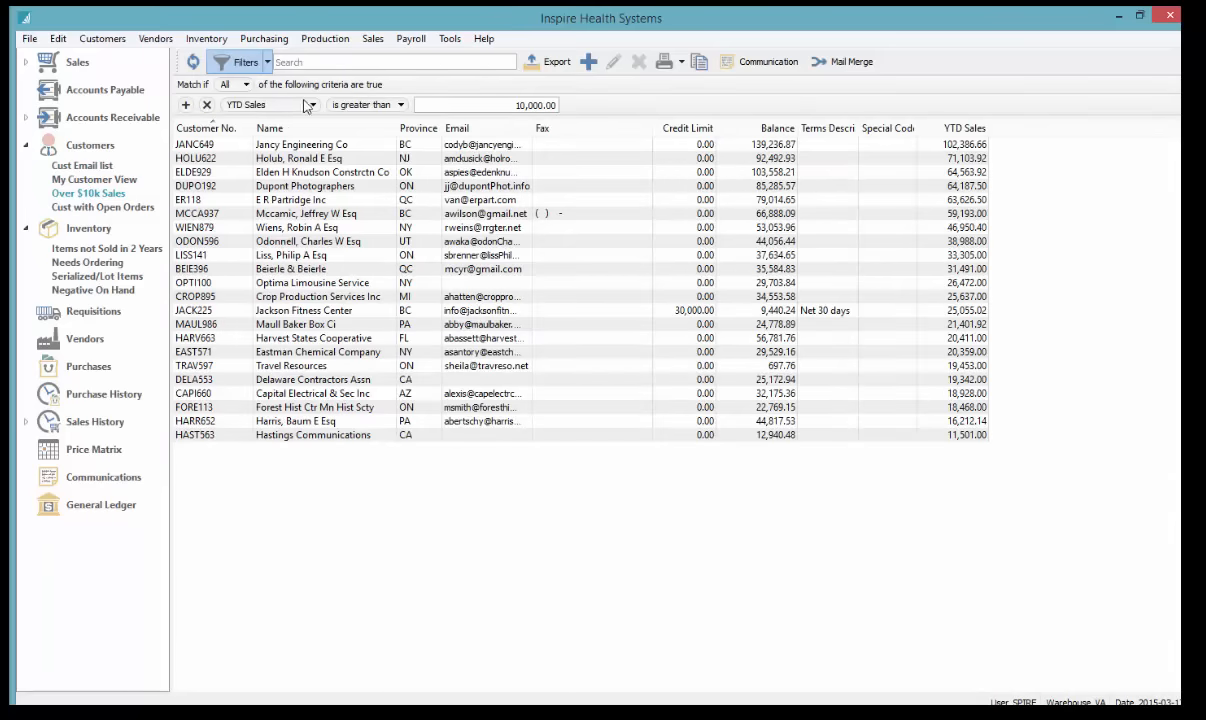
Toggle the YTD Sales > 10,000 filter off and back on, and add a second criterion row
left_click(506, 110)
left_click(245, 63)
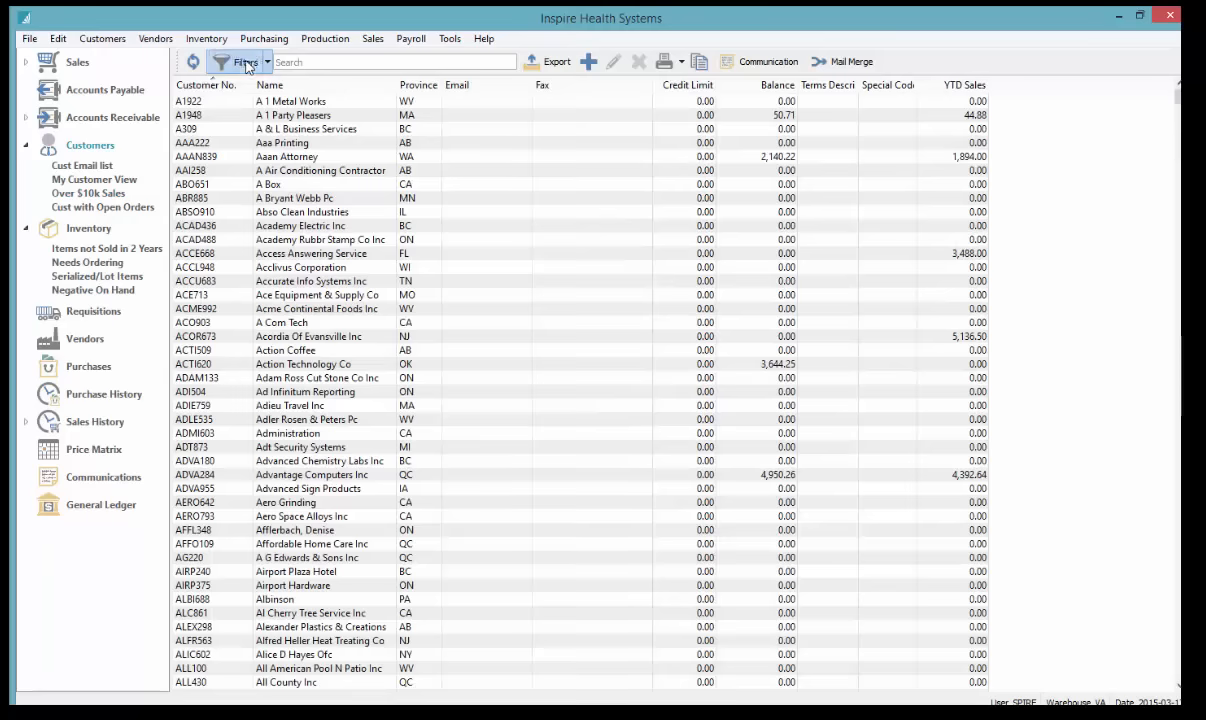
left_click(245, 63)
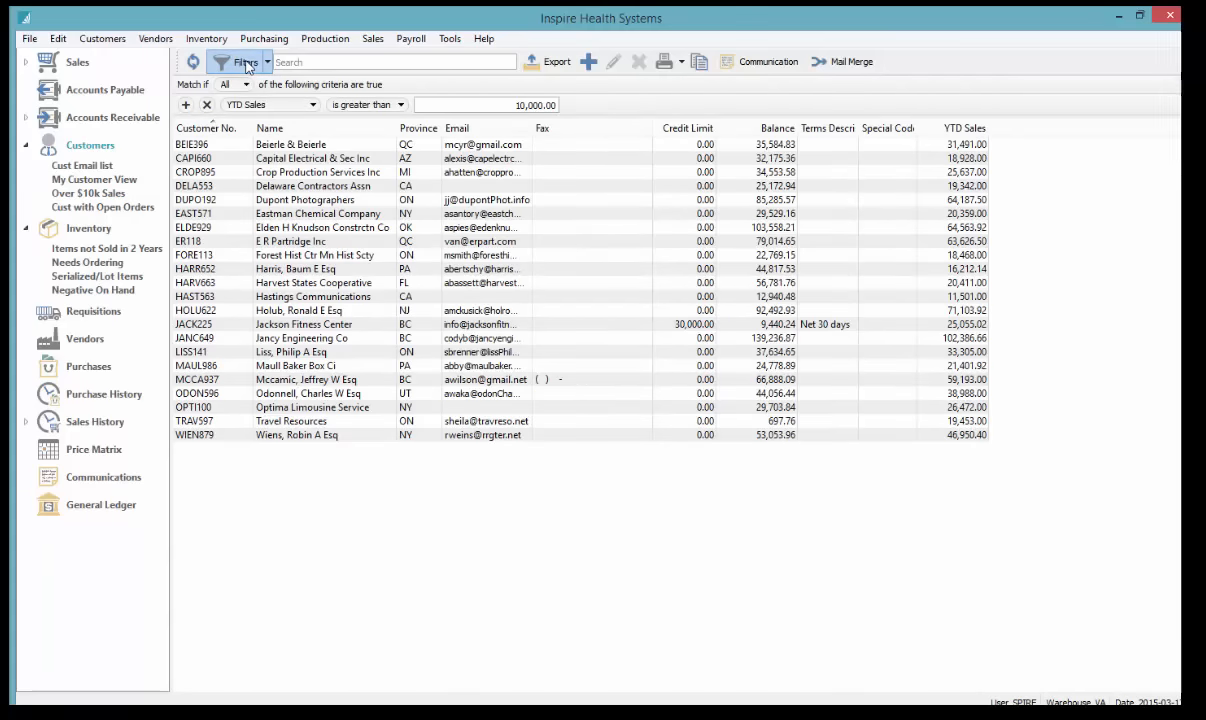
left_click(185, 105)
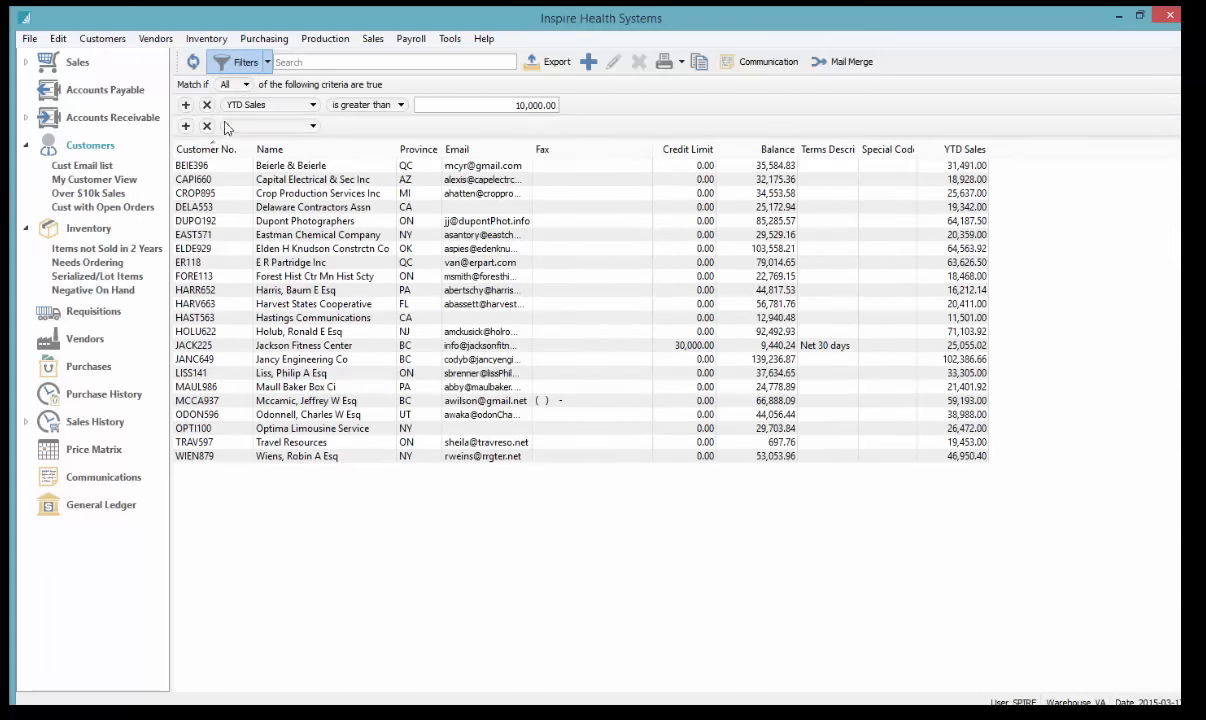
Set the second criterion's field to City, then reload Over $10k Sales to restore the single filter
left_click(290, 125)
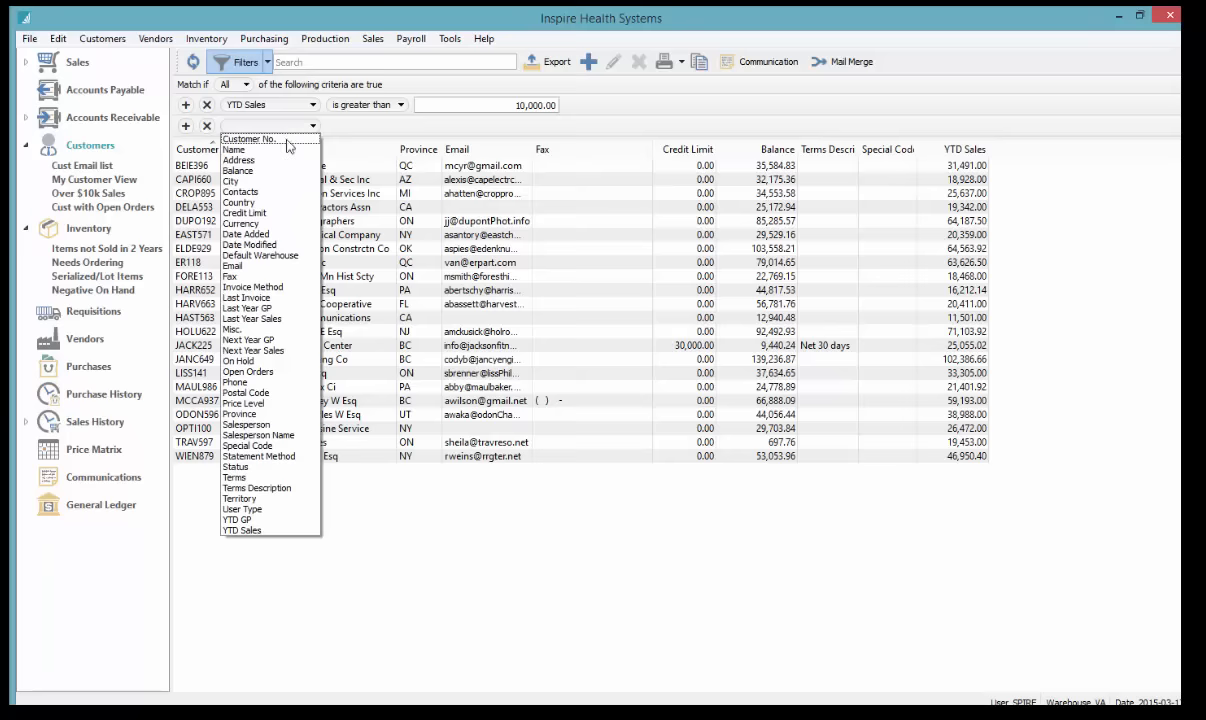
left_click(245, 180)
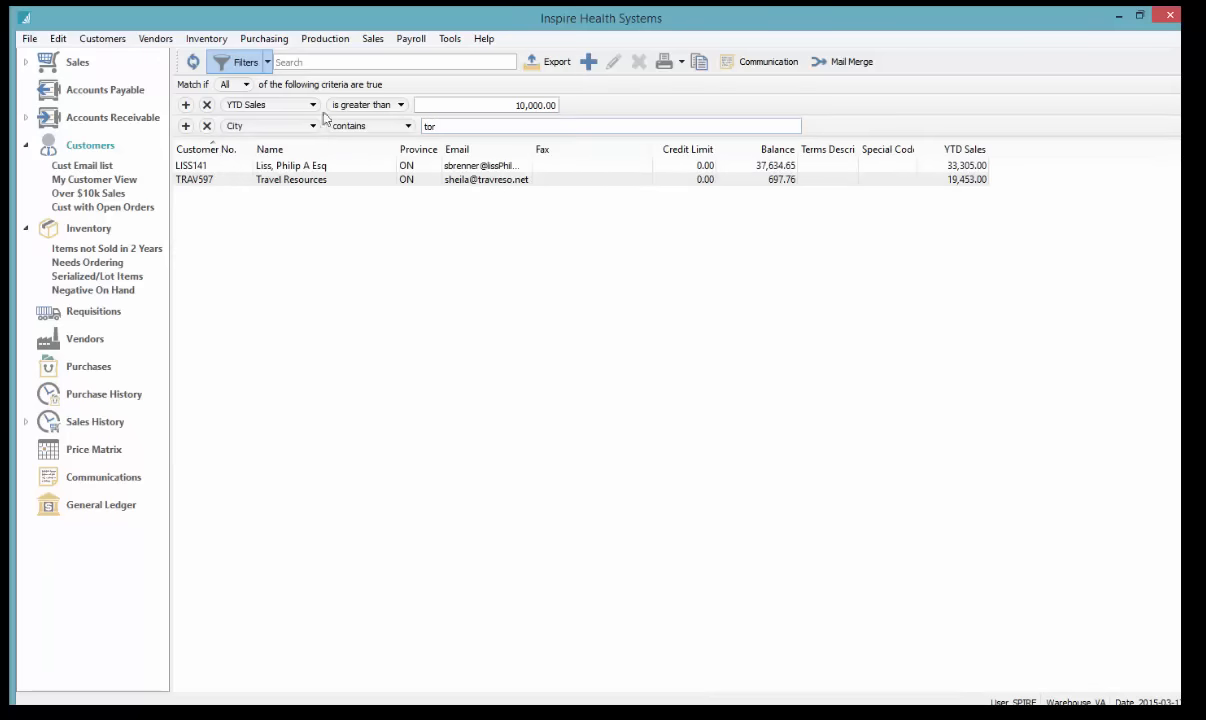
left_click(488, 104)
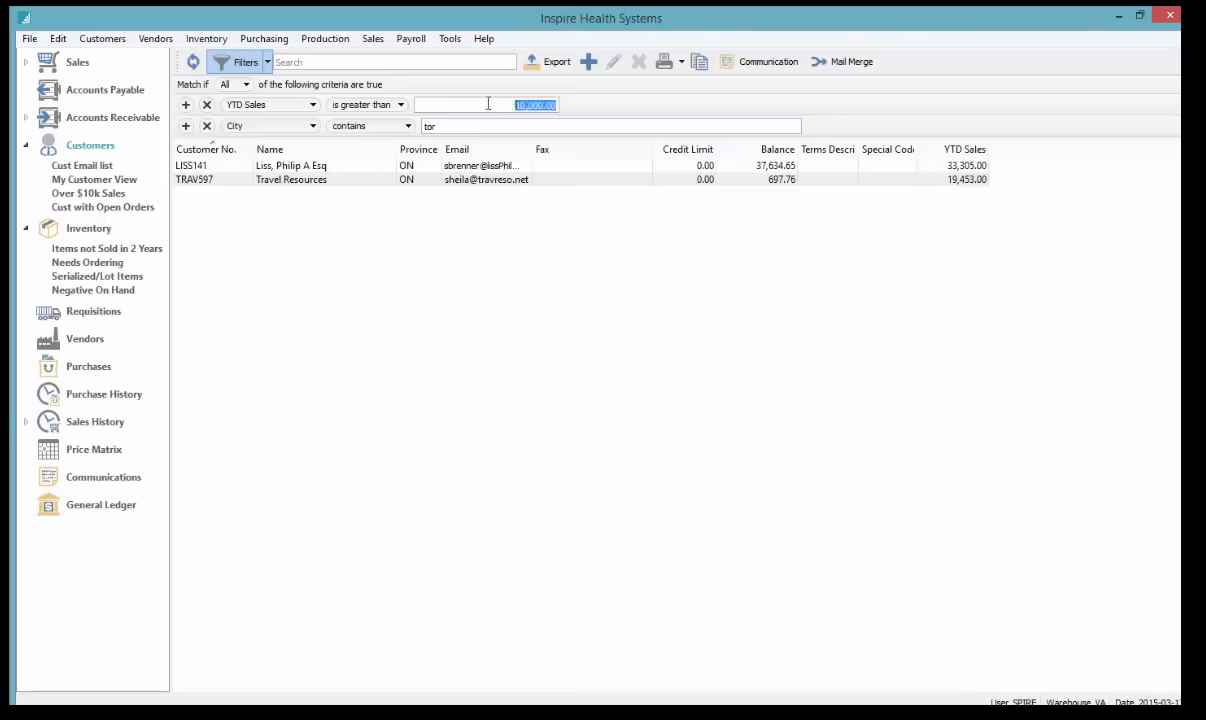
left_click(440, 125)
left_click(462, 167)
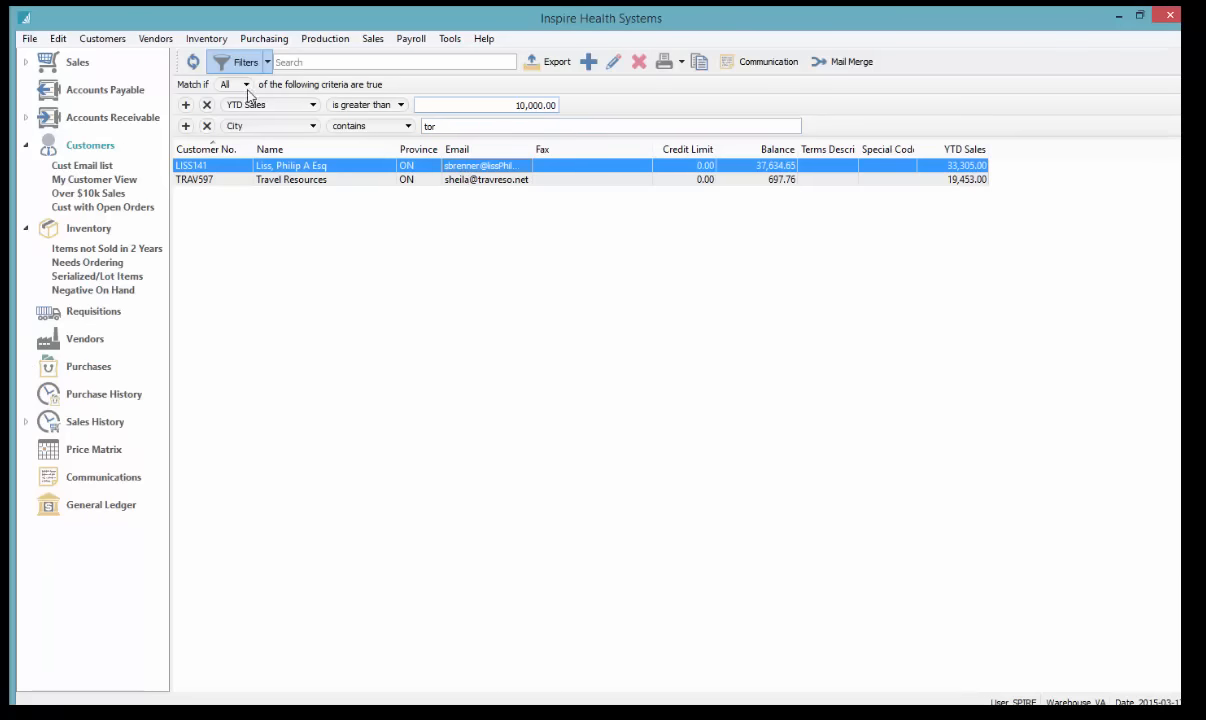
left_click(87, 195)
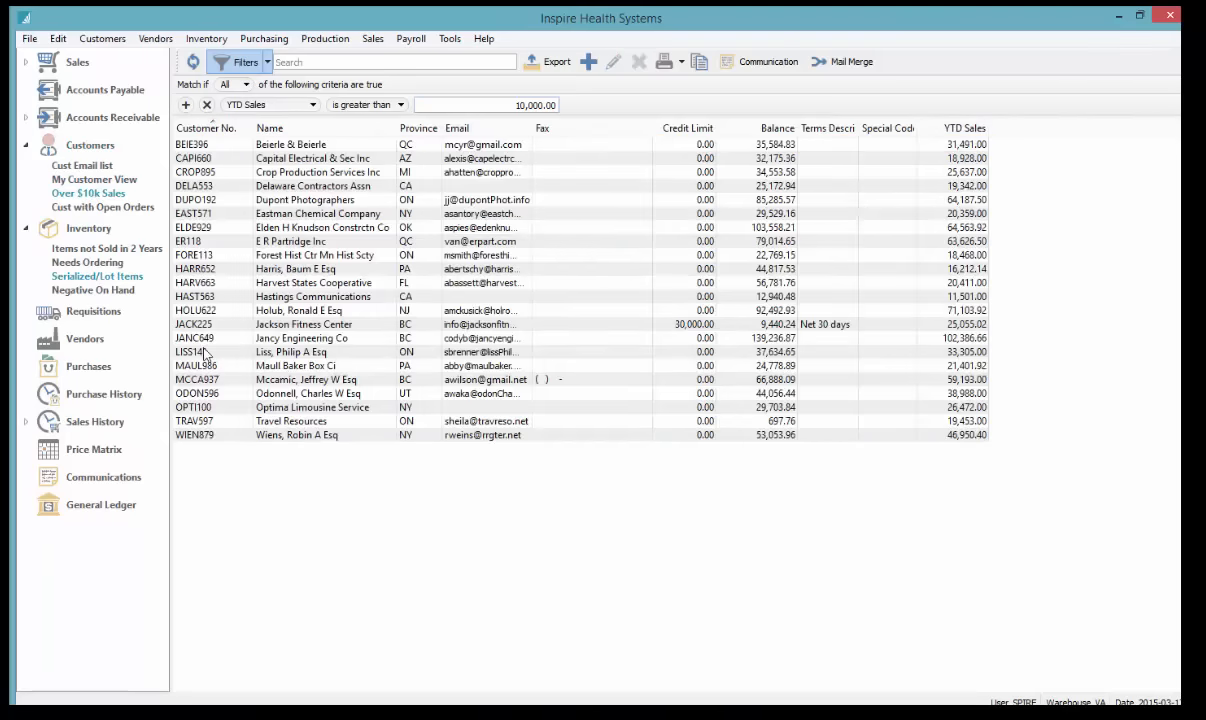
Inspect the open-orders criterion in Cust with Open Orders, then load Cust Email list
left_click(88, 206)
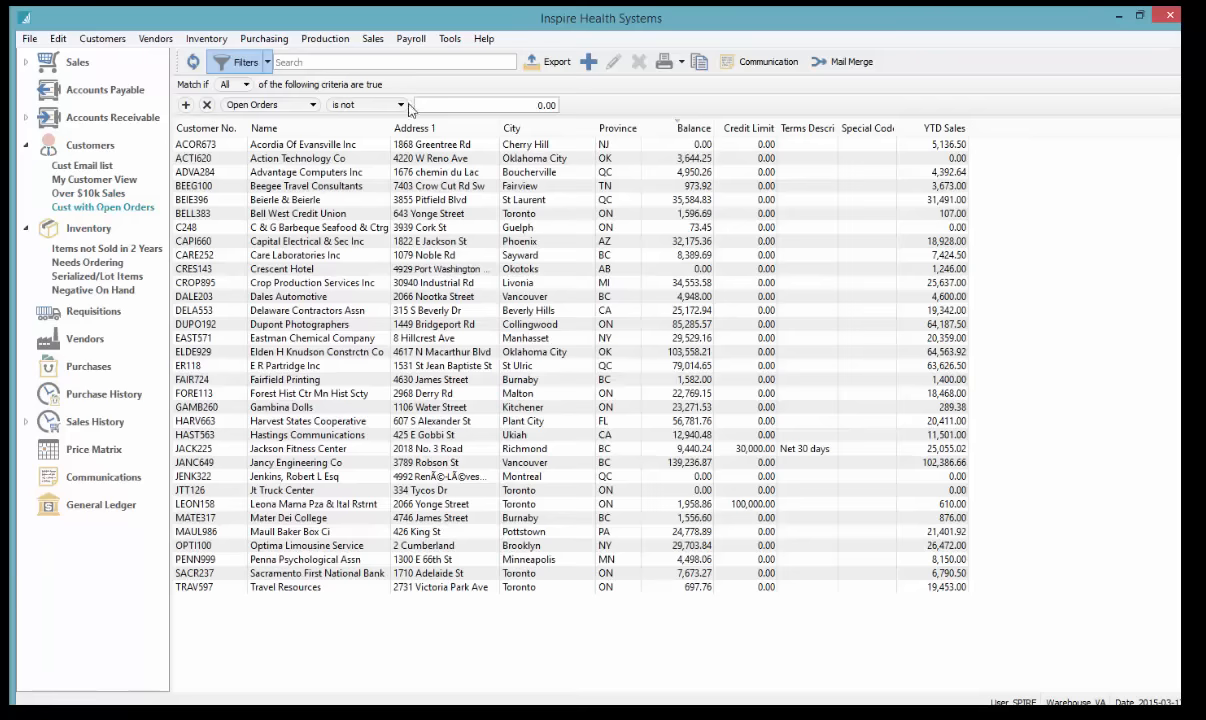
left_click(474, 102)
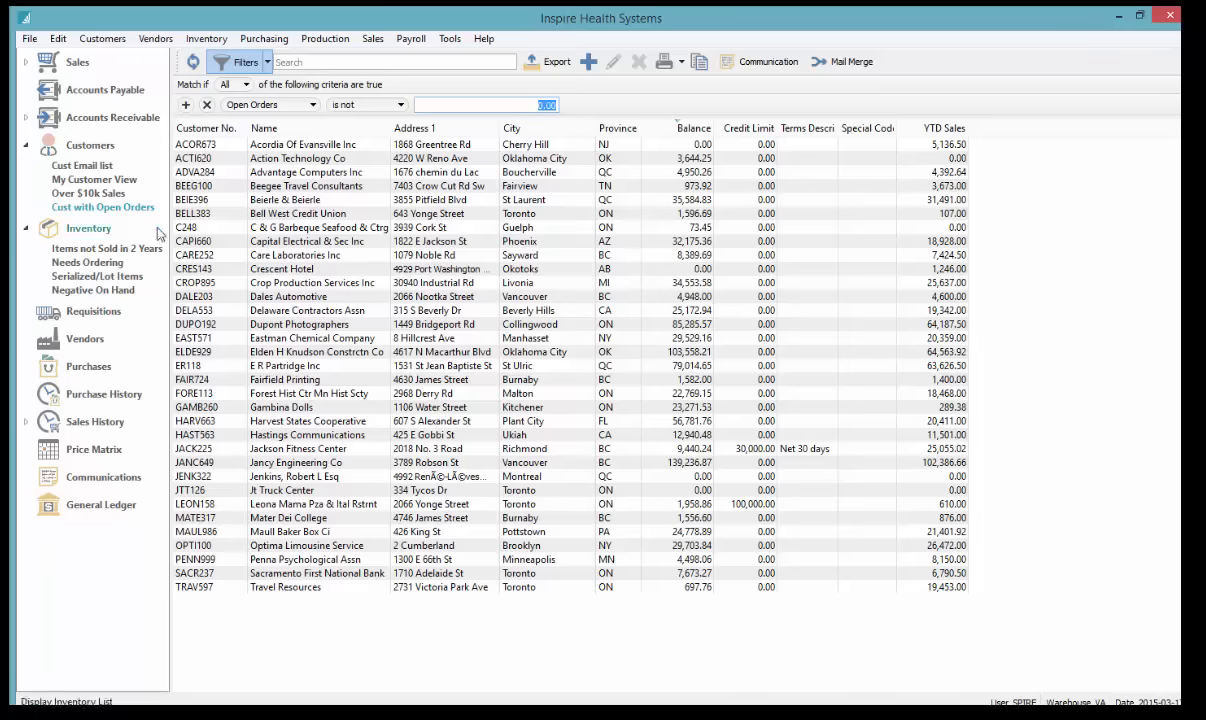
left_click(82, 165)
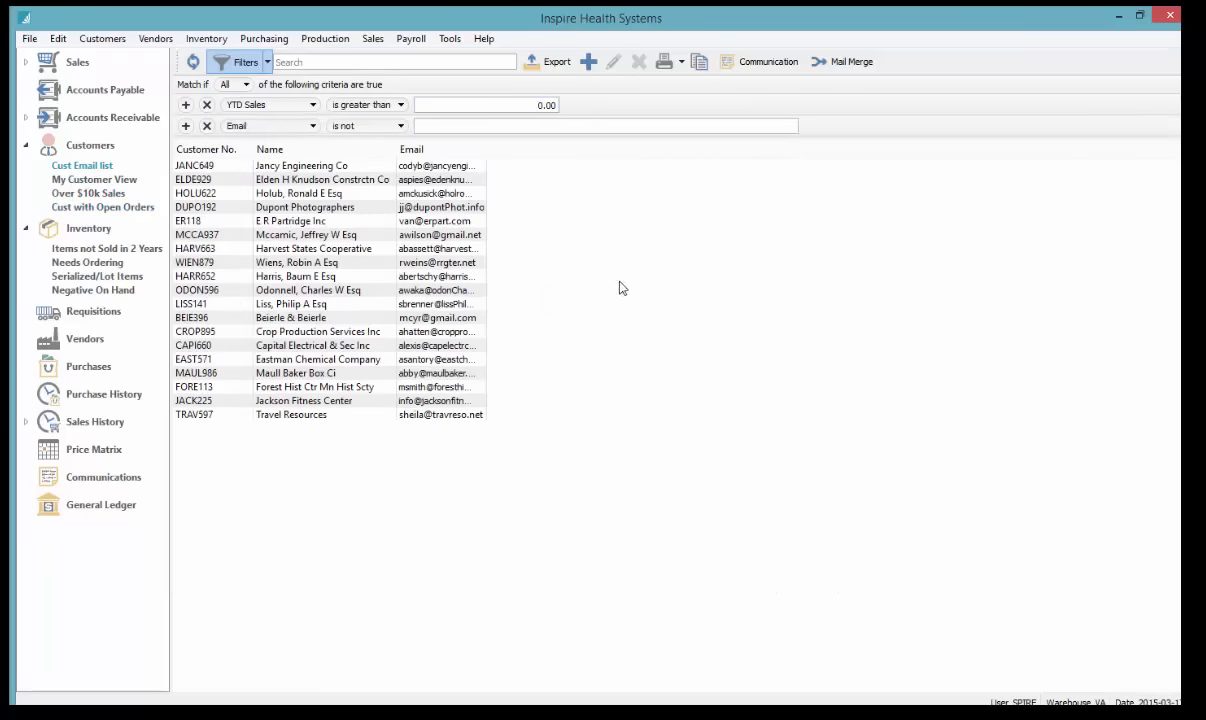
Check the YTD Sales and Email criteria, widen the Email column, and add the Main column
left_click(523, 107)
left_click(432, 124)
left_click_drag(487, 148, 530, 141)
right_click(374, 150)
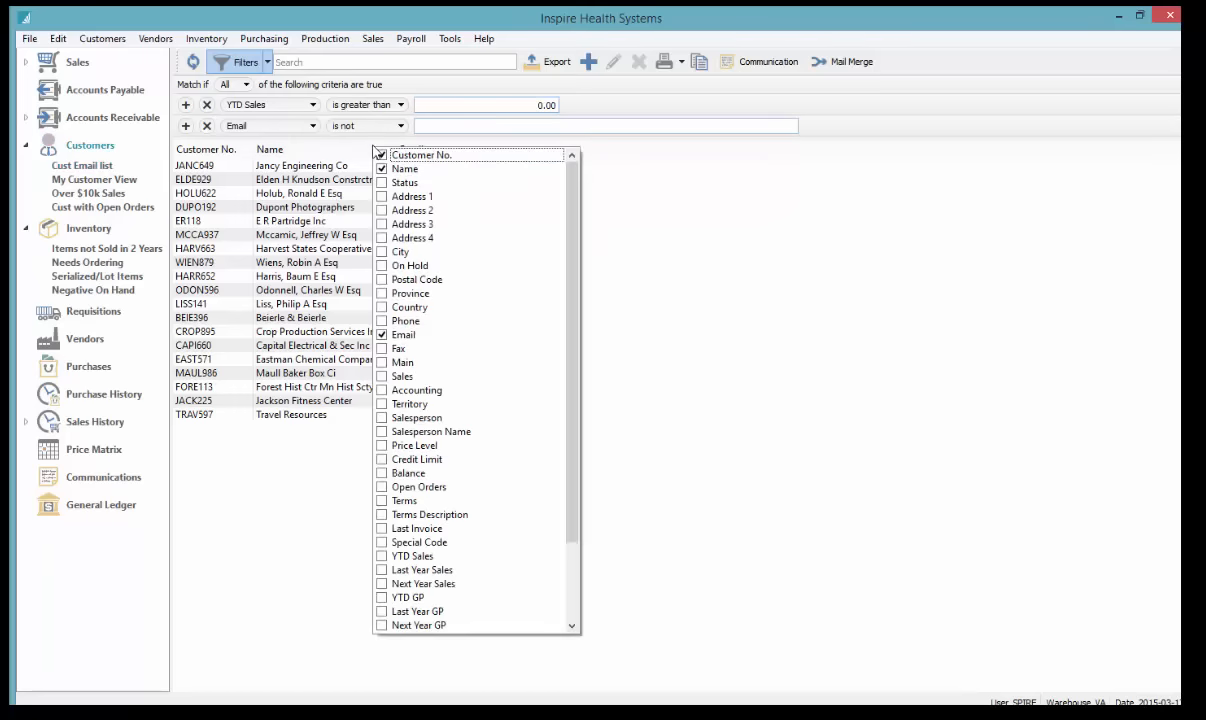
left_click(382, 363)
left_click(742, 324)
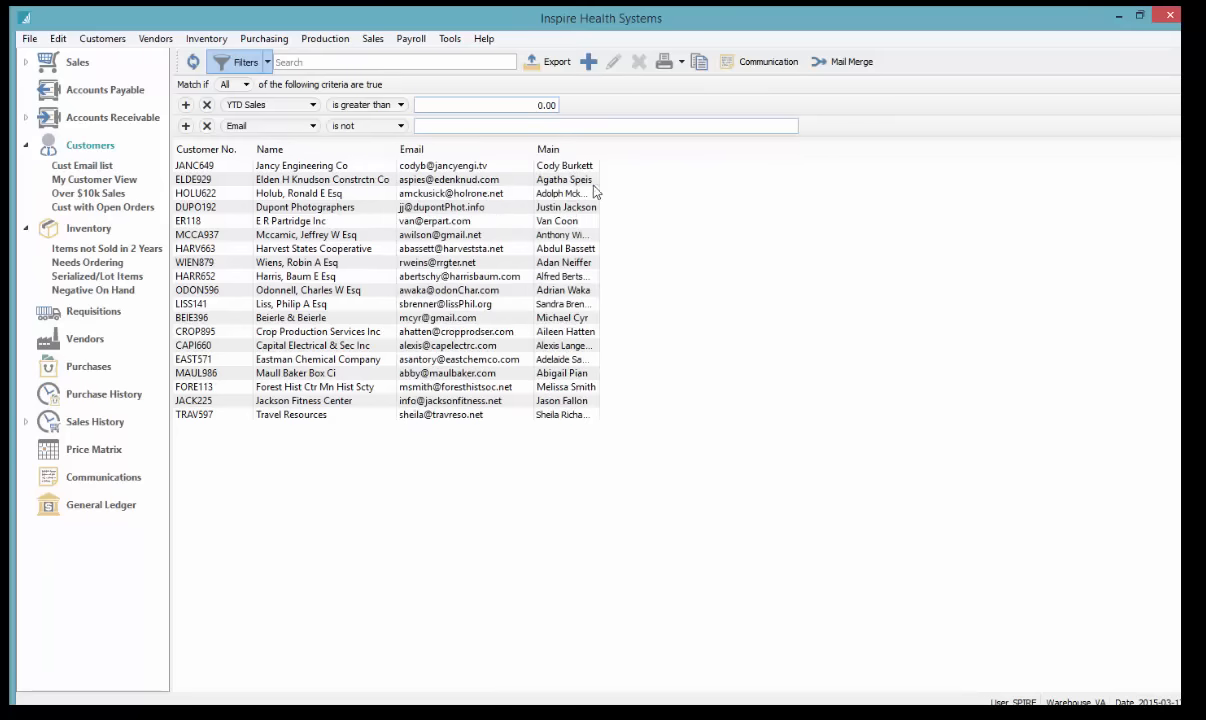
Place Main between Name and Email, fit it, widen Email, and sort by Customer No
left_click_drag(565, 153, 392, 154)
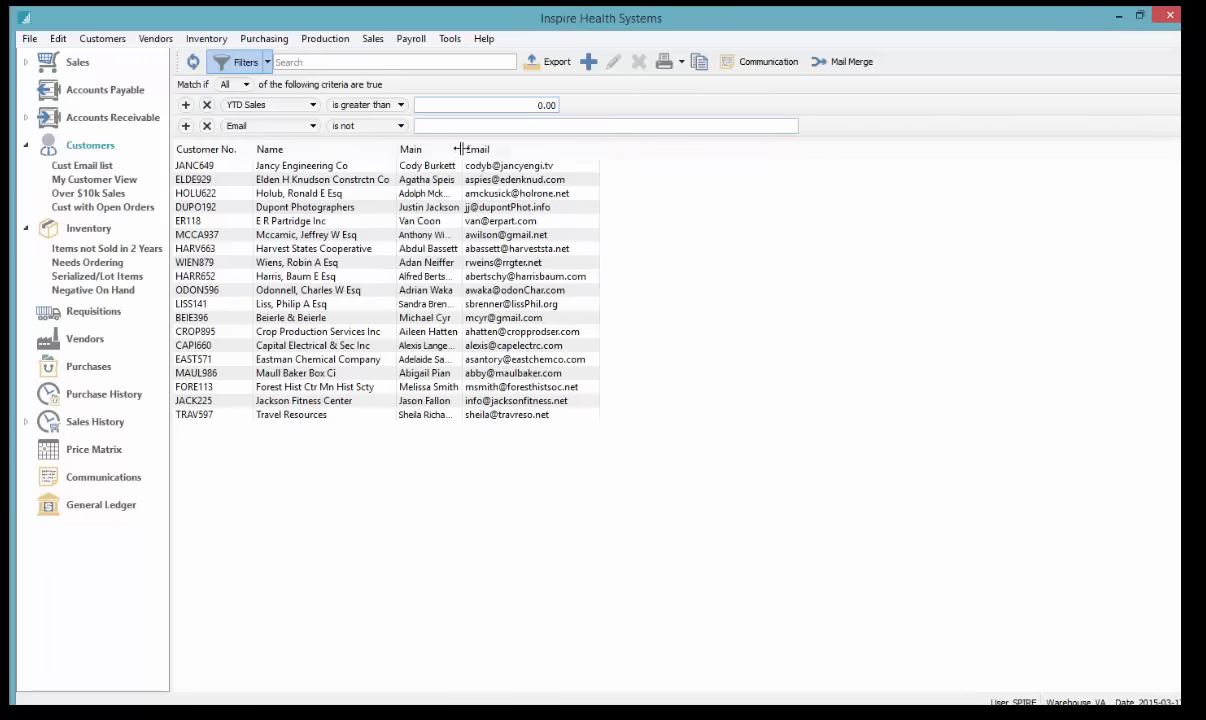
double_click(460, 149)
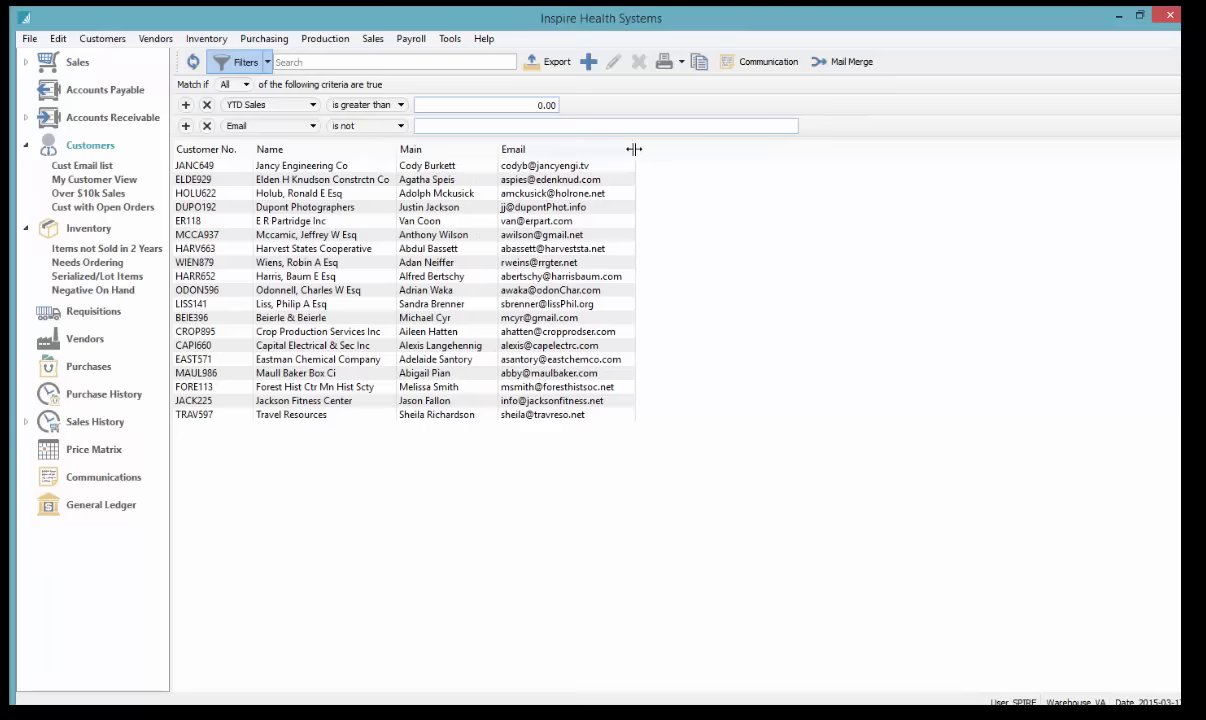
left_click_drag(634, 149, 677, 147)
left_click(229, 150)
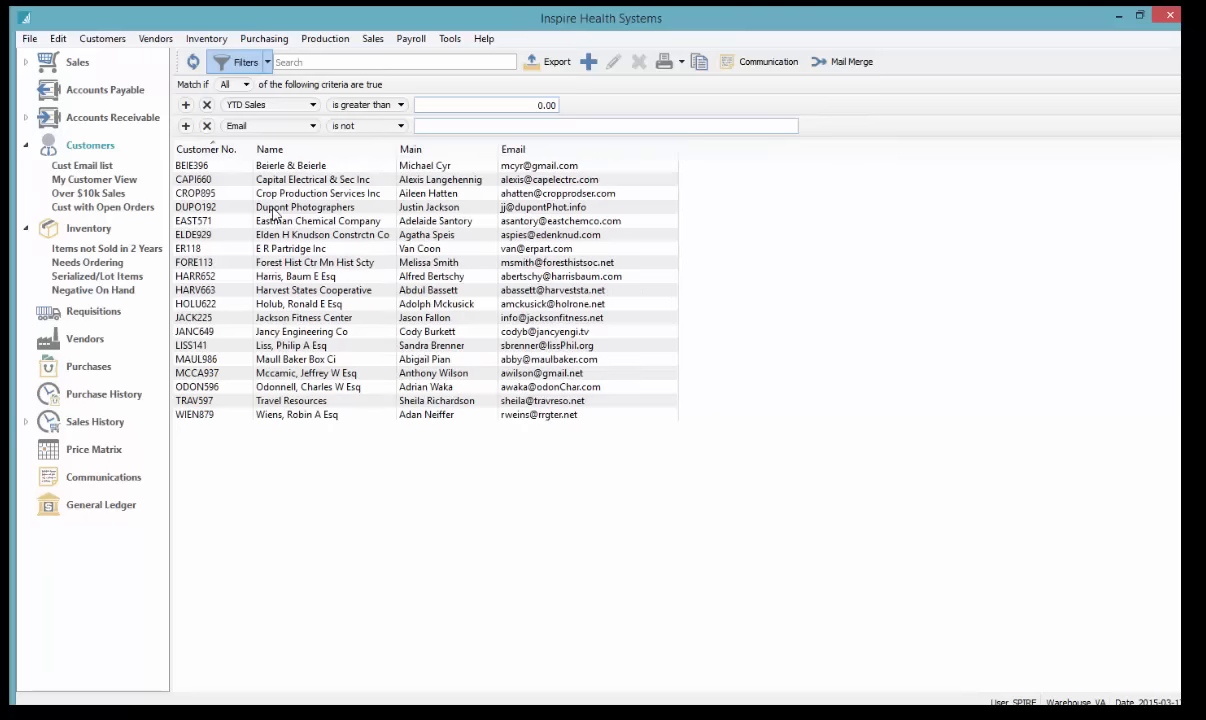
left_click(368, 165)
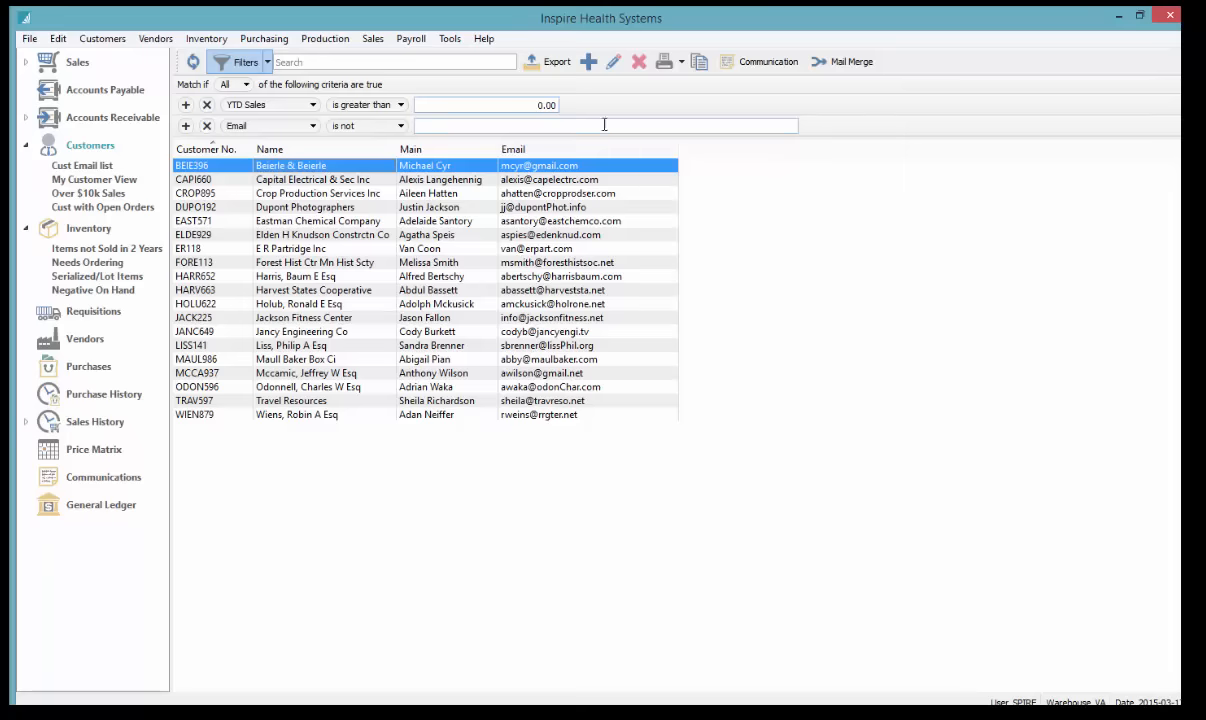
Export the Cust Email list as email.xls on the Desktop, overwriting the old file, and open it
left_click(550, 61)
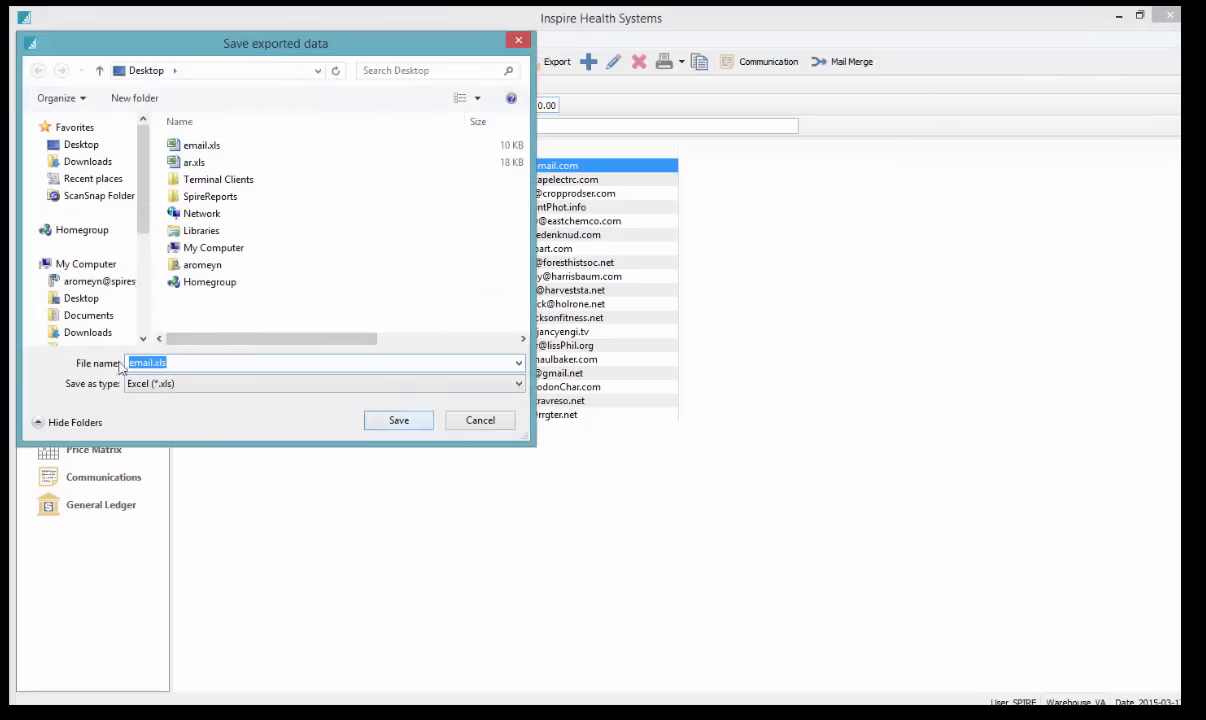
left_click(392, 422)
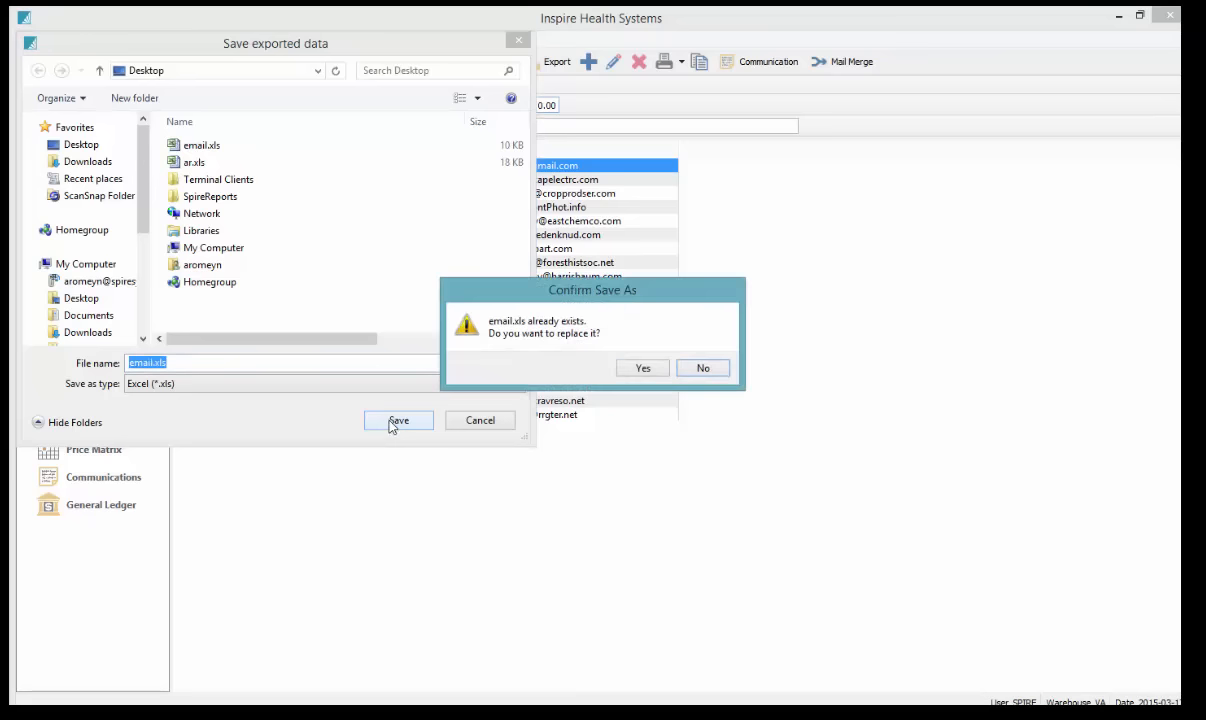
left_click(641, 370)
left_click(576, 391)
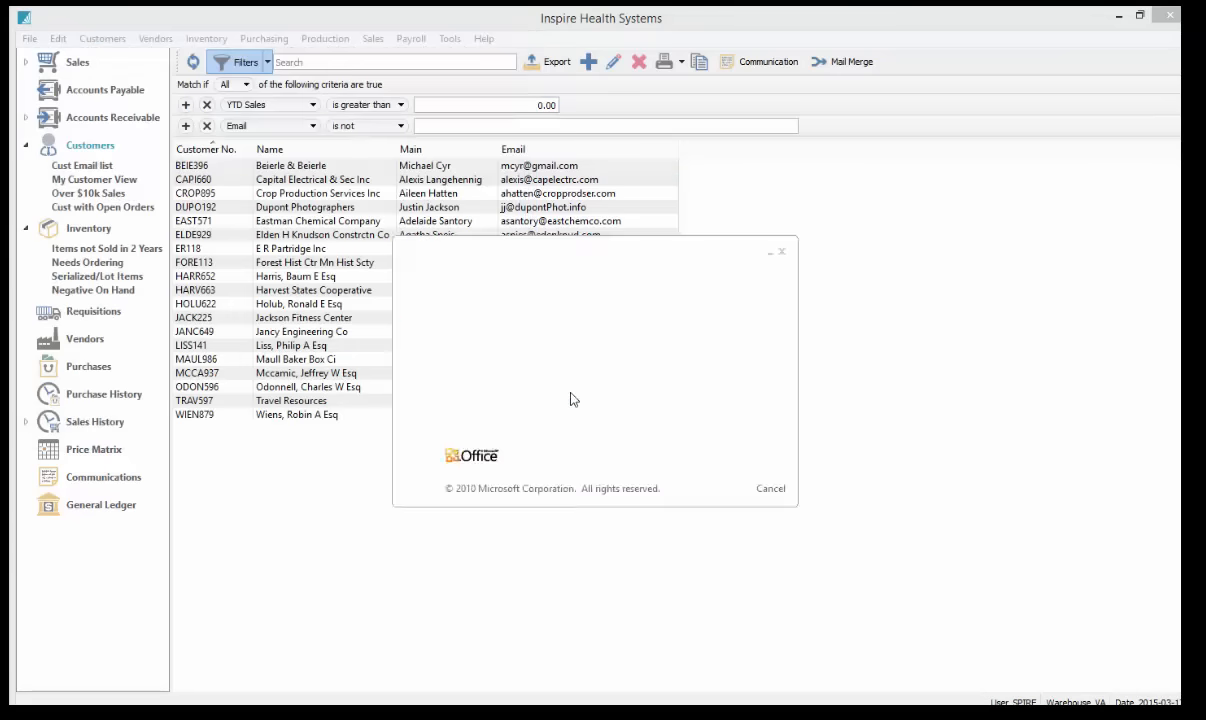
Auto-fit every column of the email.xls sheet to its contents
left_click(112, 150)
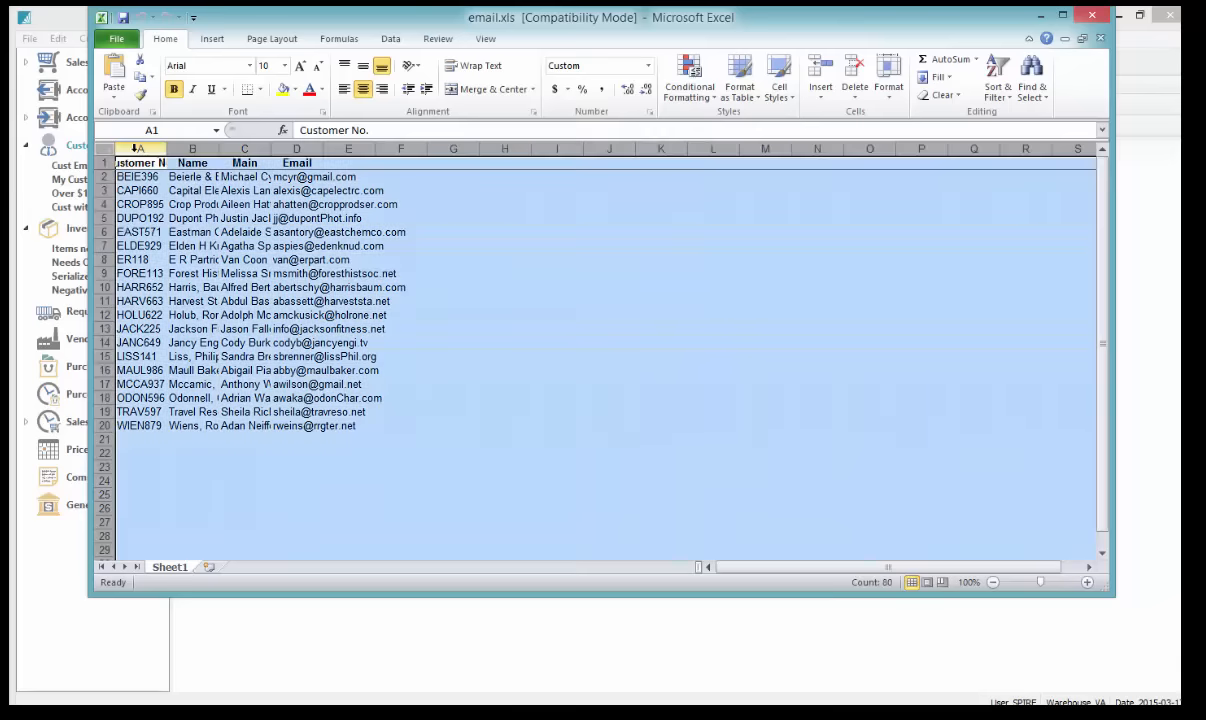
double_click(218, 149)
left_click(713, 269)
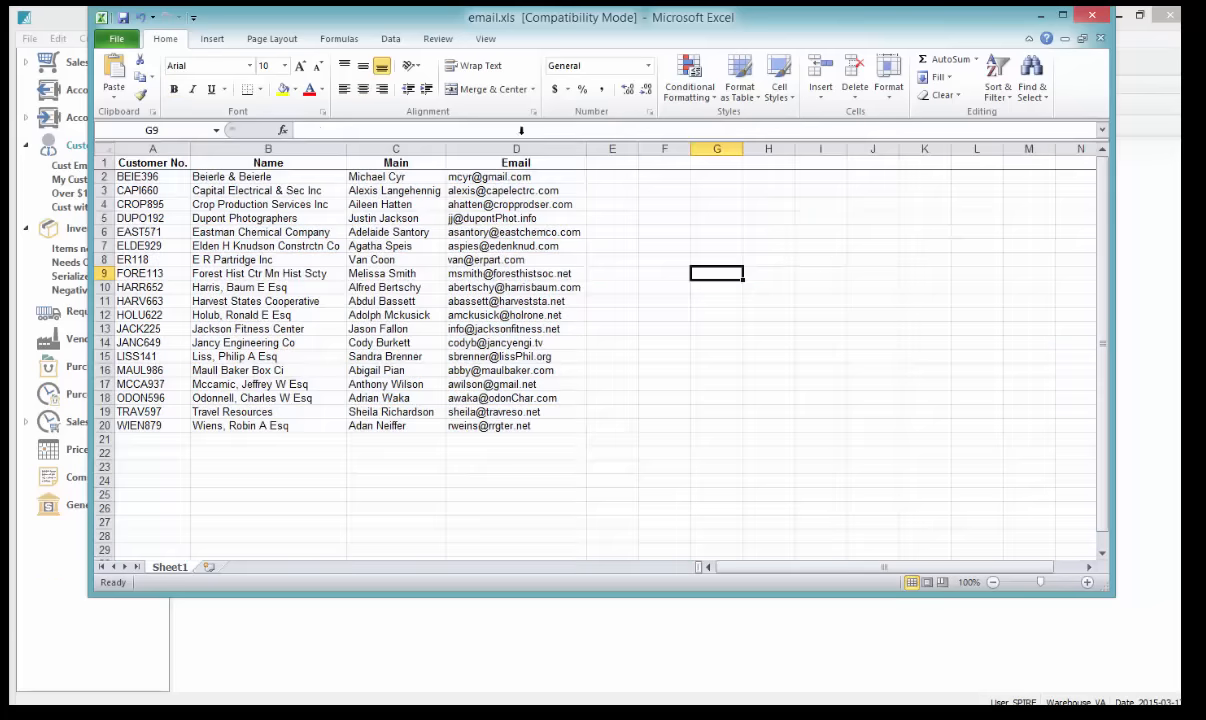
Review the 19 exported customer rows in the Excel sheet
left_click_drag(563, 31, 578, 429)
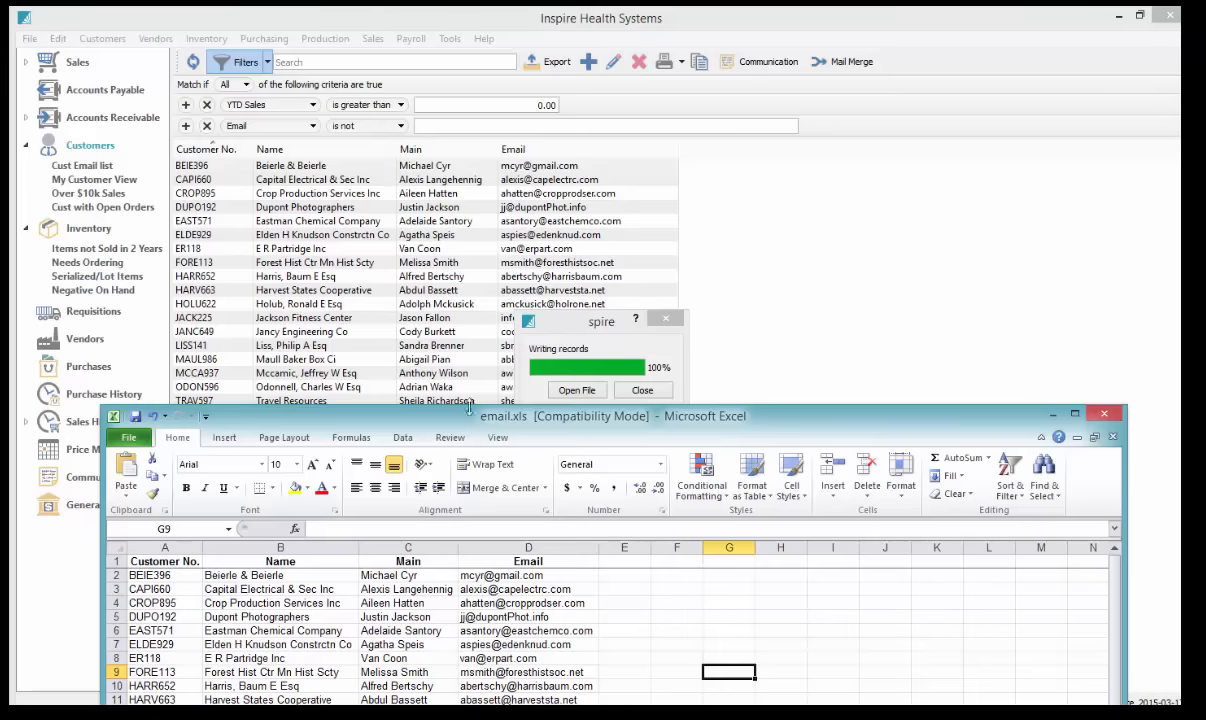
left_click_drag(512, 425, 595, 98)
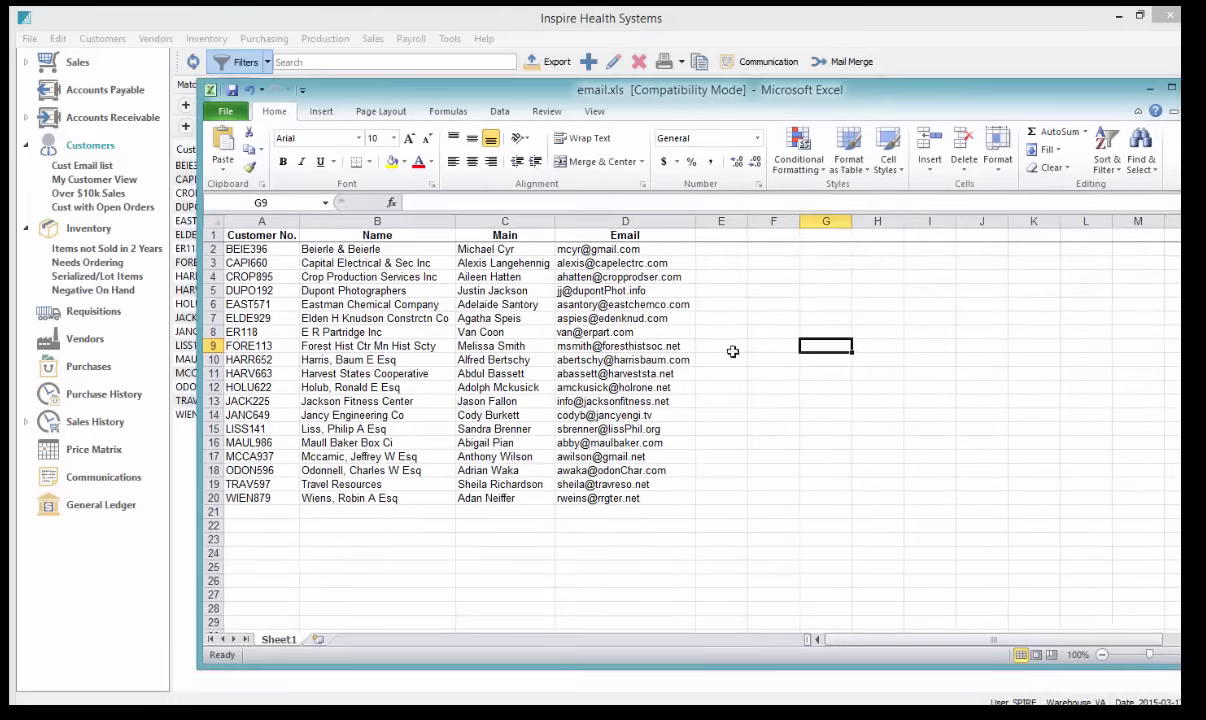
left_click(737, 303)
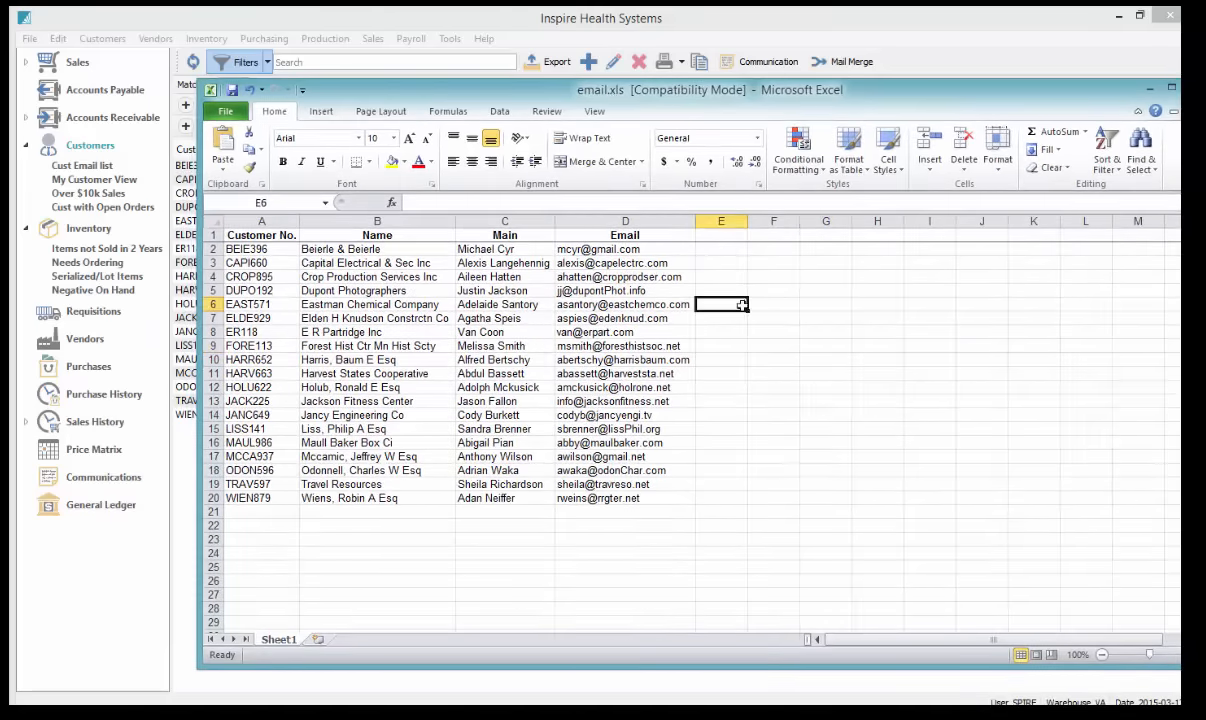
scroll(755, 389, "down", 3)
scroll(757, 410, "down", 3)
scroll(760, 425, "up", 5)
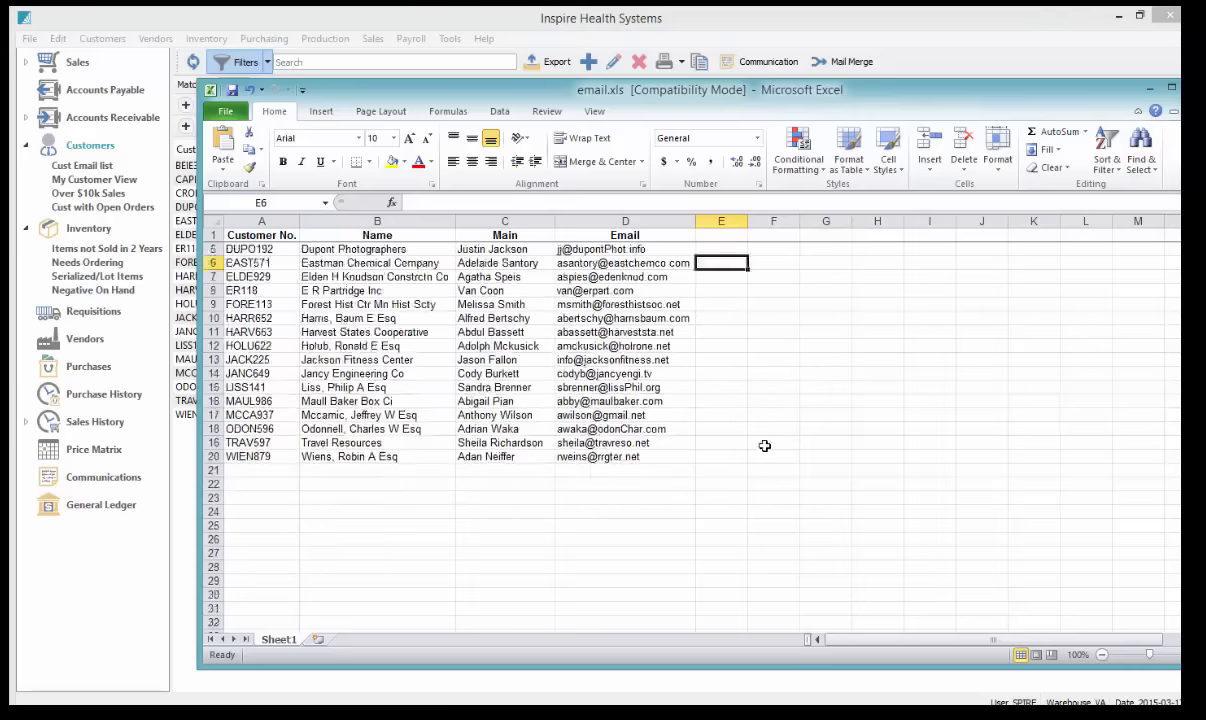
scroll(765, 450, "down", 10)
scroll(766, 458, "up", 11)
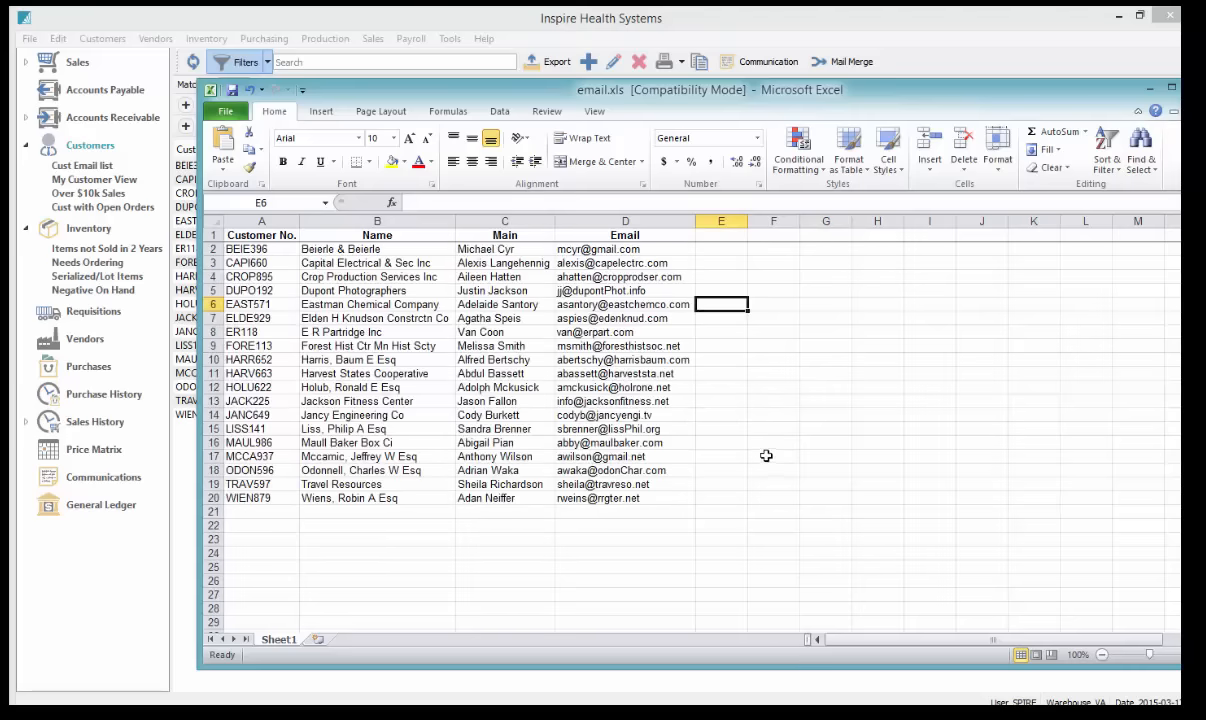
left_click_drag(954, 98, 827, 113)
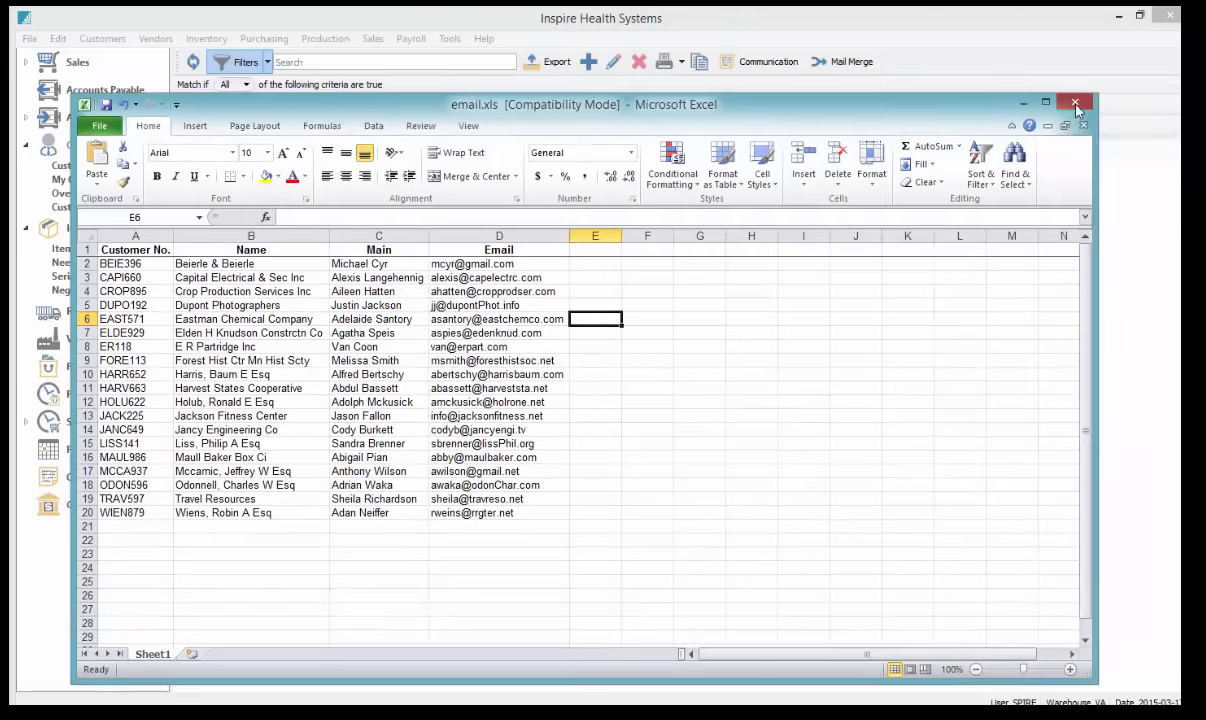
Close Excel without saving, close the Writing records dialog, and begin exiting Spire
left_click(1076, 104)
left_click(590, 380)
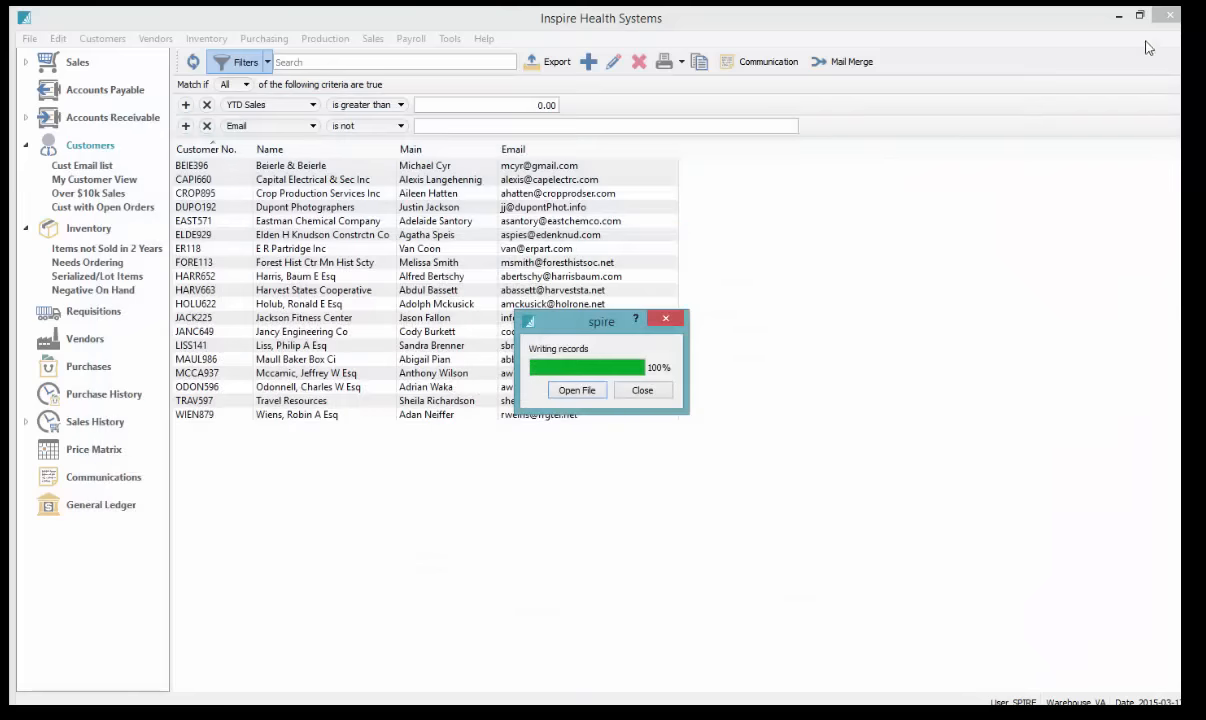
left_click(642, 390)
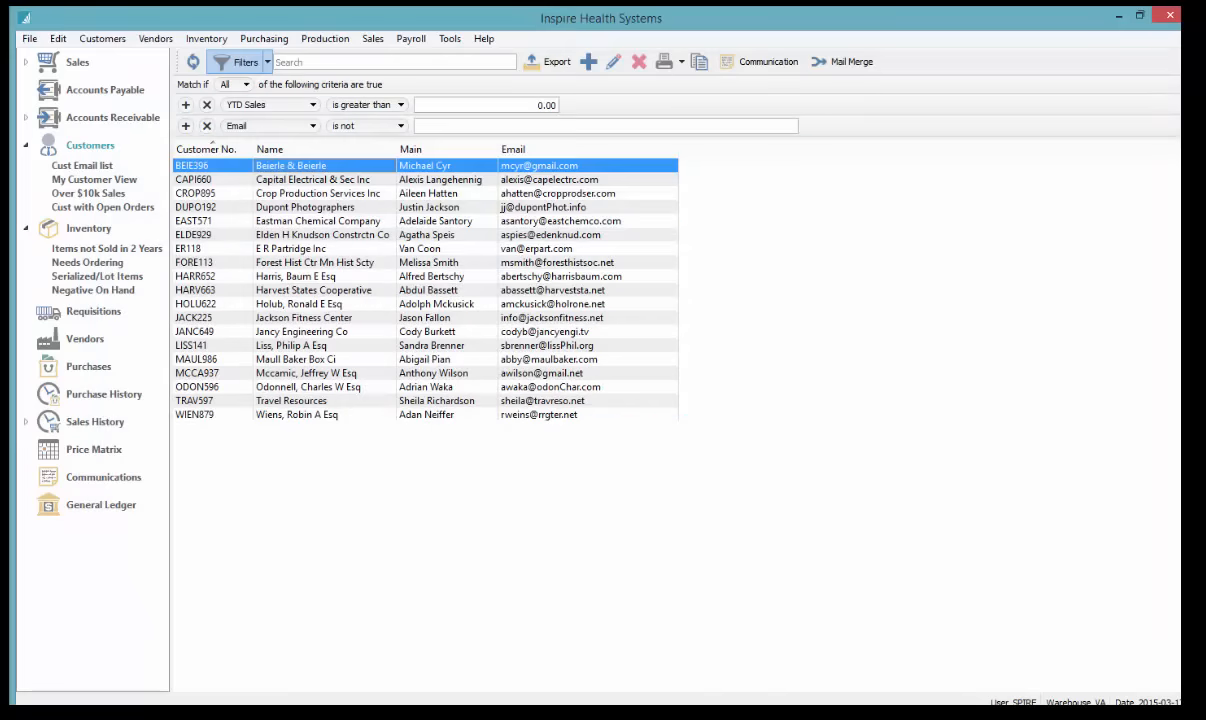
left_click(1170, 16)
Confirm exiting Spire and minimize the Spire Server Company List window
left_click(627, 372)
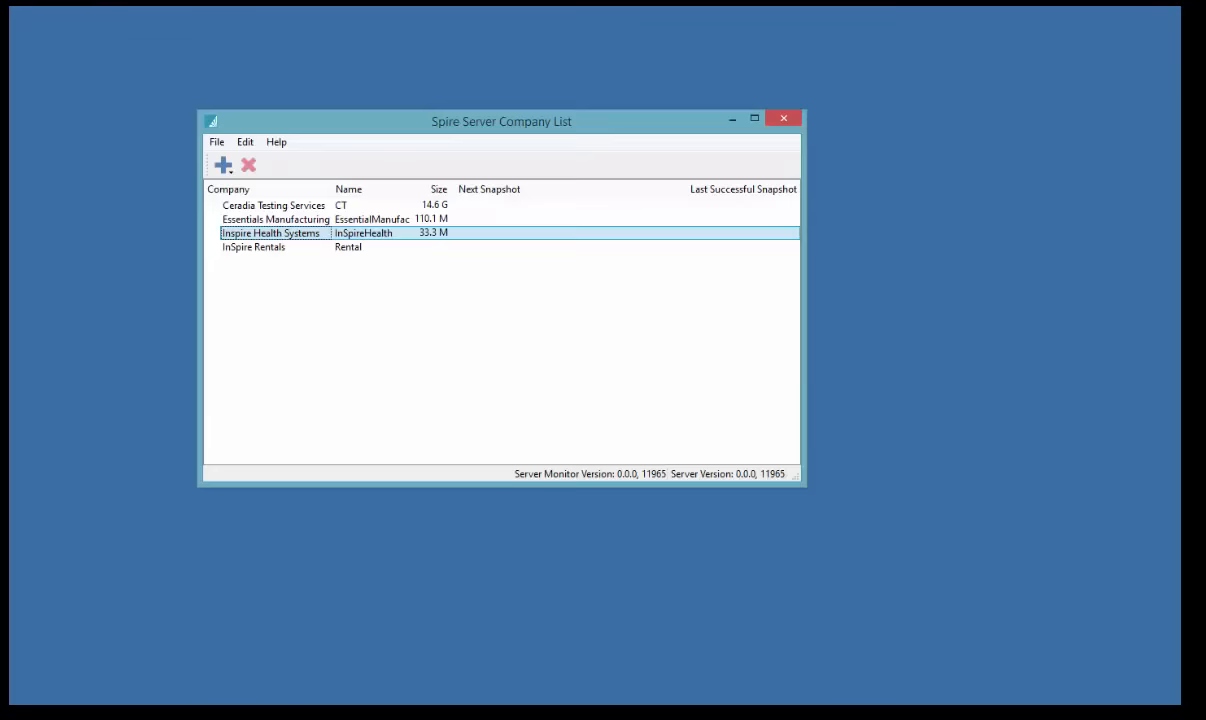
left_click(730, 119)
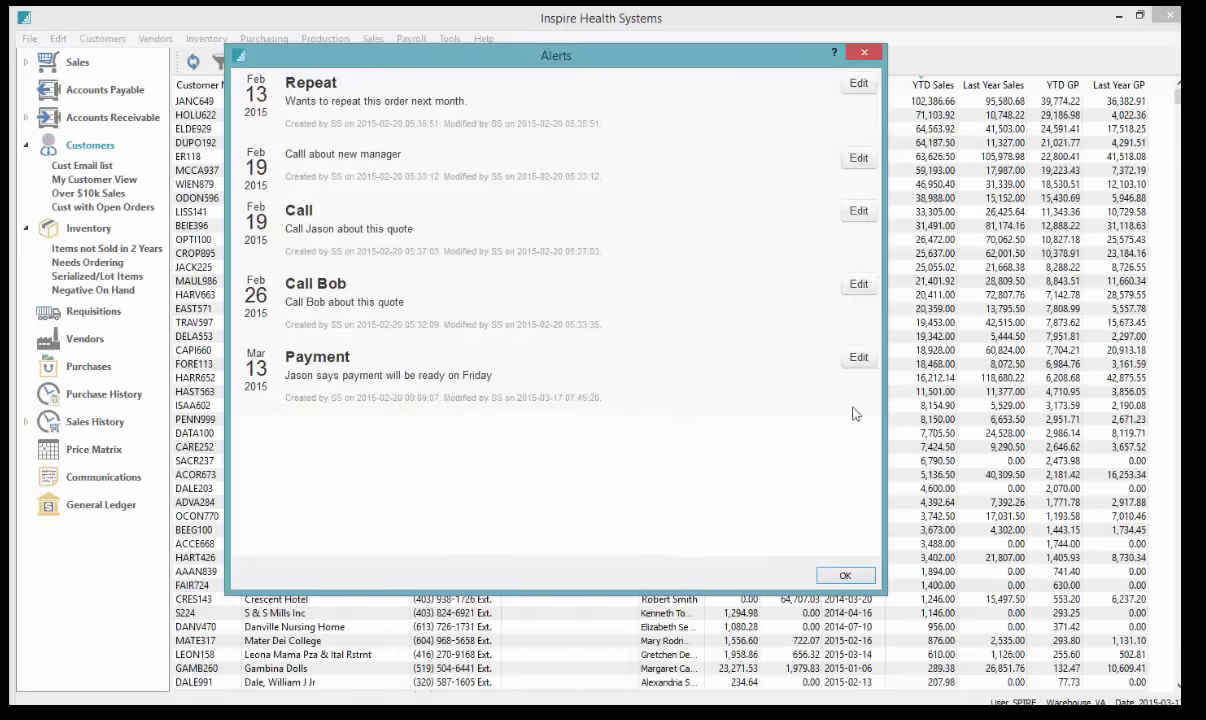
Dismiss the alerts and sort the full customer list by Balance, largest (139,236.87) first
left_click(843, 574)
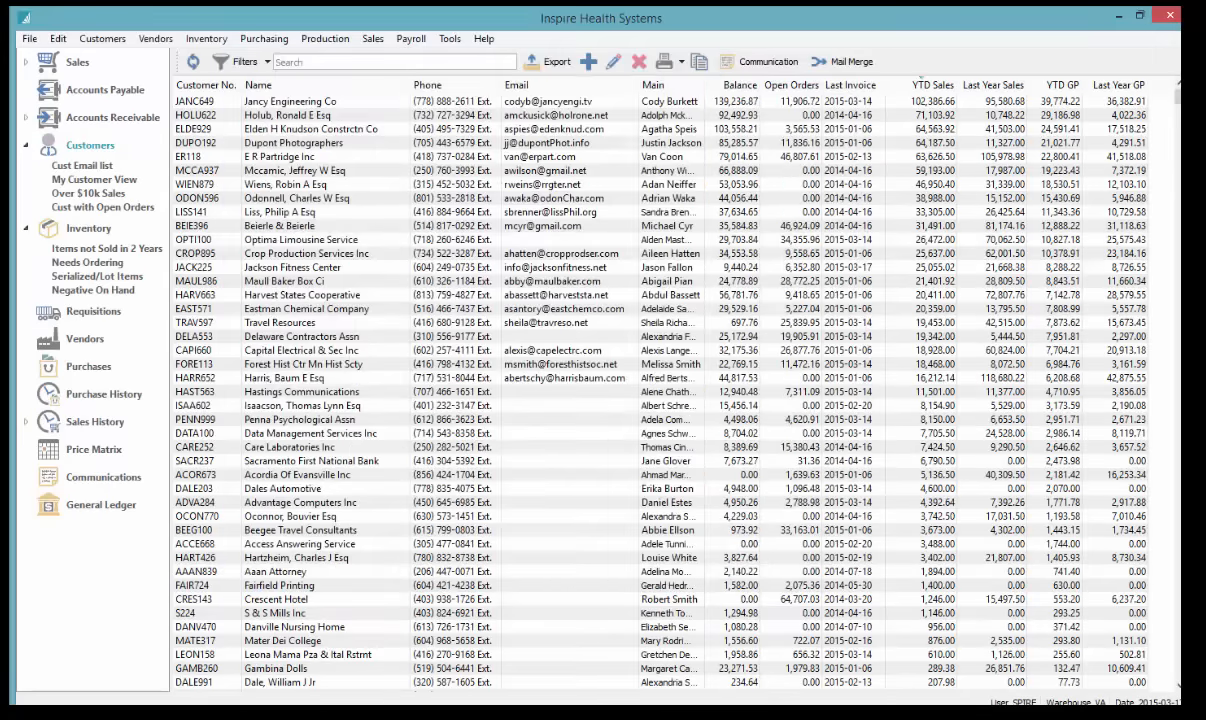
left_click(390, 183)
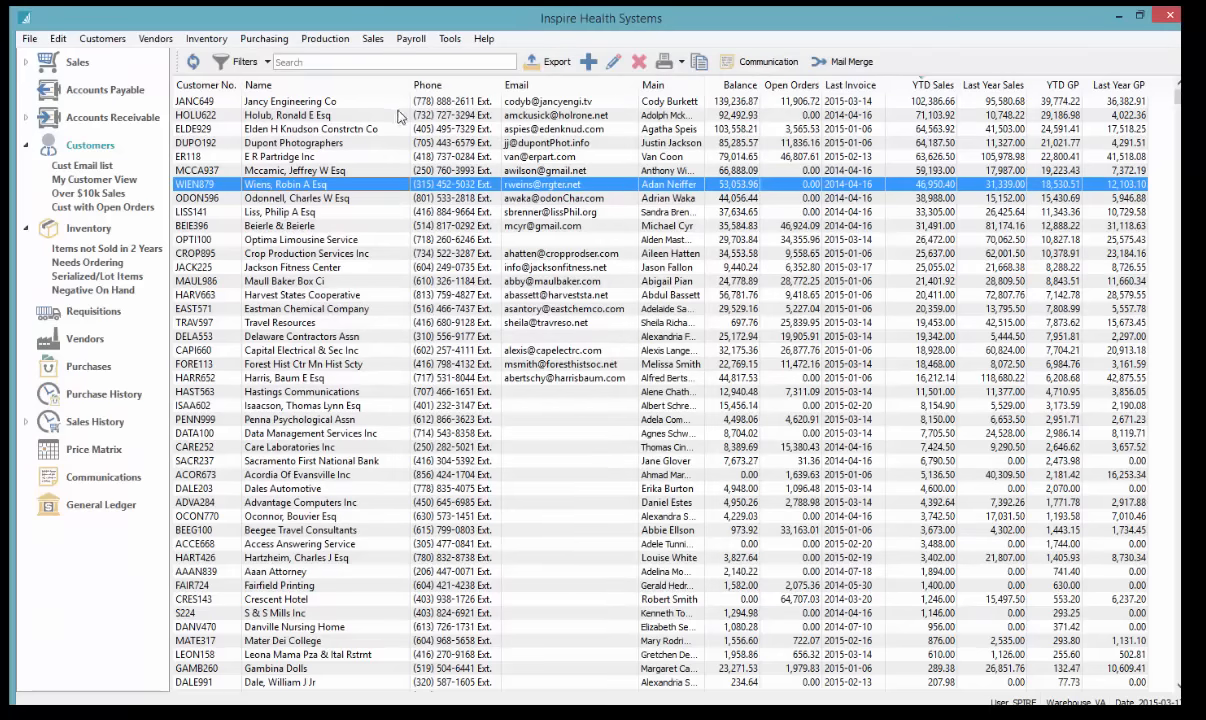
left_click(88, 147)
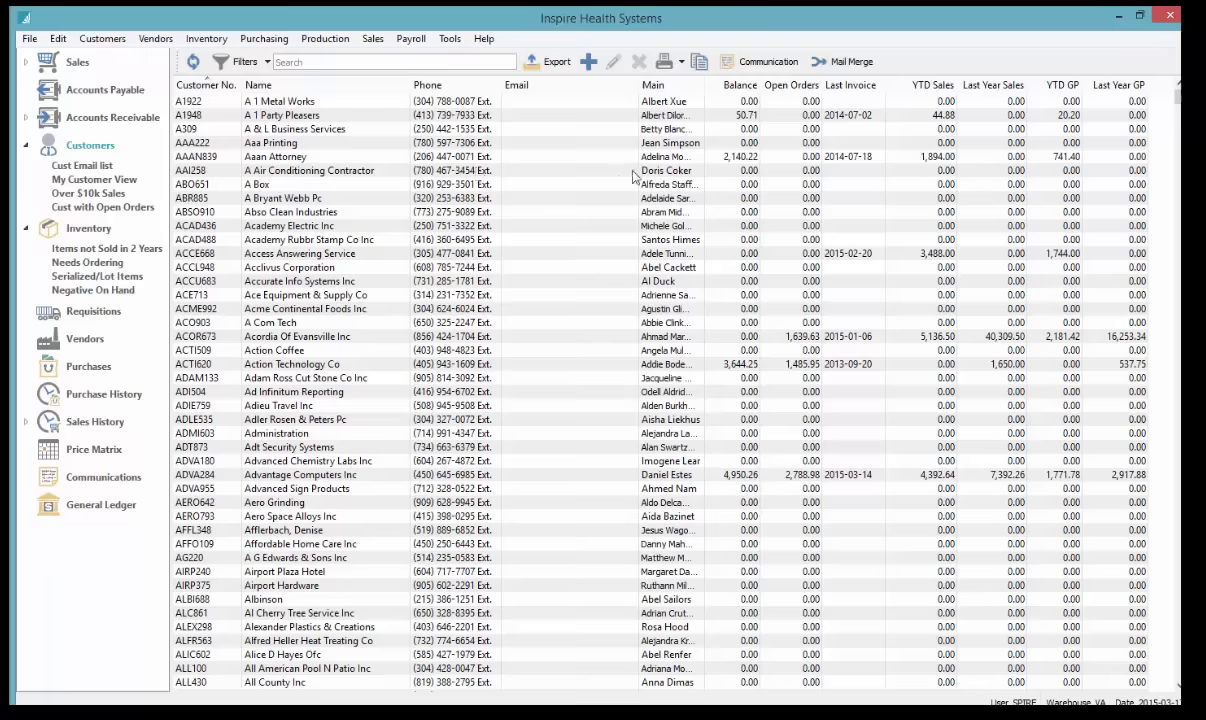
left_click(748, 88)
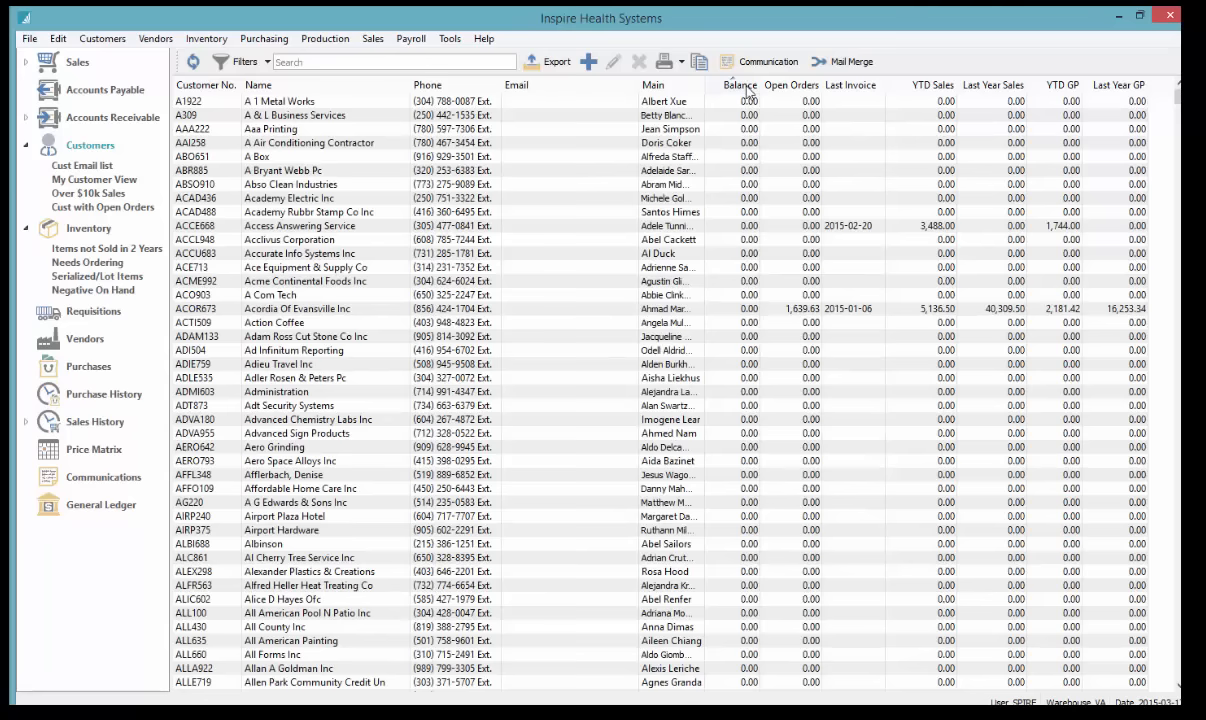
left_click(750, 88)
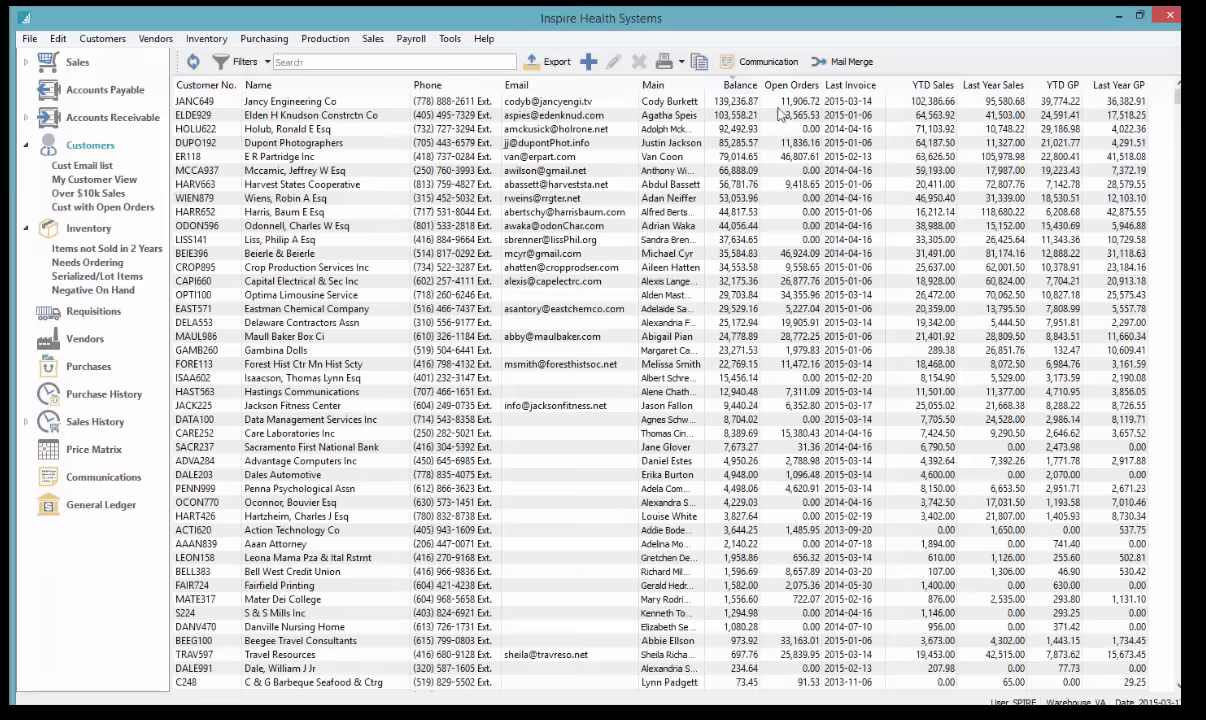
left_click(707, 101)
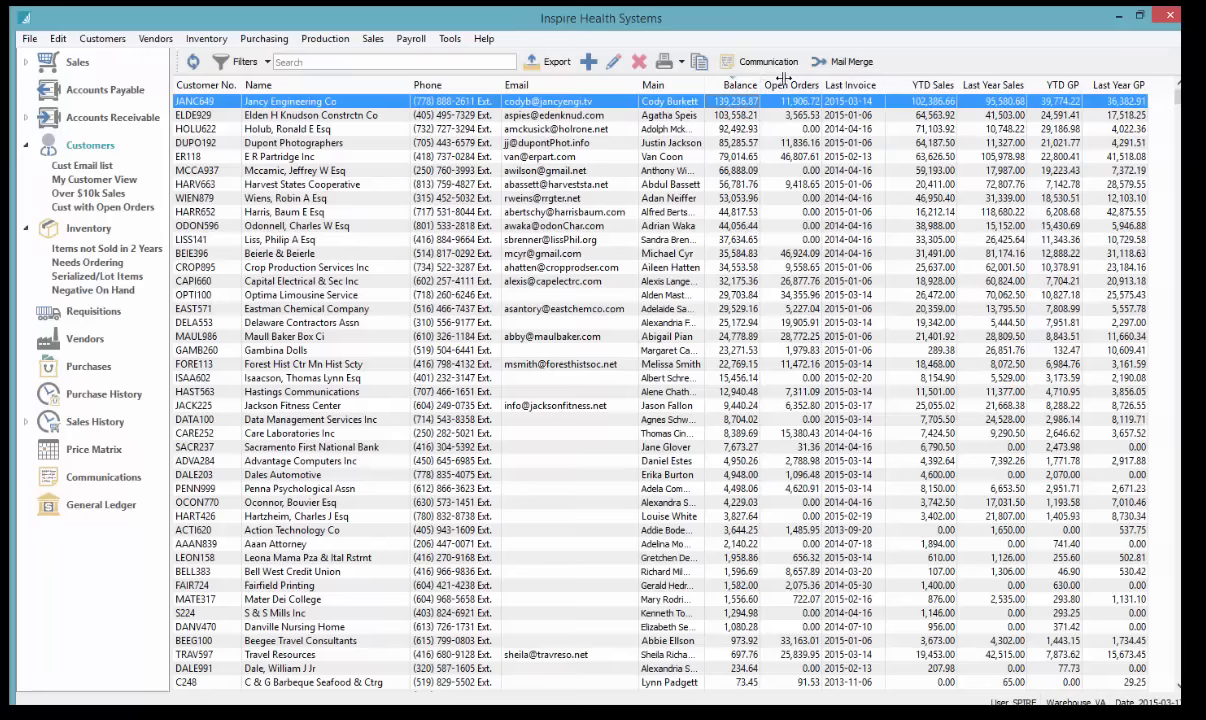
Select the ten largest-balance customers and preview their Account Statements - Selected report
left_click_drag(762, 86, 805, 86)
left_click(752, 226, "shift")
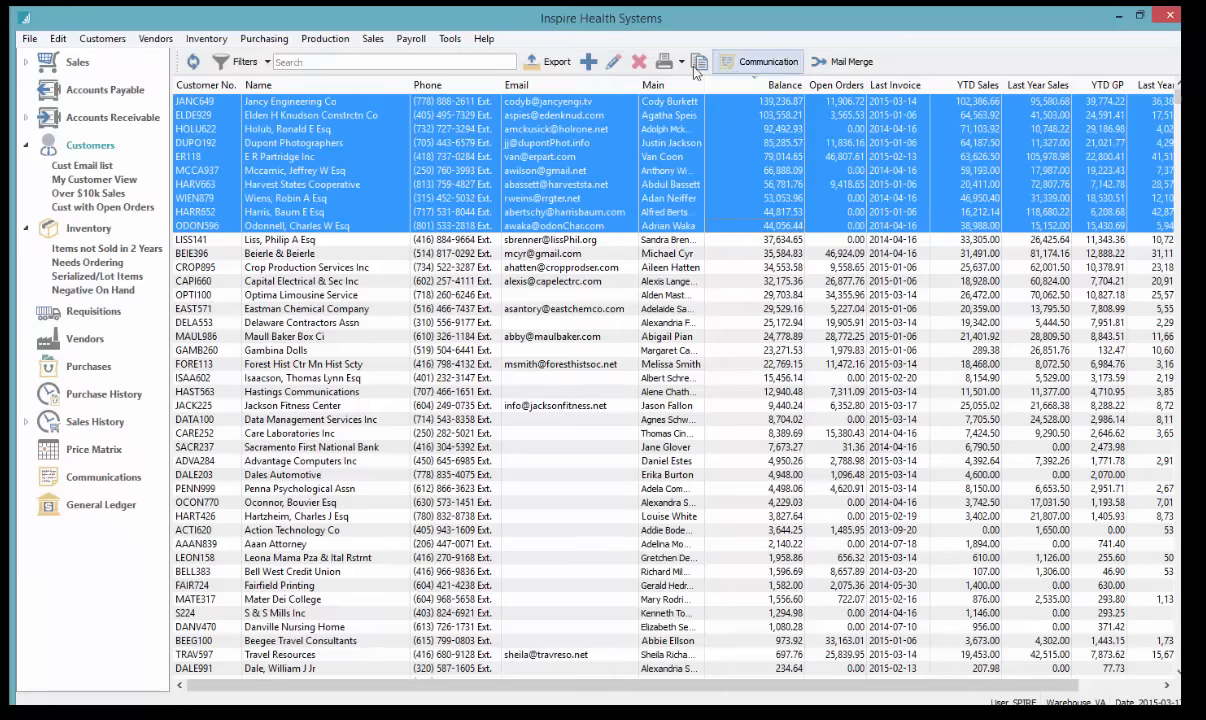
left_click(665, 63)
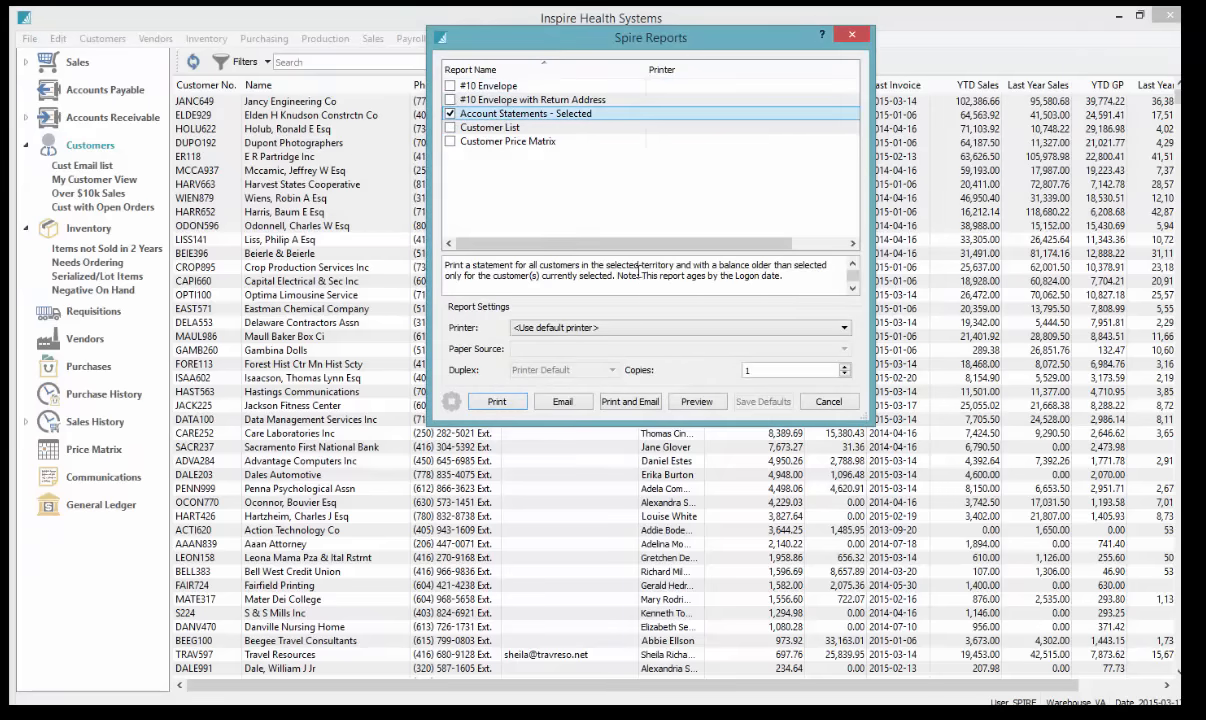
left_click(696, 402)
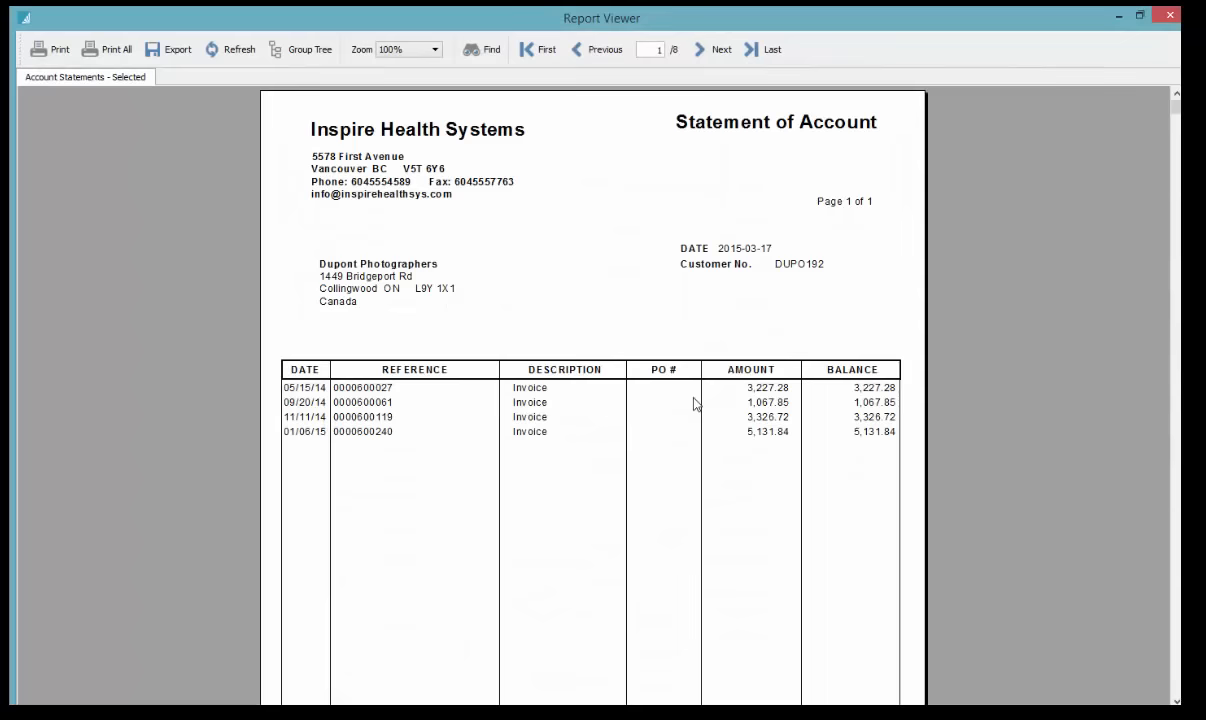
Page through the statement preview at Whole Page zoom, then close it
left_click(432, 50)
left_click(395, 72)
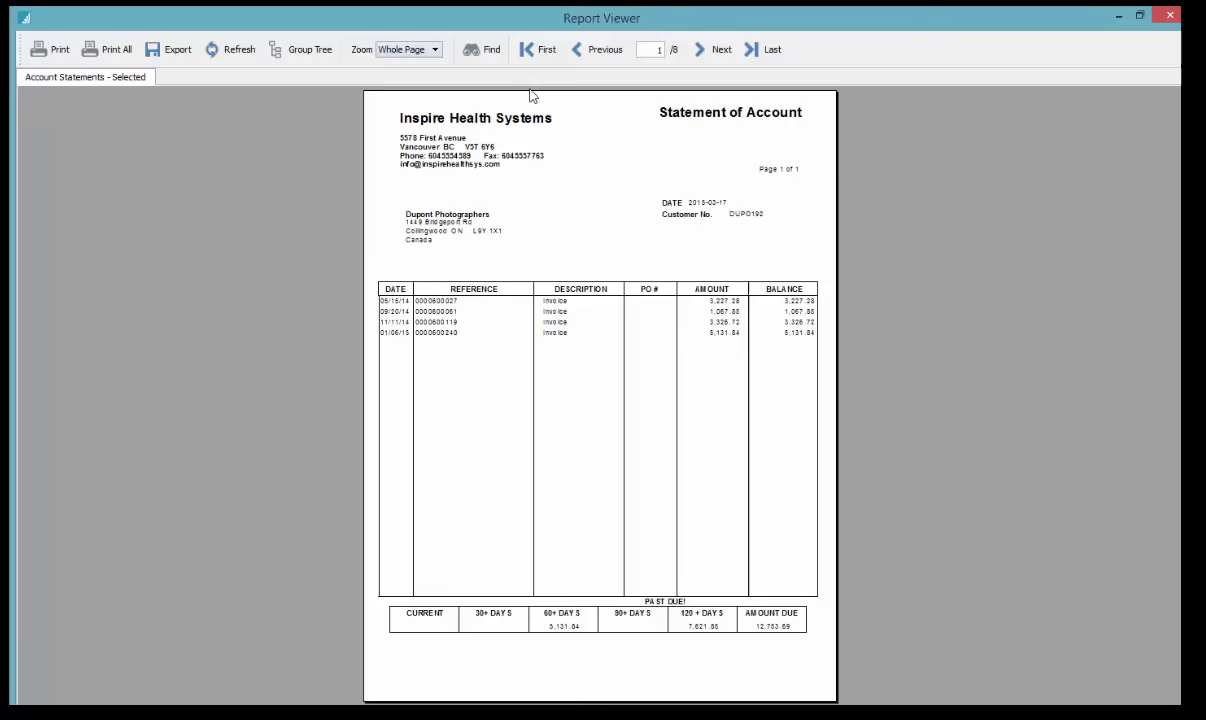
left_click(712, 49)
left_click(712, 49)
left_click(712, 49)
left_click(712, 49)
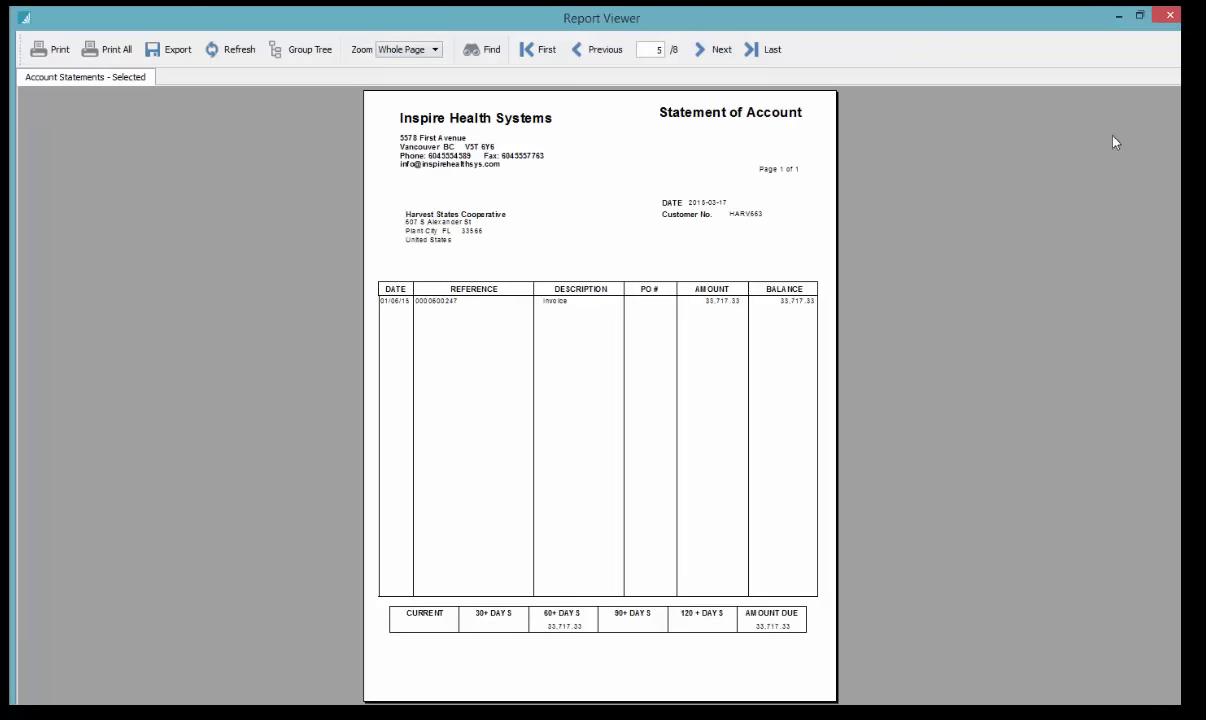
left_click(1172, 14)
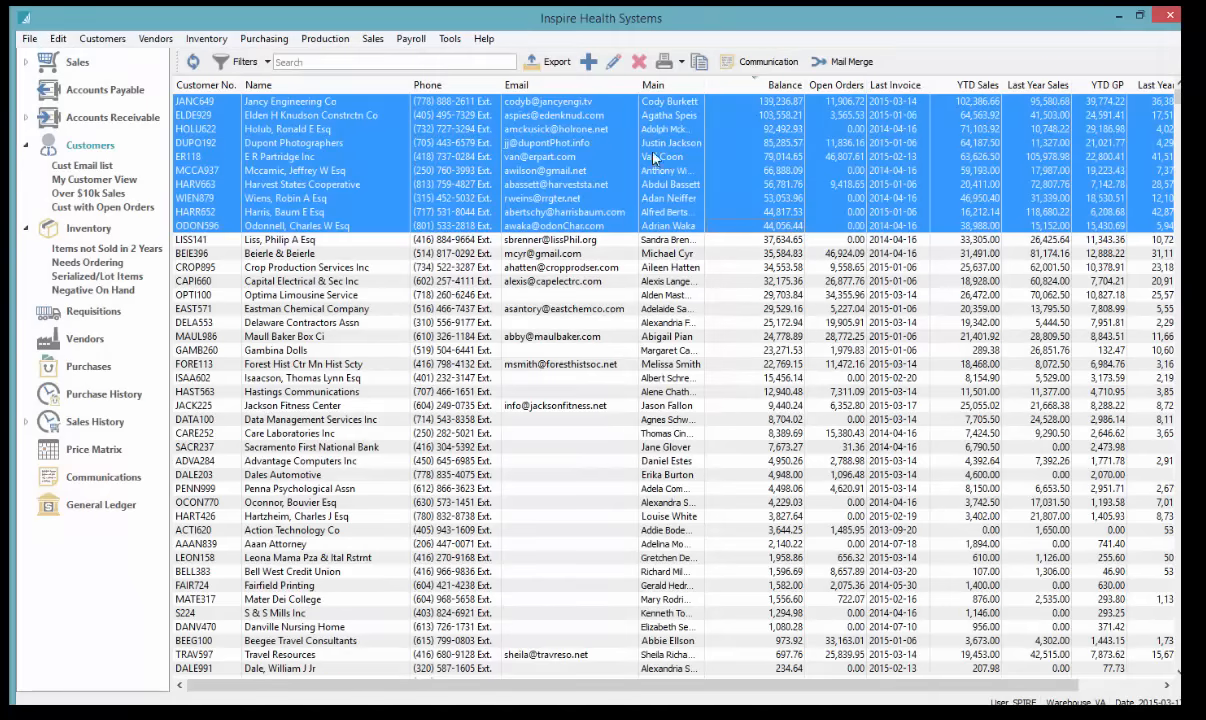
Email Account Statements - Selected to the Billing Main contact using the Statement template
left_click(664, 66)
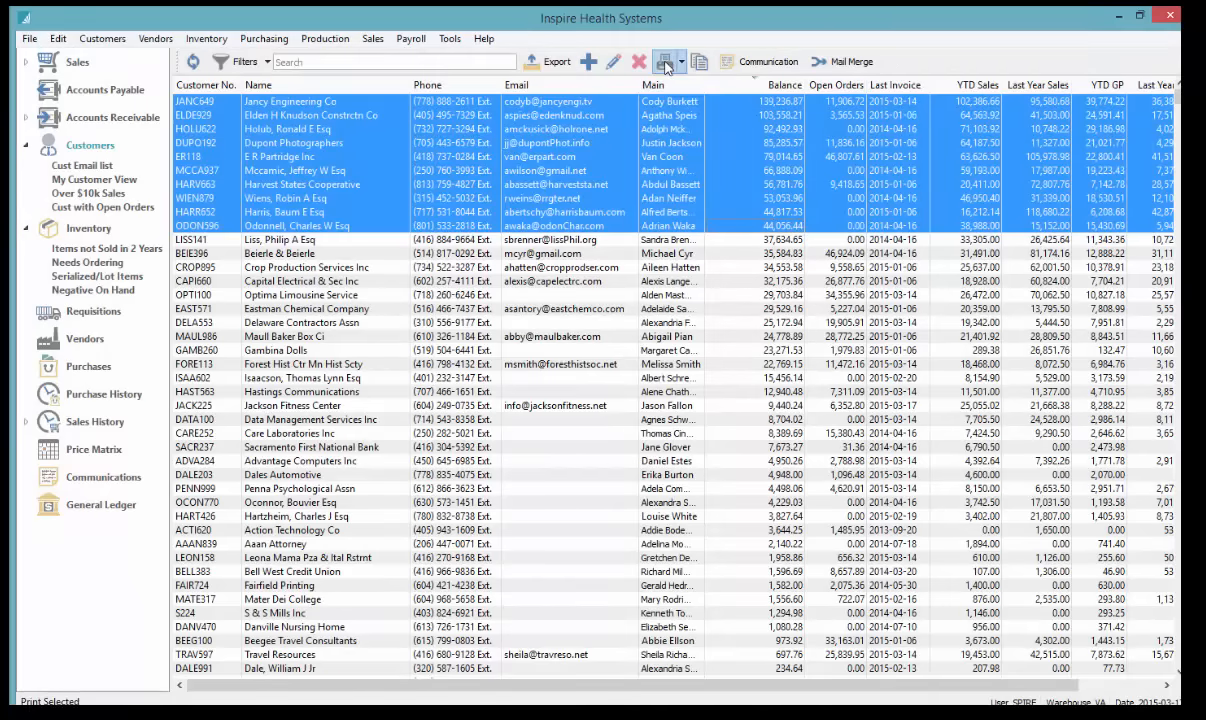
left_click(510, 116)
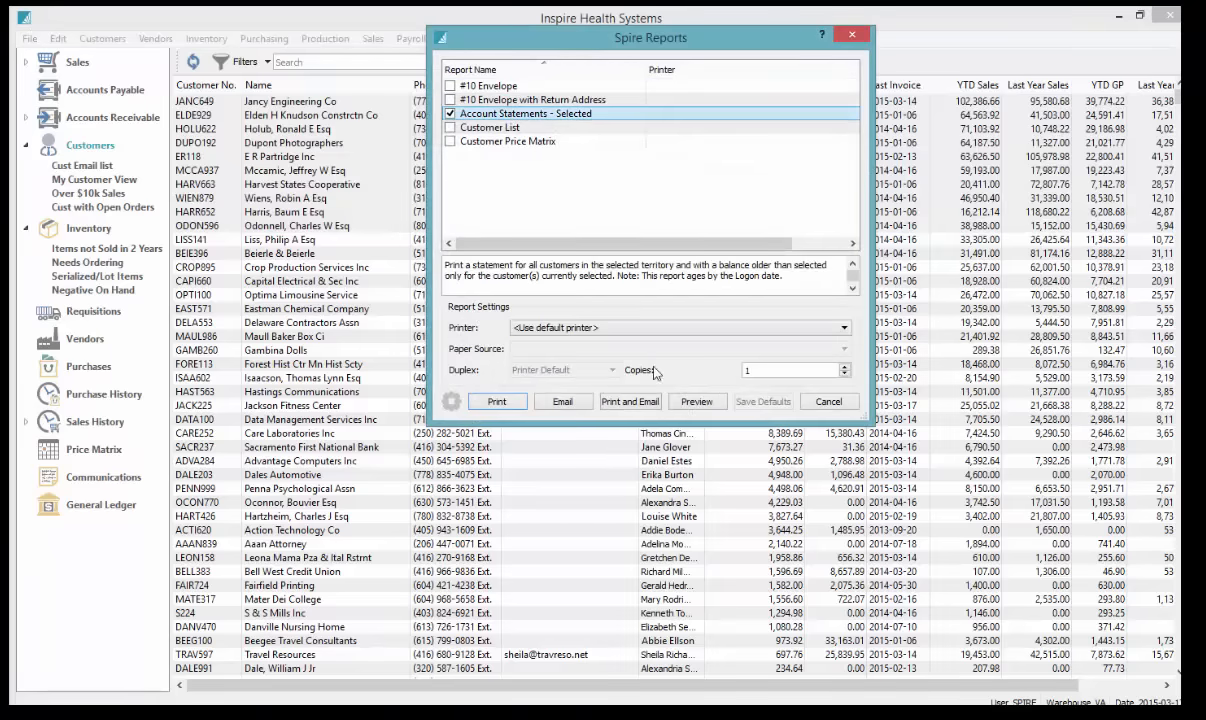
left_click(572, 407)
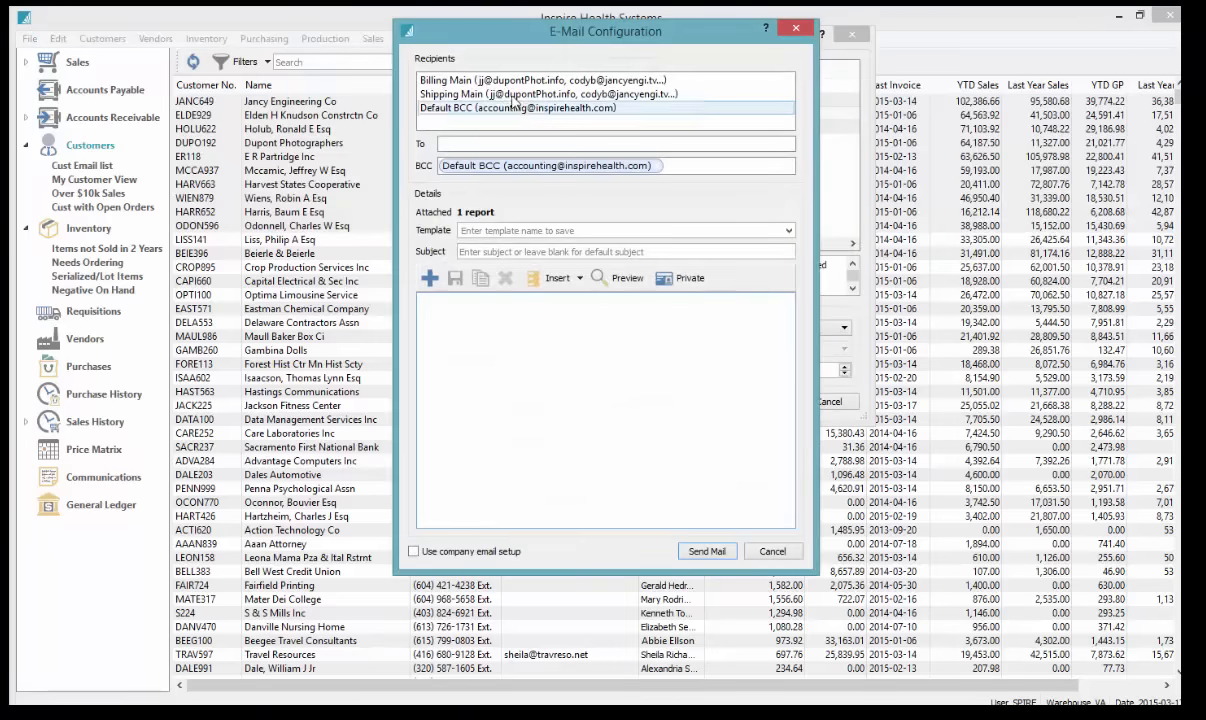
double_click(500, 82)
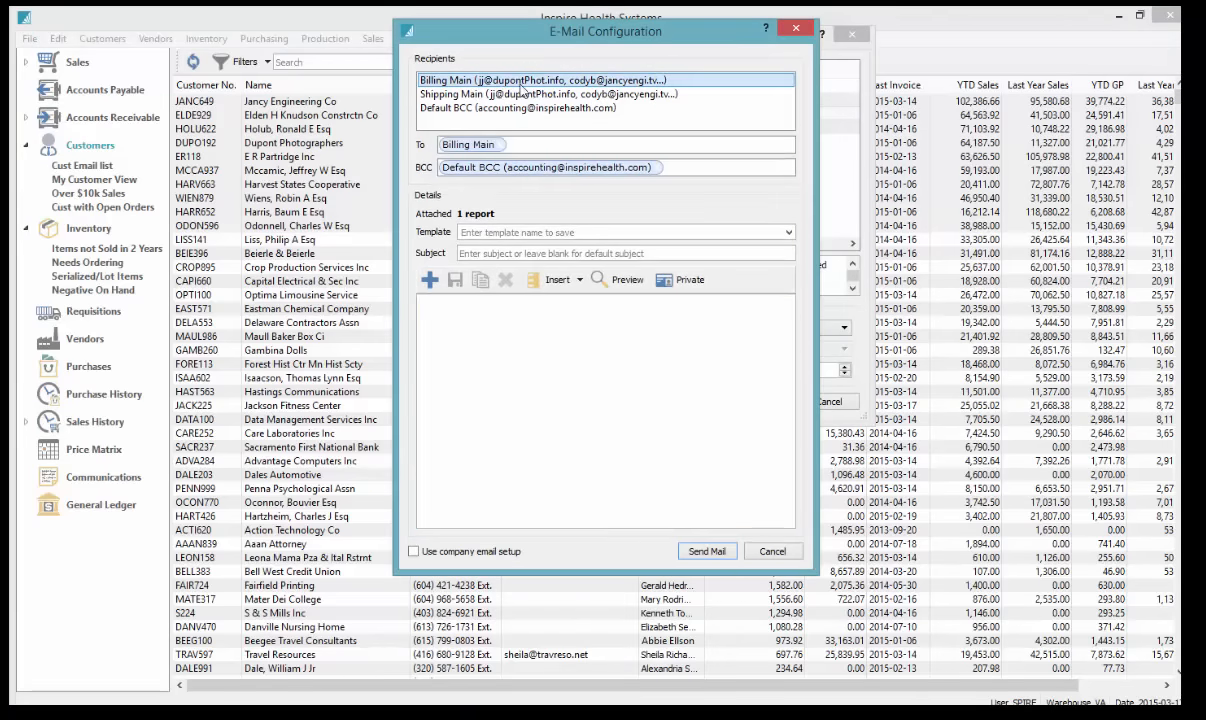
left_click(749, 231)
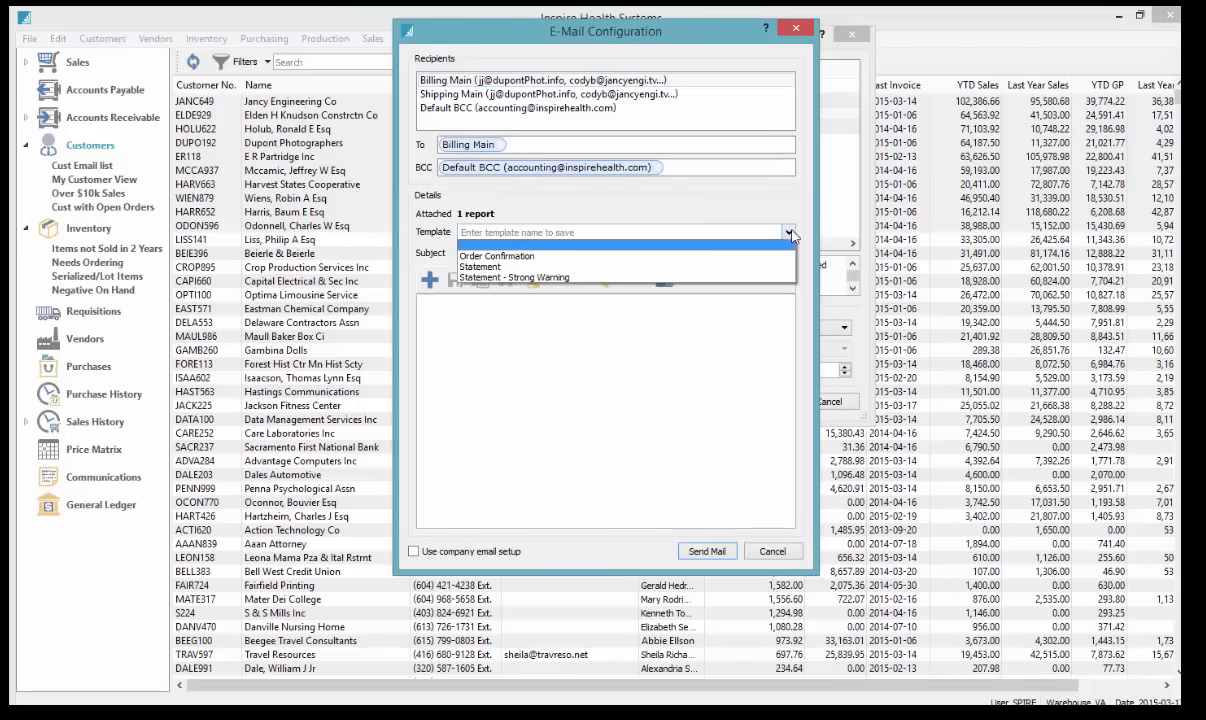
left_click(607, 267)
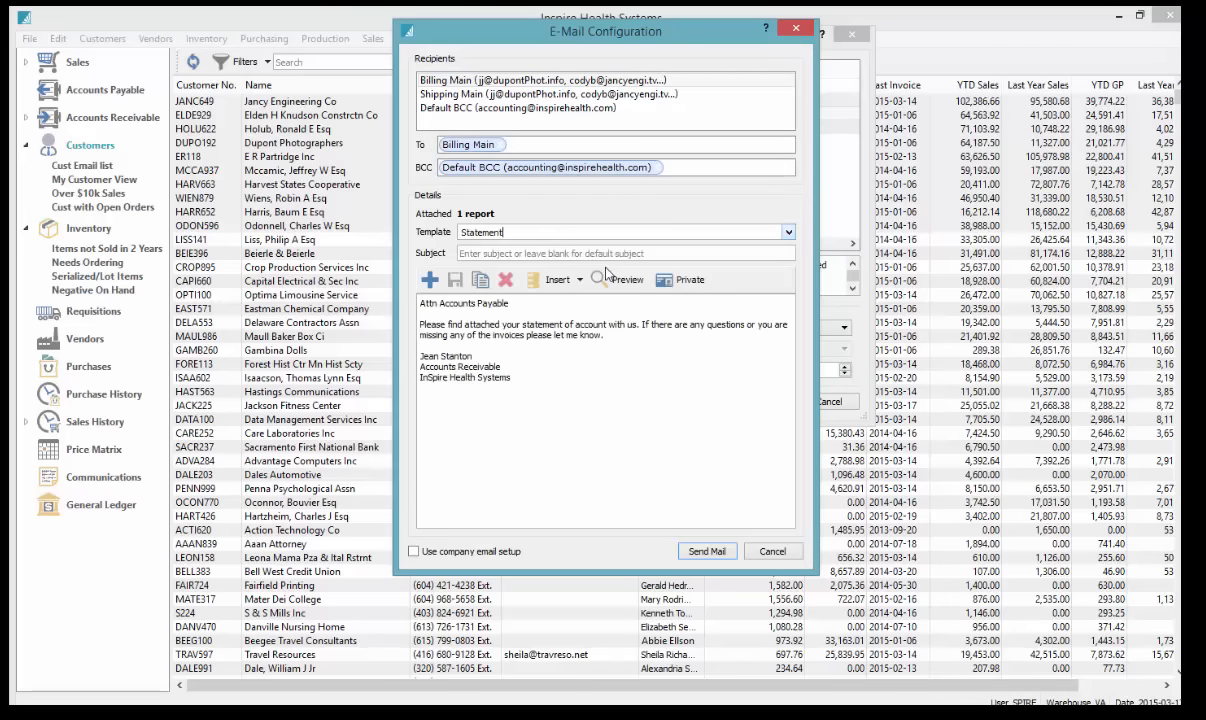
Set the email subject to 'Statement from InSpire', save the settings and close the setup
left_click(487, 254)
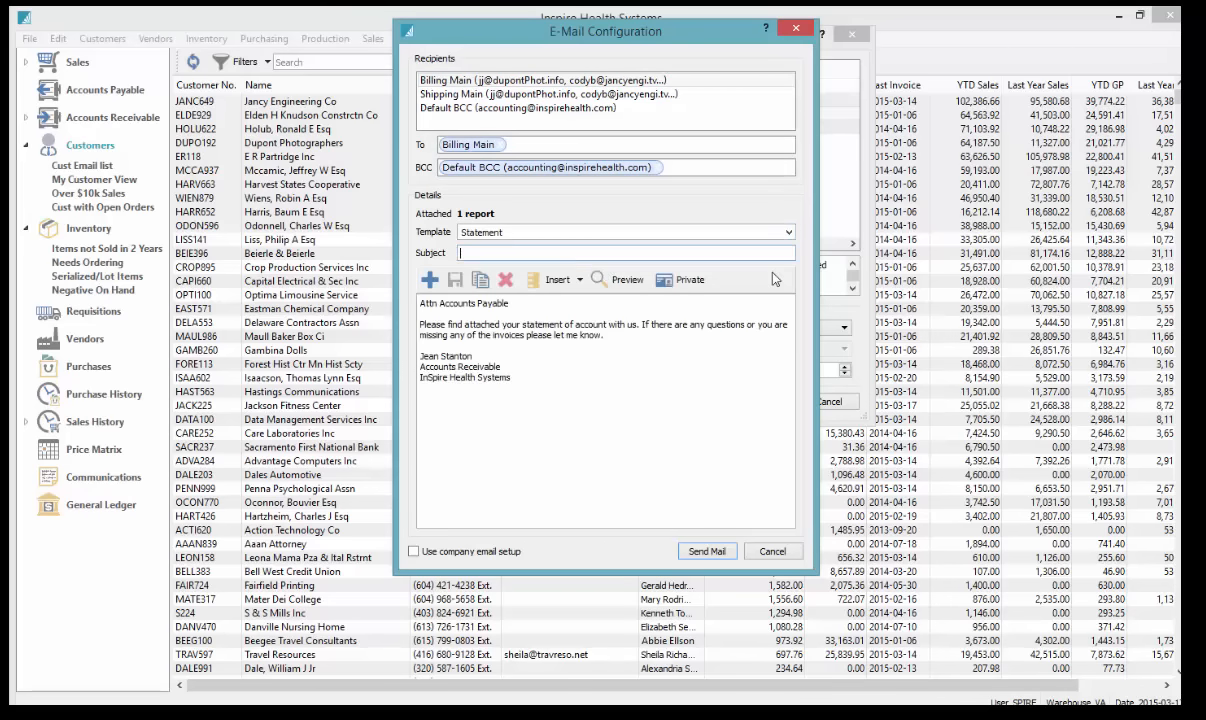
type("Statement from InSpire")
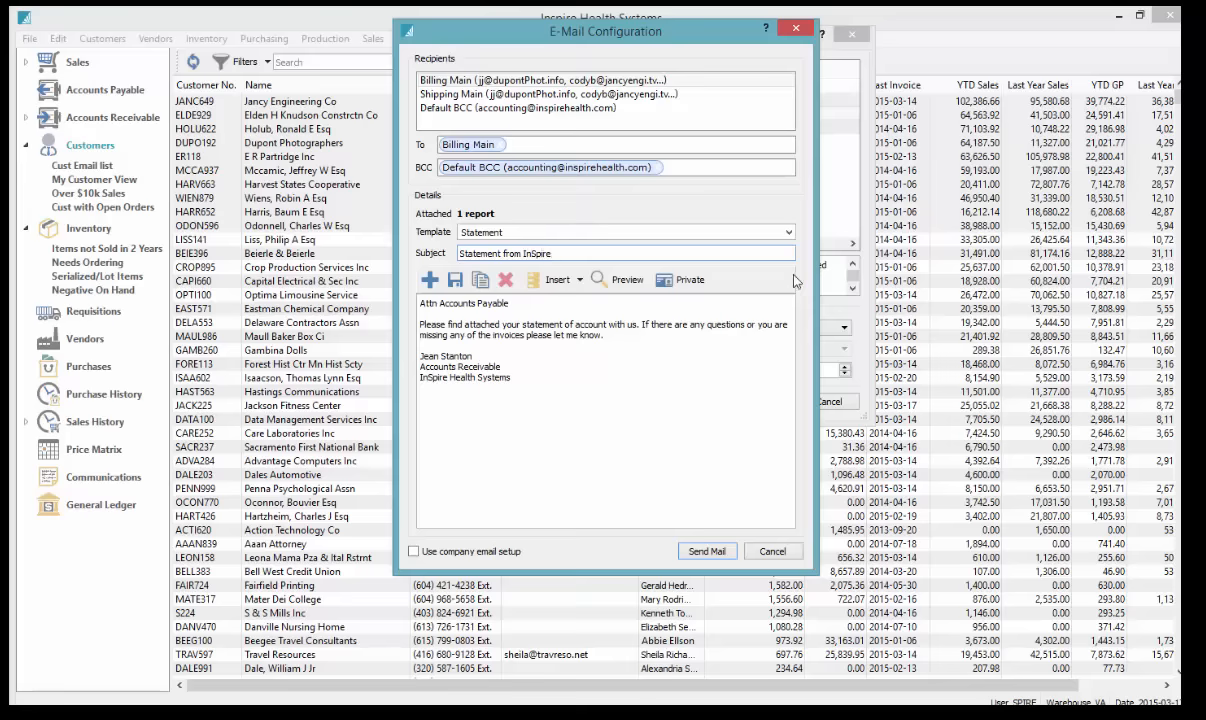
left_click(456, 281)
left_click(795, 28)
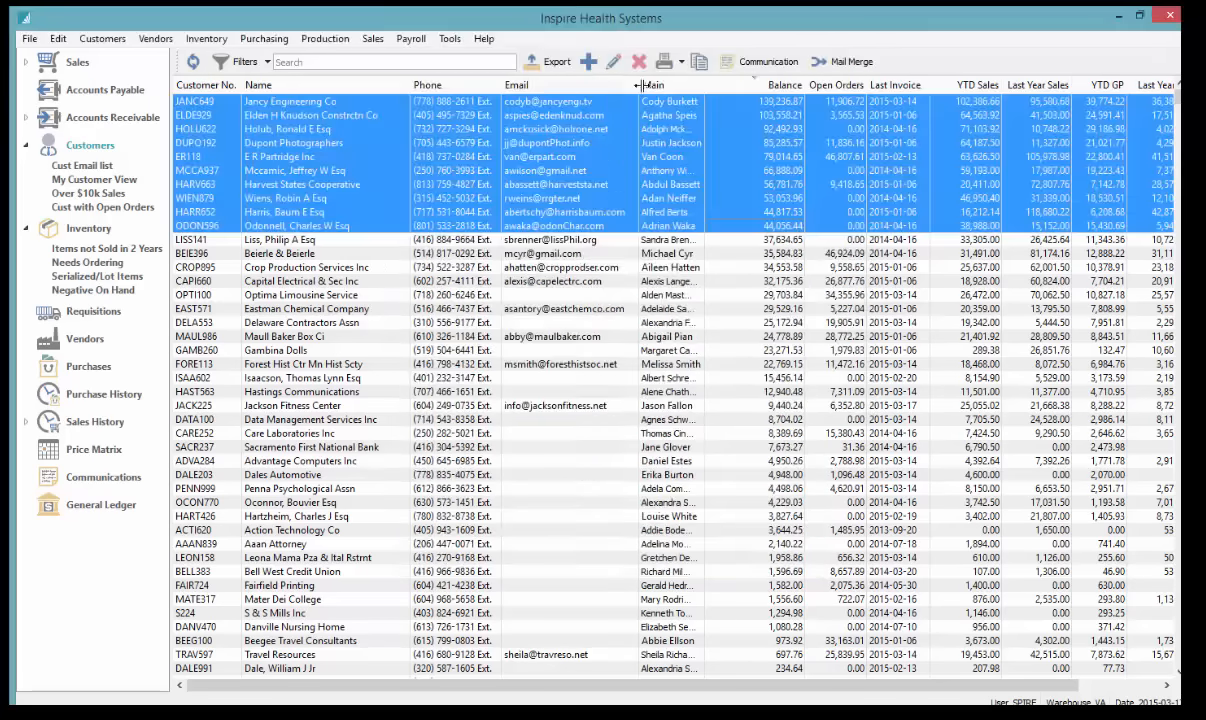
Redo the statement email to the billing contact with the Statement message template
left_click(664, 61)
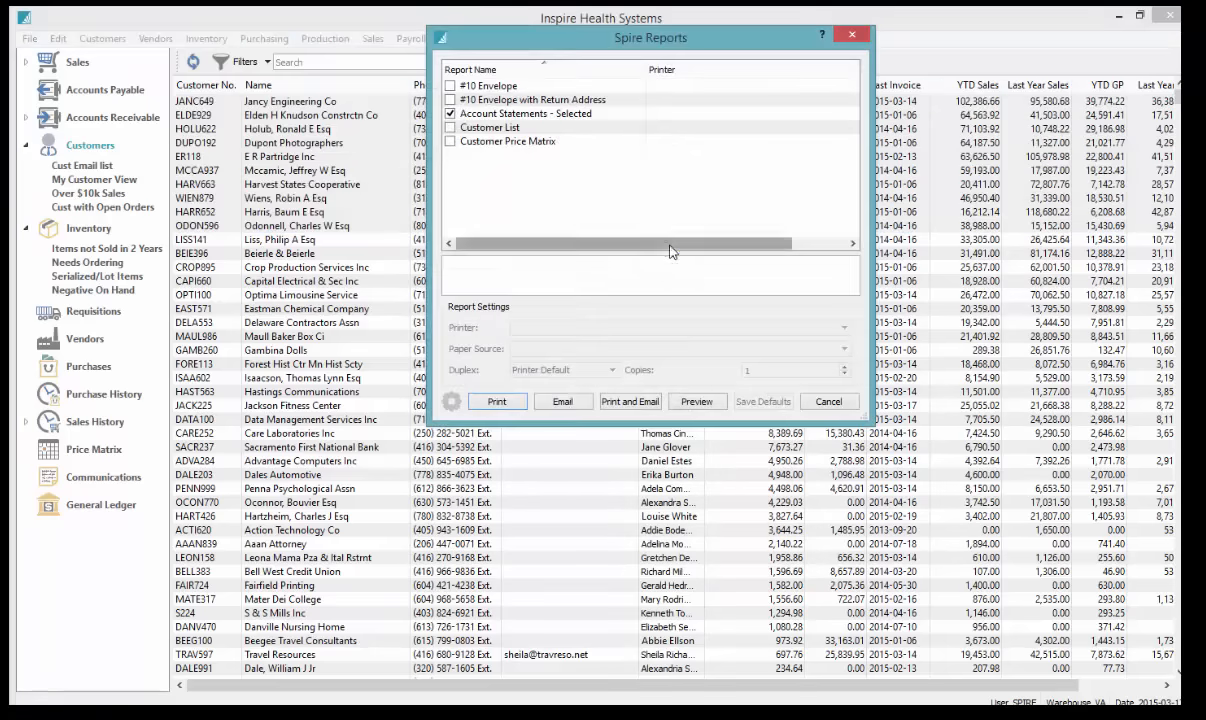
left_click(562, 401)
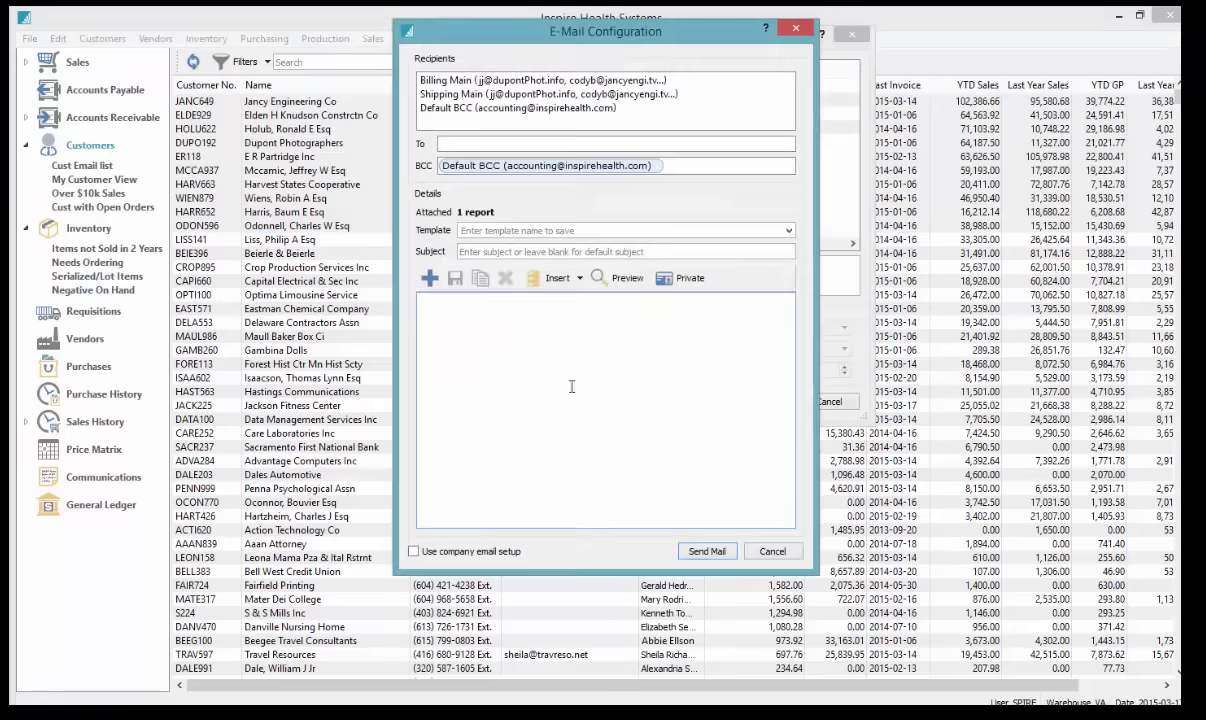
double_click(561, 84)
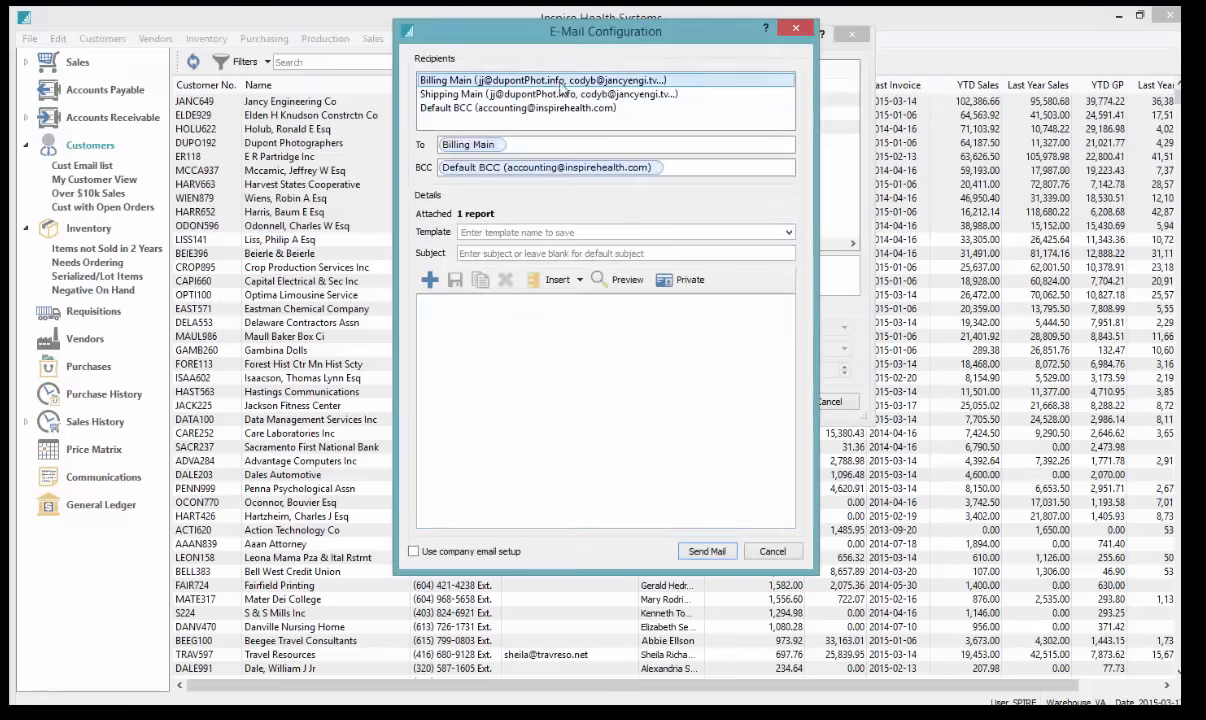
left_click(788, 232)
left_click(588, 264)
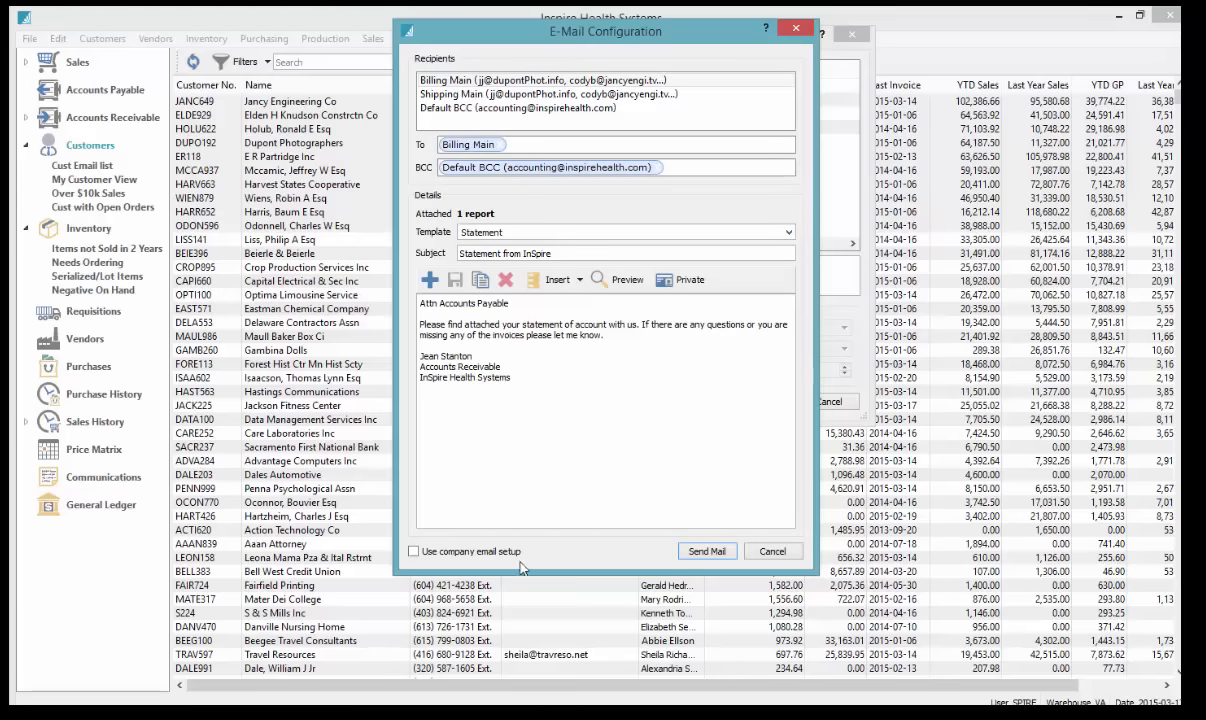
Close the E-Mail Configuration and Spire Reports windows
left_click(800, 31)
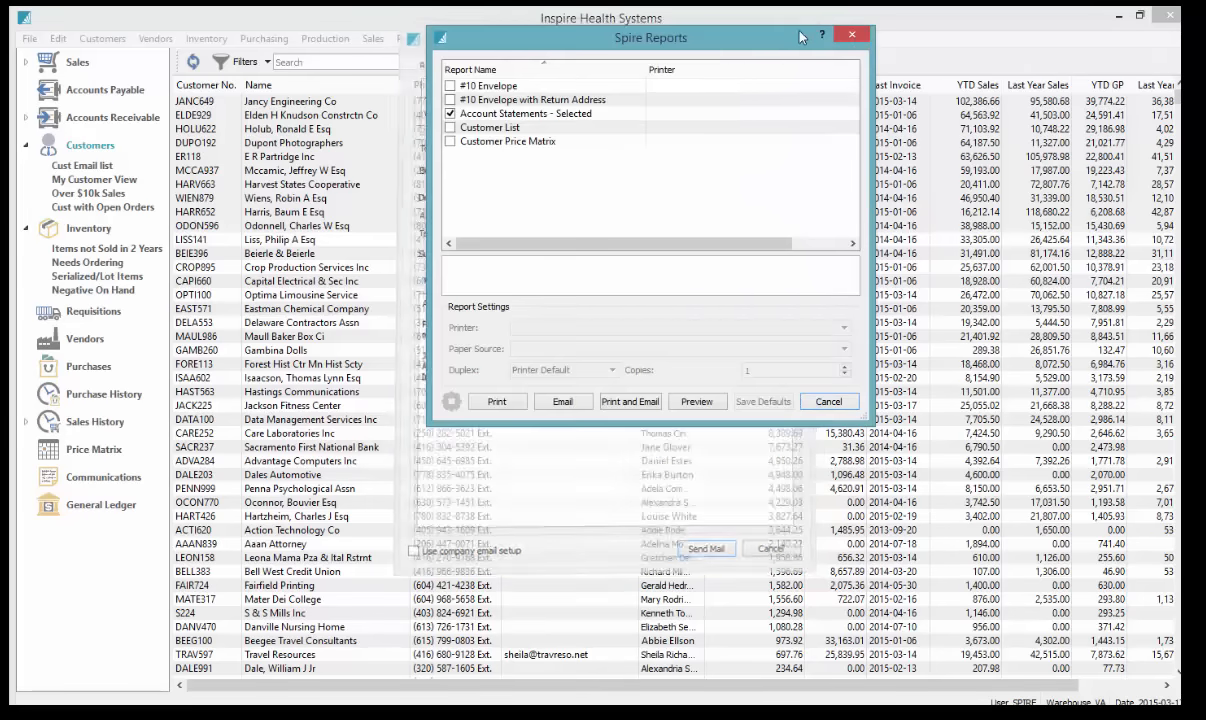
left_click(851, 34)
left_click(522, 171)
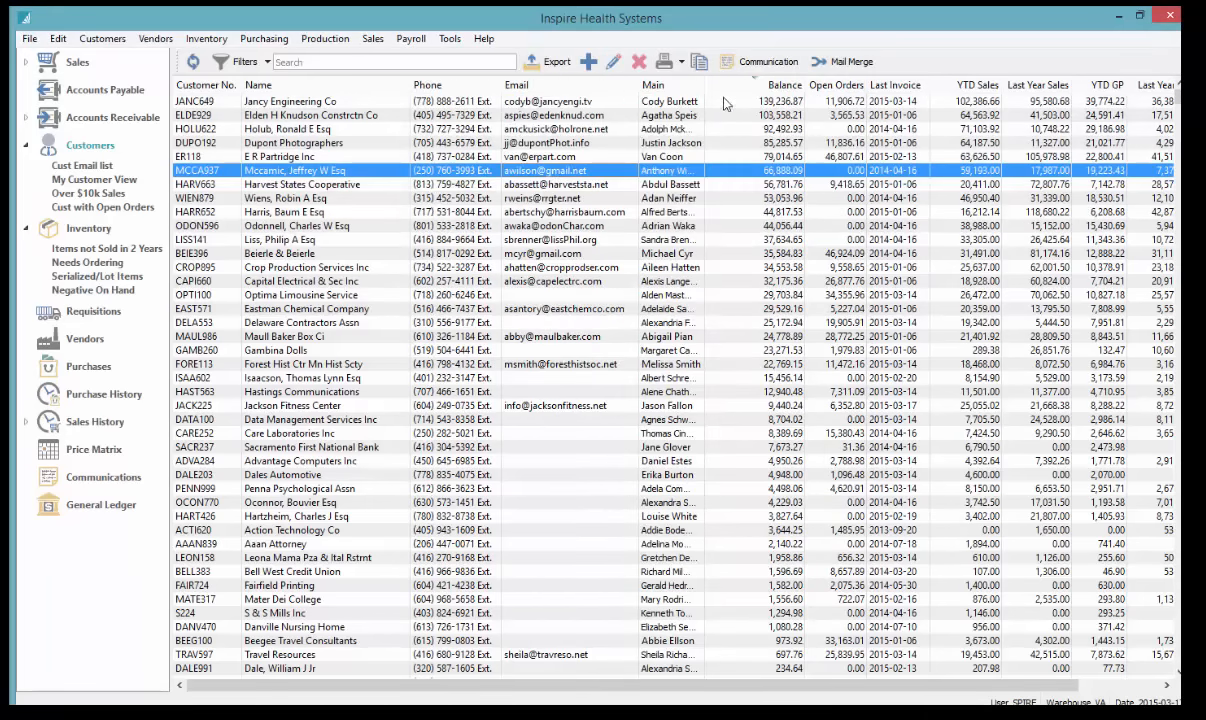
Select customers JANC649 to WIEN879, close Spire Reports, and re-sort the list by Customer No
left_click_drag(725, 104, 700, 195)
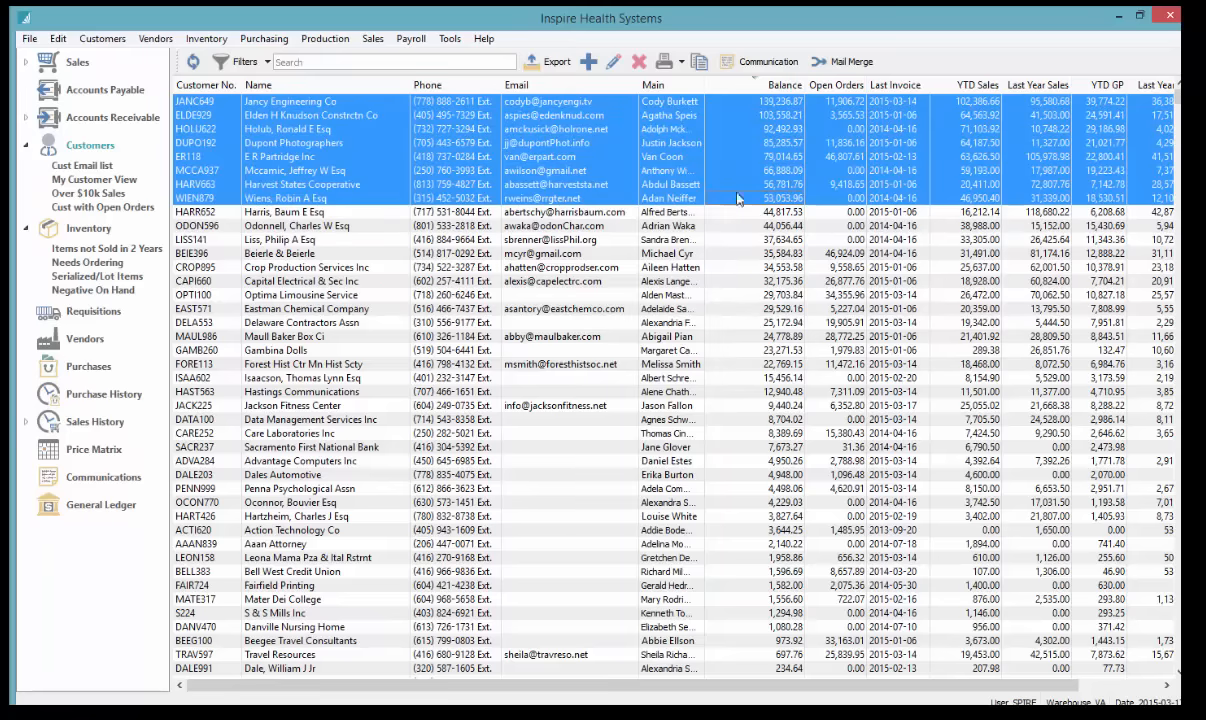
left_click(665, 62)
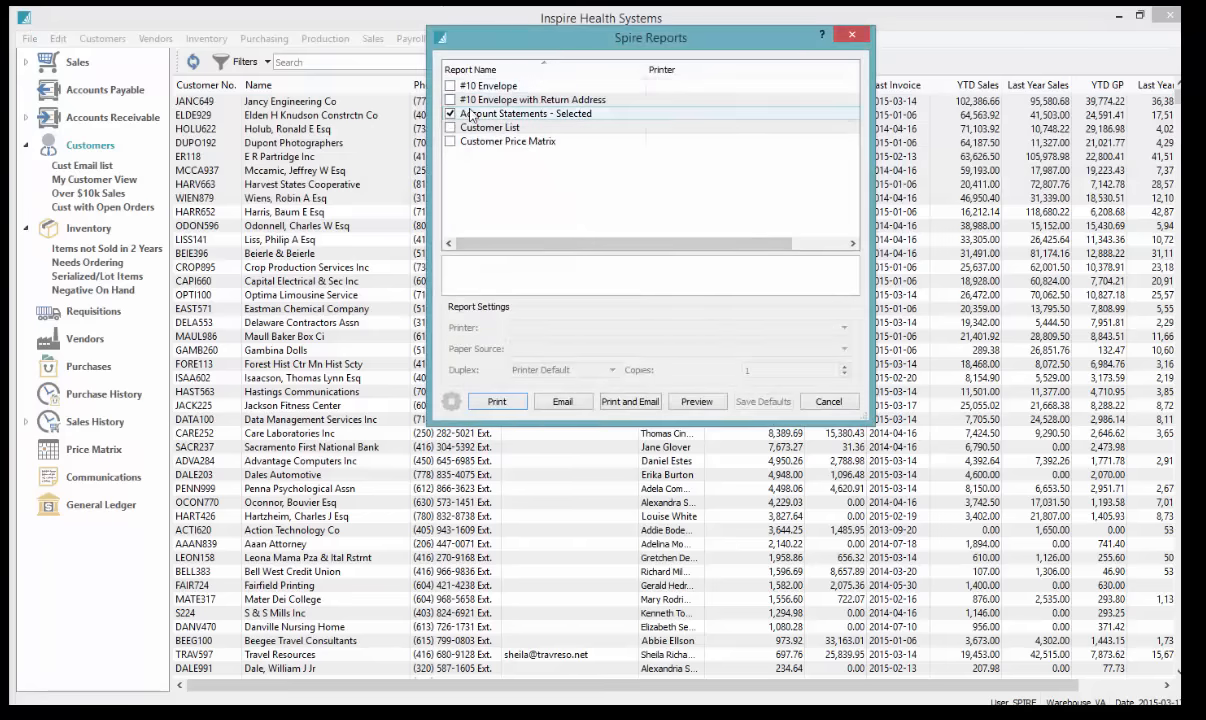
left_click(851, 34)
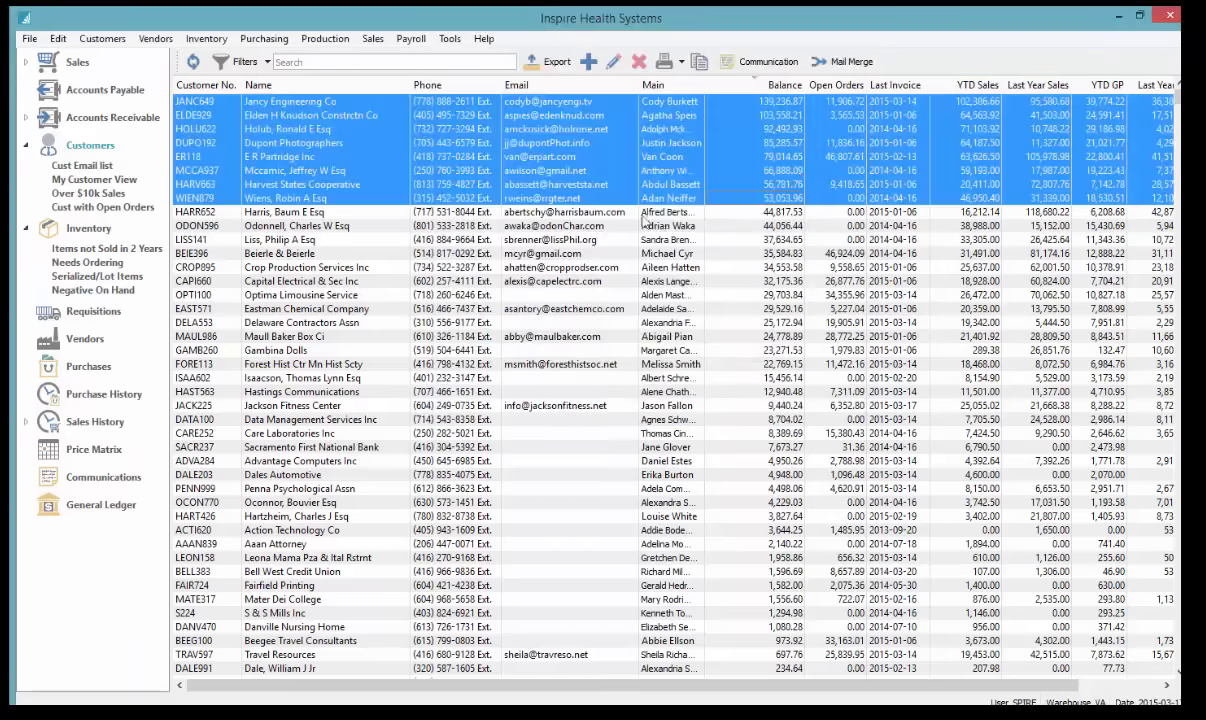
left_click(393, 196)
left_click(219, 86)
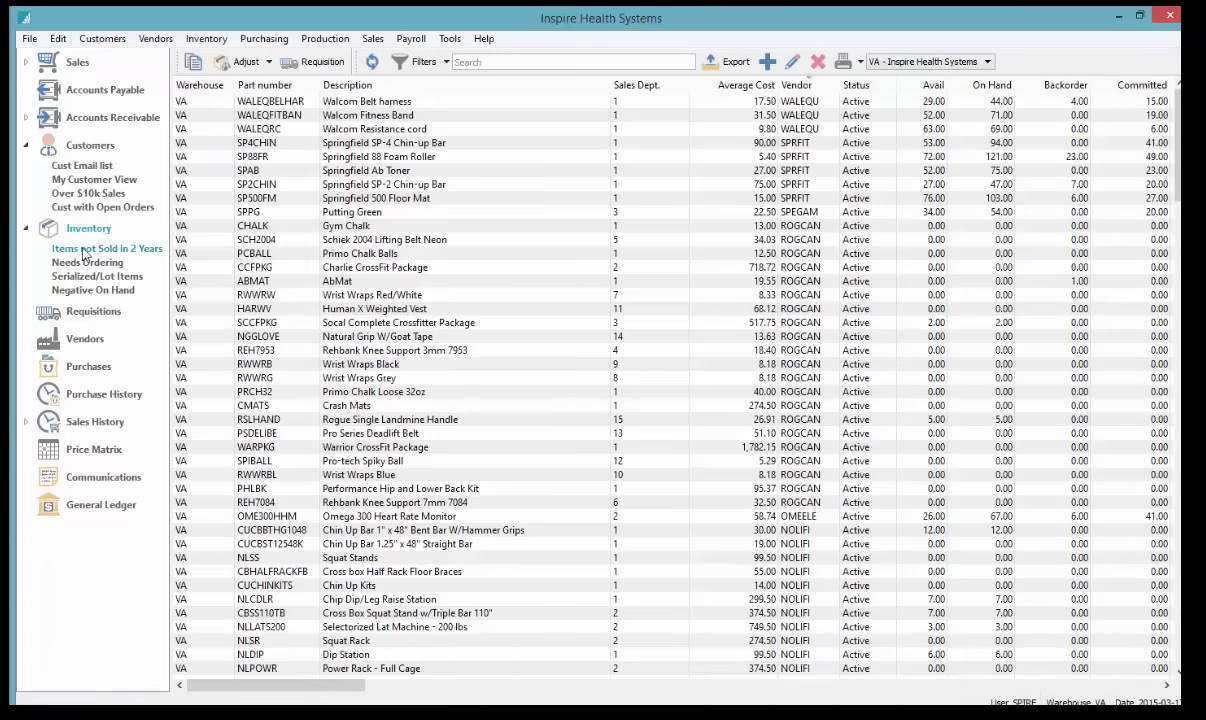
Open Items not Sold in 2 Years, select all 17 parts, and bulk-edit them in Inventory Edit
left_click(85, 249)
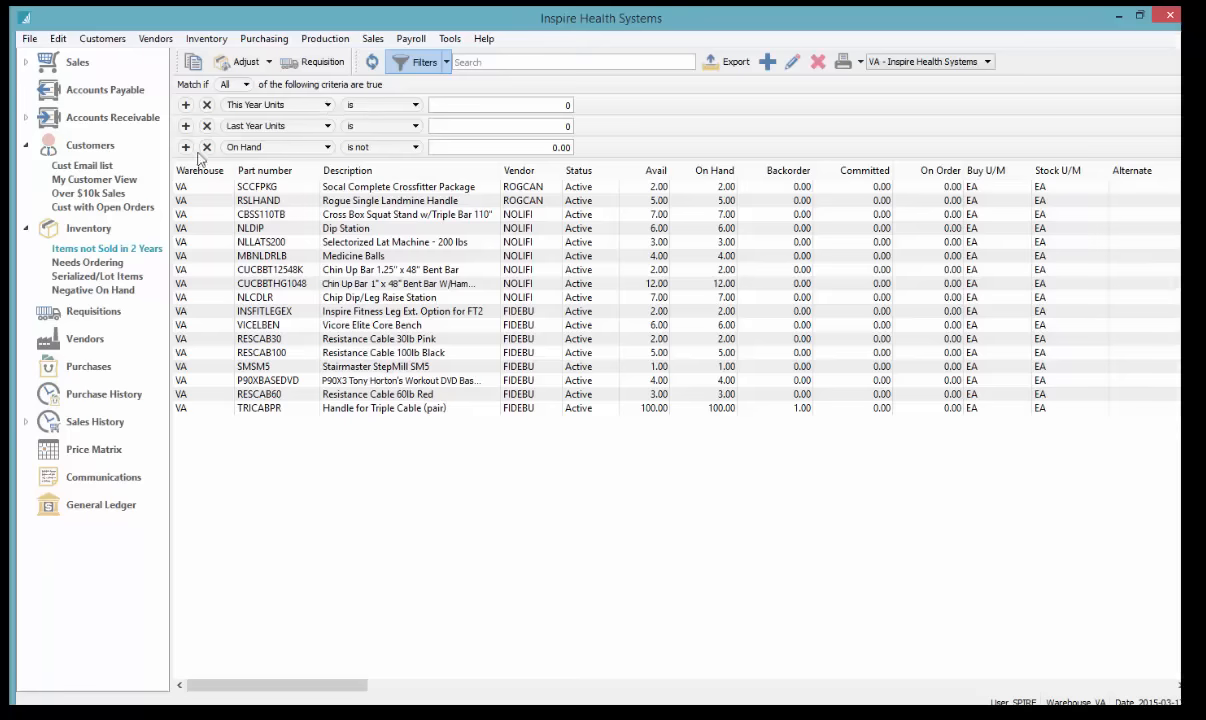
left_click(515, 126)
left_click(491, 147)
left_click(487, 189)
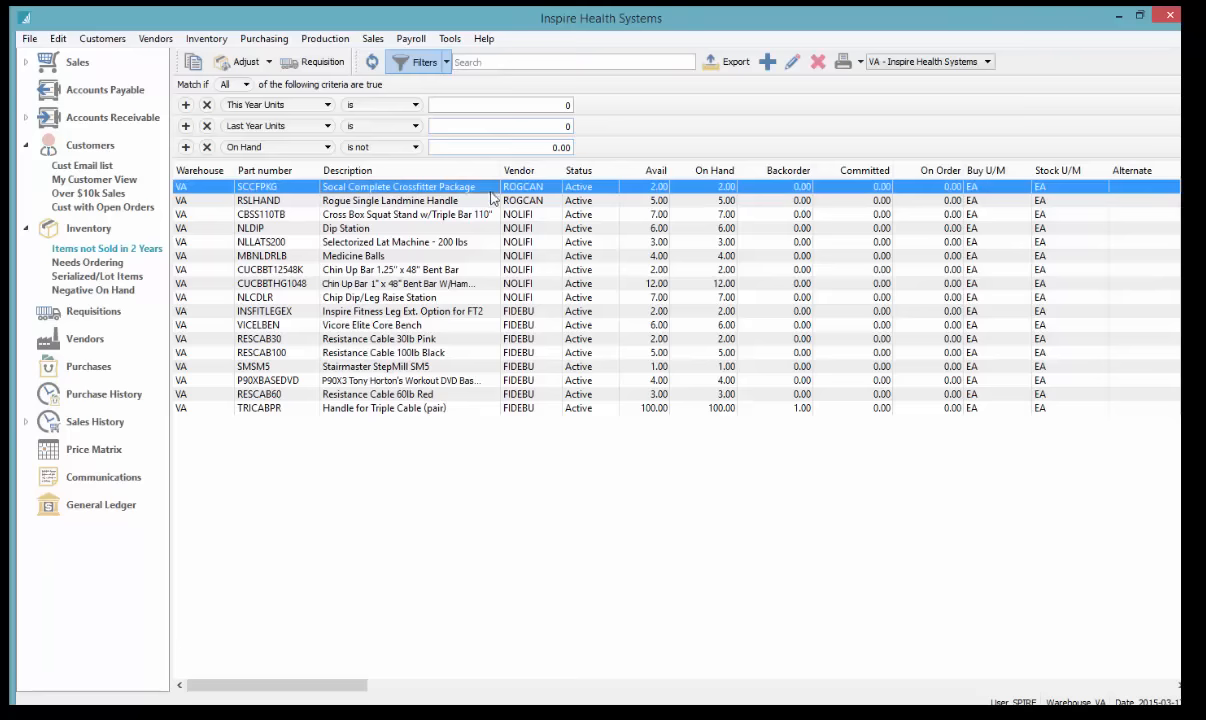
left_click(416, 410, "shift")
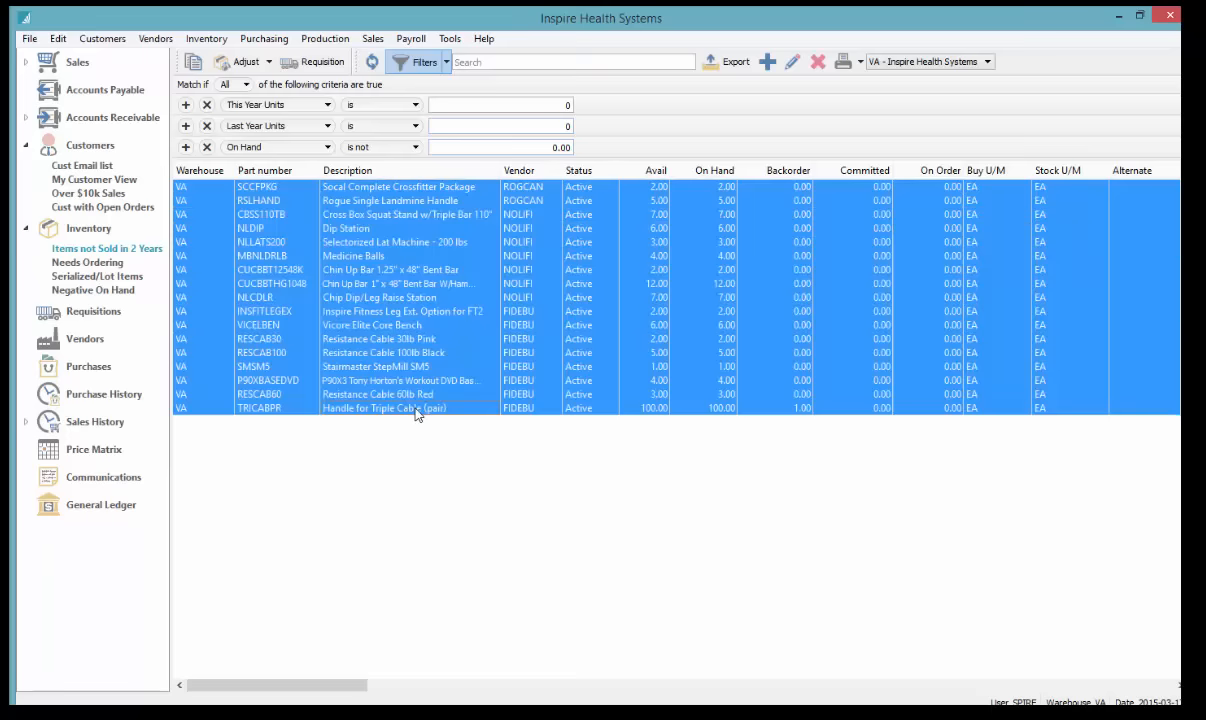
left_click(792, 63)
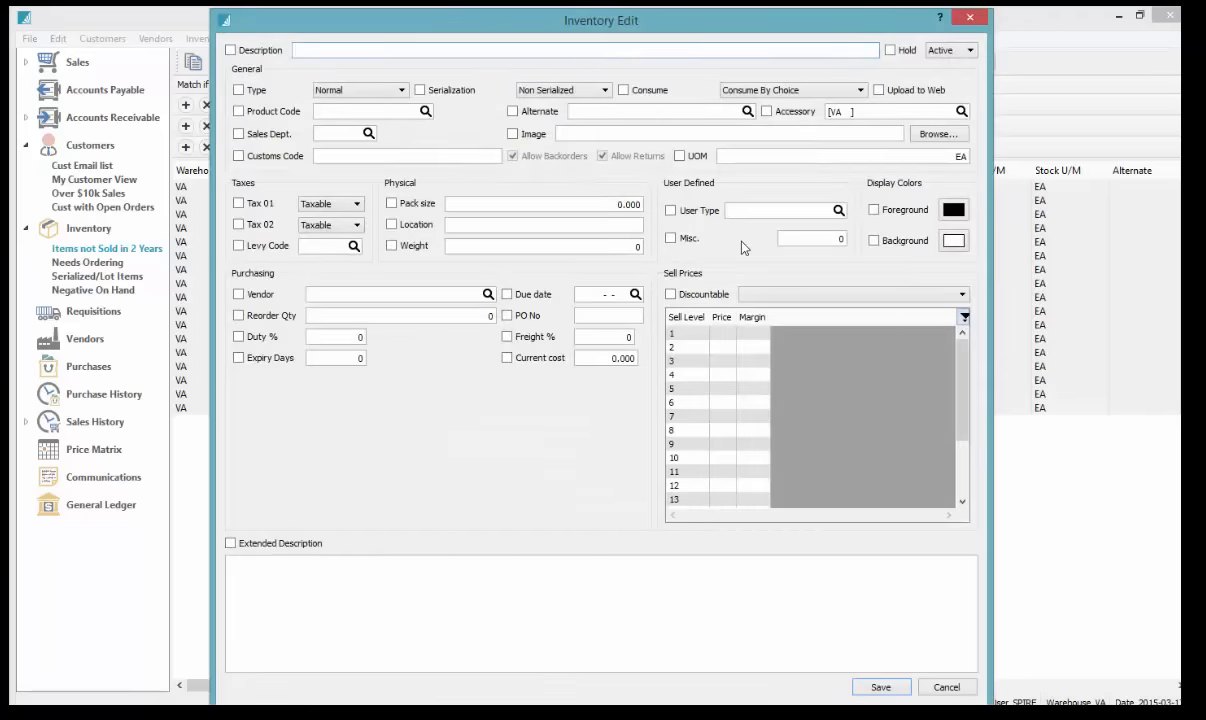
Give the 17 parts red text on yellow, margin 20 at level 1, save, and show all inventory
left_click(953, 209)
left_click(1009, 284)
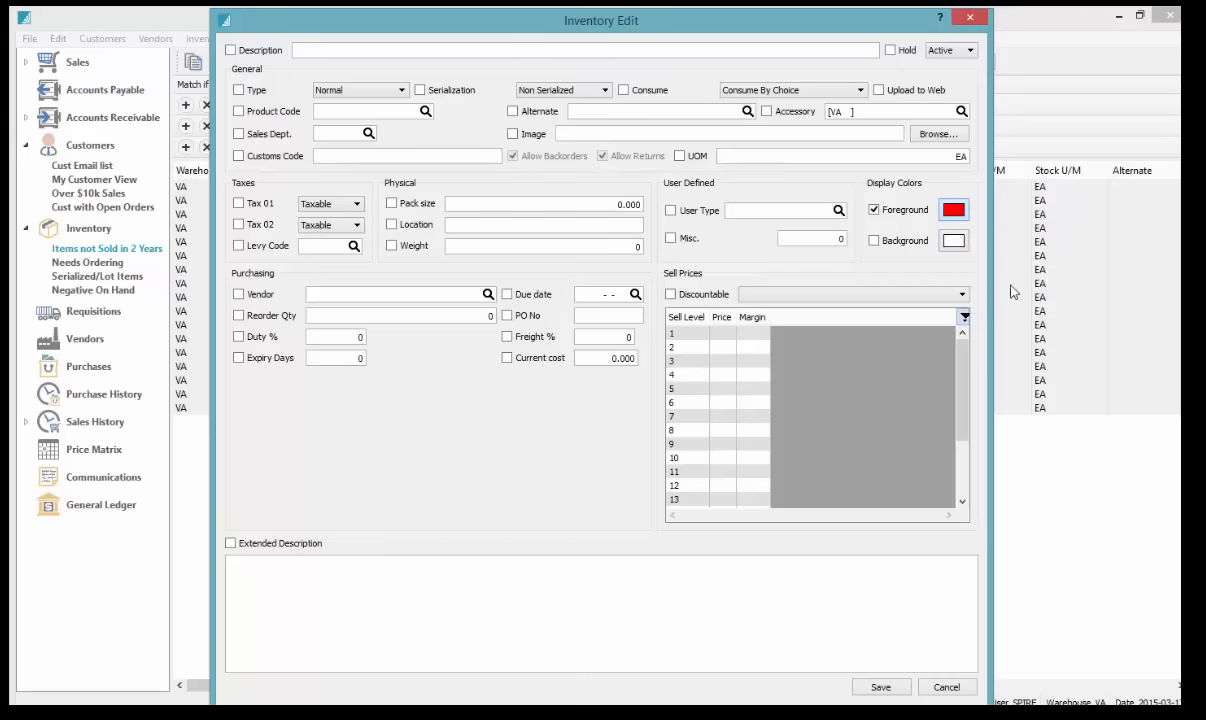
left_click(953, 240)
left_click(970, 332)
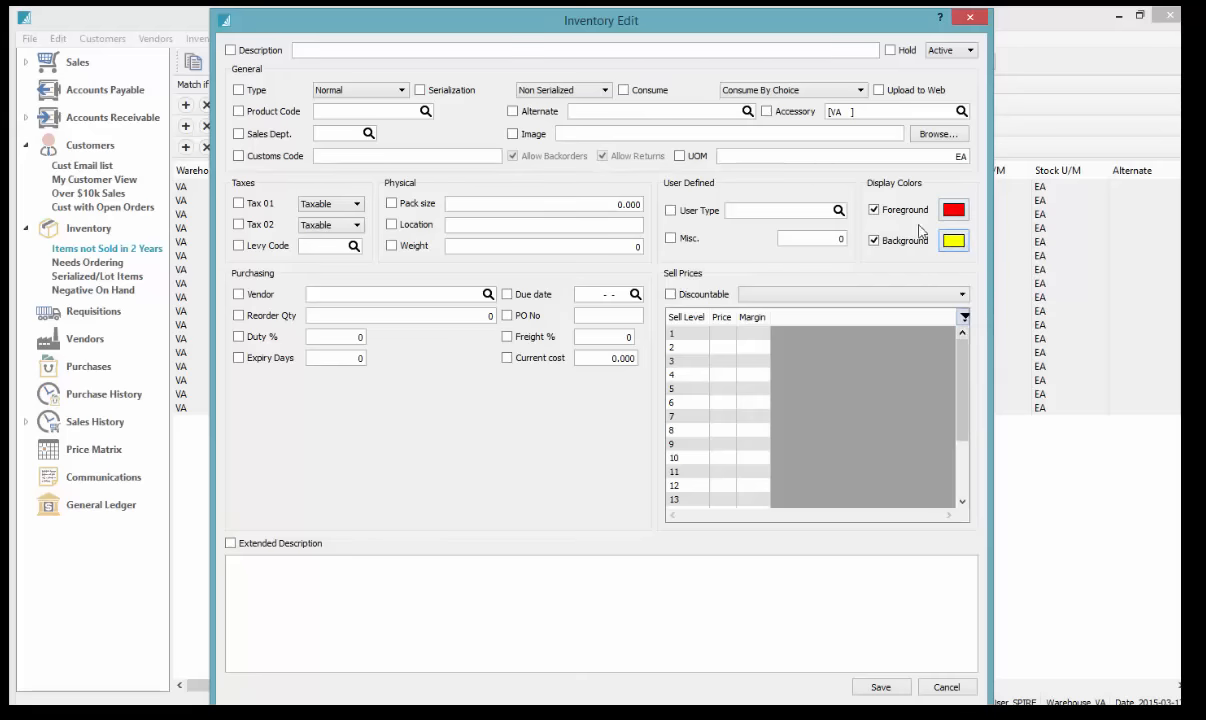
left_click(755, 334)
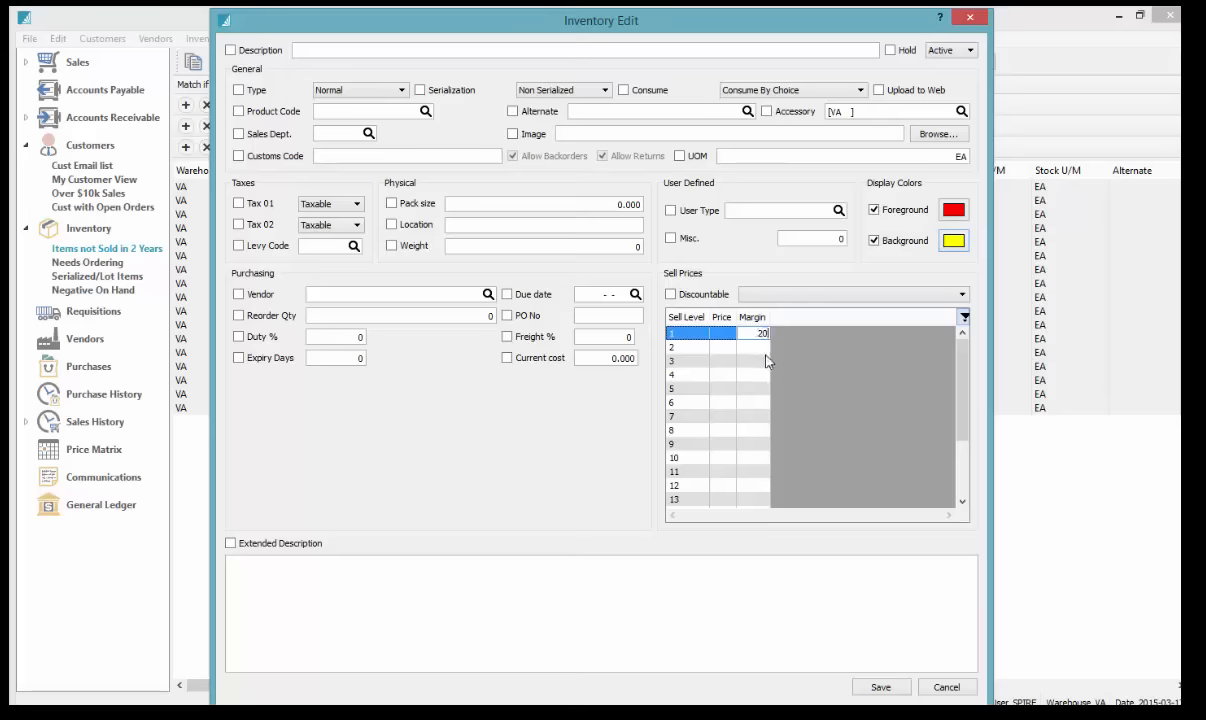
key("Return")
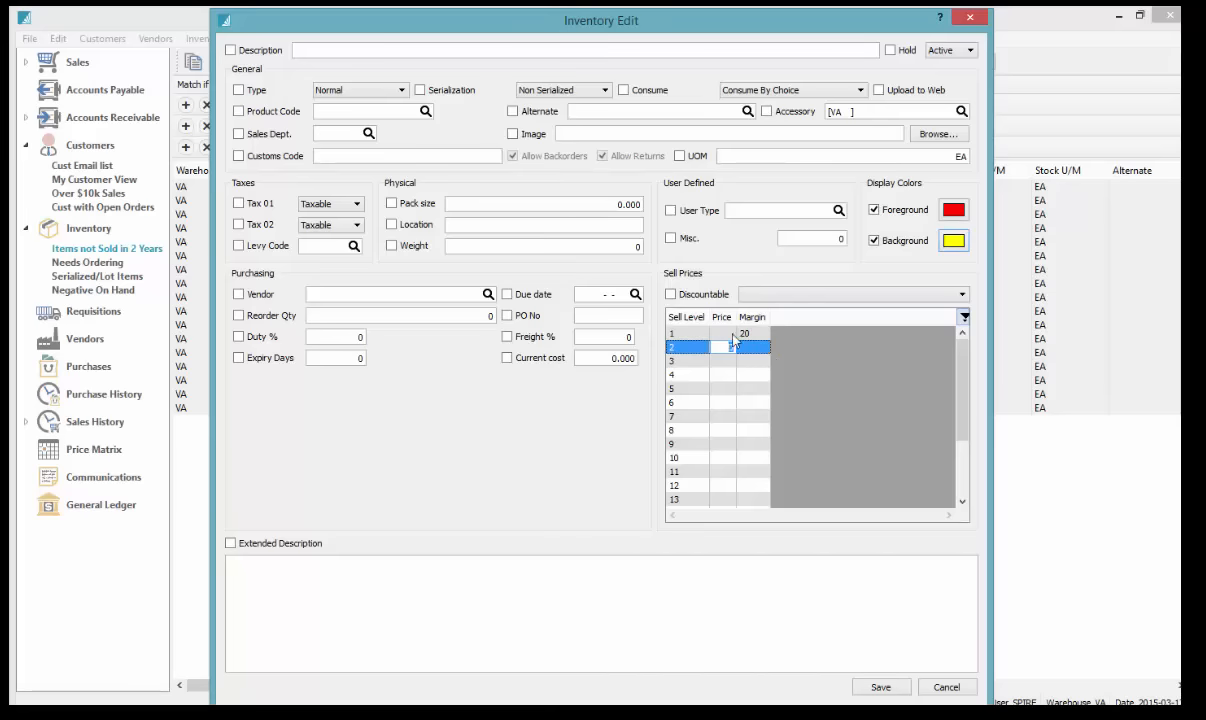
left_click(881, 688)
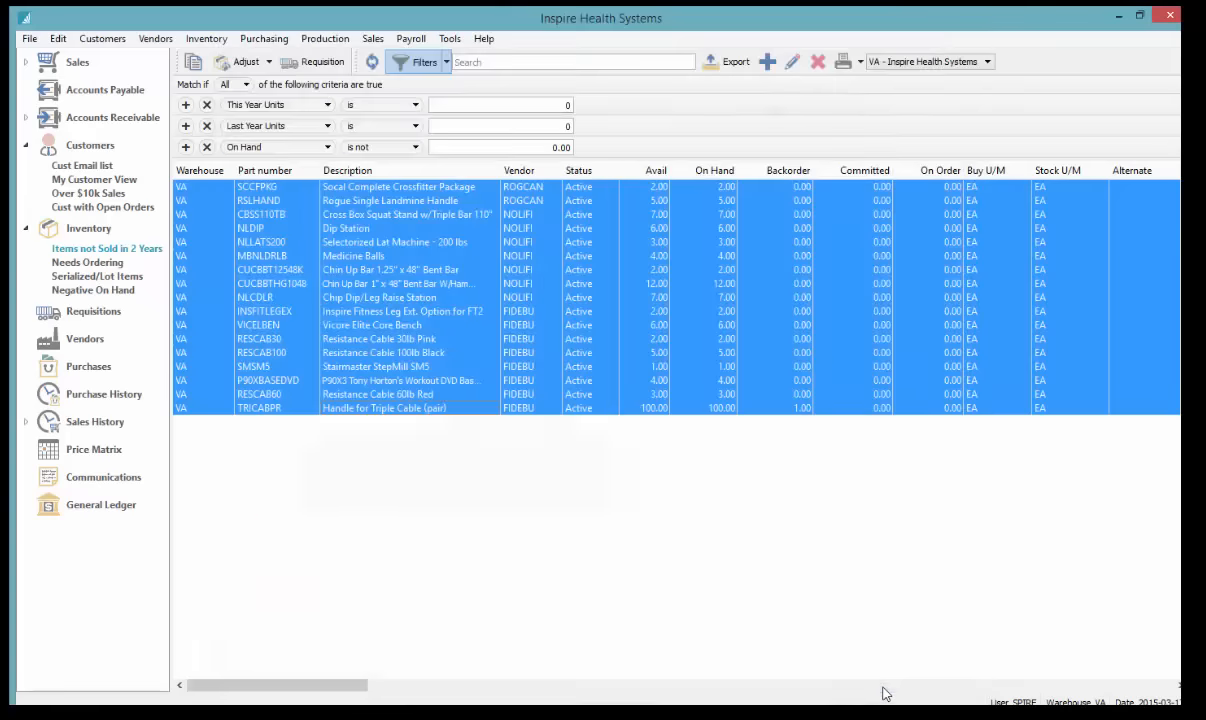
left_click(738, 258)
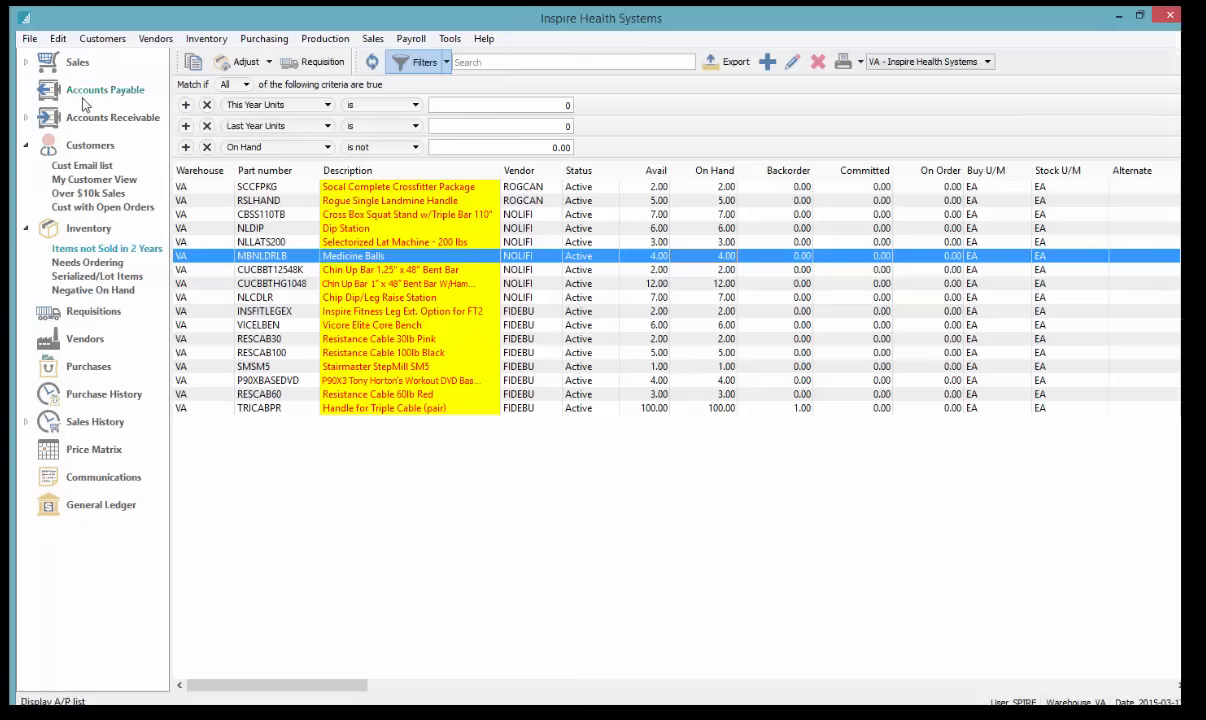
left_click(89, 231)
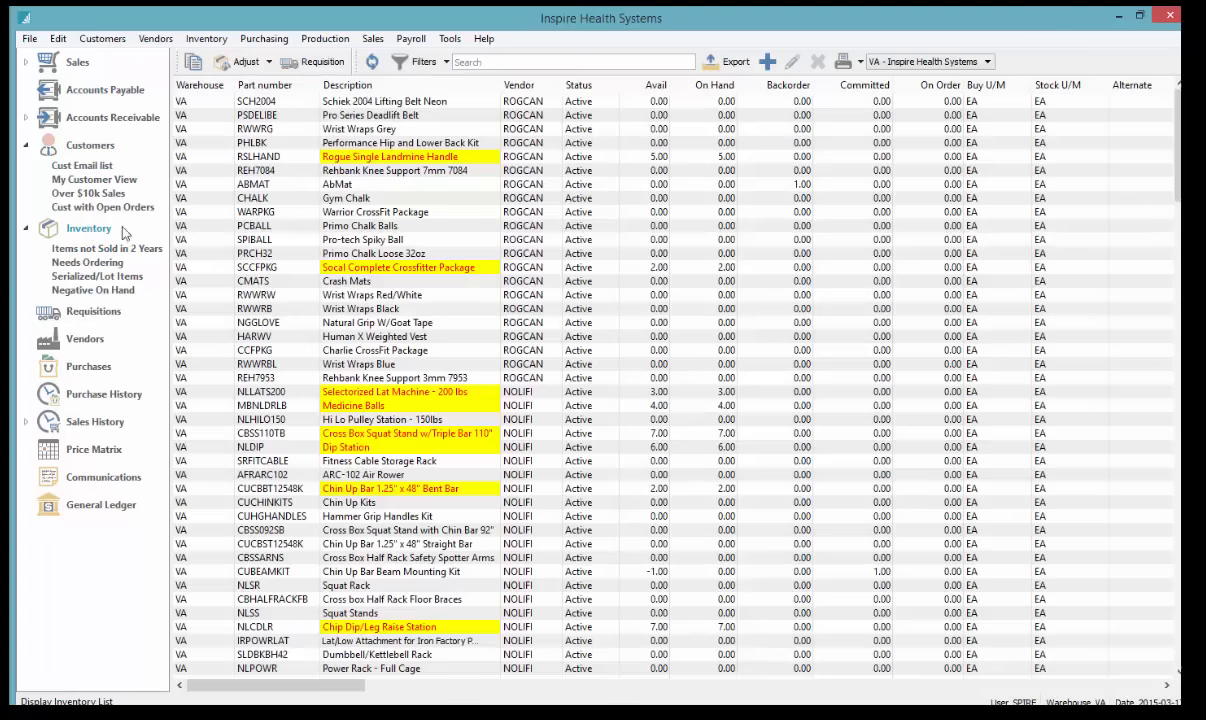
Select the ten ROGCAN items from Wrist Wraps Grey to Primo Chalk Loose 32oz and open them for bulk edit
scroll(590, 397, "down", 3)
scroll(882, 417, "up", 3)
left_click(520, 128)
left_click(588, 242, "shift")
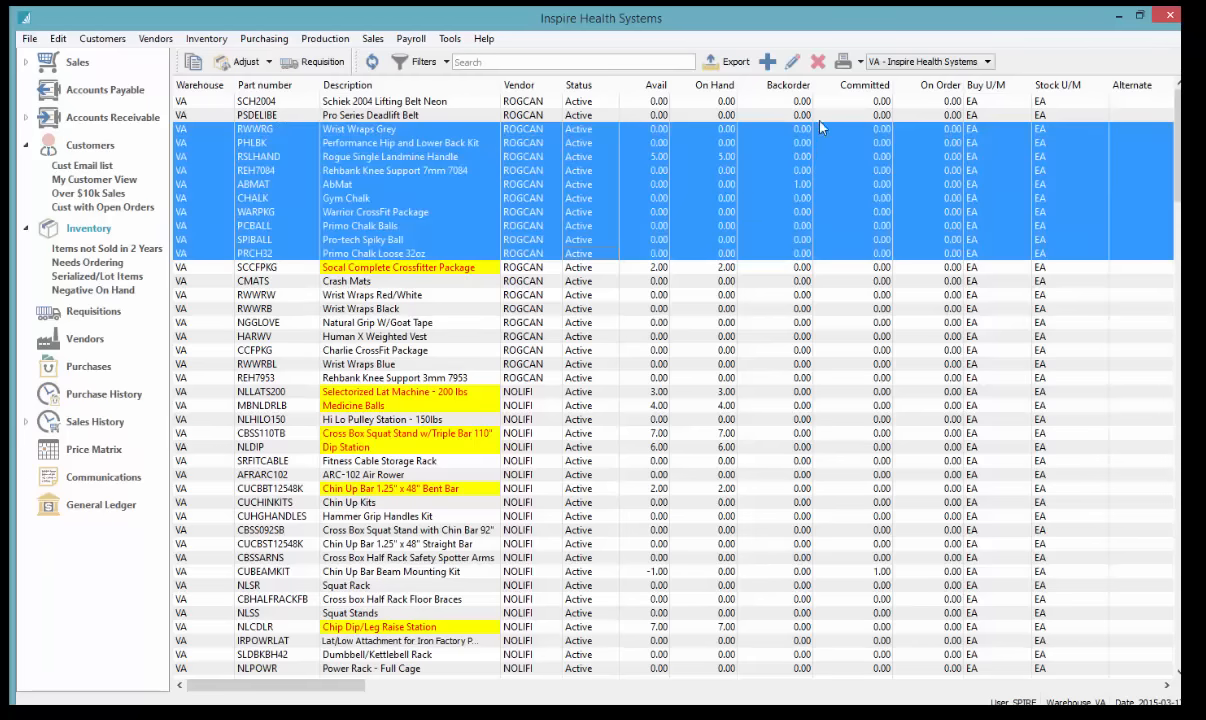
left_click(792, 62)
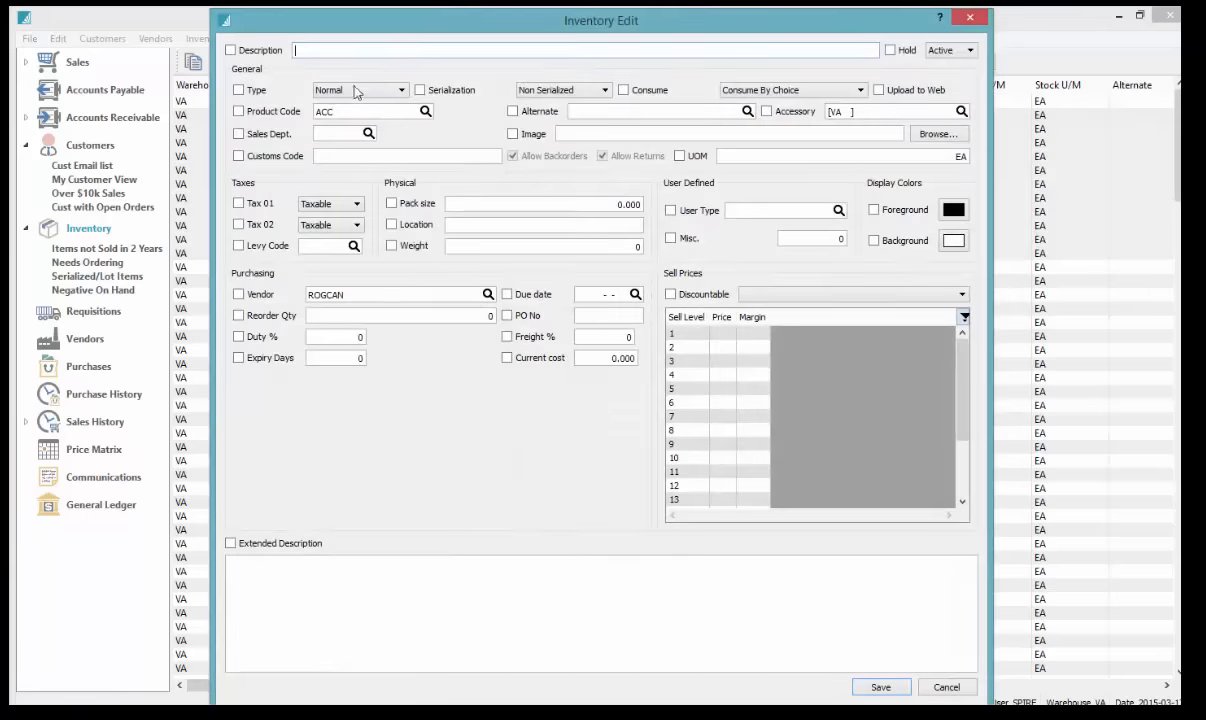
Leave the item type as Normal and close the Inventory Edit dialog without saving
left_click(396, 90)
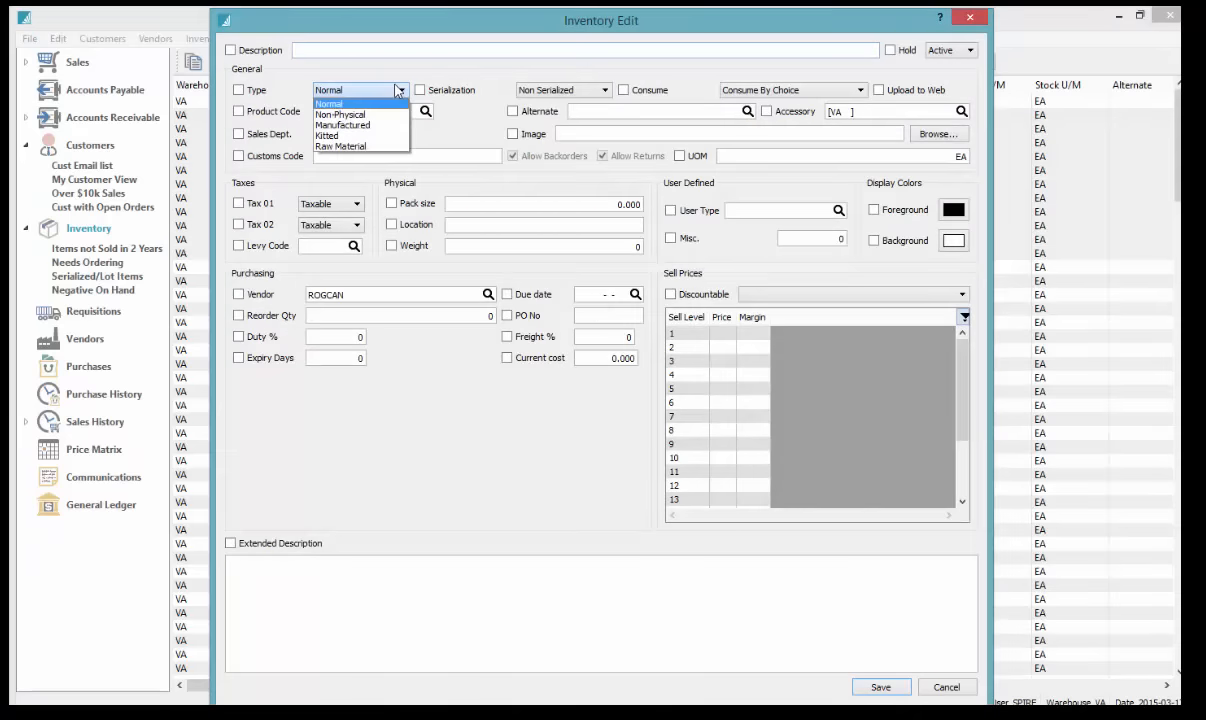
left_click(390, 90)
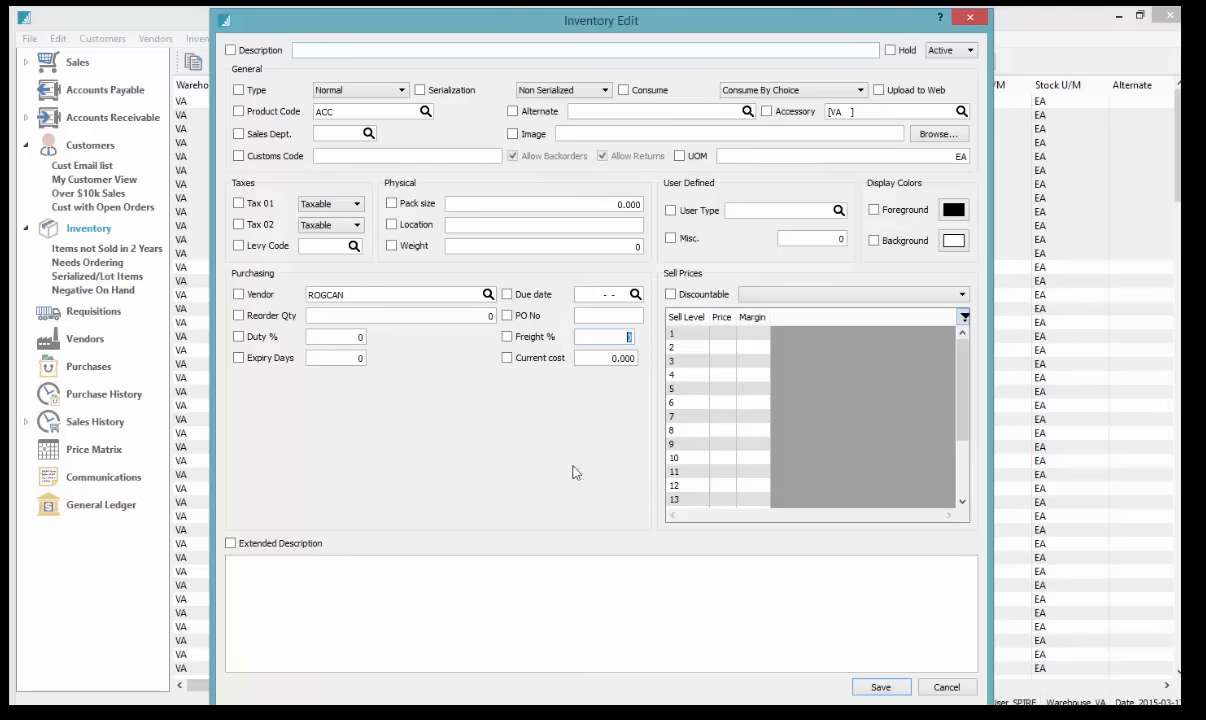
left_click(972, 18)
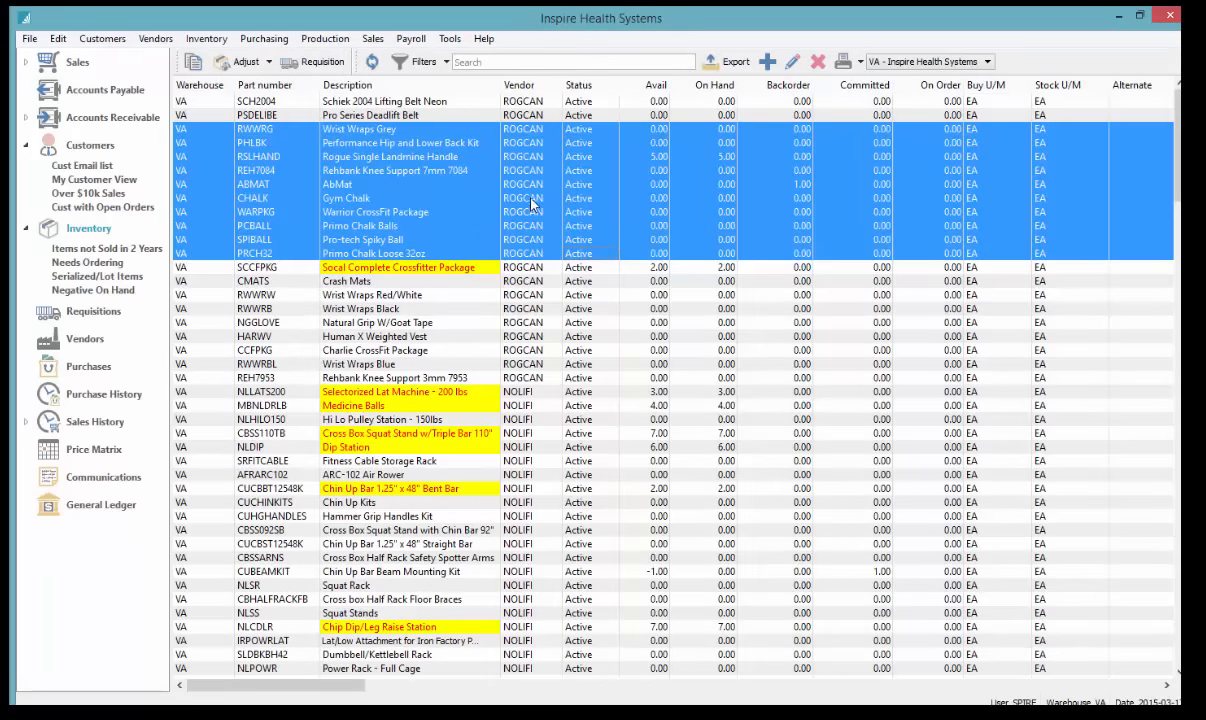
In the Needs Ordering view, move the Suggested Order Qty column beside Current Cost
left_click(432, 144)
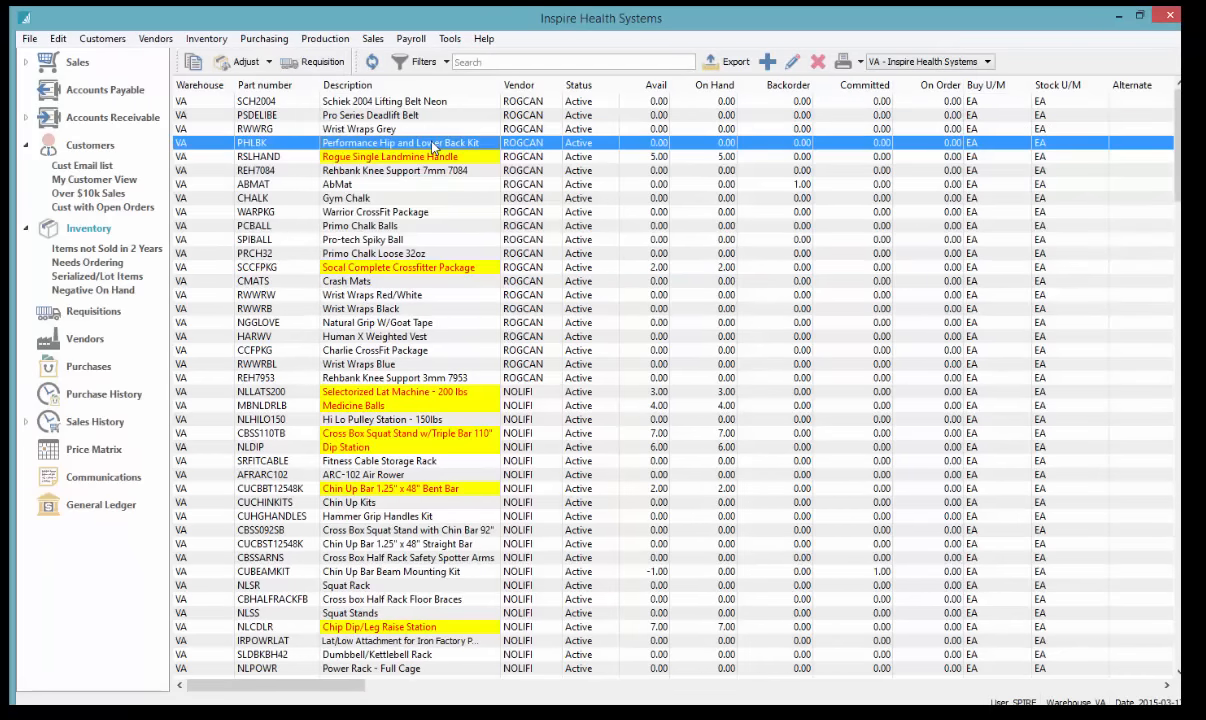
left_click(108, 262)
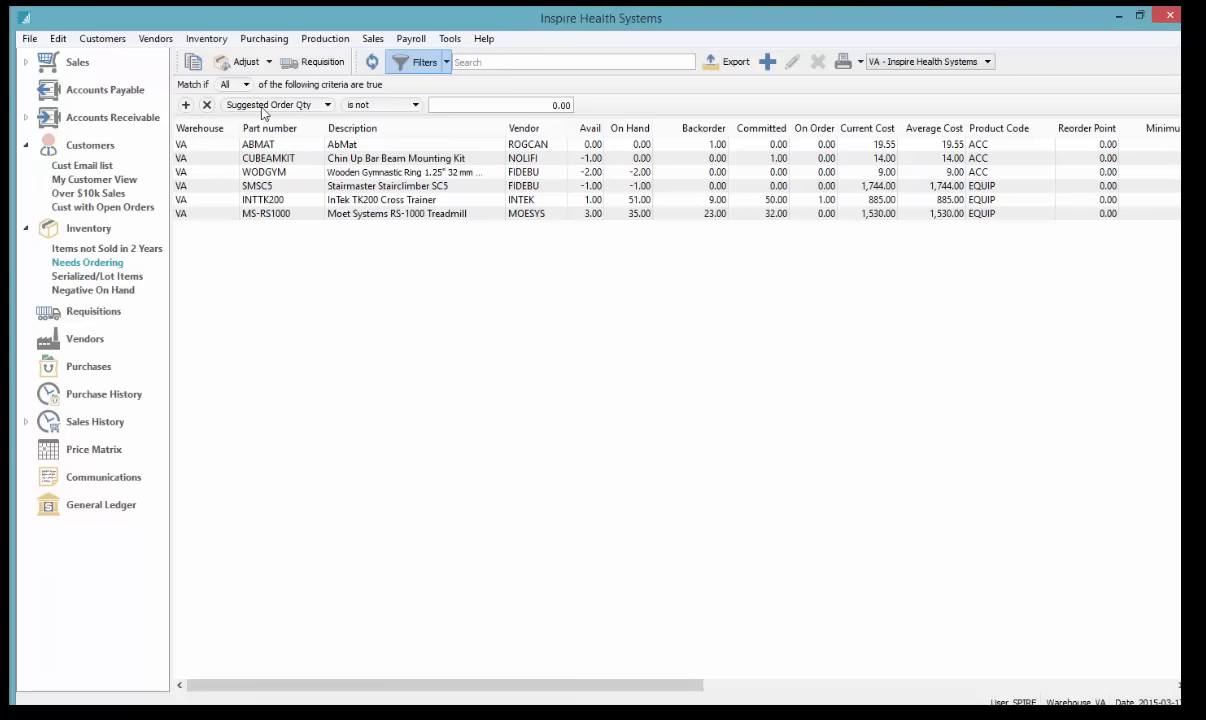
left_click(494, 104)
left_click_drag(629, 688, 778, 688)
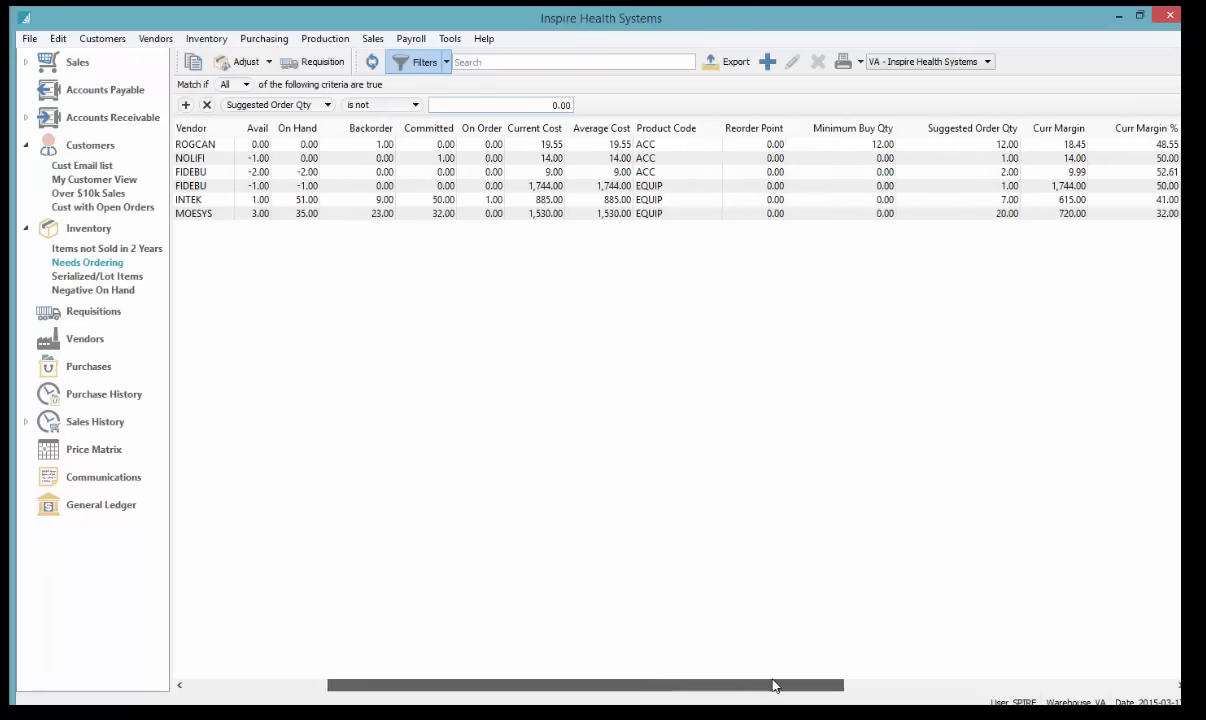
left_click_drag(937, 130, 572, 136)
left_click_drag(665, 686, 560, 688)
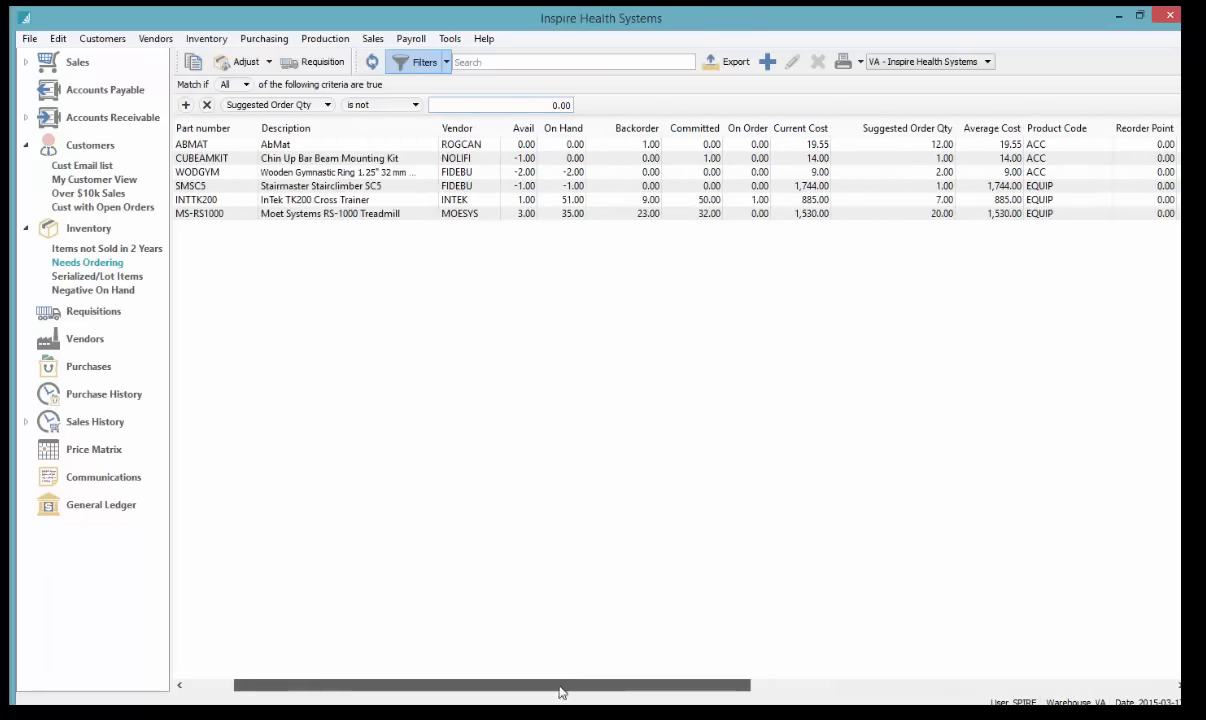
left_click(896, 146)
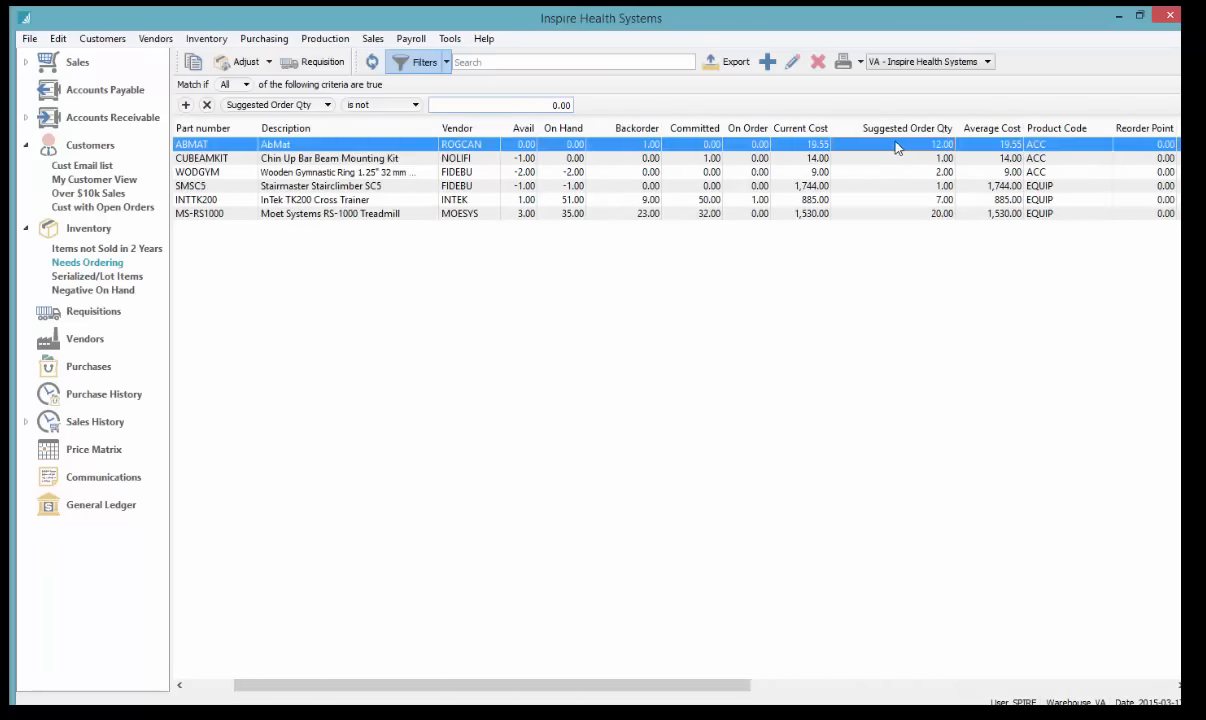
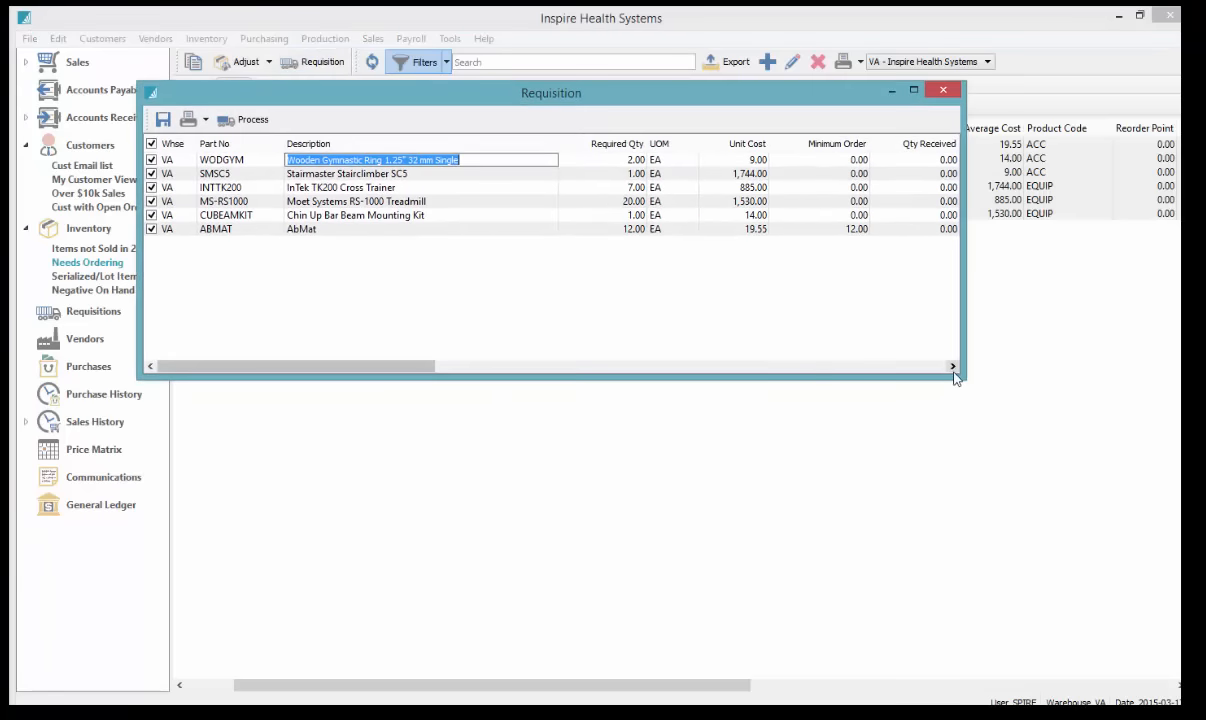
Enlarge the requisition and check required quantities for WODGYM, INTTK200 and the treadmill
left_click_drag(960, 376, 972, 571)
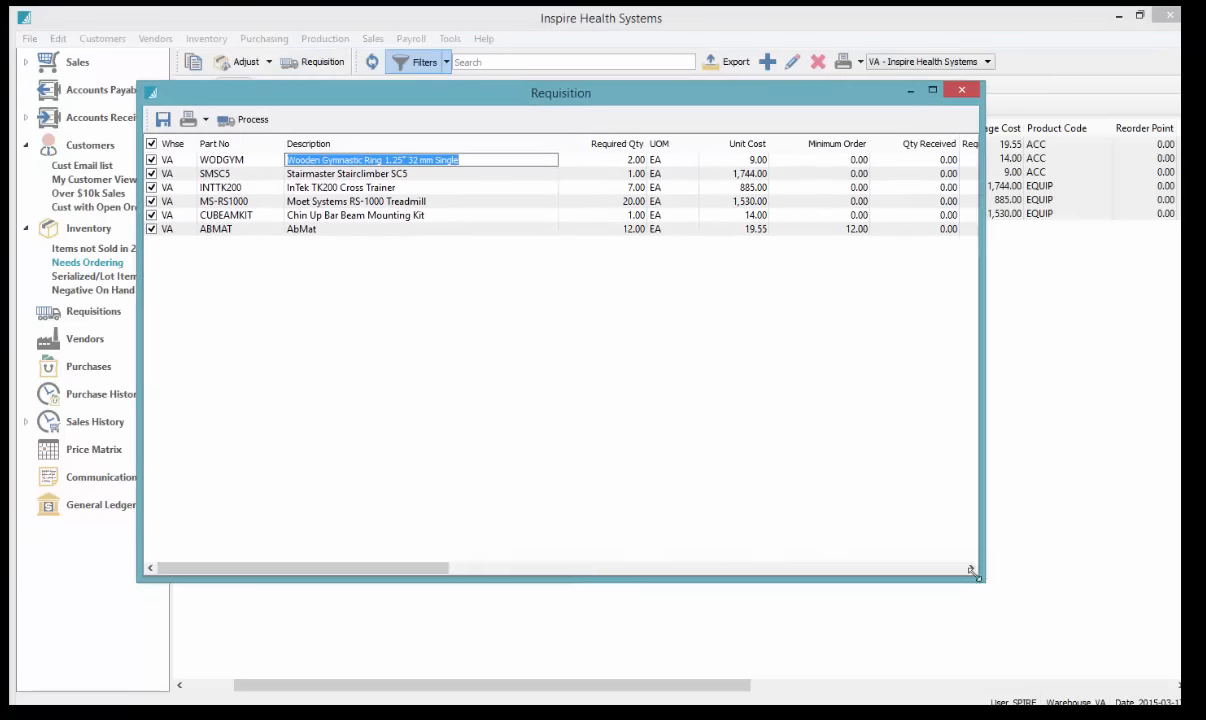
left_click(609, 161)
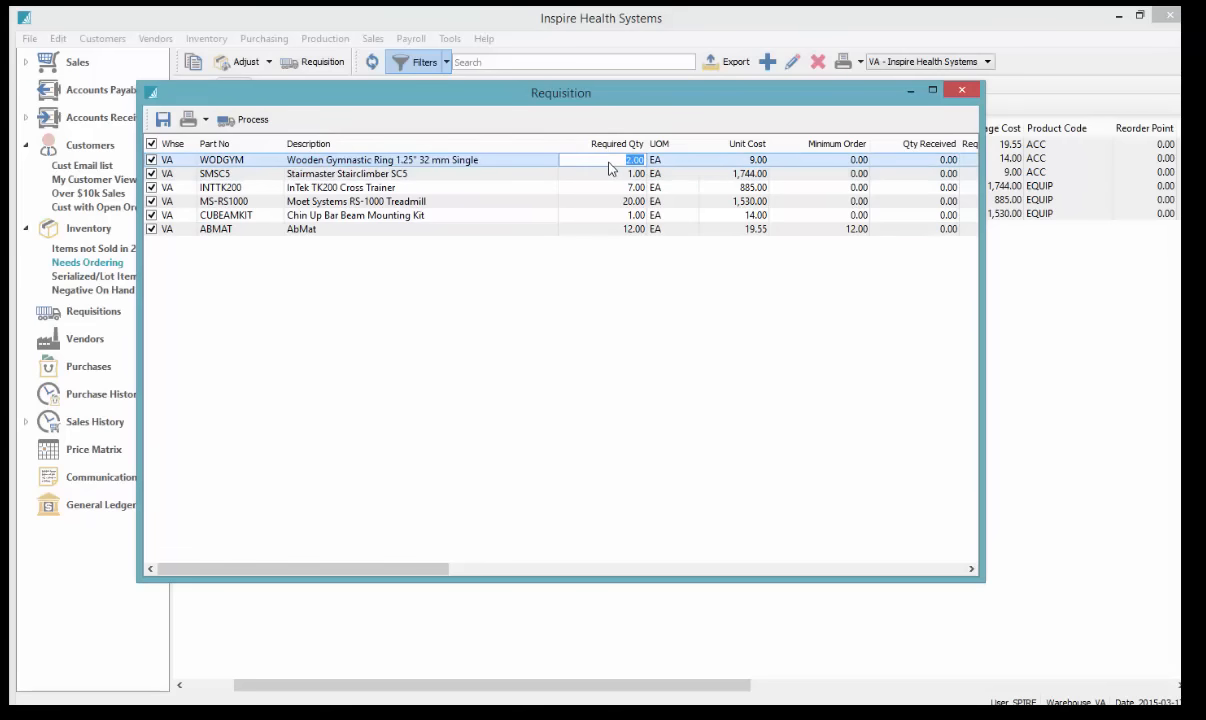
left_click(609, 173)
left_click(610, 187)
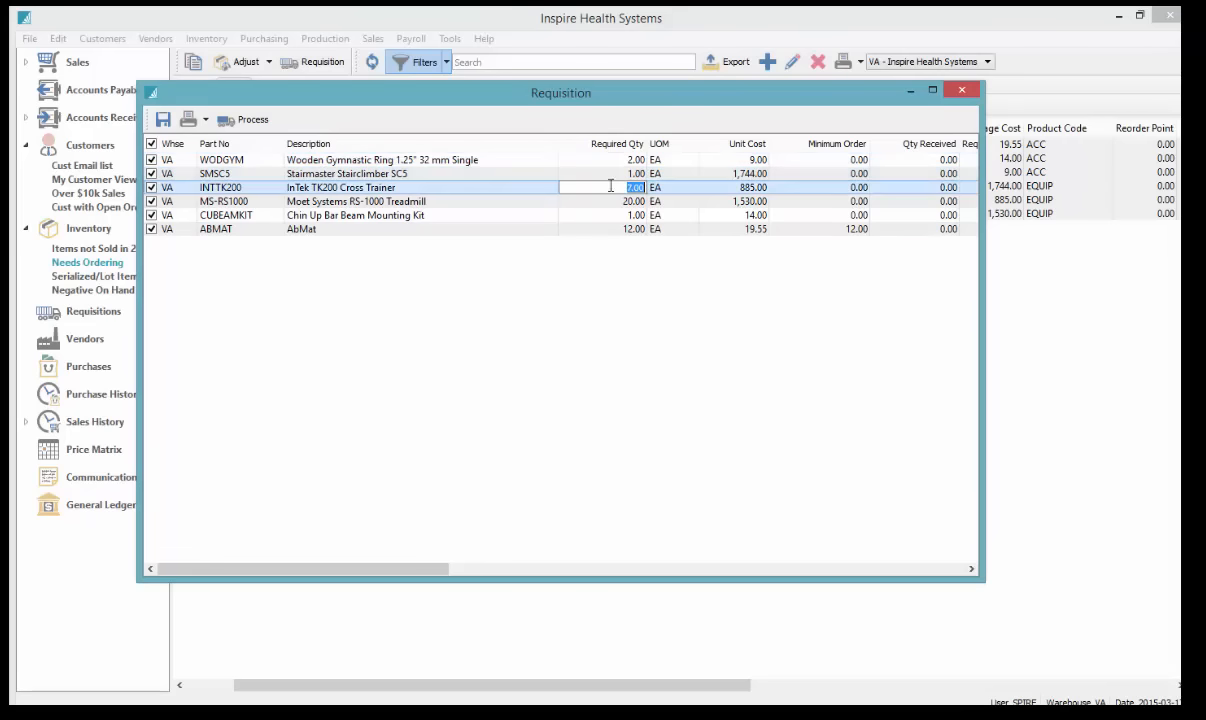
left_click(612, 201)
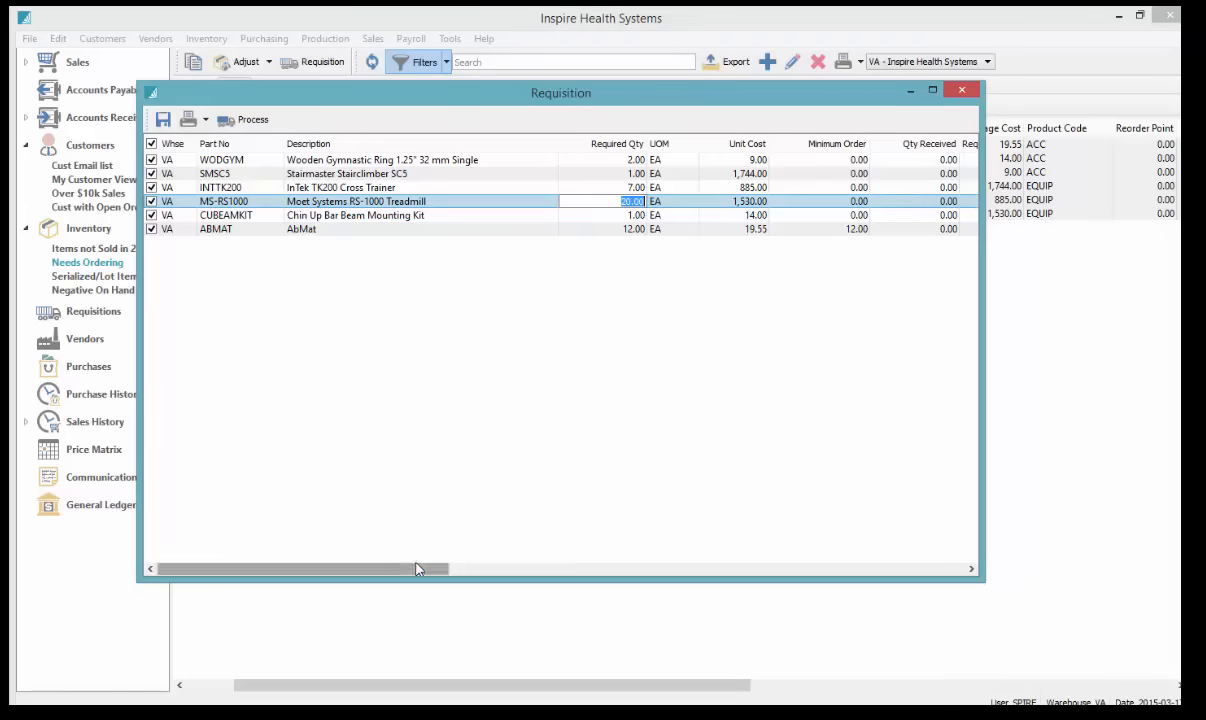
Widen the Vendor No. column so vendor names like INTEK show in full
left_click_drag(418, 569, 740, 553)
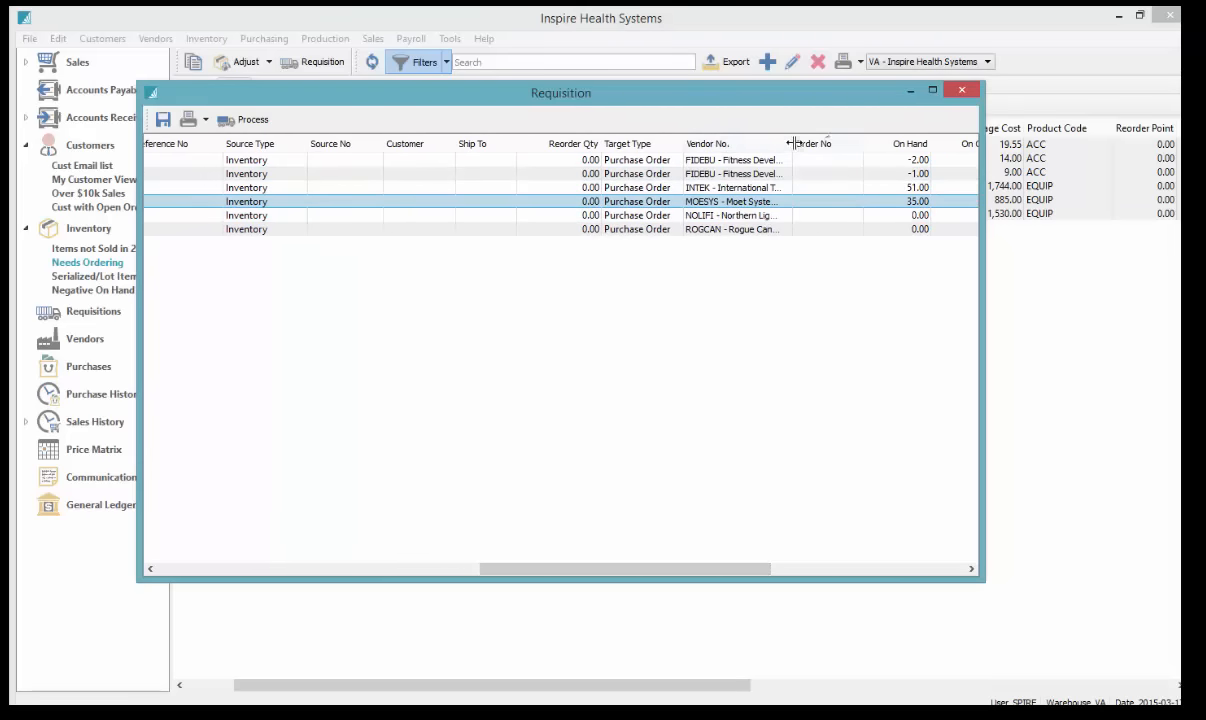
left_click_drag(793, 142, 820, 136)
left_click(800, 187)
left_click(808, 187)
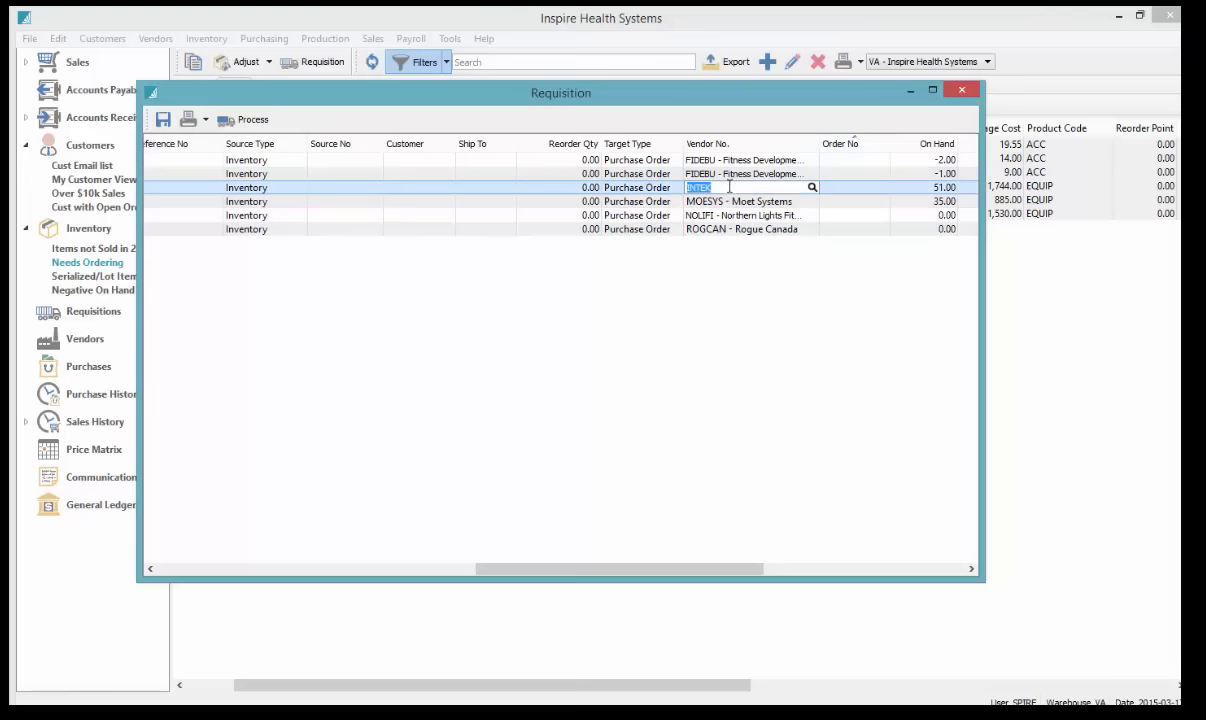
Review each item's unit cost, including AbMat at 19.55, then return to the part number columns
left_click(172, 568)
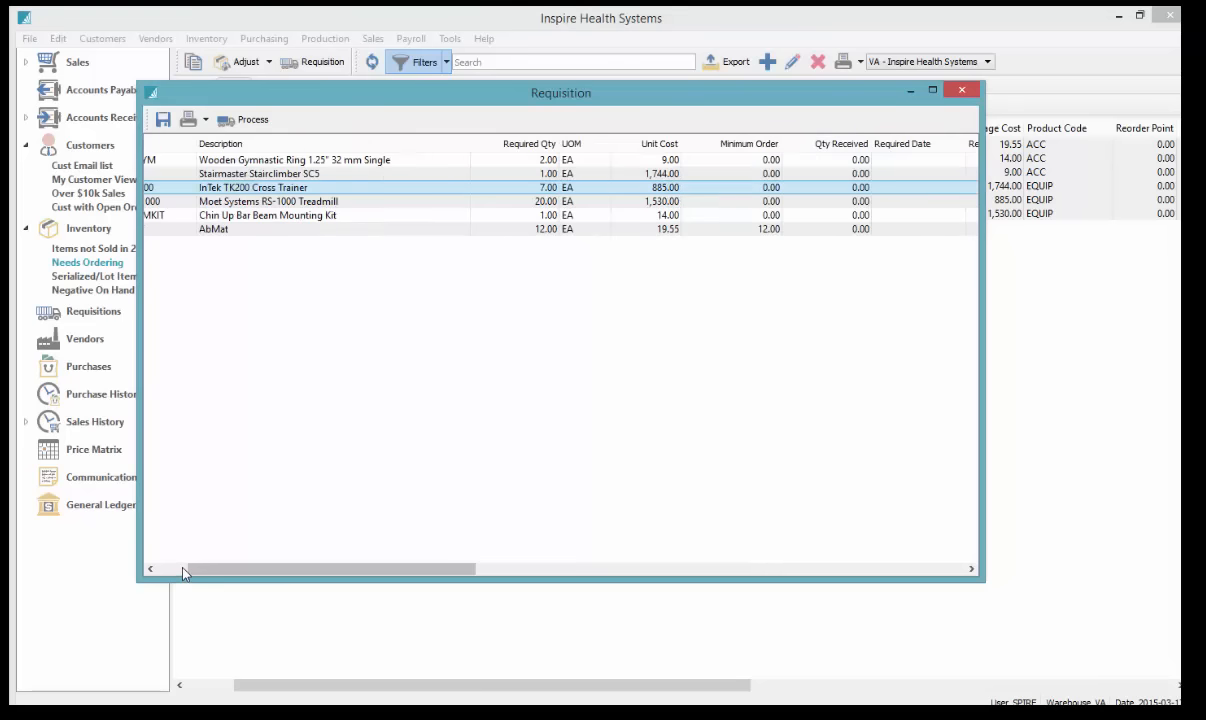
left_click(660, 160)
left_click(656, 174)
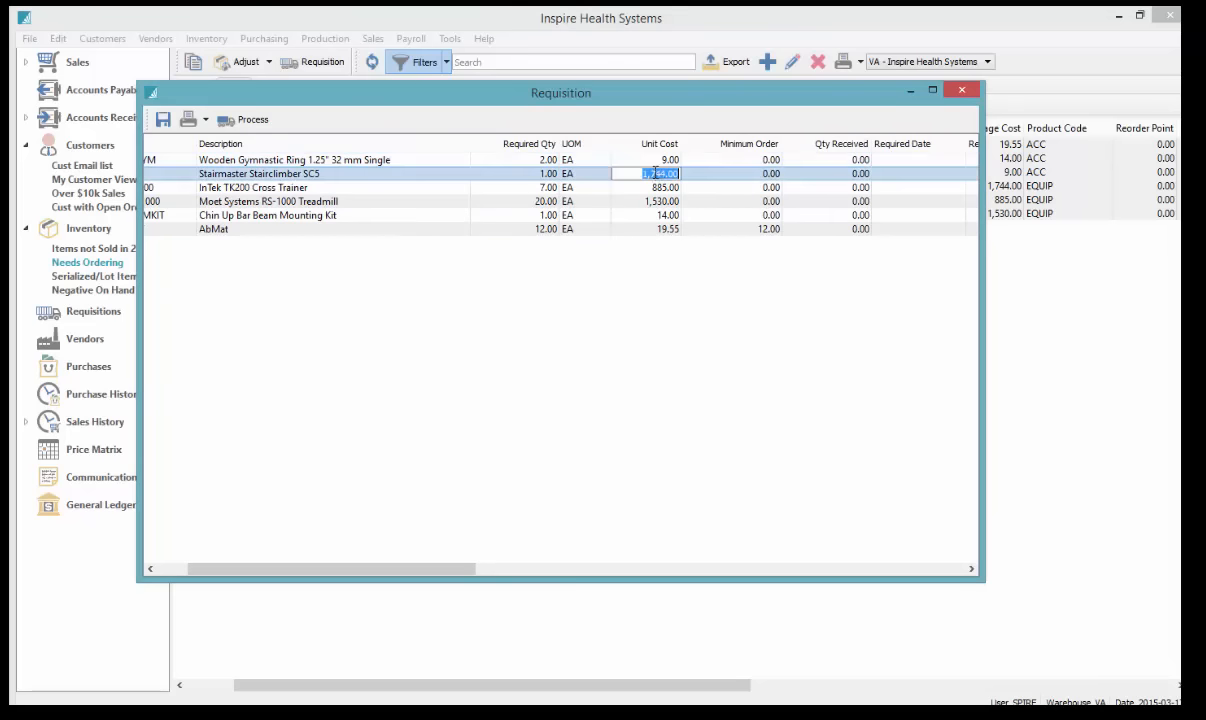
left_click(652, 187)
left_click(648, 201)
left_click(656, 215)
left_click(660, 229)
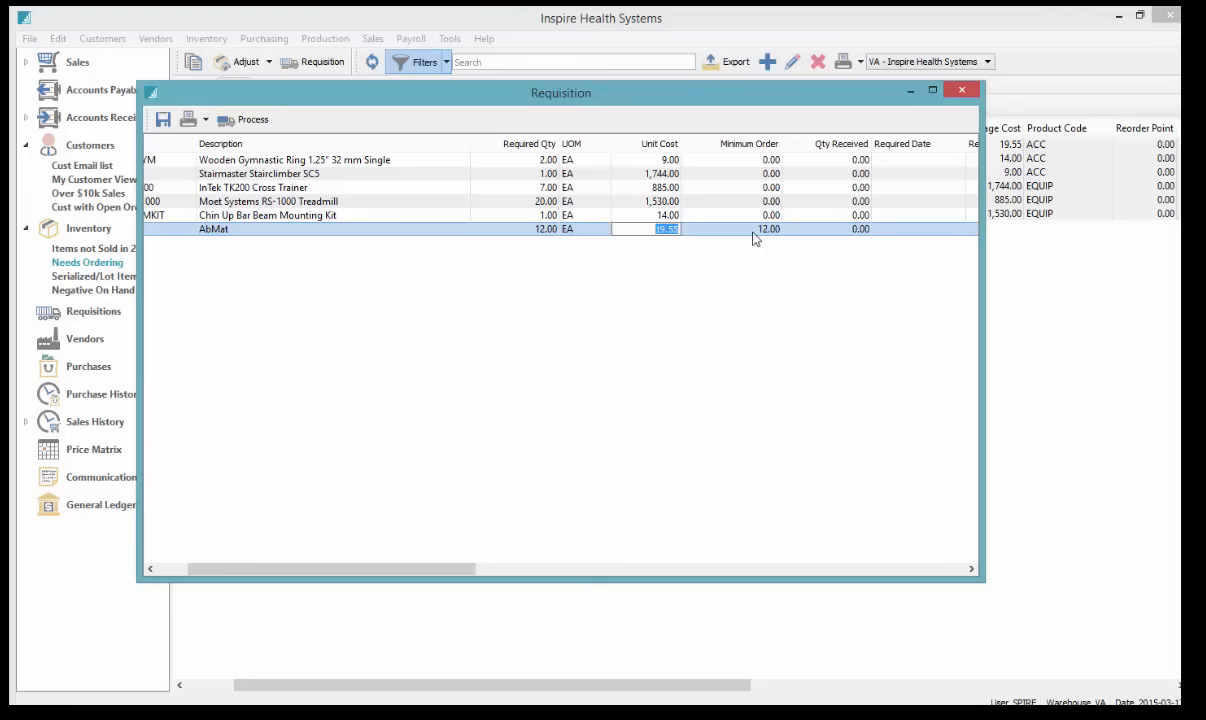
left_click(170, 568)
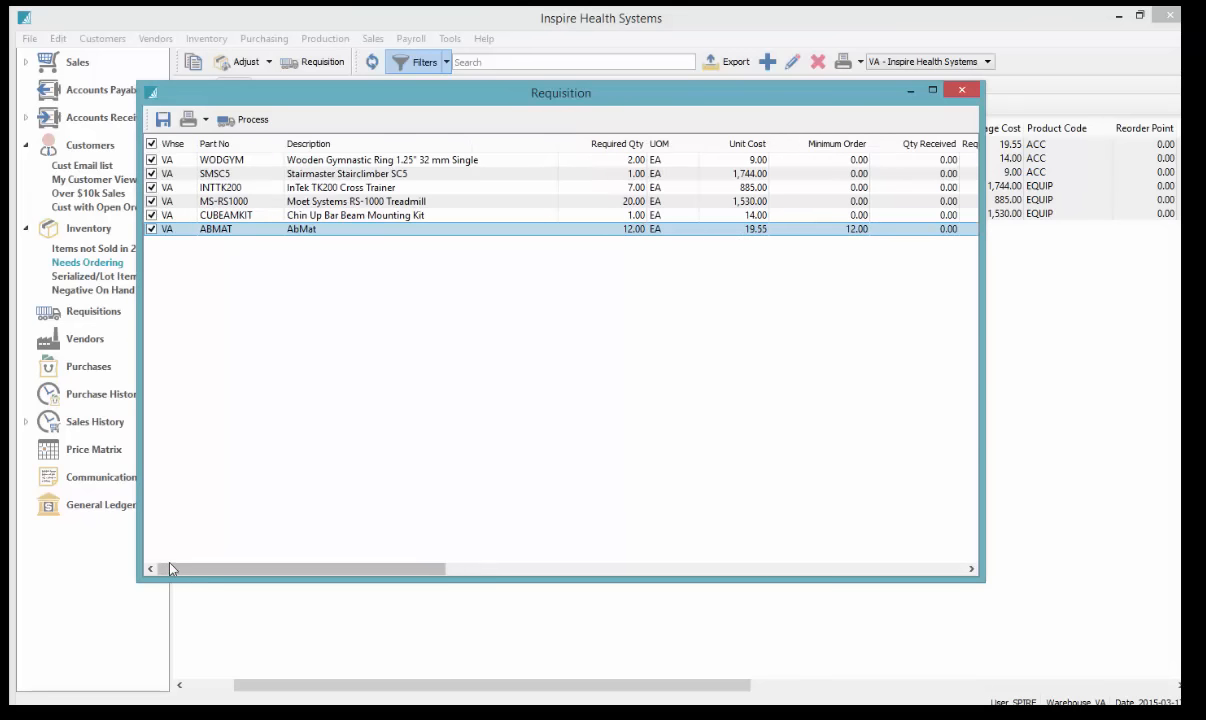
Process the requisition into vendor purchase orders, check the new Order No values, and close it
left_click(252, 120)
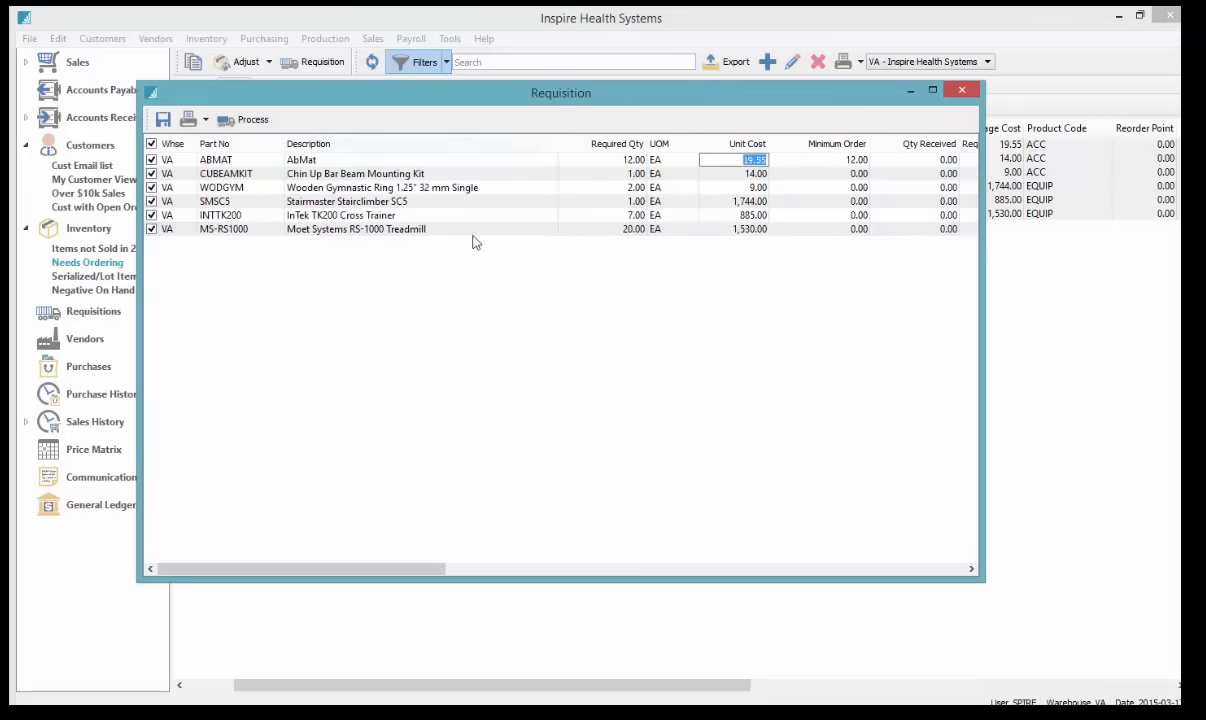
left_click_drag(409, 569, 716, 569)
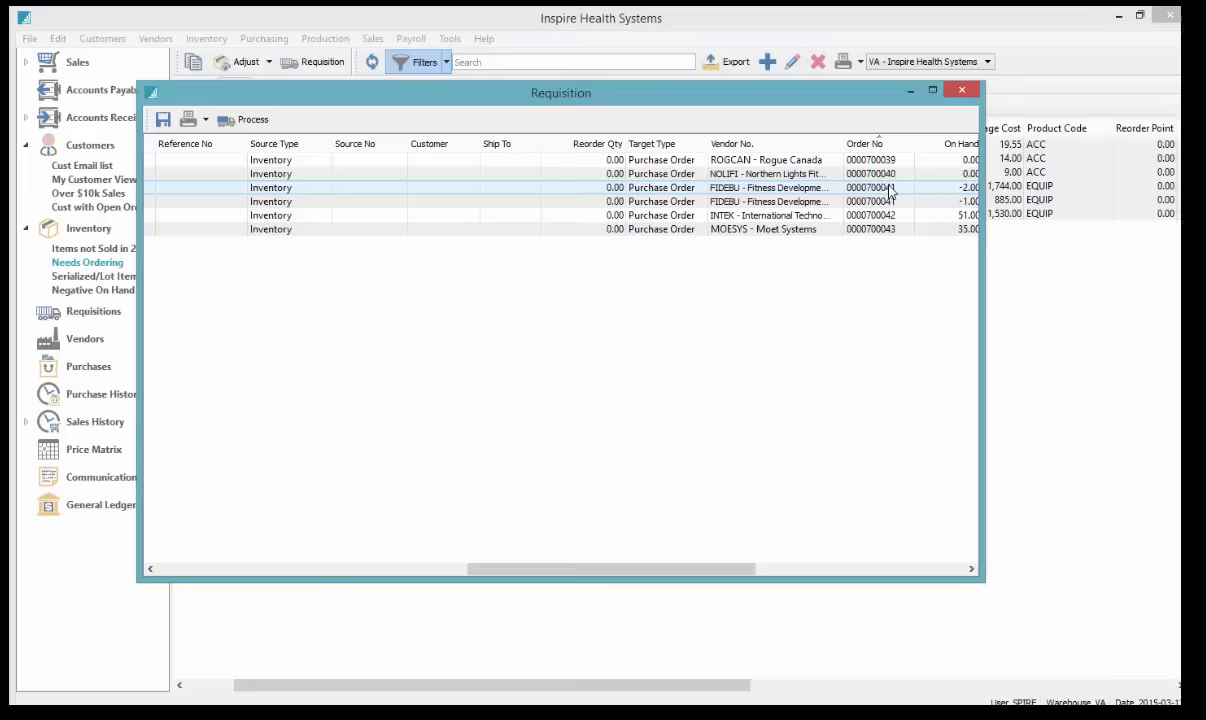
left_click(962, 91)
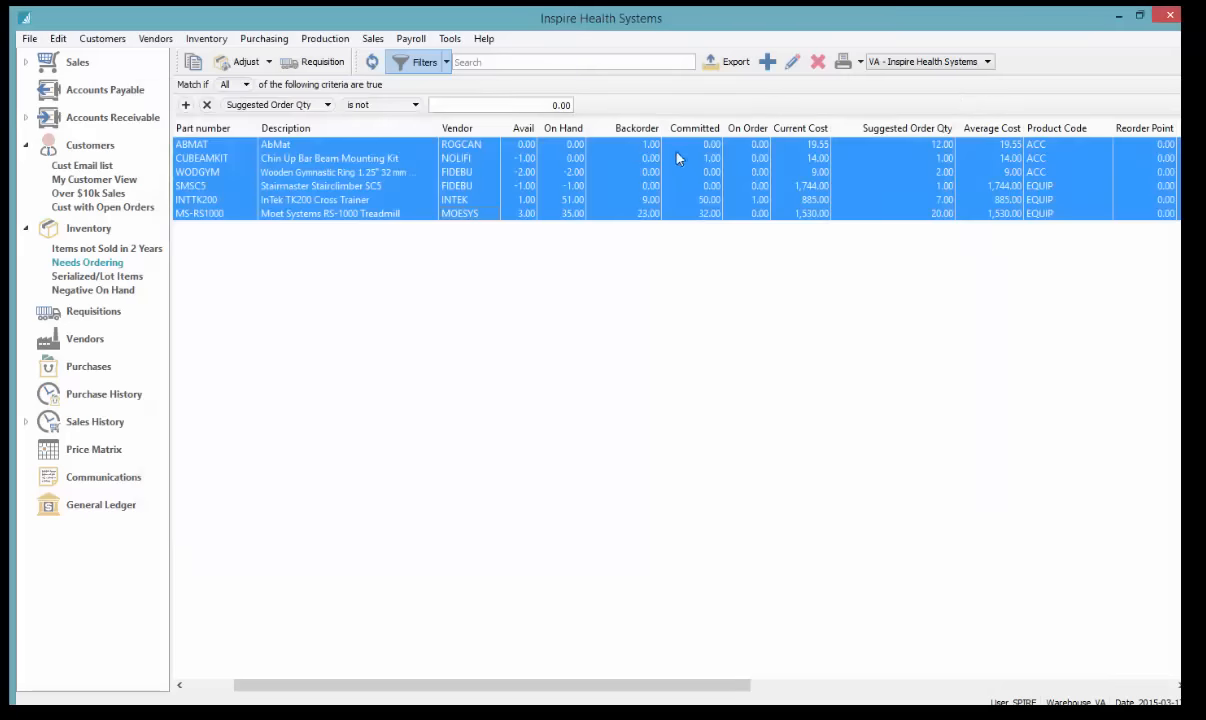
Review negative on-hand items such as WODGYM and SMSC5, then open the Sales History BackOrders Invoiced list
left_click(332, 160)
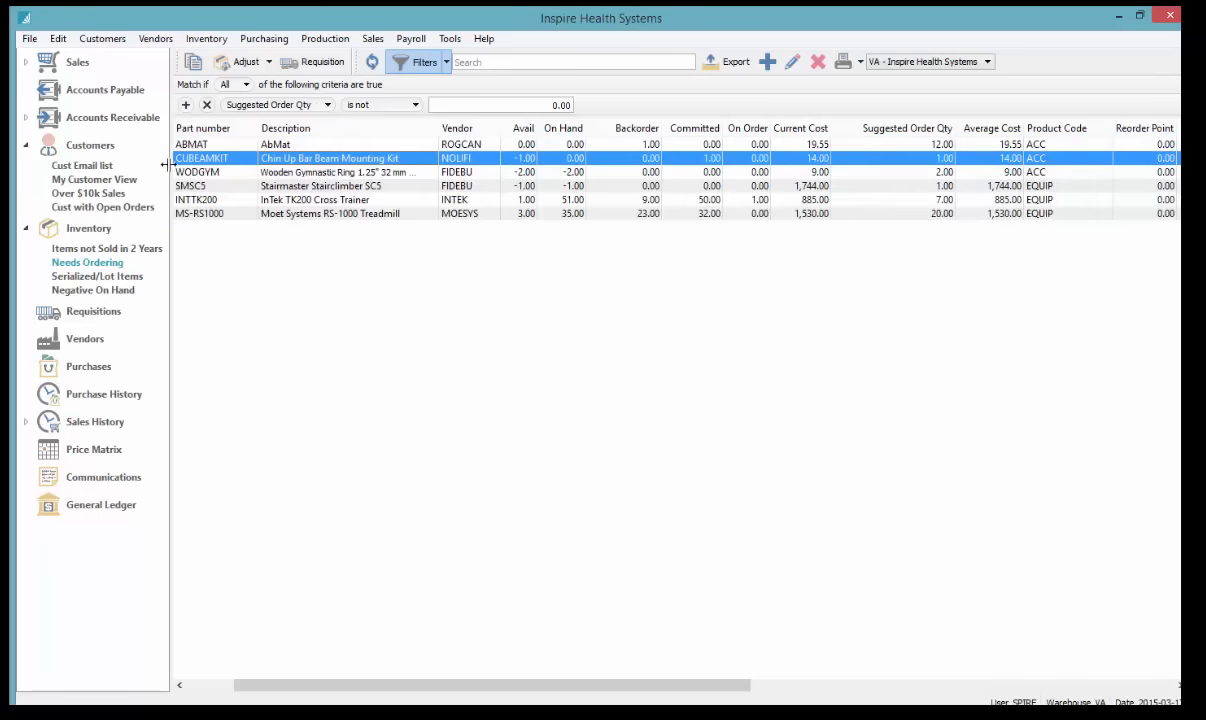
left_click(100, 291)
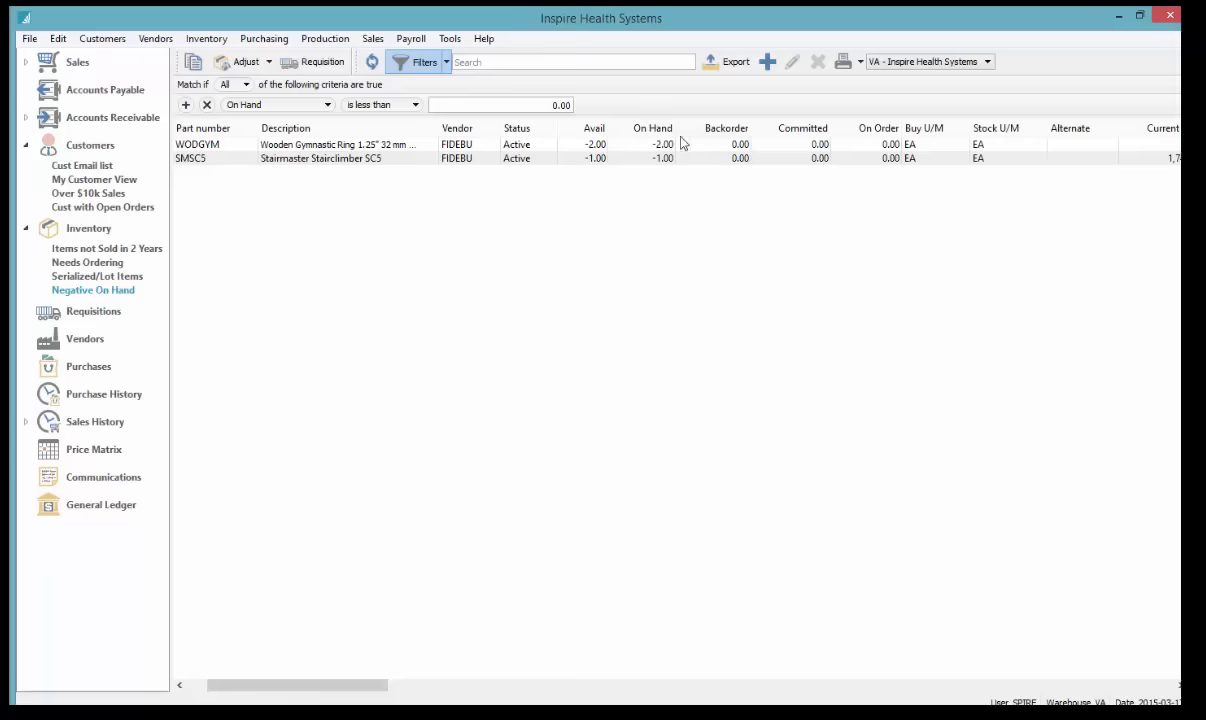
left_click(628, 148)
left_click(655, 161)
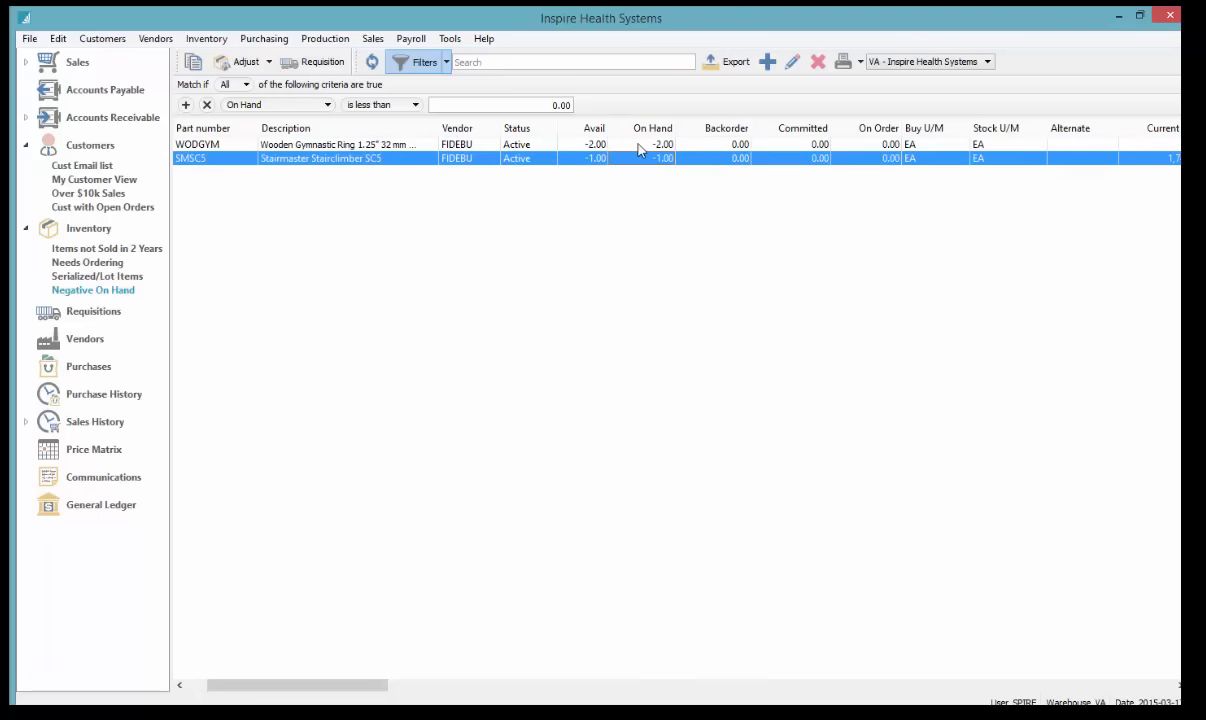
left_click(655, 149)
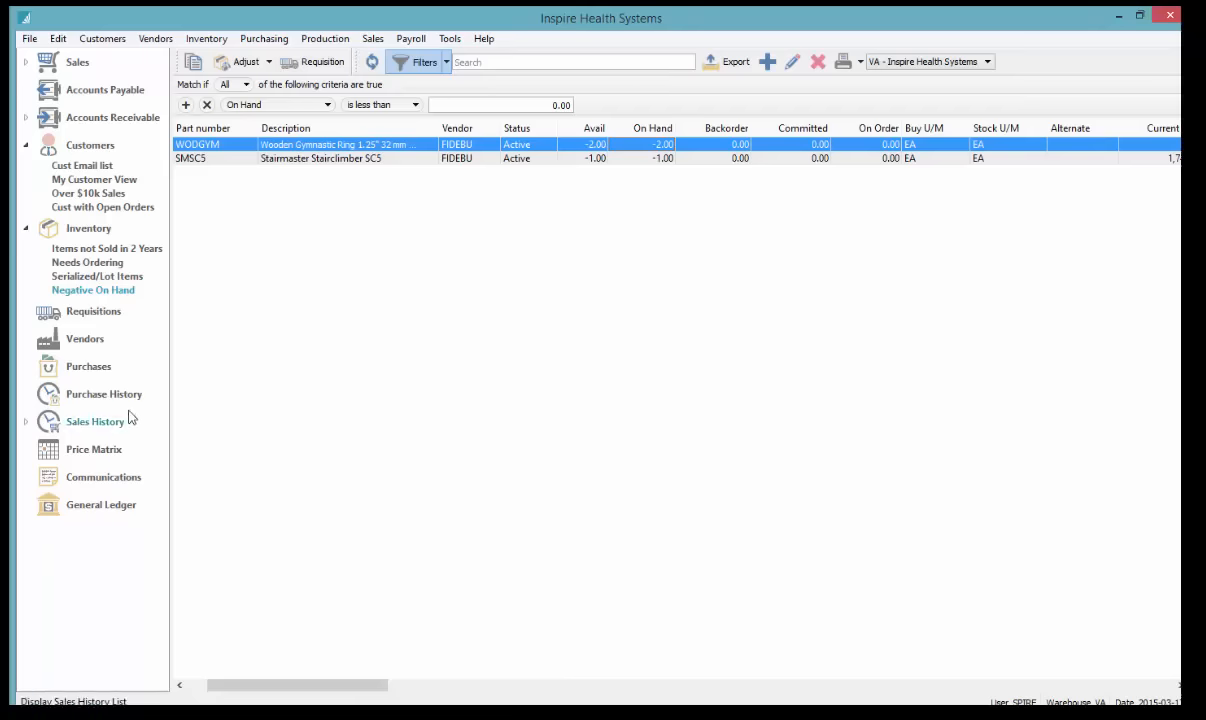
left_click(25, 421)
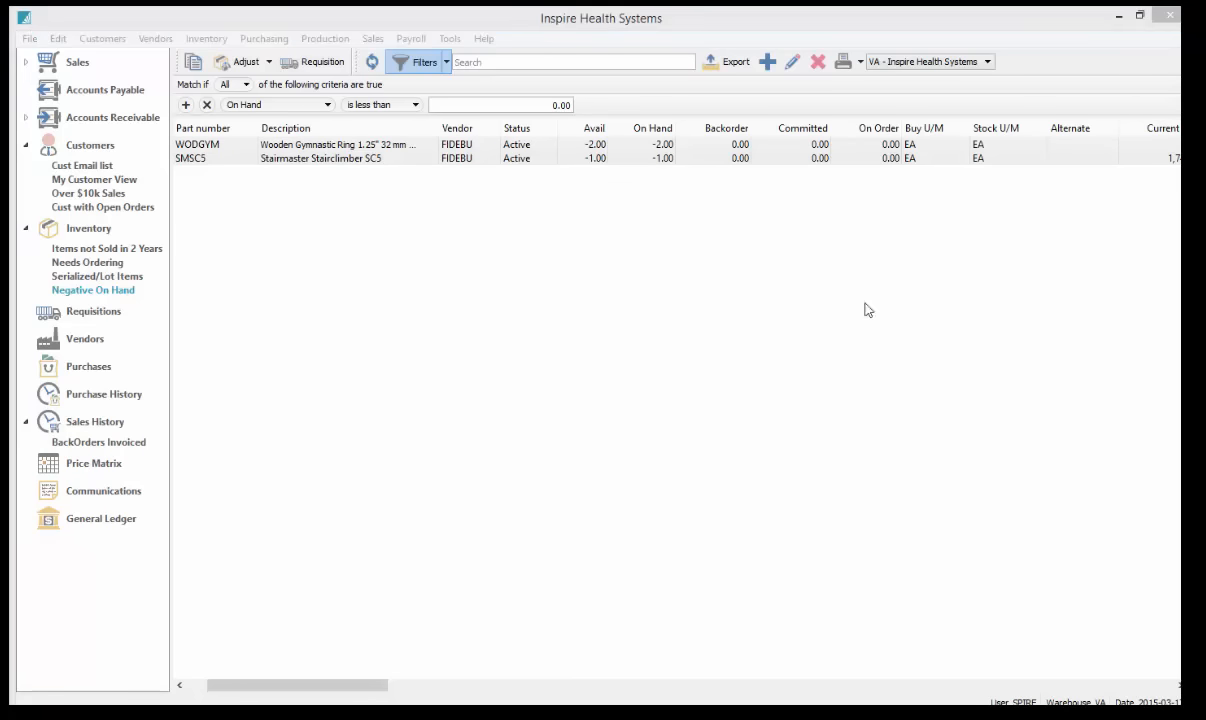
left_click(99, 443)
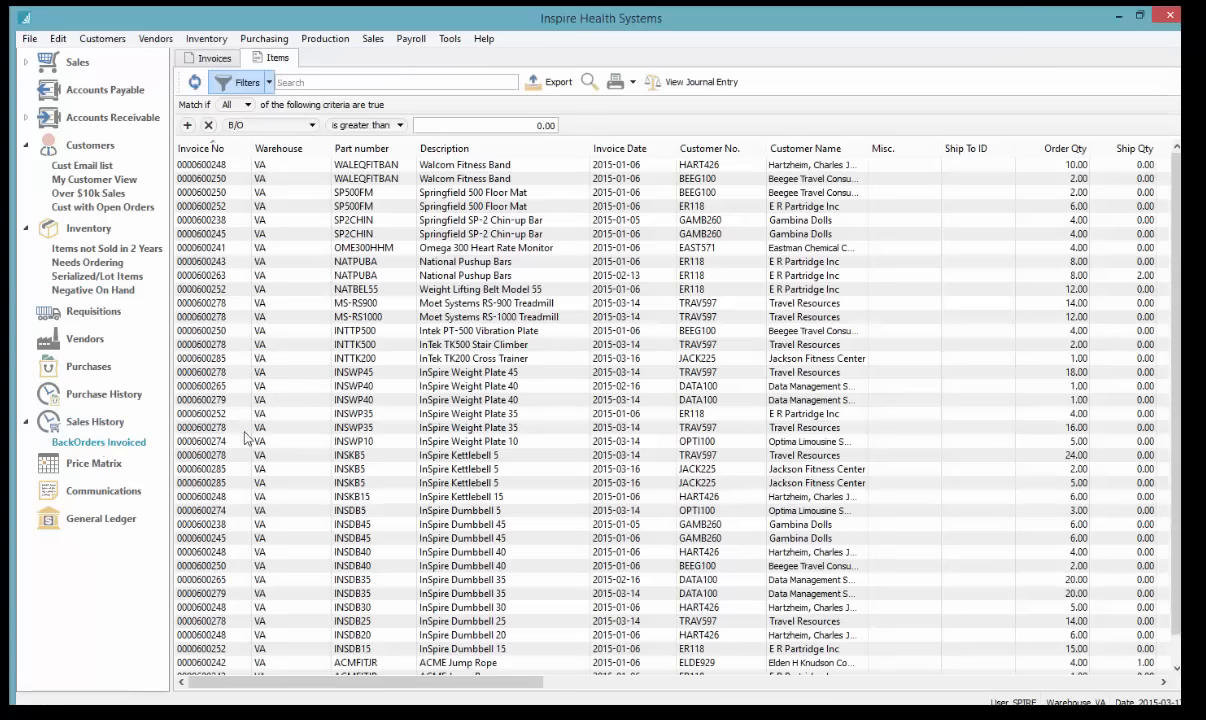
Sort the back-ordered invoice lines by invoice number and browse them
left_click(466, 178)
left_click(100, 440)
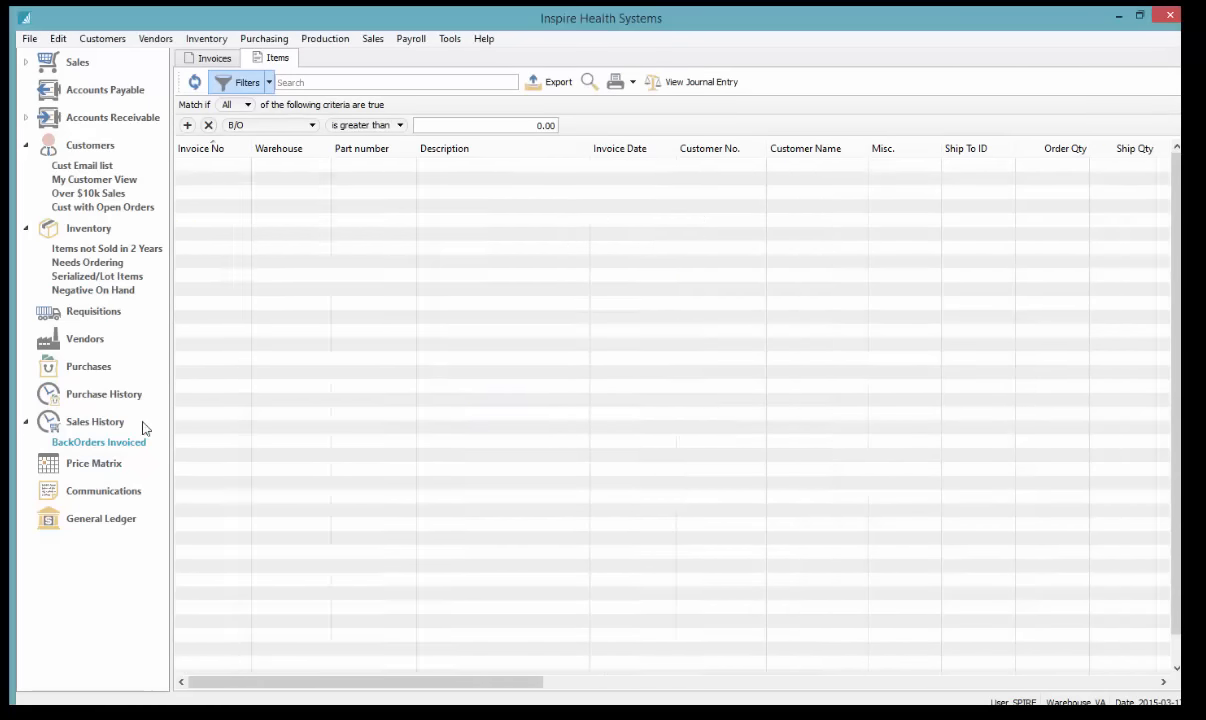
left_click(468, 207)
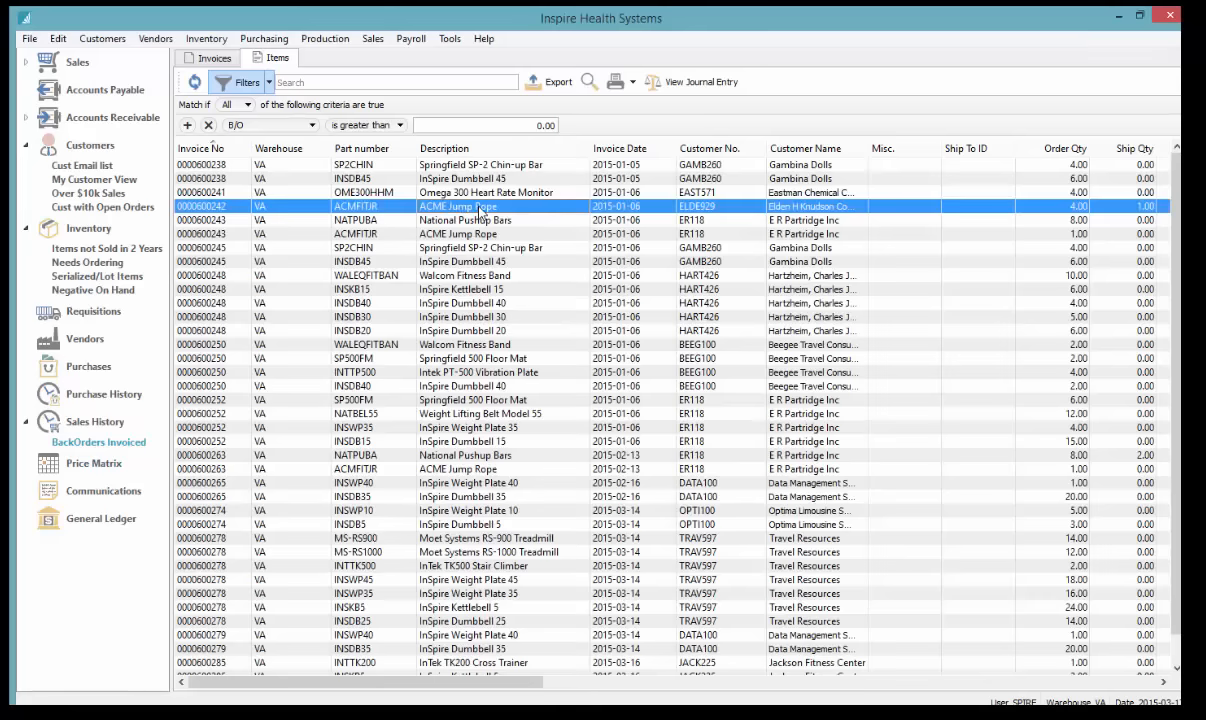
scroll(500, 238, "down", 1)
scroll(525, 305, "up", 1)
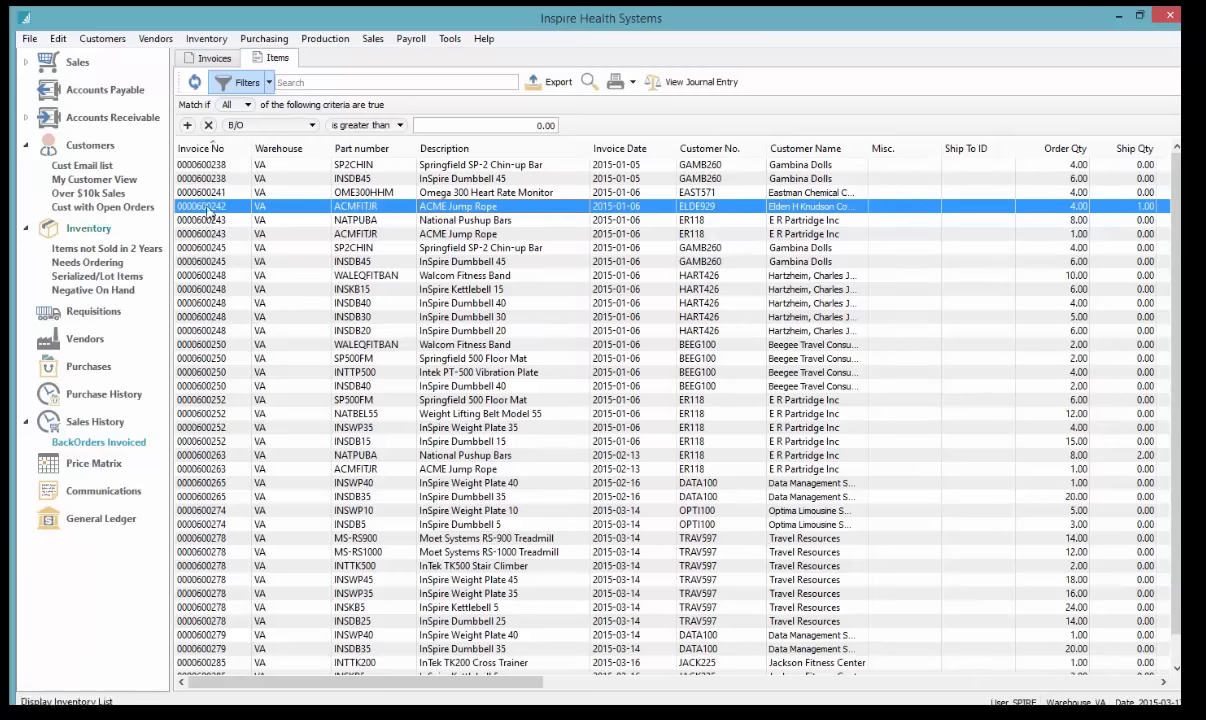
Collapse the Customers and Inventory groups in the navigation pane
left_click(26, 145)
left_click(25, 175)
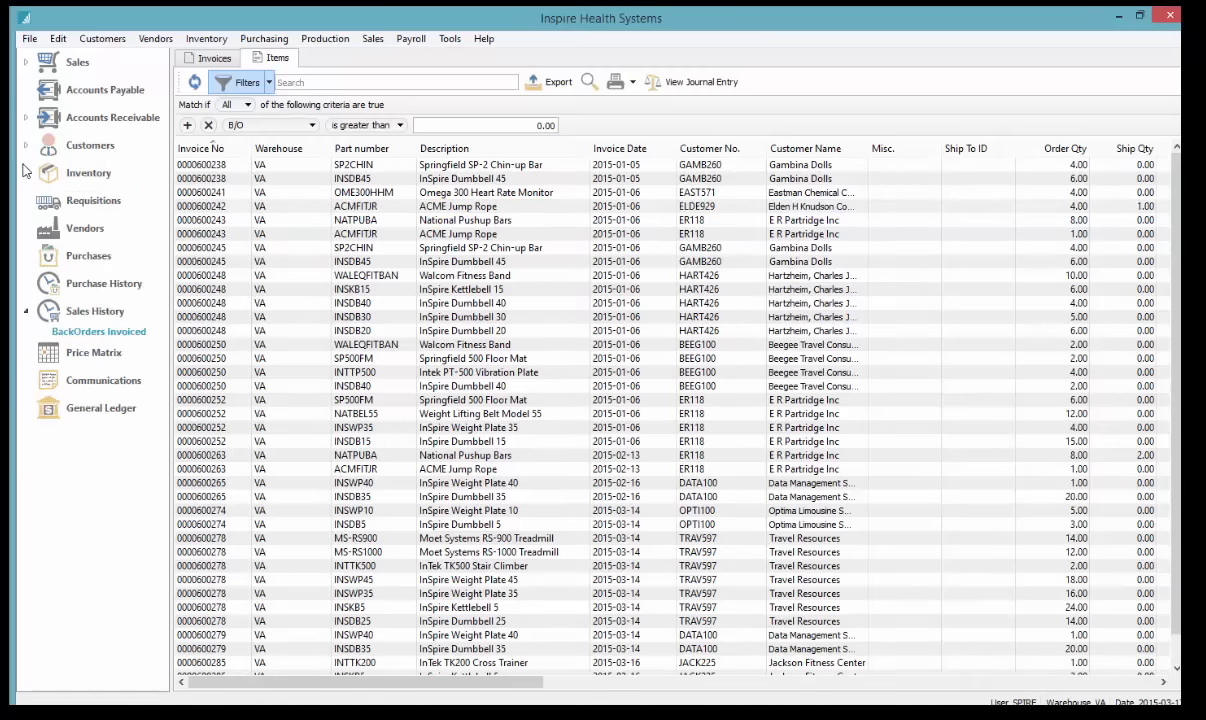
left_click(26, 175)
left_click(26, 175)
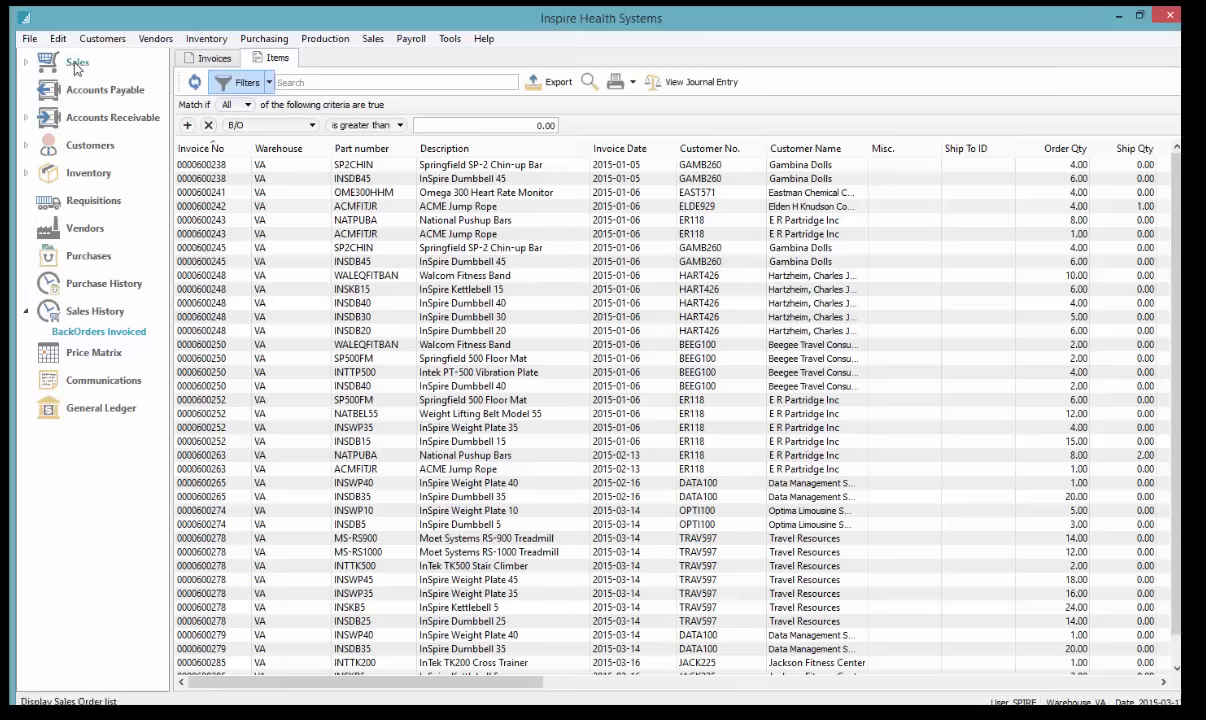
Find JACK225 in the customer list sorted by number, open it, and check its Billing and TORONTO addresses
left_click(88, 147)
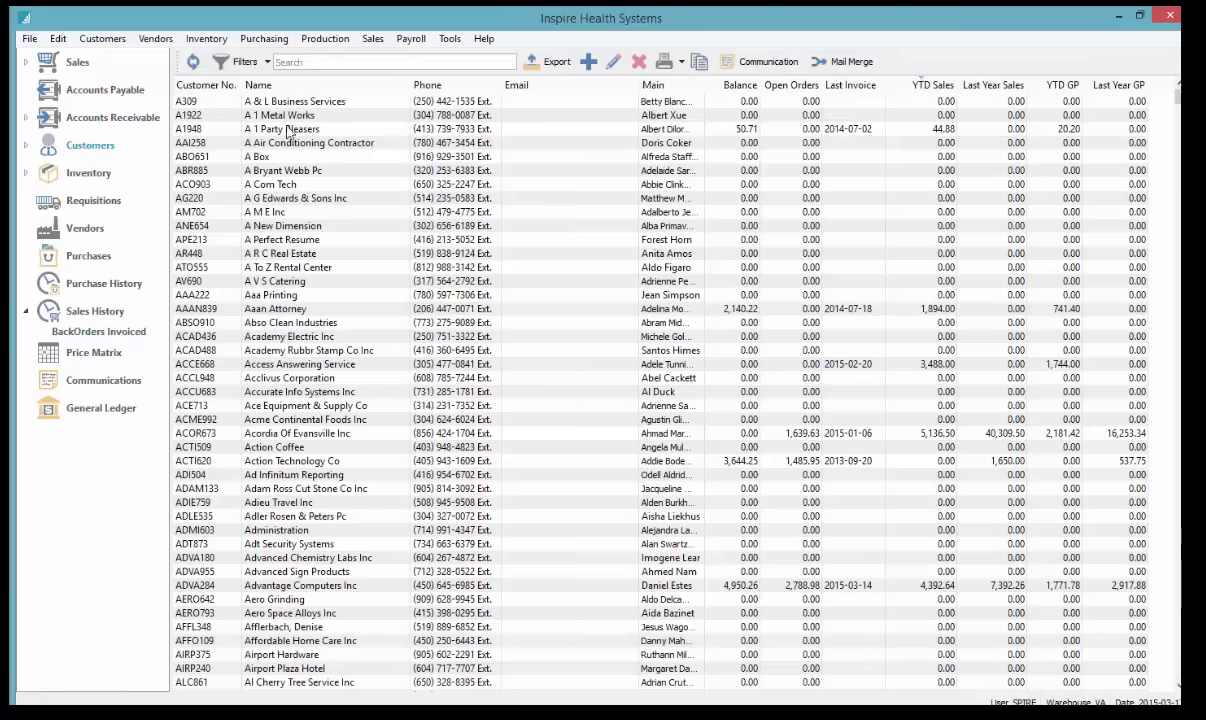
left_click(214, 88)
left_click(205, 101)
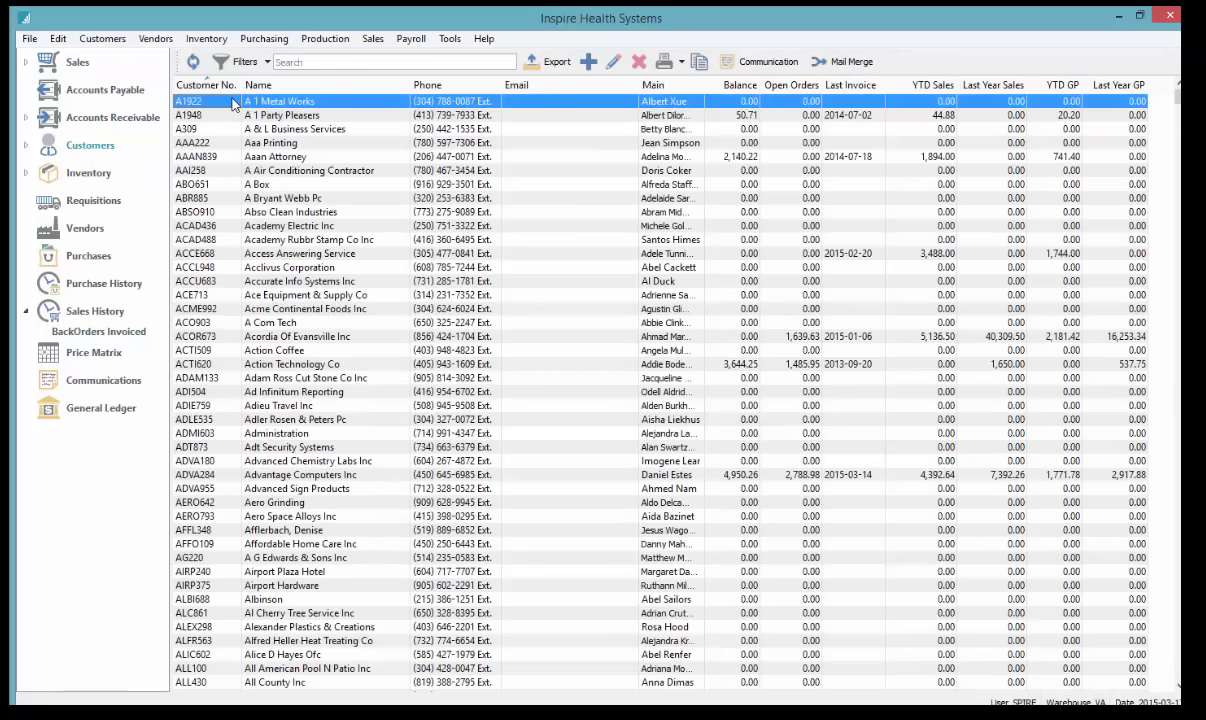
type("jack")
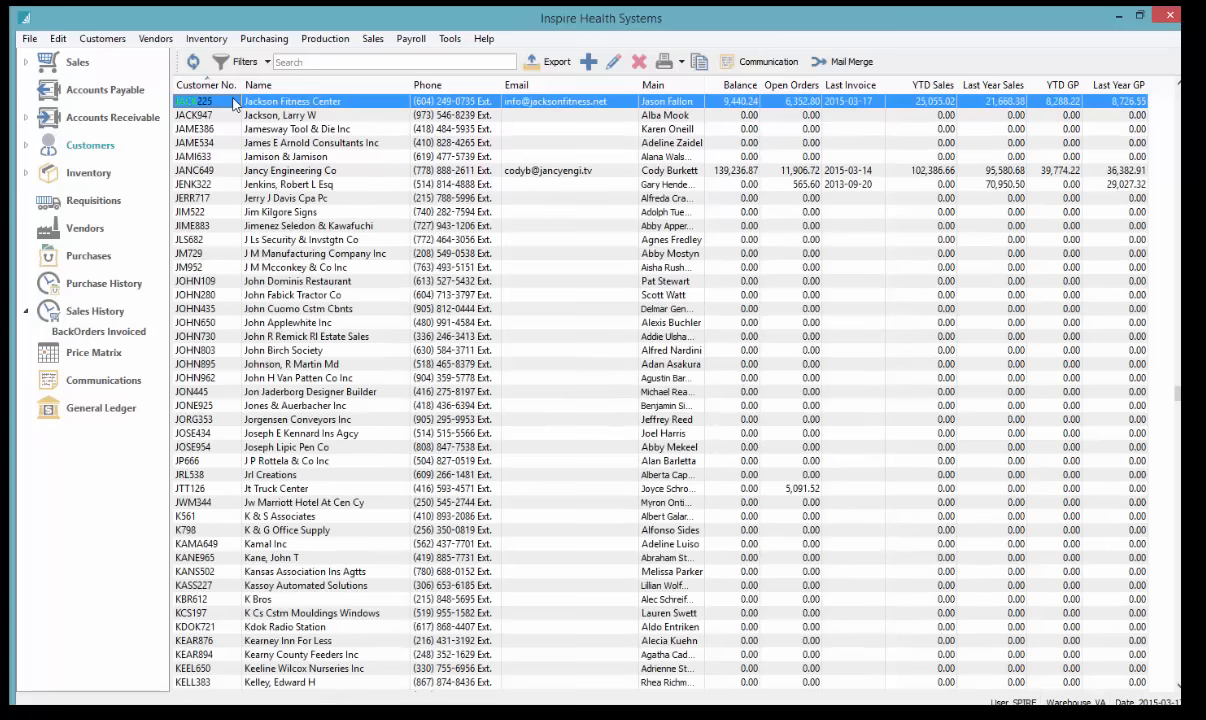
double_click(233, 104)
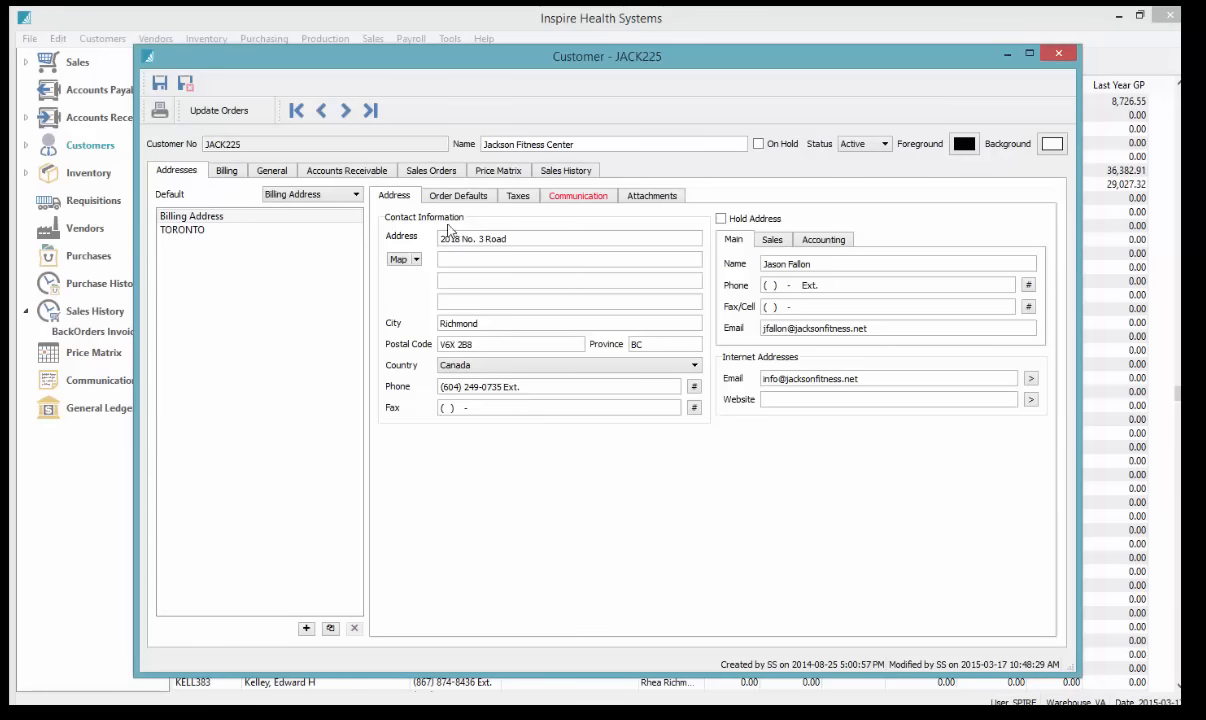
left_click(218, 232)
left_click(189, 218)
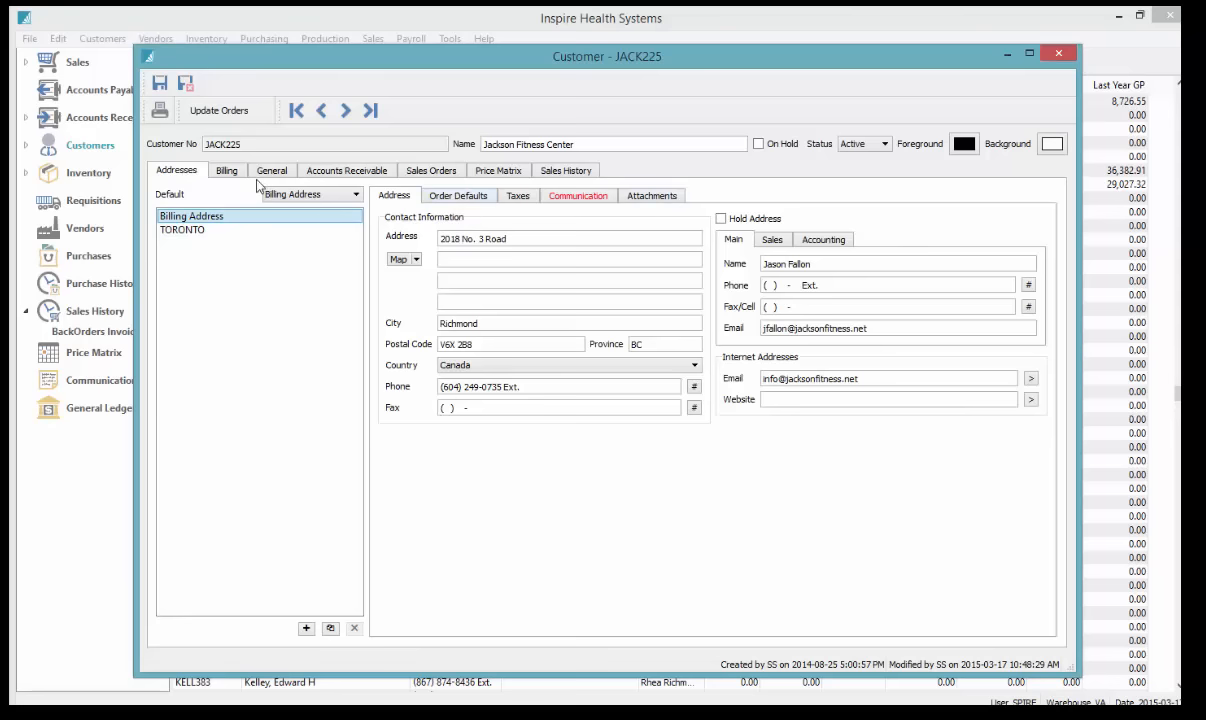
Show Jackson Fitness Center's item sales history sorted by part number and scroll through it
left_click(566, 172)
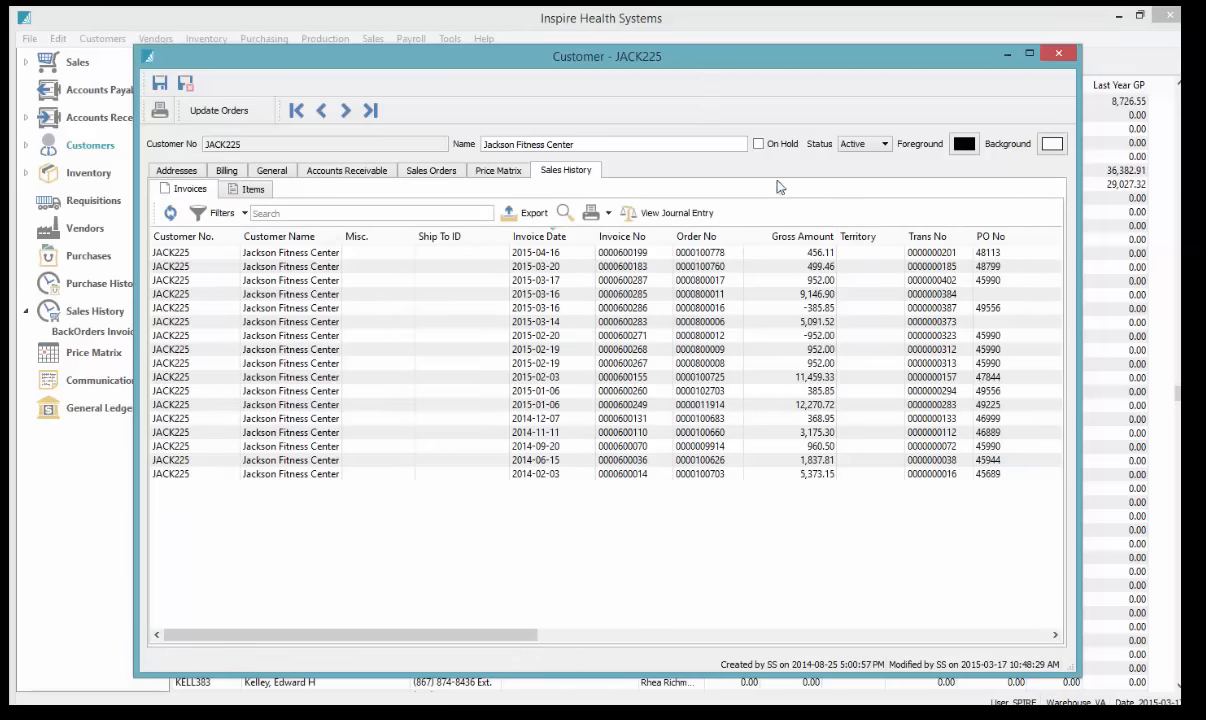
left_click(252, 189)
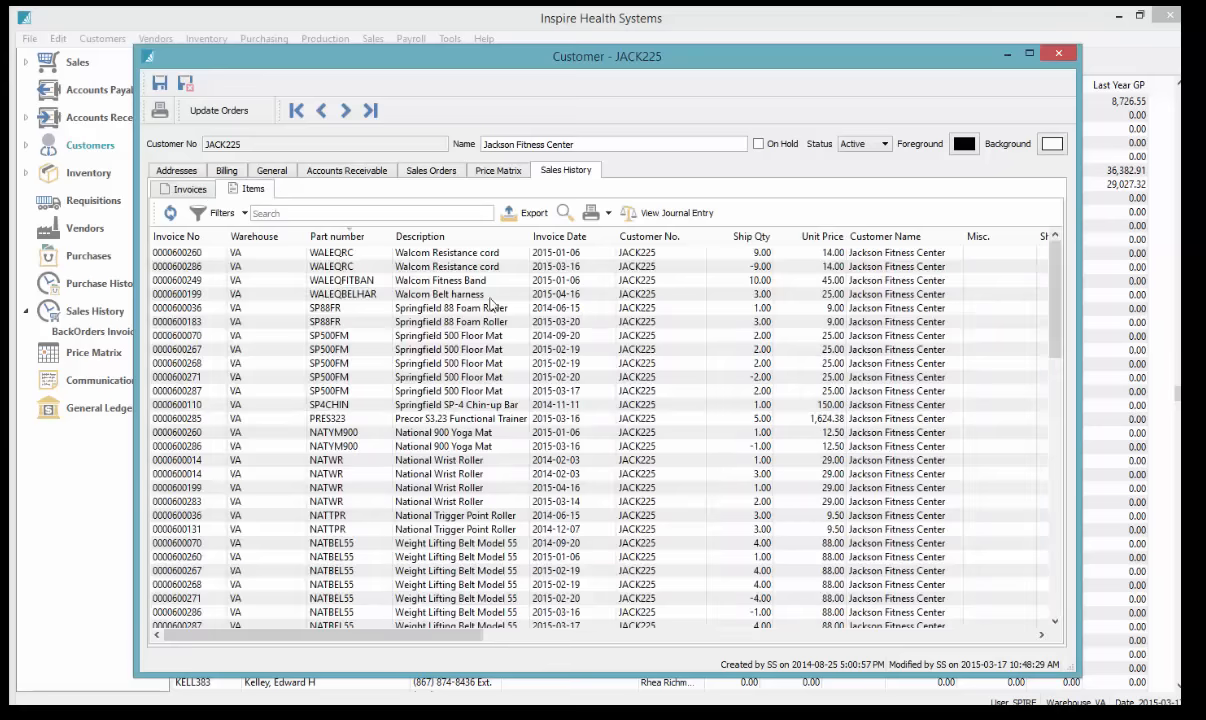
left_click(343, 237)
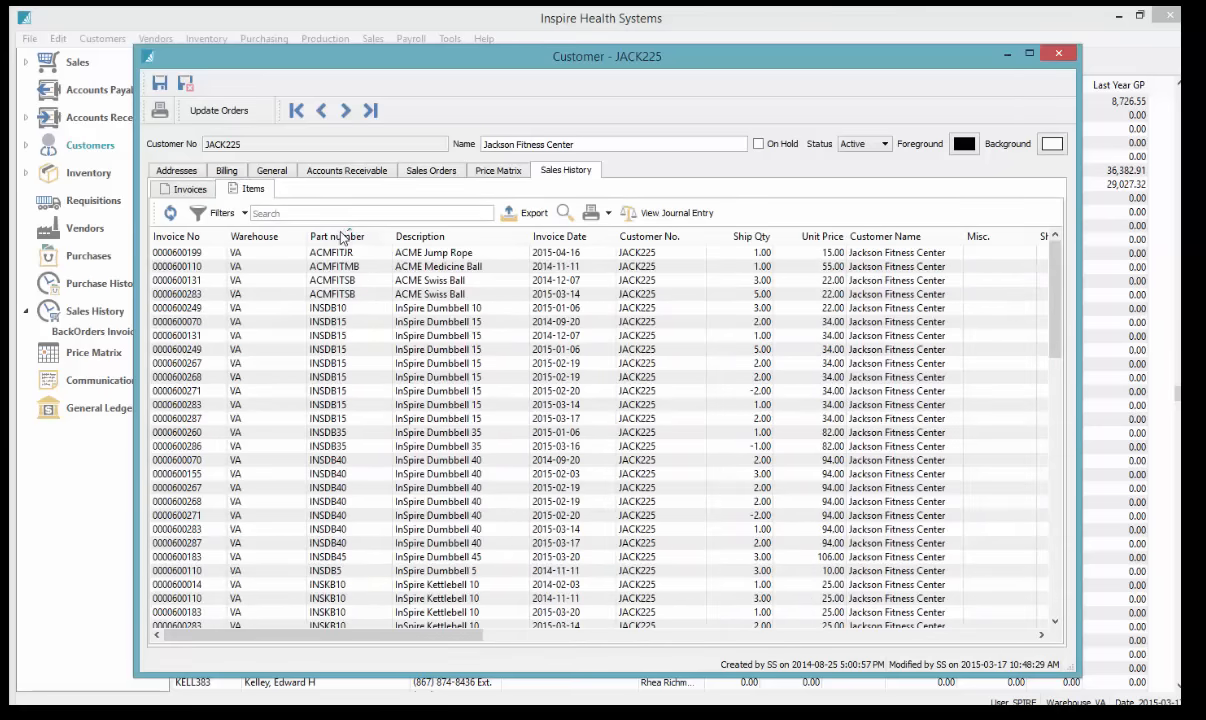
scroll(404, 512, "down", 5)
scroll(404, 512, "down", 4)
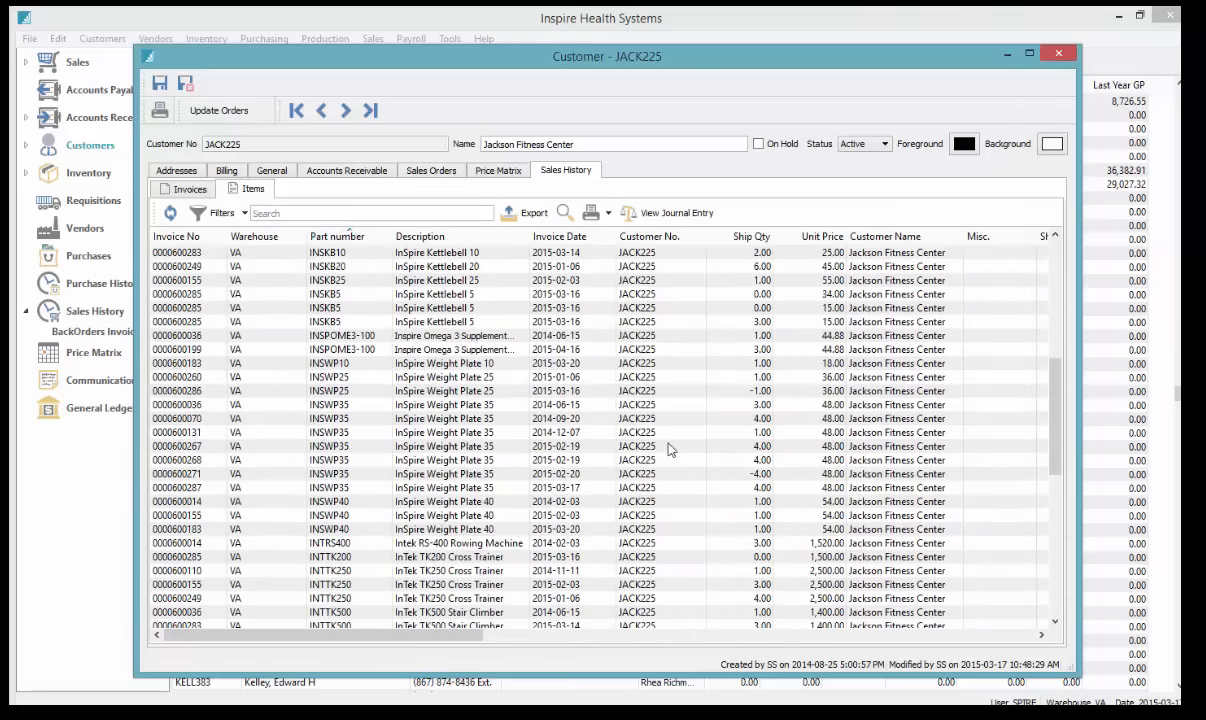
scroll(700, 298, "down", 3)
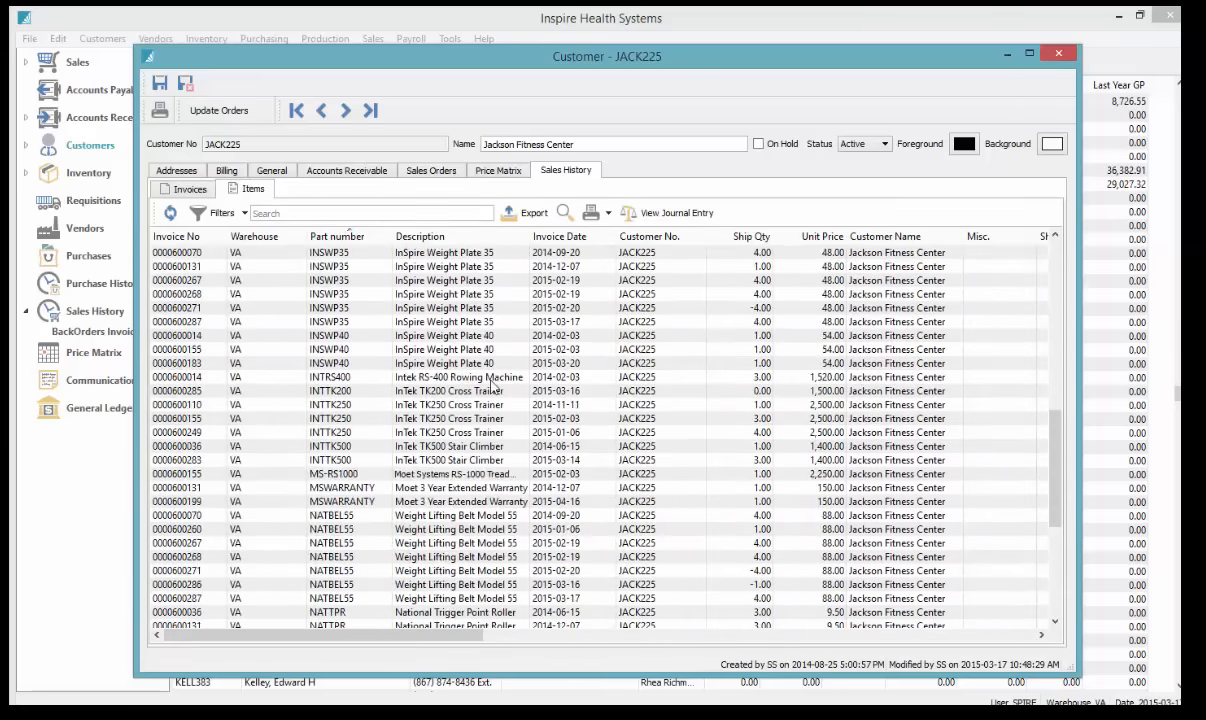
scroll(700, 298, "up", 10)
Go back to the invoice history, then bring up the customer's sales orders and quotes
left_click(184, 189)
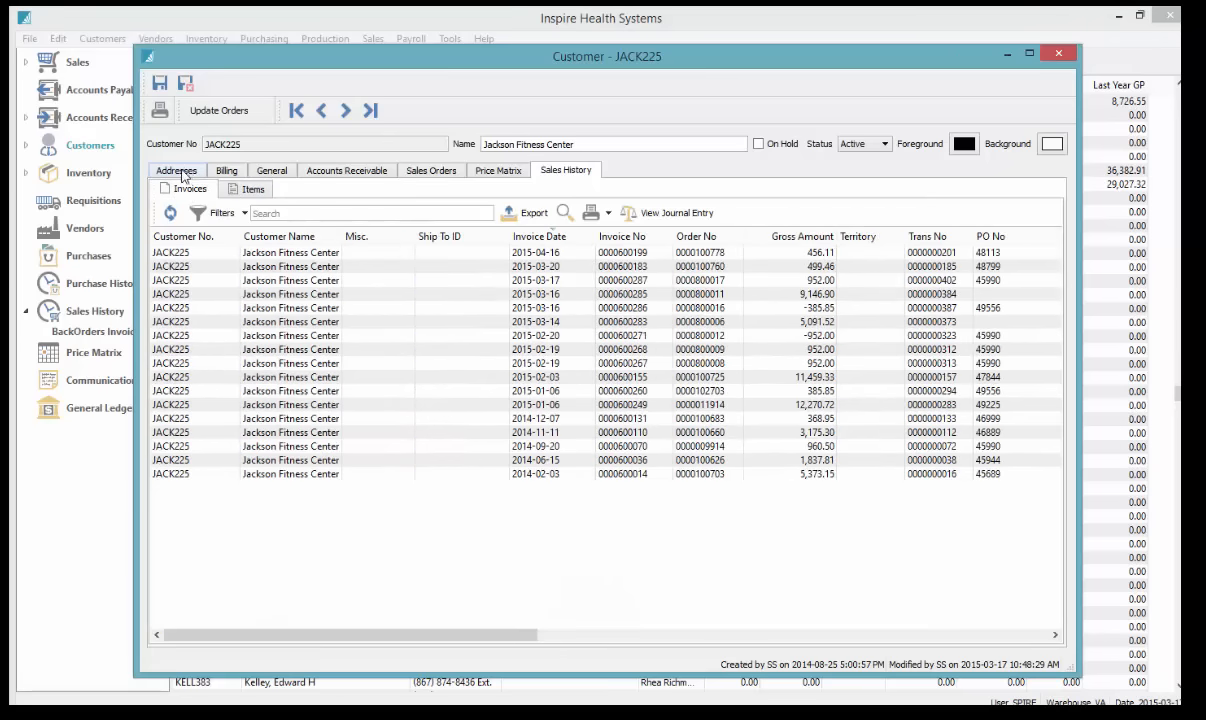
left_click(177, 171)
left_click(440, 172)
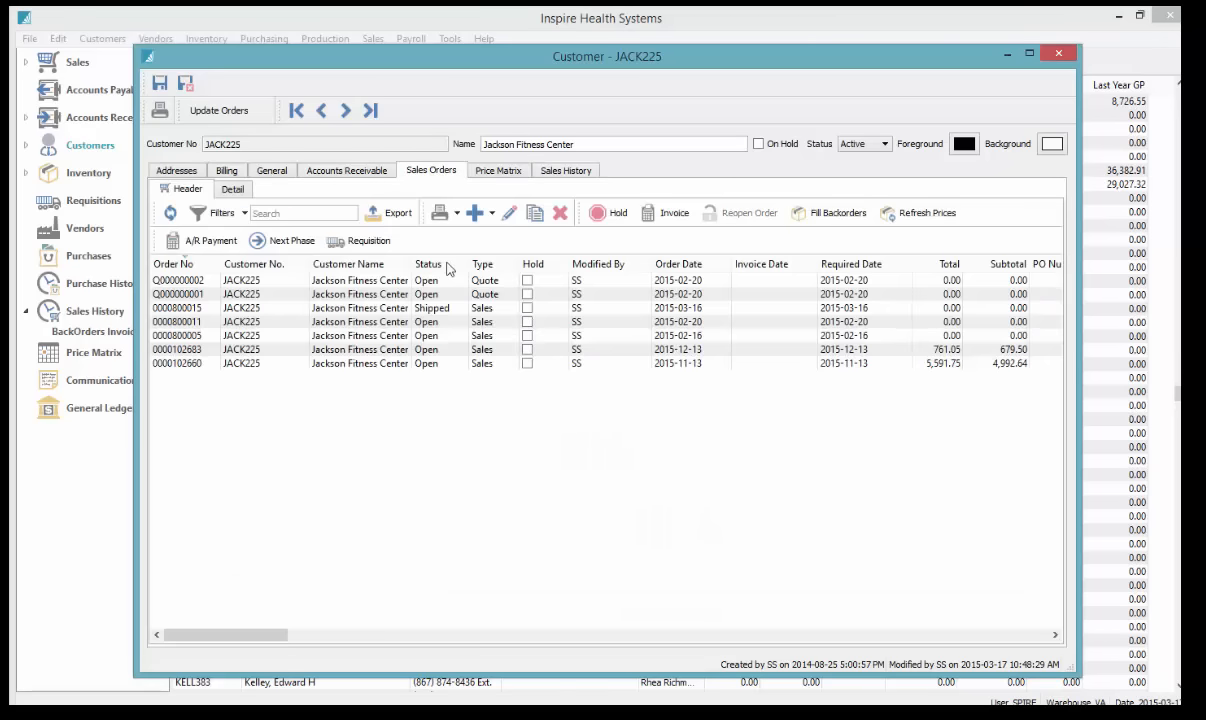
Open quote Q000000001 to review it, close it, then show the customer's receivable transactions
left_click(429, 296)
double_click(429, 296)
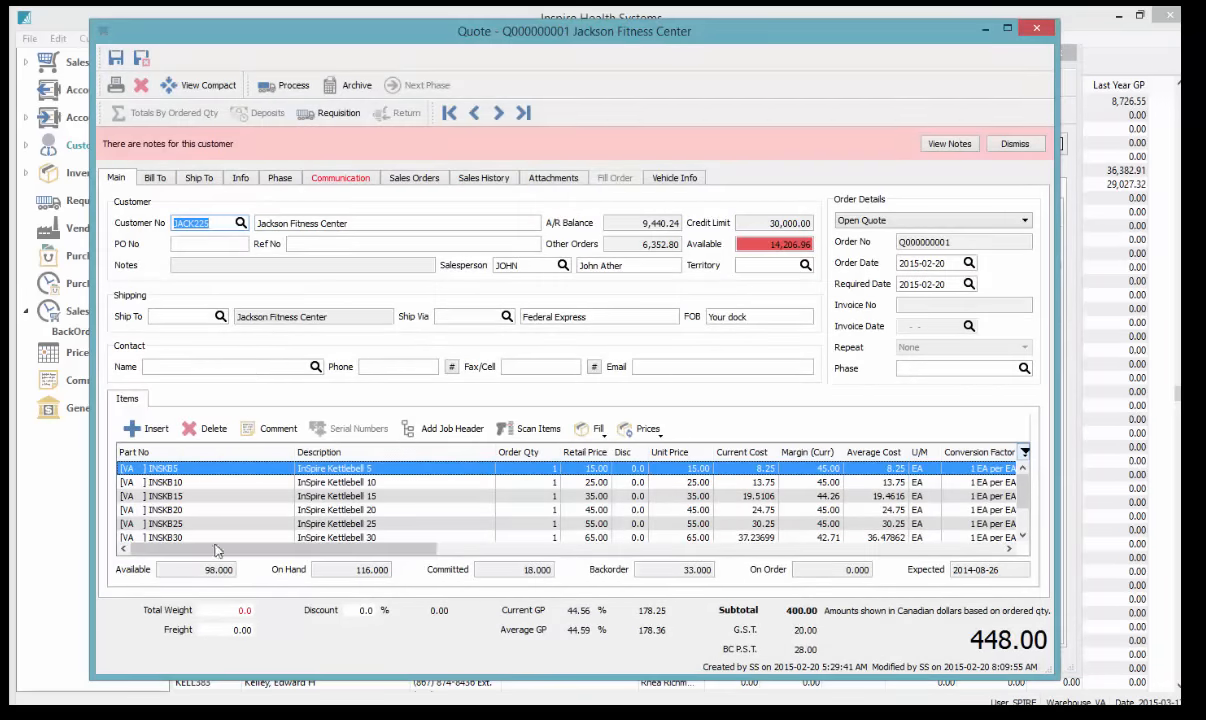
left_click(1036, 31)
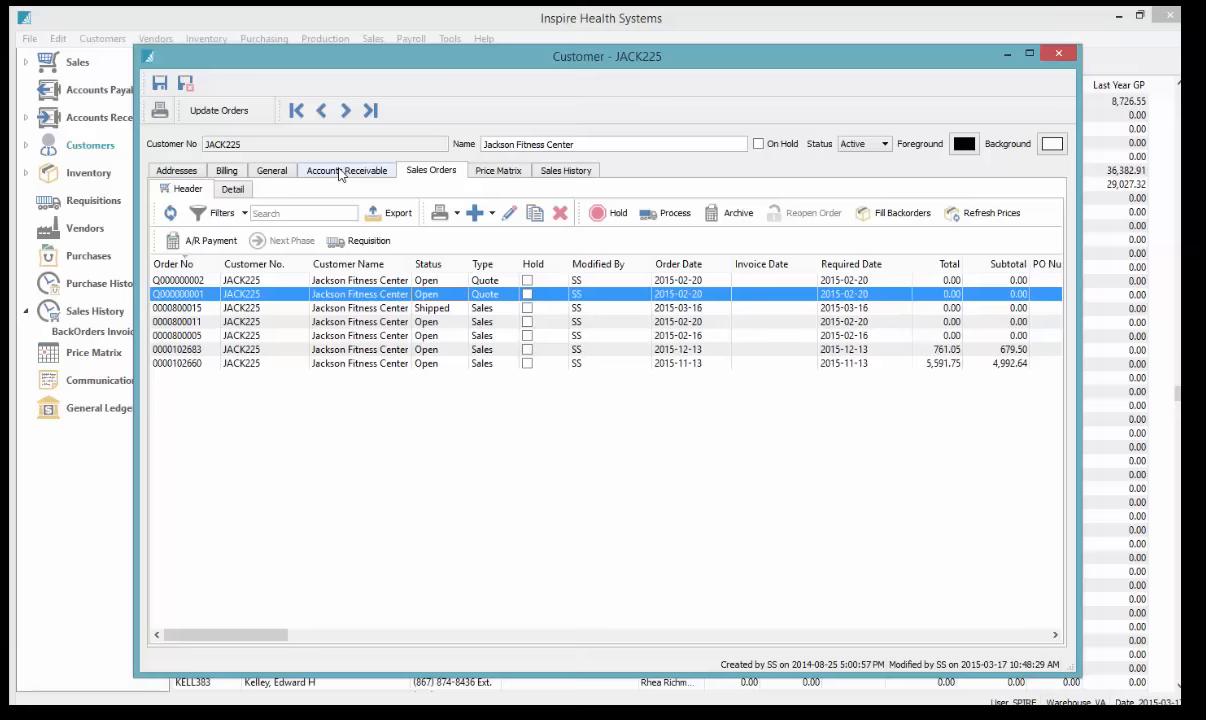
left_click(340, 171)
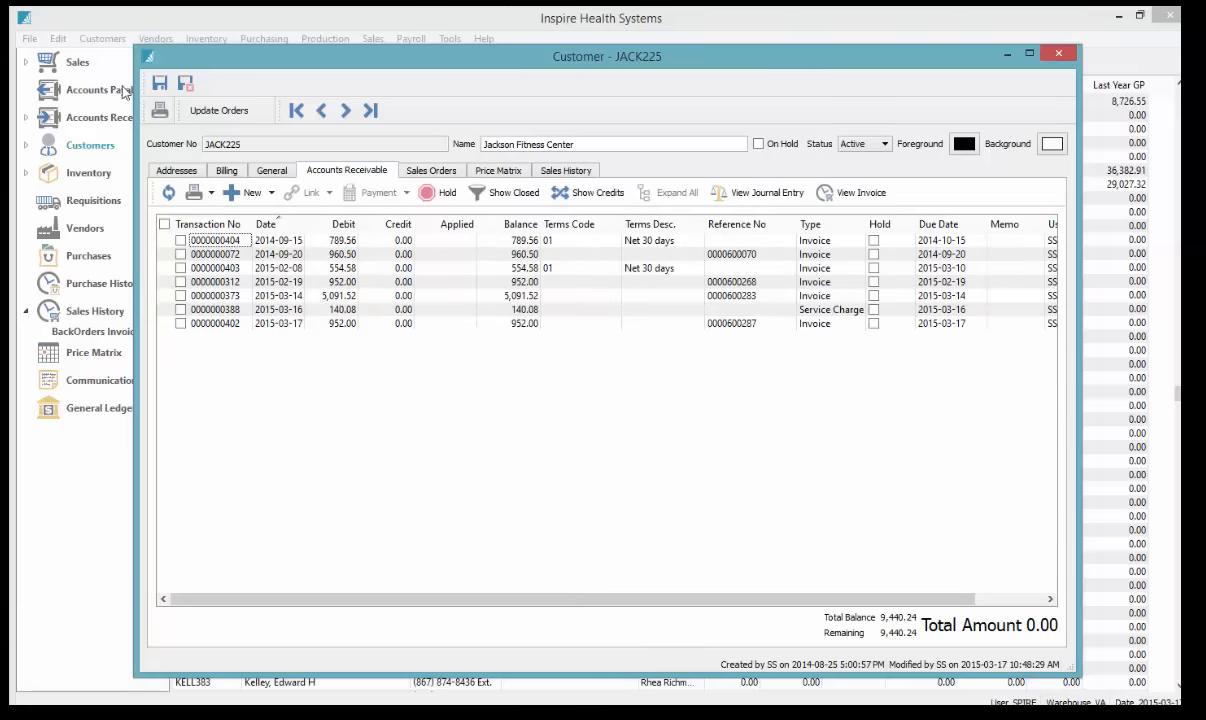
left_click(393, 268)
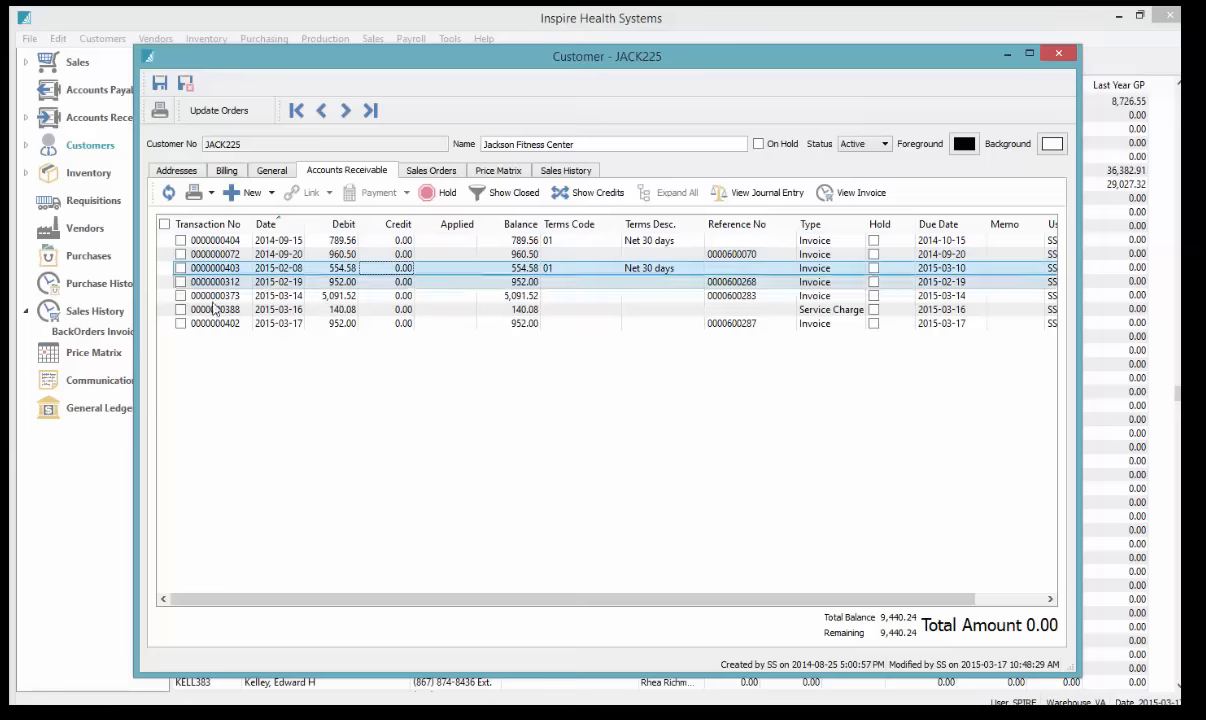
left_click(180, 309)
left_click(180, 282)
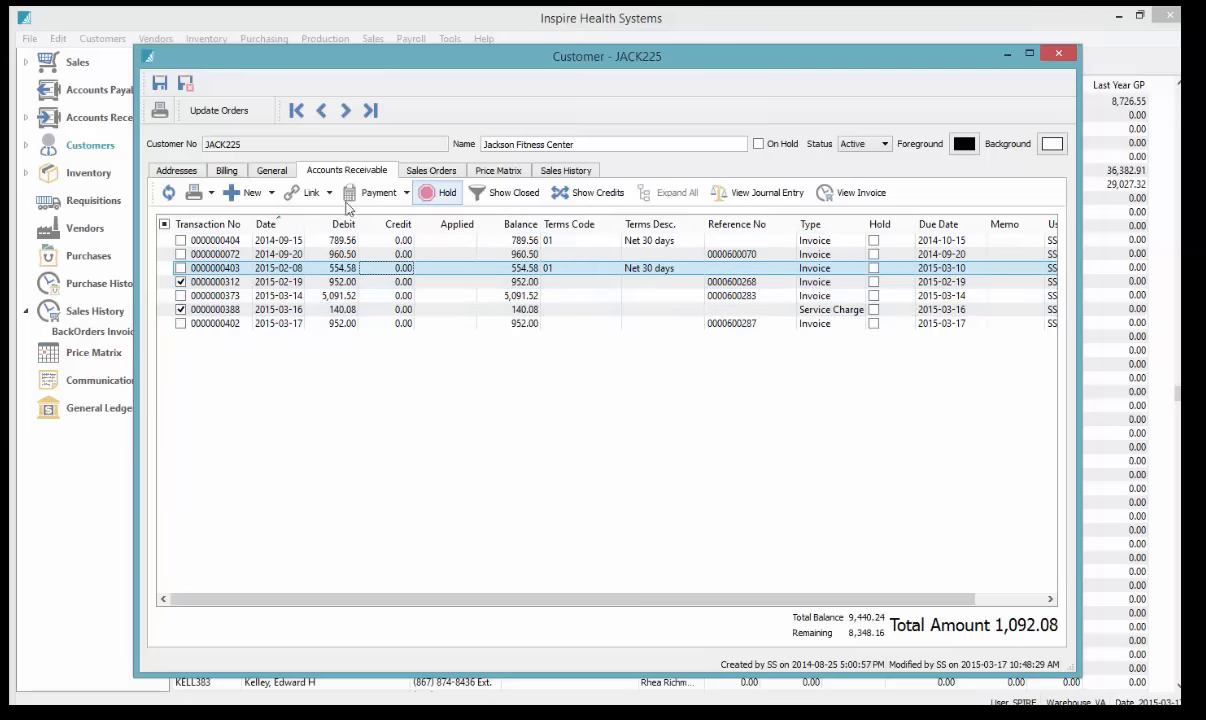
Read the 'Make sure no invoices over 60 days' communication note, then close the customer record
left_click(177, 172)
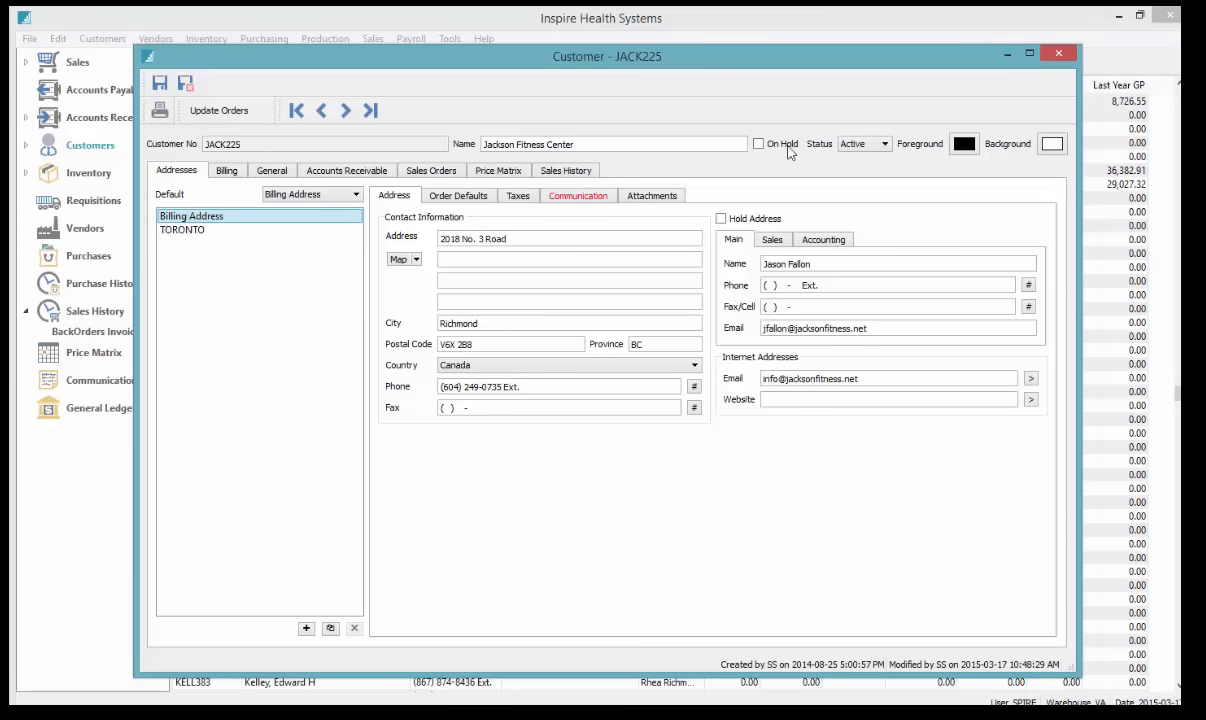
left_click(584, 199)
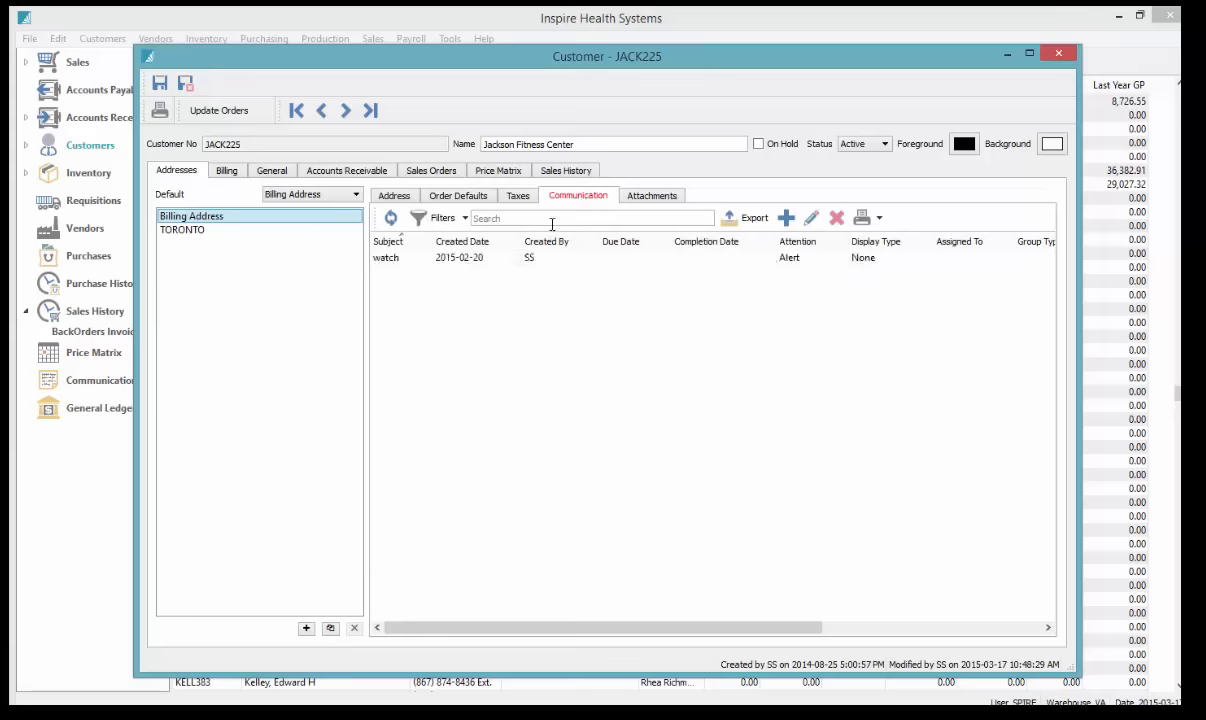
double_click(492, 260)
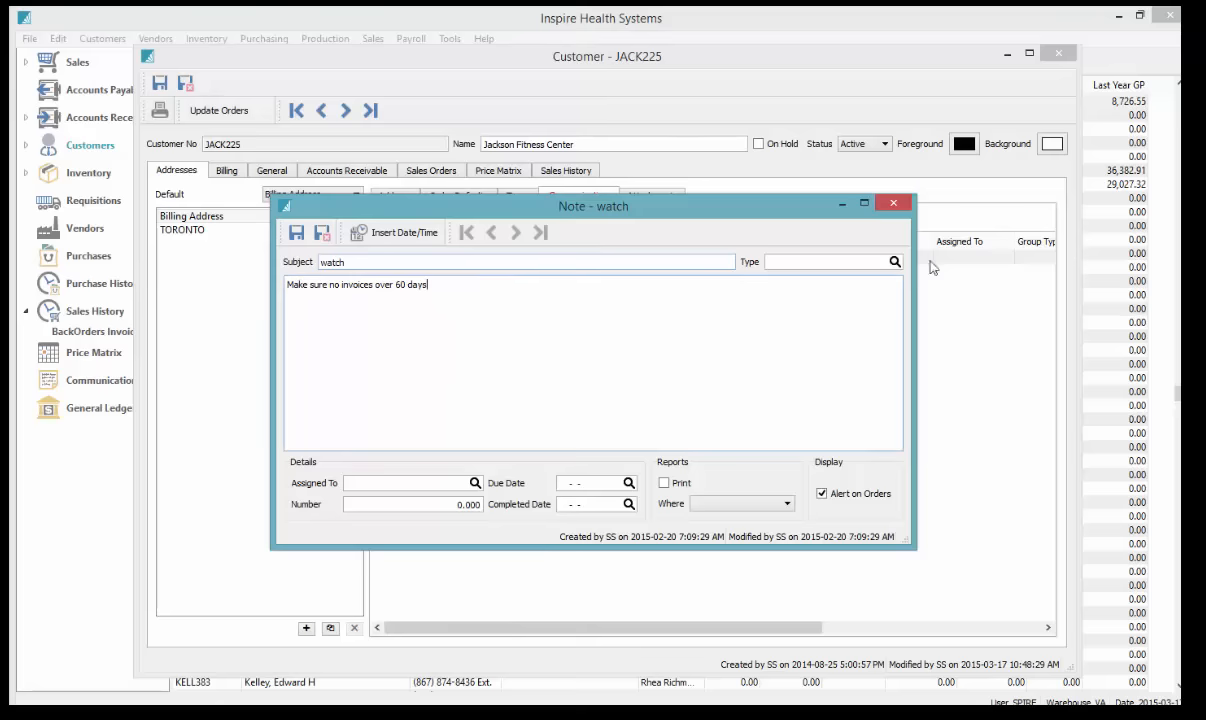
left_click(893, 205)
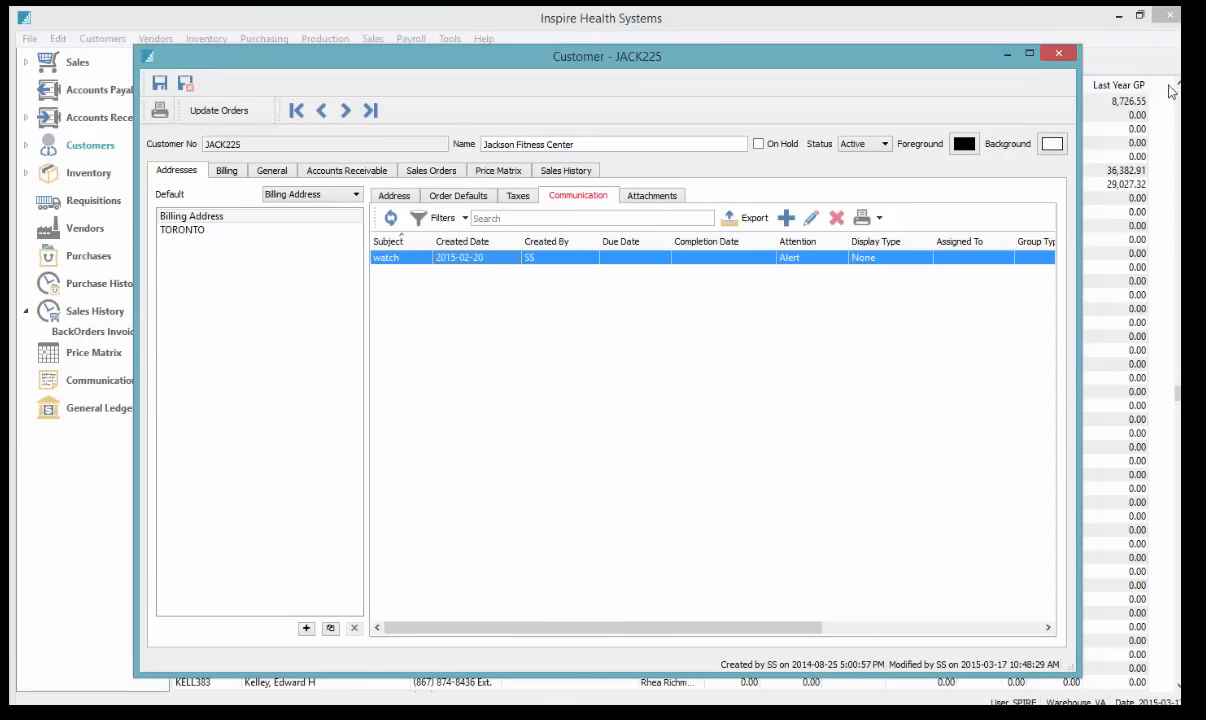
left_click(1058, 53)
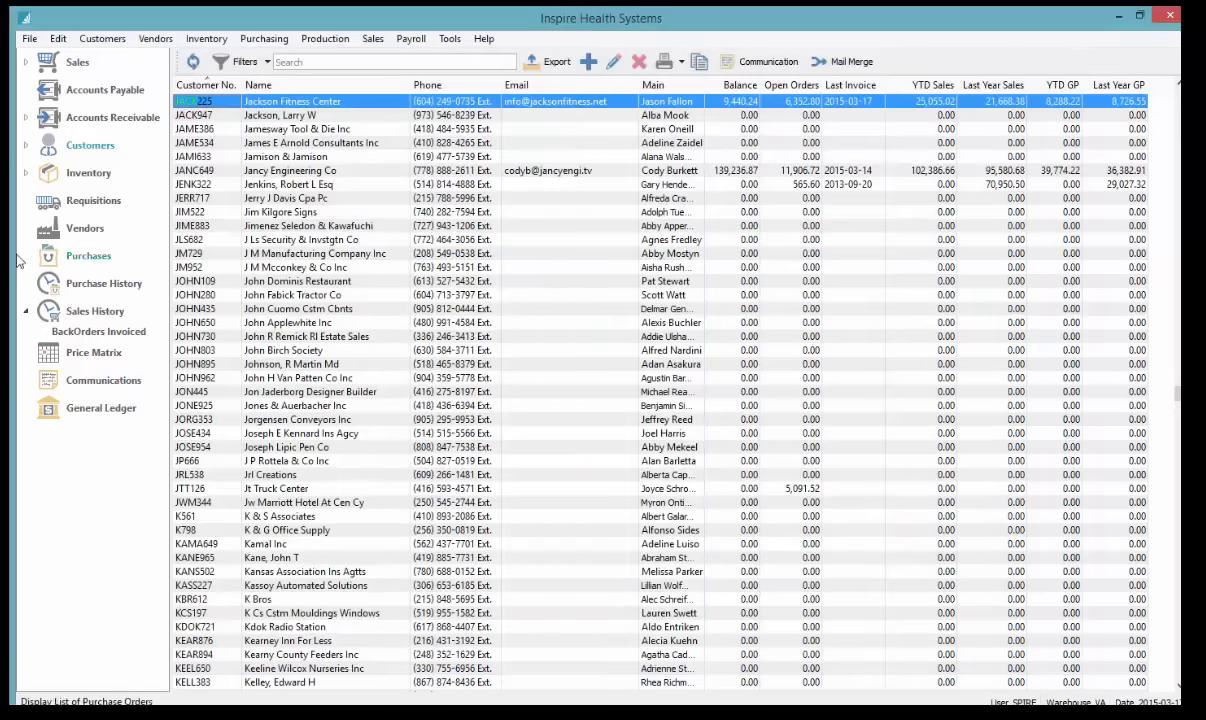
Sort the inventory list by part number, select parts such as AbMat, and scroll right to margins and yearly sales
left_click(88, 172)
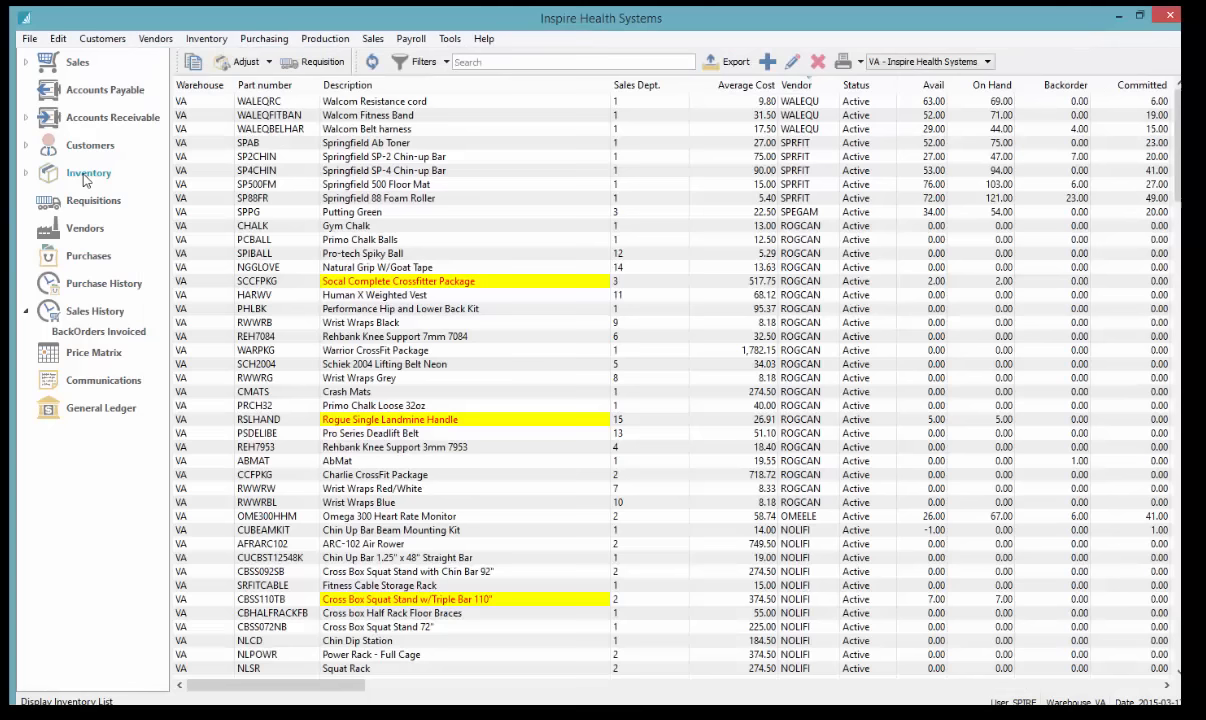
left_click(259, 88)
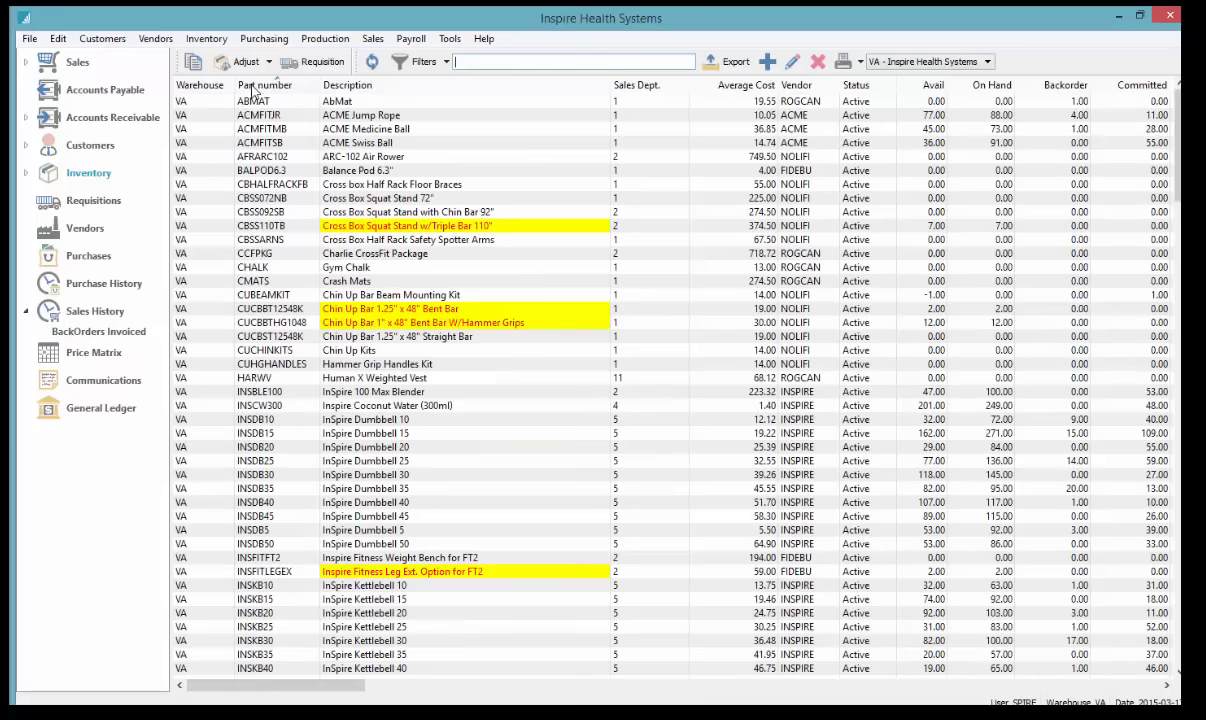
left_click(387, 338)
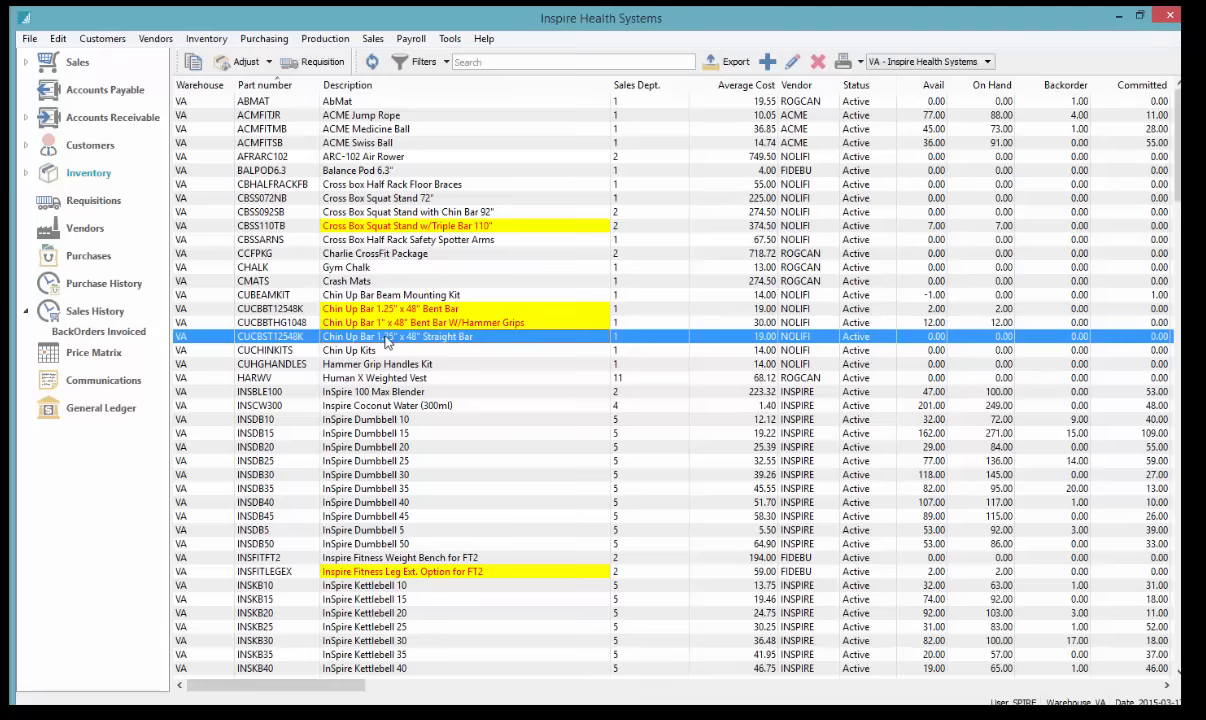
left_click(518, 62)
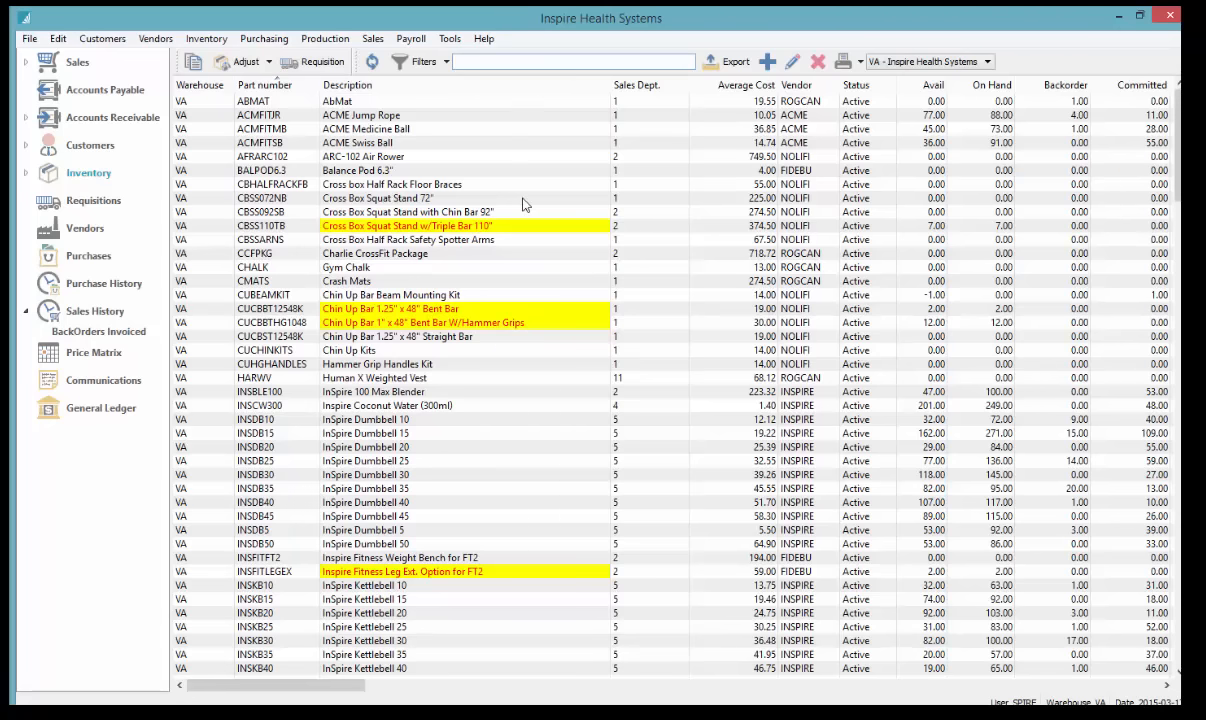
left_click(461, 156)
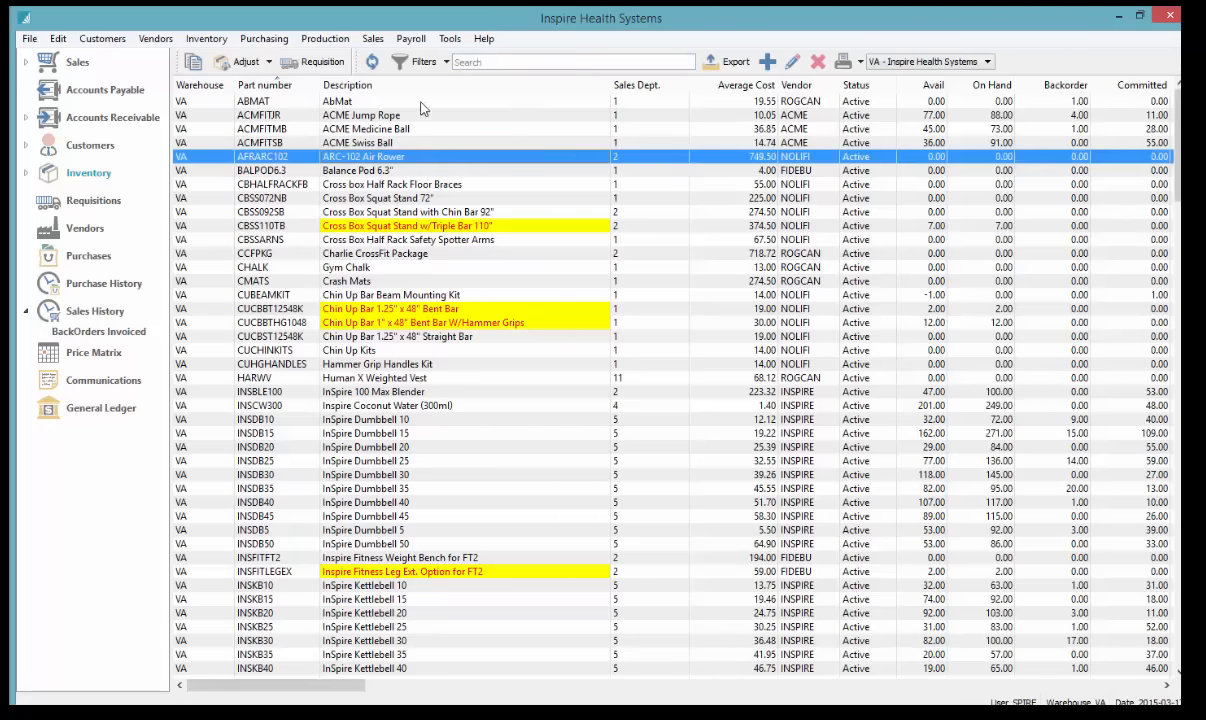
left_click(258, 101)
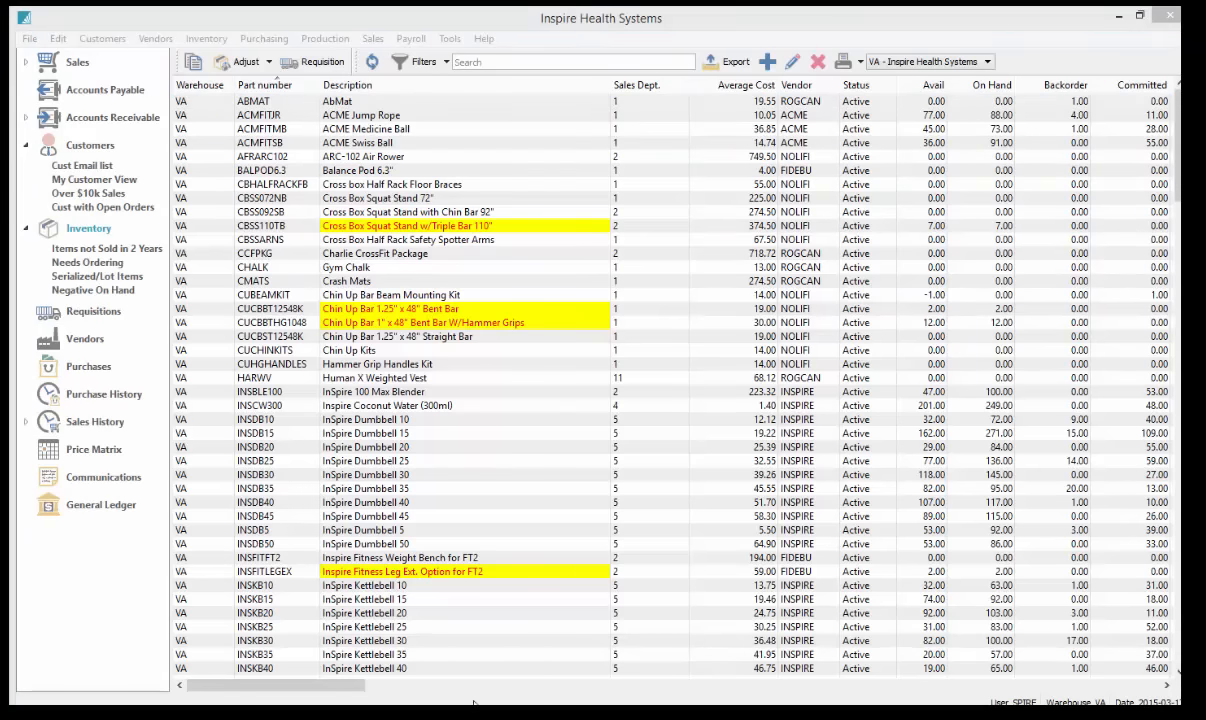
left_click_drag(355, 684, 938, 680)
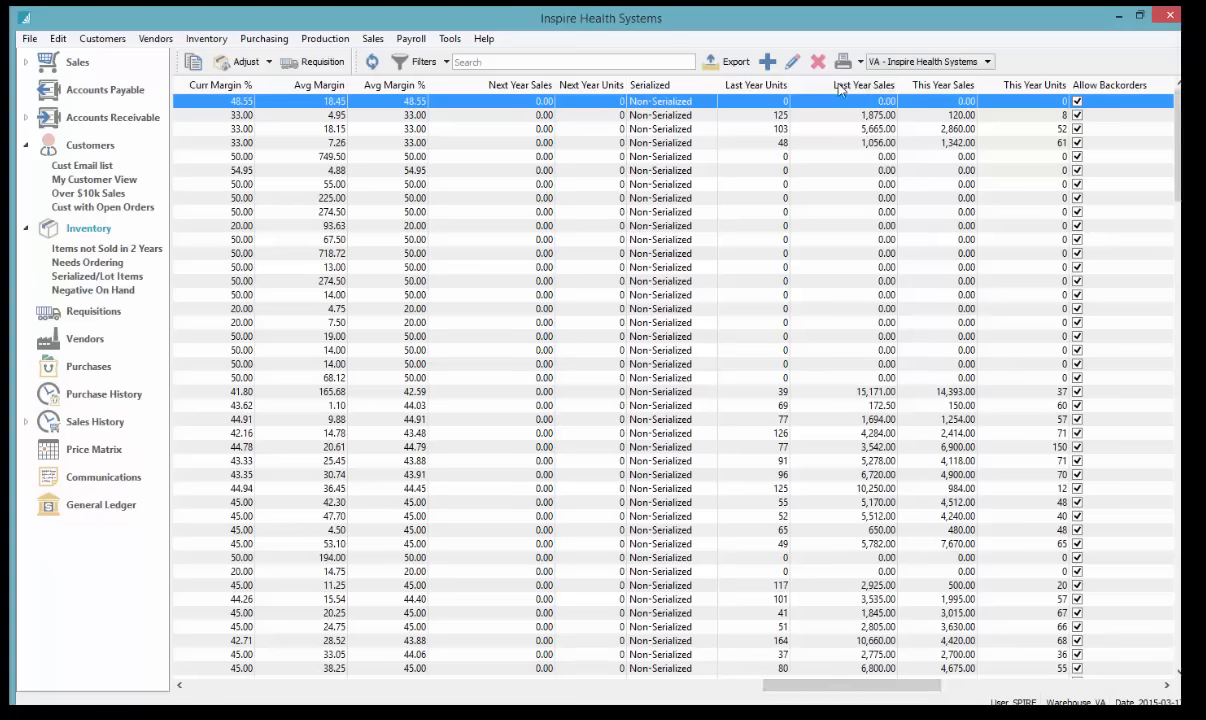
Sort inventory by This Year Sales, highest first, and review the MS-RS1000 treadmill's sales history and open orders
left_click(930, 88)
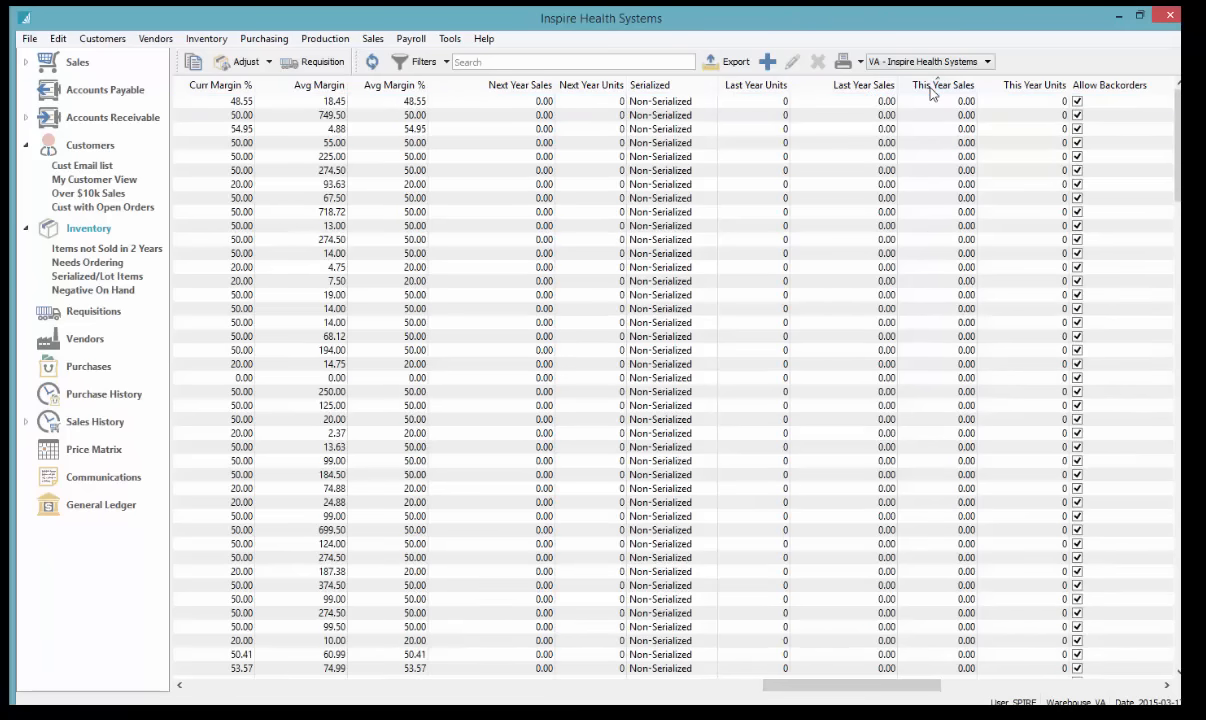
double_click(927, 102)
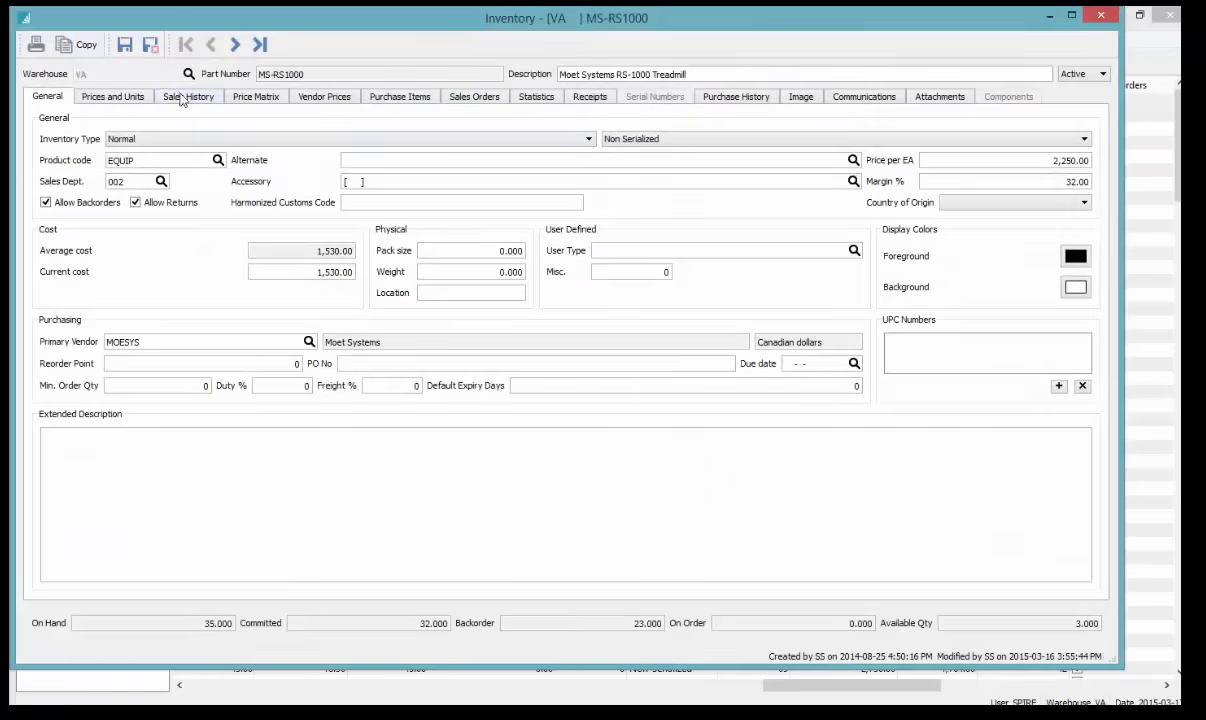
left_click(173, 95)
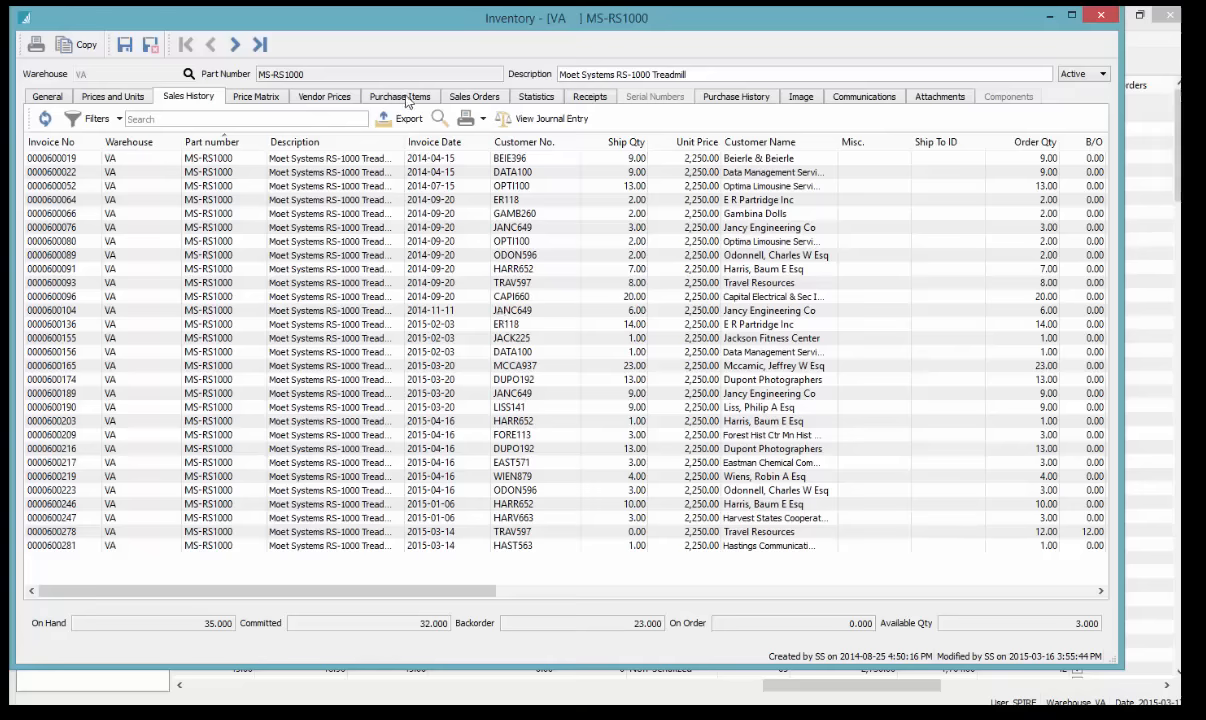
left_click(444, 97)
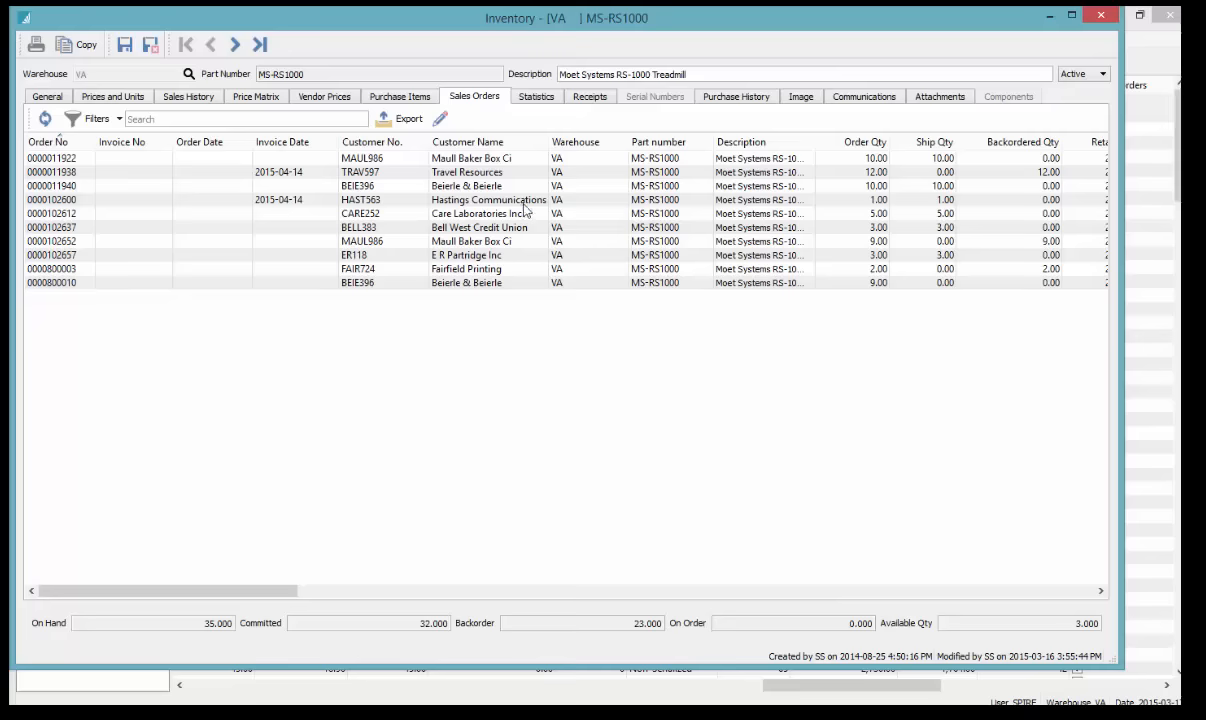
left_click(1101, 16)
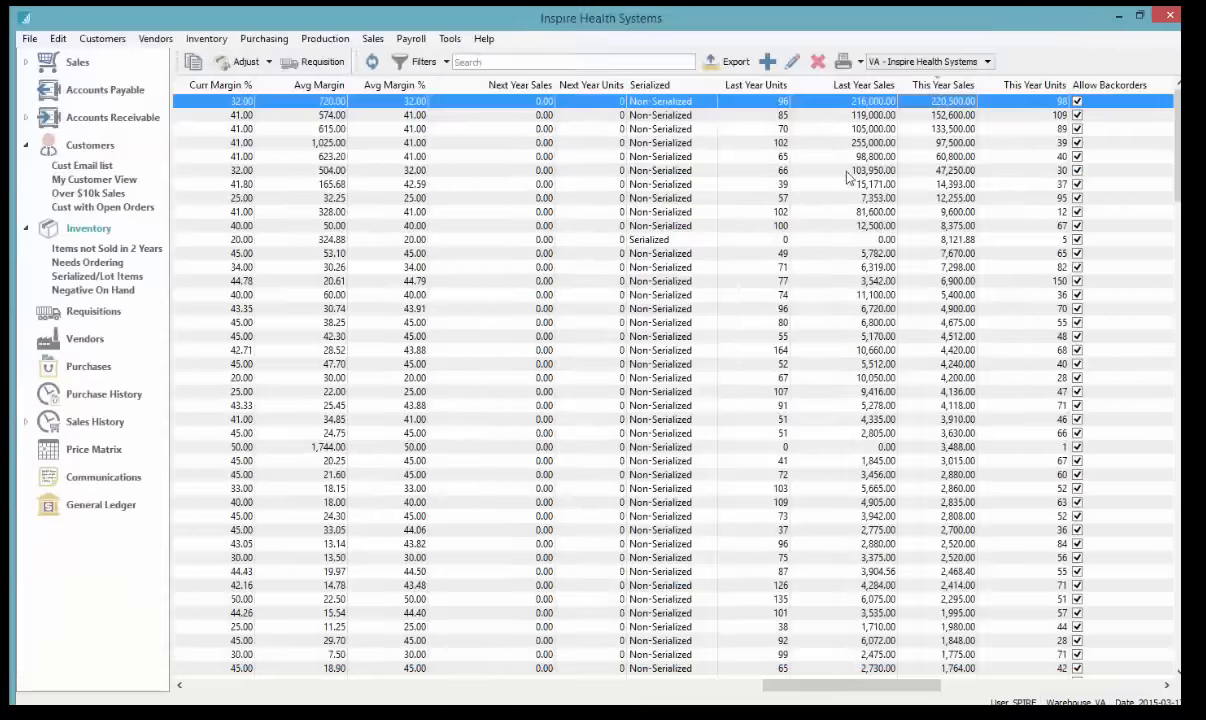
Open the sales order list, sort it by customer name, and select the four Beierle & Beierle orders
left_click(268, 185)
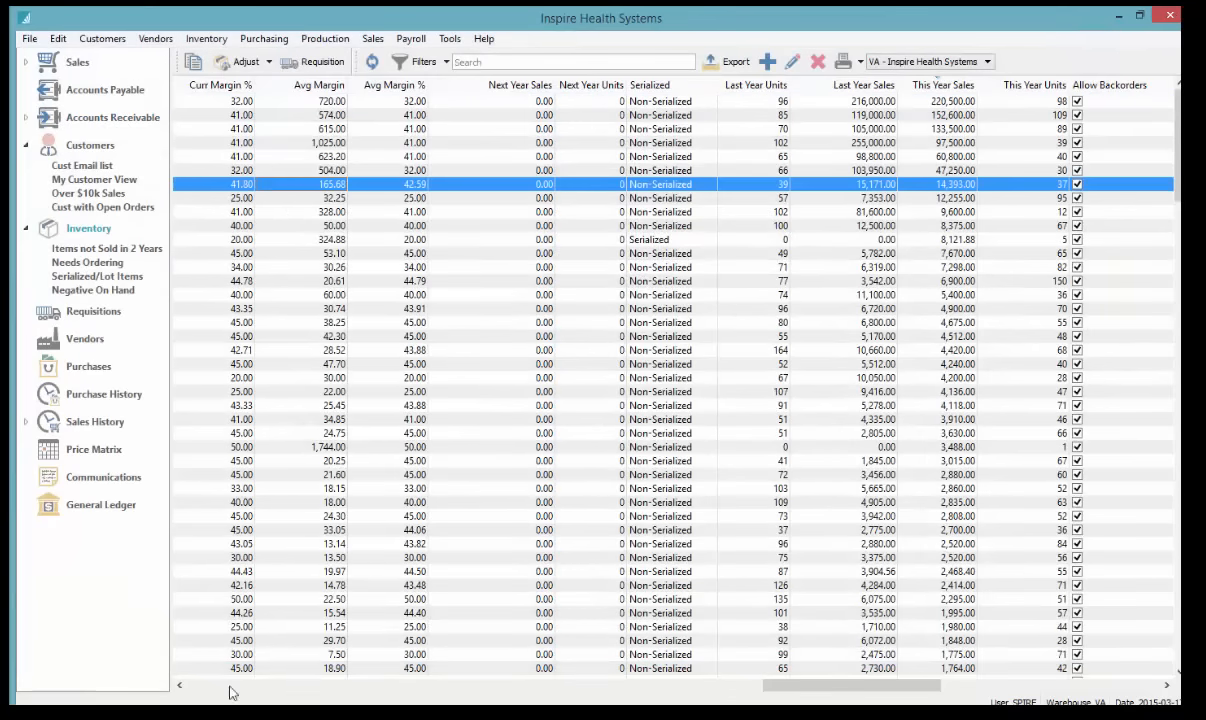
scroll(190, 687, "left", 10)
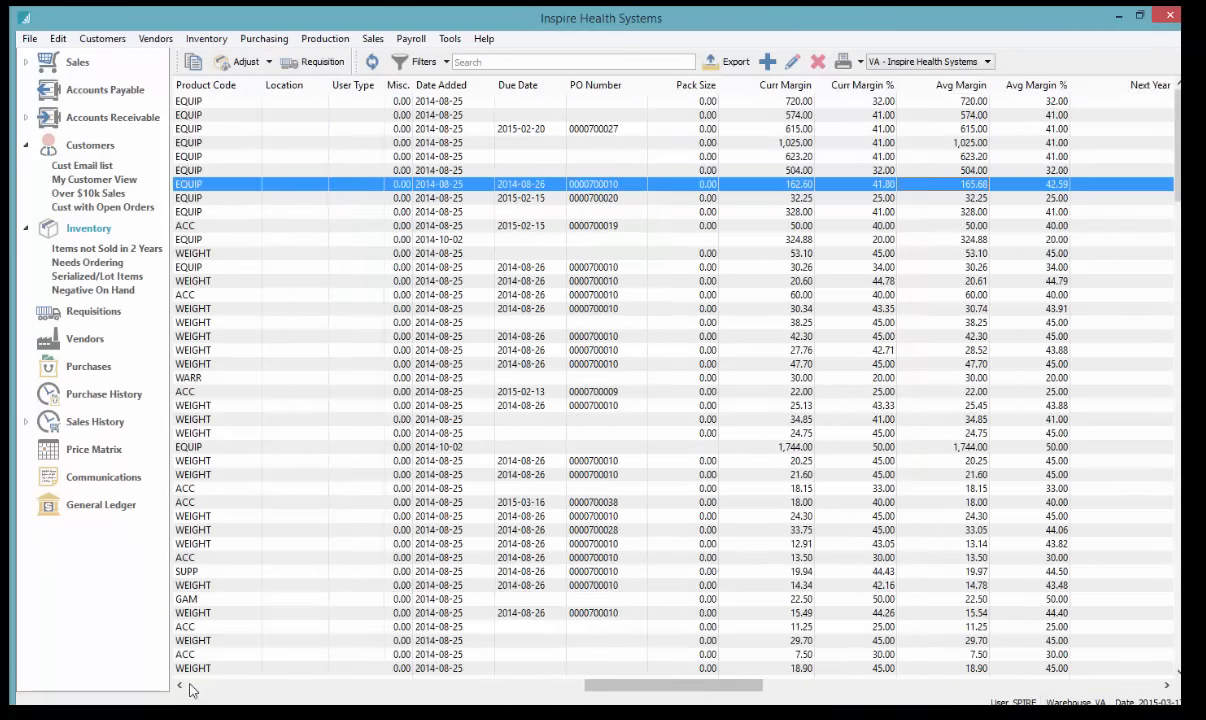
left_click(77, 64)
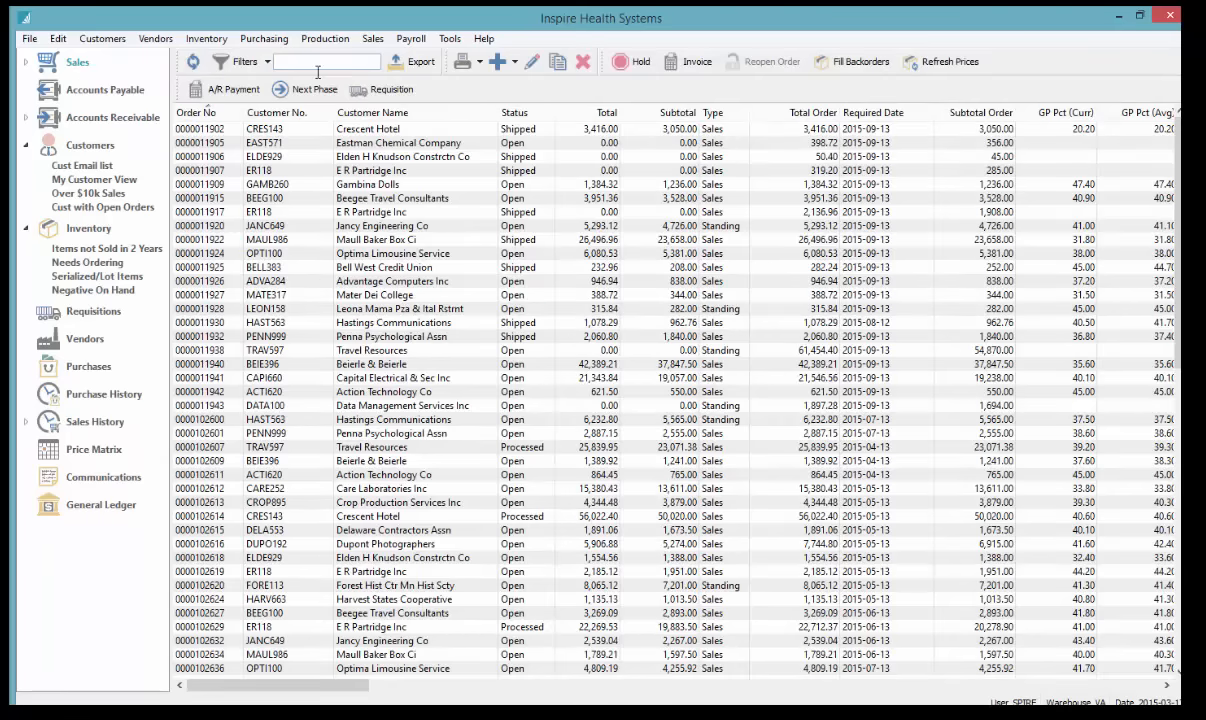
left_click(294, 113)
left_click(378, 114)
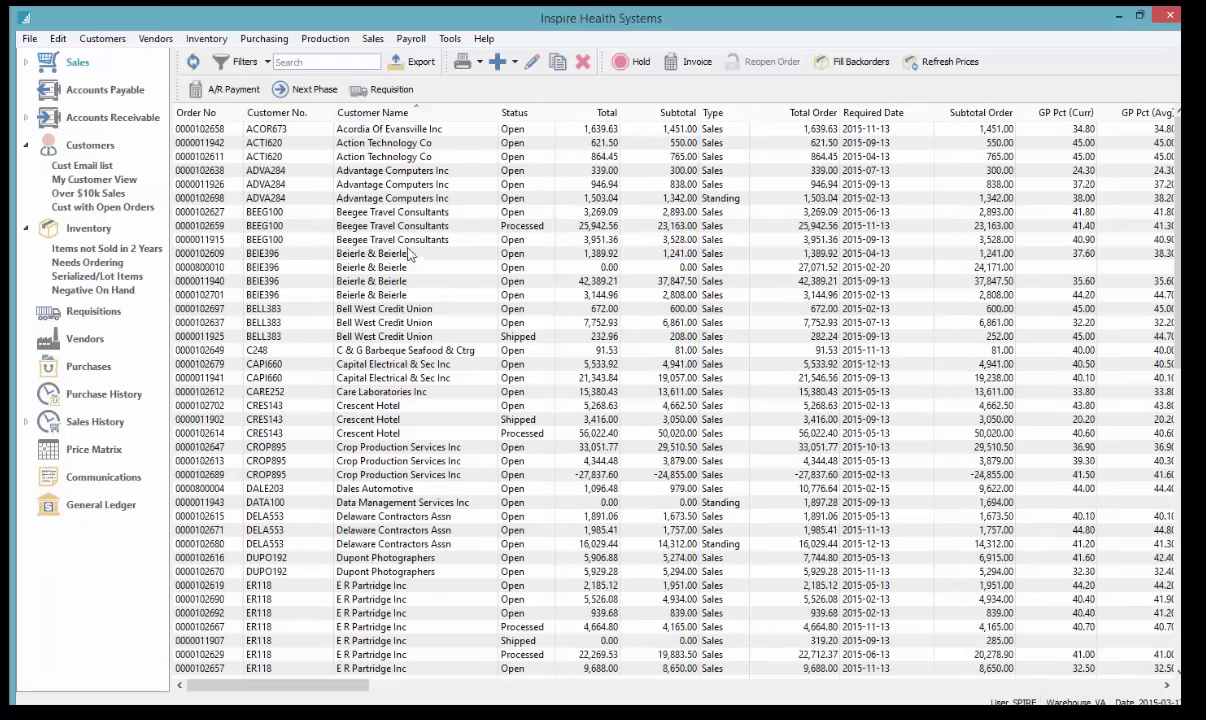
left_click_drag(385, 254, 407, 299)
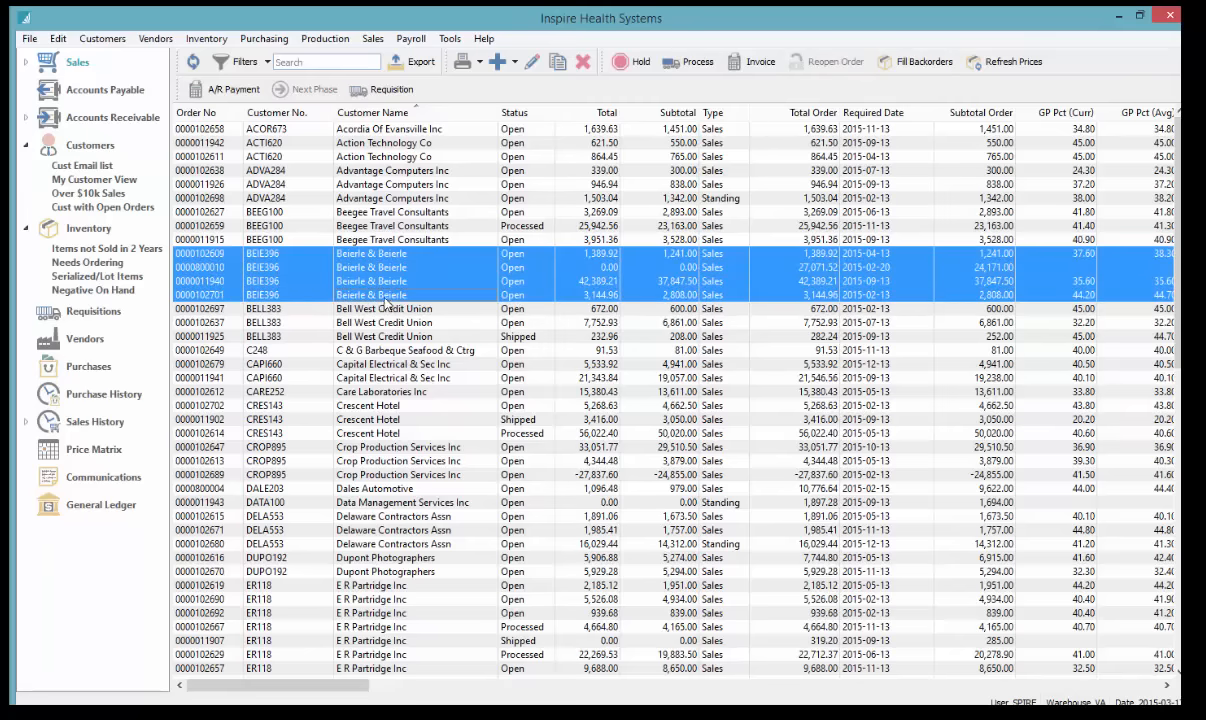
left_click(462, 62)
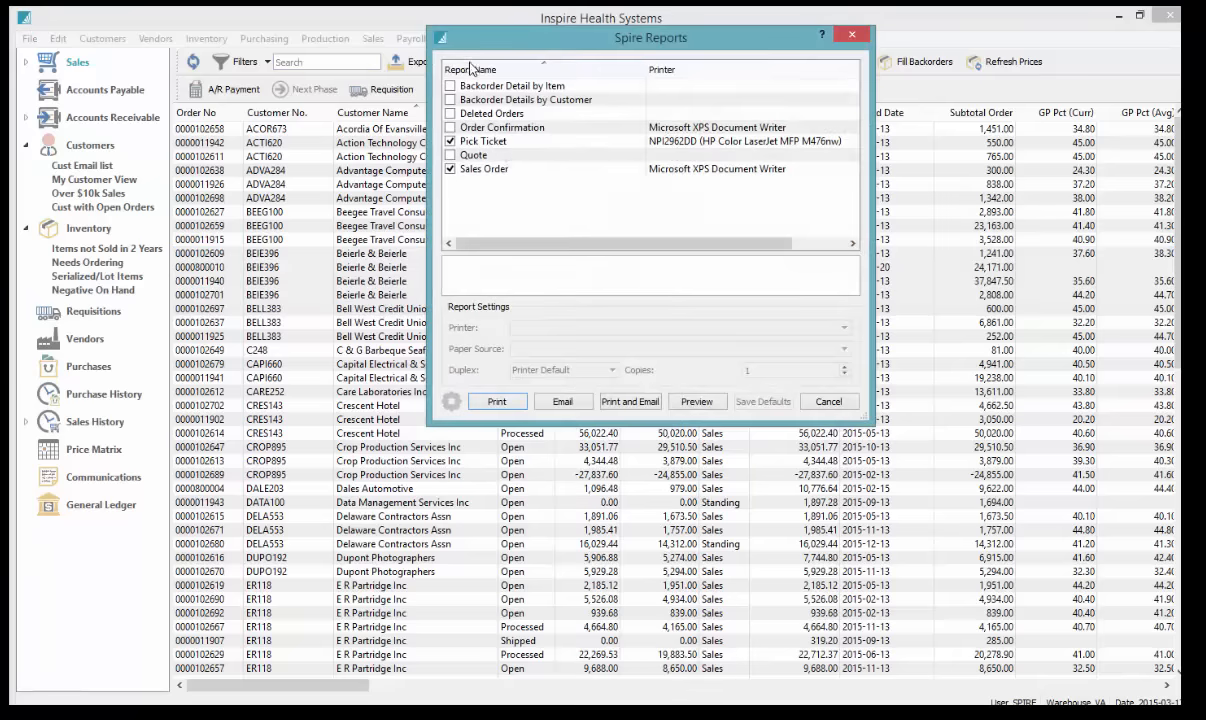
left_click(450, 141)
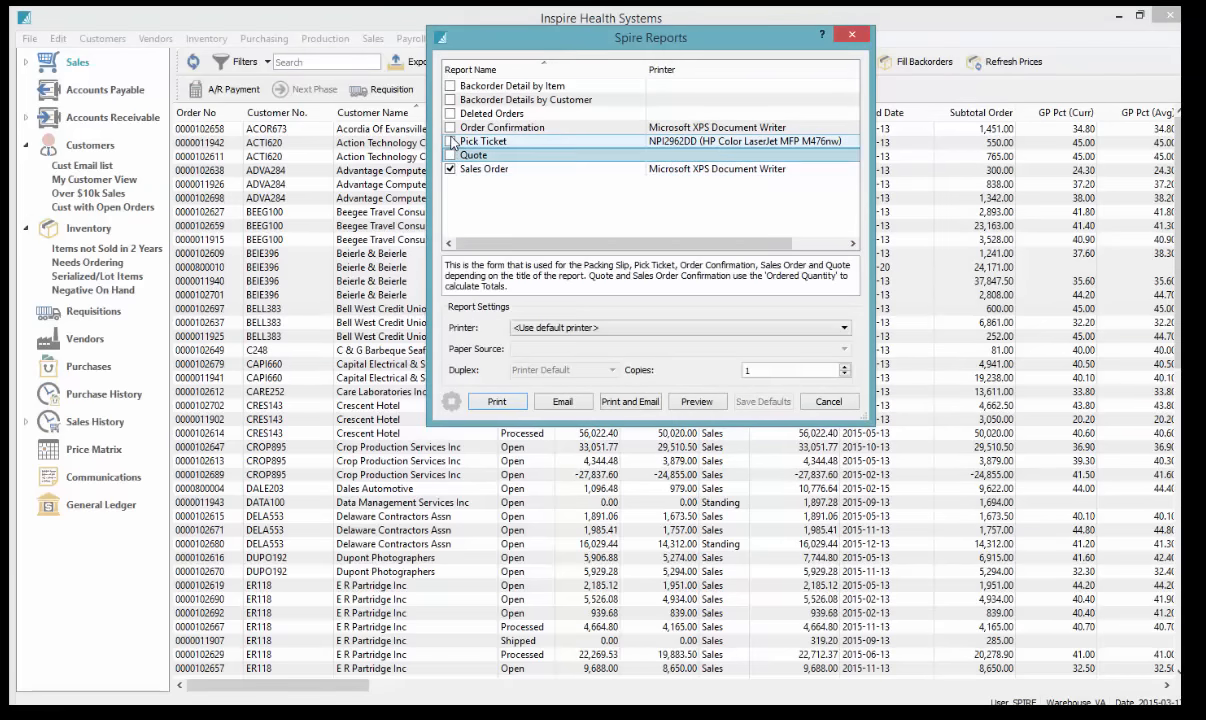
left_click(450, 127)
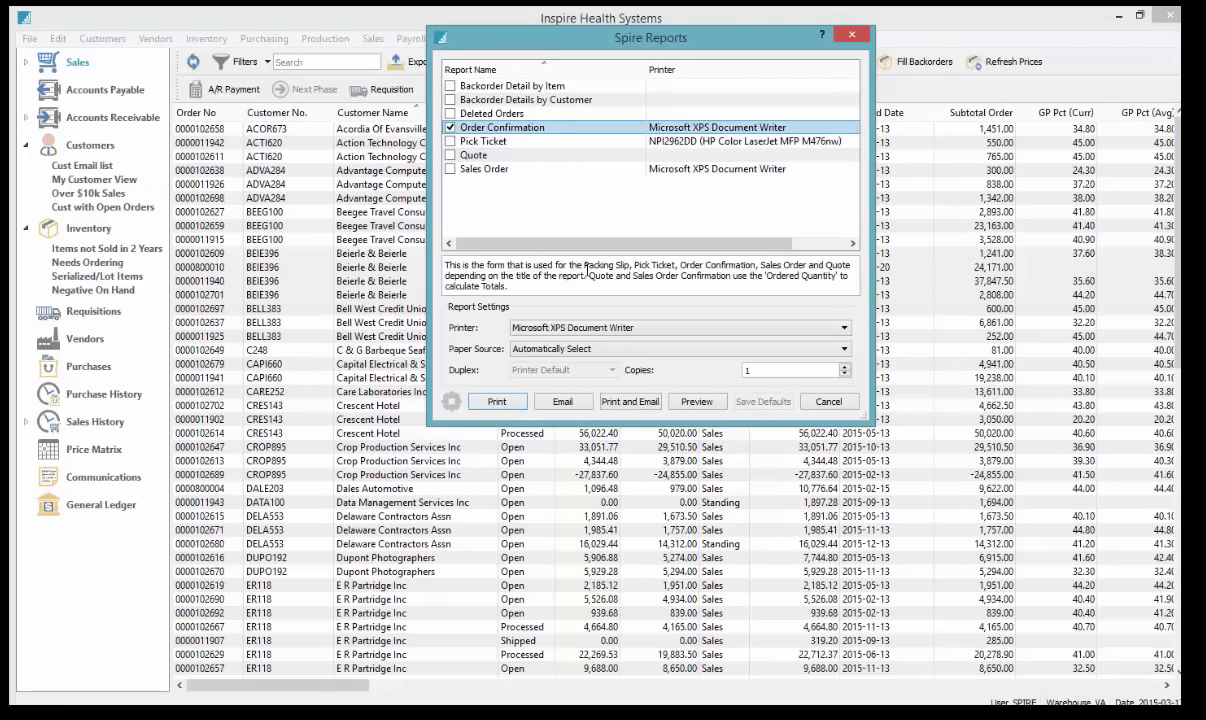
left_click(698, 402)
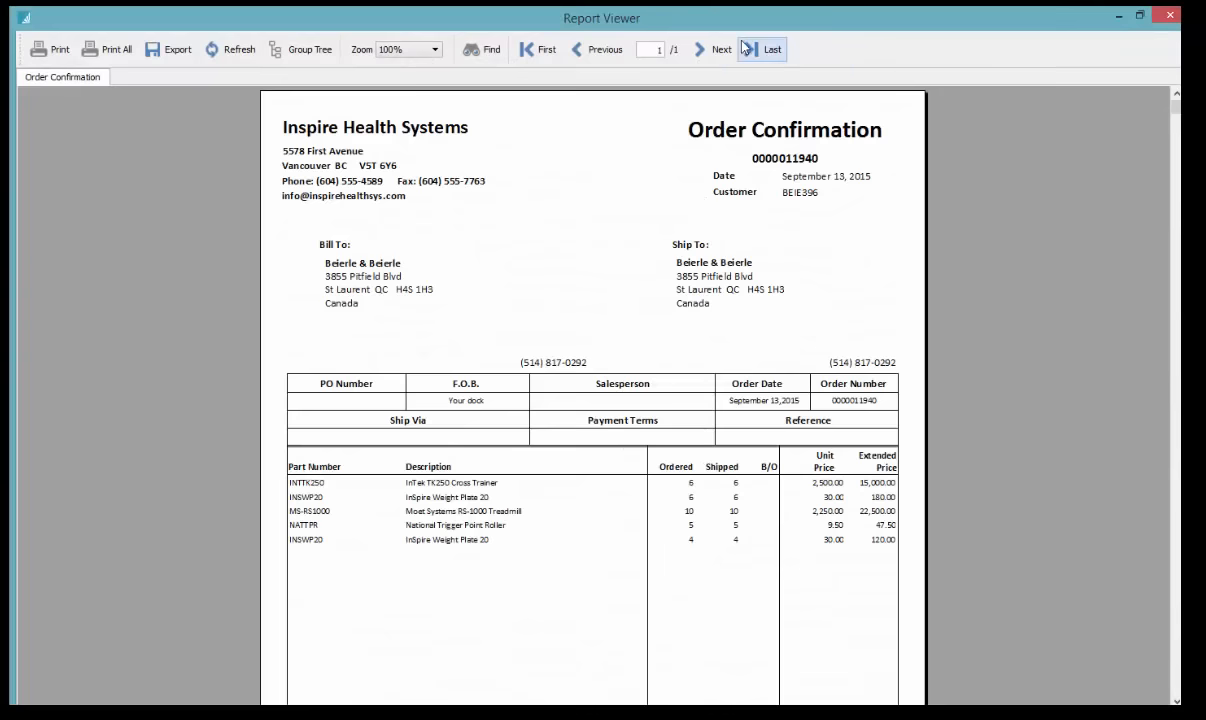
left_click(745, 49)
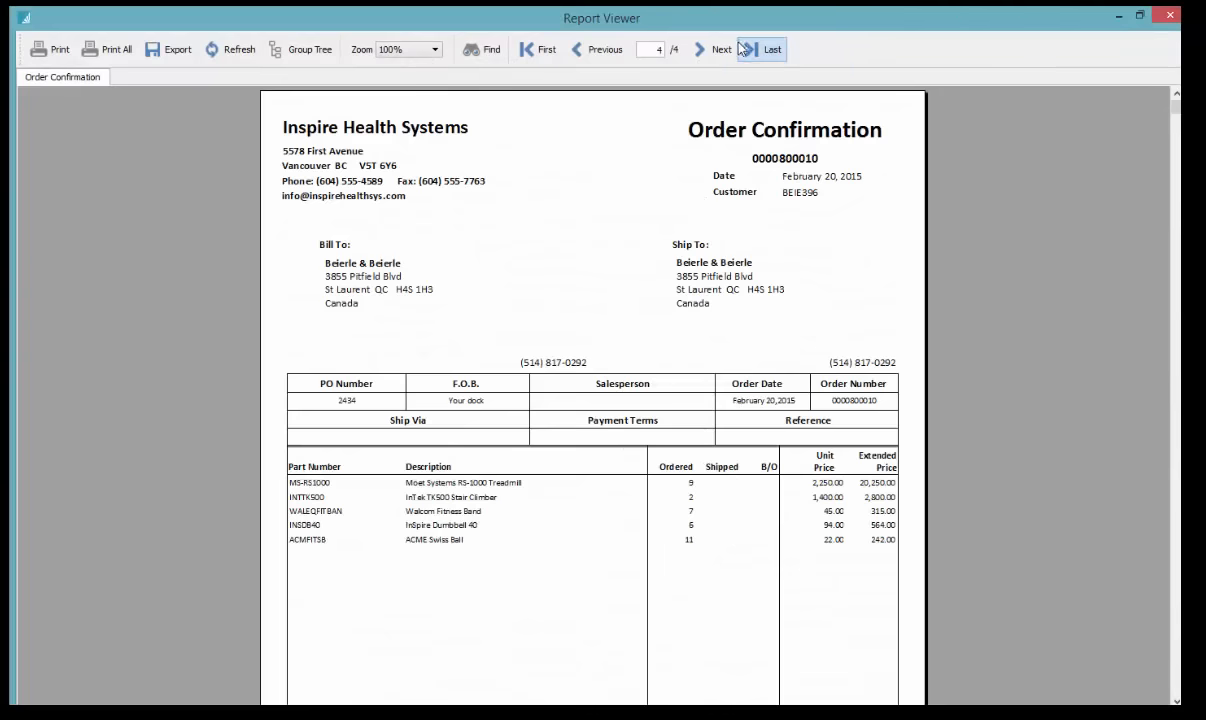
left_click(599, 50)
left_click(599, 50)
left_click(599, 50)
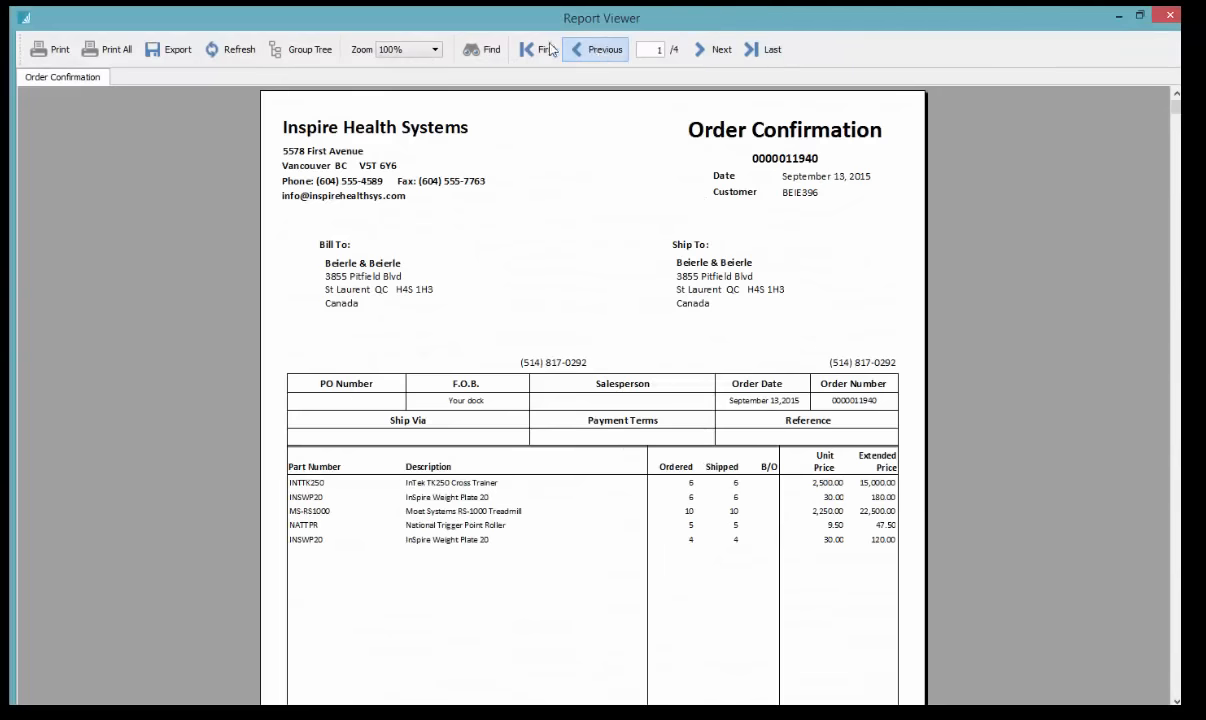
left_click(1170, 15)
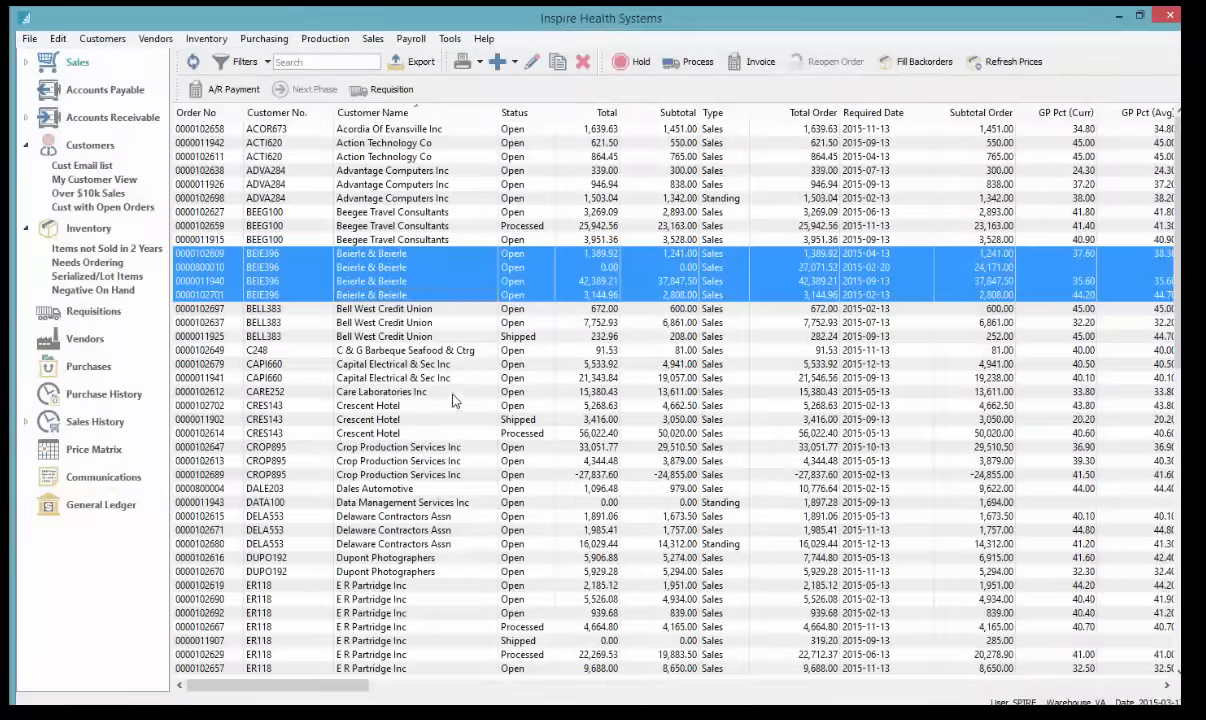
Sort the orders by required date, earliest first, and select the top eight
left_click(898, 114)
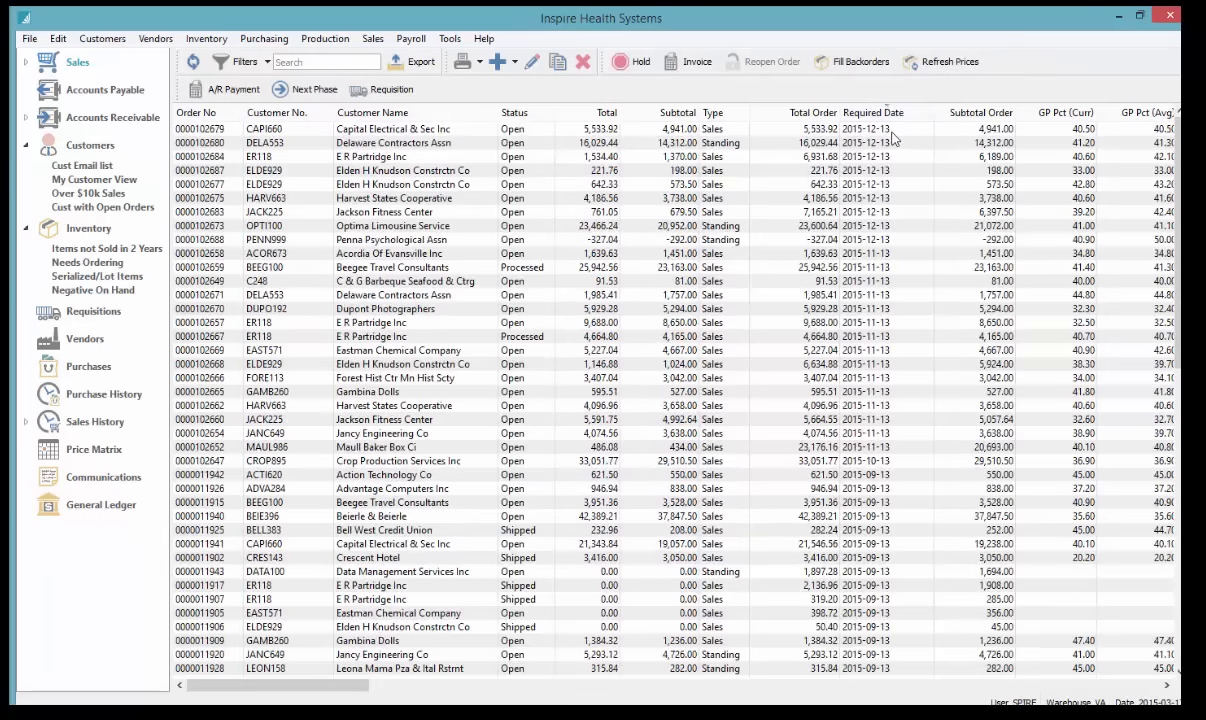
left_click(891, 115)
left_click_drag(891, 130, 716, 229)
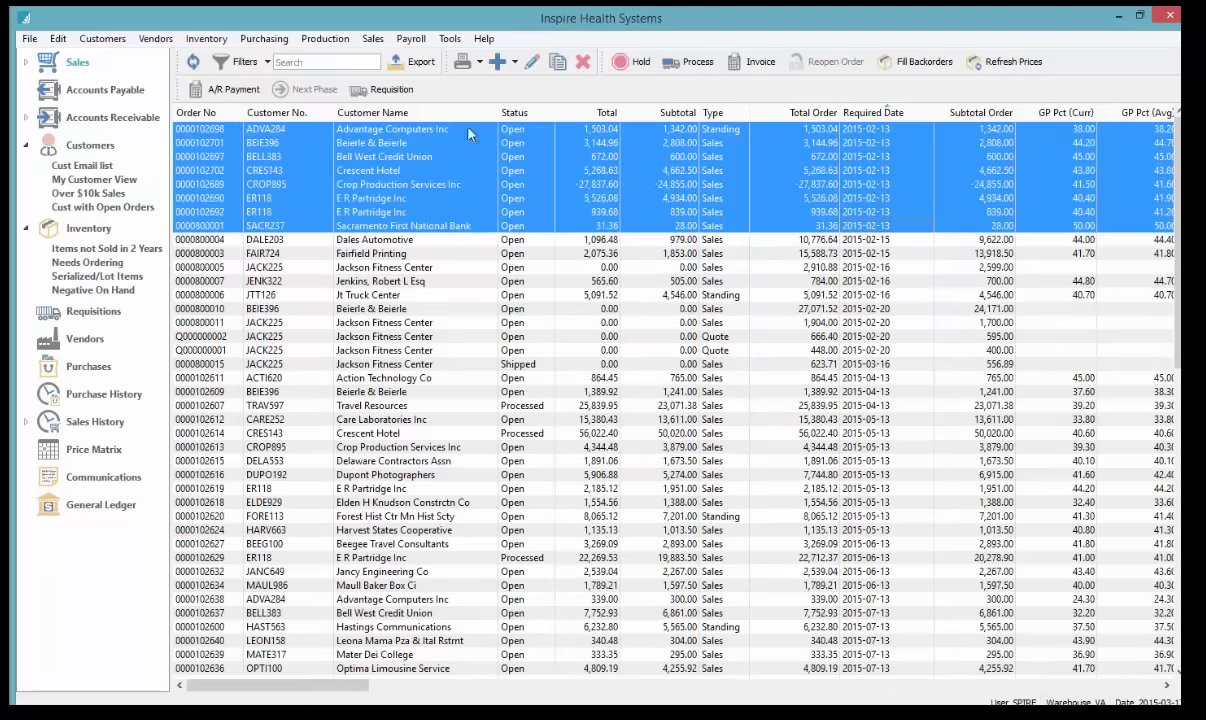
Save default printers: Order Confirmation to Send To OneNote 2010, Pick Ticket to HP LaserJet, without printing
left_click(462, 64)
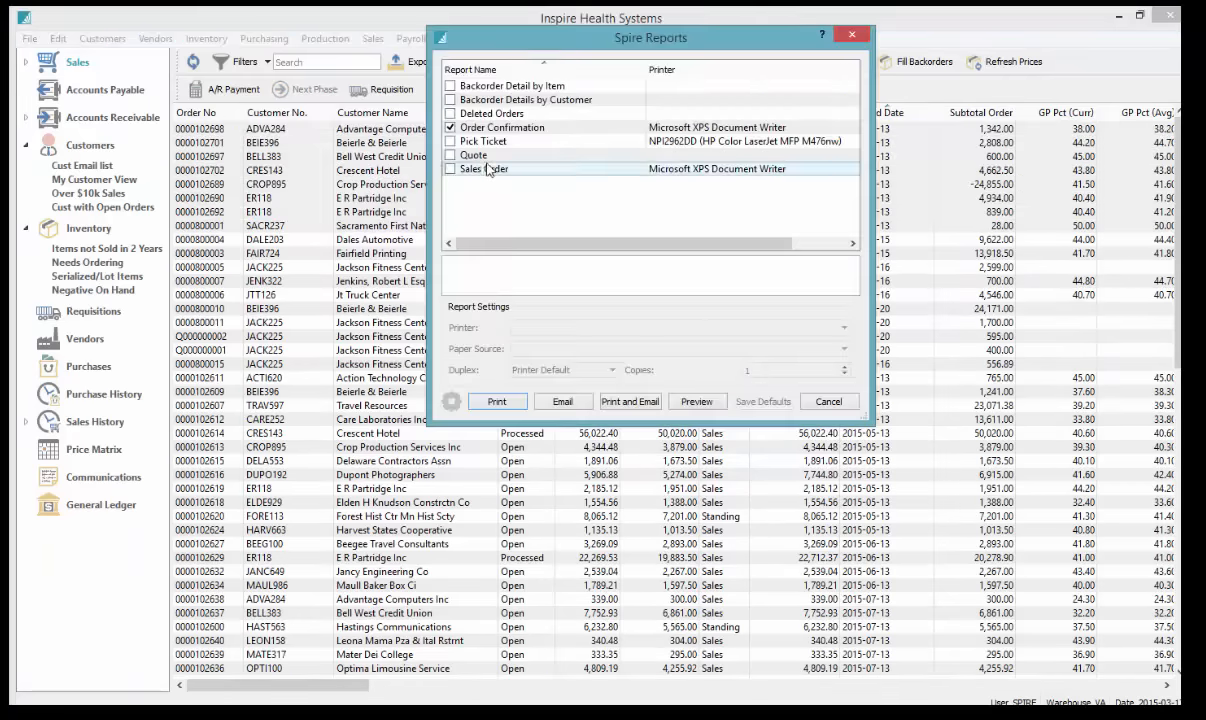
left_click(484, 129)
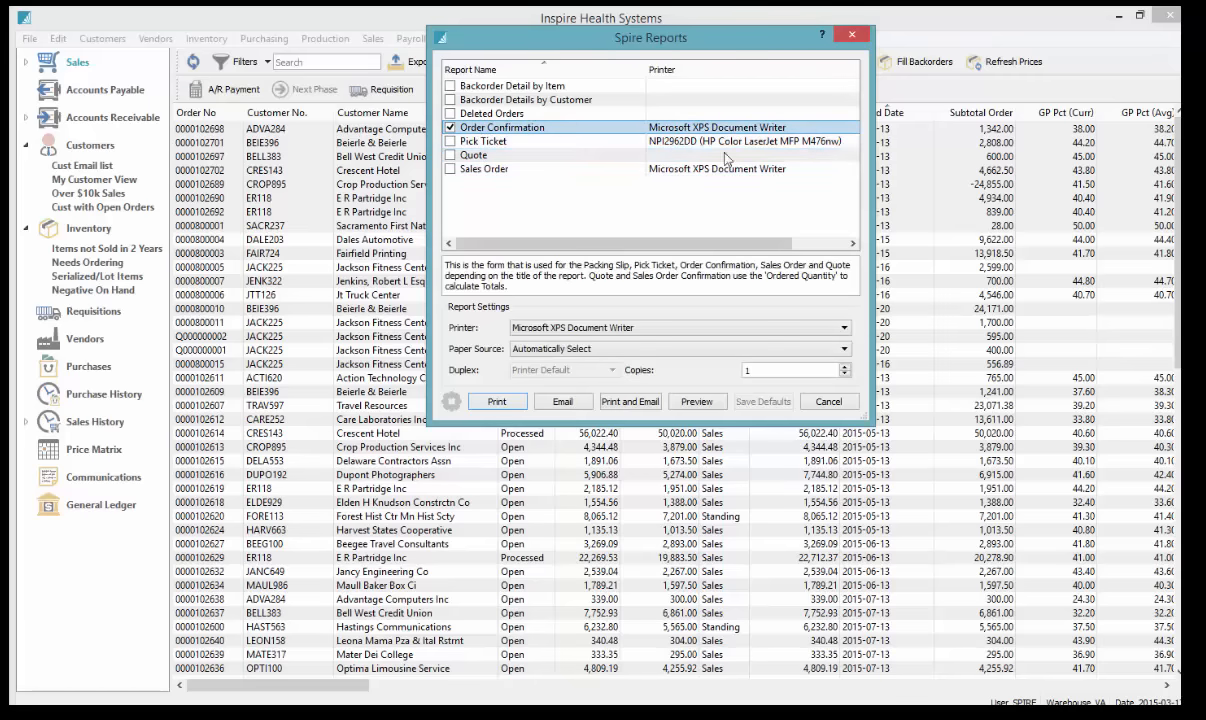
left_click(592, 332)
left_click(555, 342)
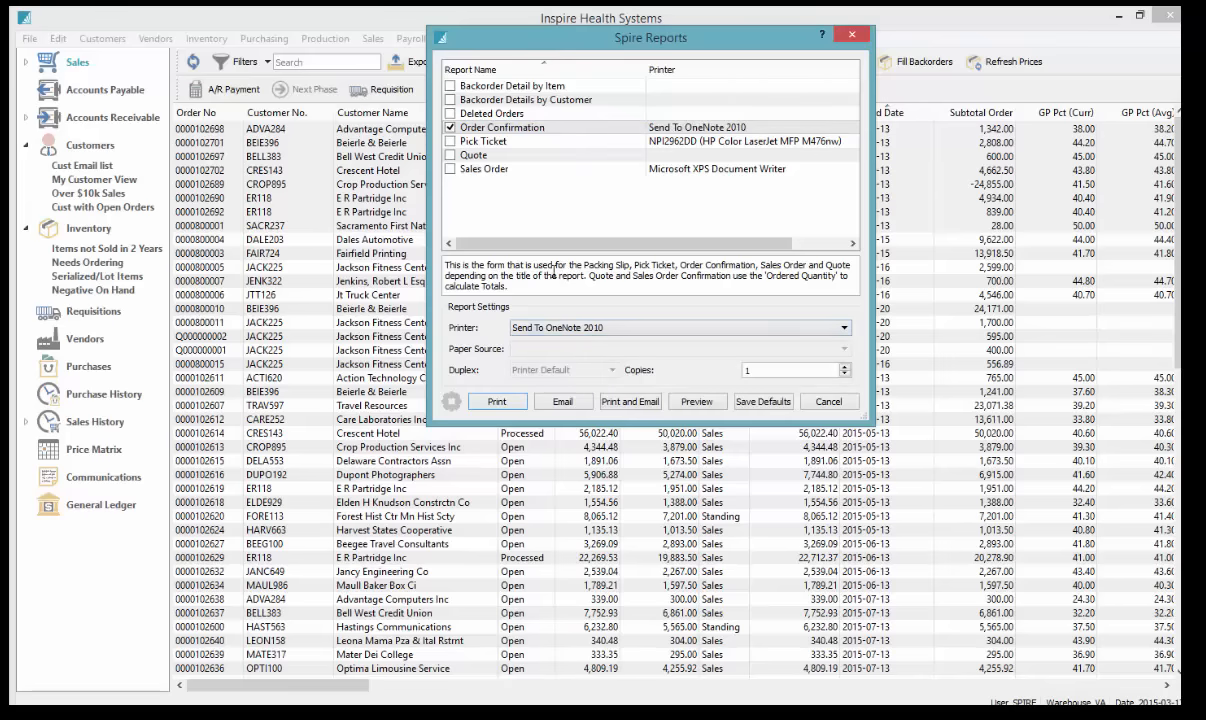
left_click(450, 141)
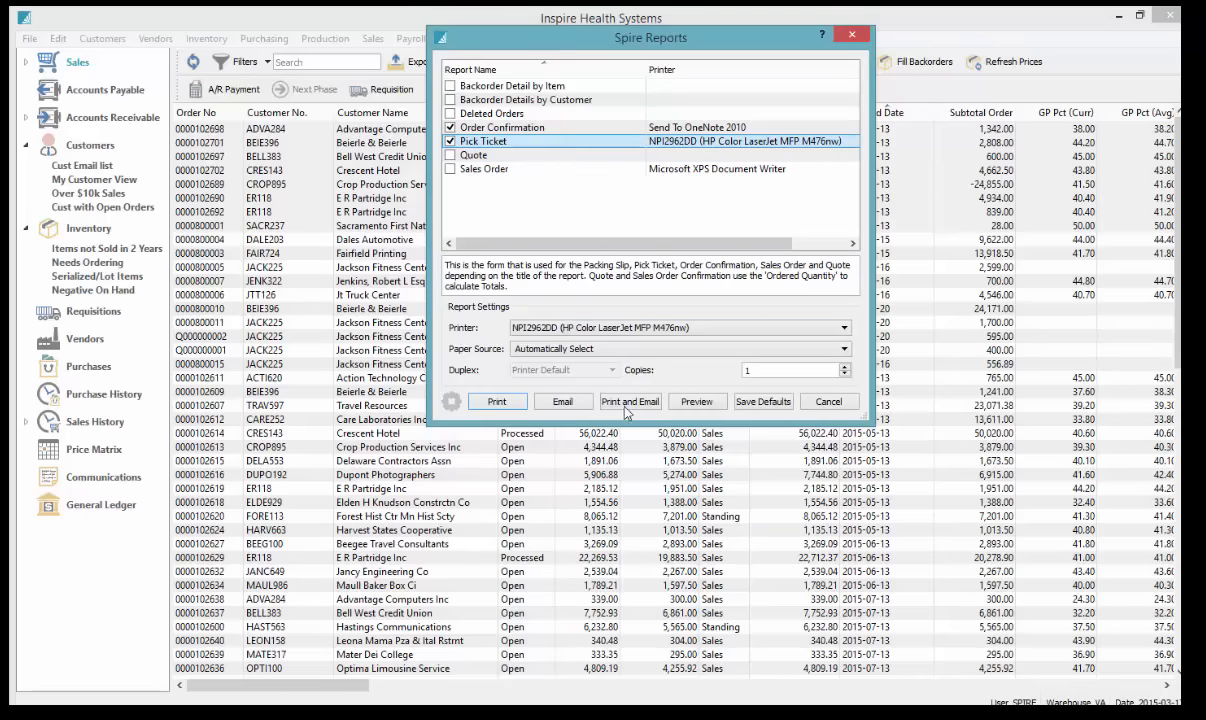
left_click(593, 332)
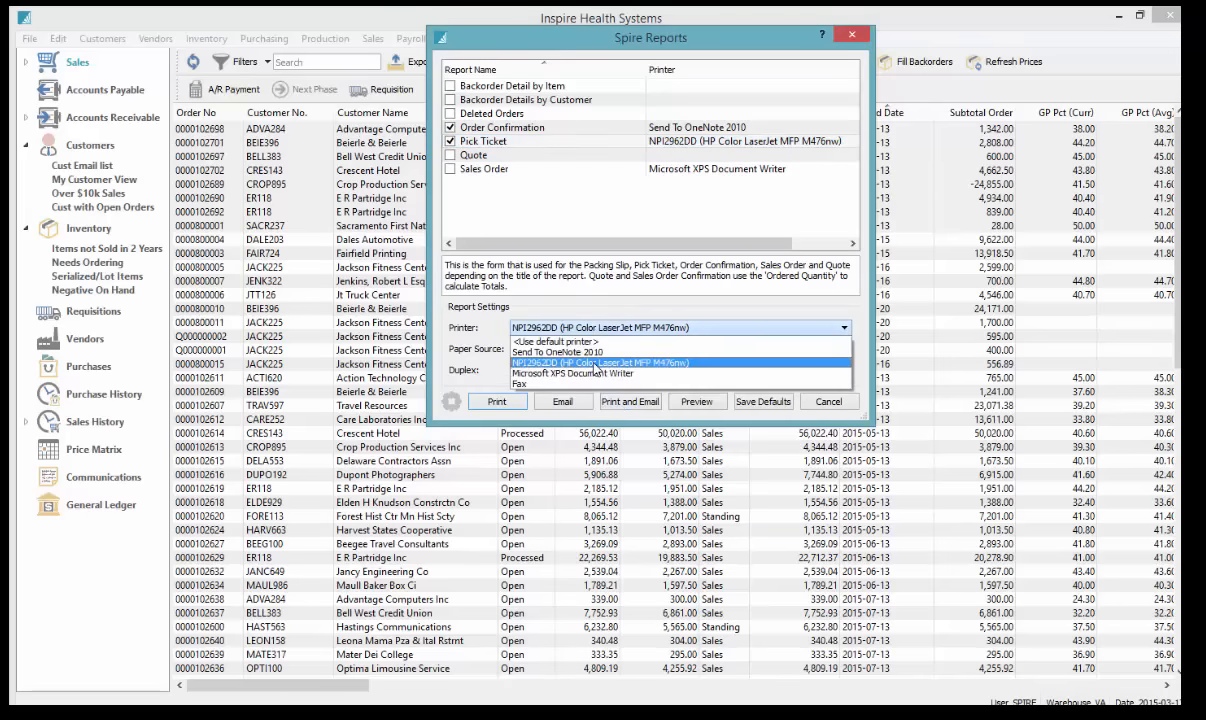
left_click(563, 347)
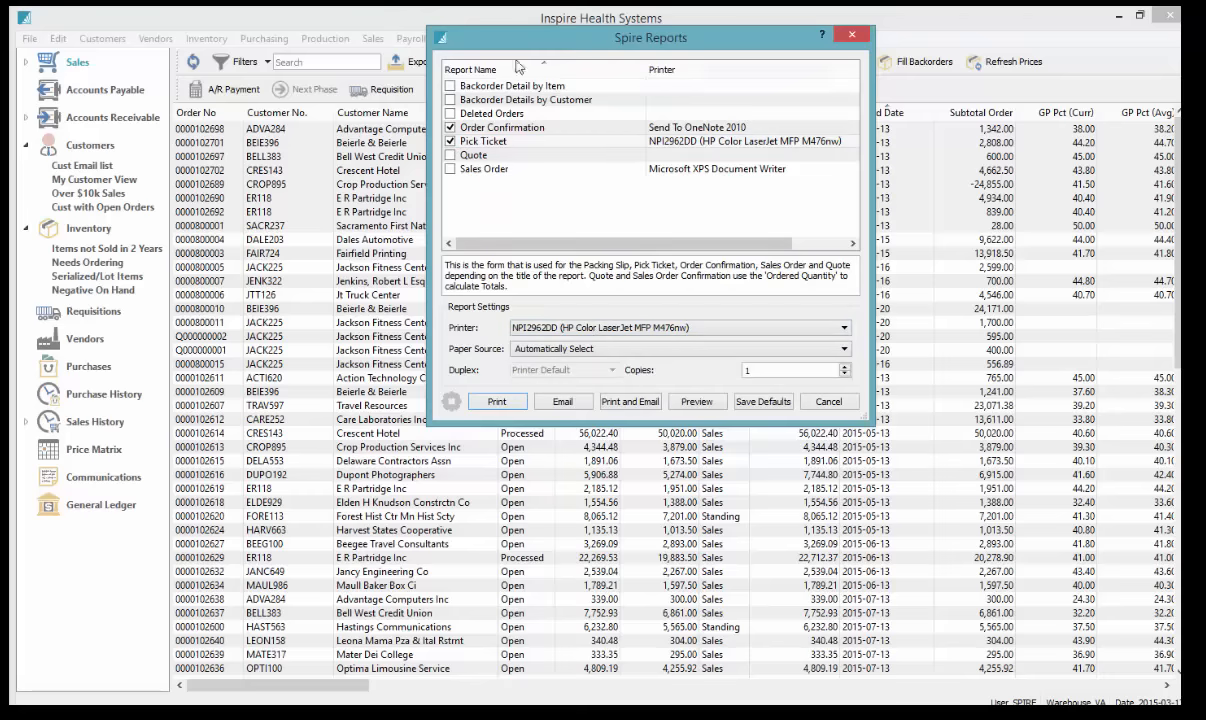
left_click(772, 403)
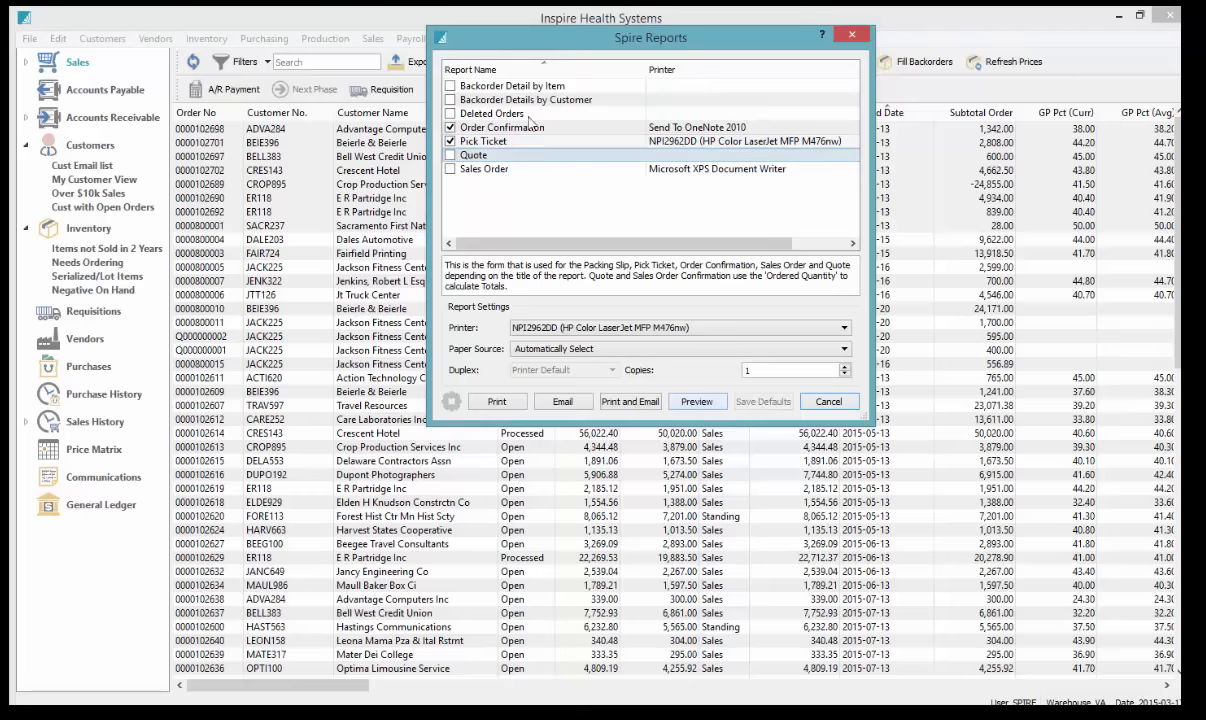
left_click(499, 129)
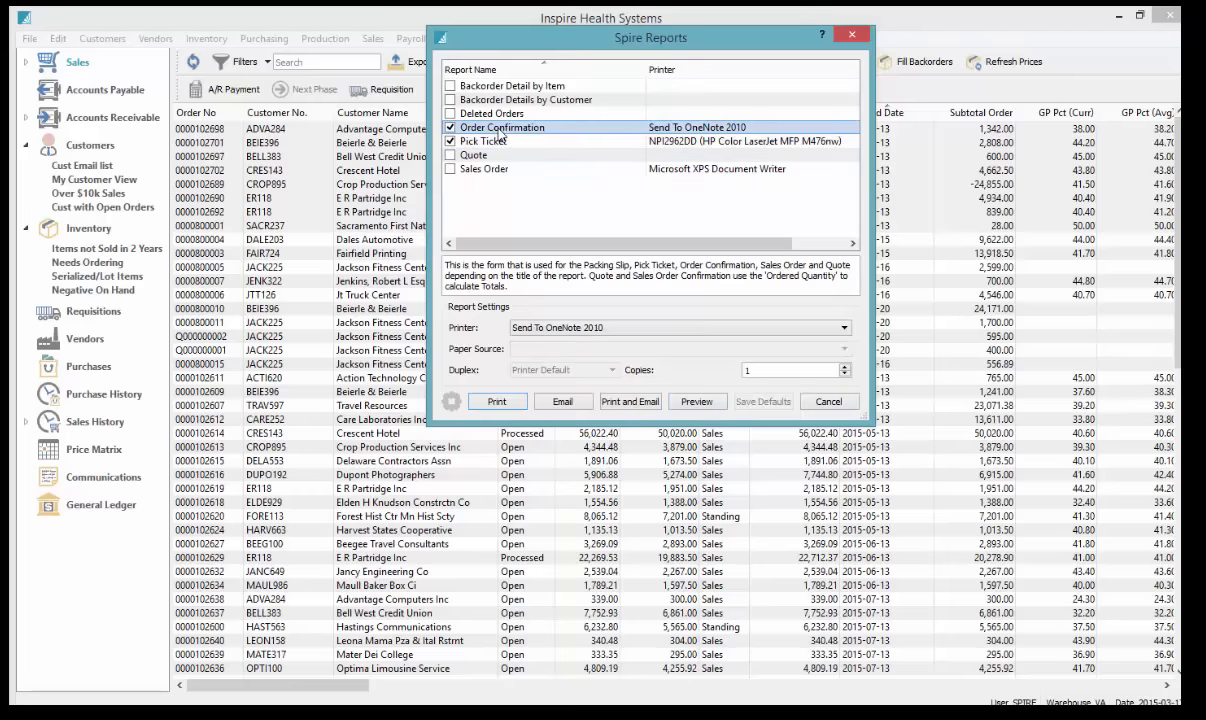
left_click(507, 145)
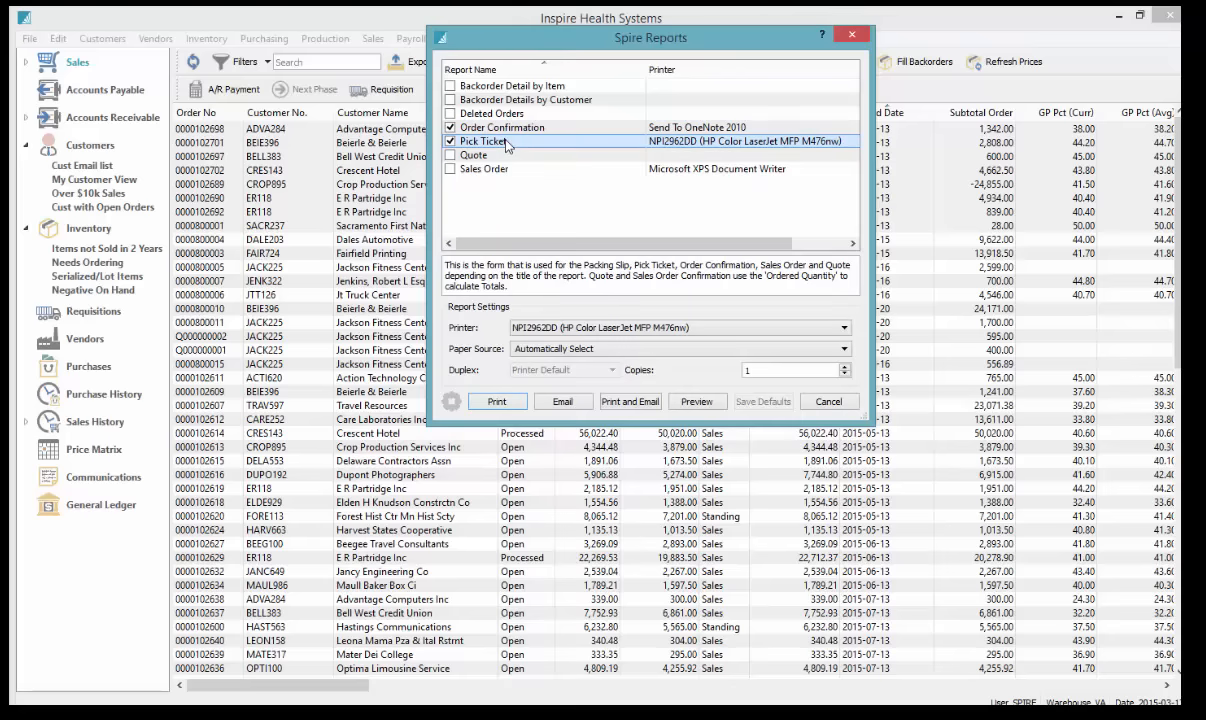
left_click(826, 400)
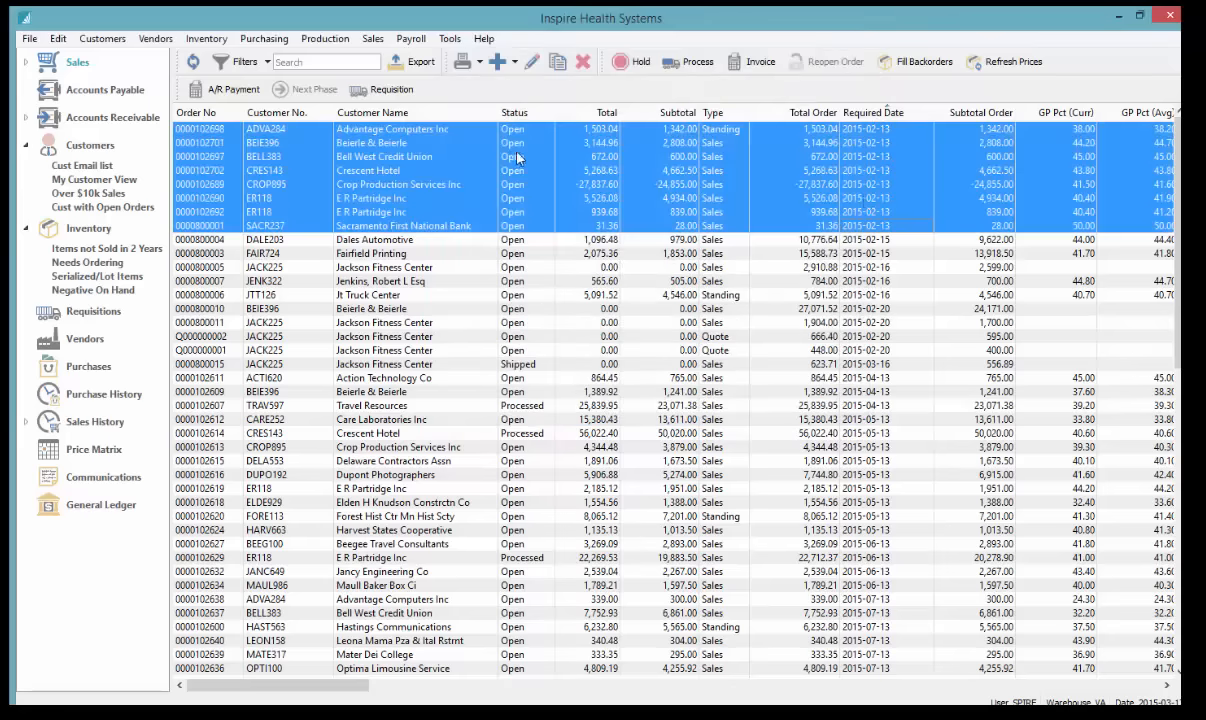
Filter the order list by 'heart' and open the Dales Automotive sales order
left_click(488, 131)
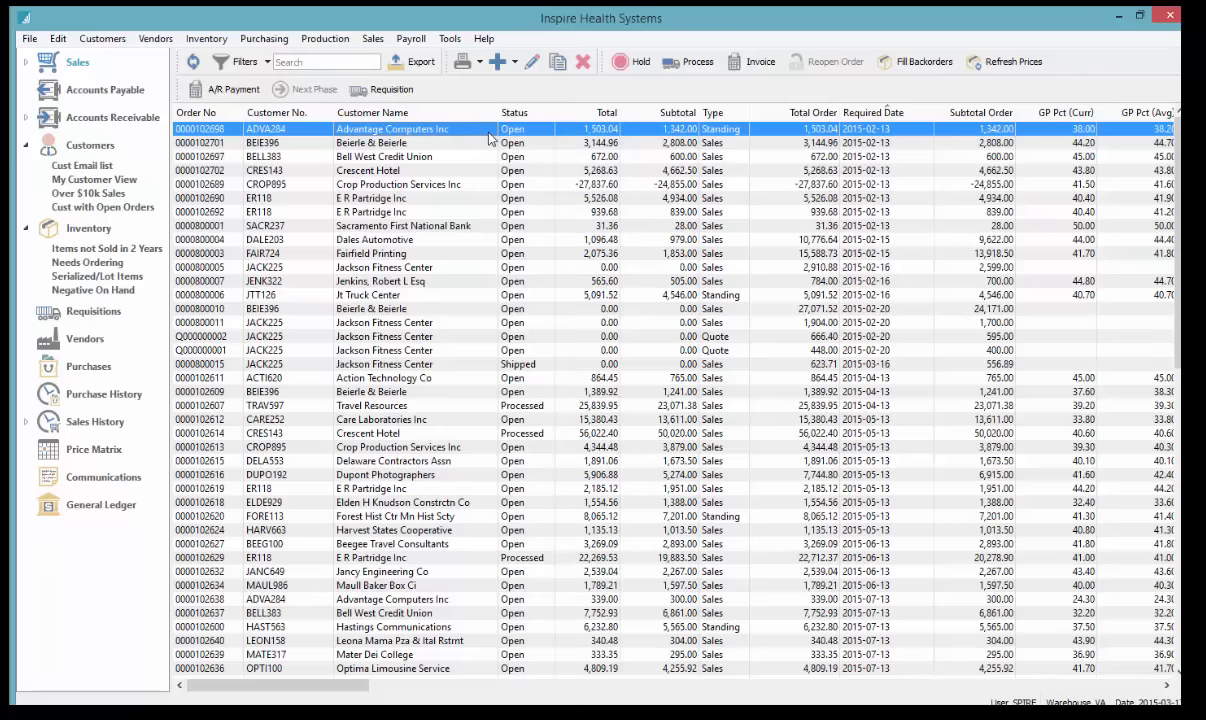
left_click(317, 61)
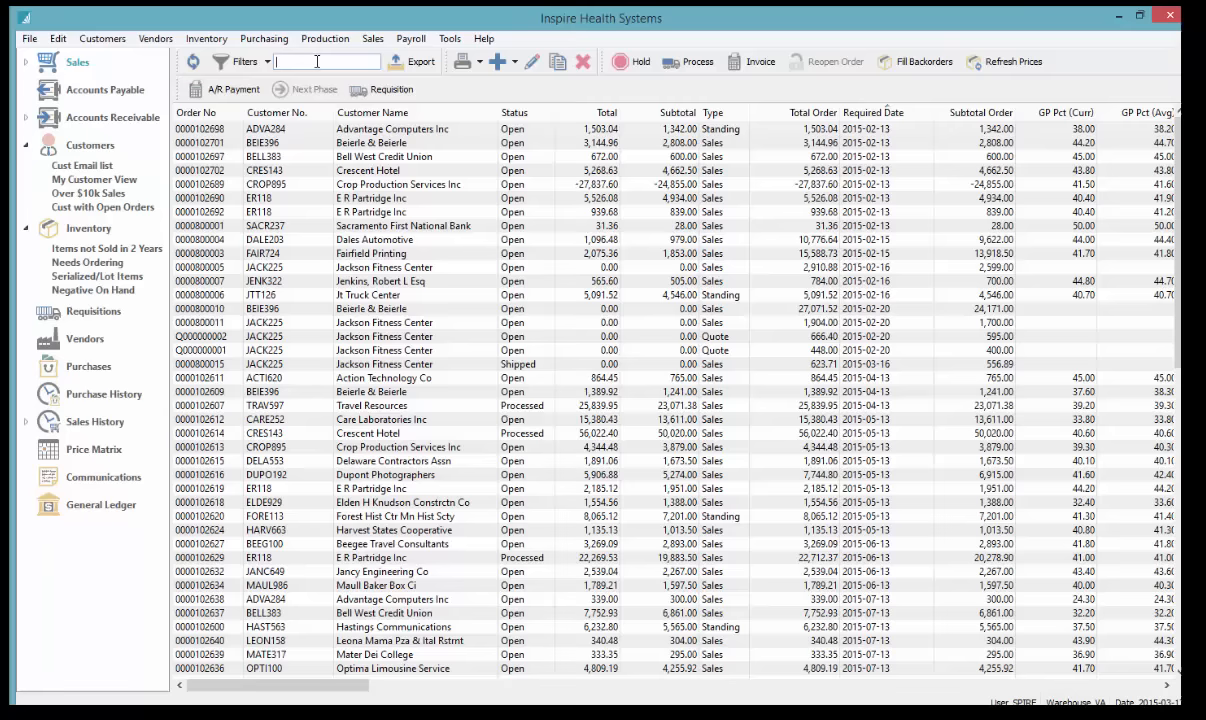
type("heart")
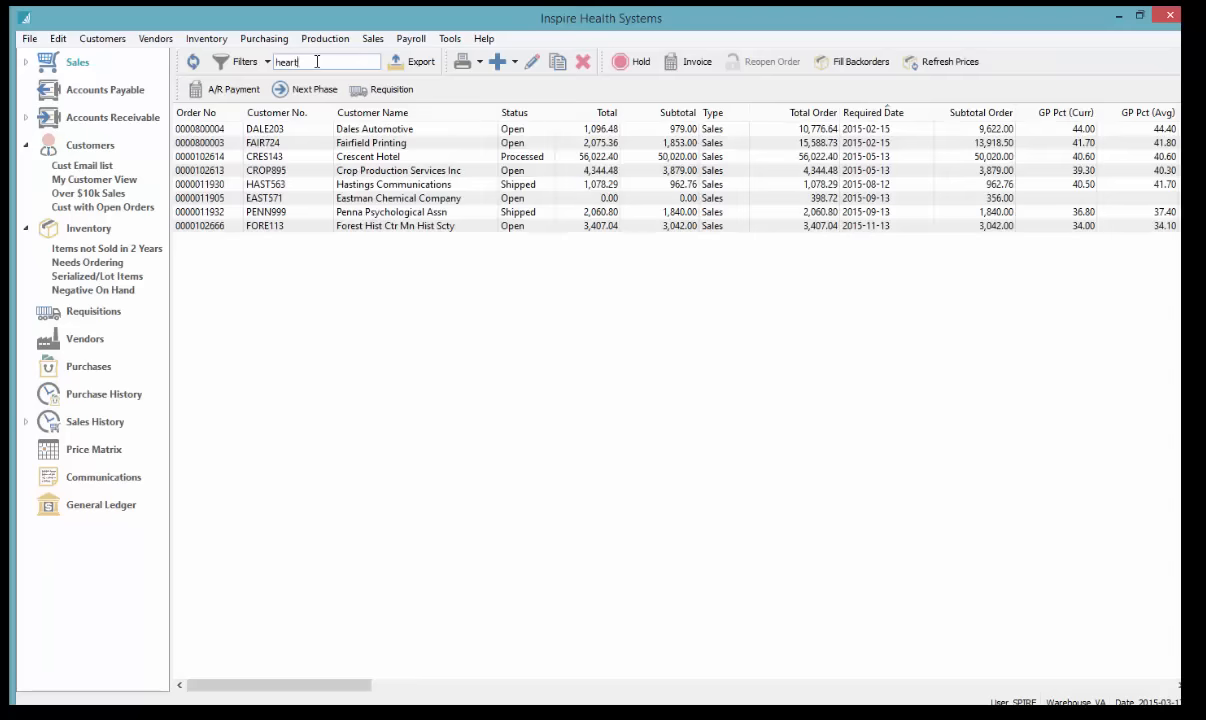
left_click(300, 130)
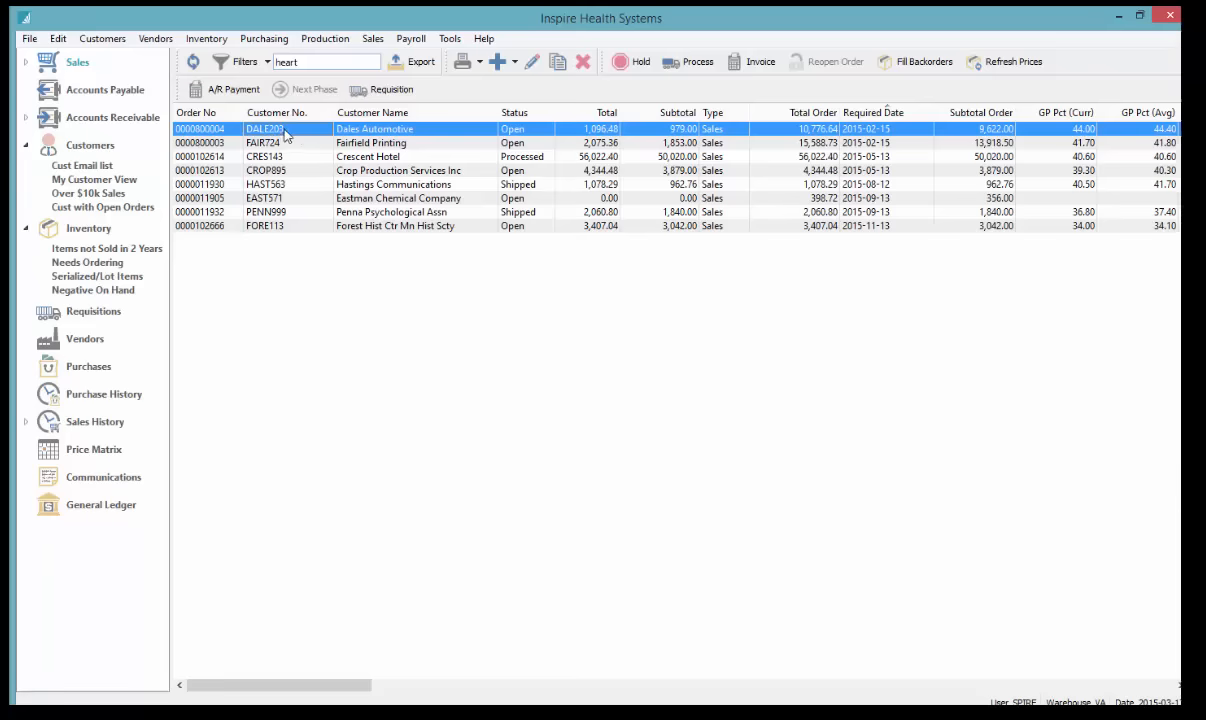
double_click(286, 136)
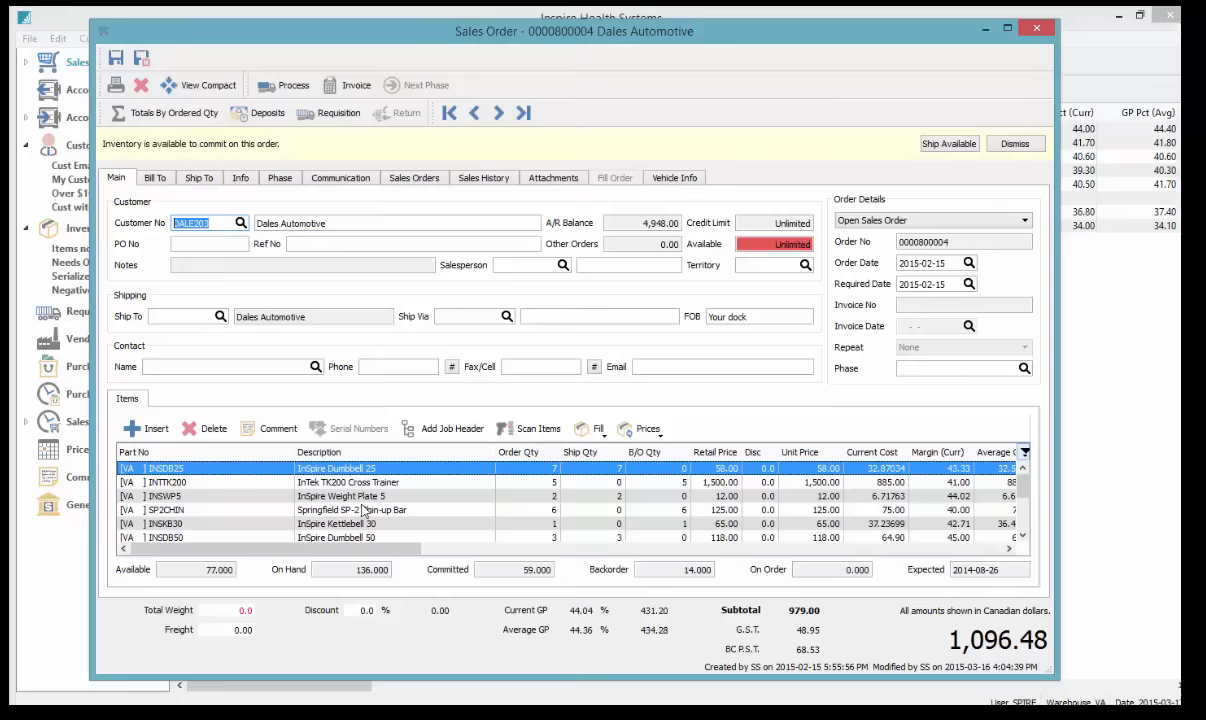
scroll(360, 535, "down", 2)
scroll(357, 528, "down", 2)
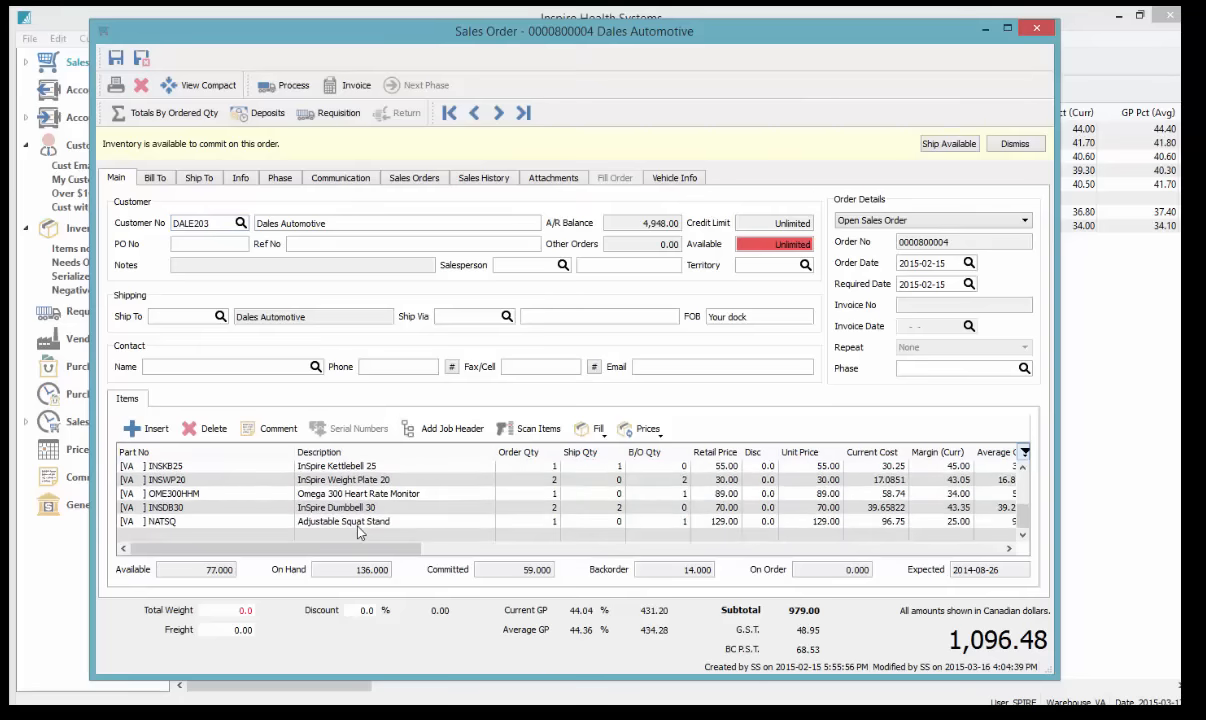
Step forward through the orders to the Crescent Hotel order's item lines
left_click(385, 492)
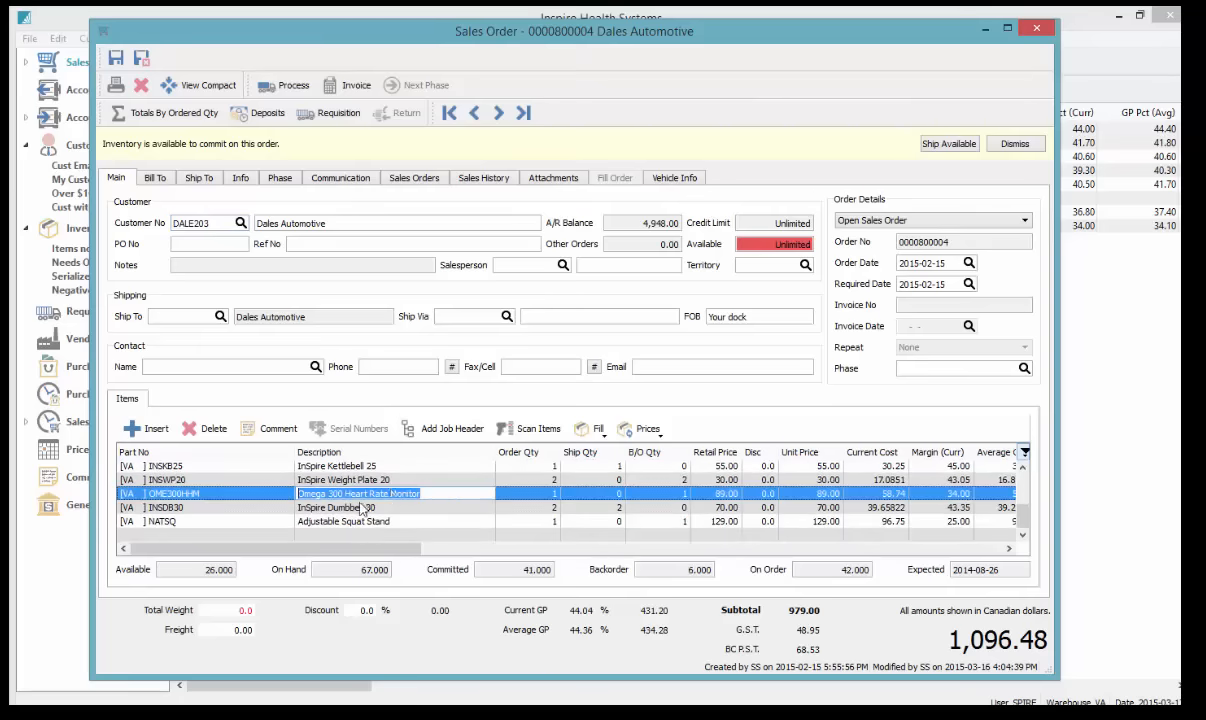
left_click(150, 175)
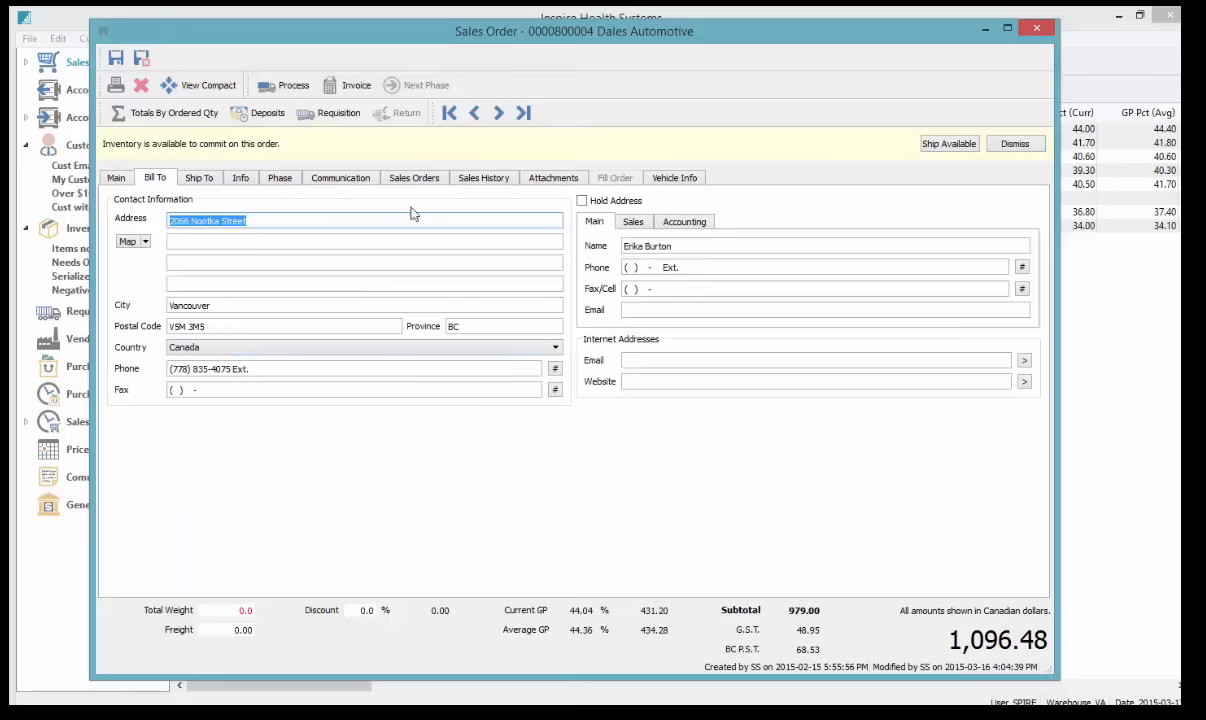
left_click(497, 114)
left_click(497, 114)
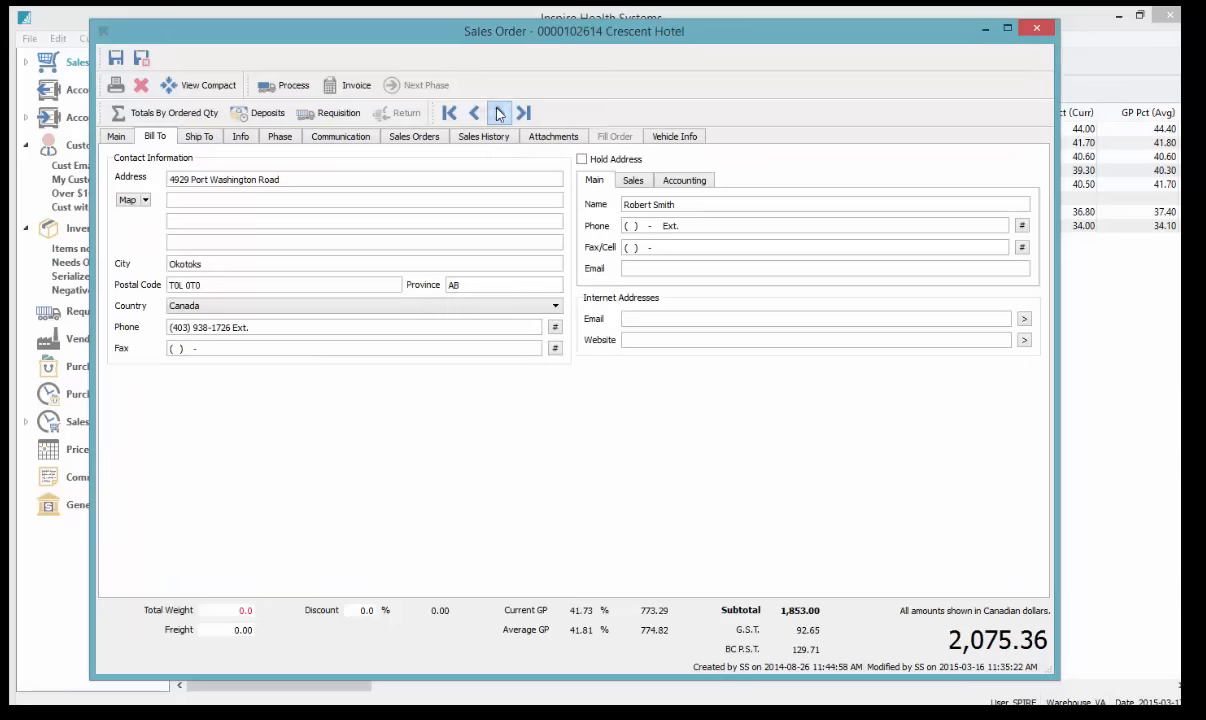
left_click(121, 134)
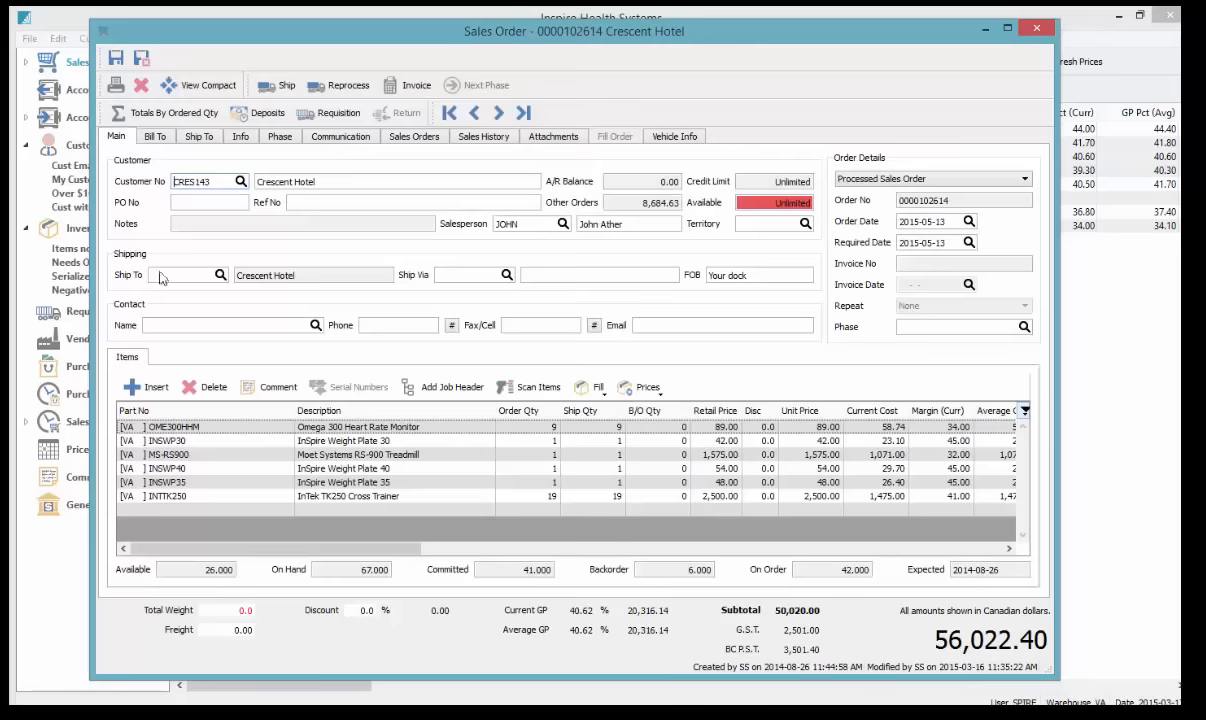
Delete the Omega 300 Heart Rate Monitor line, save the Crescent Hotel order, and close it
left_click(355, 430)
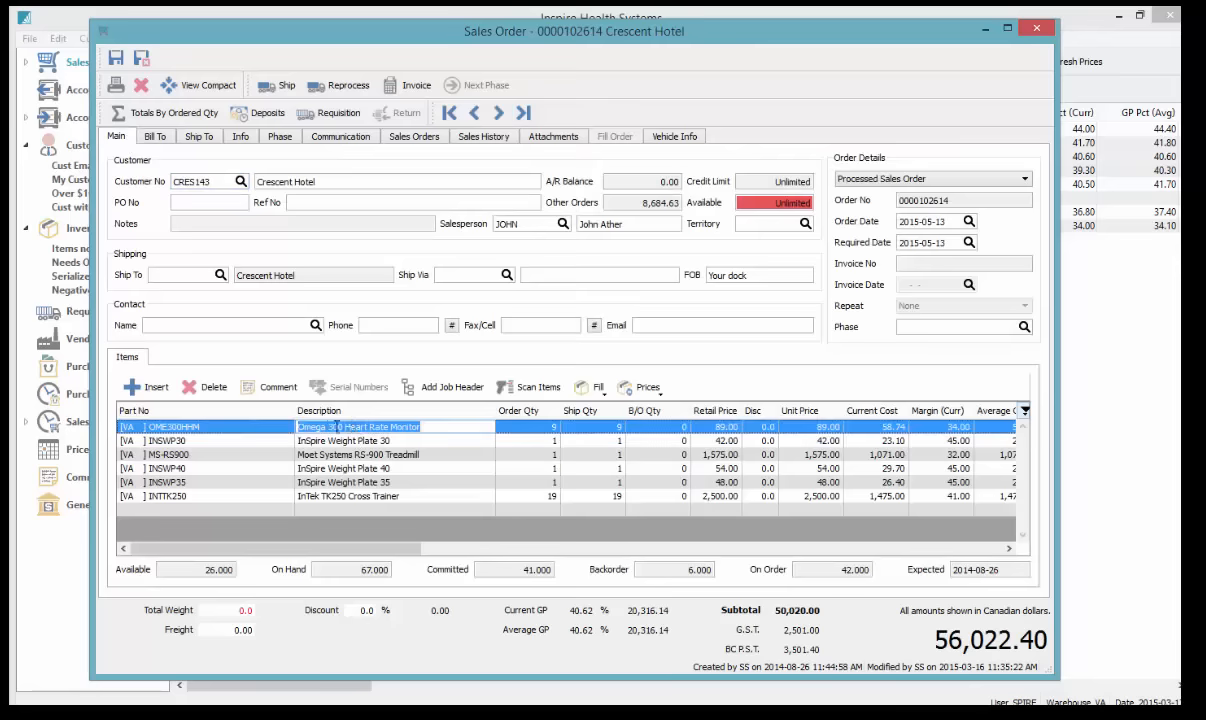
left_click(210, 396)
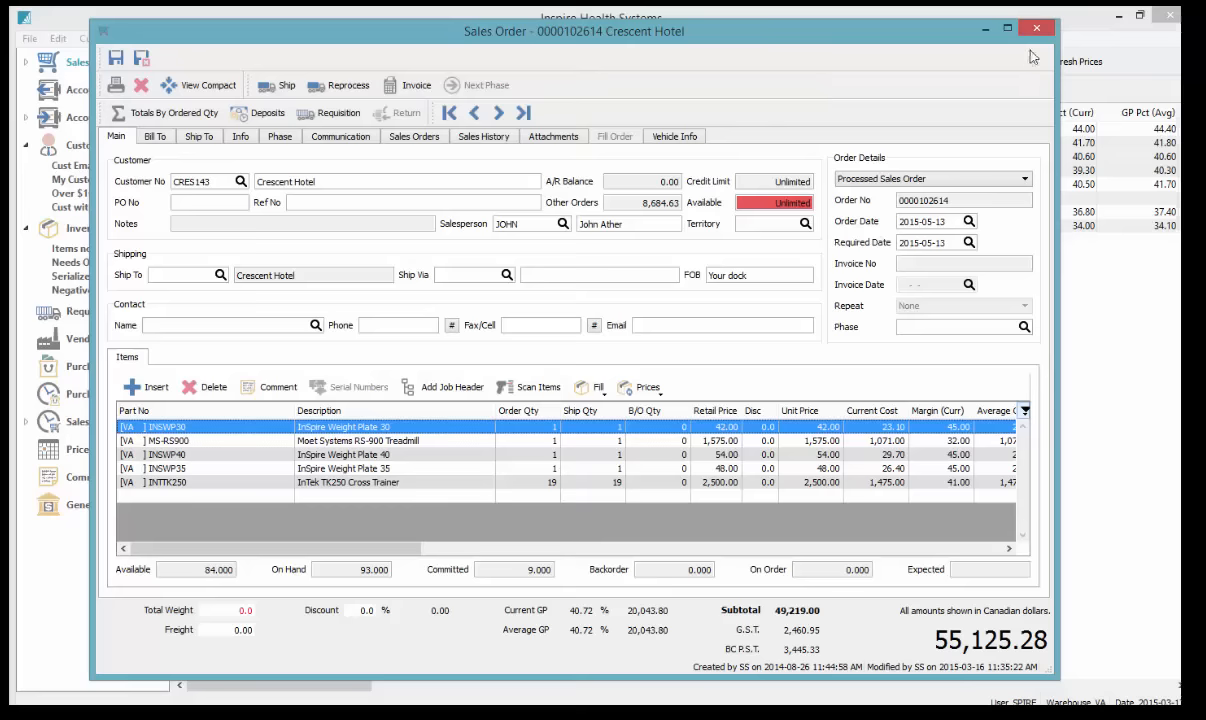
left_click(498, 114)
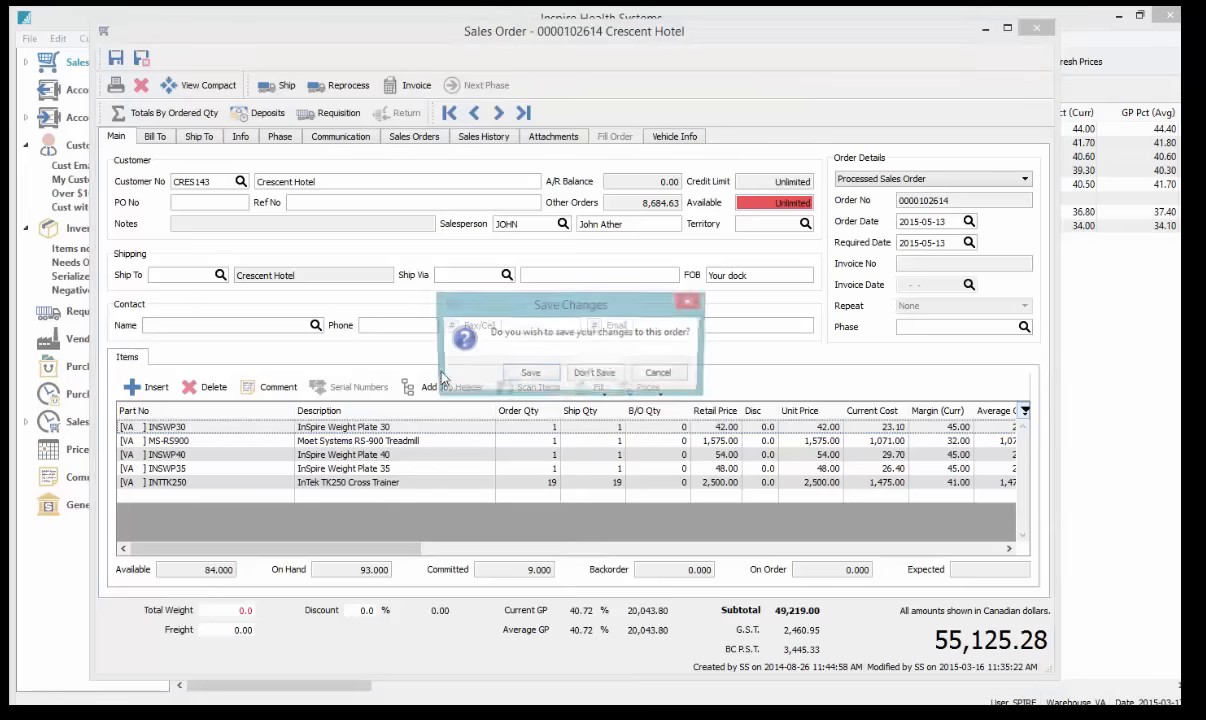
left_click(532, 376)
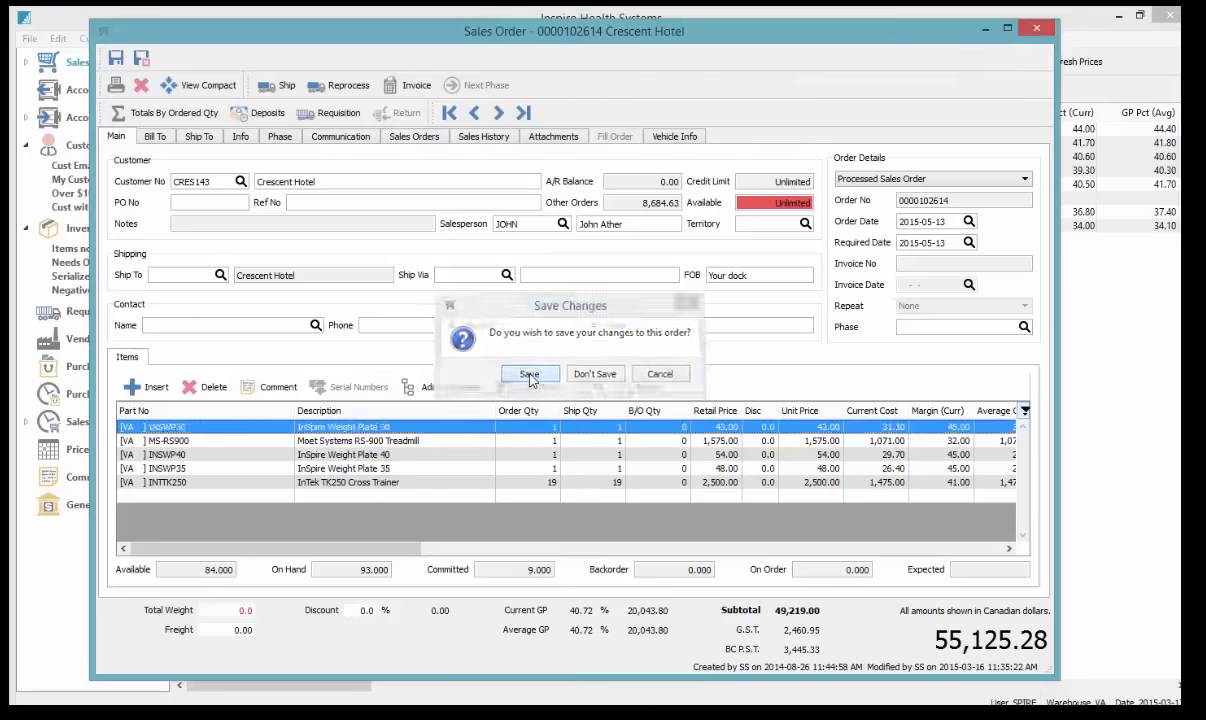
left_click(1036, 31)
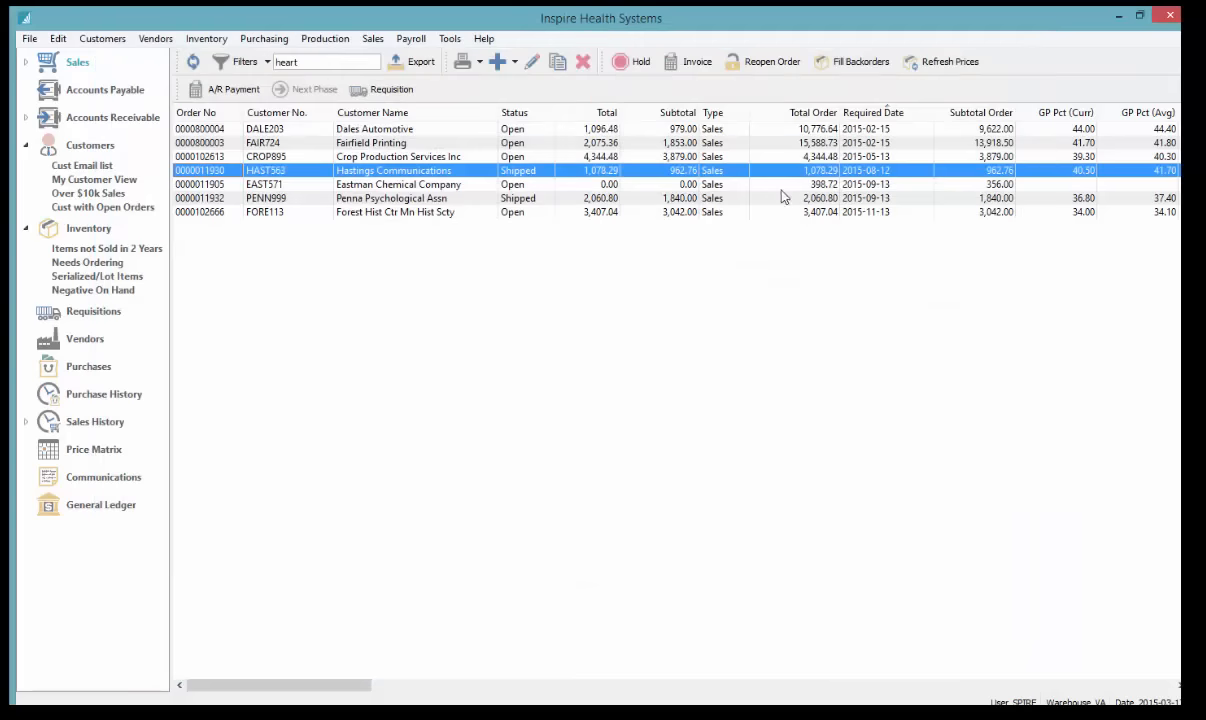
Delete the 'heart' search text, briefly filter by 'jason', then empty the search box entirely
left_click(327, 129)
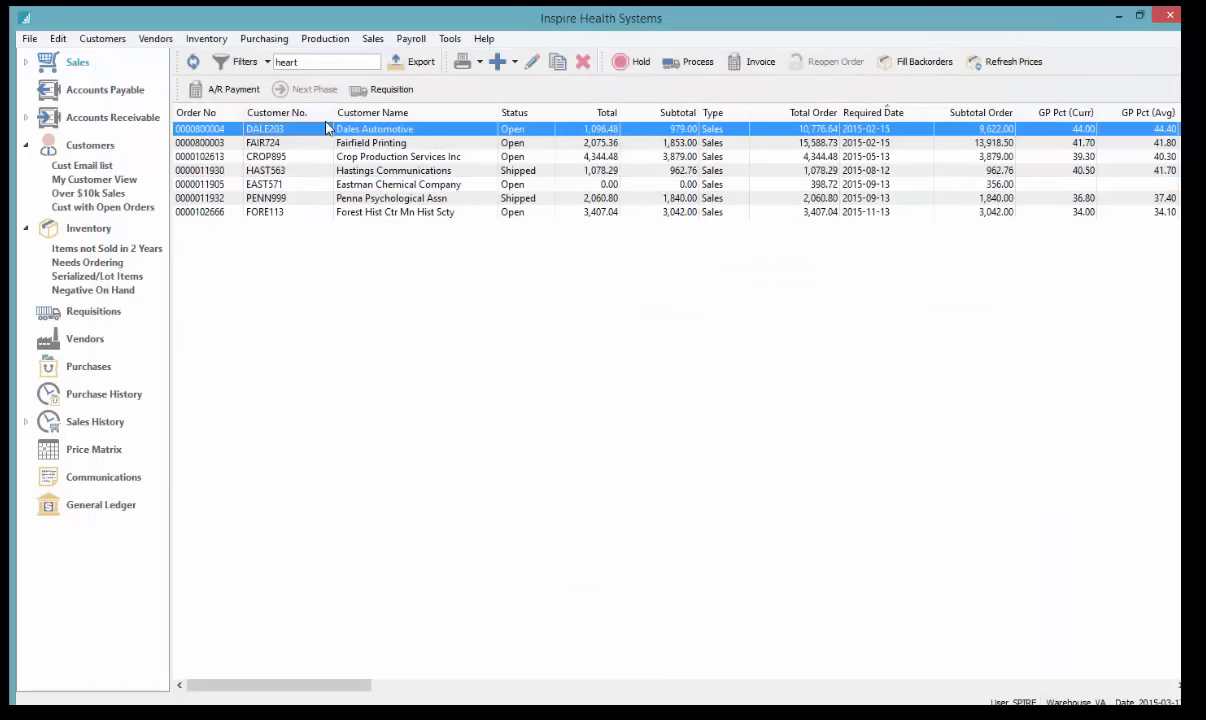
double_click(314, 62)
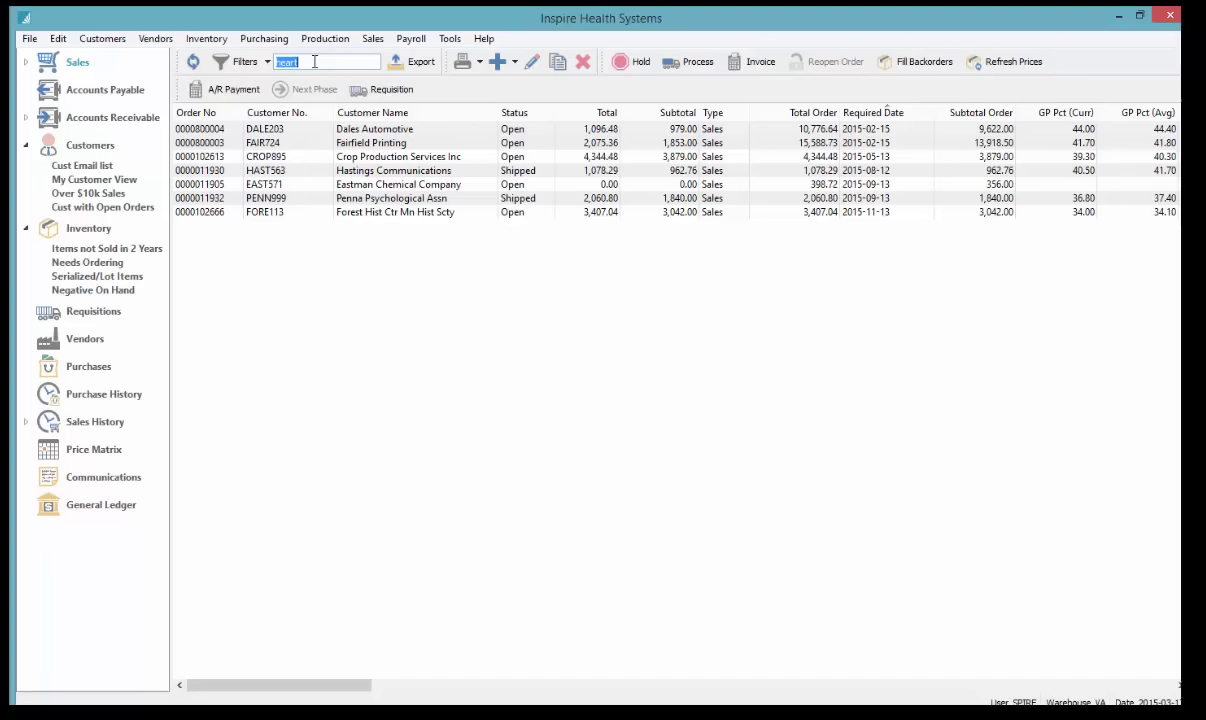
left_click(221, 131)
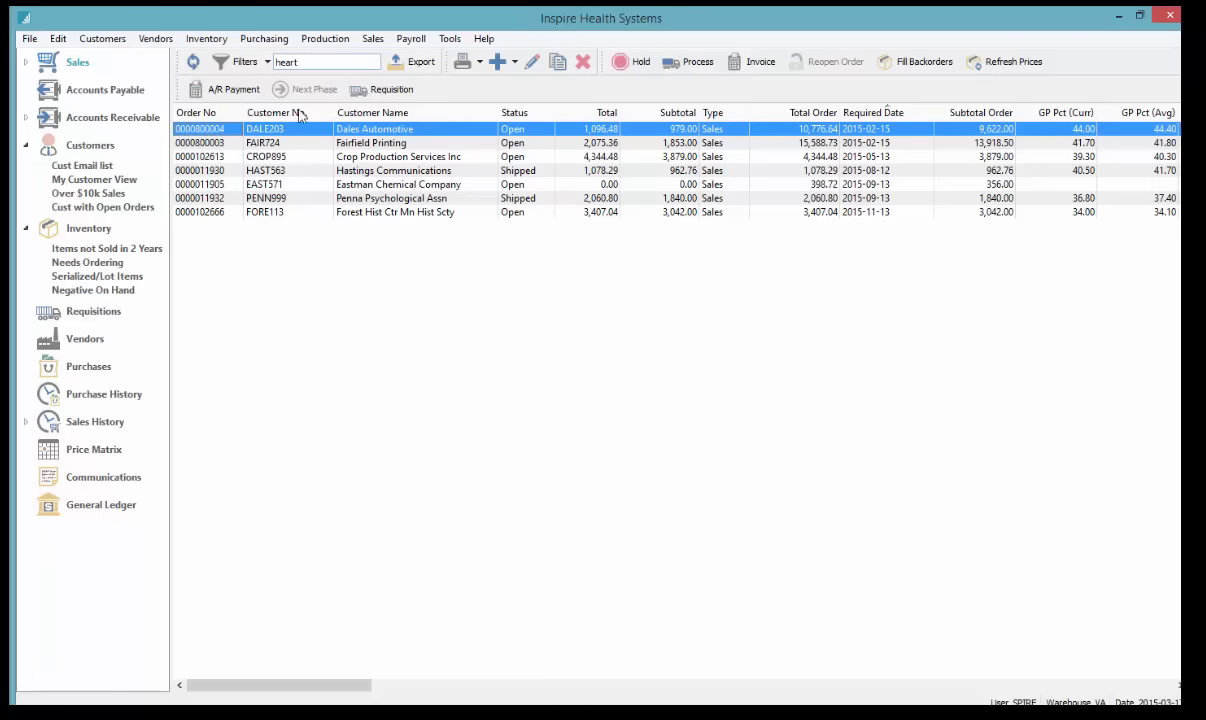
left_click(310, 61)
key("BackSpace")
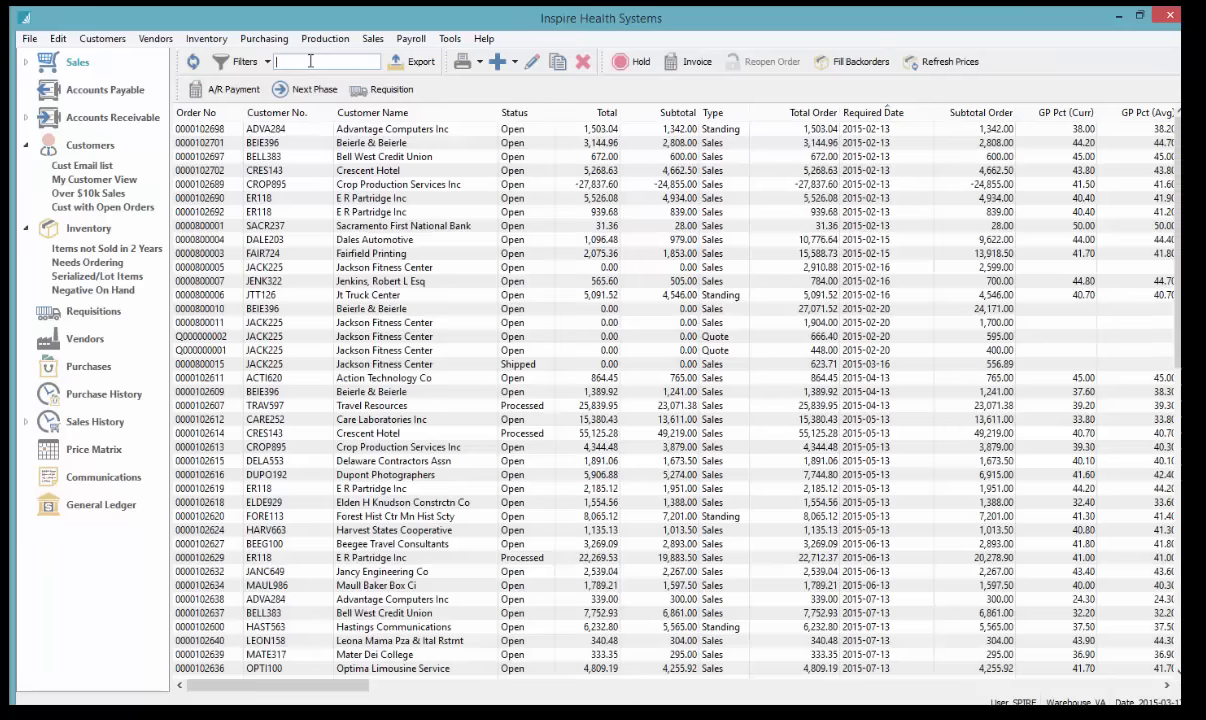
type("jason")
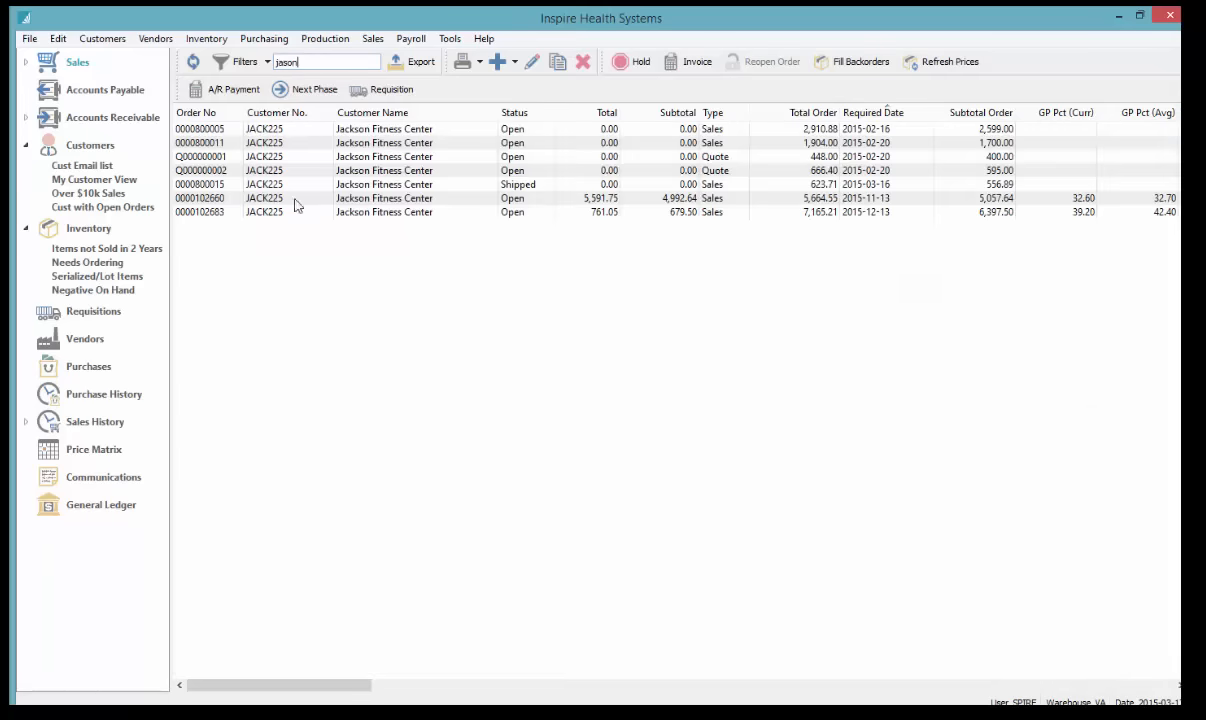
left_click(326, 62)
key("BackSpace")
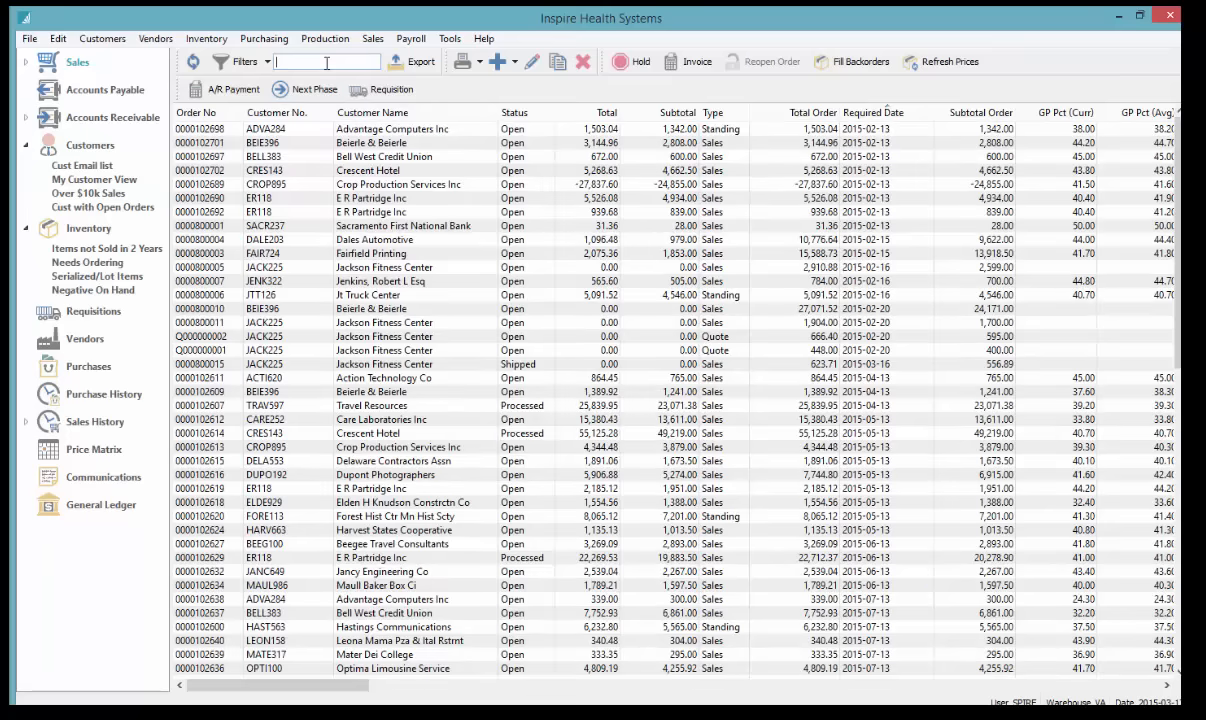
left_click(308, 156)
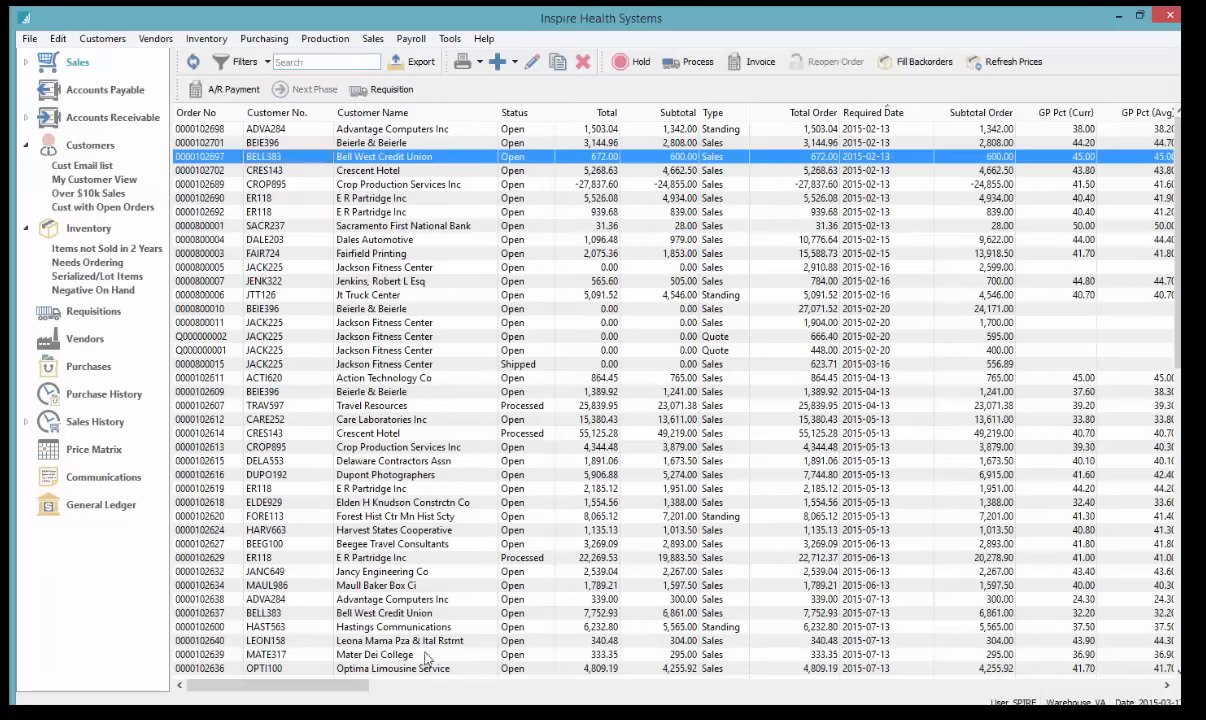
left_click_drag(291, 690, 1049, 686)
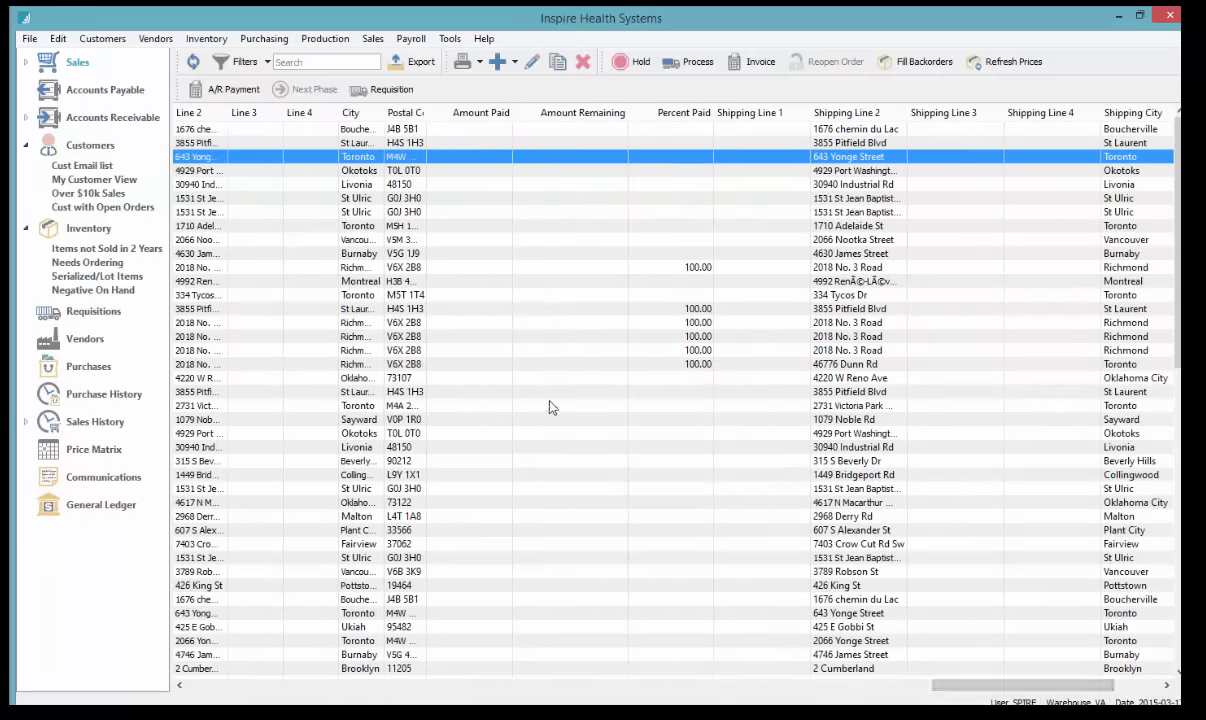
Browse the column chooser without changes, then sort the orders by Ship To Name
right_click(558, 113)
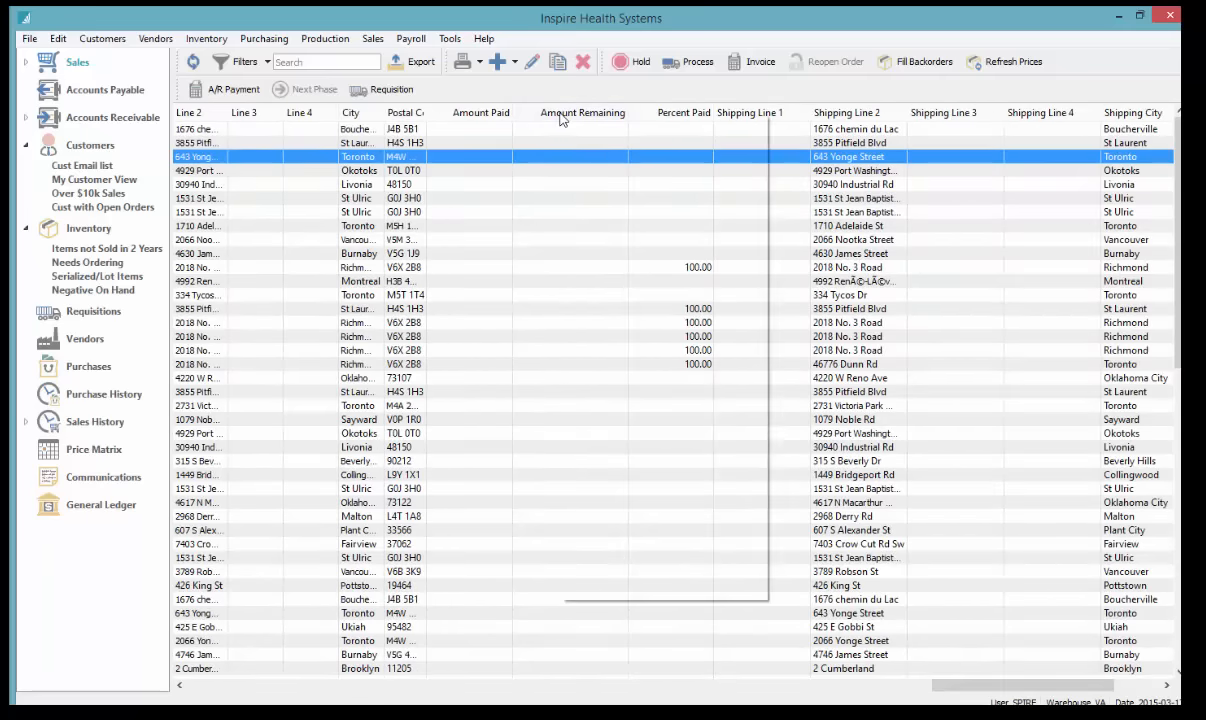
scroll(616, 536, "down", 9)
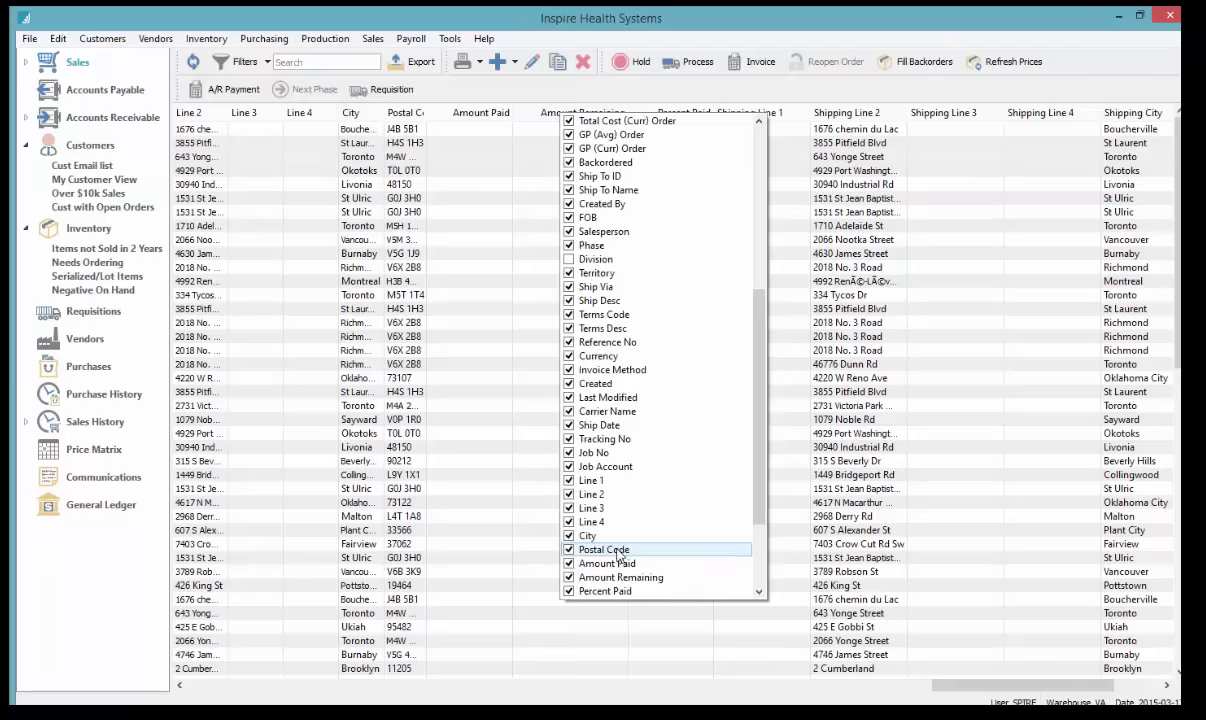
scroll(627, 591, "down", 2)
scroll(651, 576, "up", 5)
left_click(475, 338)
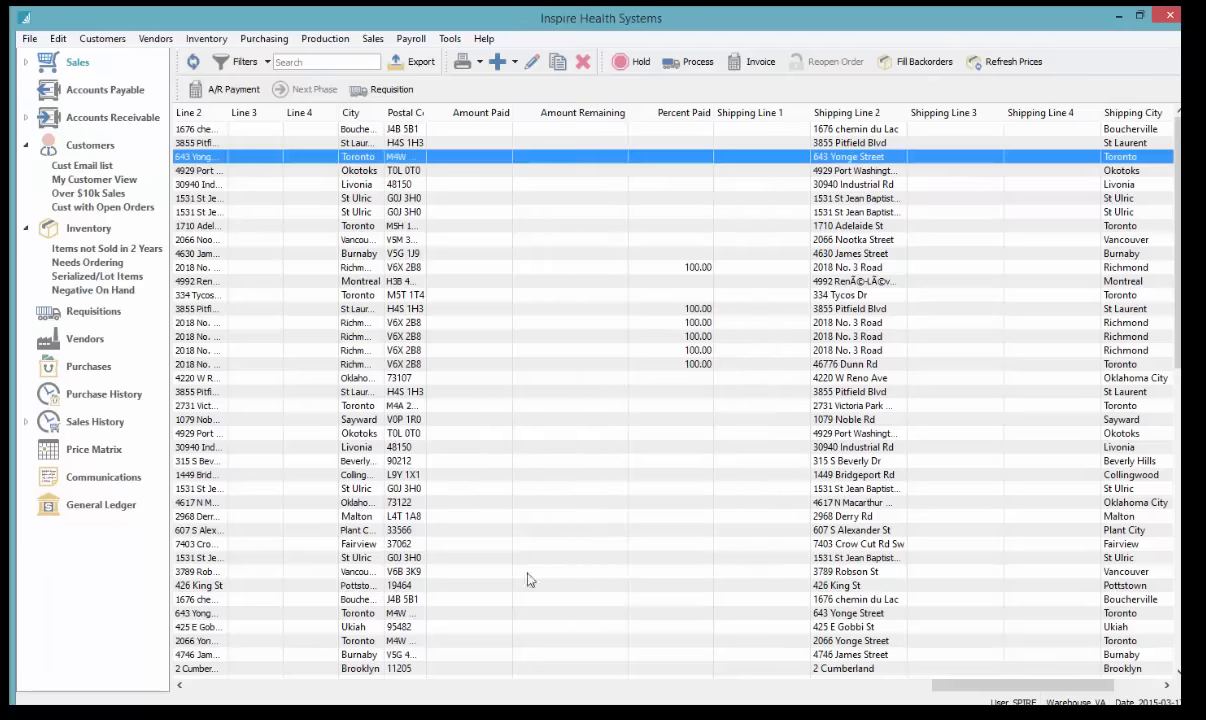
left_click_drag(951, 689, 541, 690)
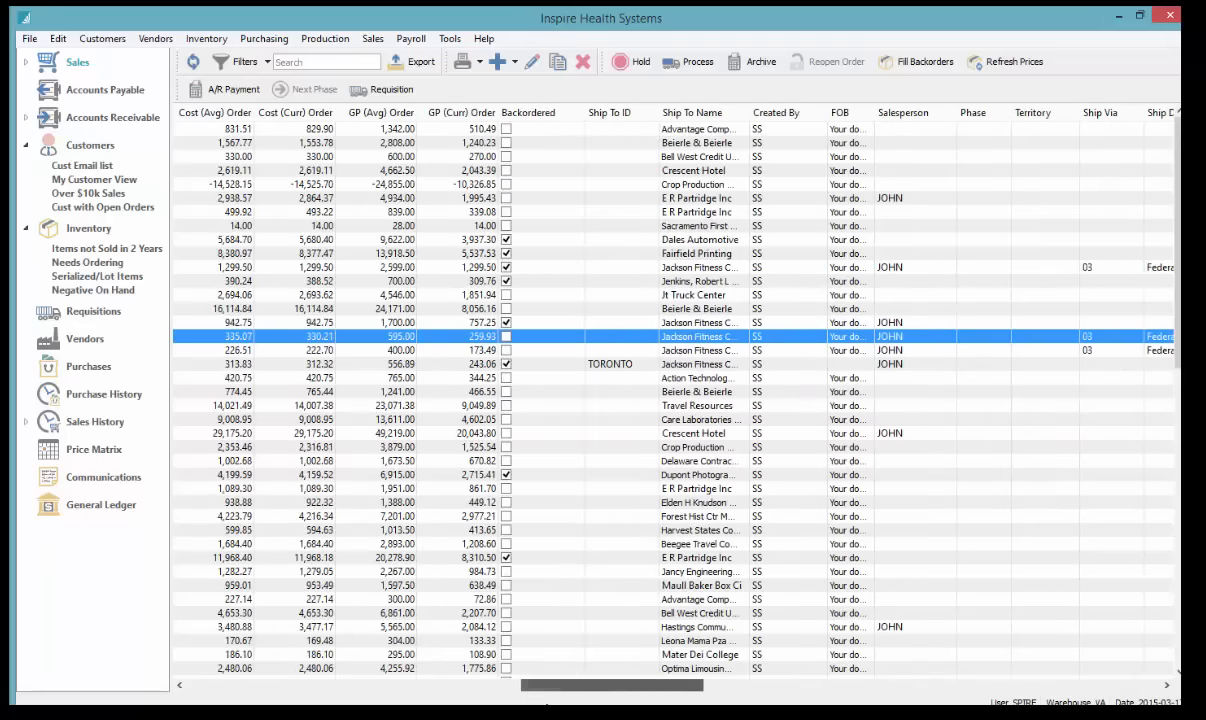
left_click(703, 117)
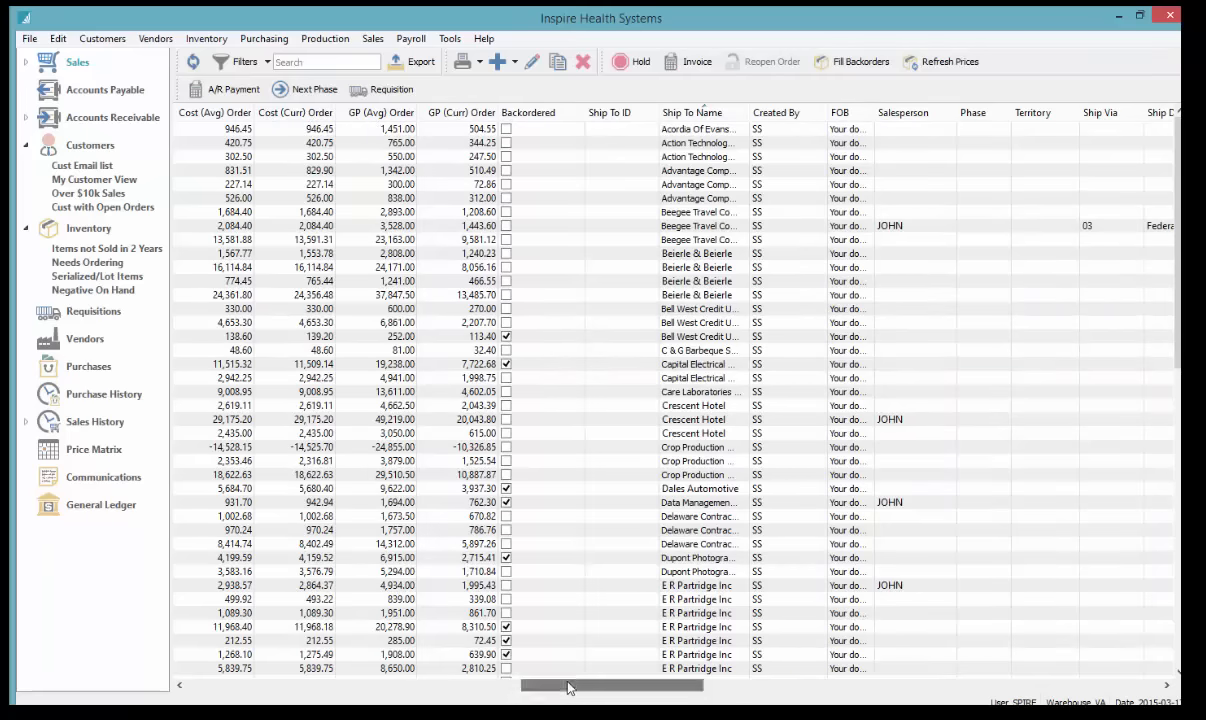
Sort by the Backordered column and review the Bell West Credit Union and Travel Resources orders
left_click_drag(567, 686, 507, 692)
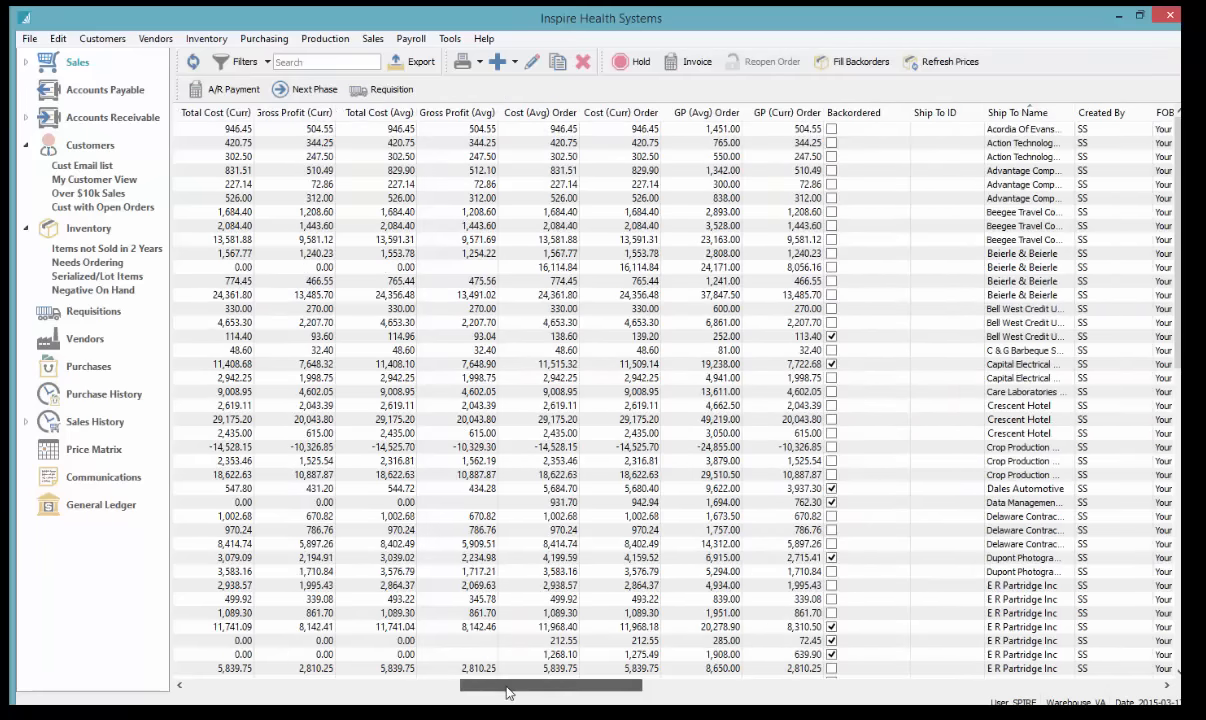
left_click(871, 124)
left_click(870, 116)
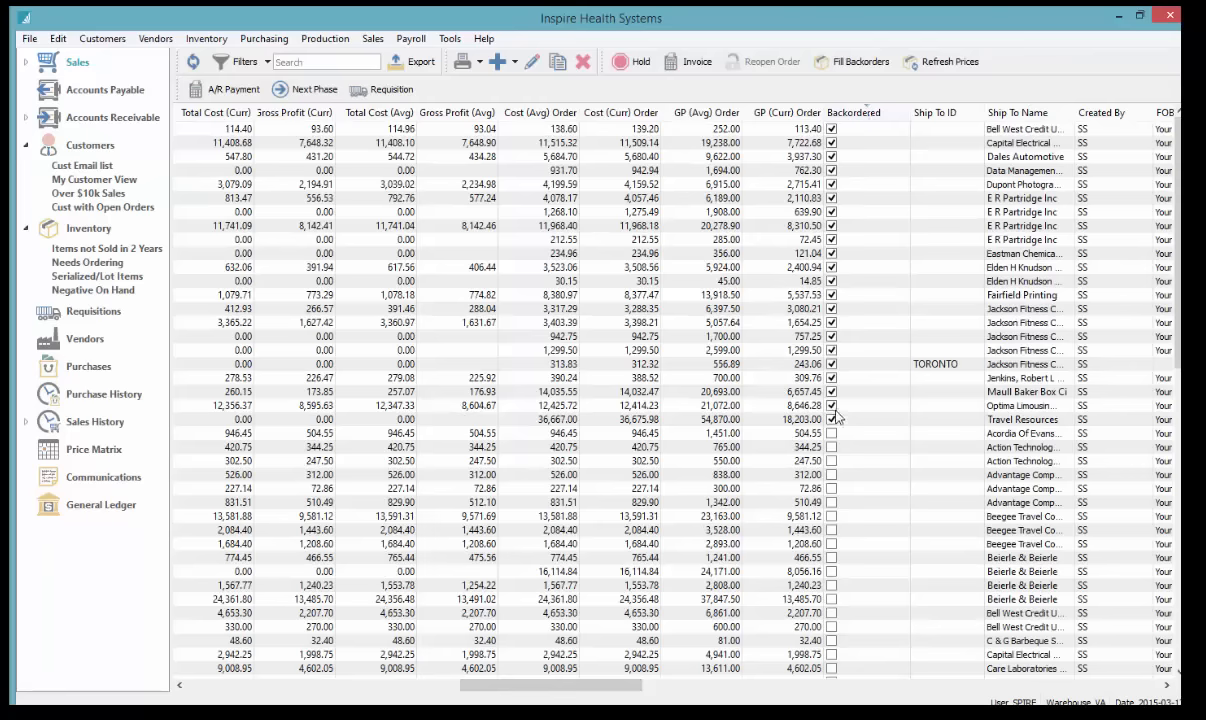
left_click(841, 133)
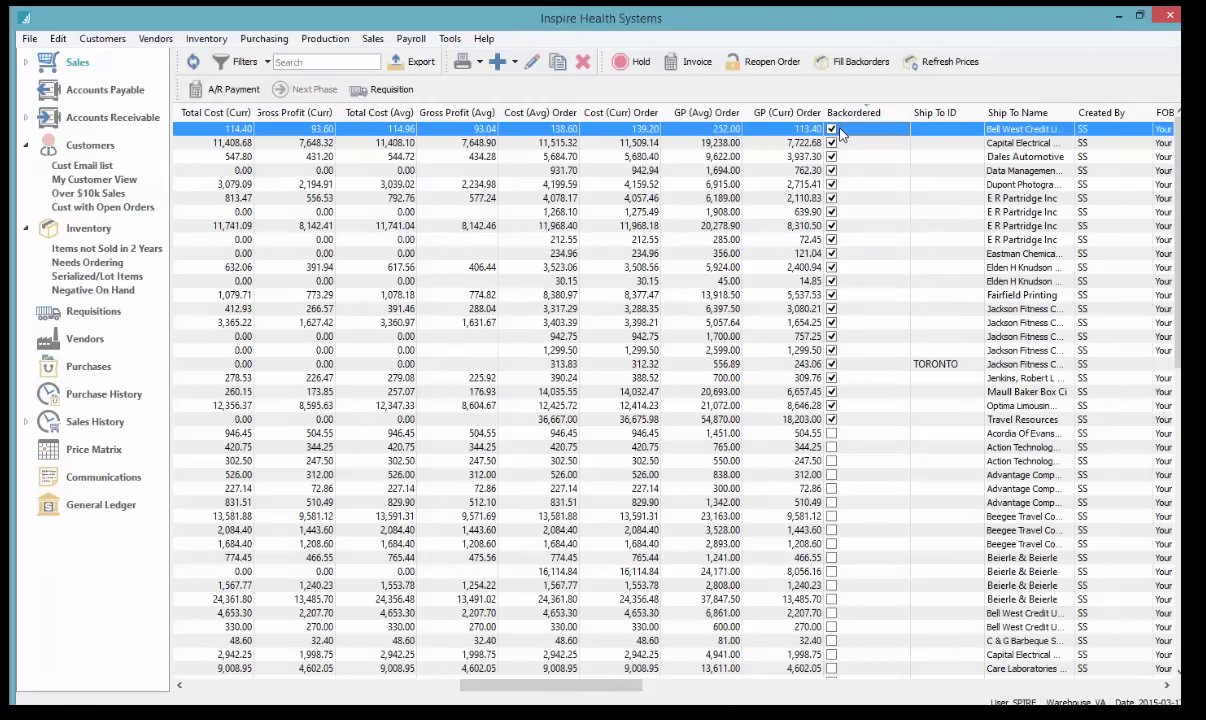
left_click(842, 421)
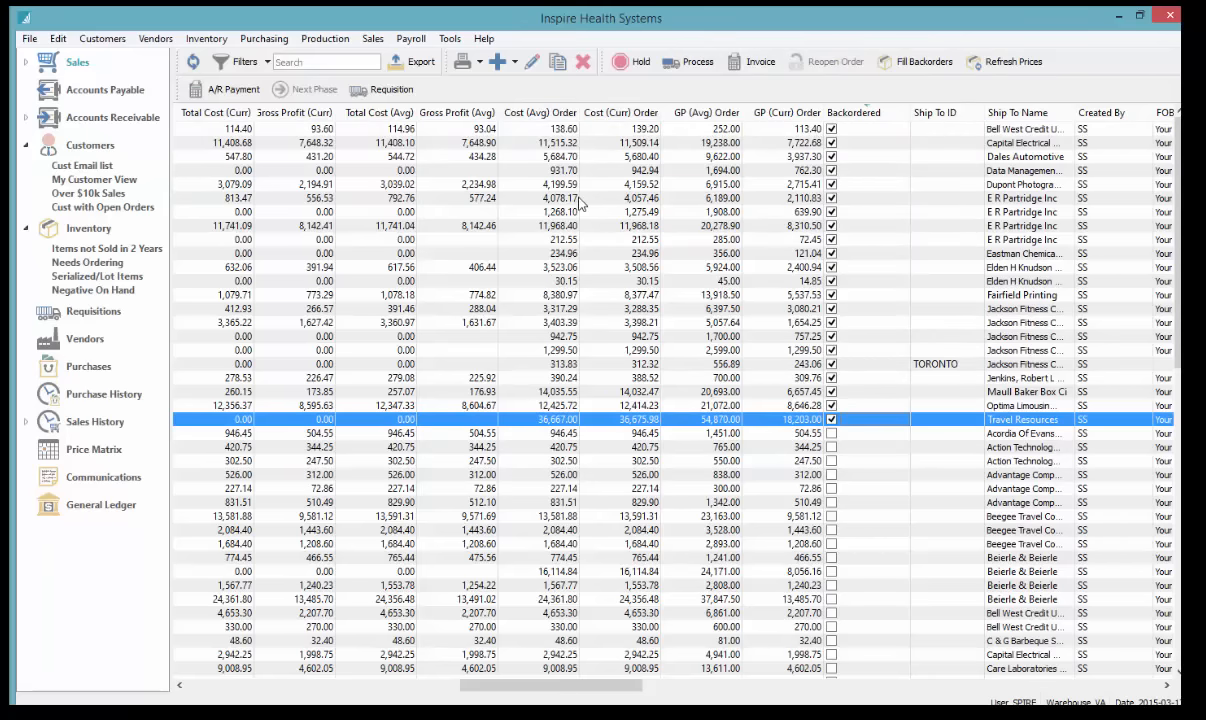
left_click(203, 687)
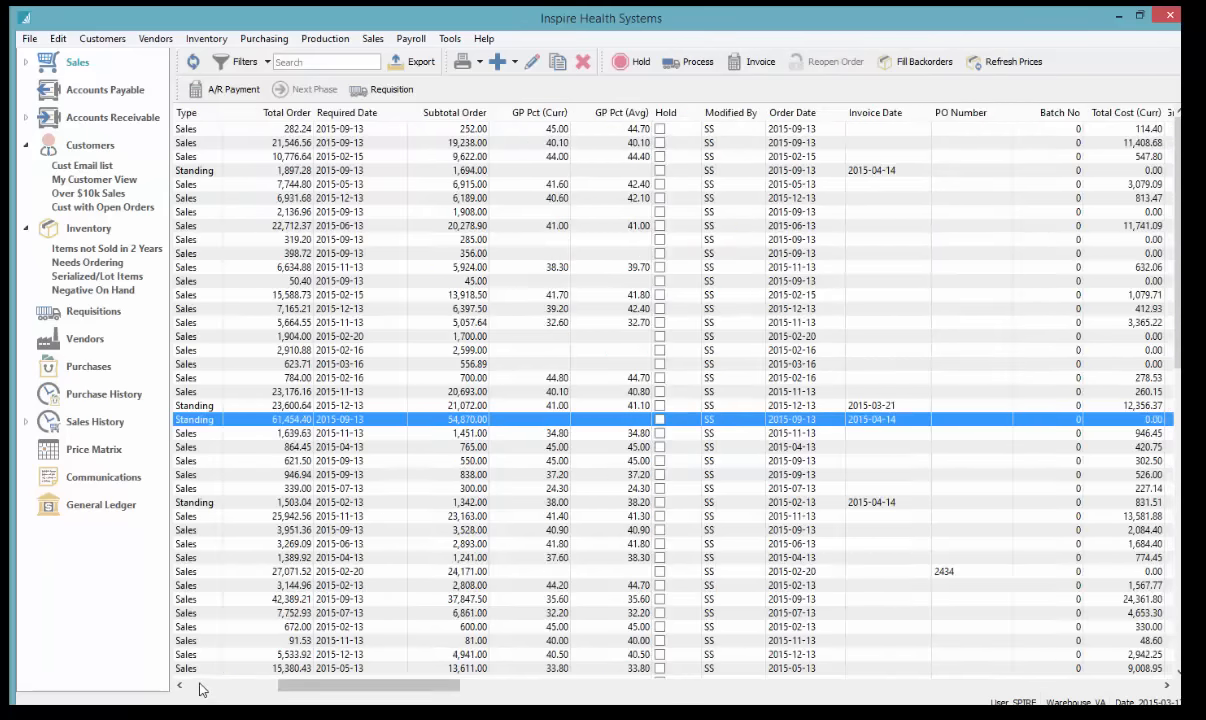
right_click(527, 110)
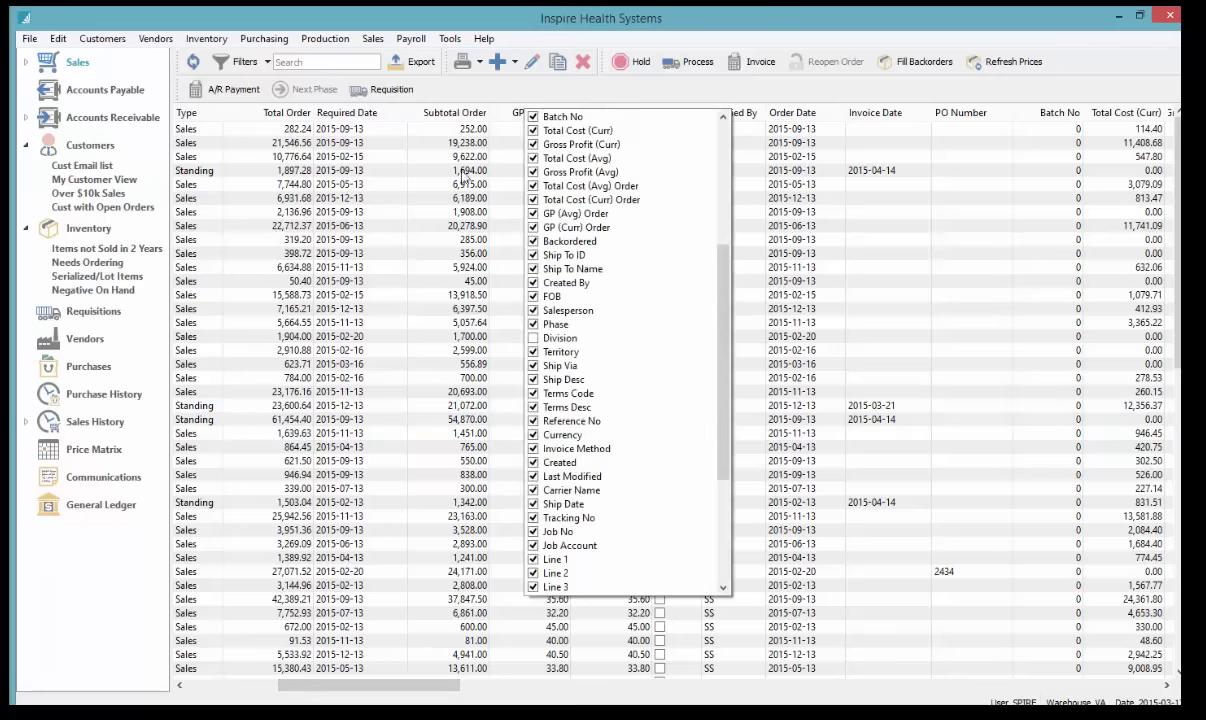
left_click(463, 173)
left_click(432, 166)
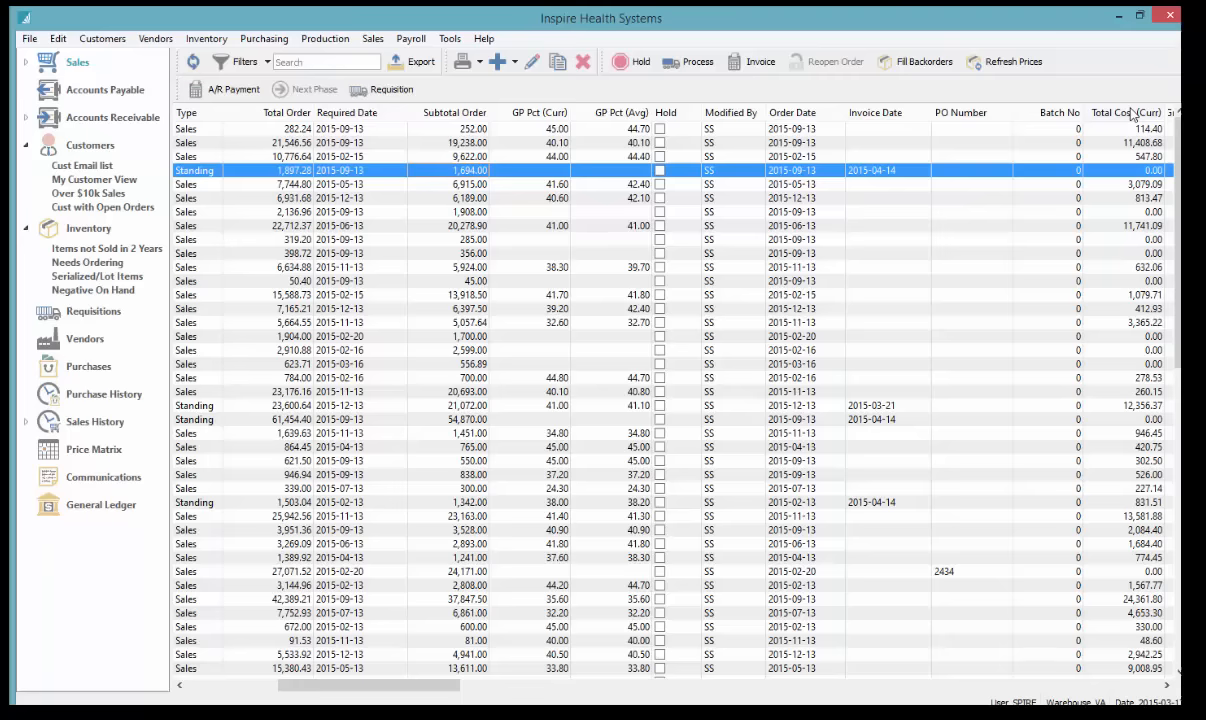
left_click(942, 433)
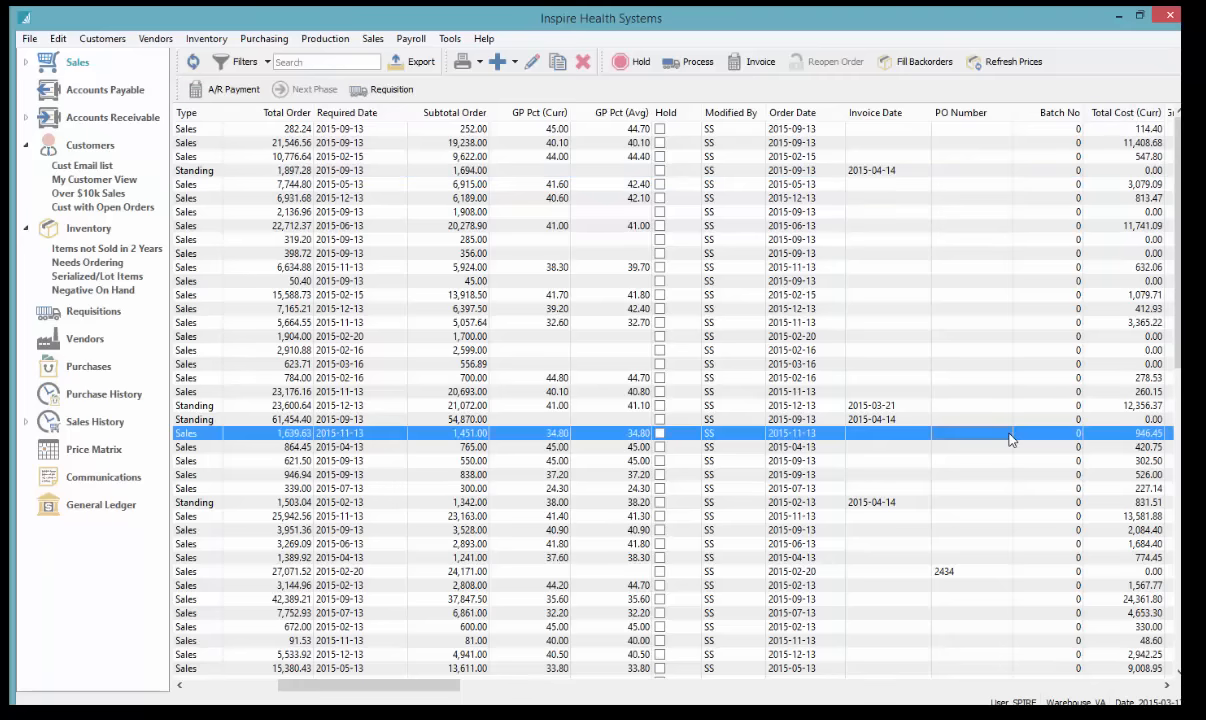
left_click_drag(415, 685, 305, 690)
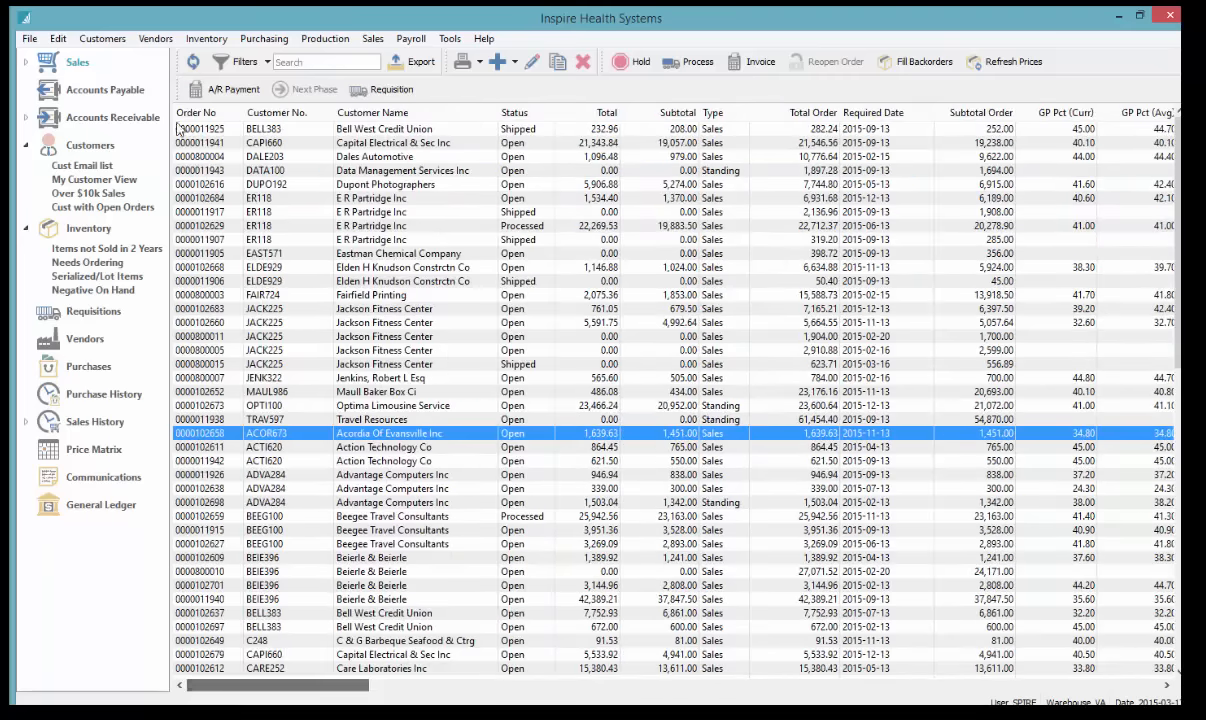
left_click(200, 117)
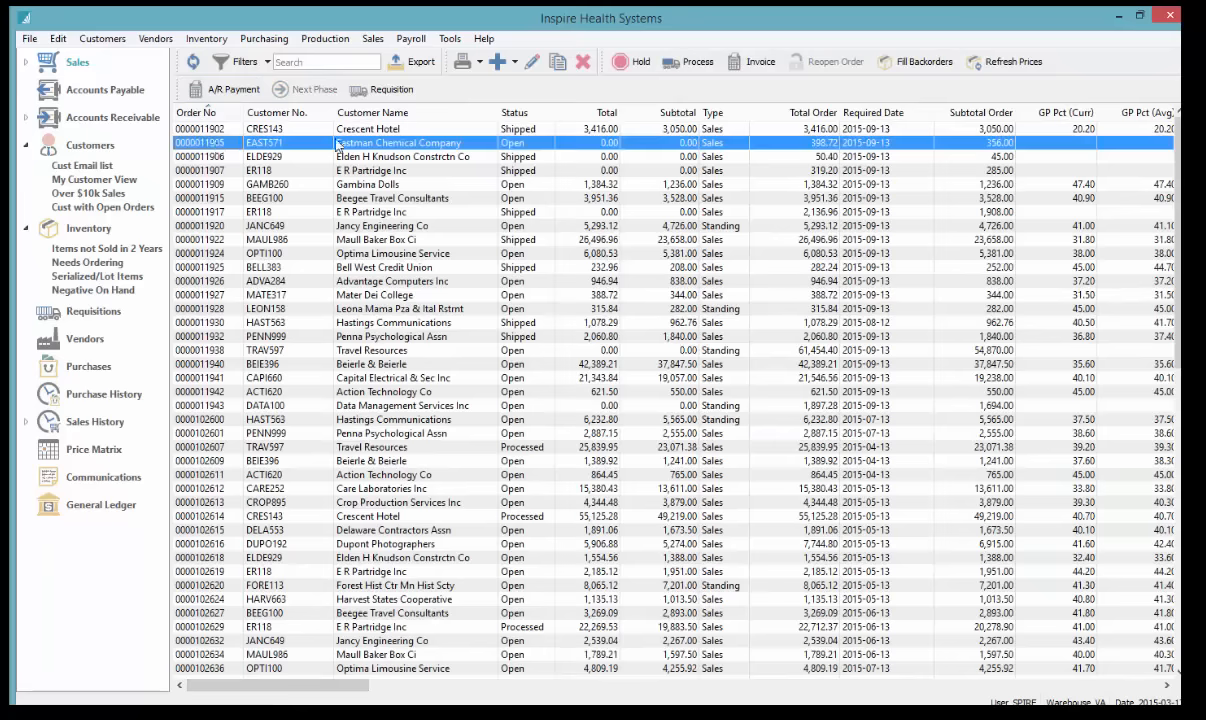
left_click(496, 63)
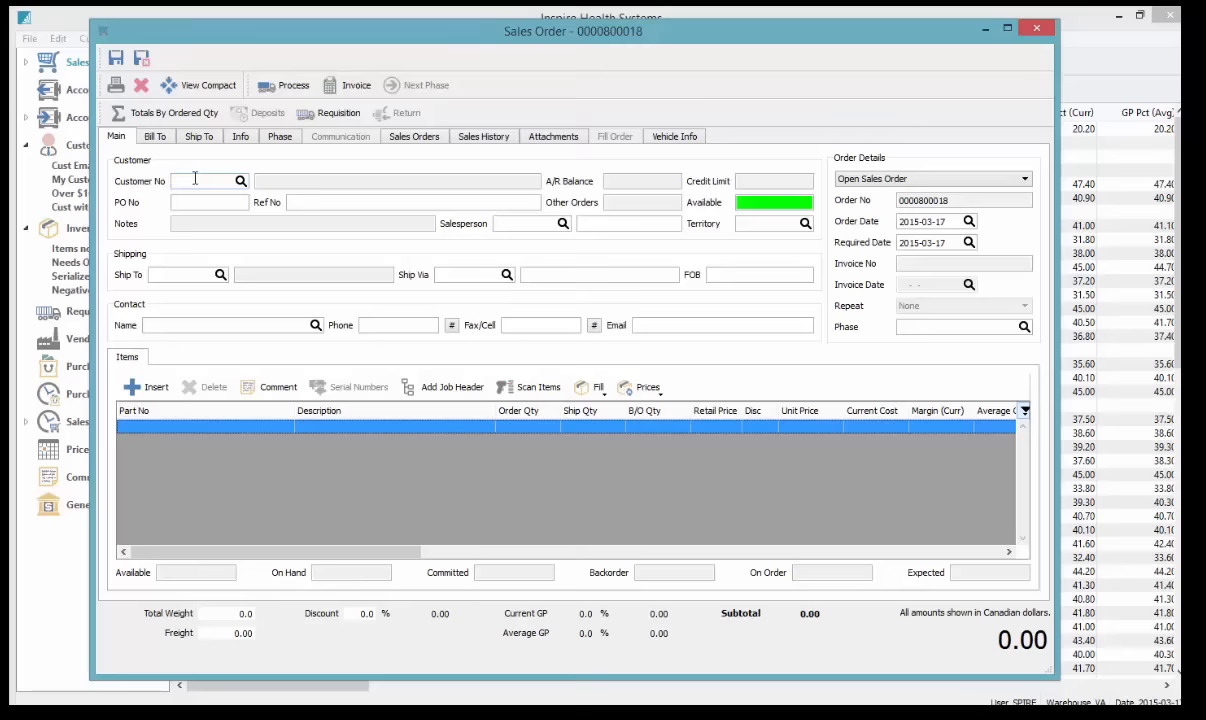
After trying other searches, enter JAC in Customer No to pick Jackson Fitness Center
type("JACK")
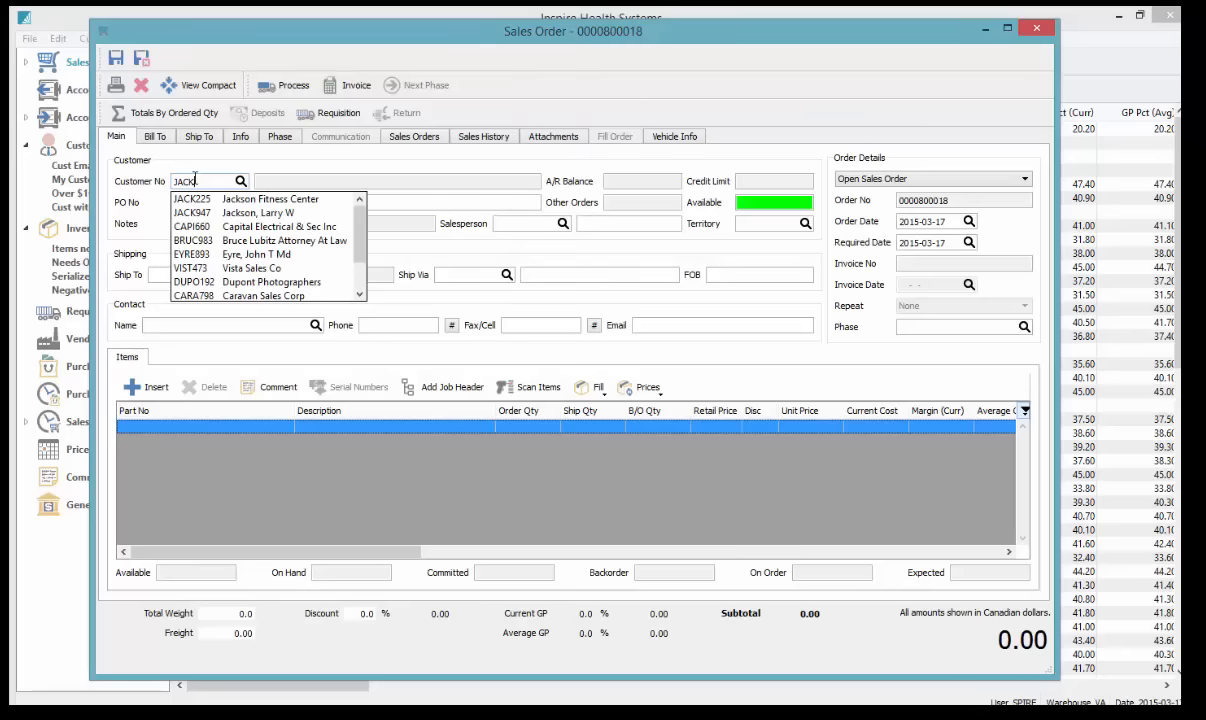
type("SON")
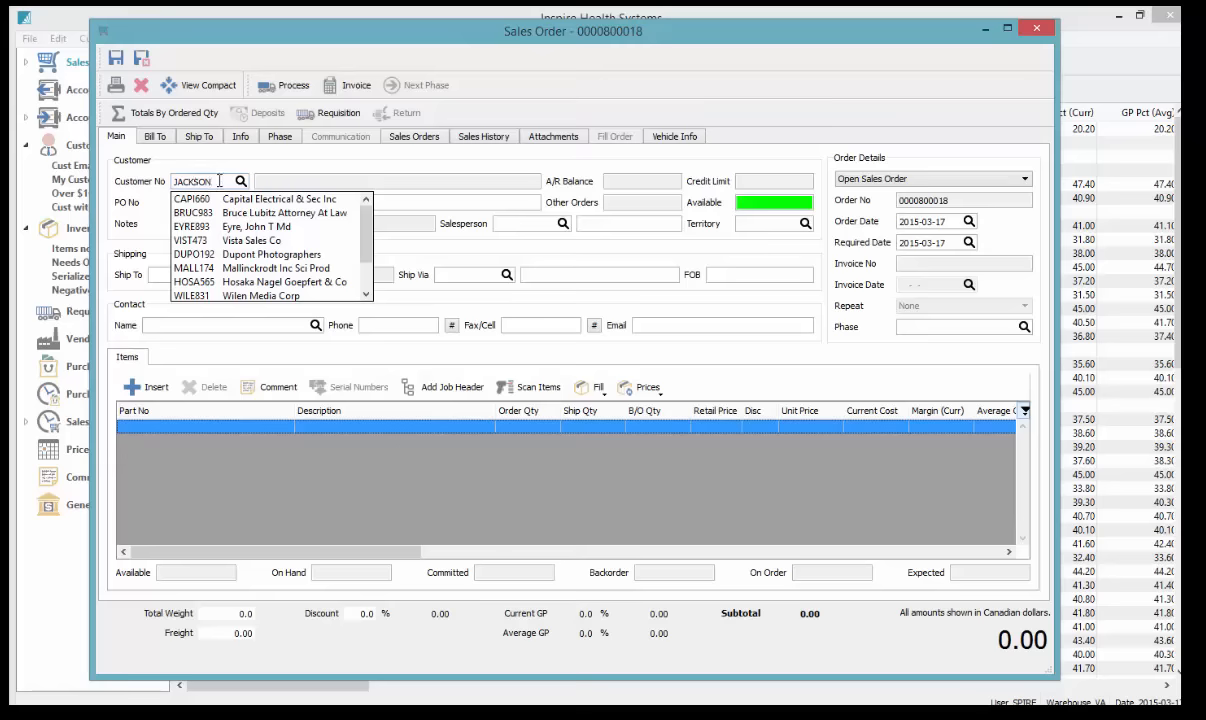
double_click(221, 179)
key("BackSpace")
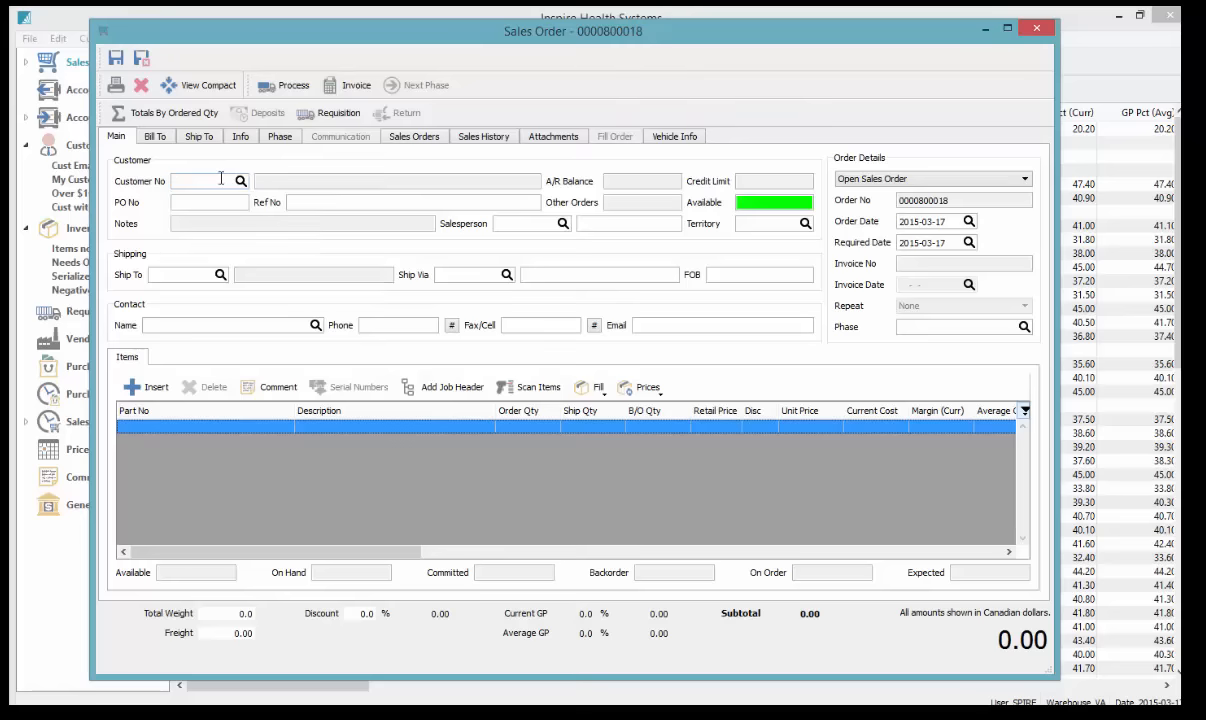
type("JASON")
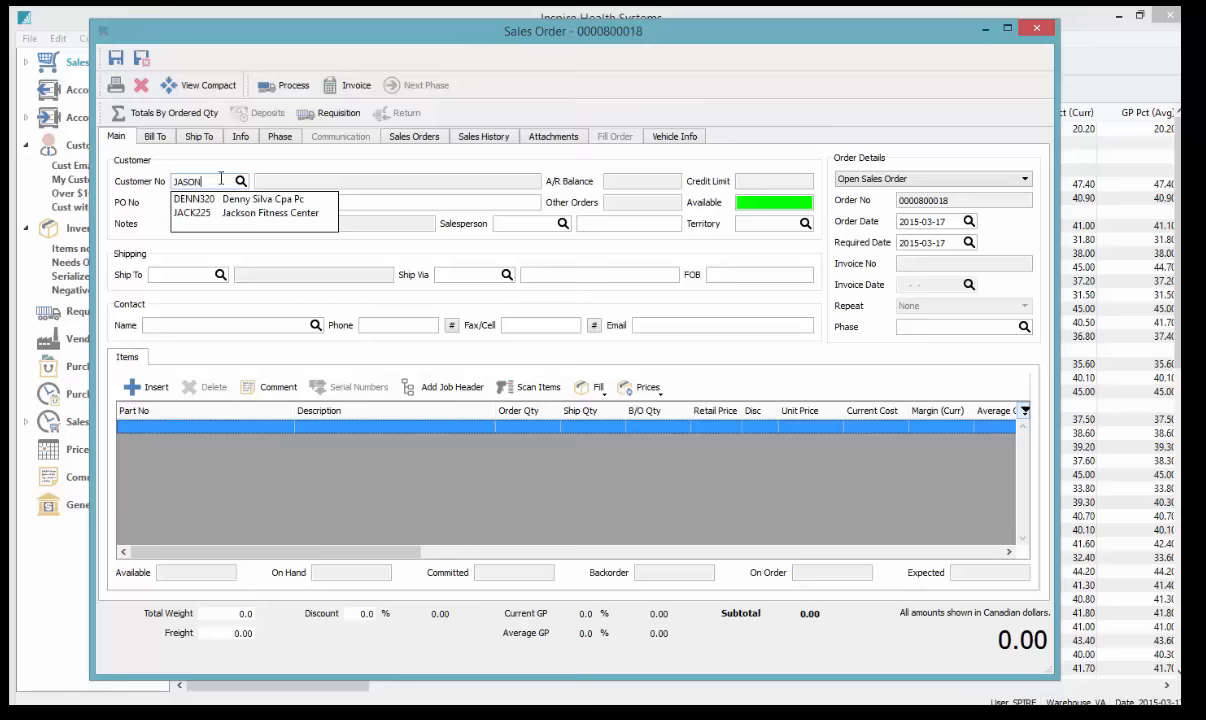
key("BackSpace")
key("BackSpace")
key("BackSpace")
key("BackSpace")
key("BackSpace")
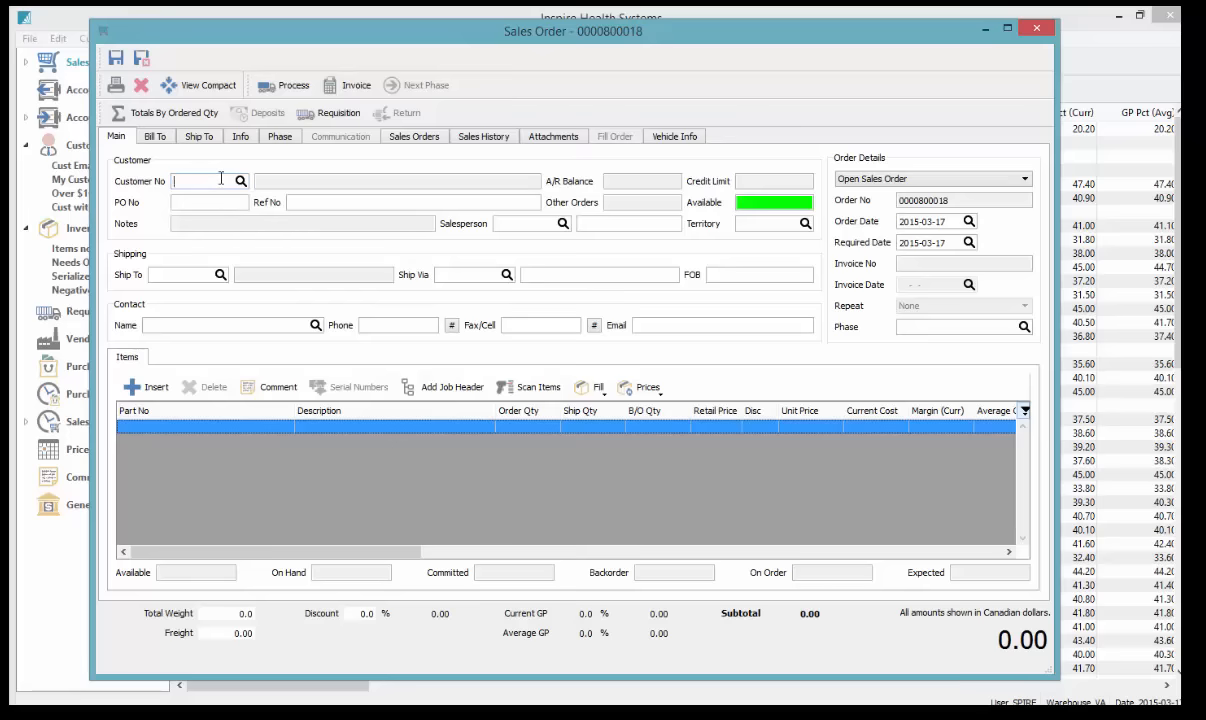
type("604249")
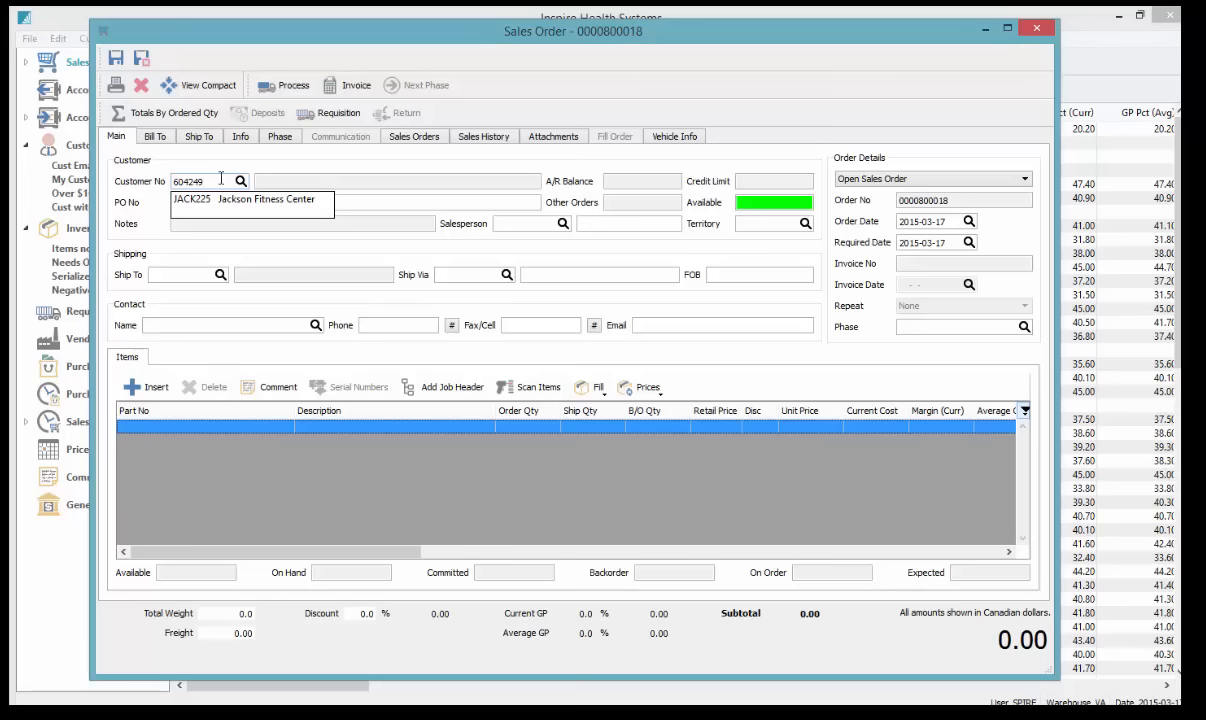
key("BackSpace")
key("BackSpace")
key("BackSpace")
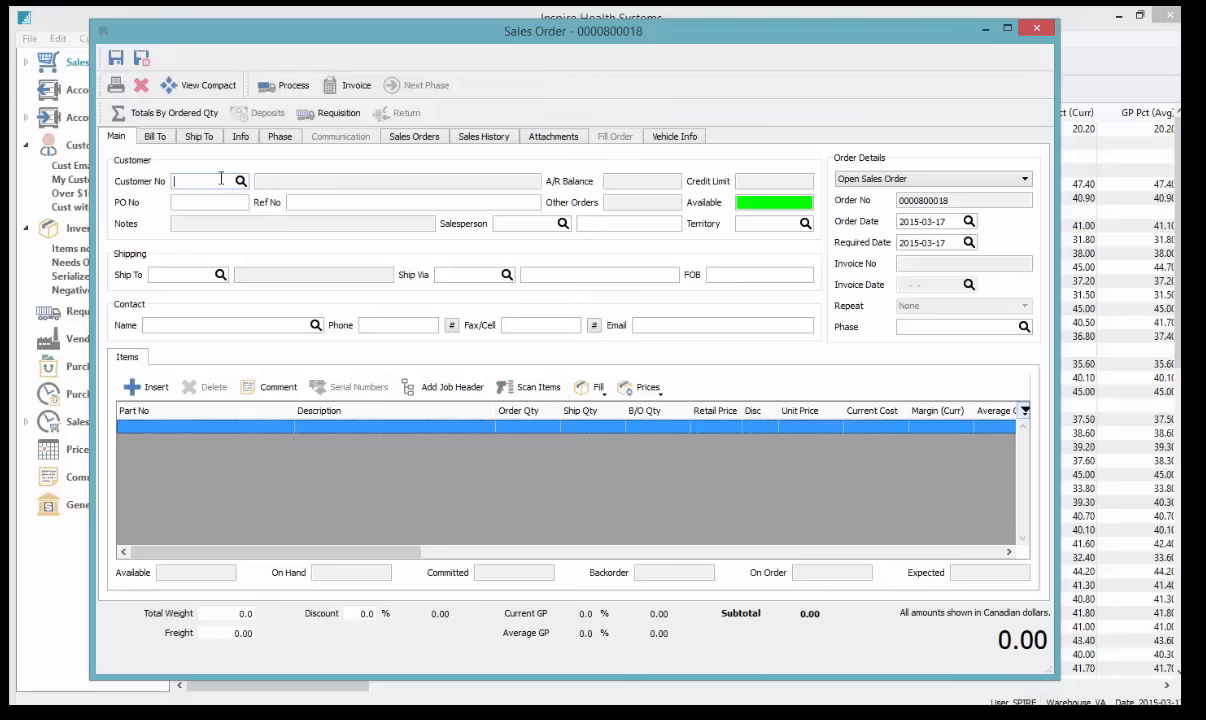
type("JAC")
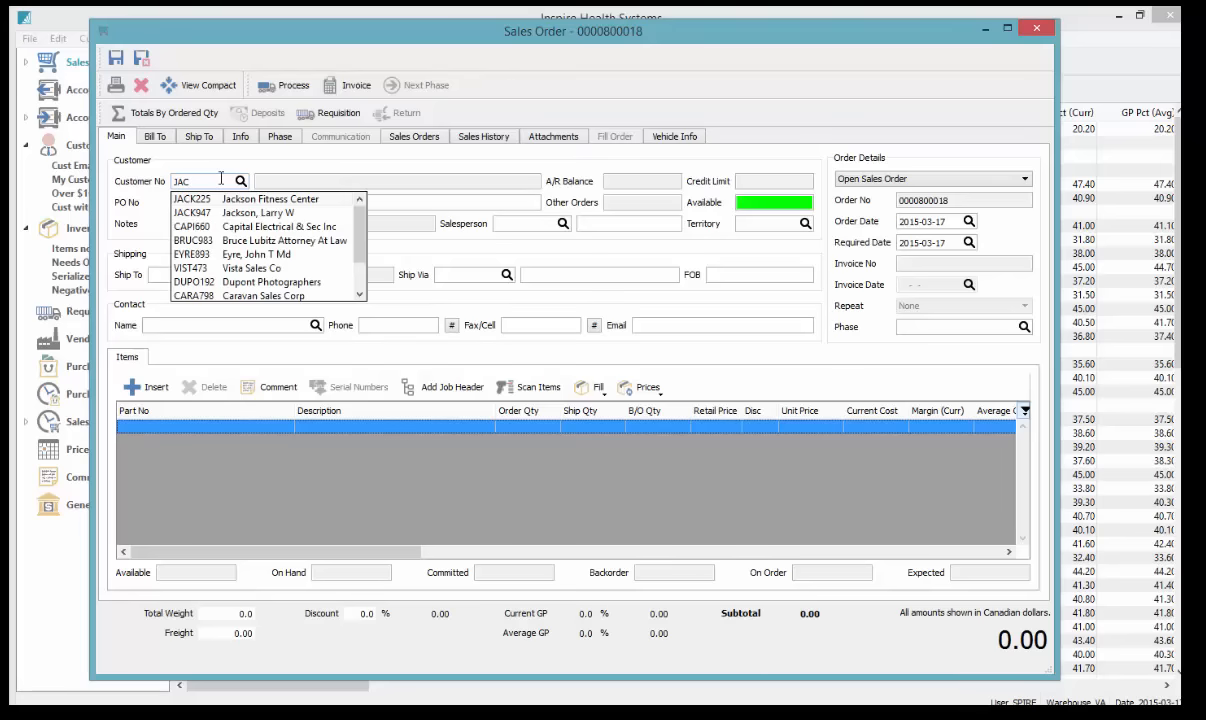
key("Return")
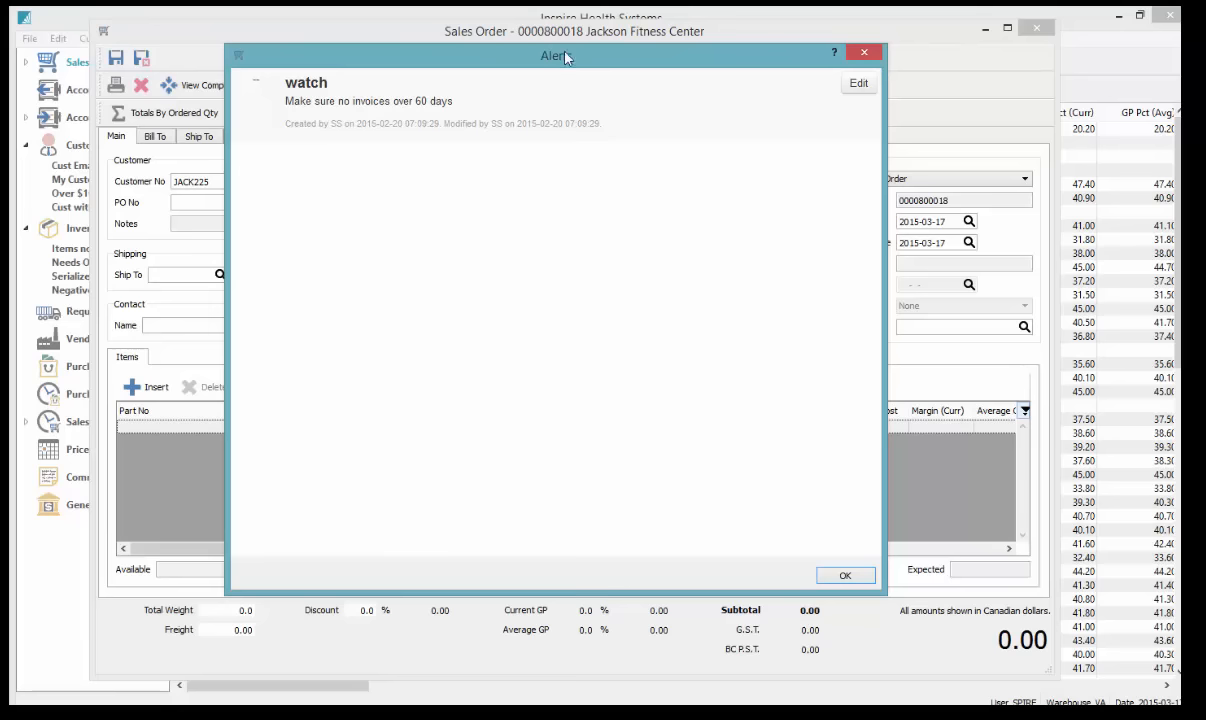
Move aside and dismiss the invoices-over-60-days watch alert
left_click_drag(568, 60, 601, 60)
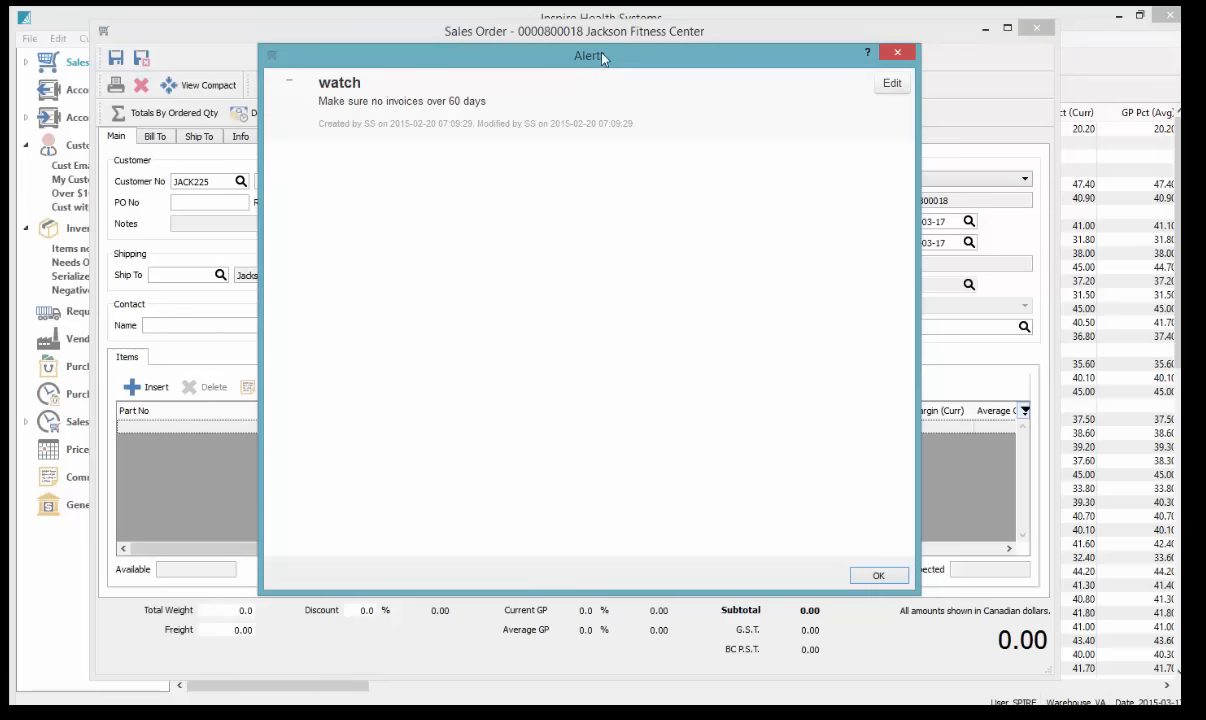
left_click(877, 575)
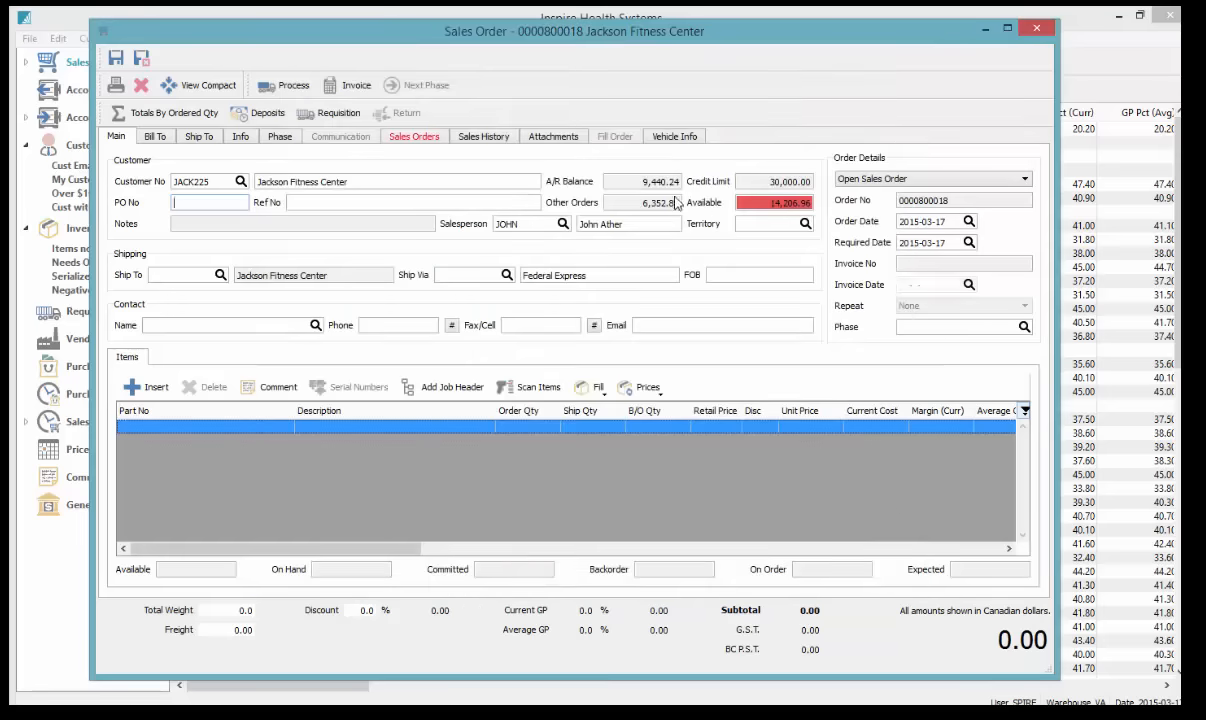
left_click(769, 186)
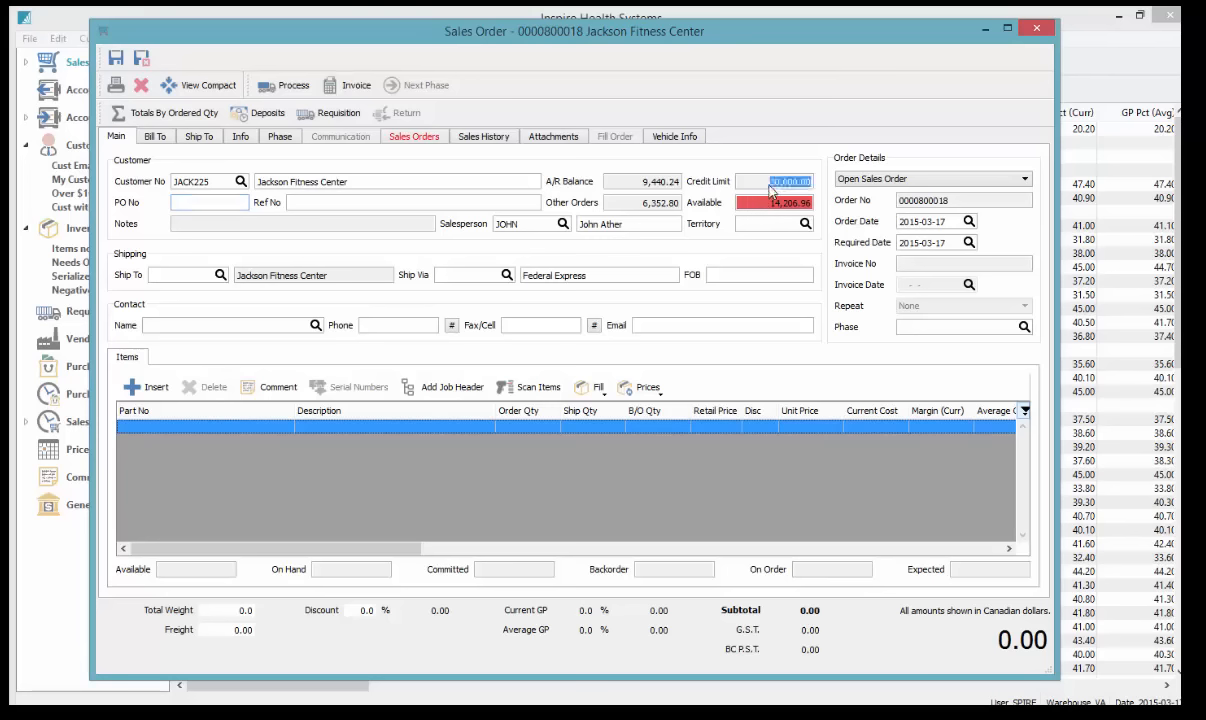
left_click(762, 205)
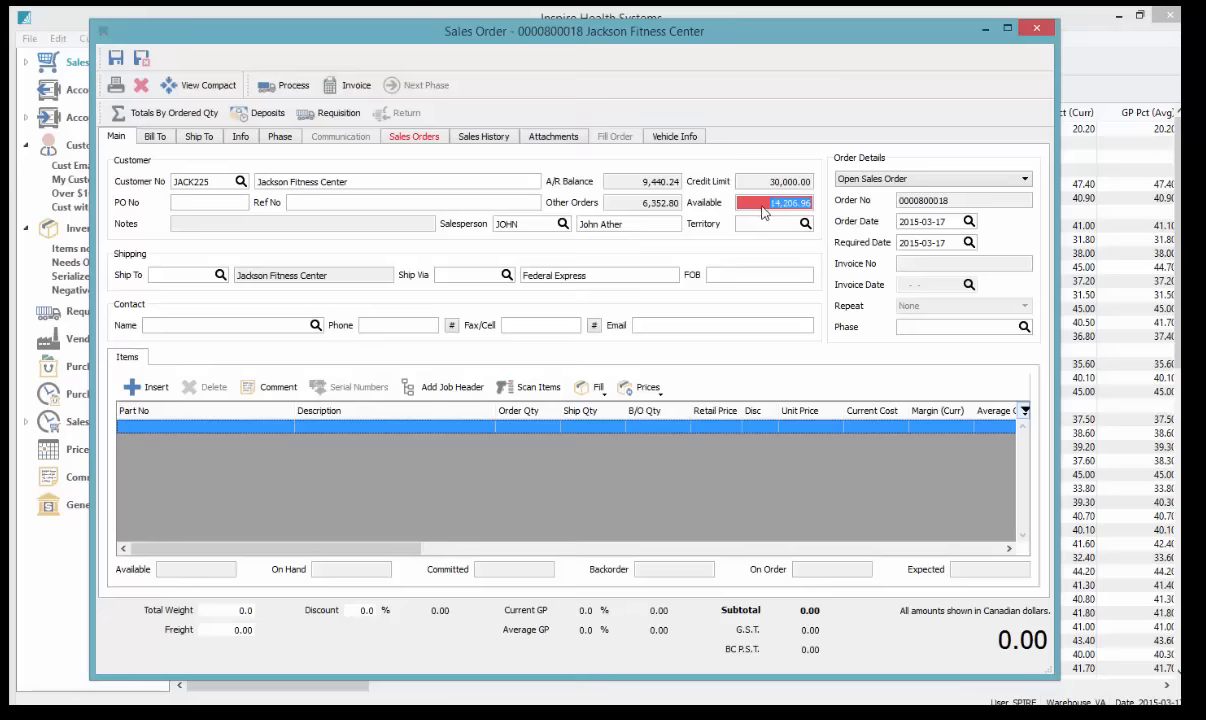
left_click(763, 206)
left_click(242, 138)
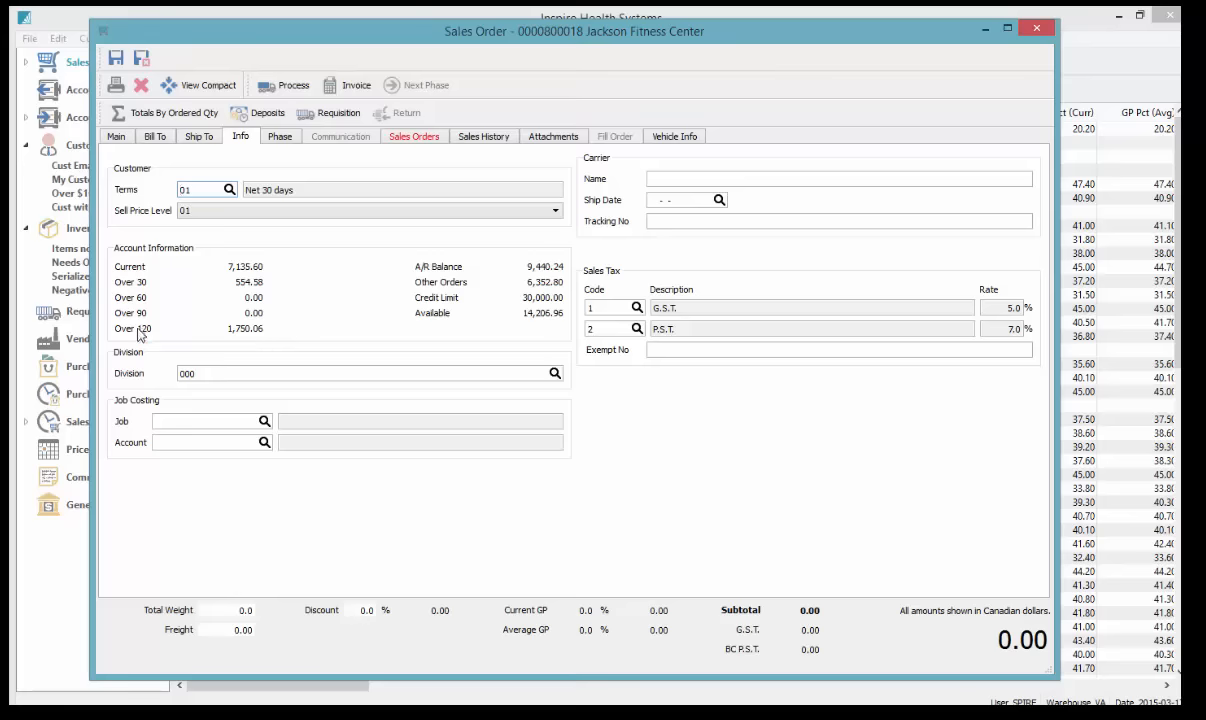
left_click(120, 138)
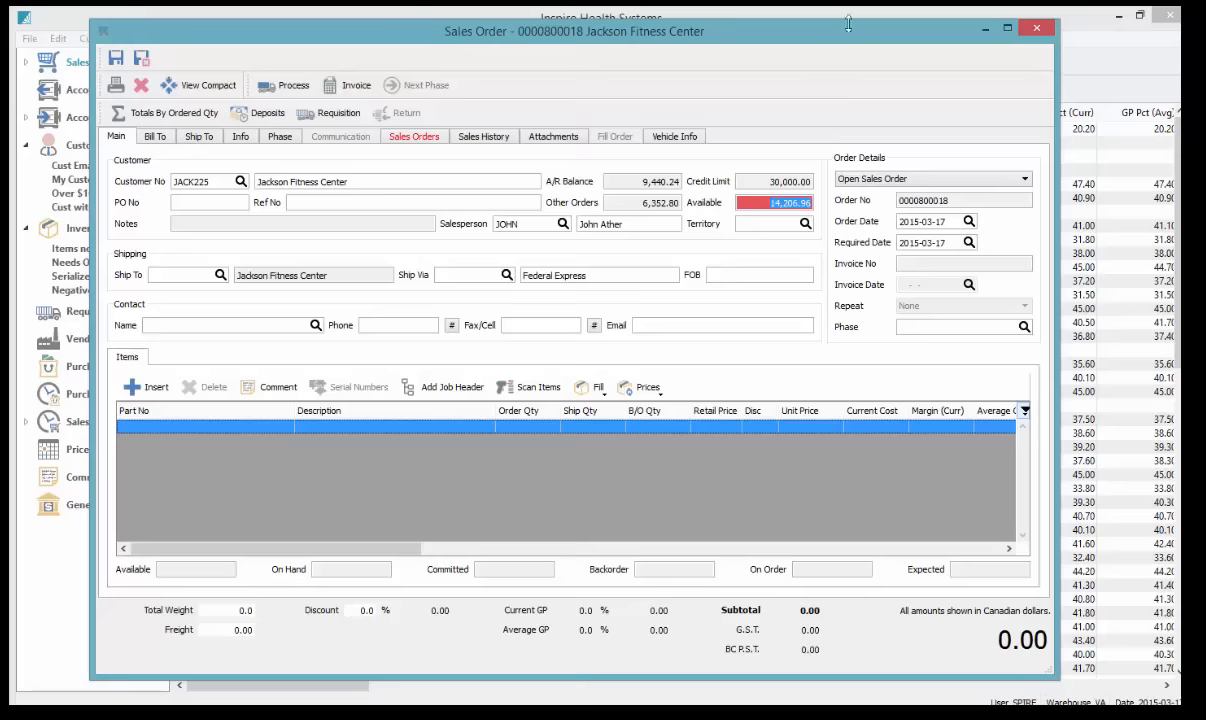
left_click(248, 428)
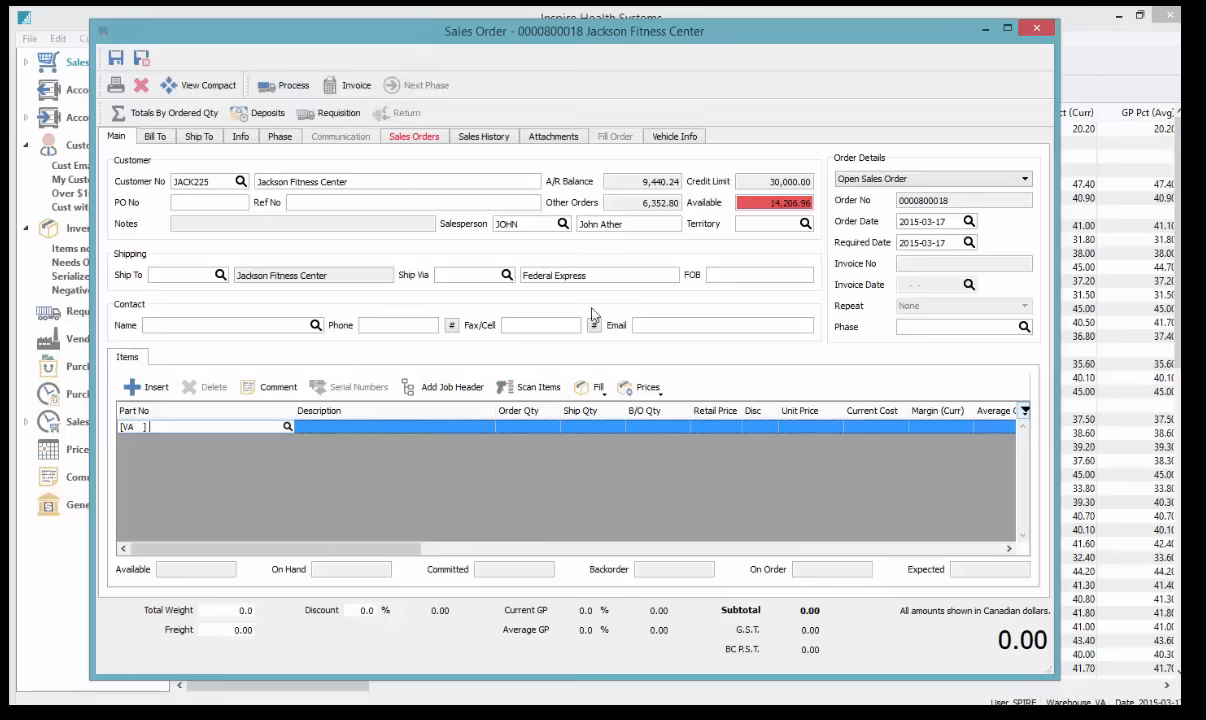
Open the order-type dropdown under Order Details
left_click(897, 179)
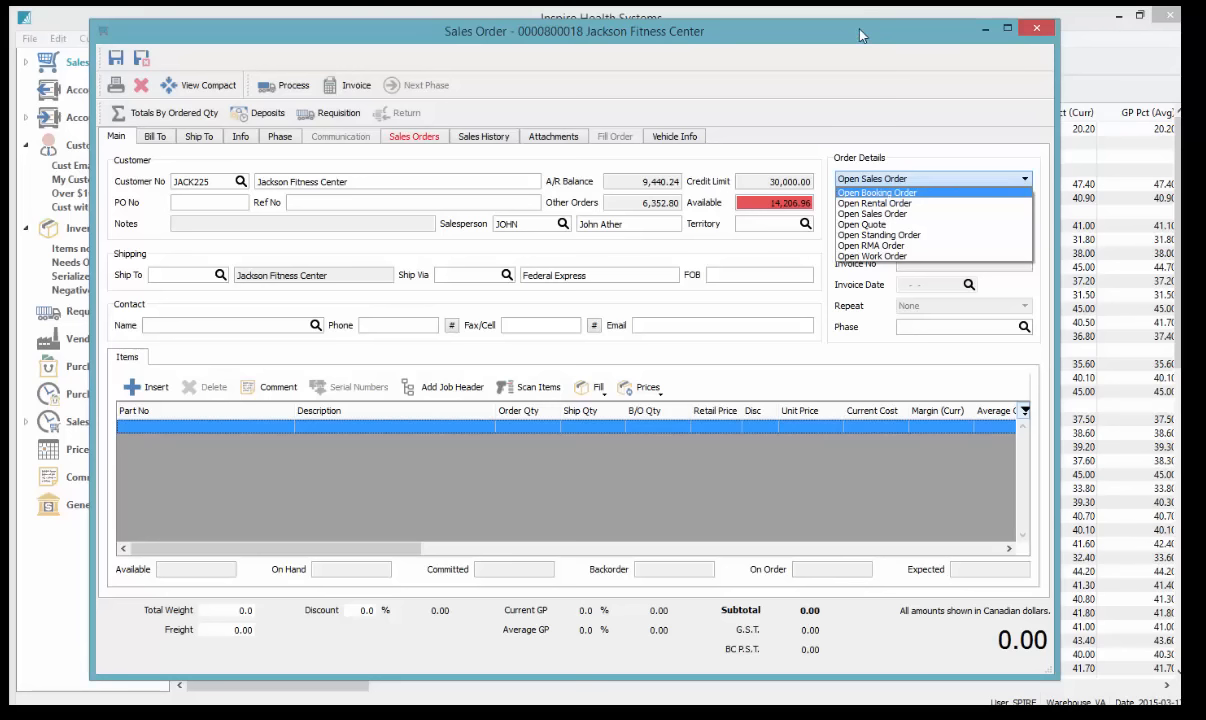
left_click(862, 213)
left_click(868, 180)
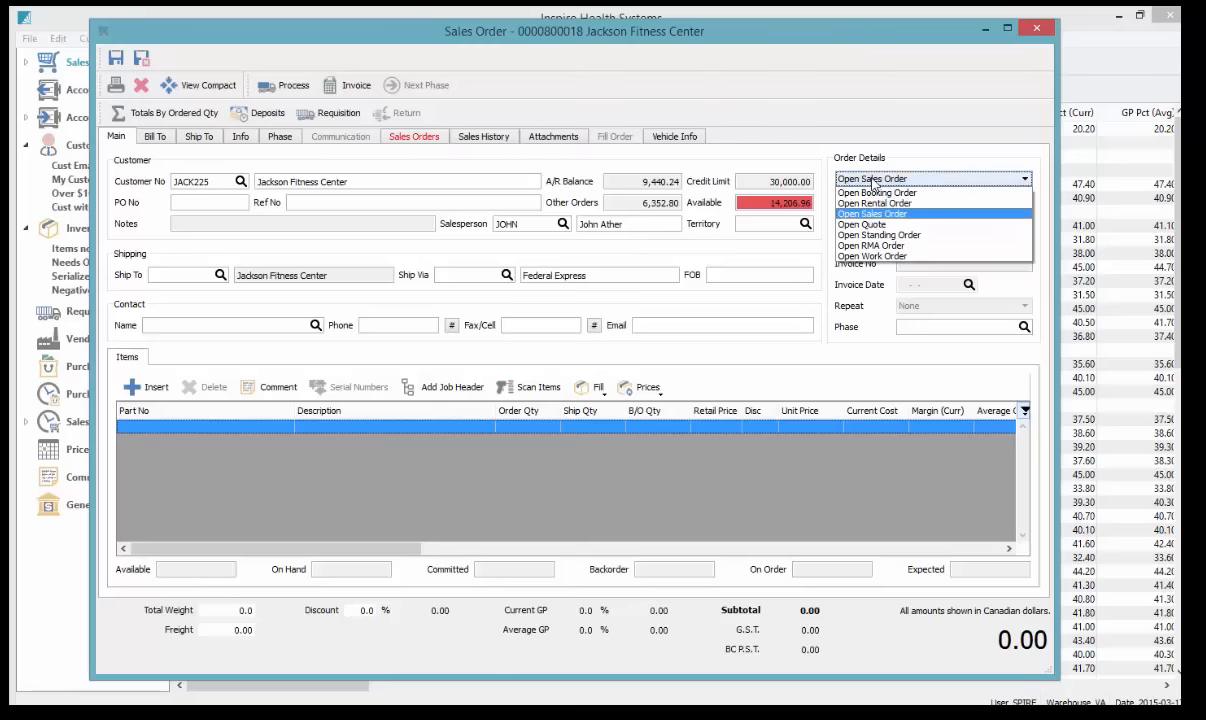
left_click(870, 235)
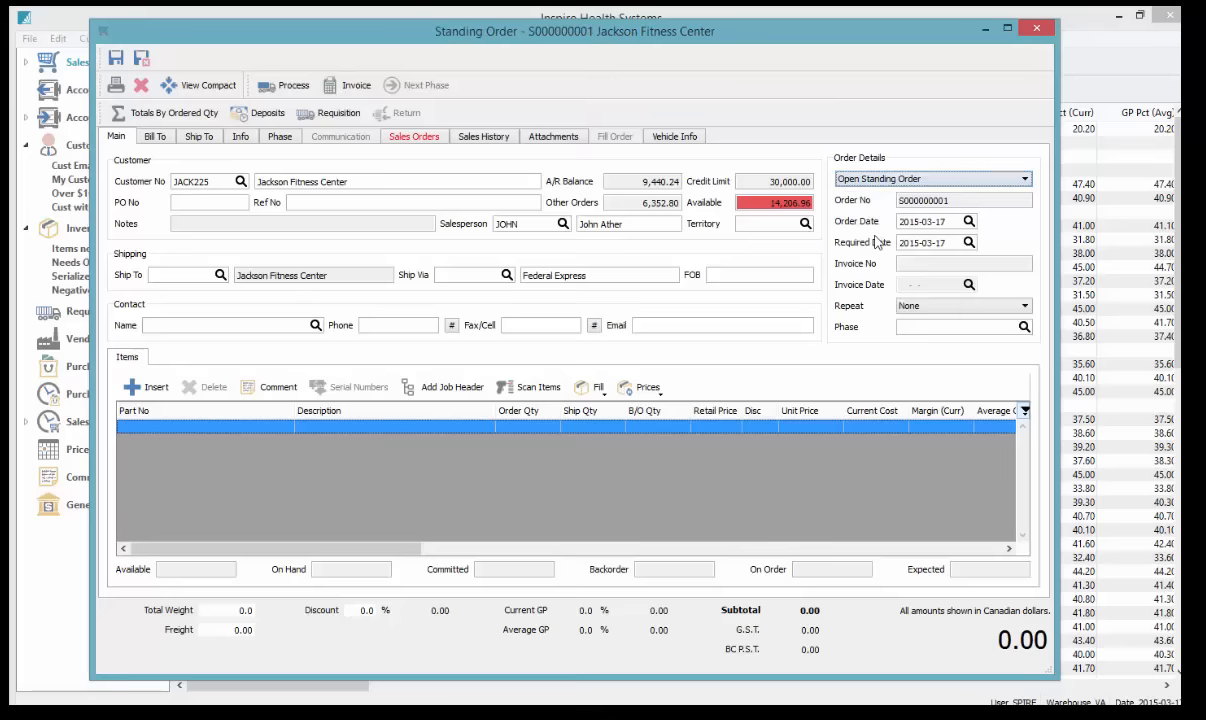
left_click(928, 307)
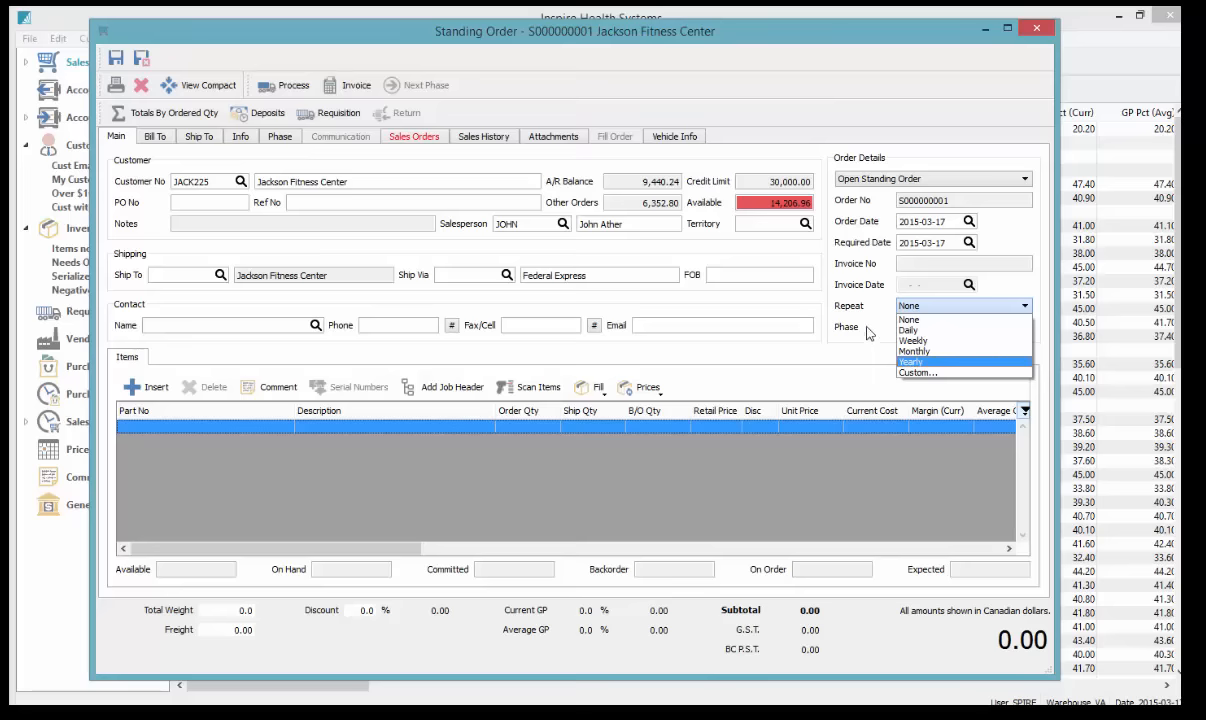
left_click(816, 301)
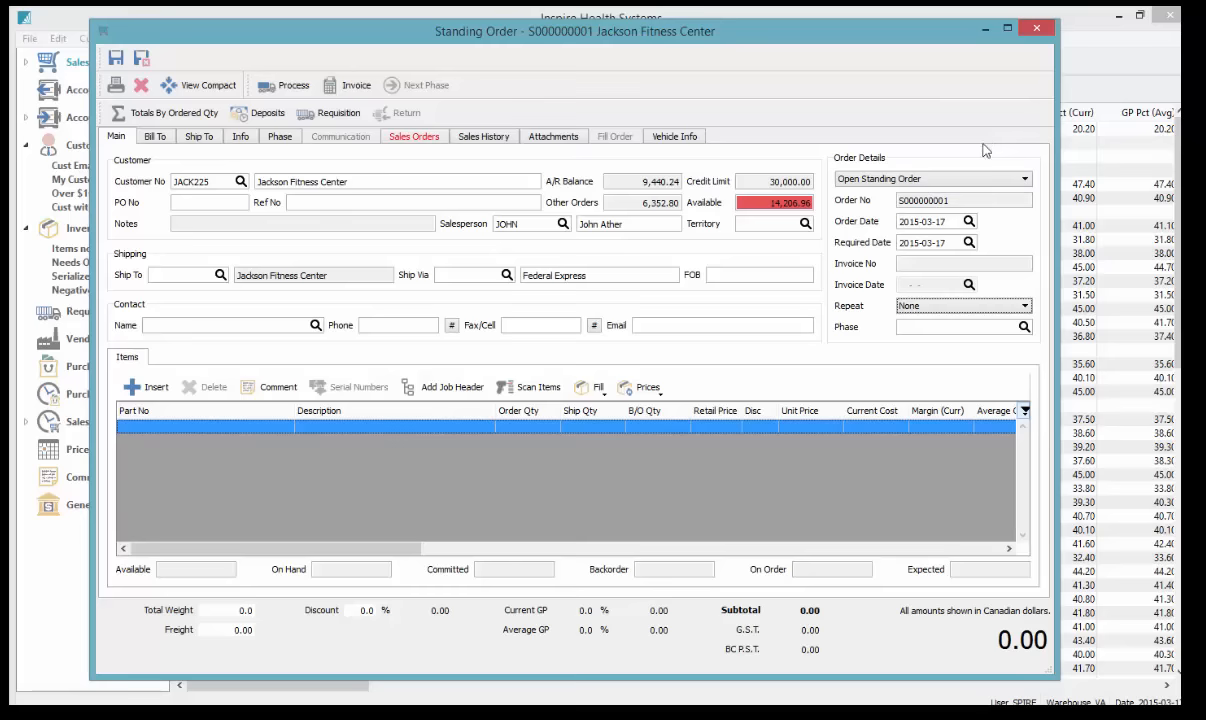
left_click(920, 181)
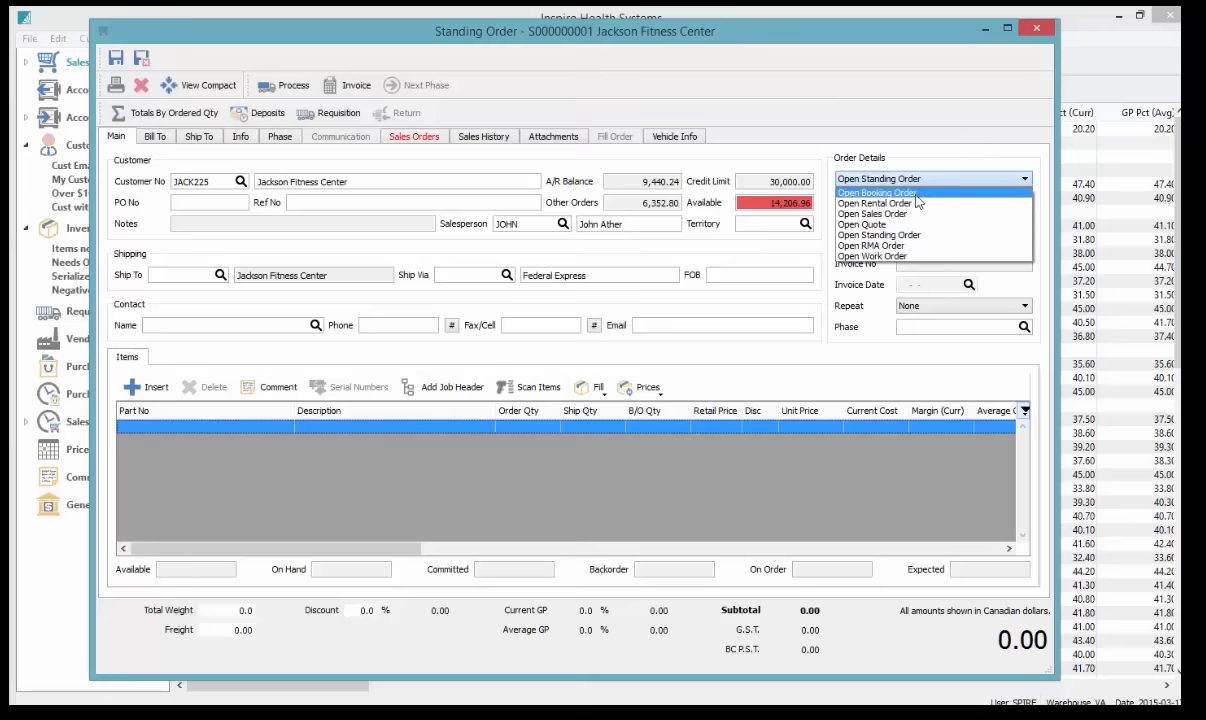
left_click(899, 246)
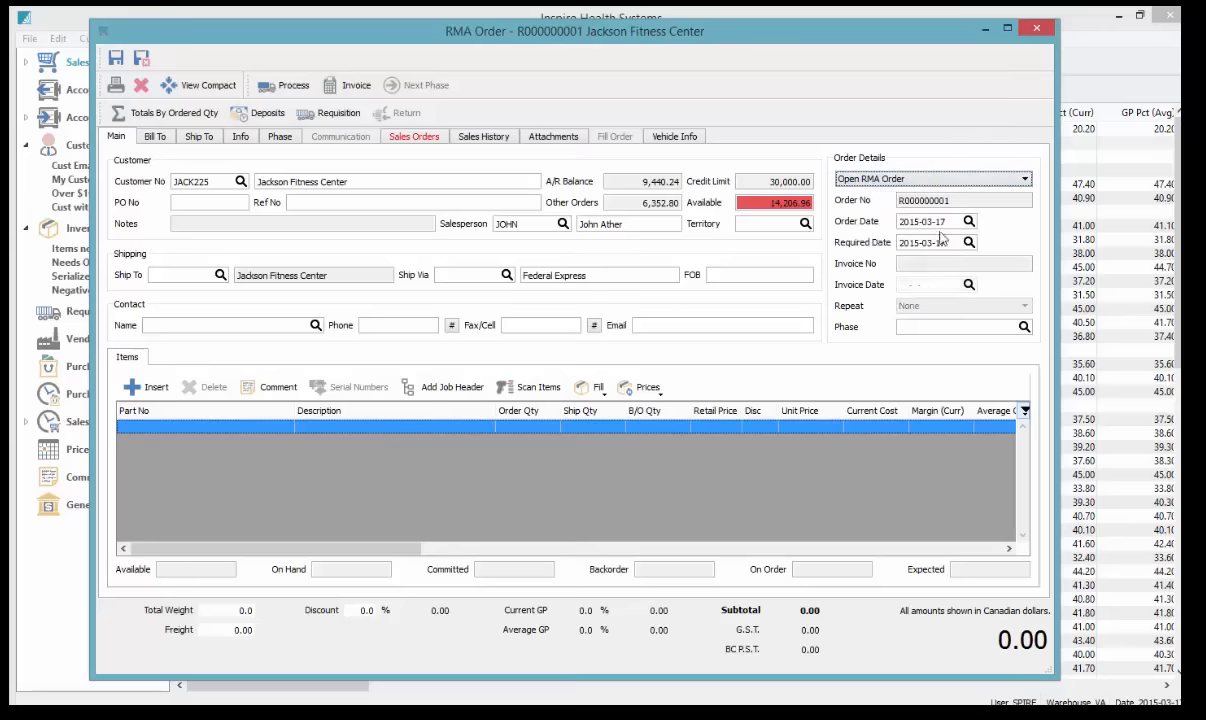
left_click(902, 179)
left_click(901, 261)
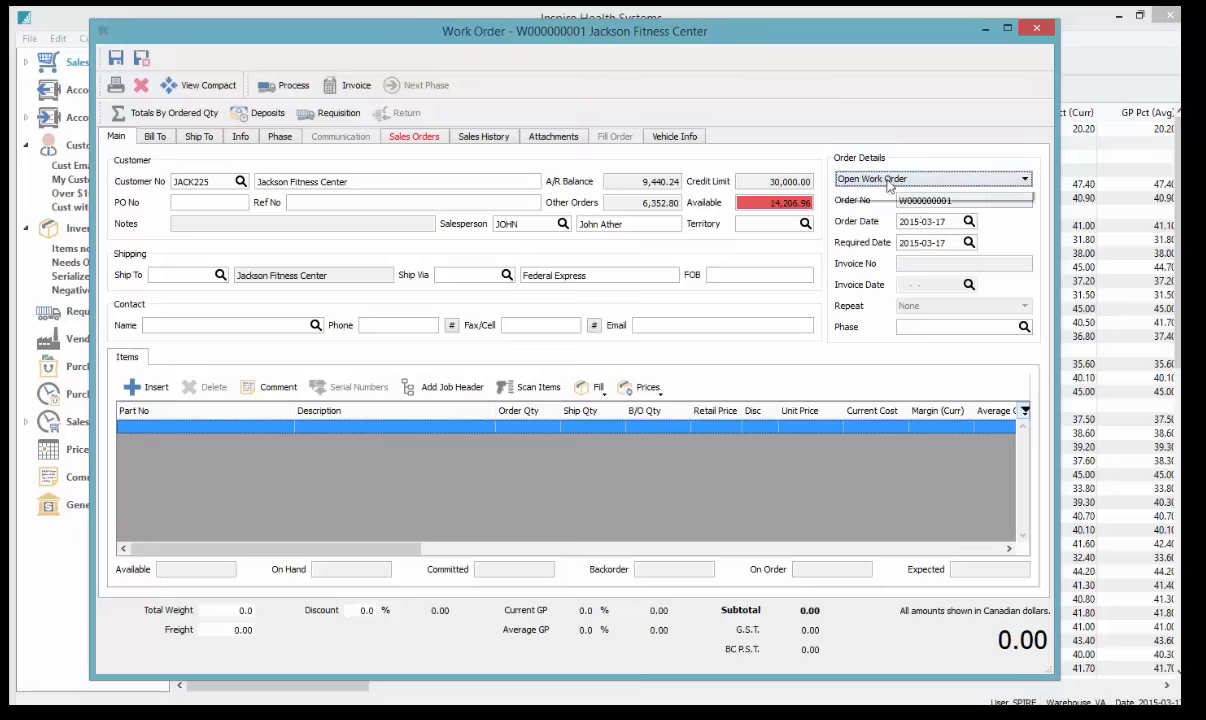
left_click(893, 181)
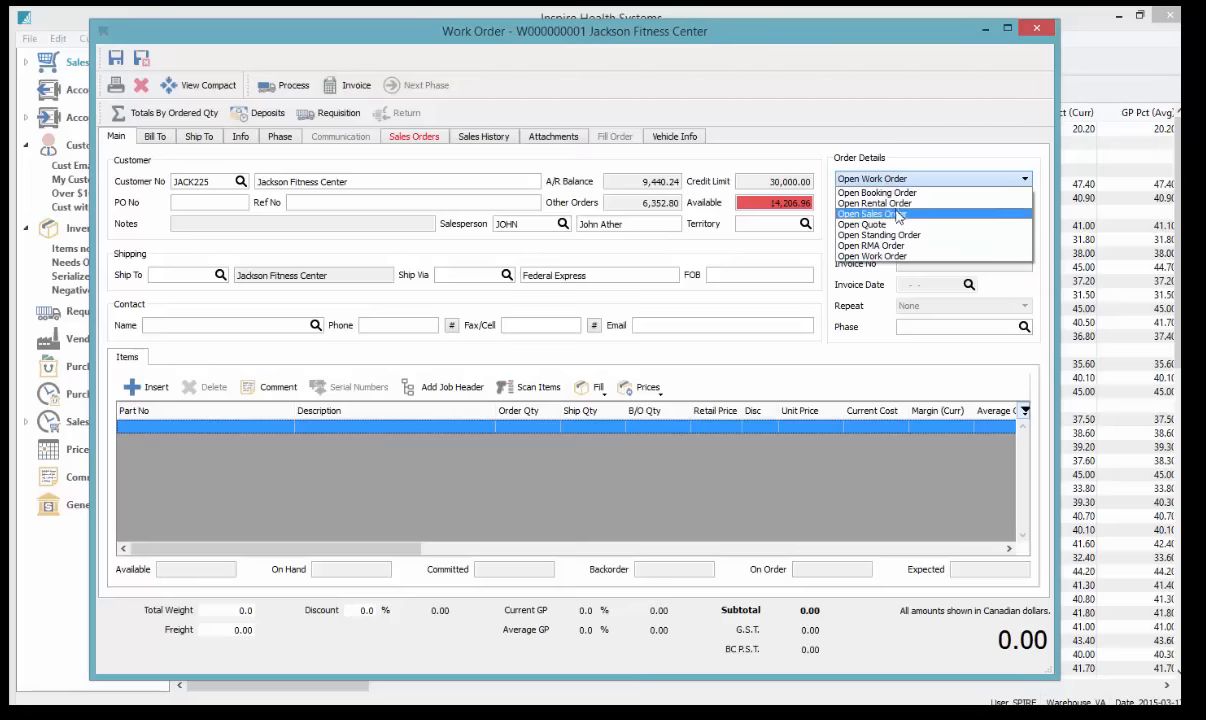
left_click(885, 213)
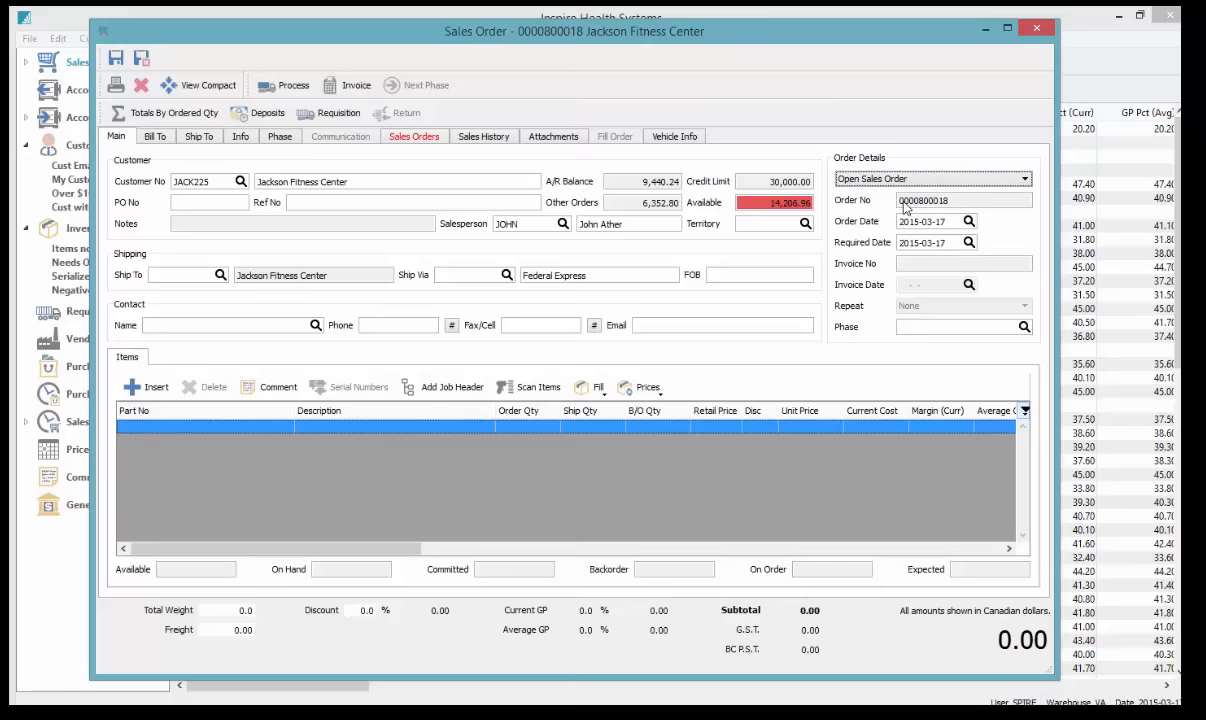
left_click(179, 275)
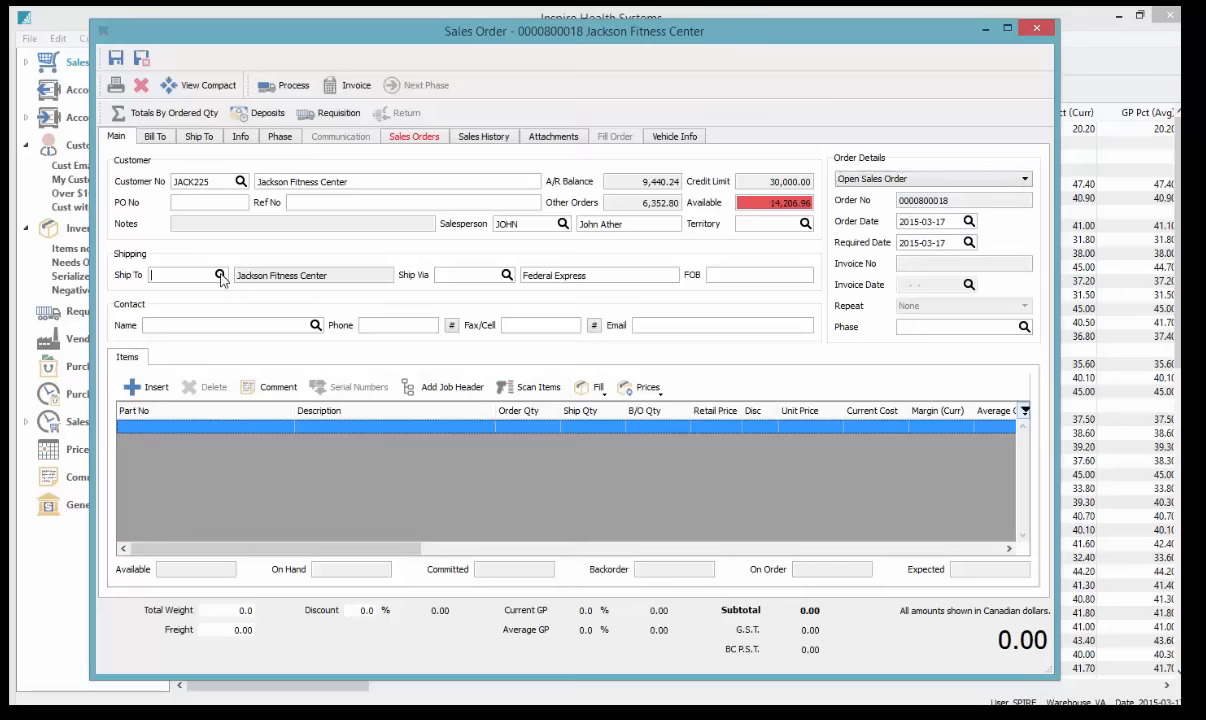
Choose the customer's Toronto address as the ship-to address
left_click(220, 275)
left_click(273, 124)
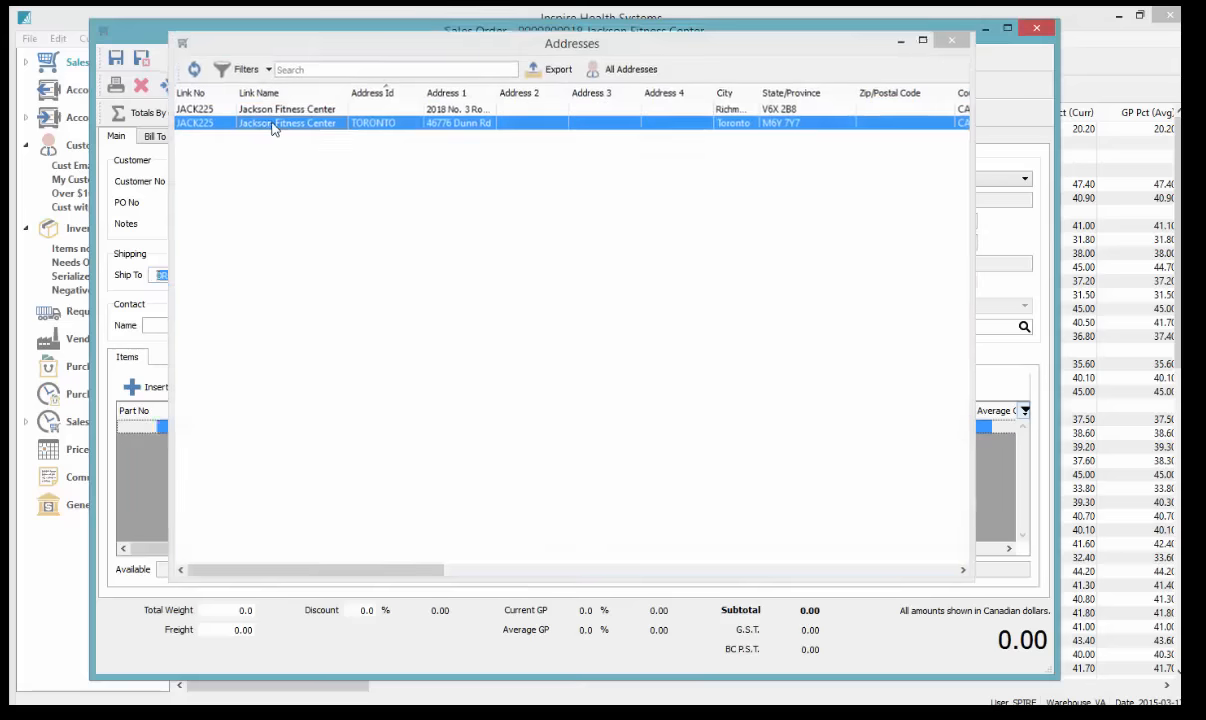
double_click(273, 124)
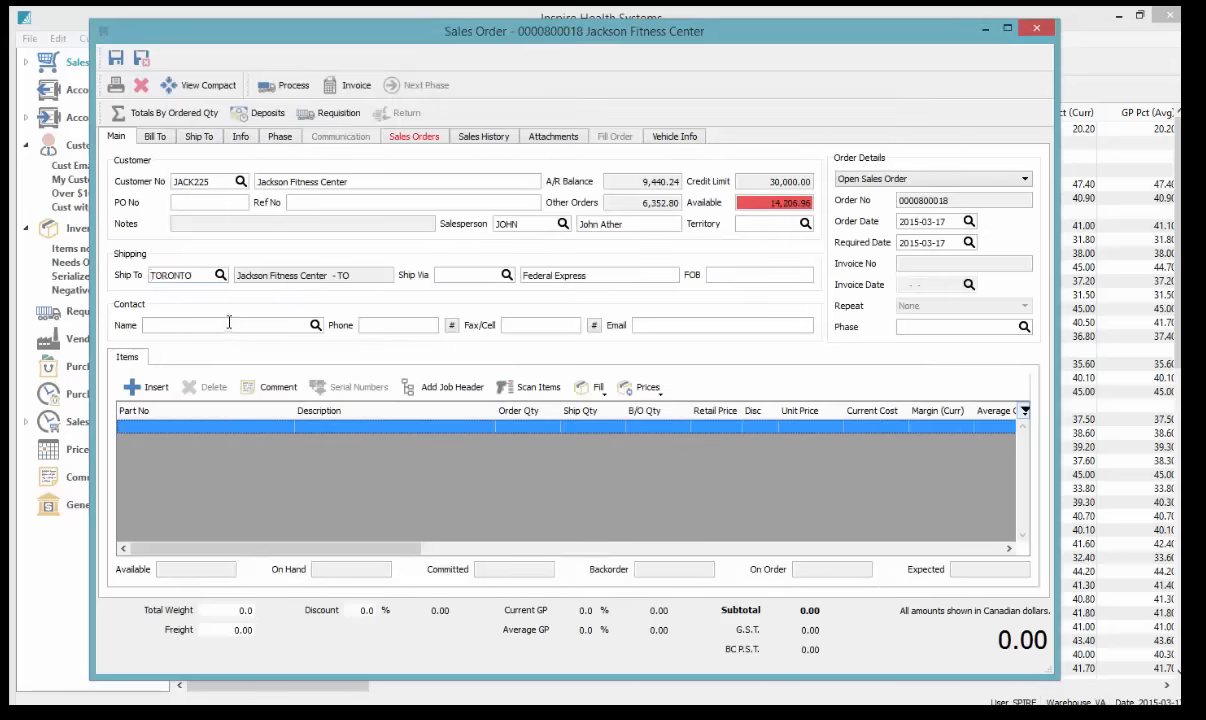
Begin typing the contact's name, check the Contacts lookup, and start the first item line
type("Al")
key("Tab")
key("Tab")
left_click(316, 325)
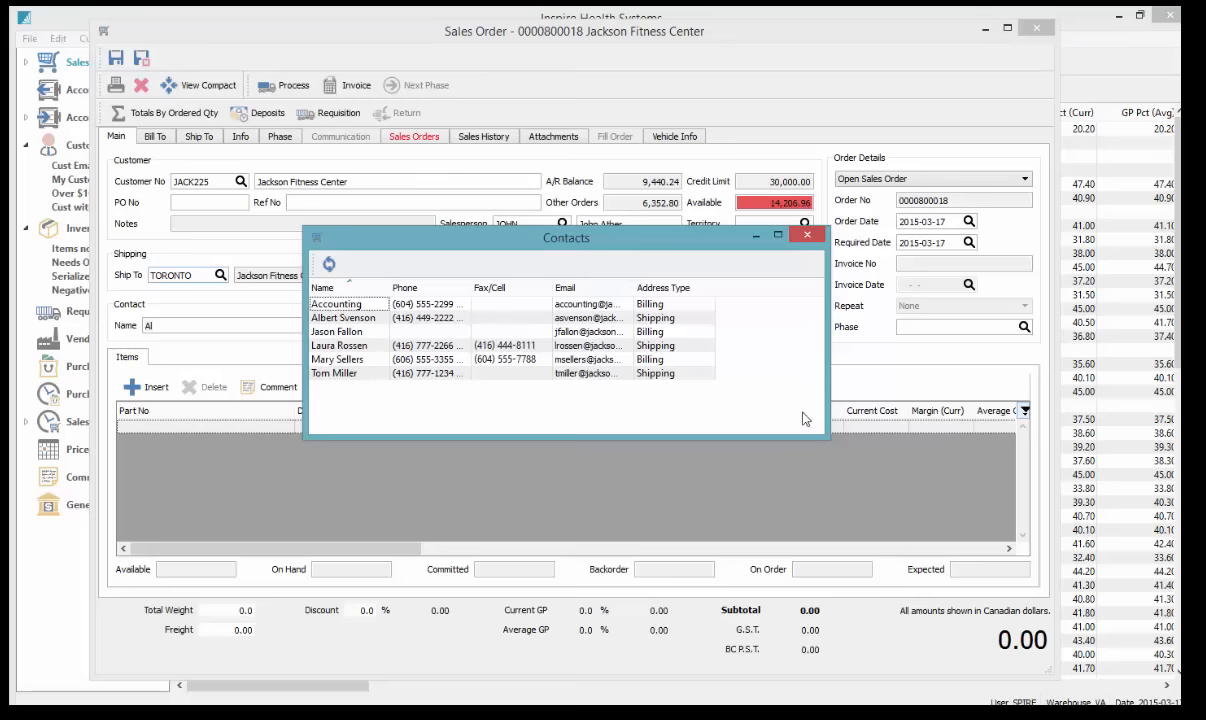
left_click_drag(411, 235, 554, 209)
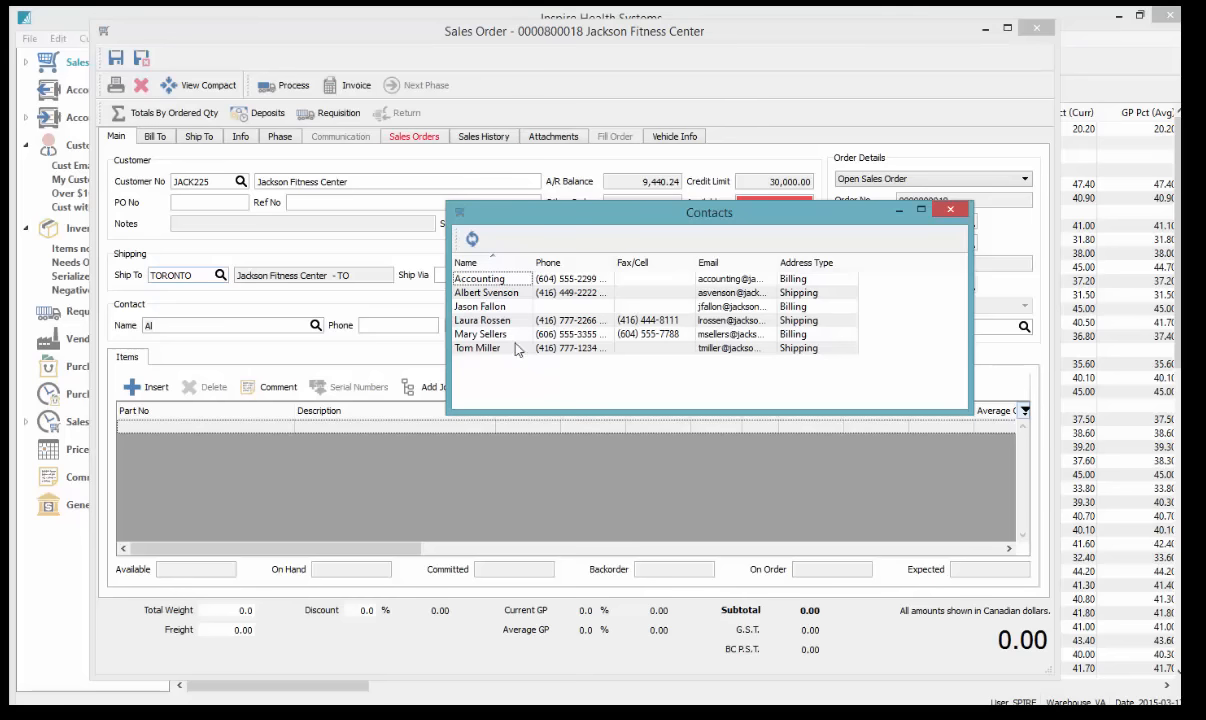
left_click(950, 209)
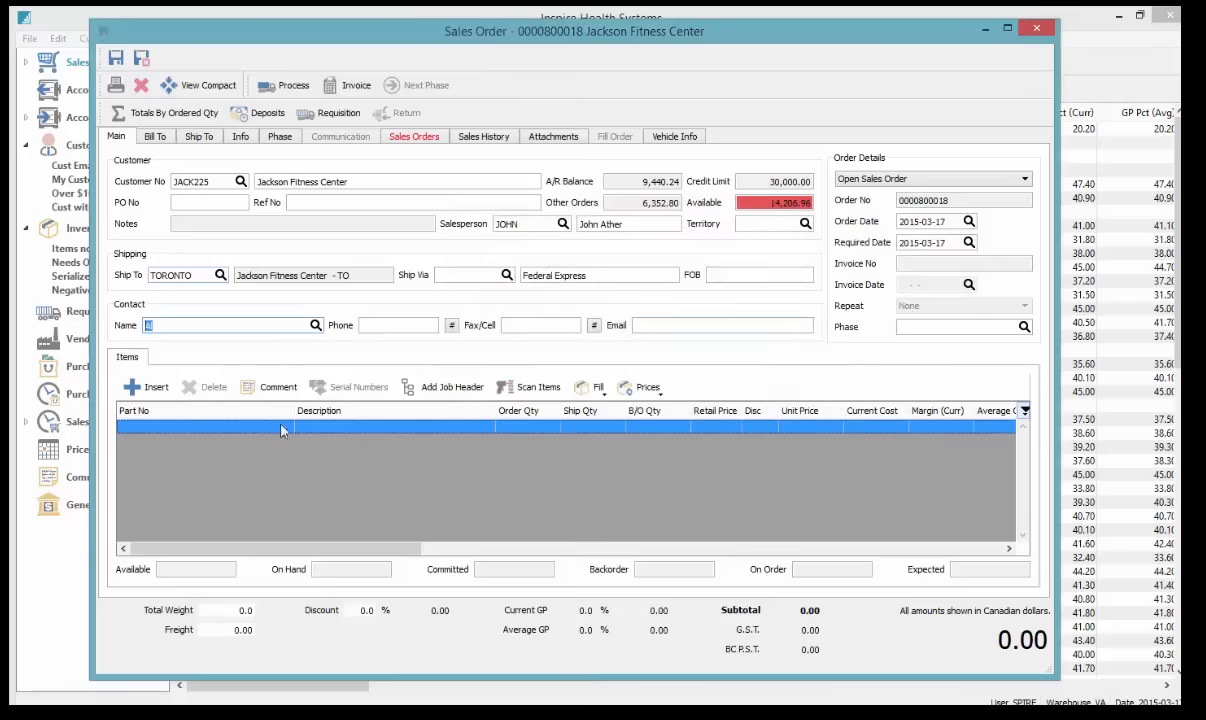
left_click(218, 429)
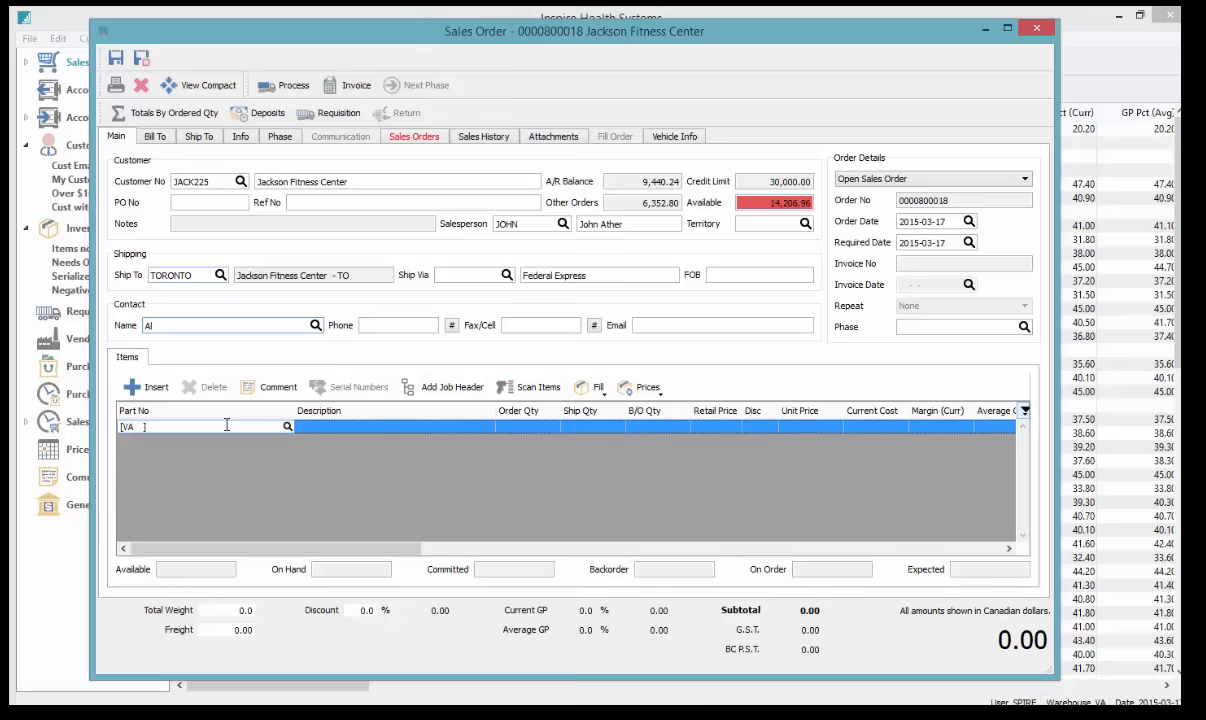
Order 12 Handles for Triple Cable (TRICABPR) and move the Order Qty column beside Part No
type("T")
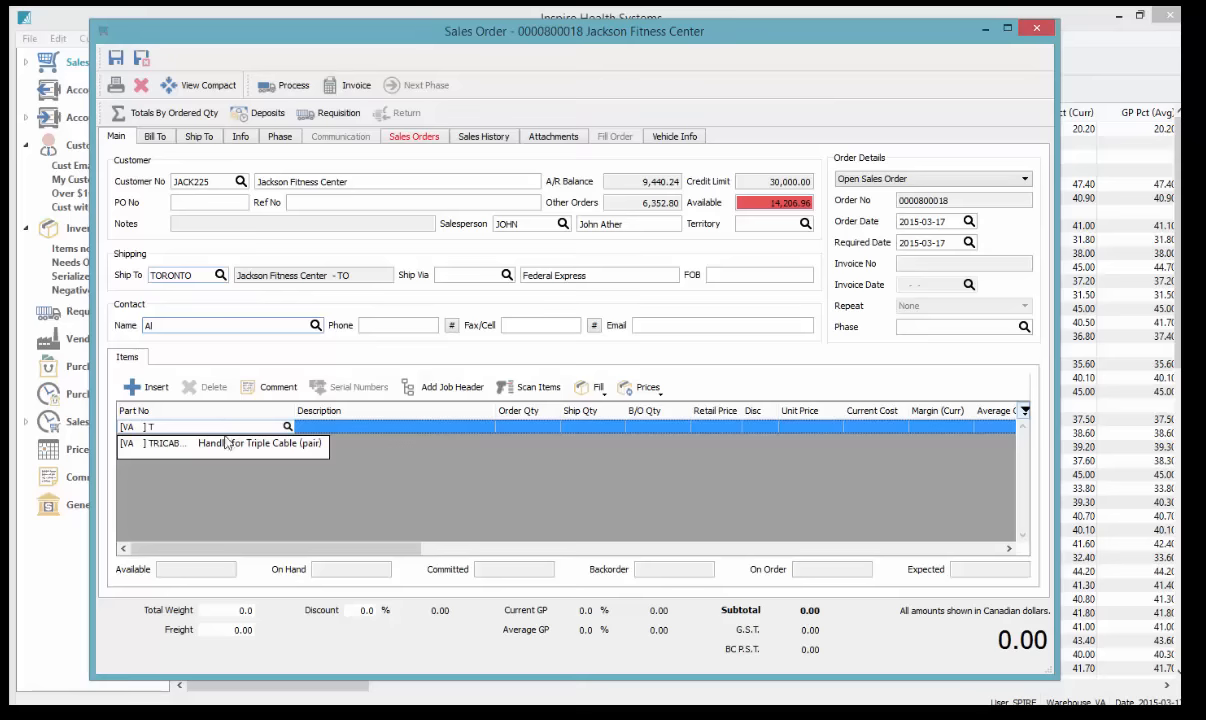
left_click(230, 442)
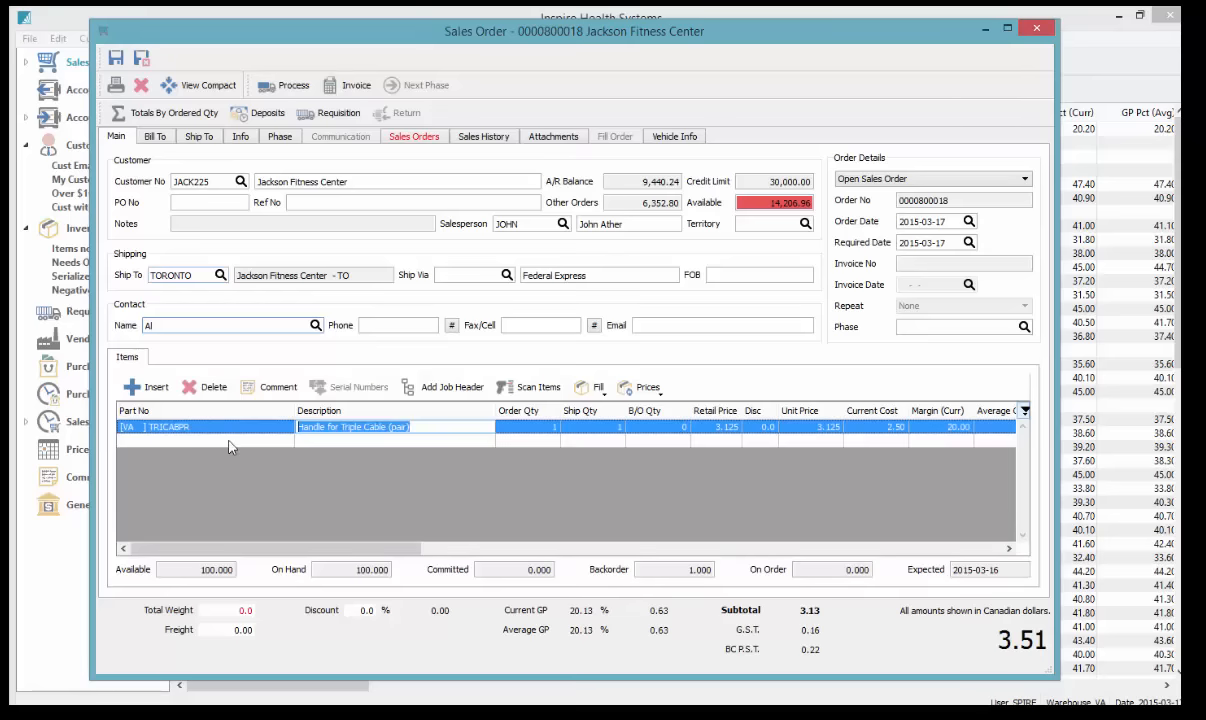
left_click(520, 427)
type("12")
key("Tab")
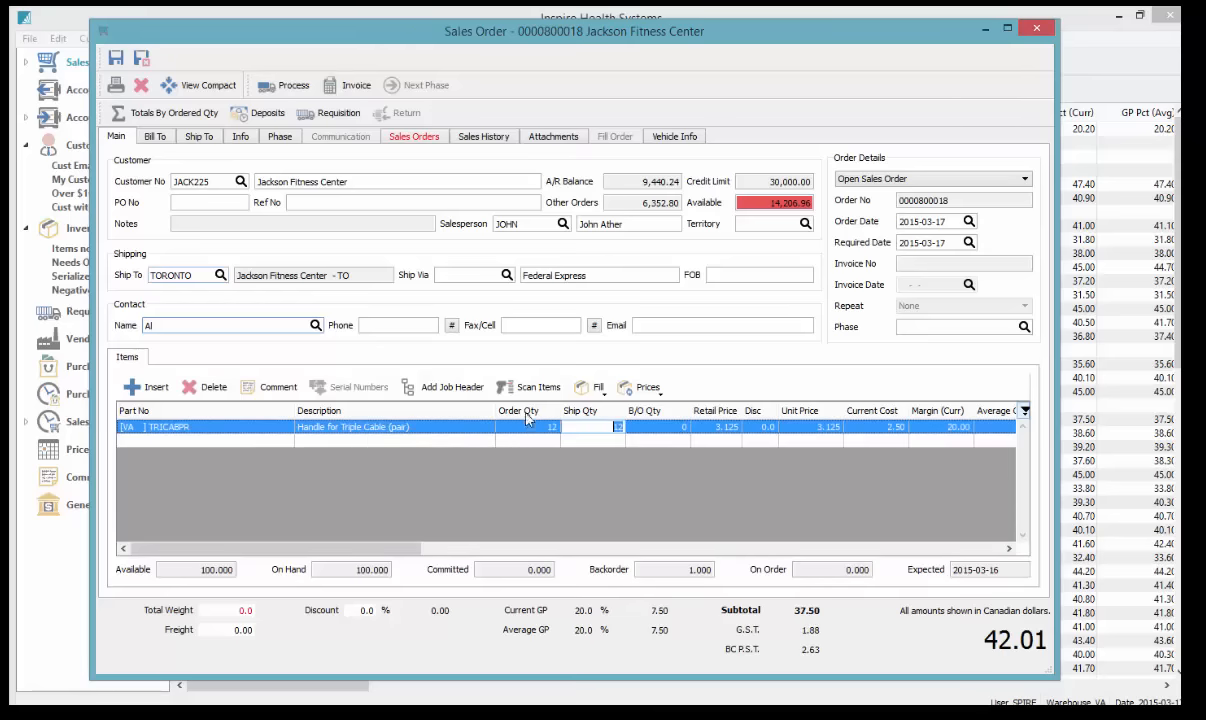
left_click_drag(525, 411, 287, 407)
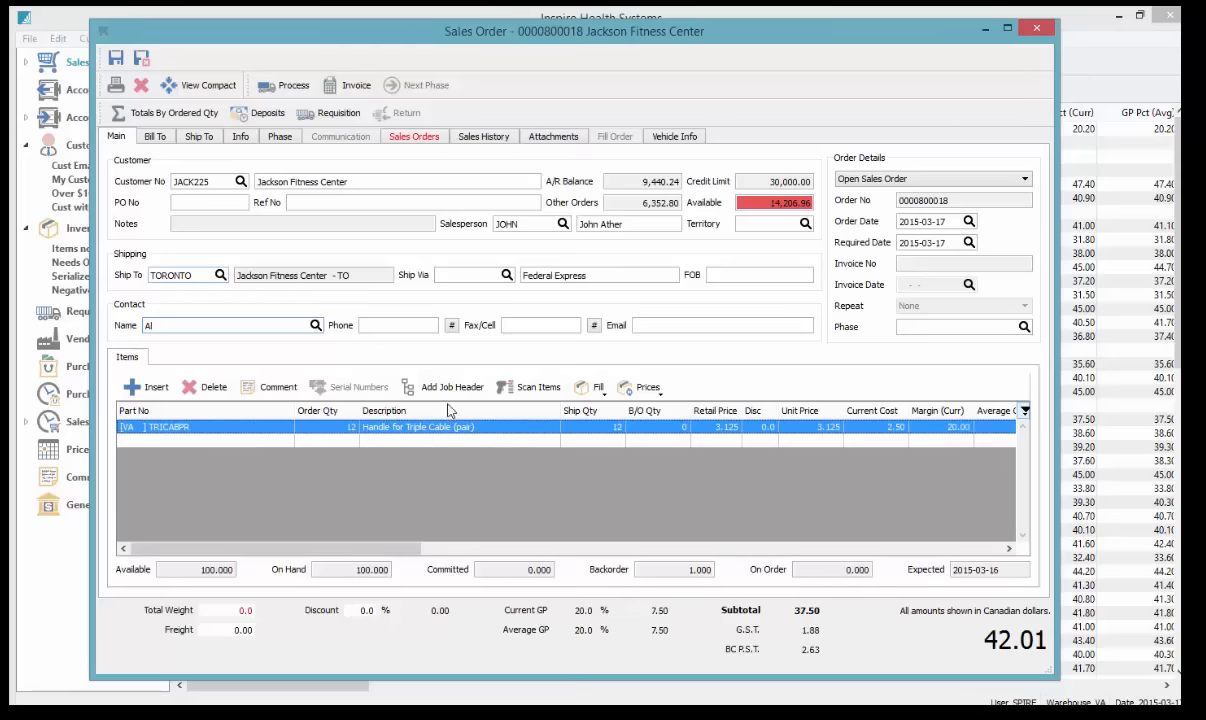
Add an Intek PT-500 Vibration Plate (INTTP500) item line
left_click(204, 440)
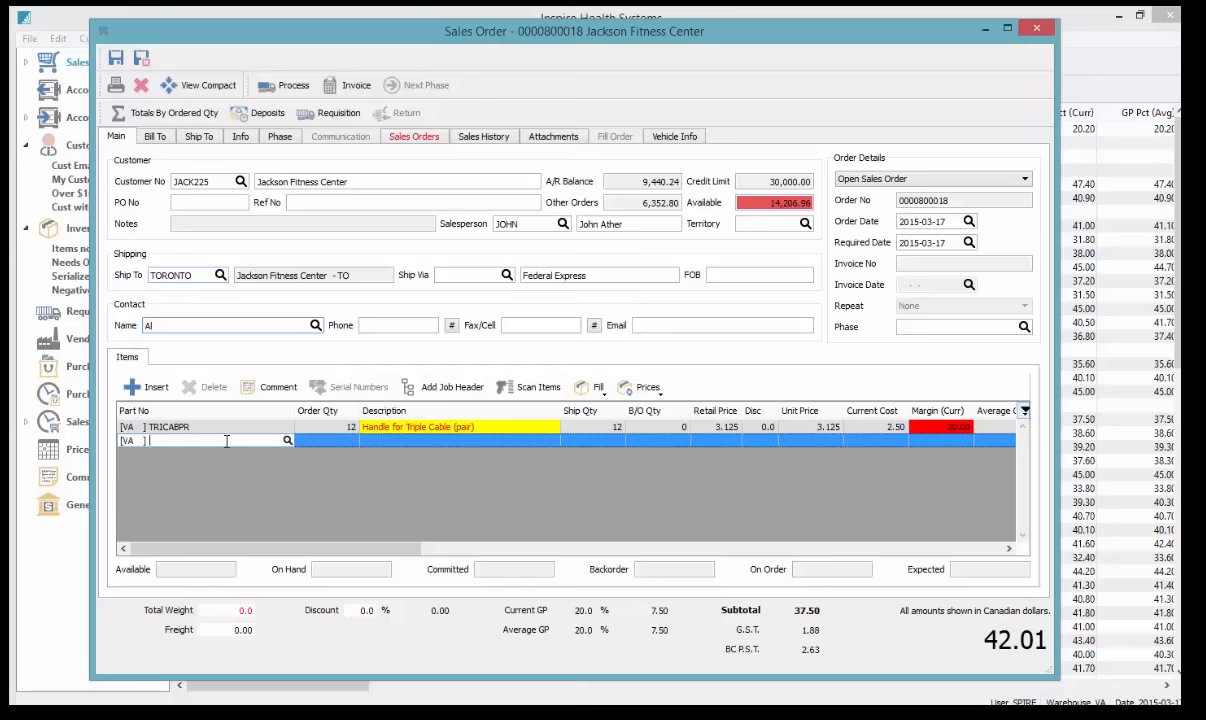
type("D")
key("BackSpace")
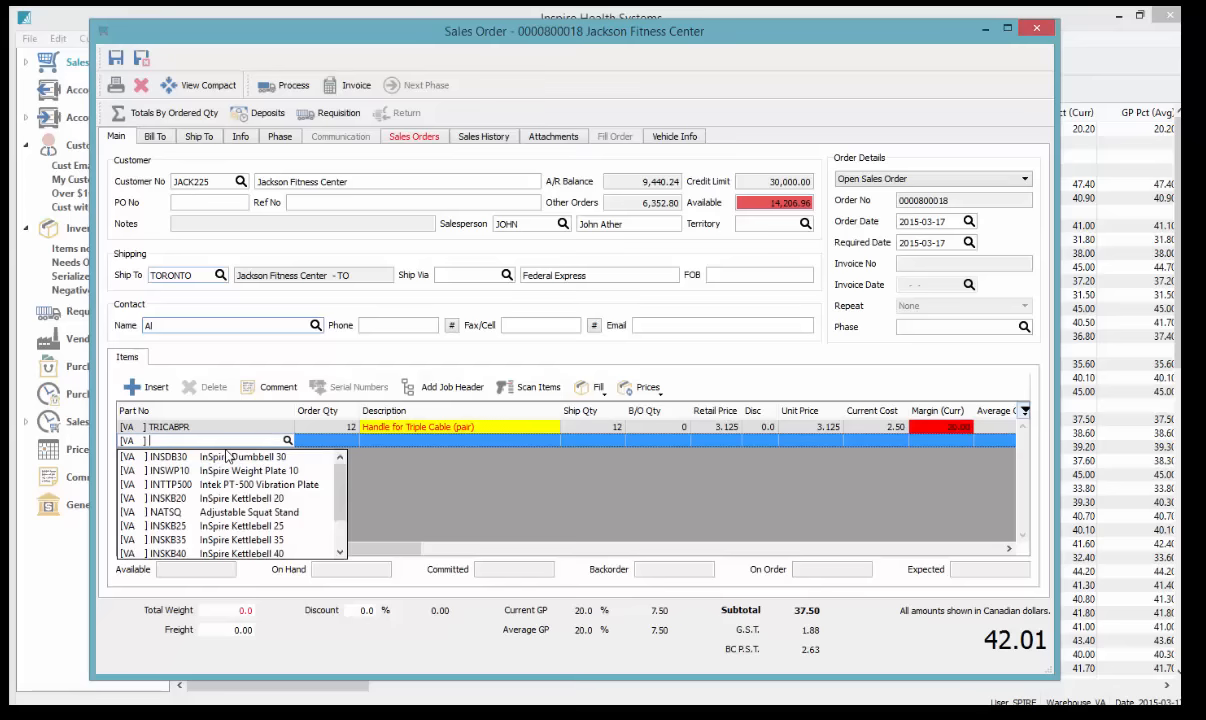
left_click(240, 483)
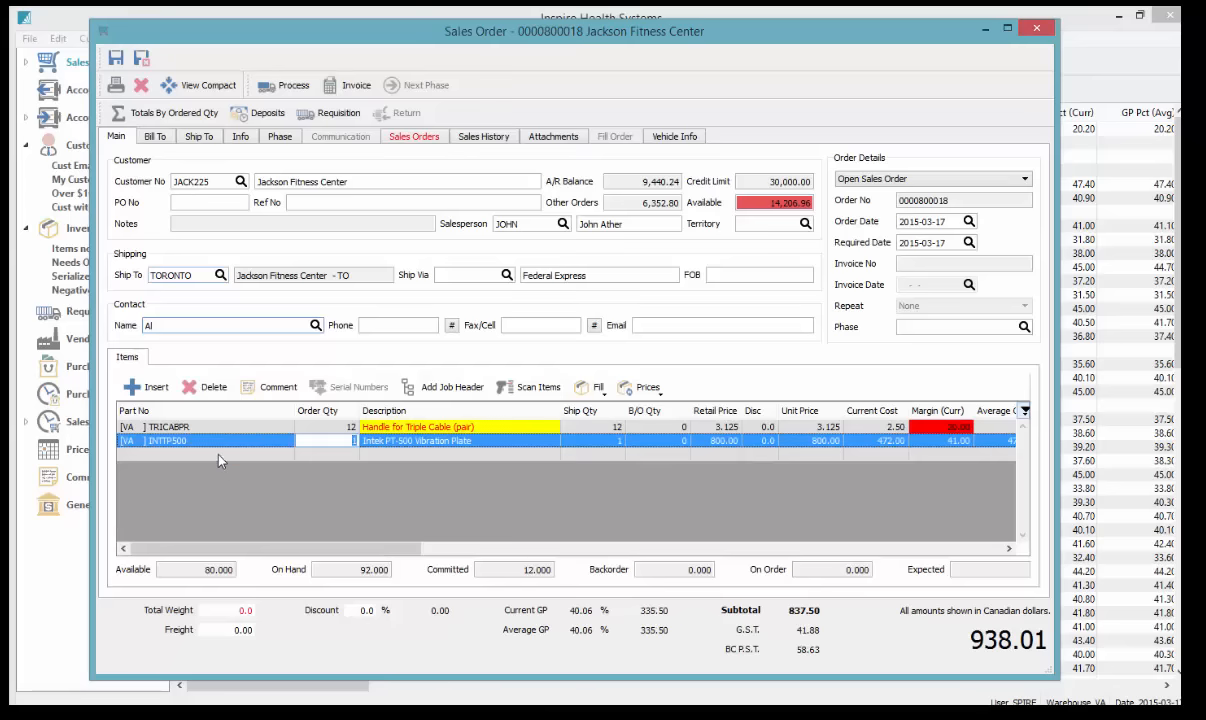
Add another item line and choose the InSpire Kettlebell Kit (INSPKBKIT) from the matches
left_click(220, 460)
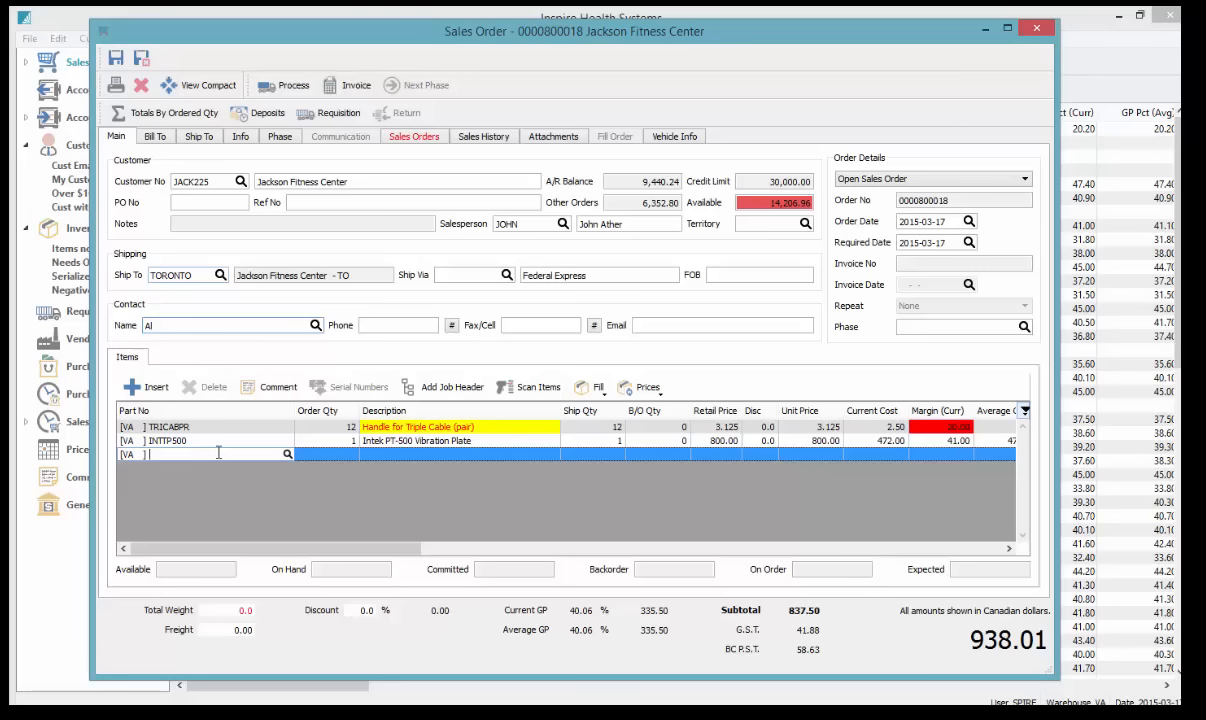
type("IN")
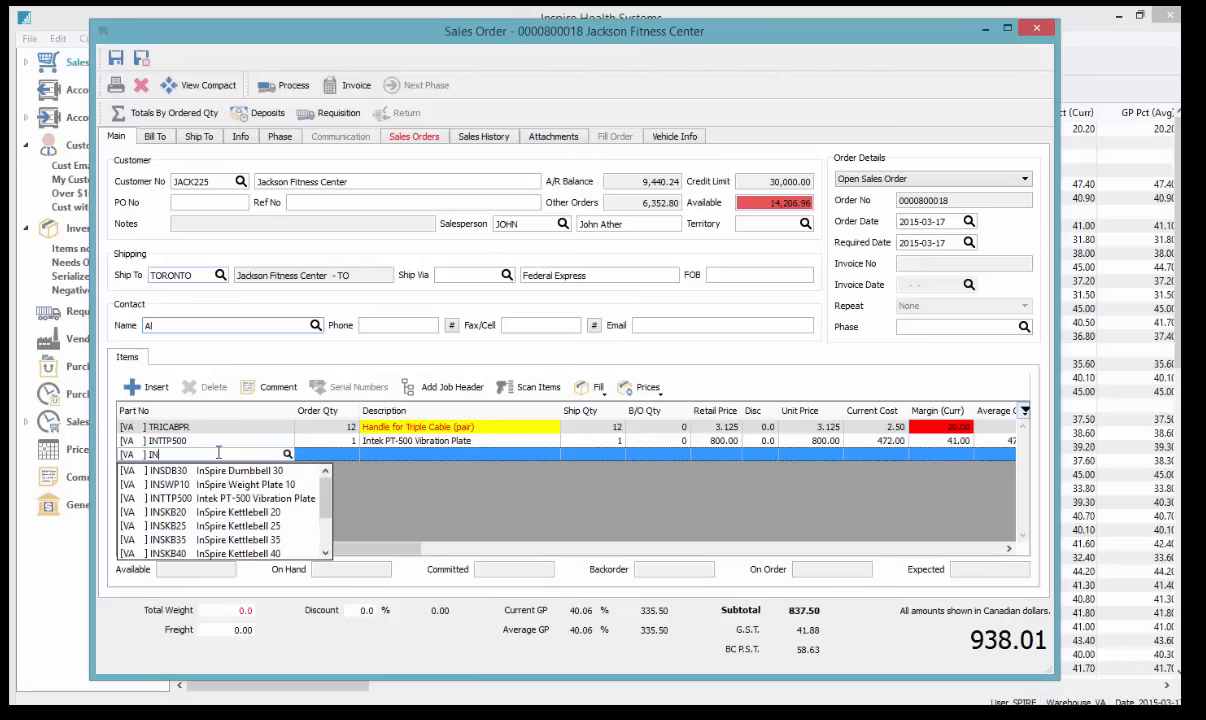
type("PS")
key("BackSpace")
key("BackSpace")
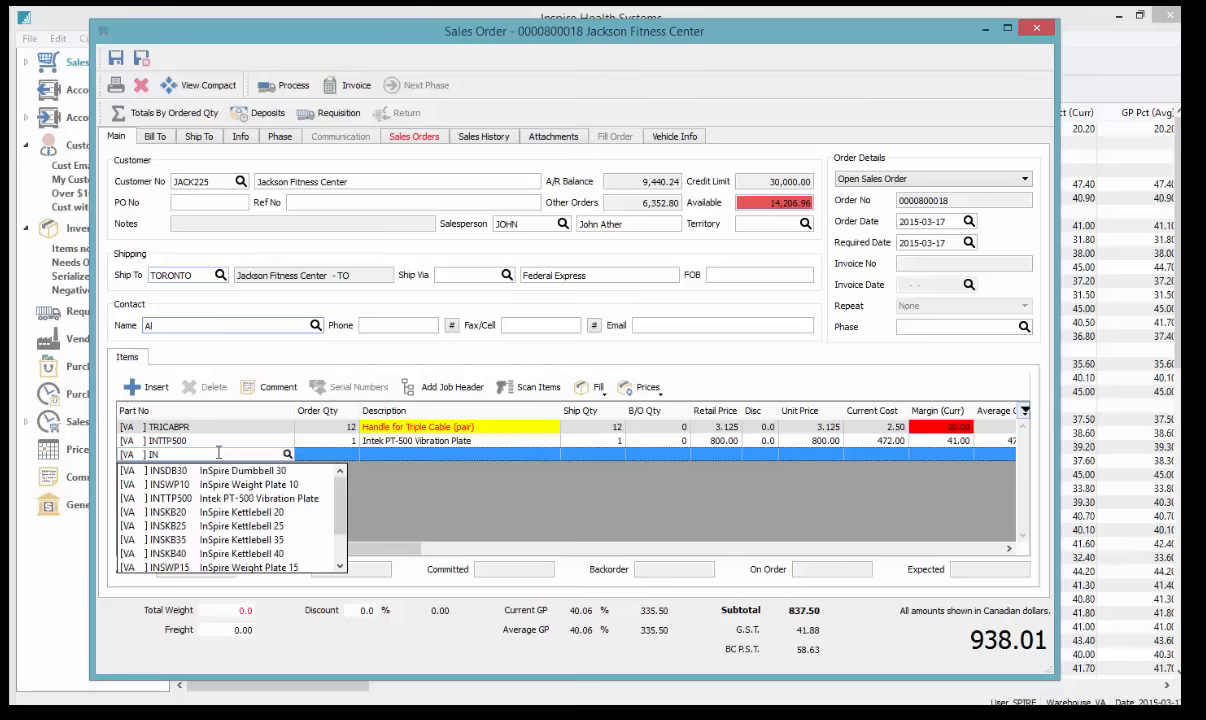
type("SPI")
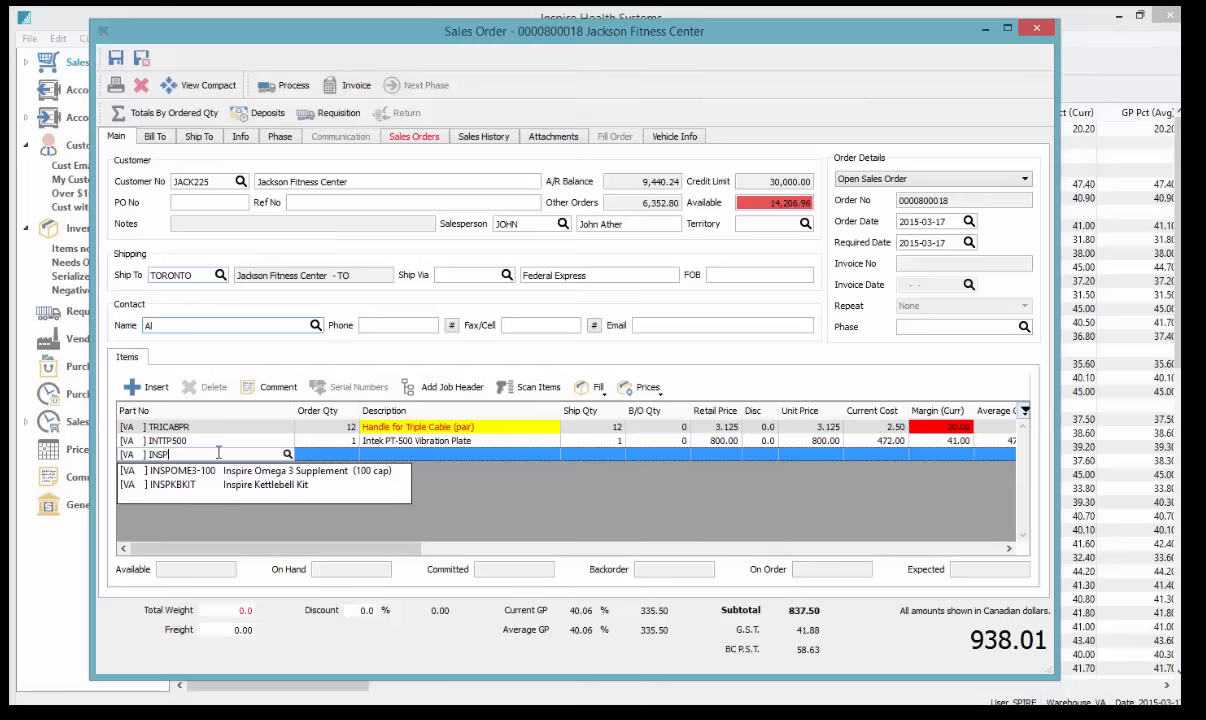
left_click(257, 486)
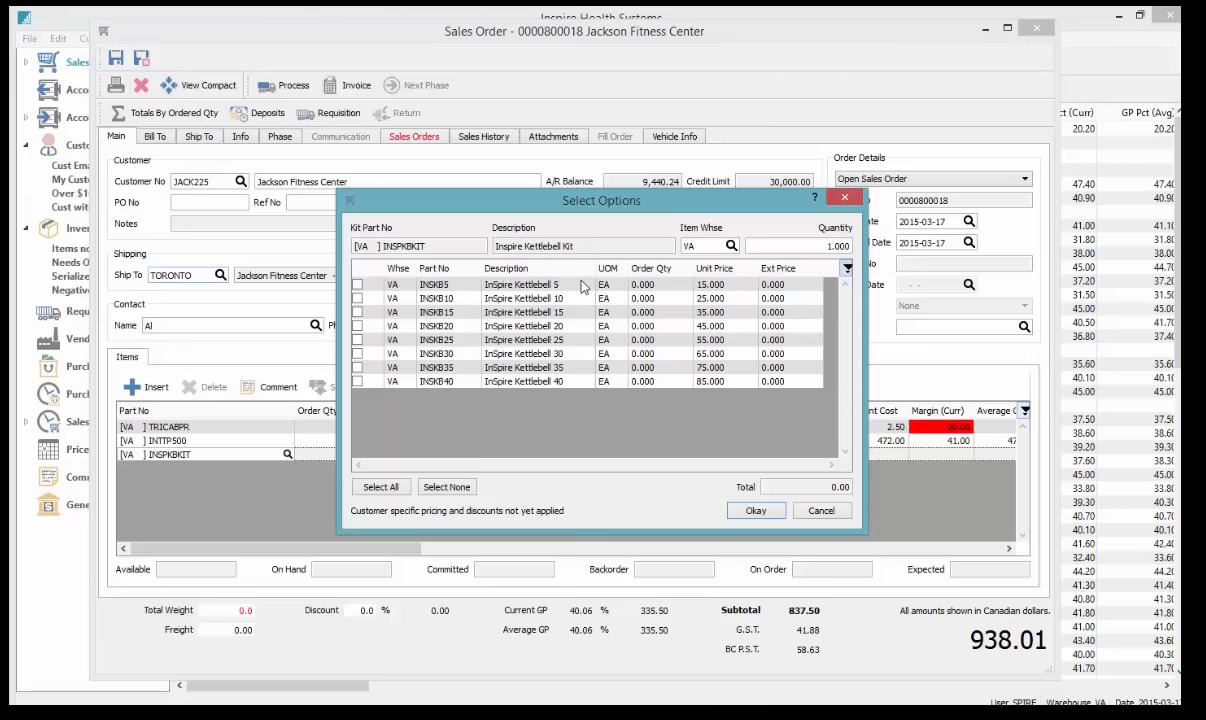
In the kit's Select Options dialog, order 2 each of Kettlebell 5 and 15, 1 of 20, 3 of 30 and 1 of 40
left_click(650, 285)
type("2")
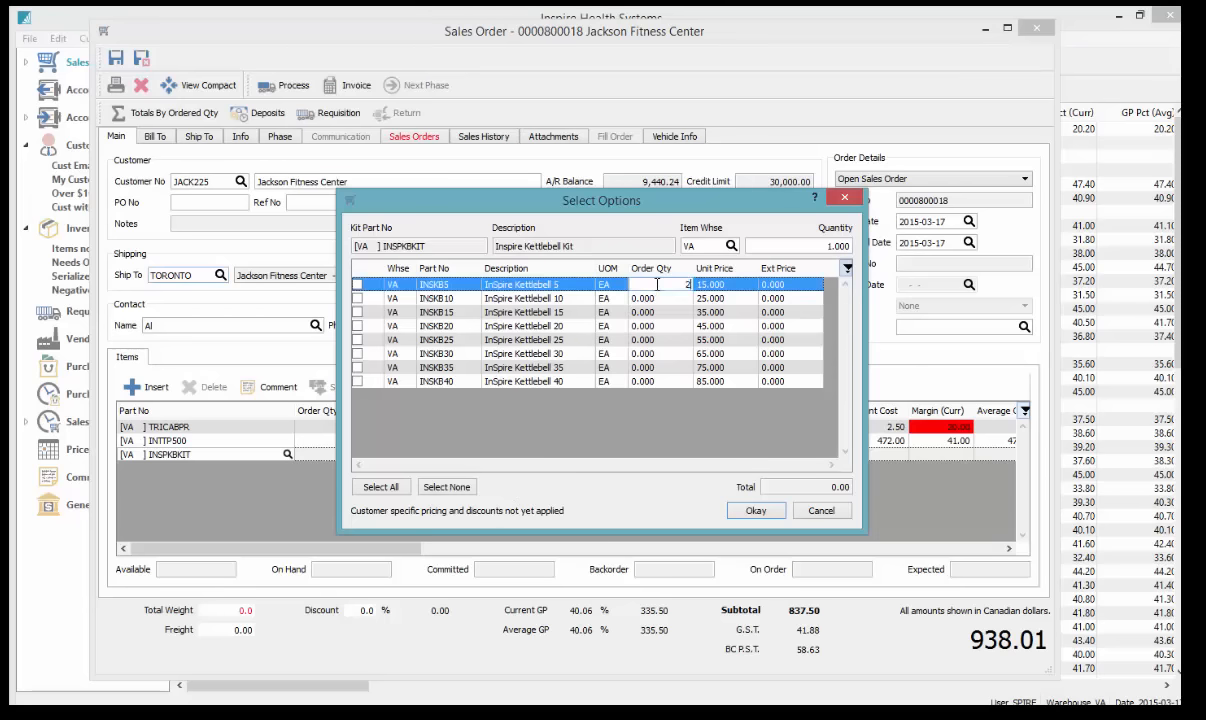
key("Return")
key("Return")
type("2")
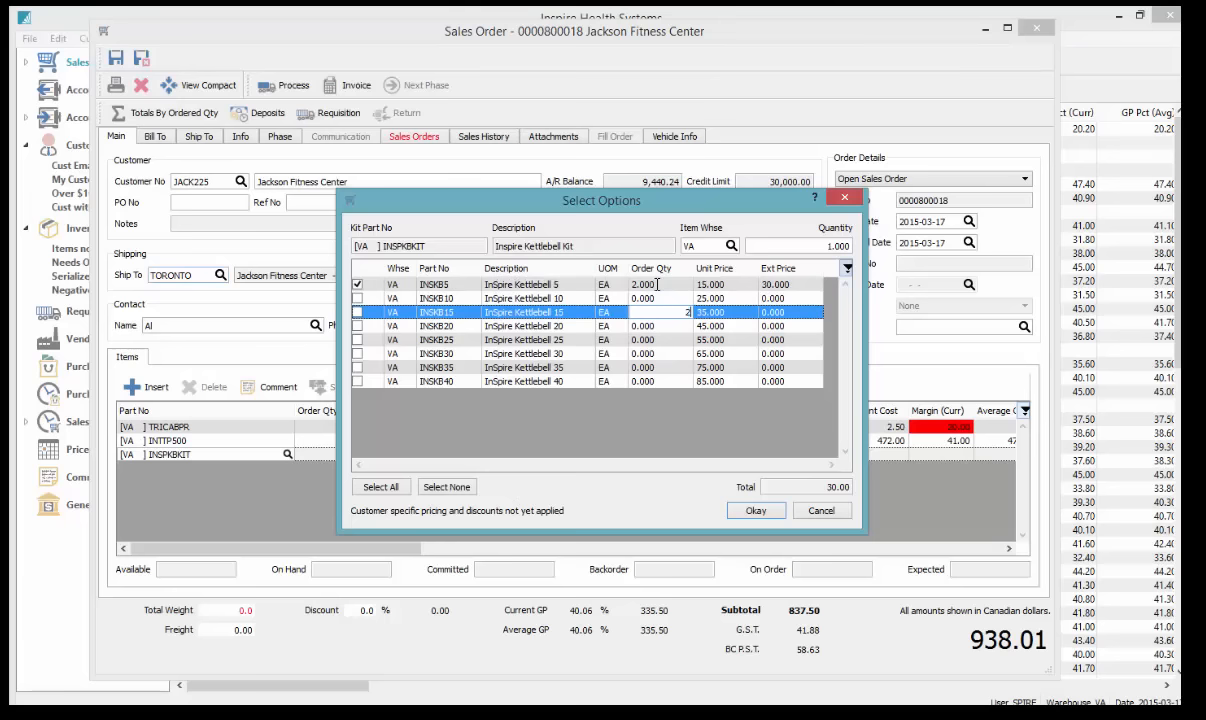
key("Return")
type("1")
key("Return")
key("Return")
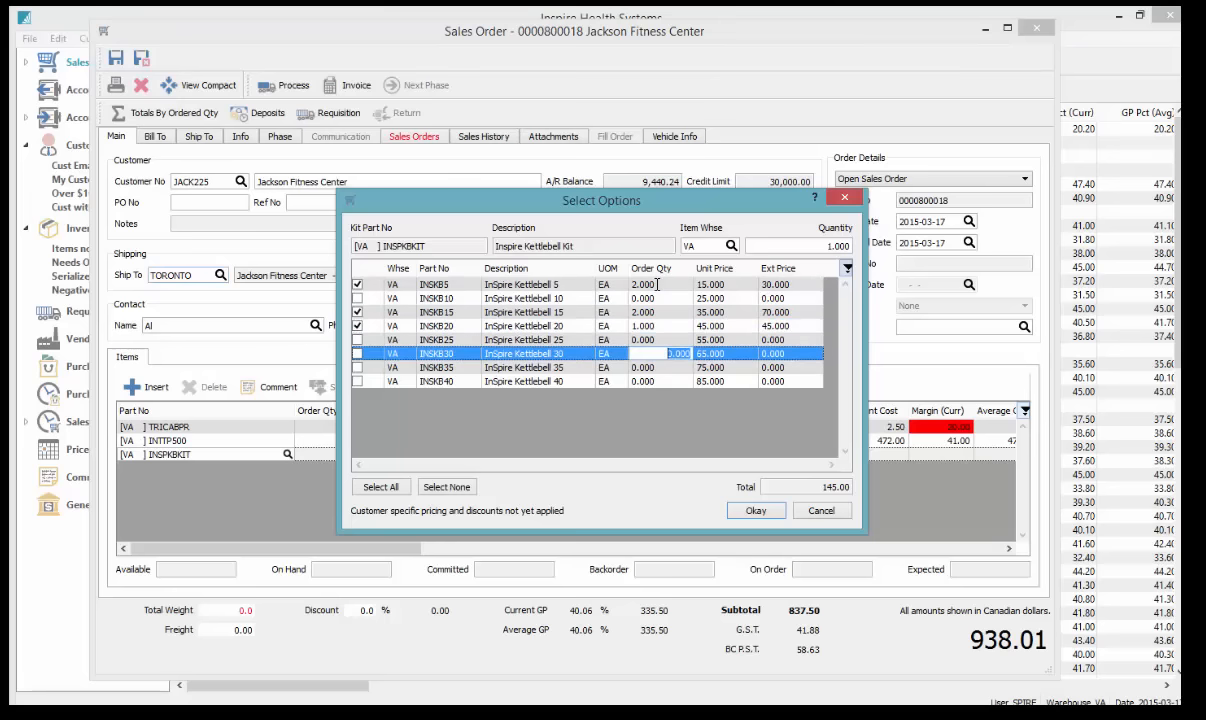
type("3")
key("Return")
key("Return")
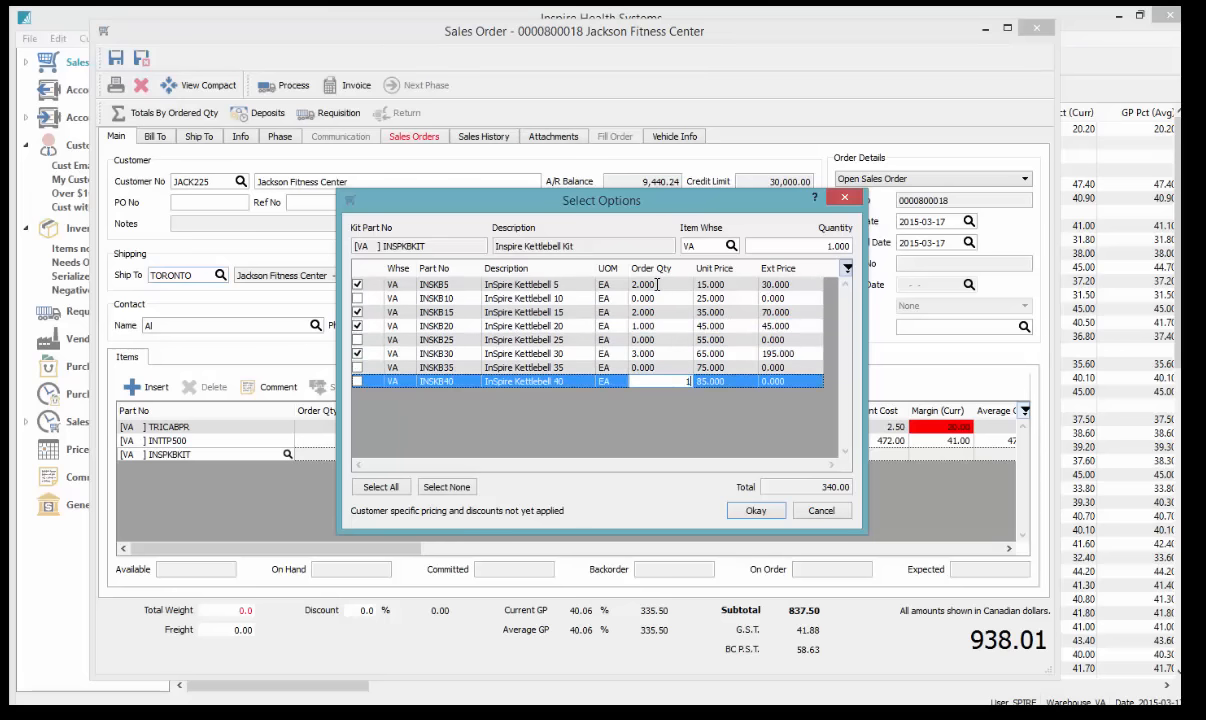
type("1")
key("Return")
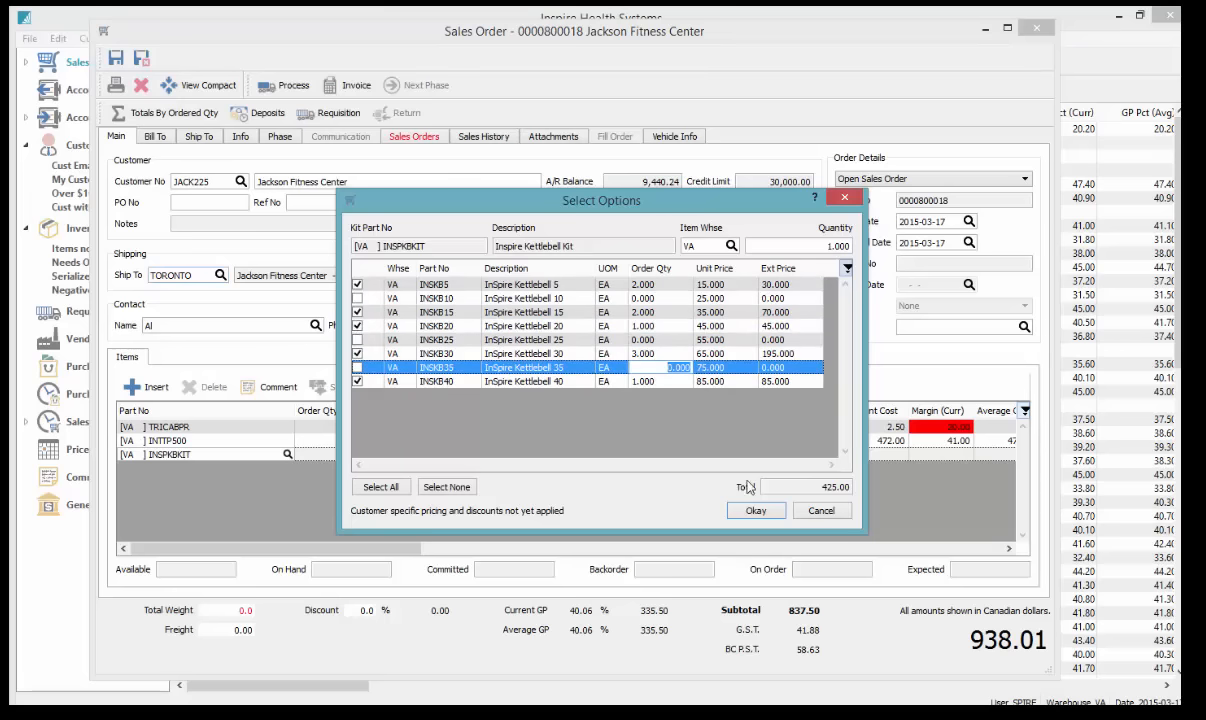
left_click(755, 511)
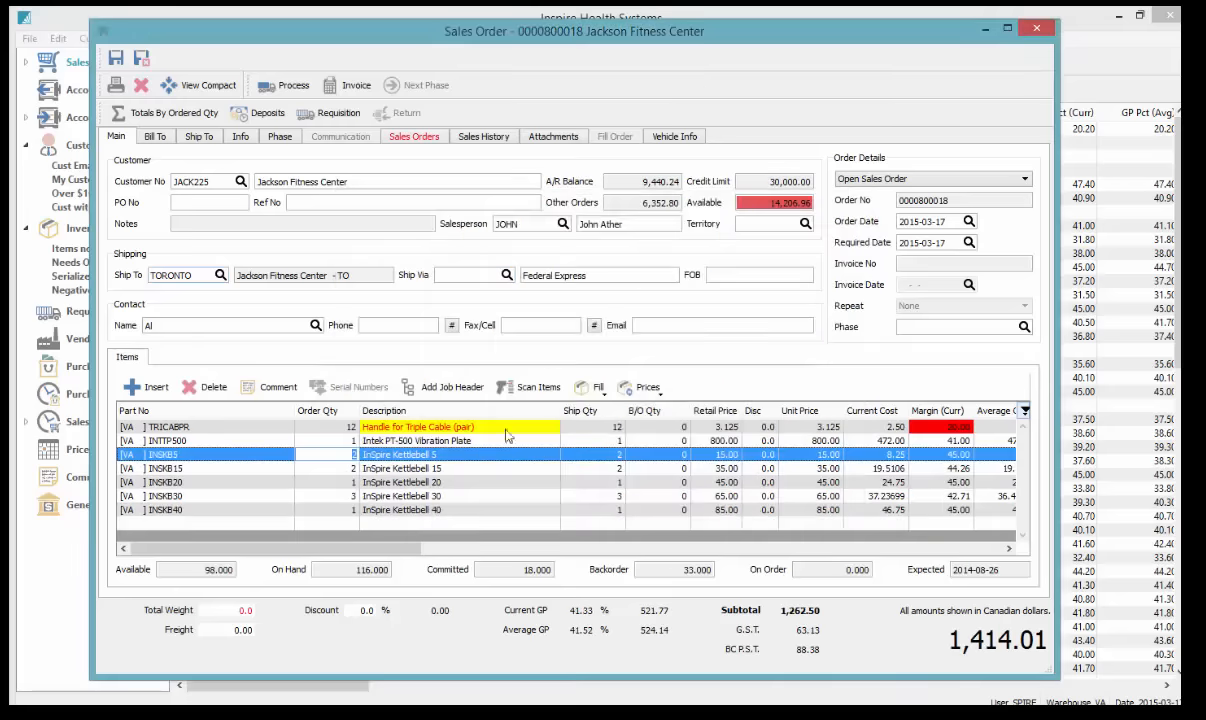
Add a Precor 9.23 Treadmill (PRETRM923) line, accepting the insufficient-stock backorder warning
left_click(226, 522)
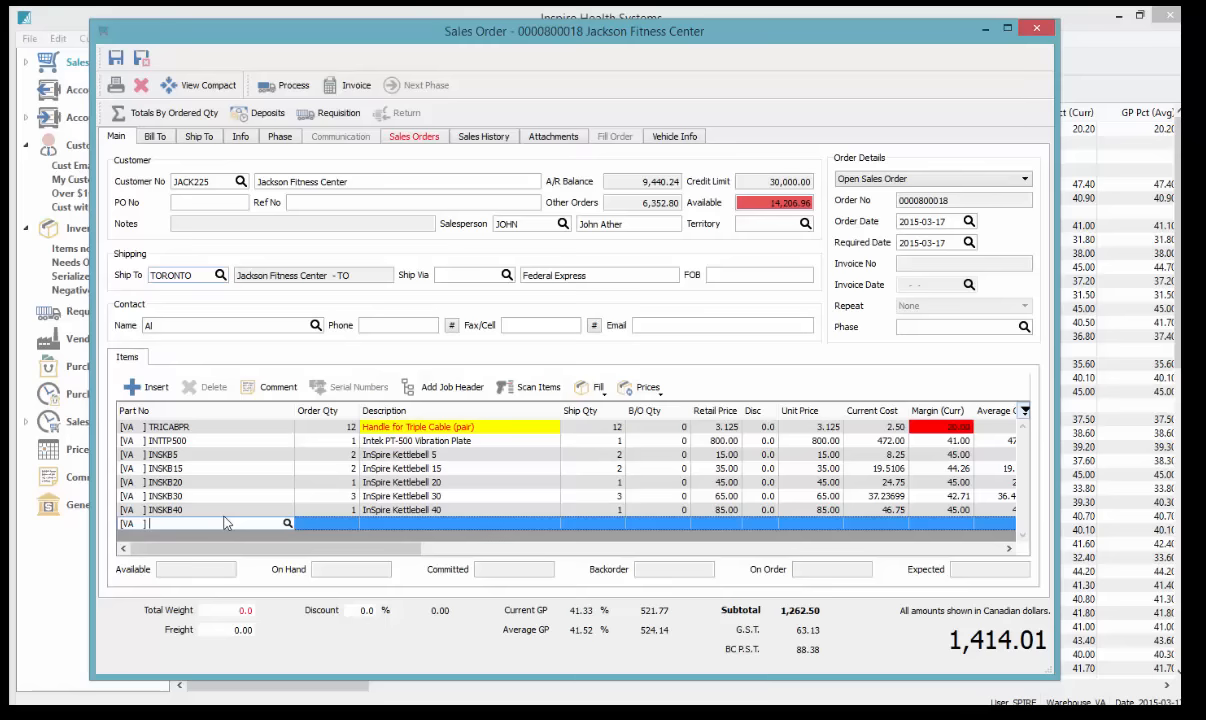
type("P")
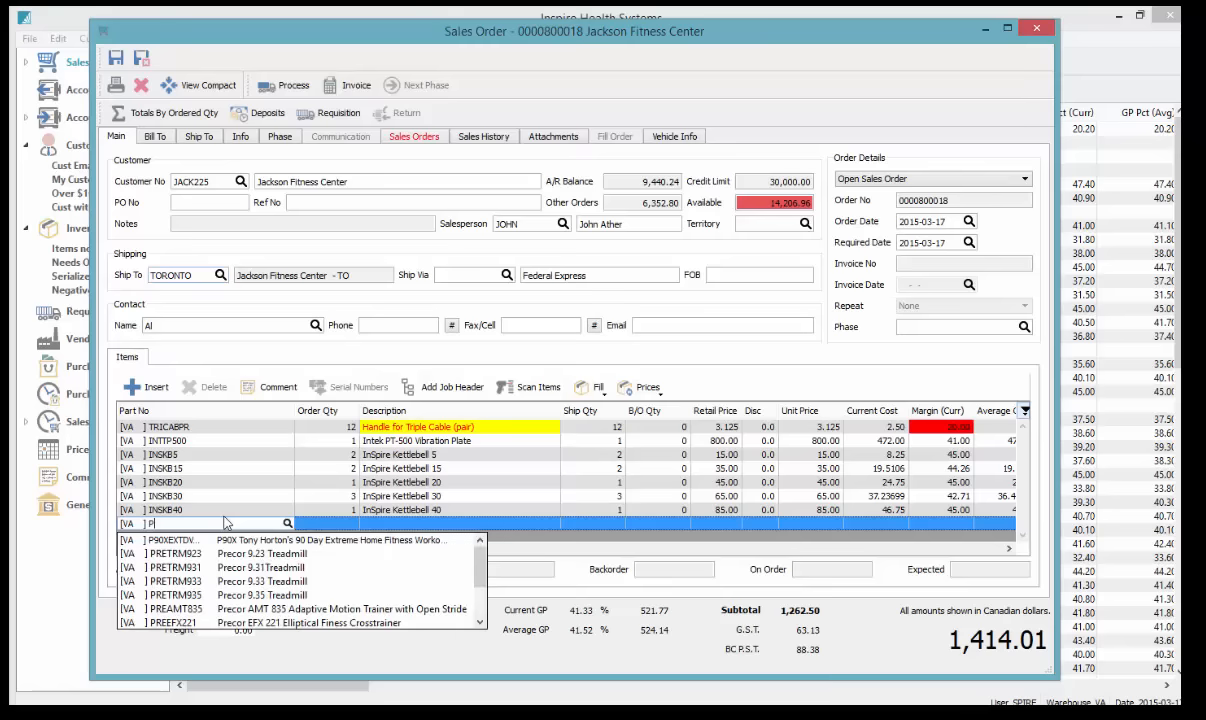
key("Down")
key("Down")
key("Return")
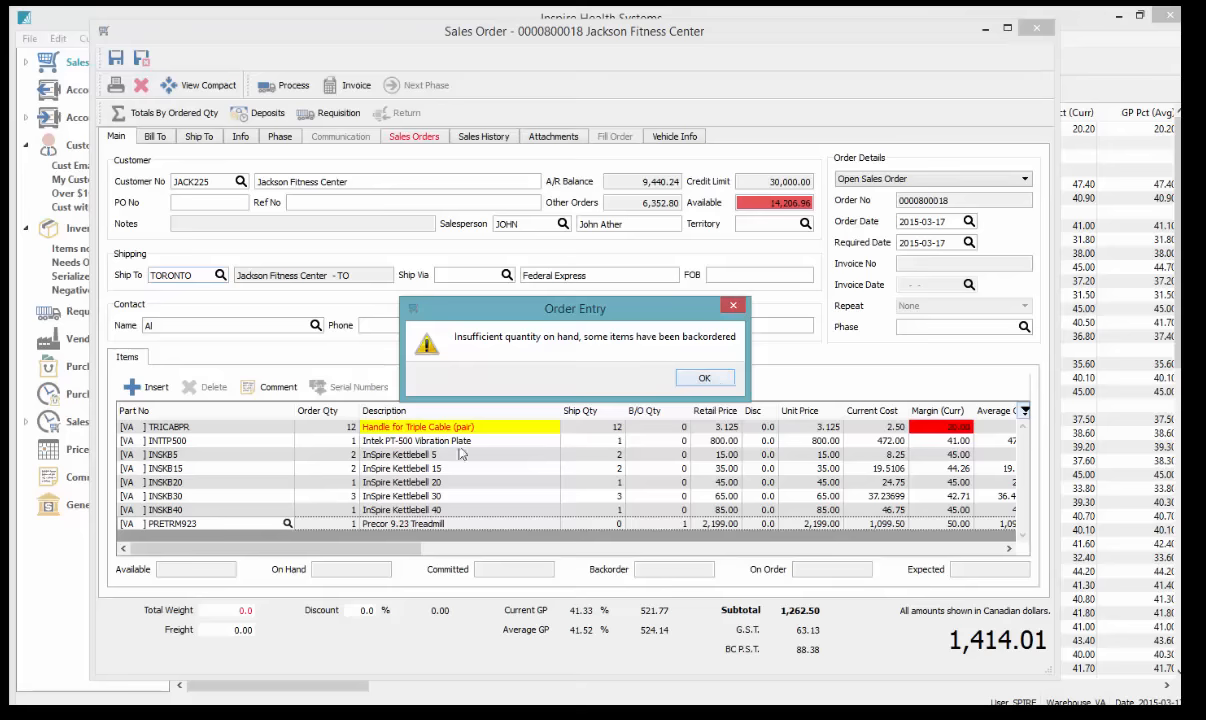
left_click(704, 380)
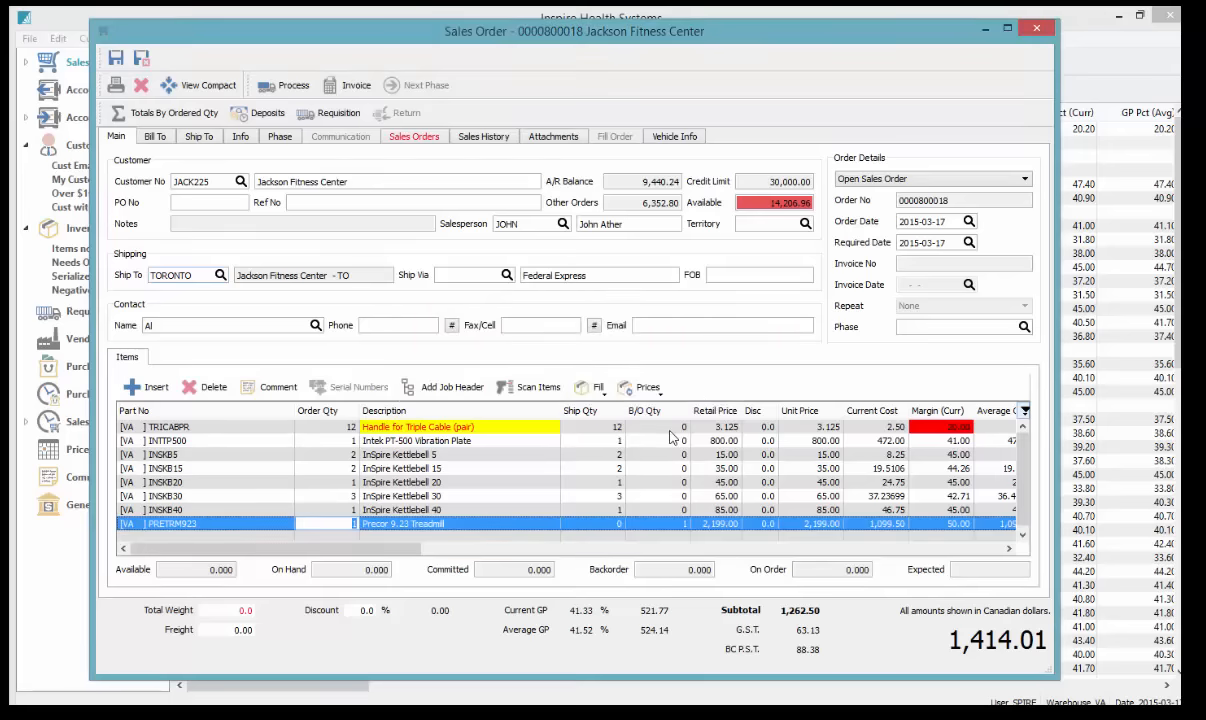
left_click(212, 426)
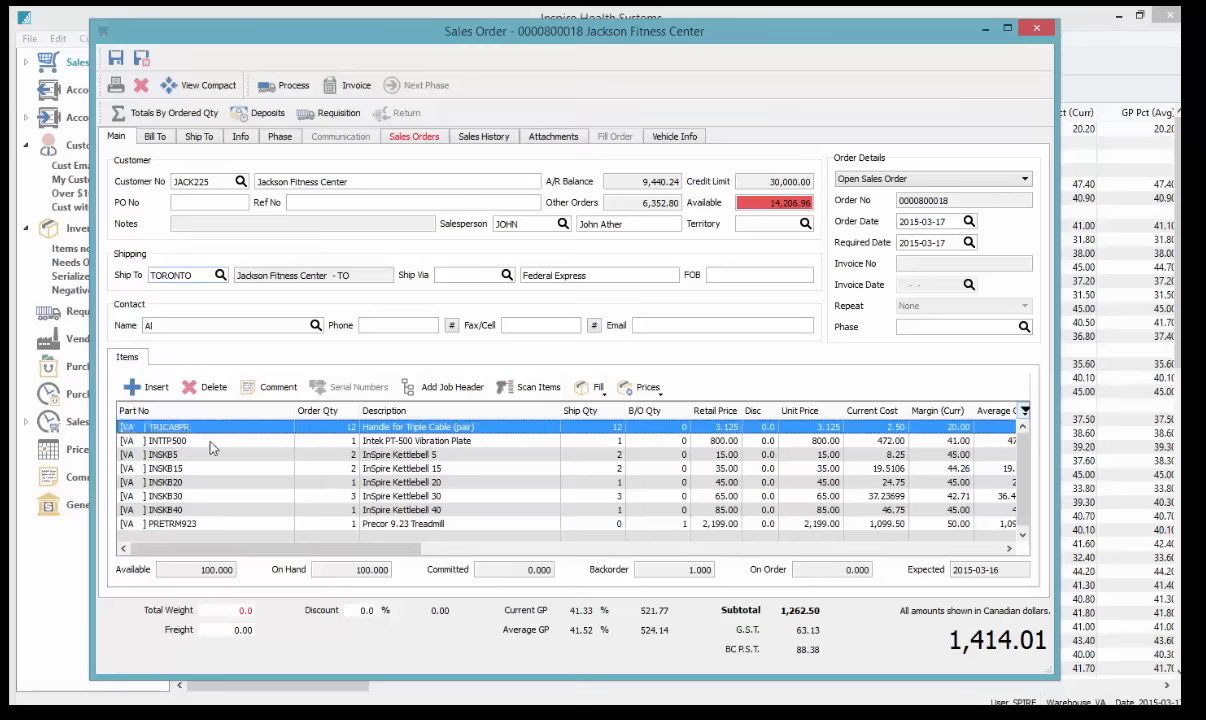
left_click(210, 442)
left_click(263, 425)
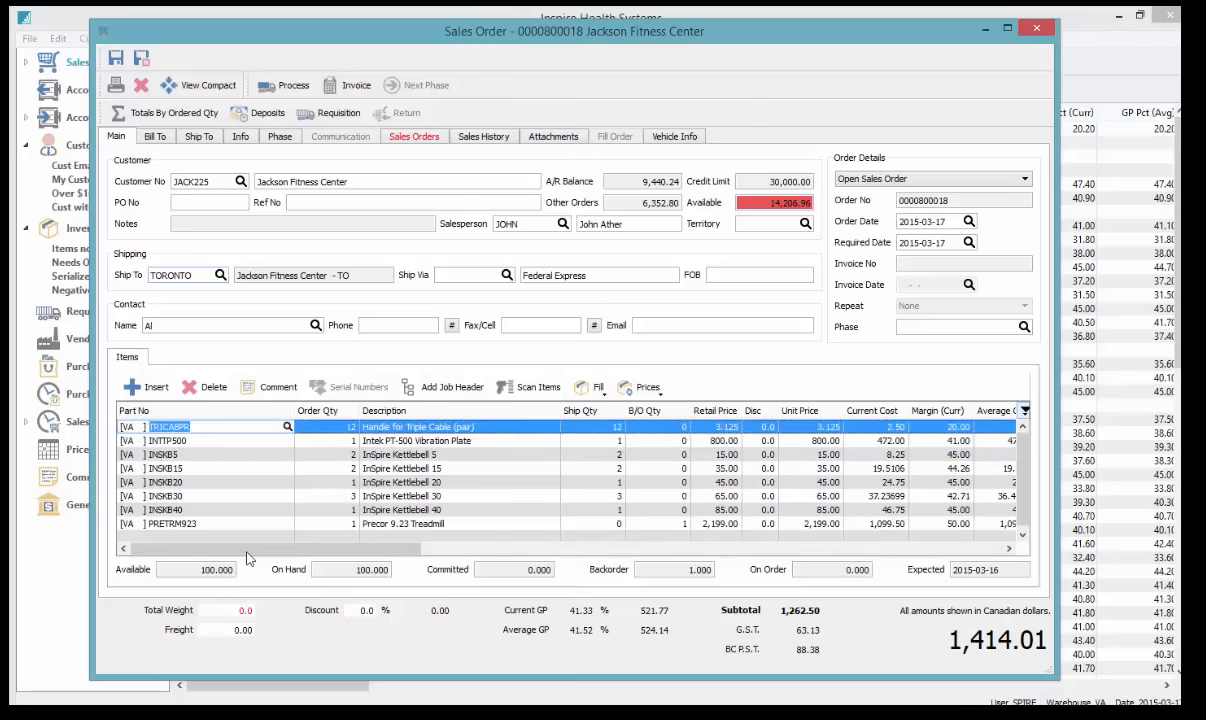
left_click(208, 569)
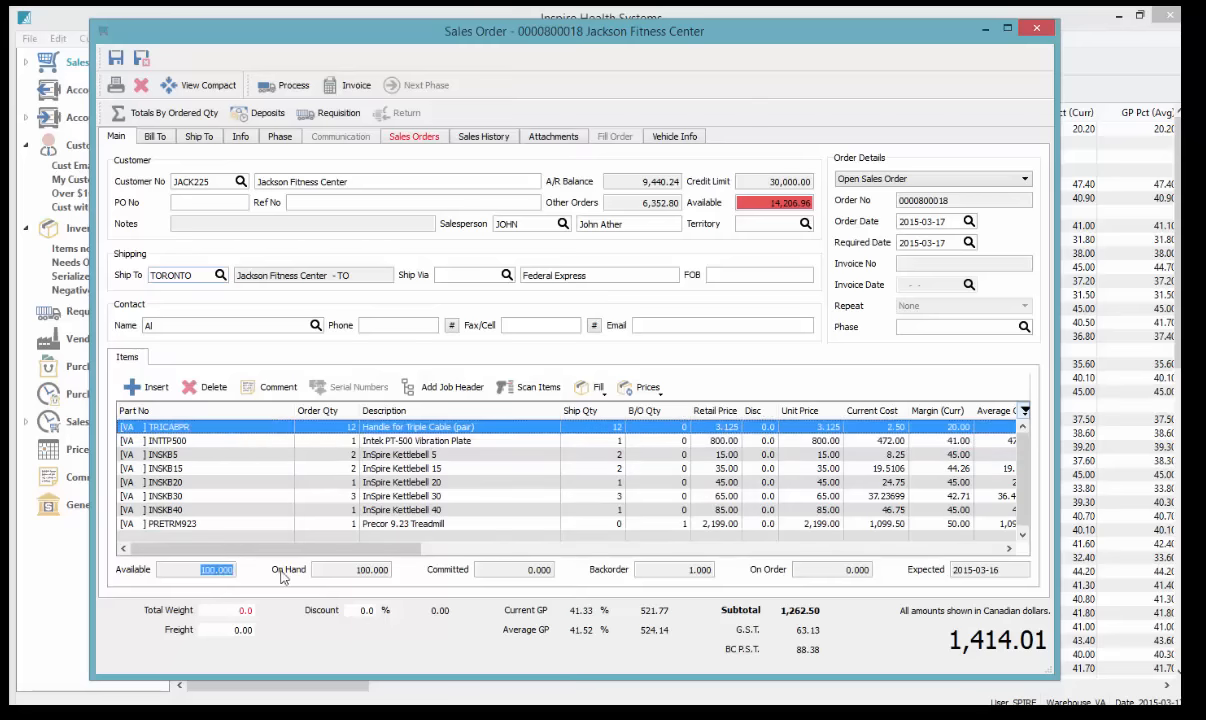
left_click(369, 580)
left_click(540, 580)
left_click(679, 580)
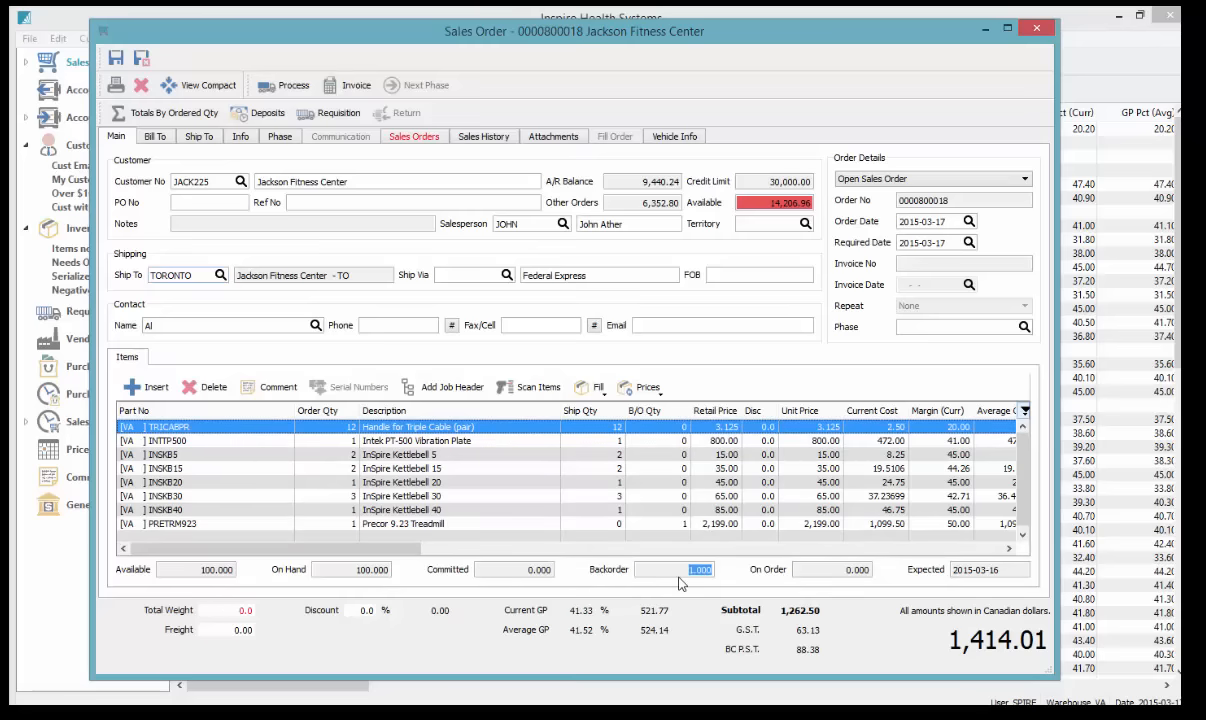
left_click(856, 575)
left_click(980, 578)
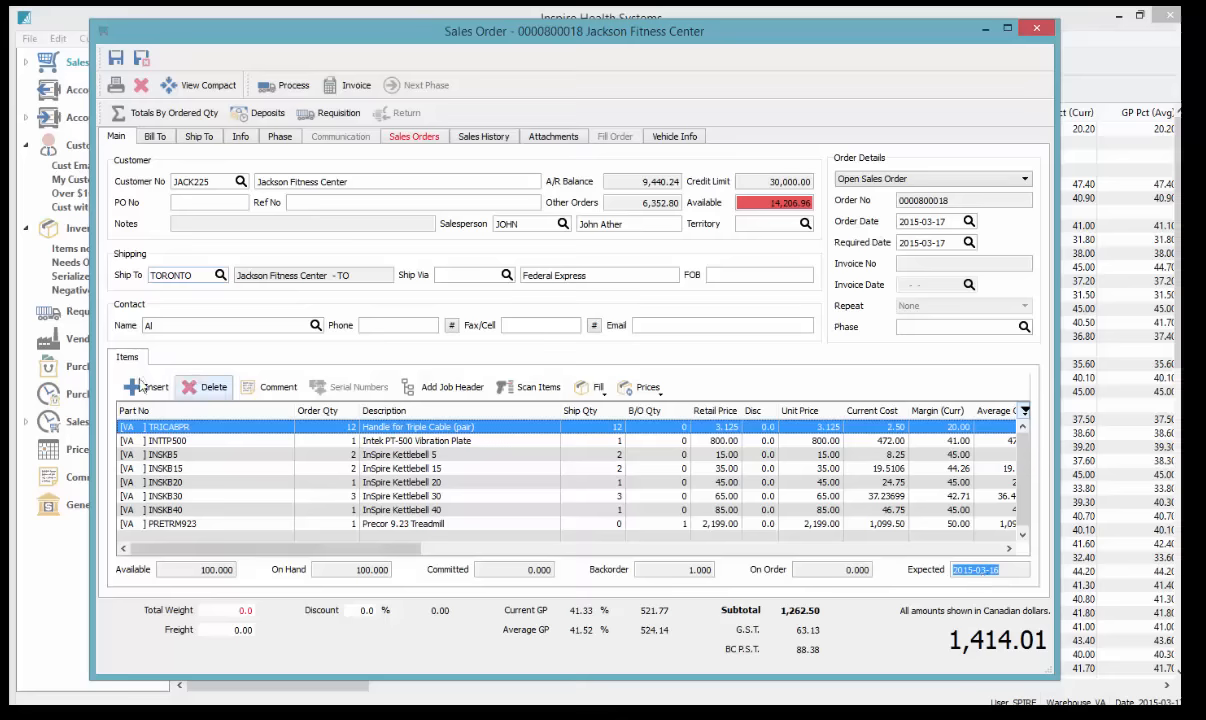
left_click(190, 456)
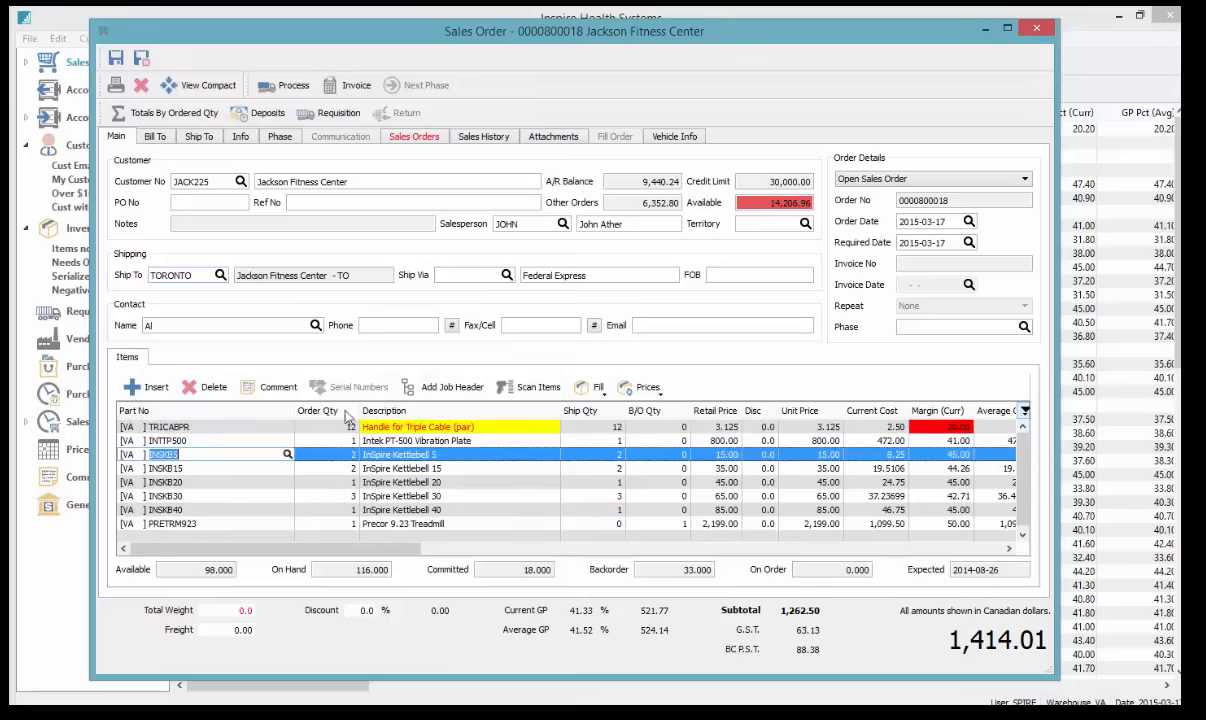
left_click(235, 468)
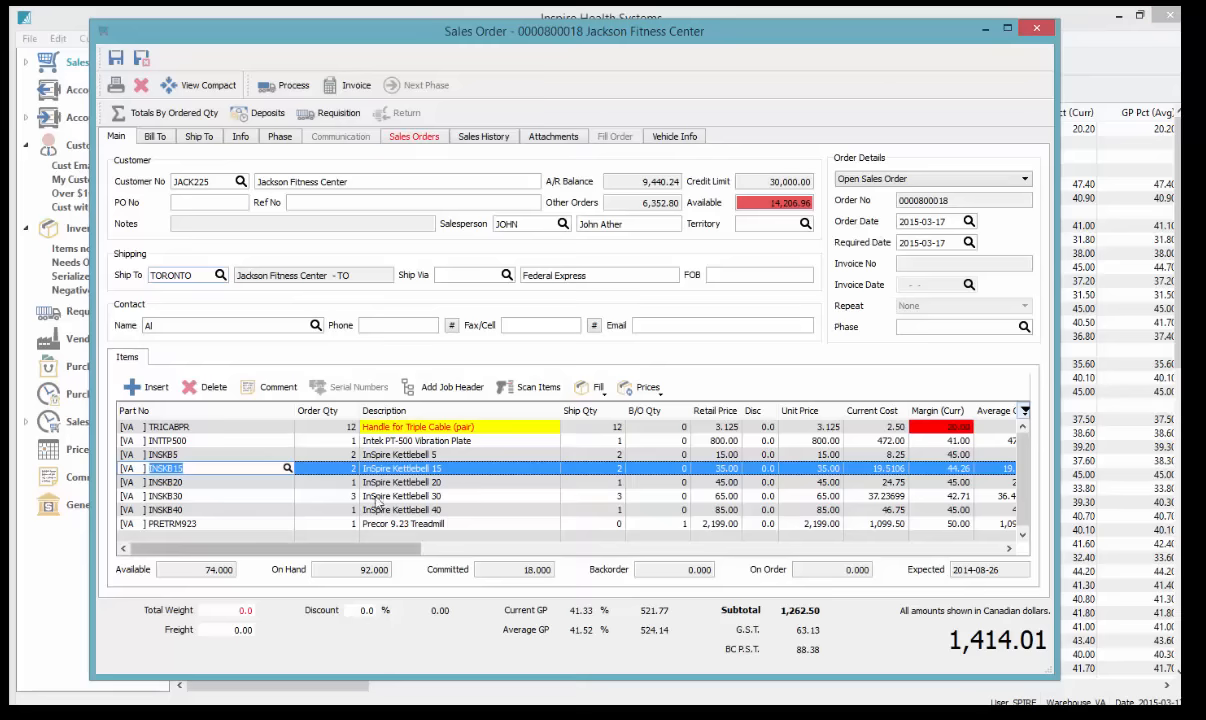
left_click(413, 138)
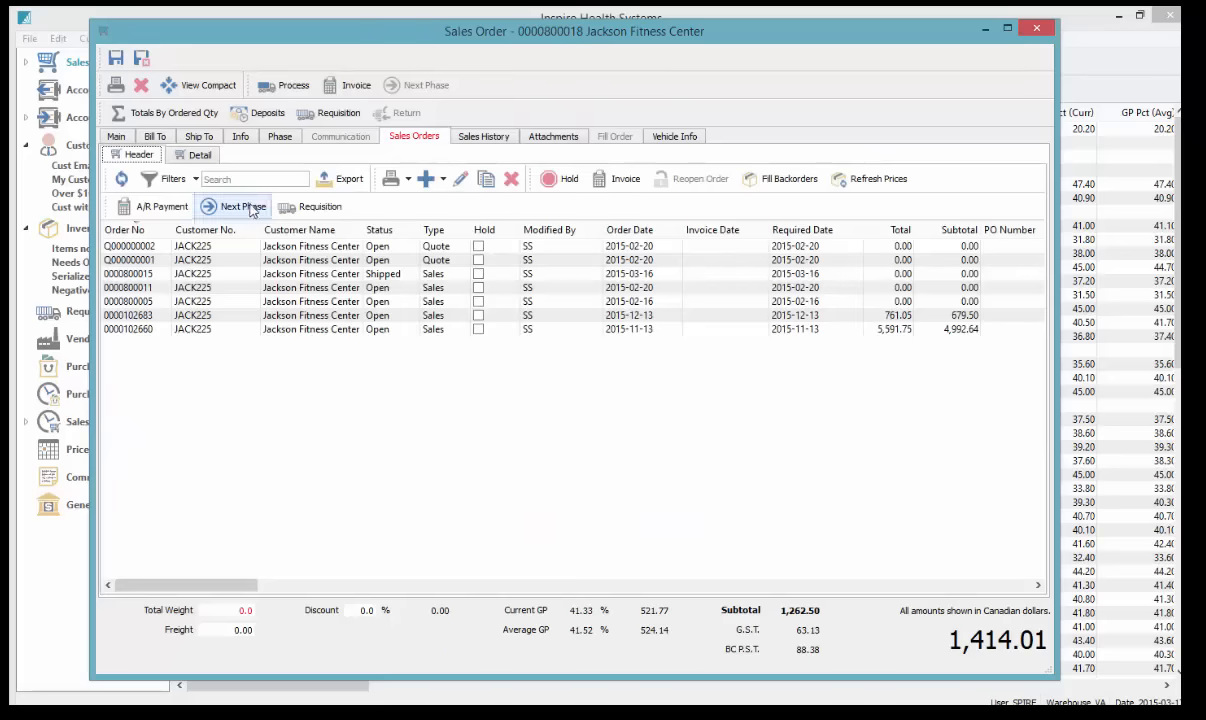
double_click(310, 248)
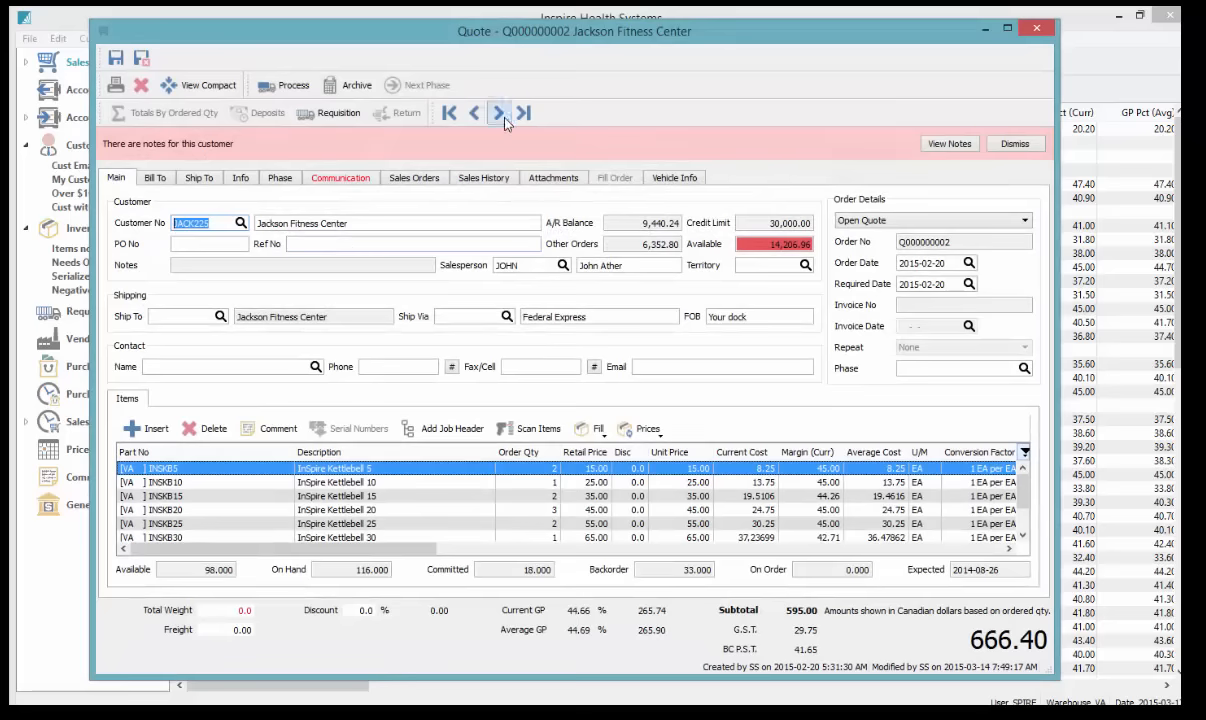
left_click(500, 113)
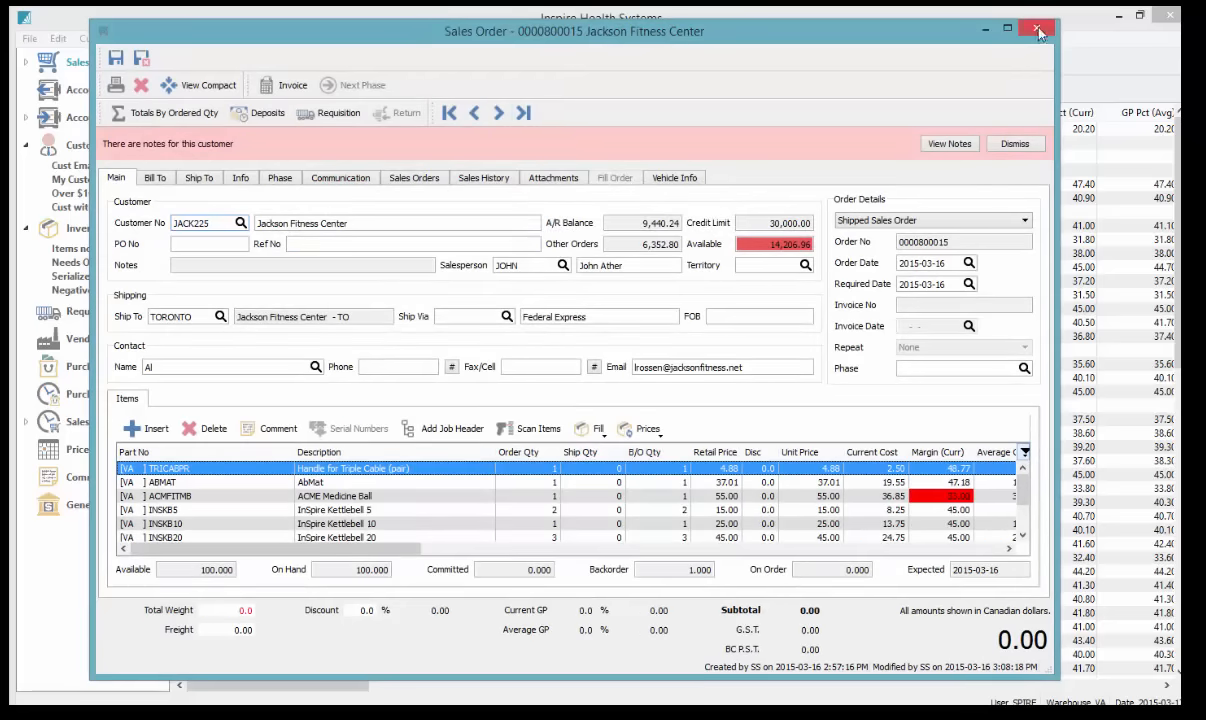
left_click(414, 177)
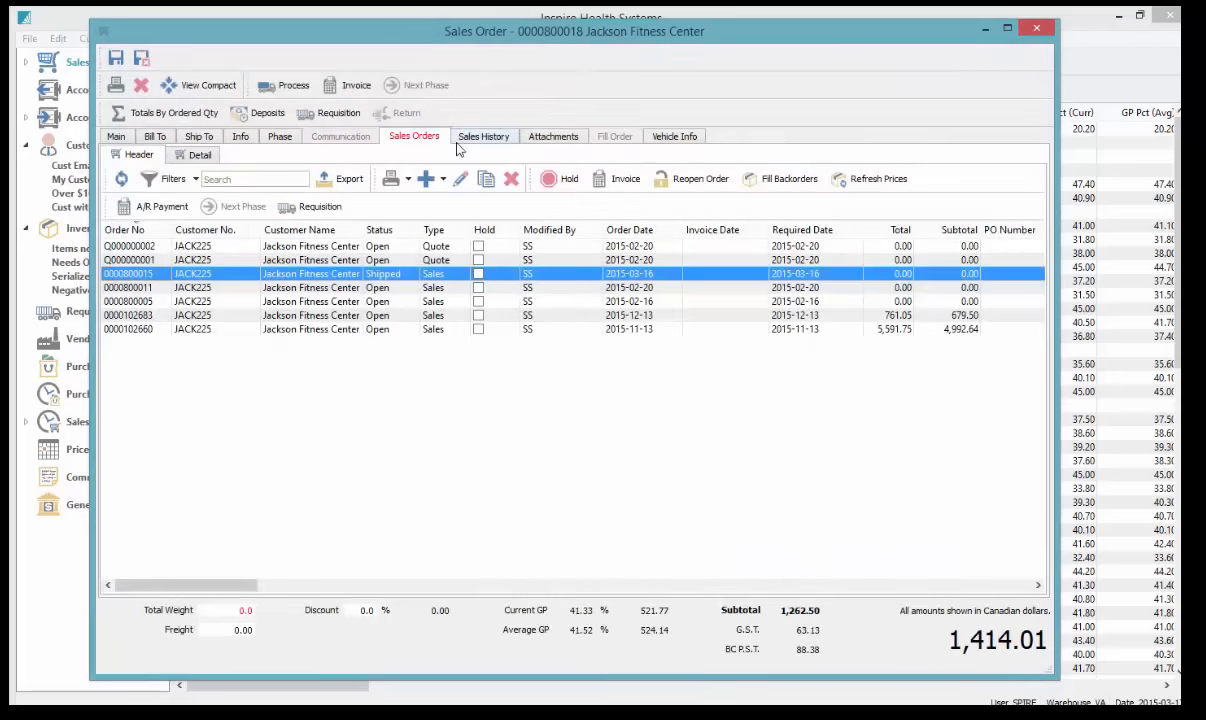
left_click(196, 160)
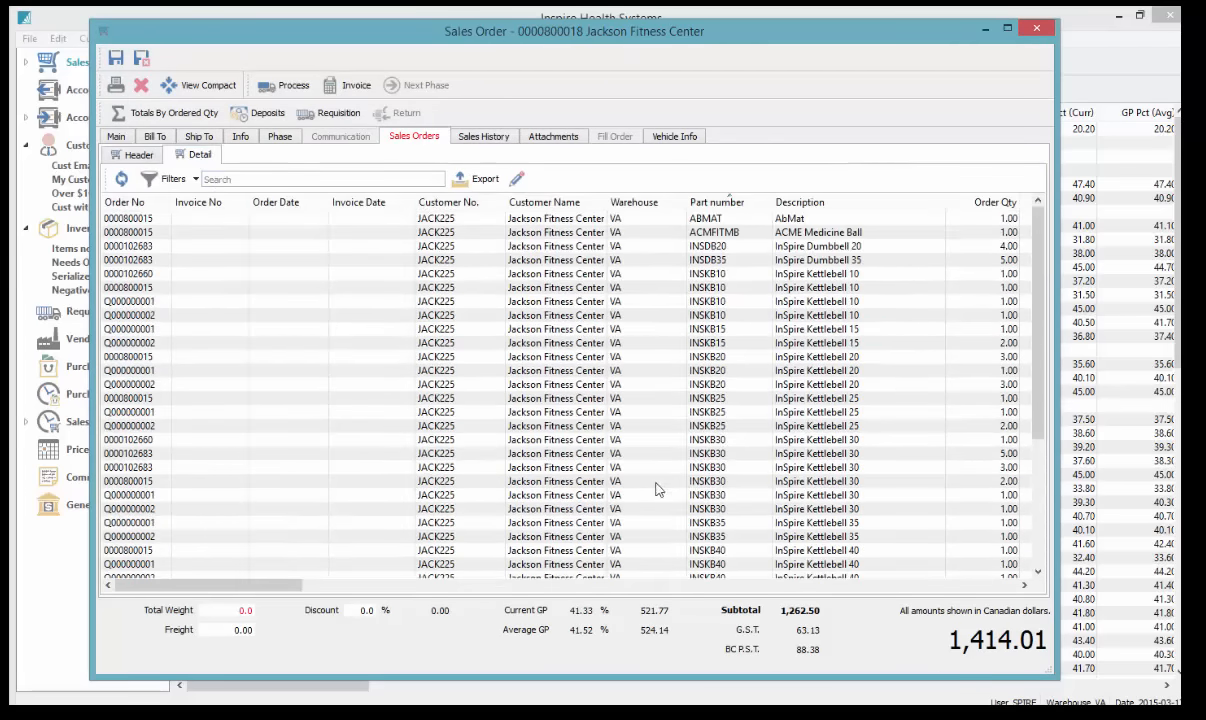
left_click(113, 133)
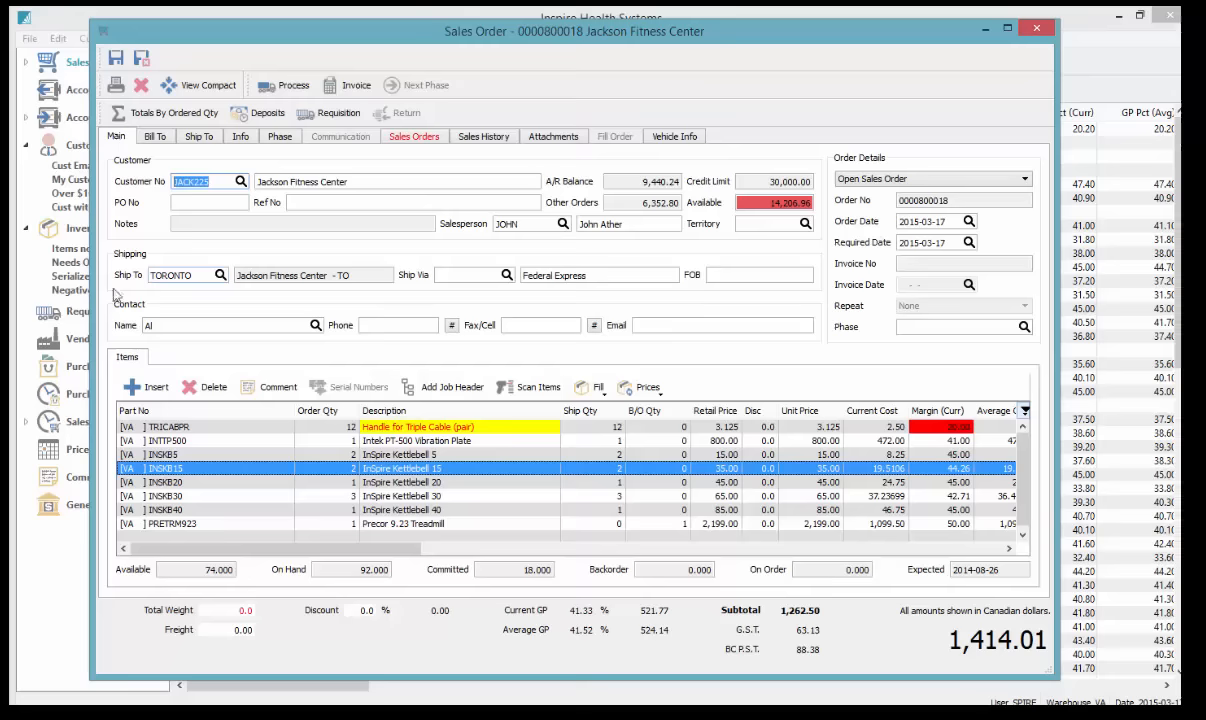
left_click(483, 137)
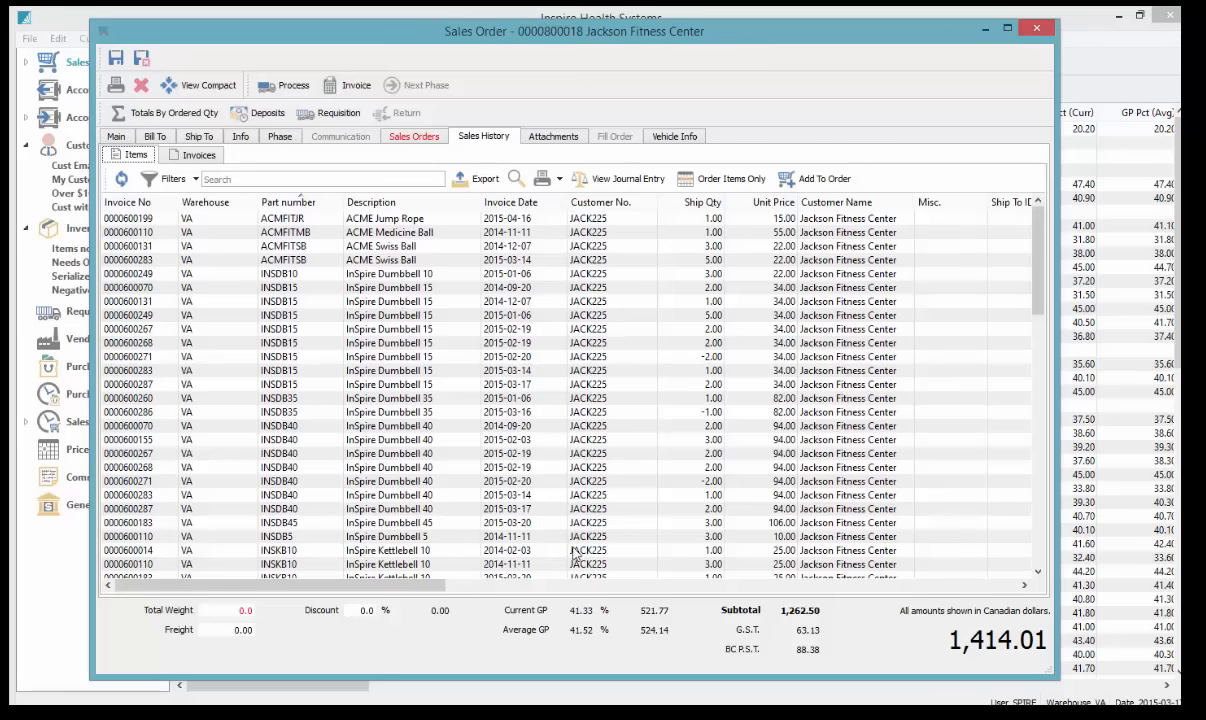
left_click_drag(413, 587, 480, 590)
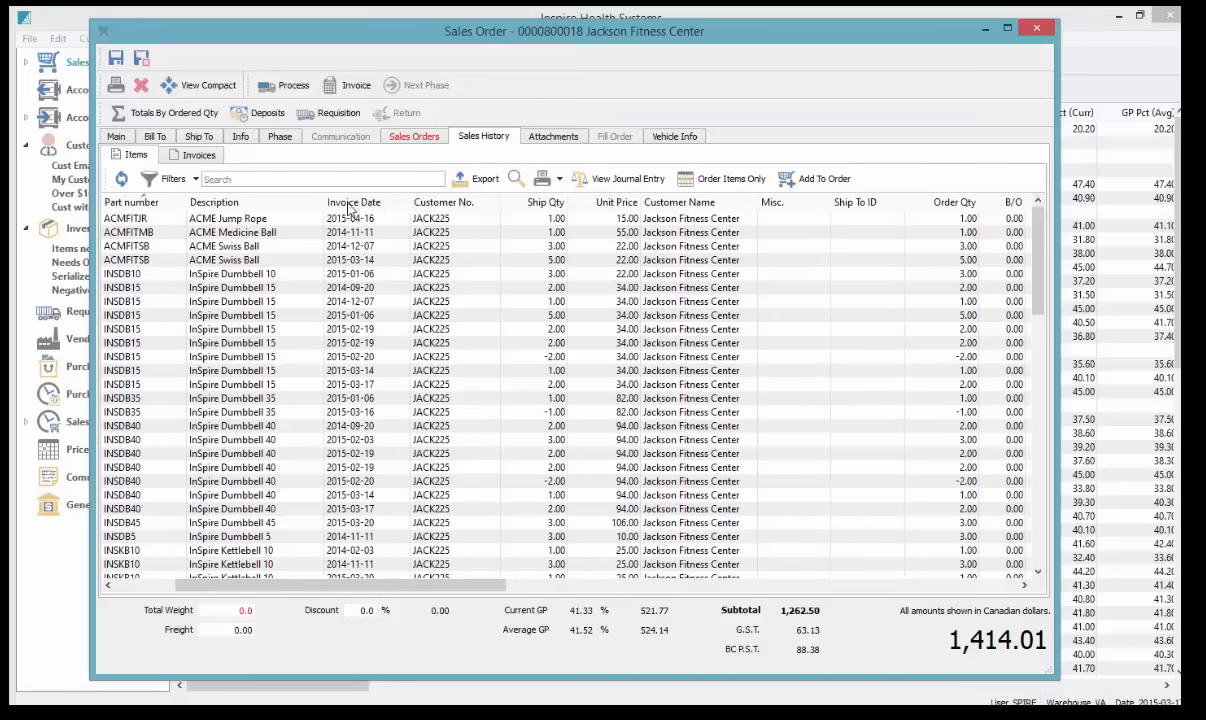
left_click(285, 289)
left_click(628, 300)
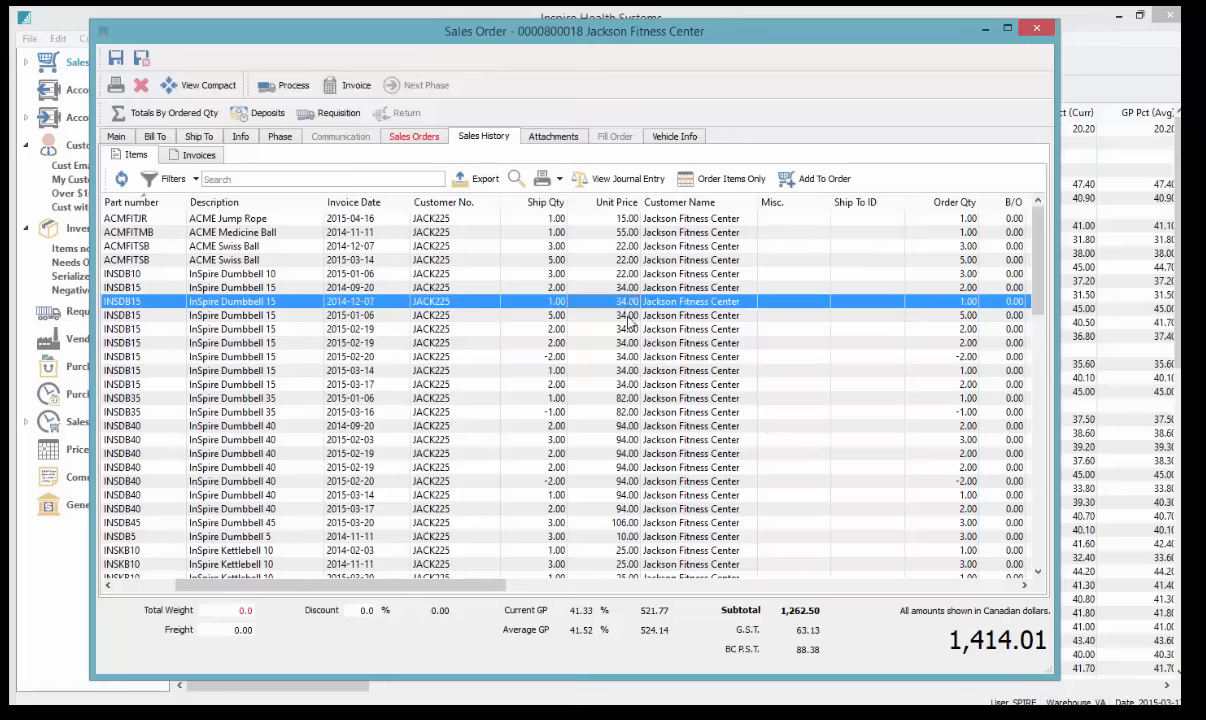
left_click(624, 316)
left_click(624, 330)
left_click(626, 358)
left_click(631, 382)
left_click(630, 328)
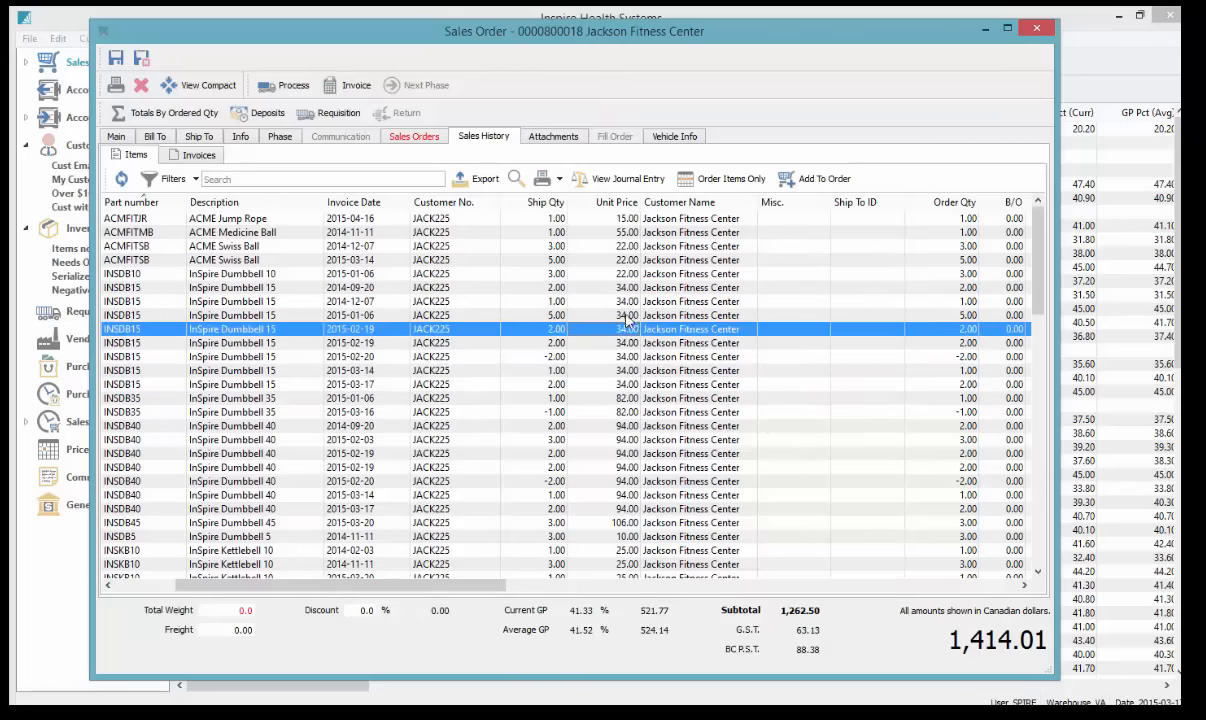
left_click(117, 137)
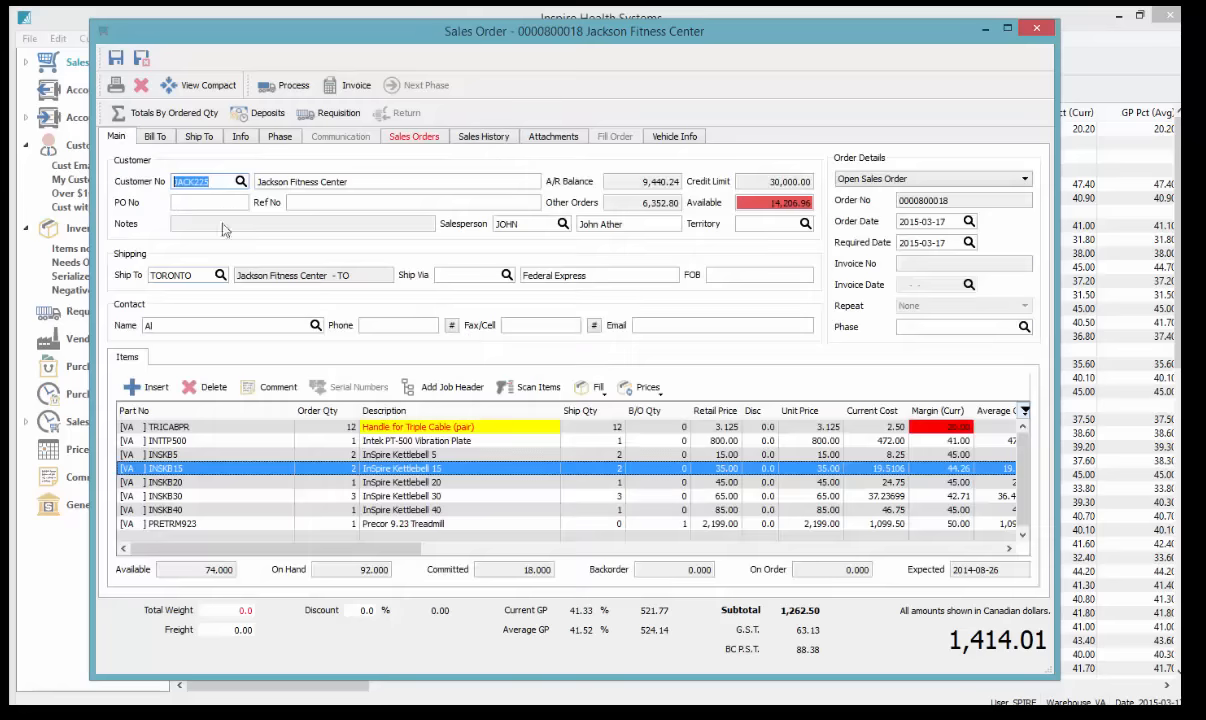
Change the InSpire Kettlebell 15 retail price to 33.00
left_click(712, 468)
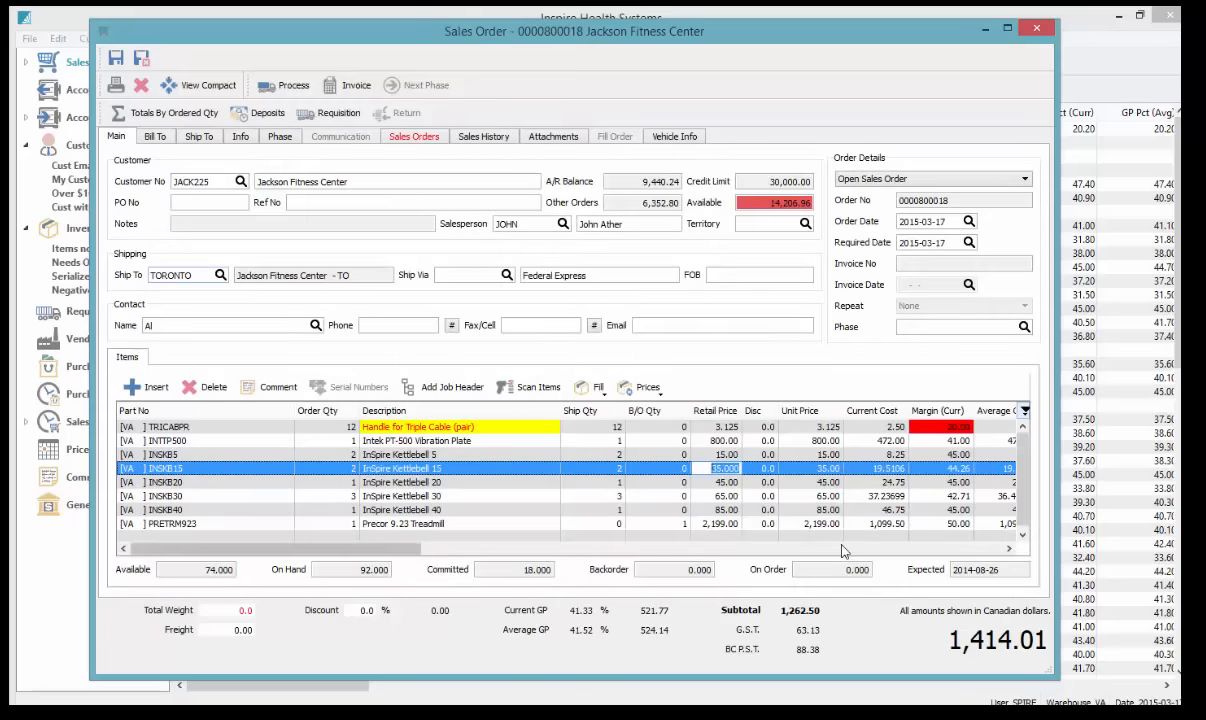
type("33")
key("Tab")
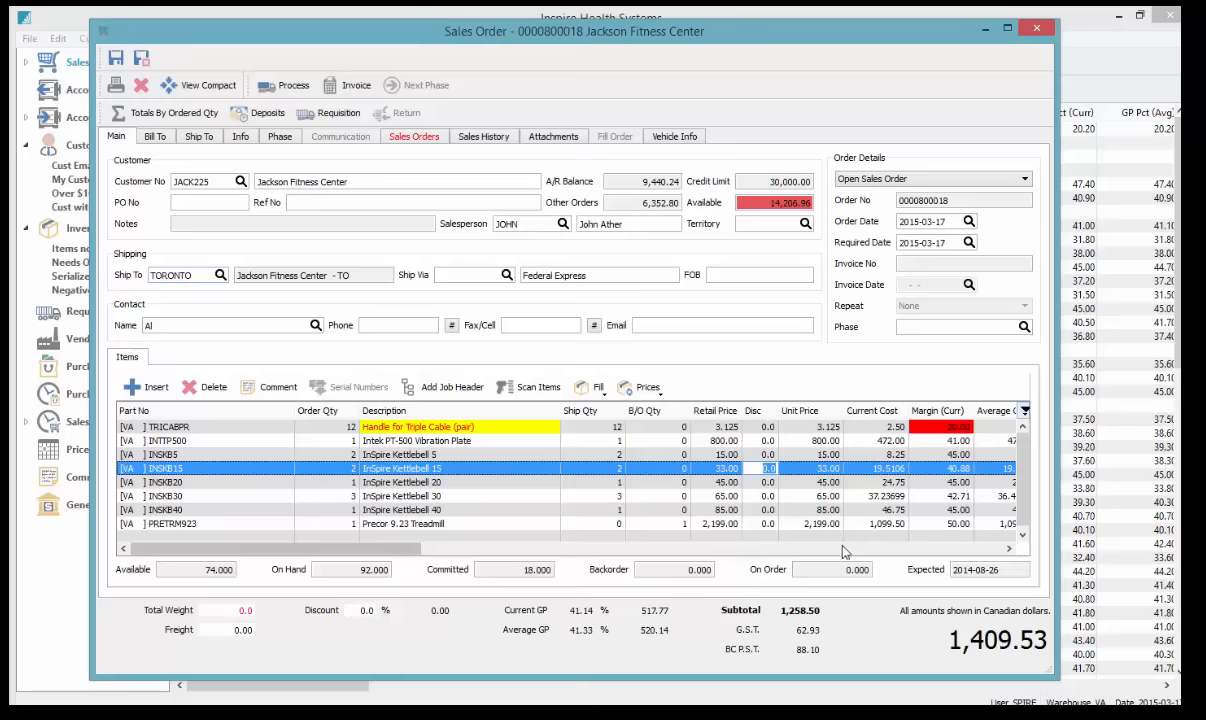
Store the 33.00 kettlebell price as this customer's saved price and verify the unit price
left_click(636, 389)
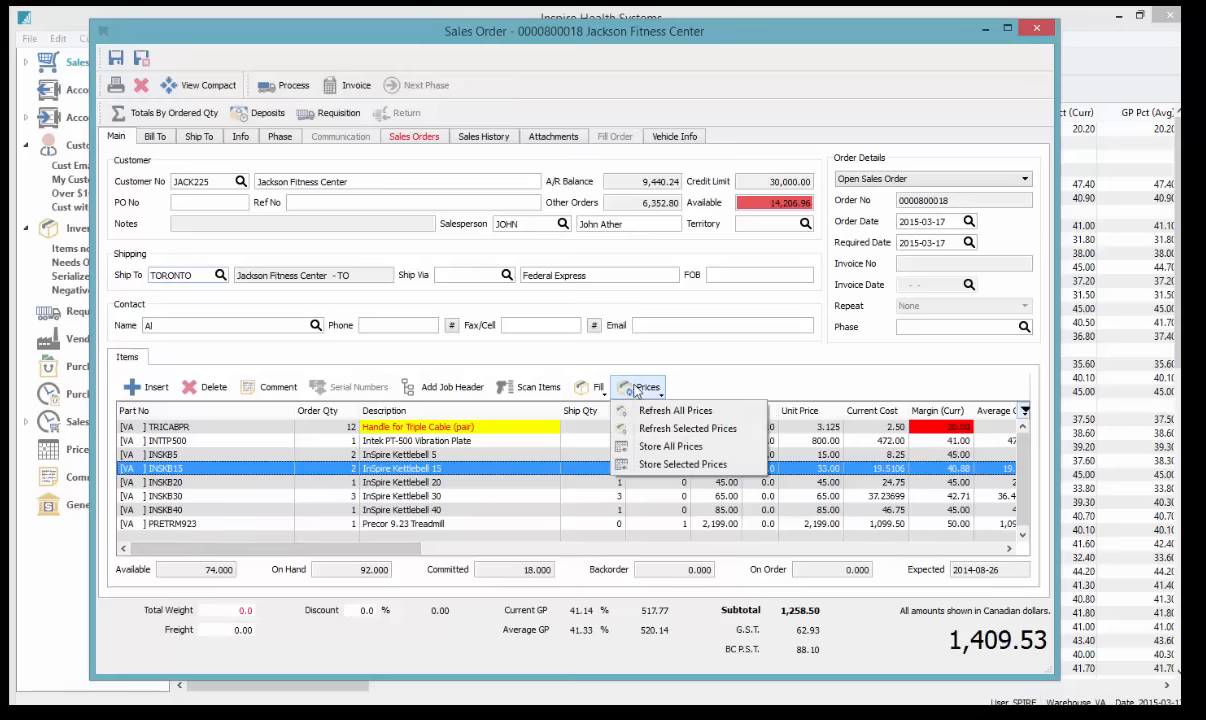
left_click(666, 466)
left_click(576, 411)
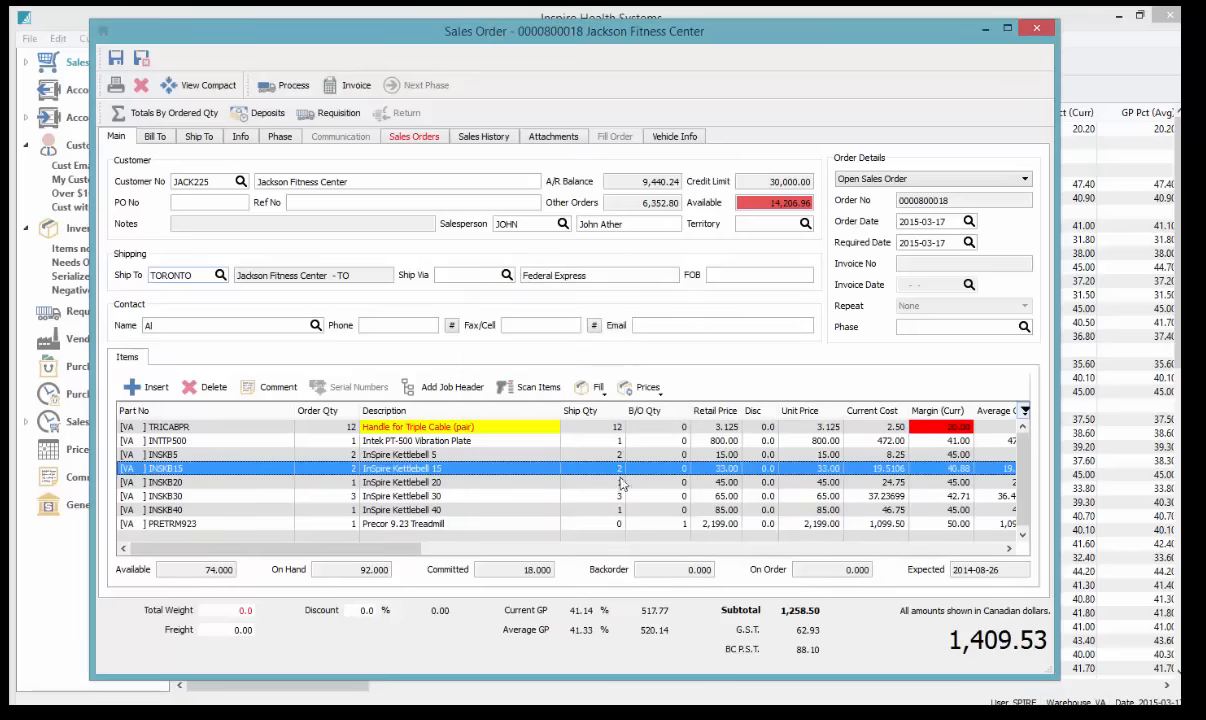
left_click(633, 497)
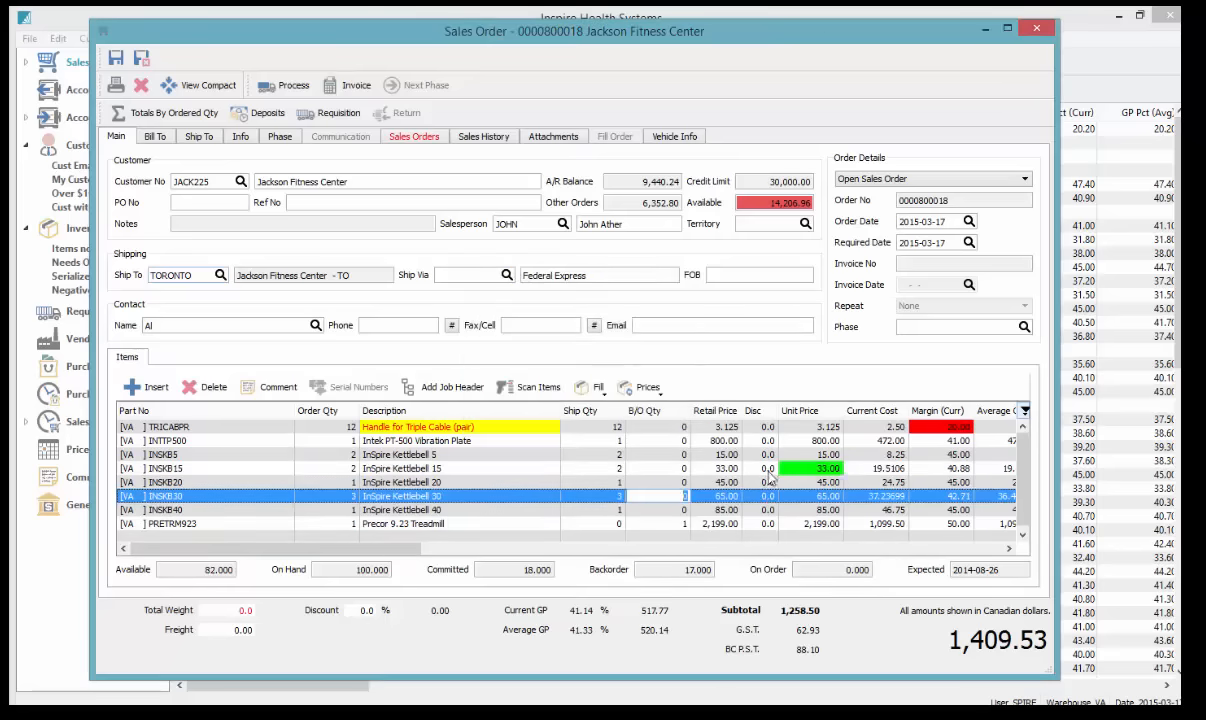
left_click(828, 470)
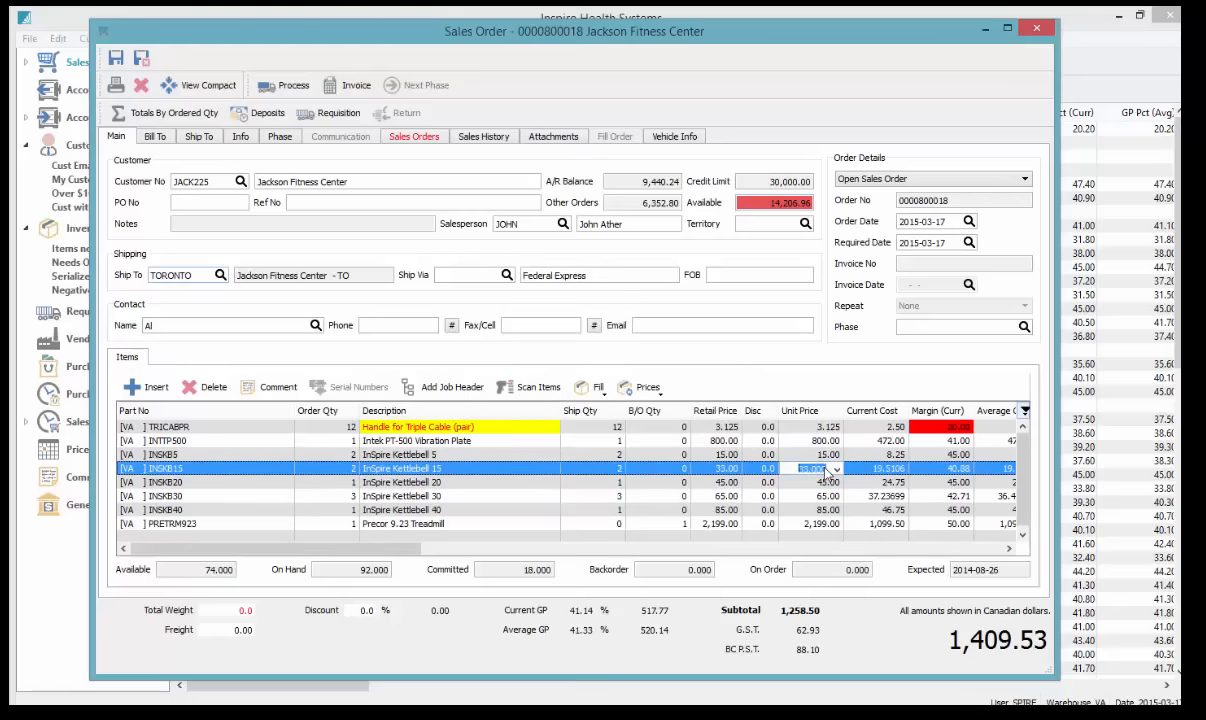
In Sales History, select the National Wrist Roller and other past sales, then check the order lines
left_click(486, 138)
scroll(497, 444, "down", 15)
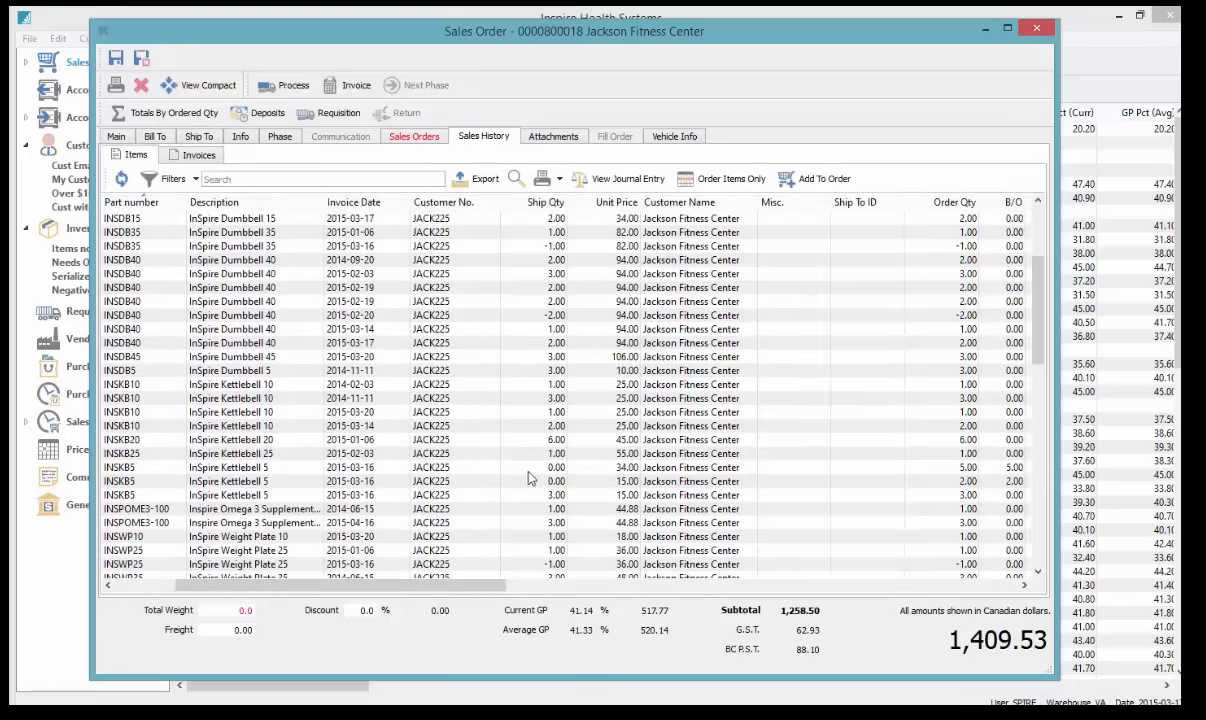
scroll(276, 492, "down", 5)
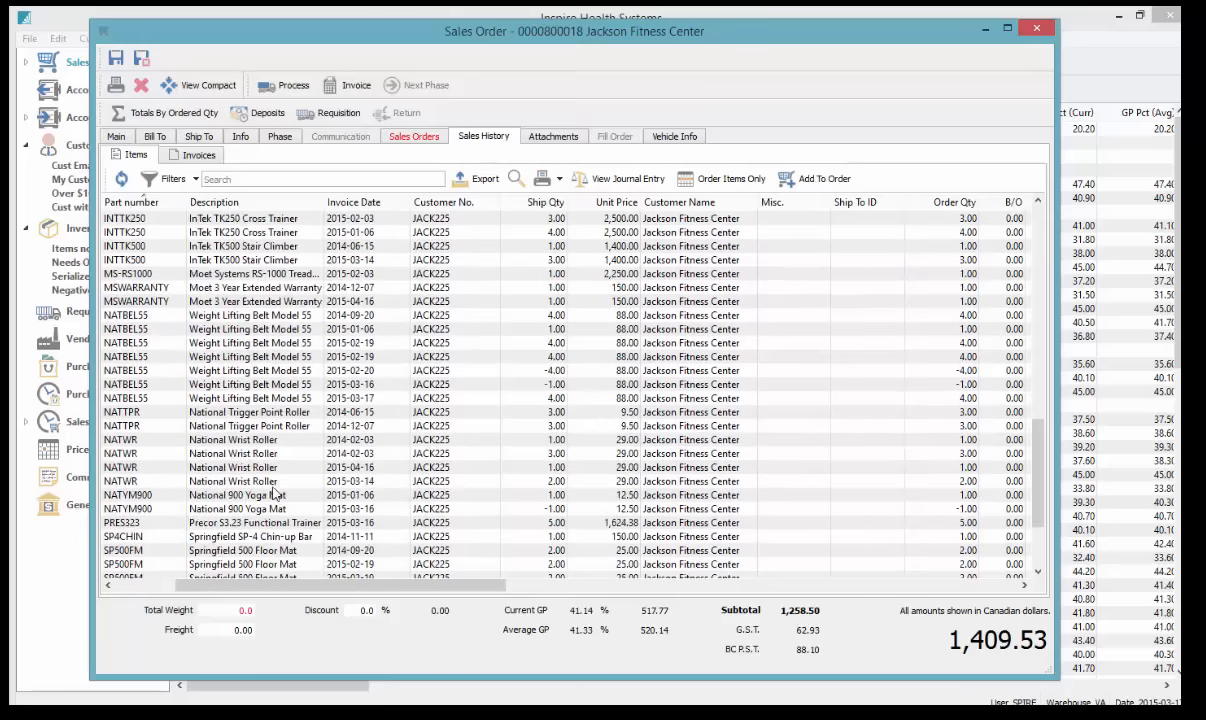
left_click(256, 456)
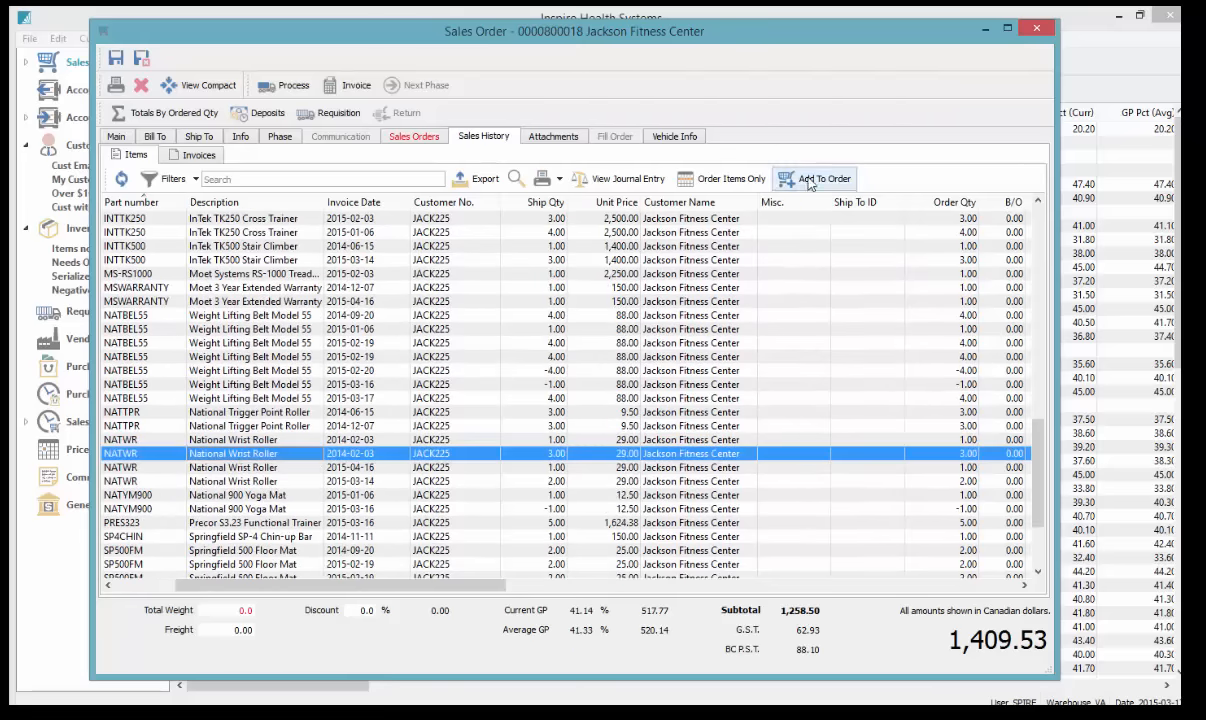
scroll(541, 495, "down", 3)
left_click(245, 446)
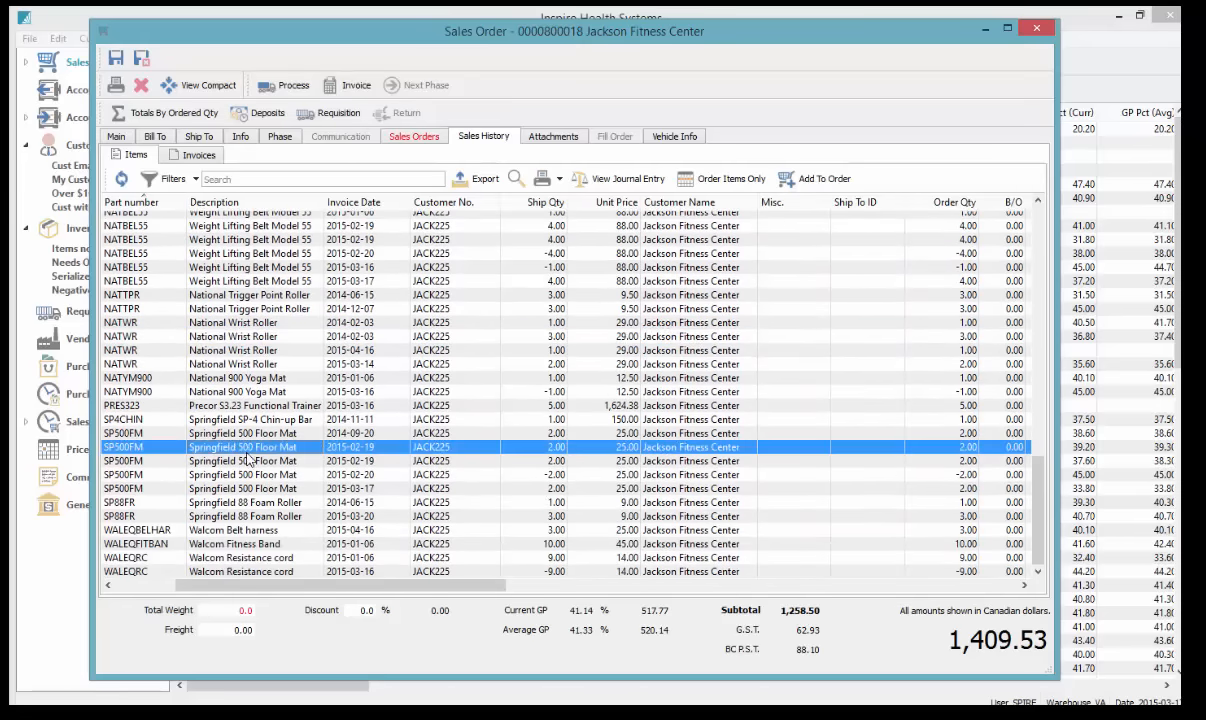
left_click(250, 529, "ctrl")
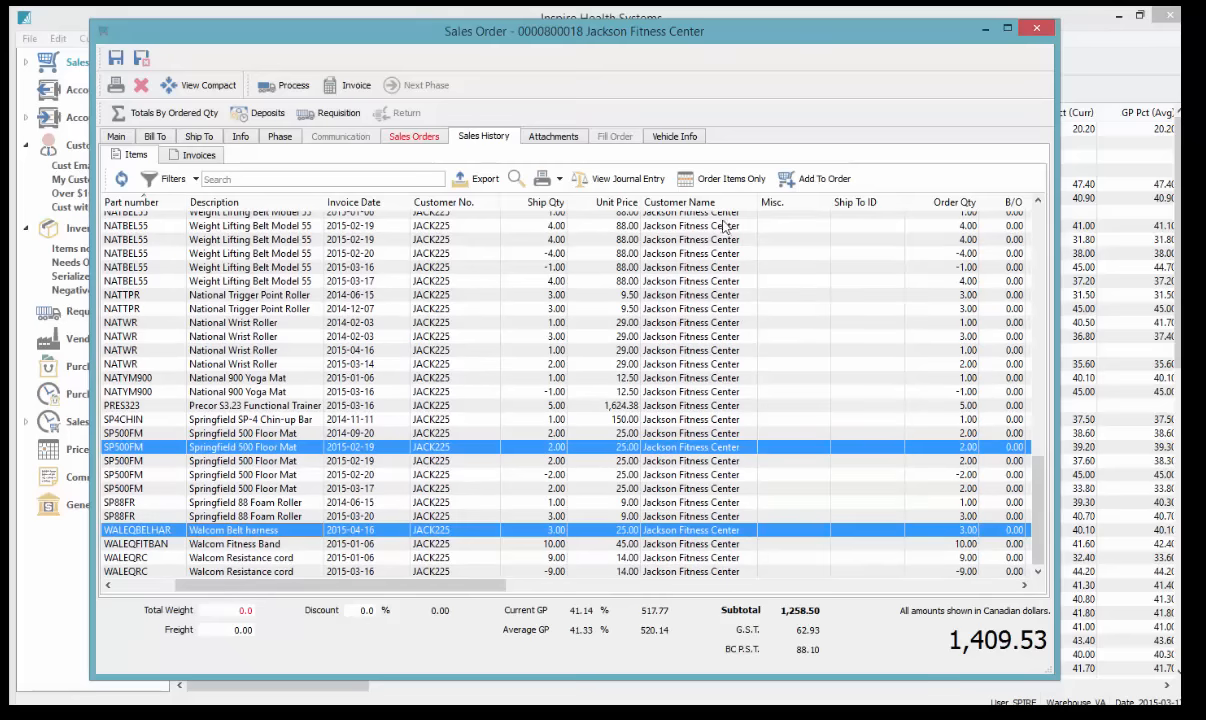
left_click(731, 181)
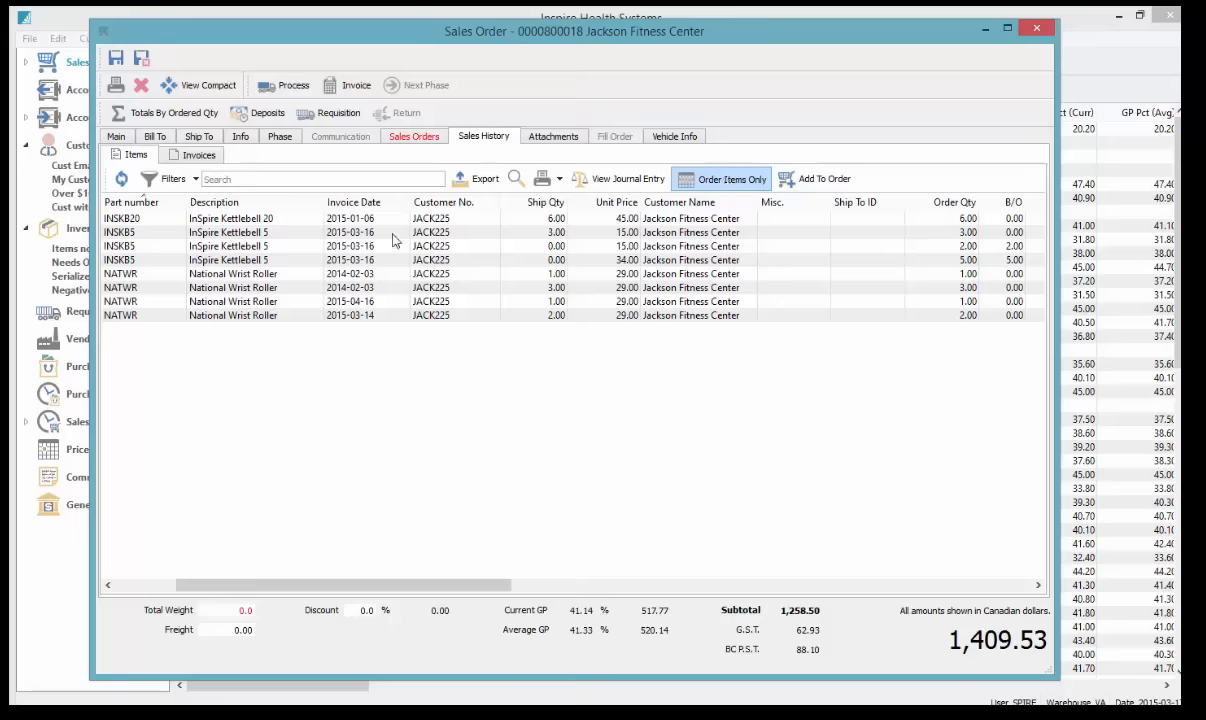
left_click(118, 134)
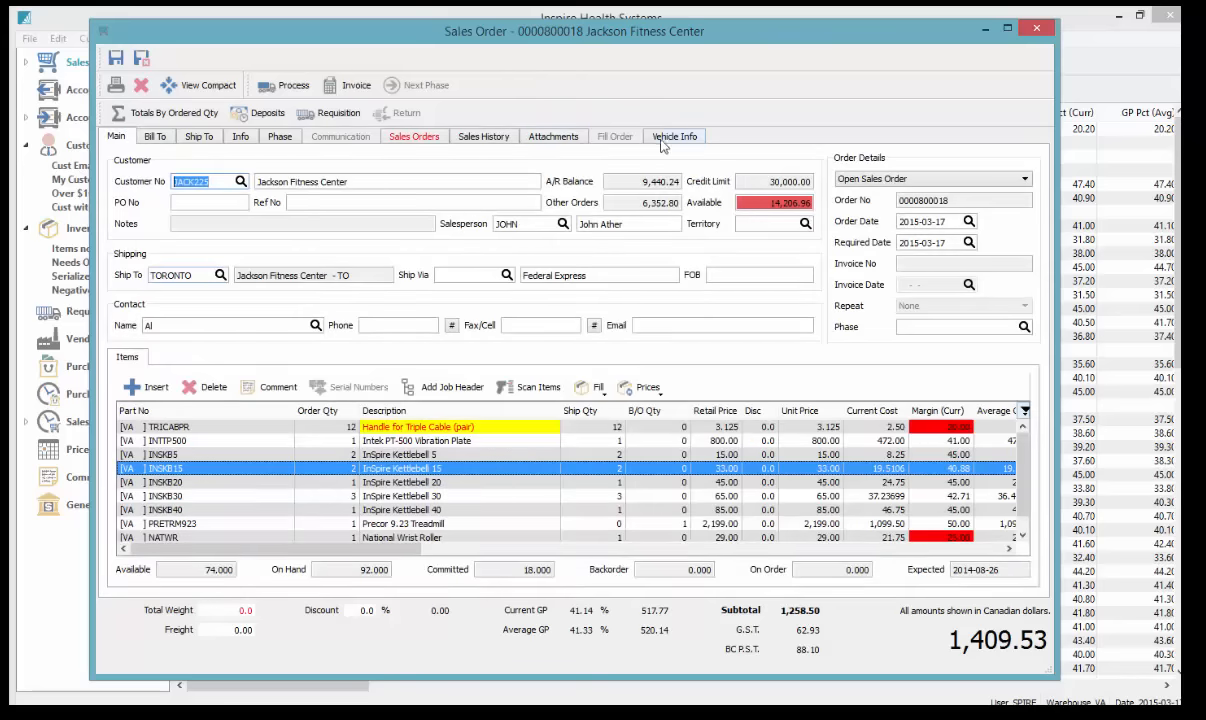
Show all previously sold items and add InSpire Weight Plate 35 and InSpire Kettlebell 25
left_click(462, 133)
left_click(680, 179)
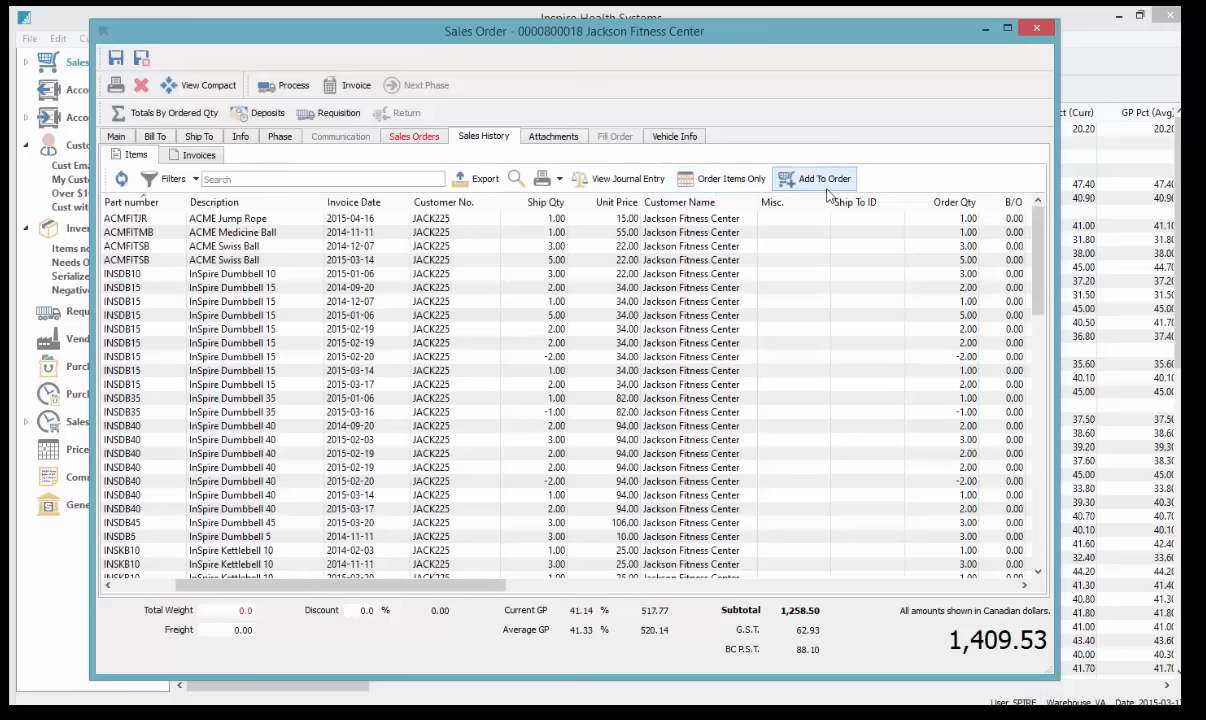
scroll(530, 420, "down", 5)
left_click(365, 564)
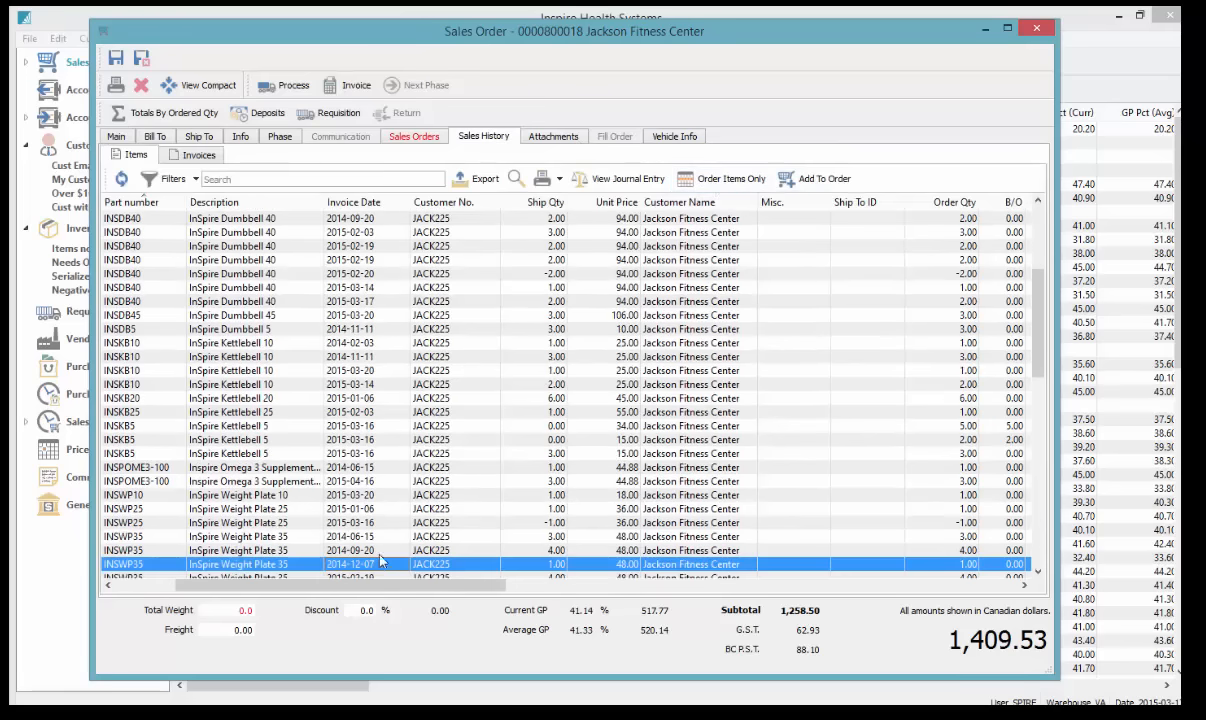
left_click(350, 412, "ctrl")
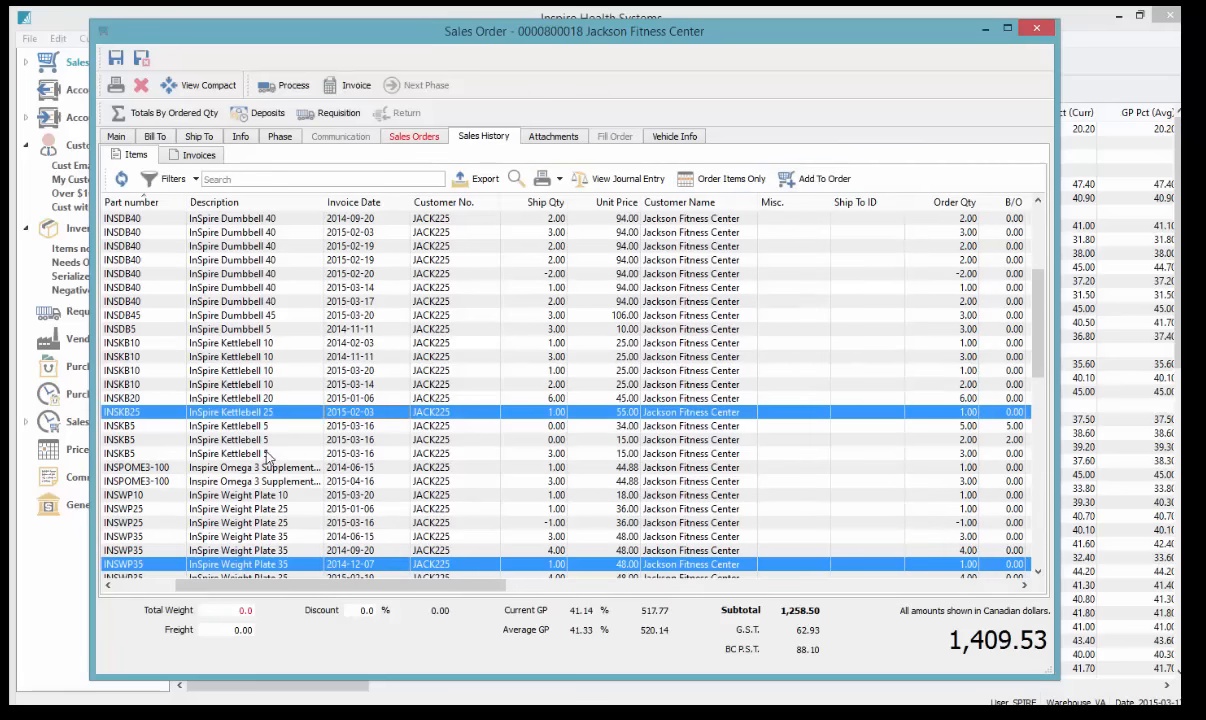
left_click(118, 137)
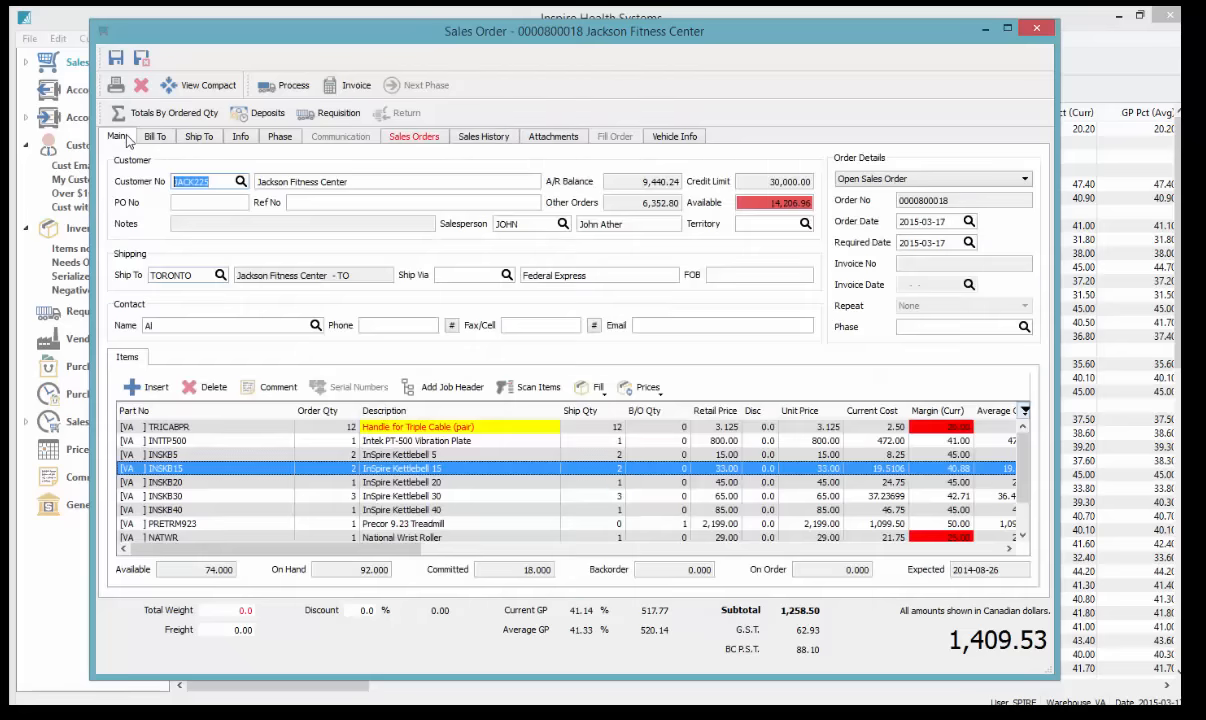
Ship 2 National Wrist Rollers and 5 InSpire Kettlebell 25s, then review their cost and price
scroll(264, 448, "down", 1)
left_click(587, 494)
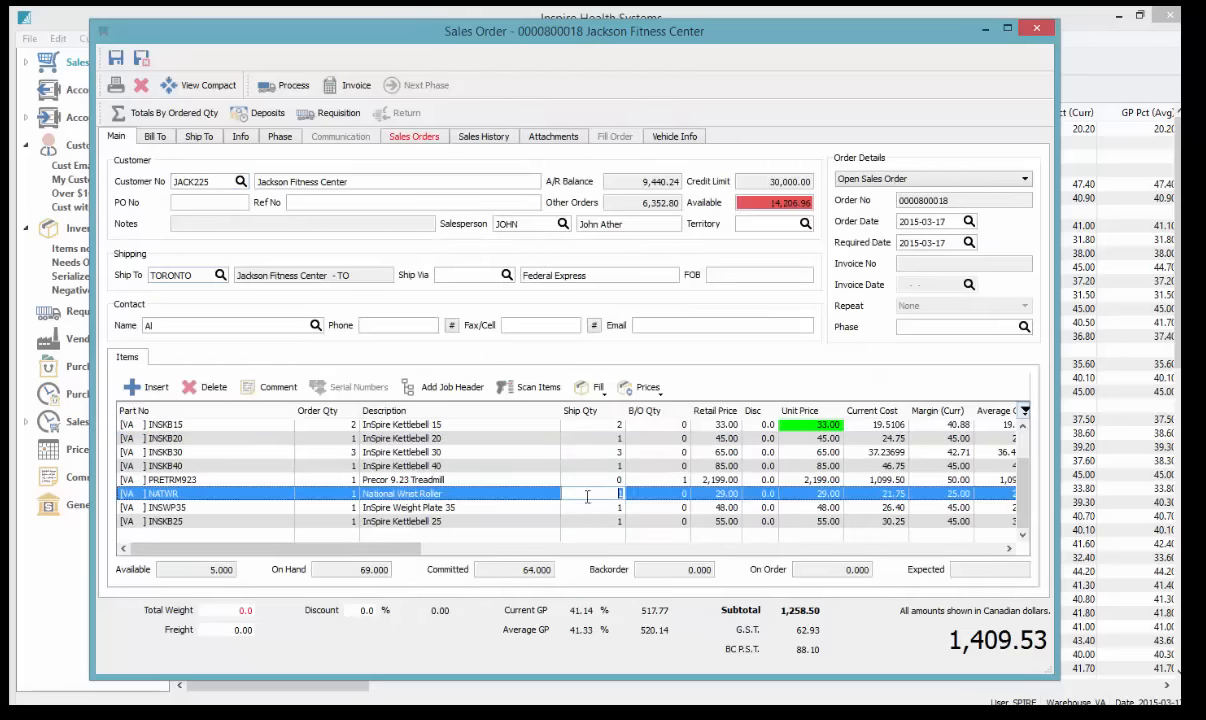
type("2")
key("Return")
key("Return")
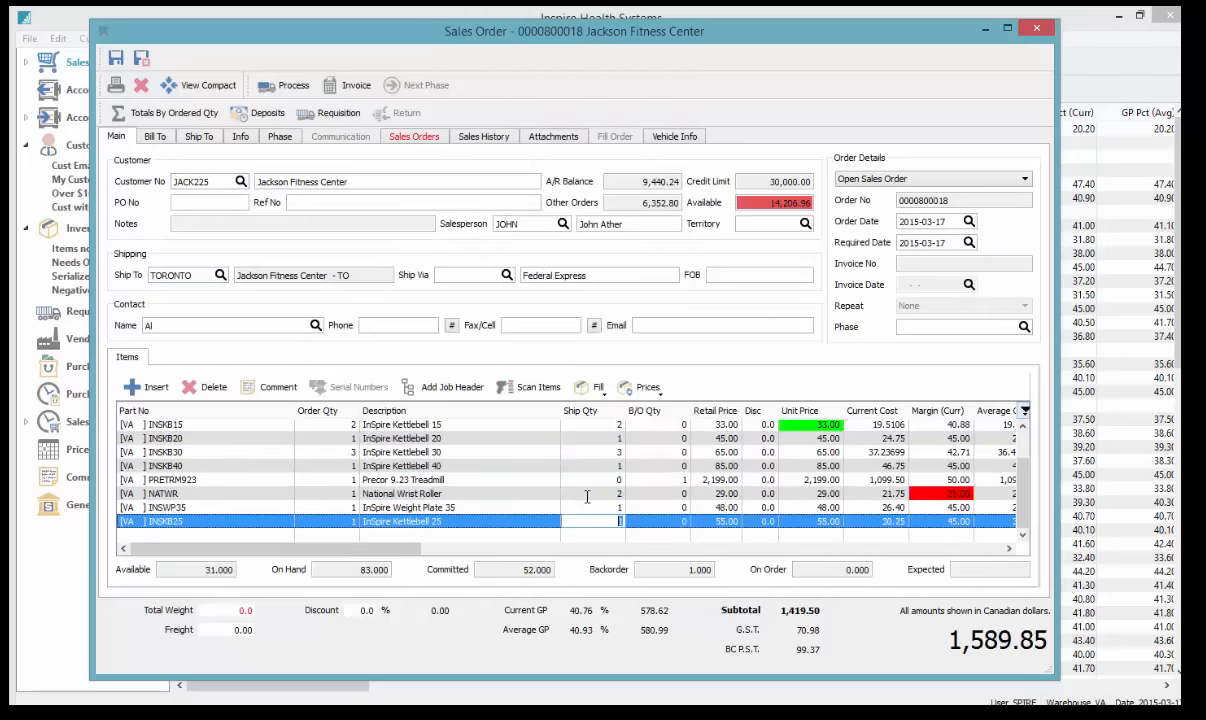
type("5")
key("Up")
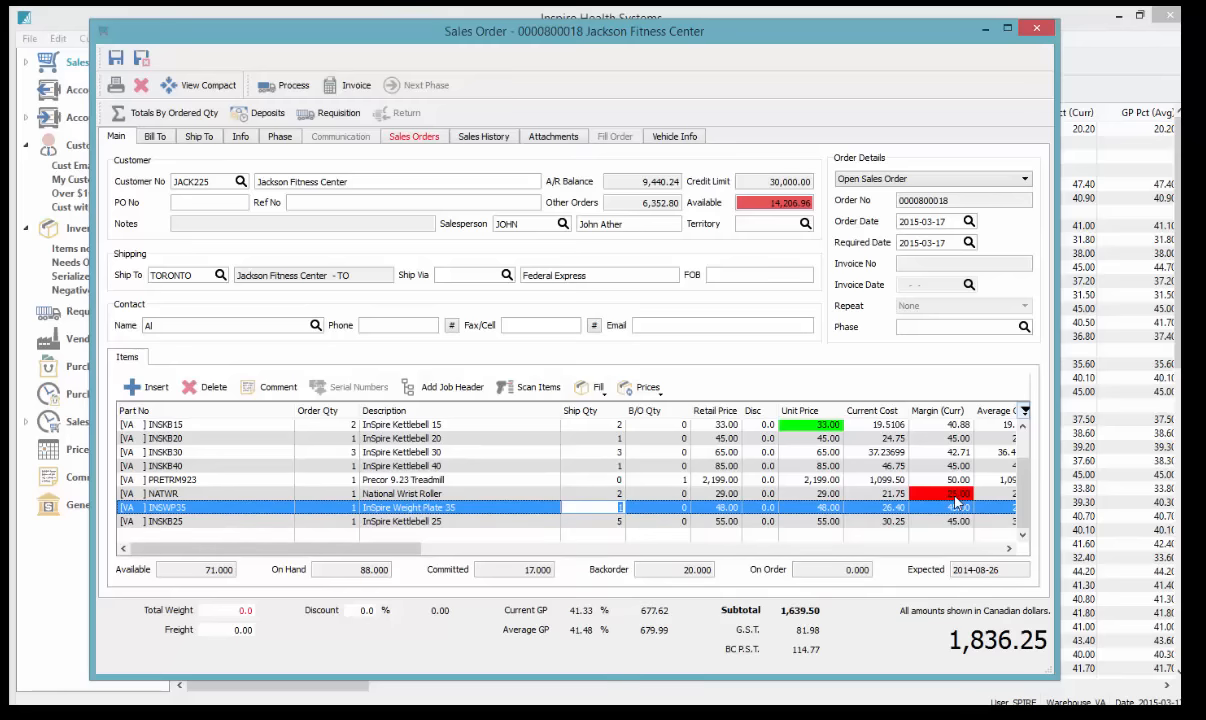
left_click(876, 494)
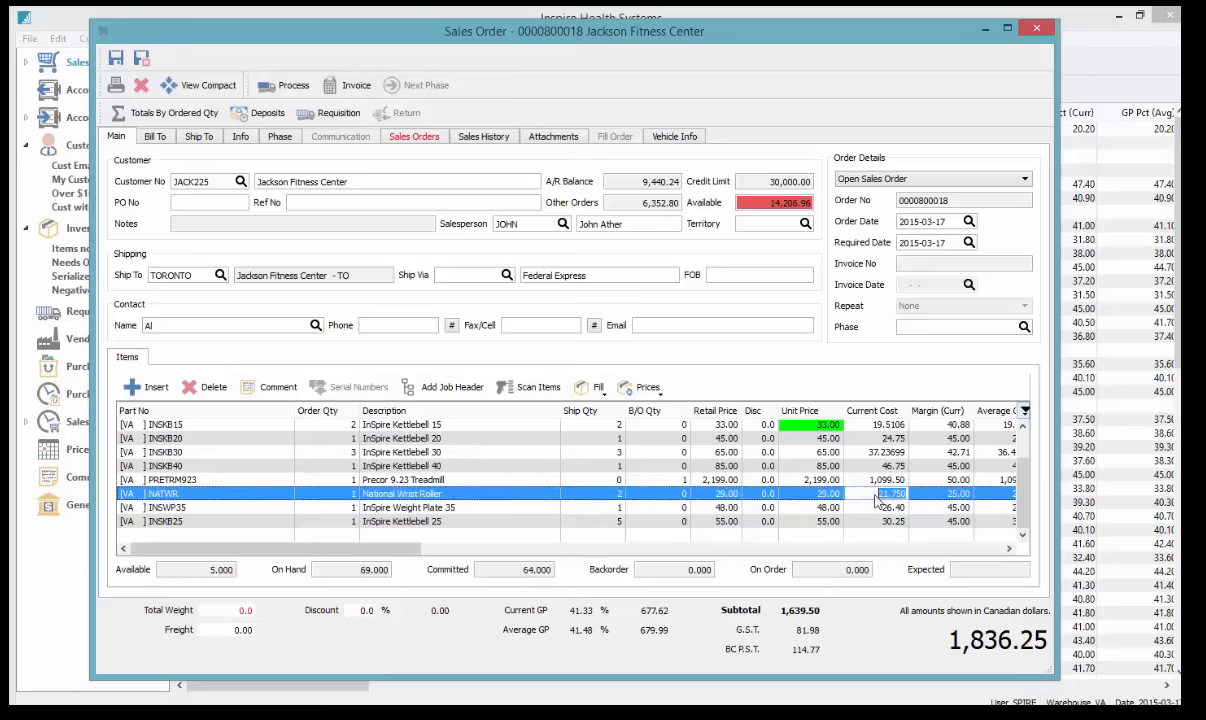
left_click(797, 494)
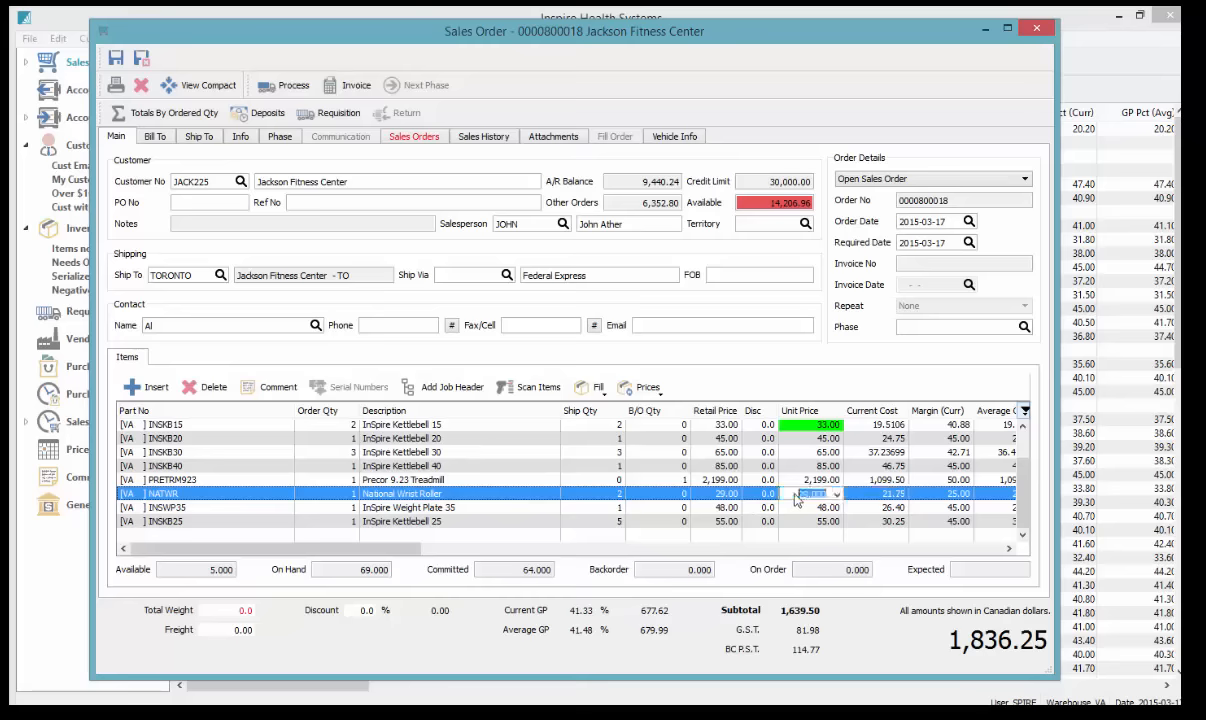
left_click(880, 521)
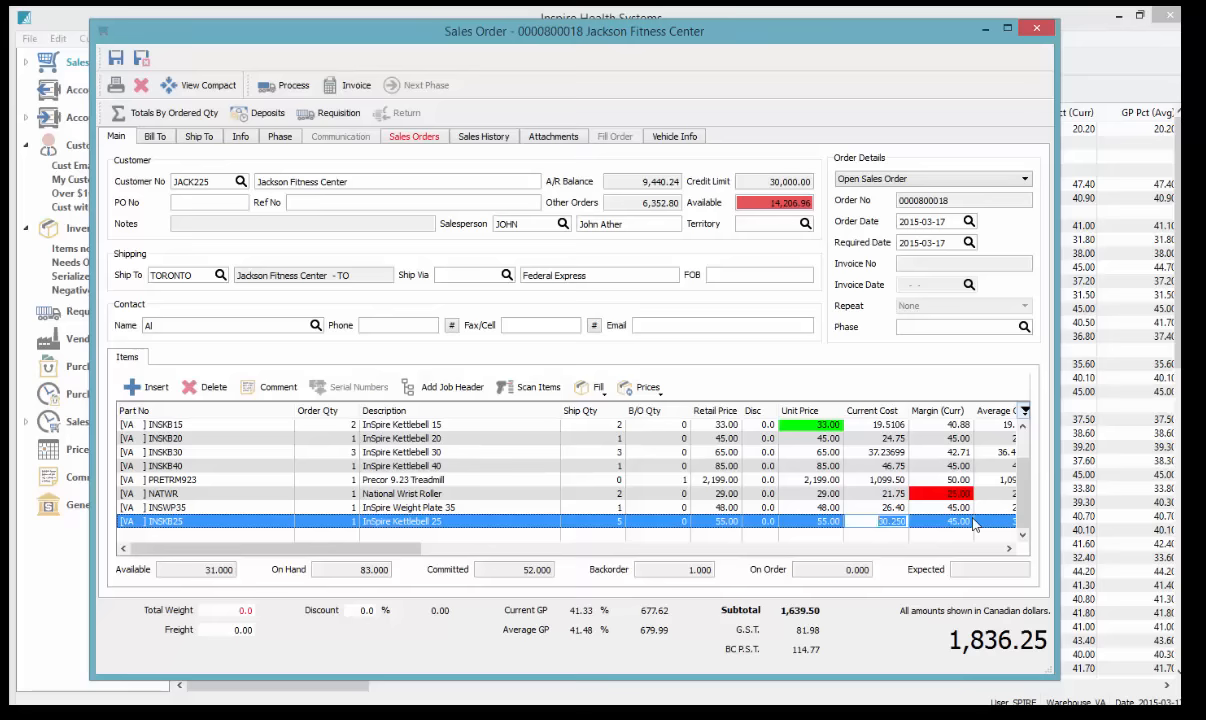
Raise NATWR's inventory price per EA from 29.00 to 35.00 (margin 37.86%) and save the record
left_click(803, 495)
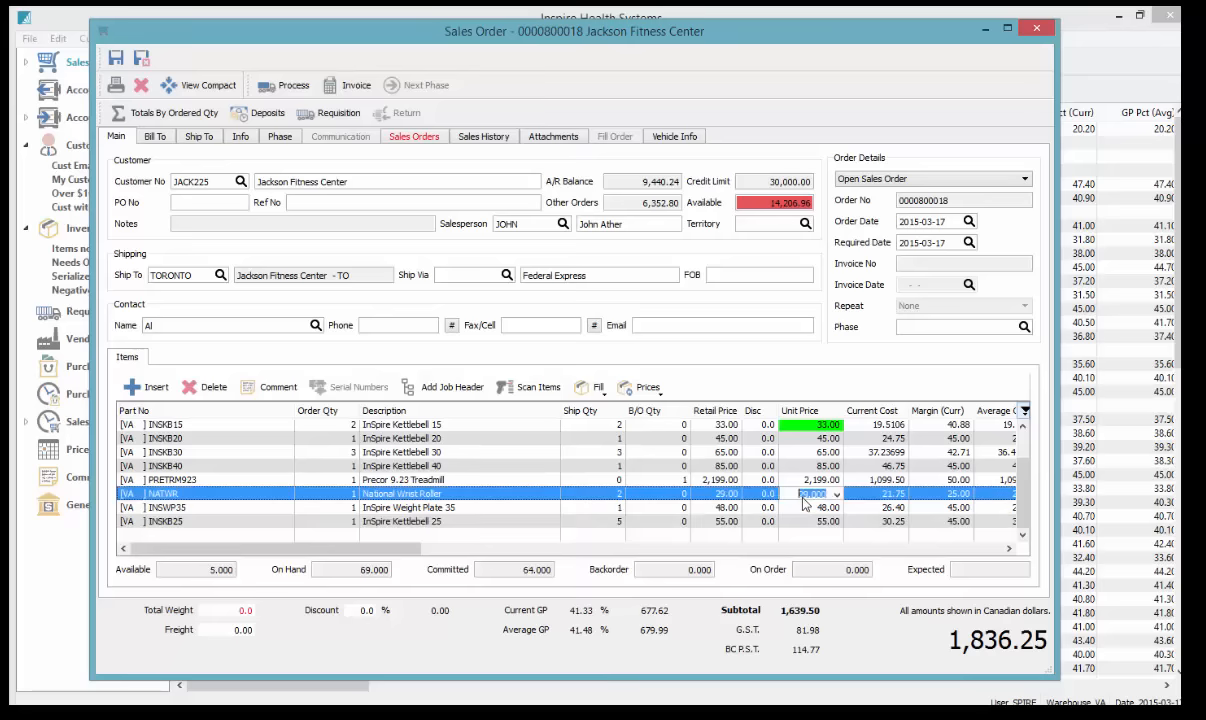
left_click(224, 494)
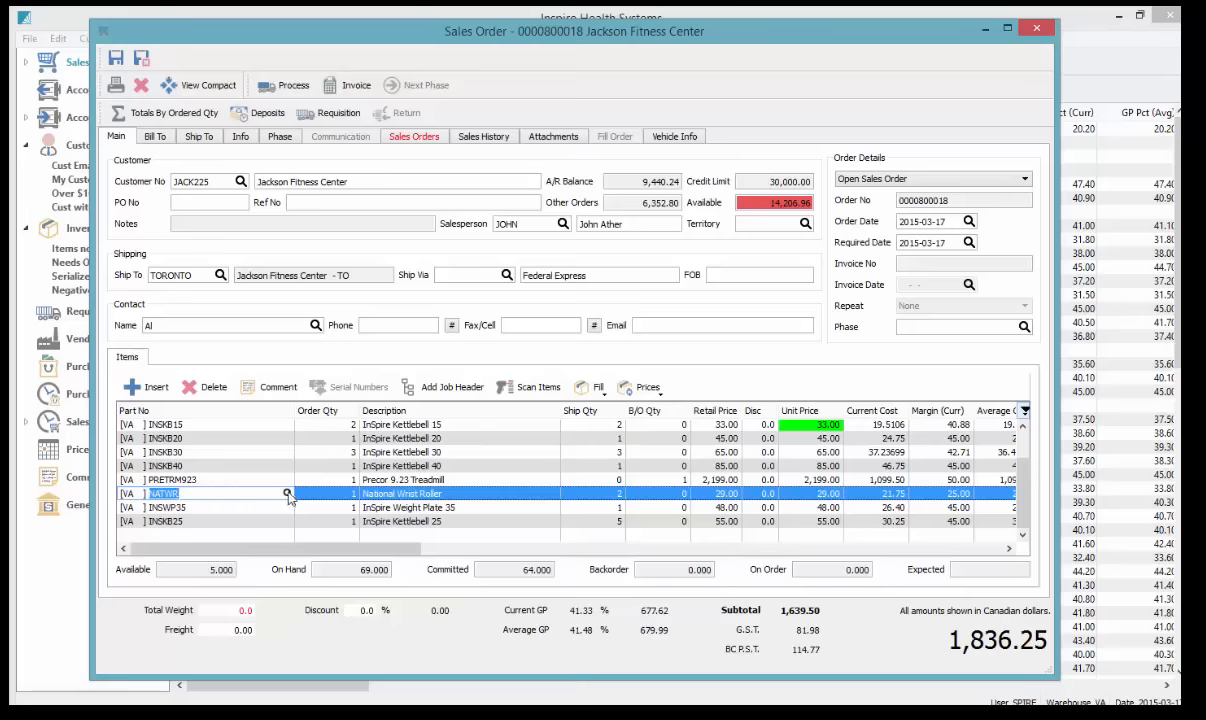
left_click(287, 494)
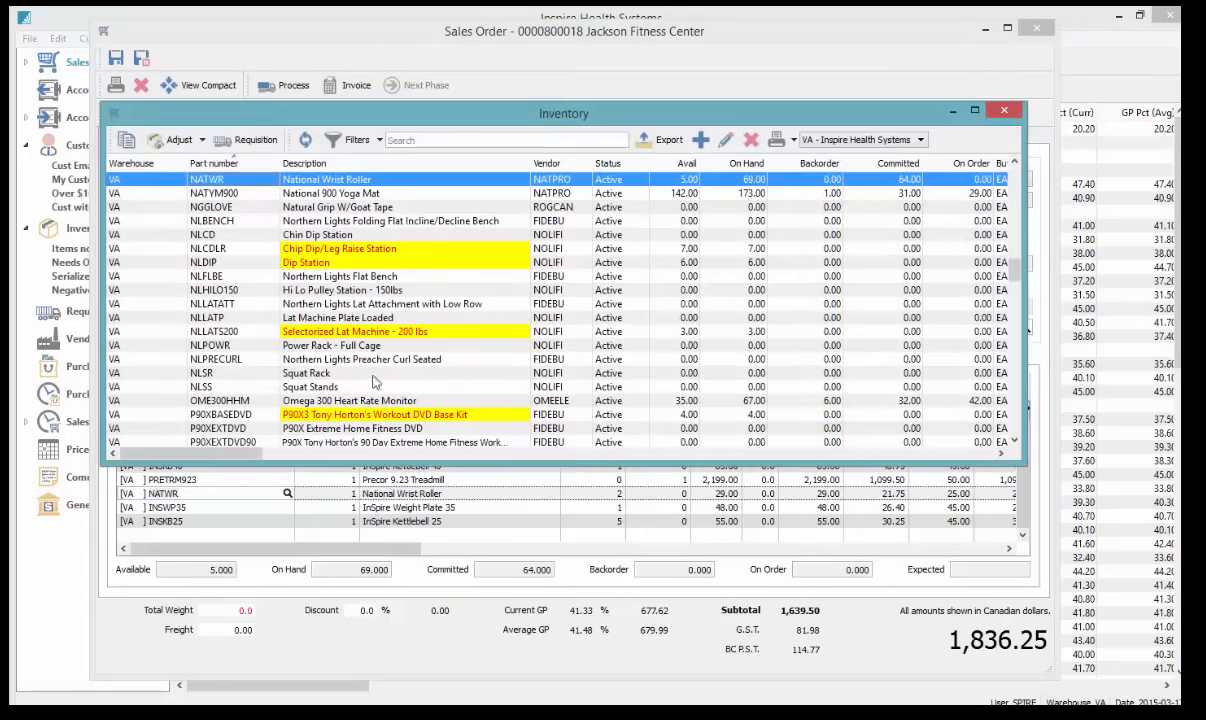
left_click(726, 143)
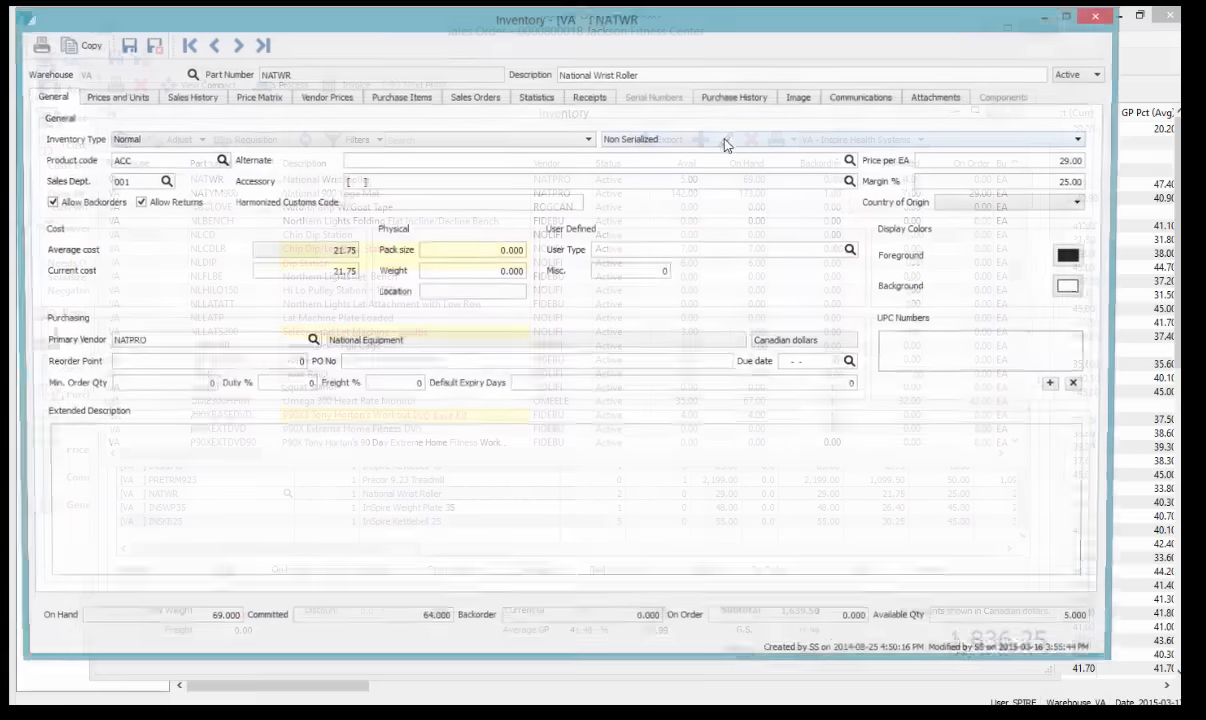
left_click(1050, 162)
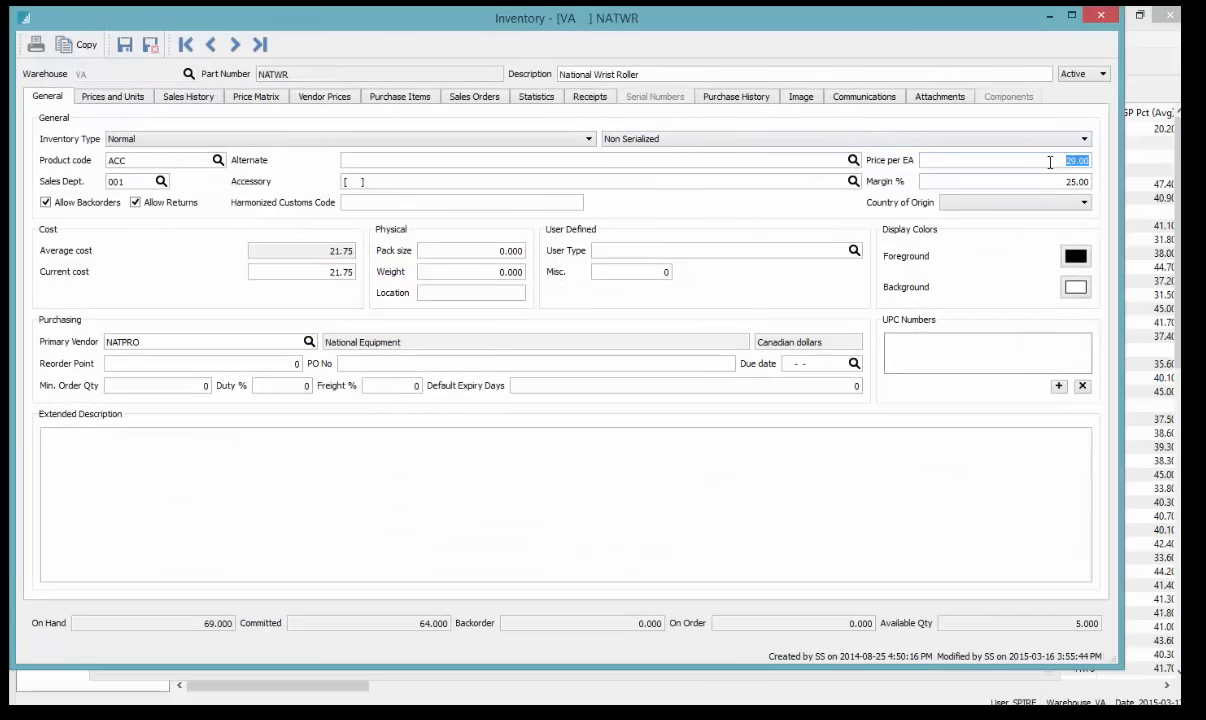
type("35")
key("Tab")
left_click(1051, 177)
left_click(148, 44)
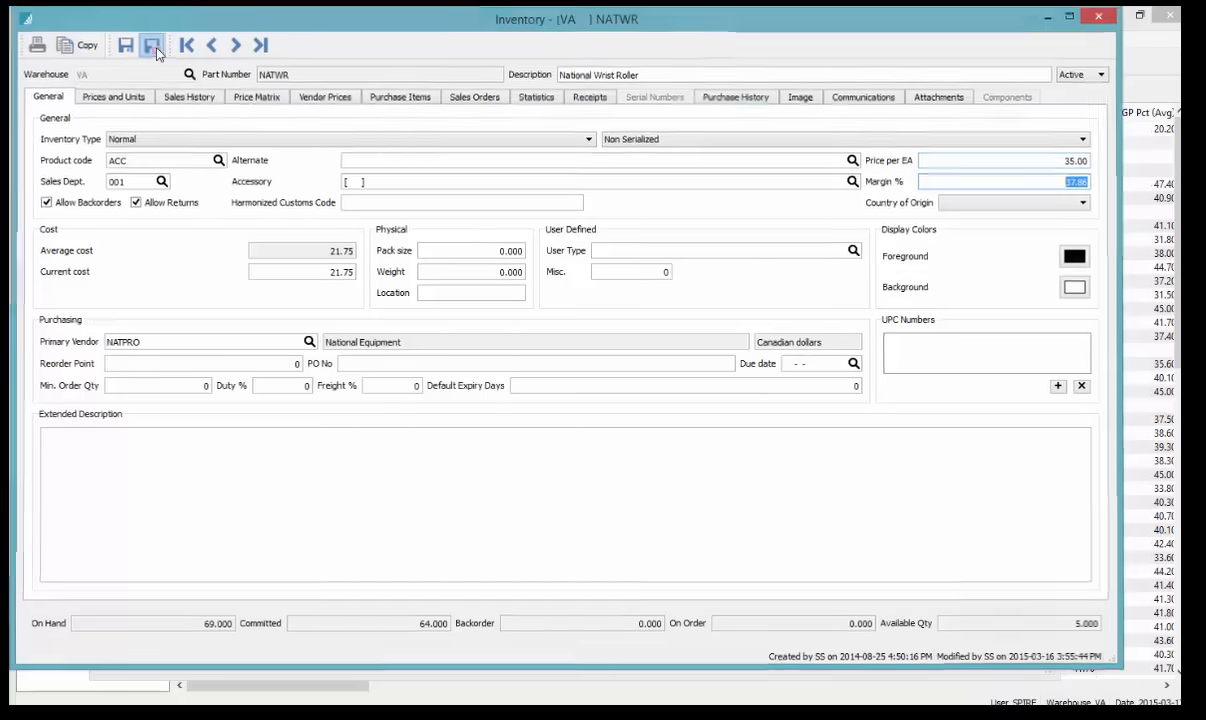
left_click(1003, 112)
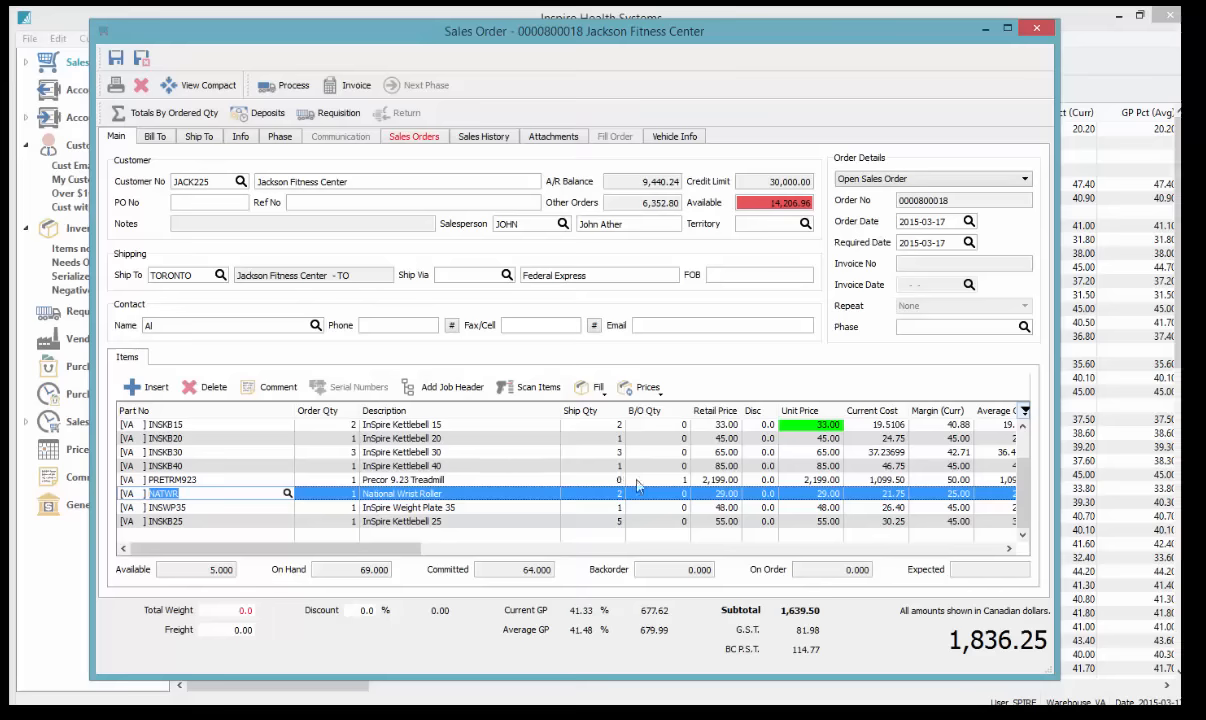
Set the InSpire Kettlebell 5 ship quantity to 0 so it goes on backorder
left_click(786, 479)
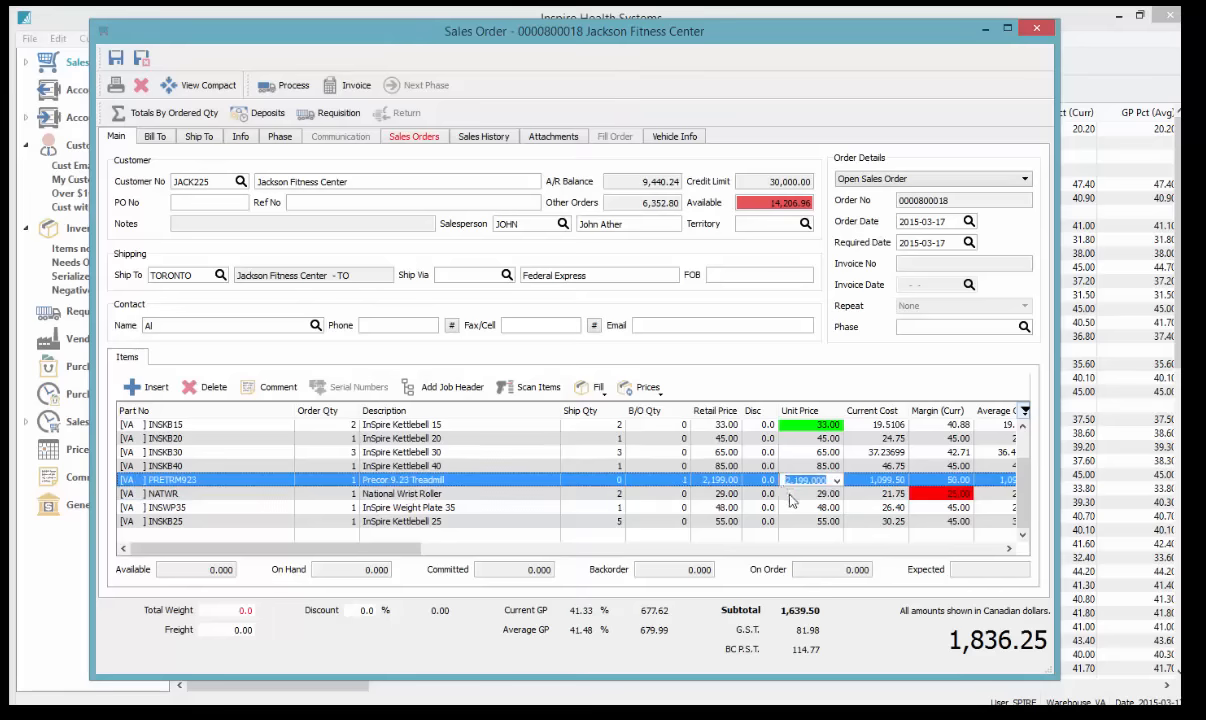
left_click(790, 496)
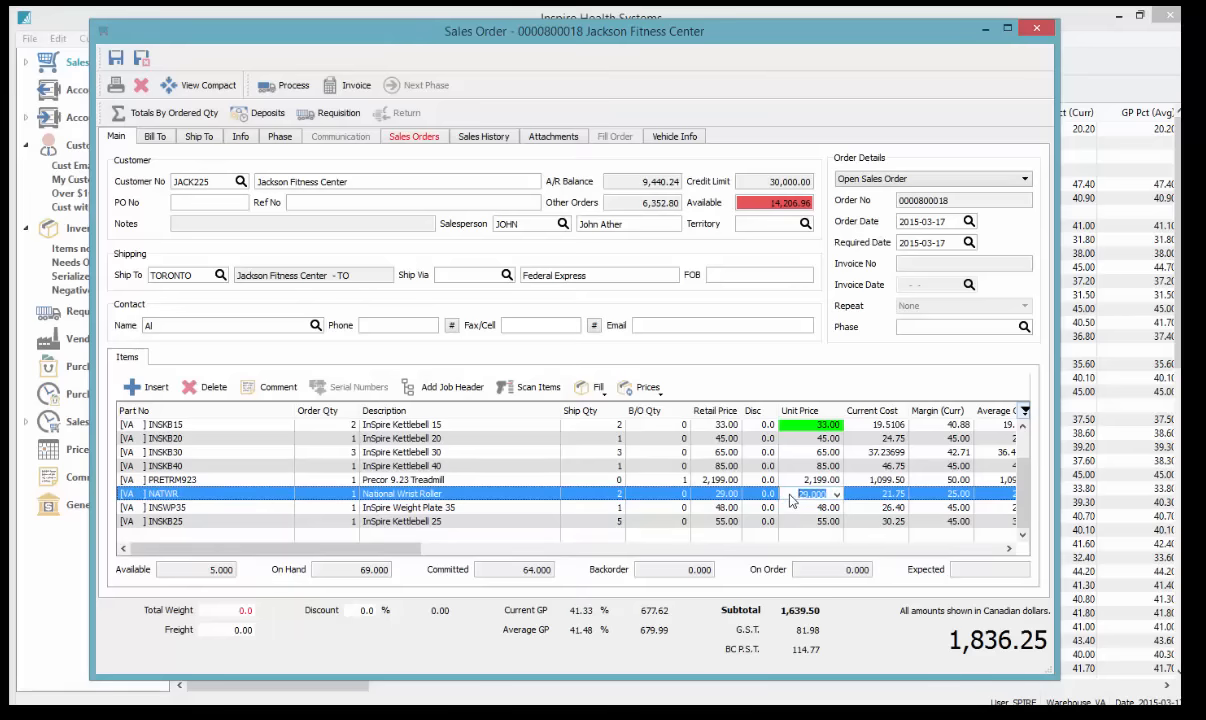
left_click(597, 494)
left_click(472, 480)
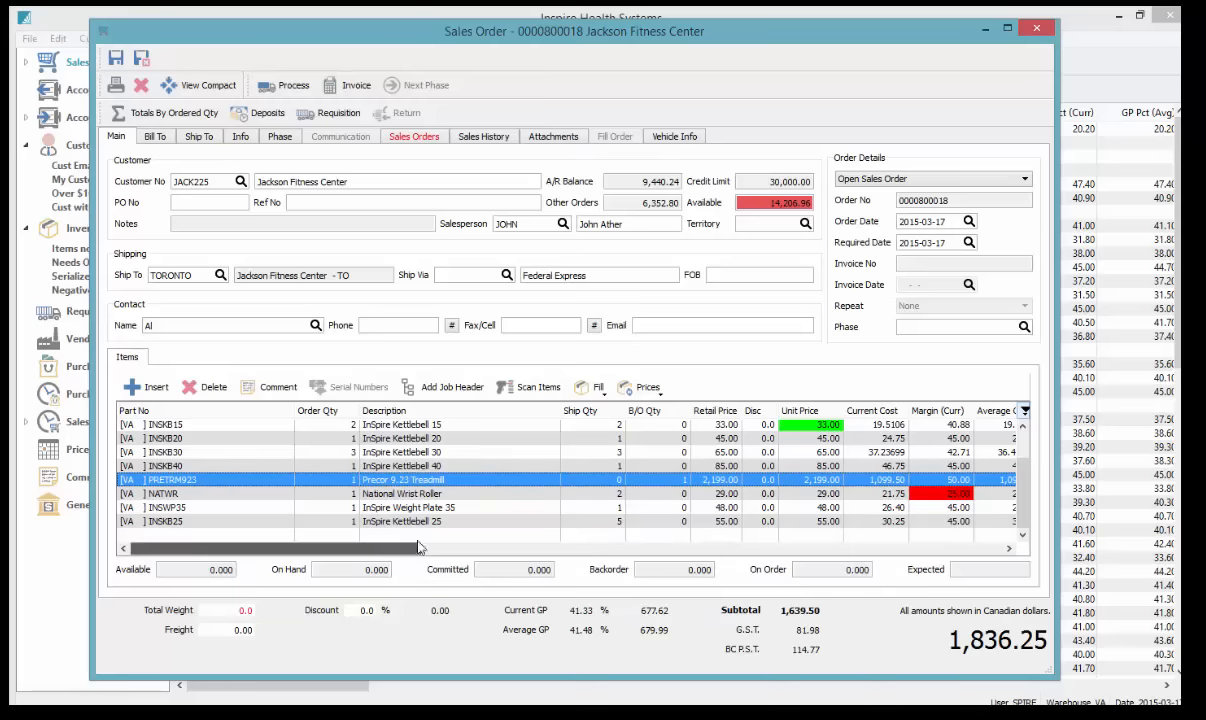
left_click(595, 433)
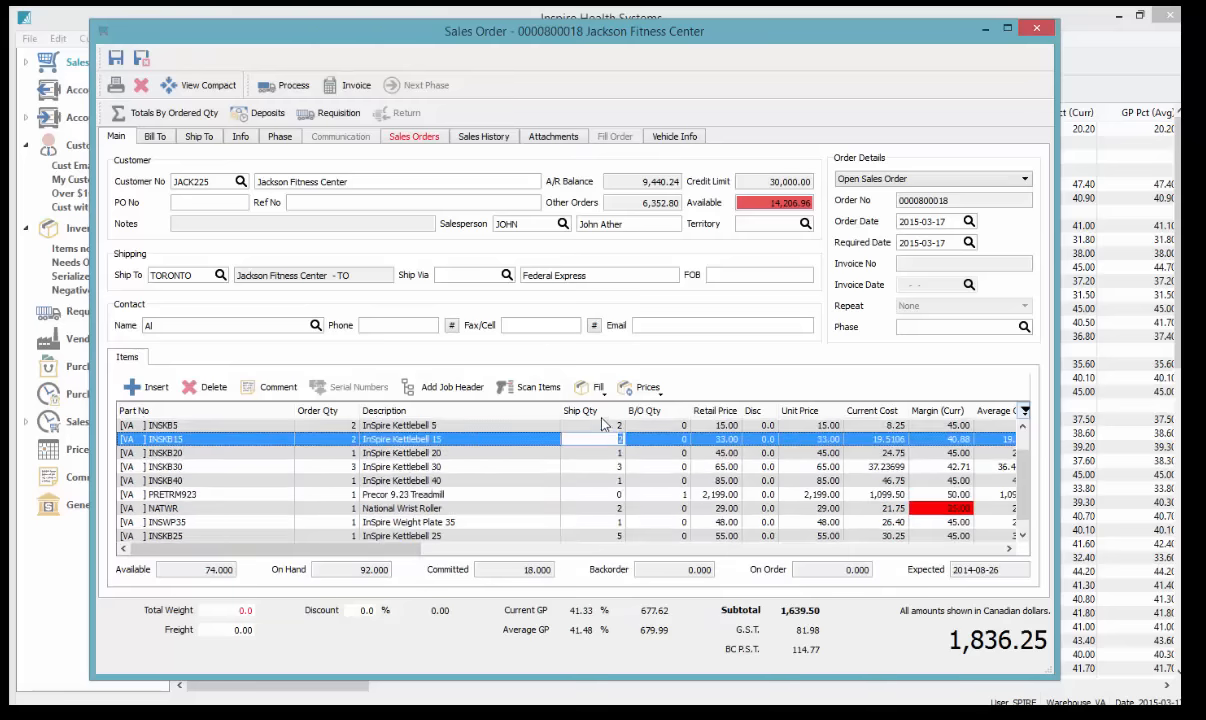
left_click(603, 425)
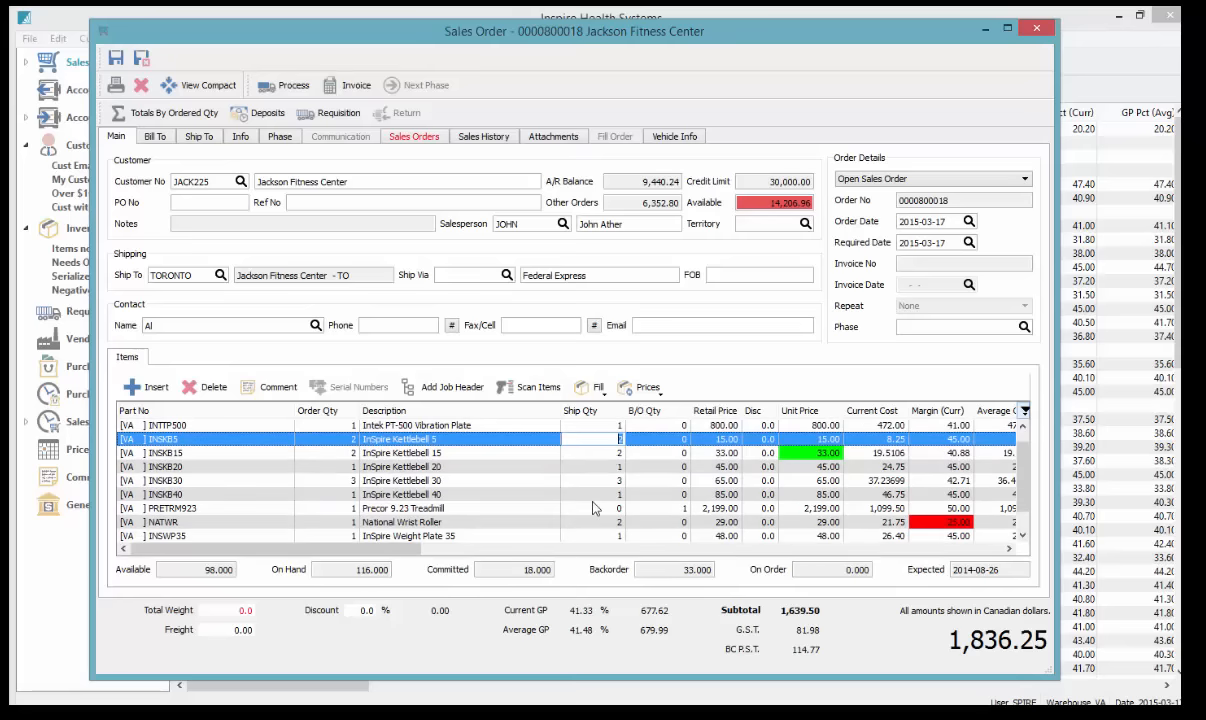
left_click(674, 440)
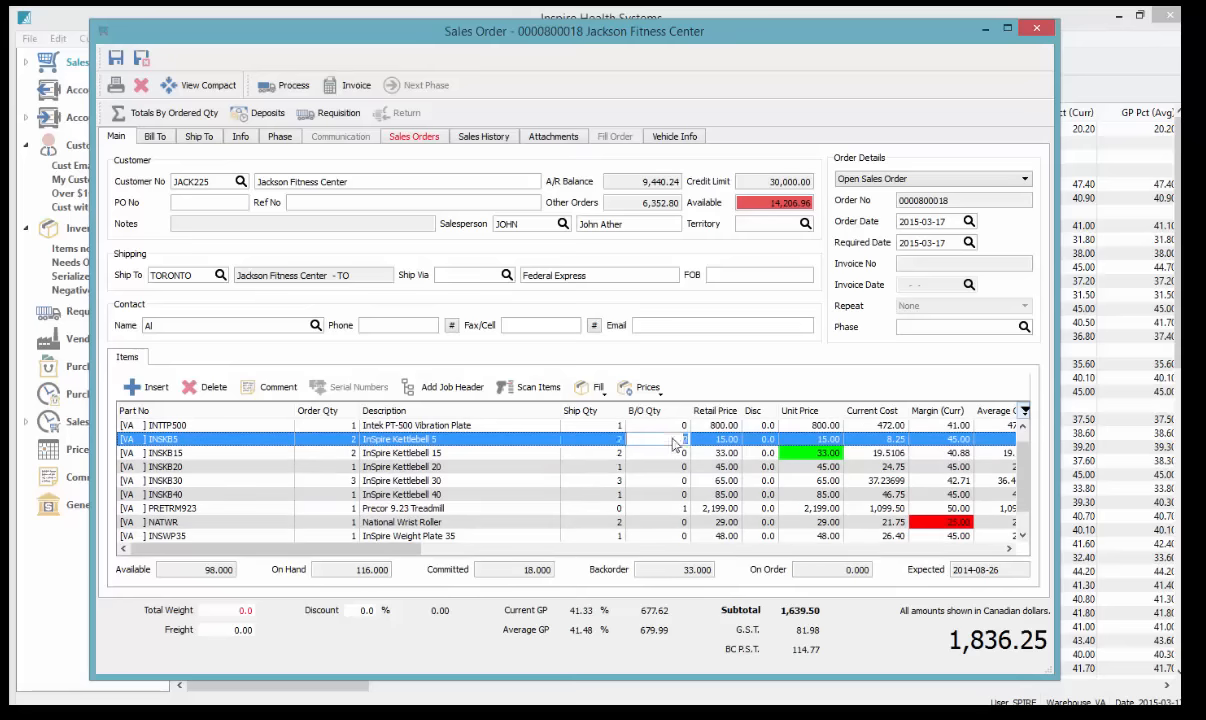
left_click(598, 440)
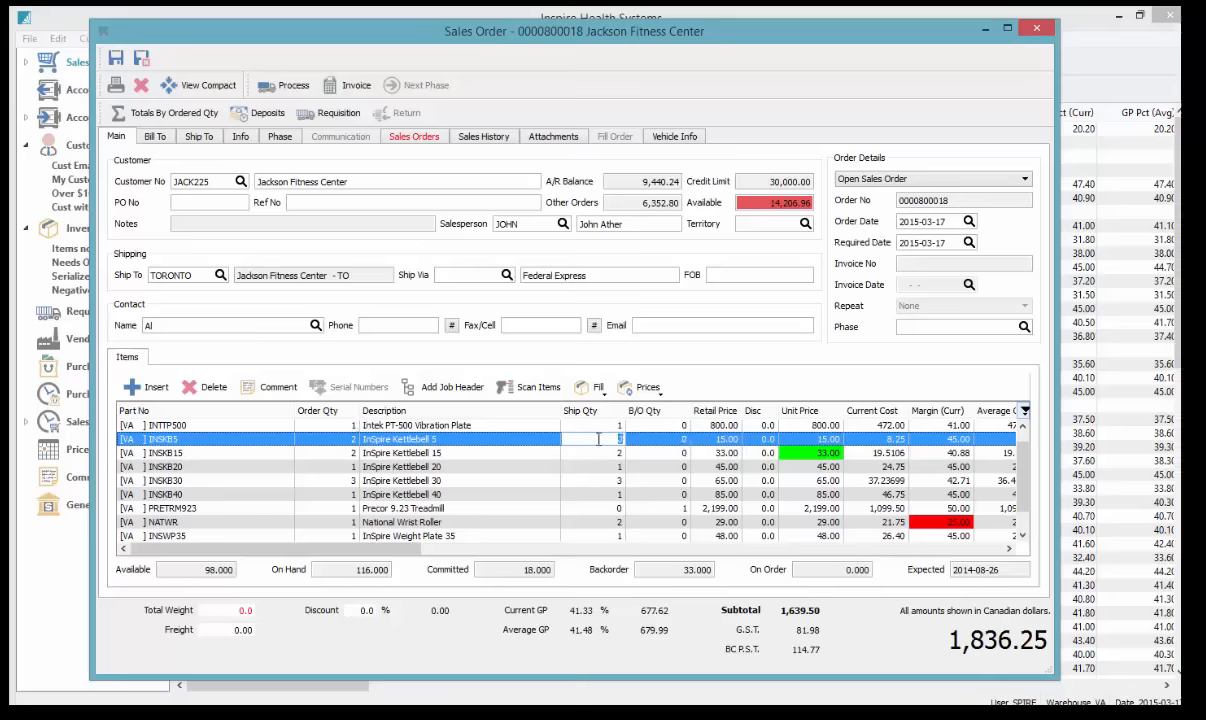
type("0")
Zero the Kettlebell 30 and 40 ship quantities and ship just 1 National Wrist Roller
left_click(604, 480)
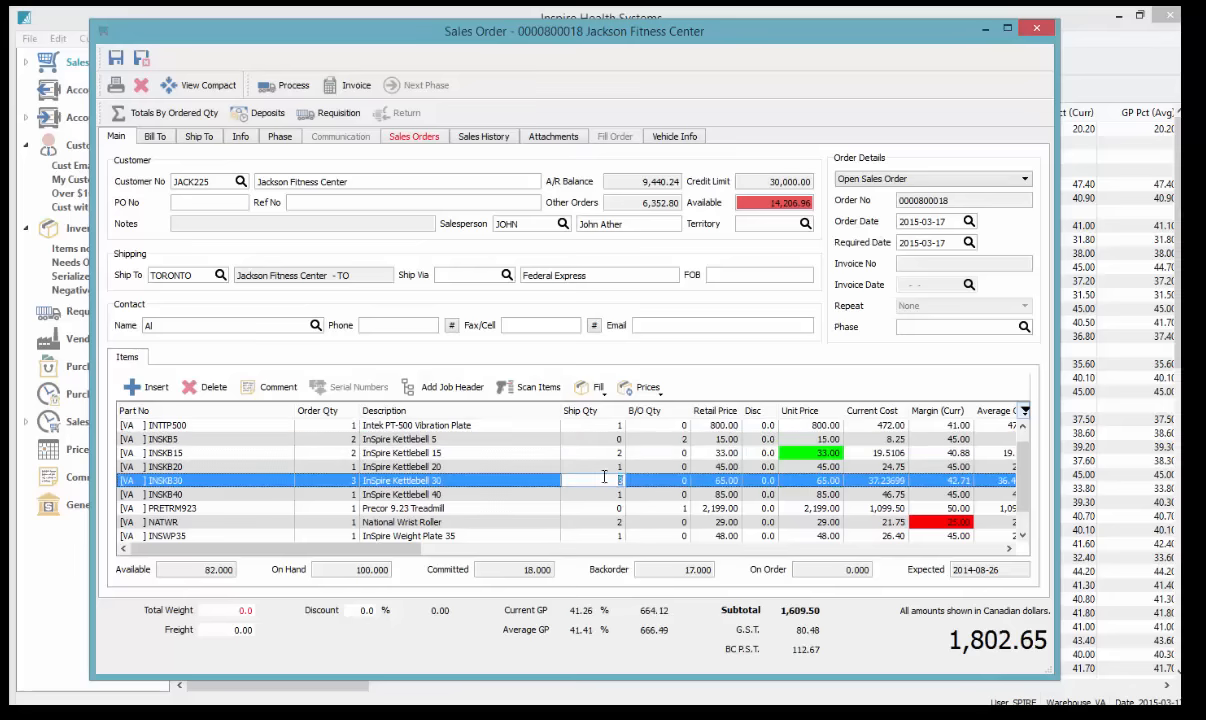
left_click(607, 494)
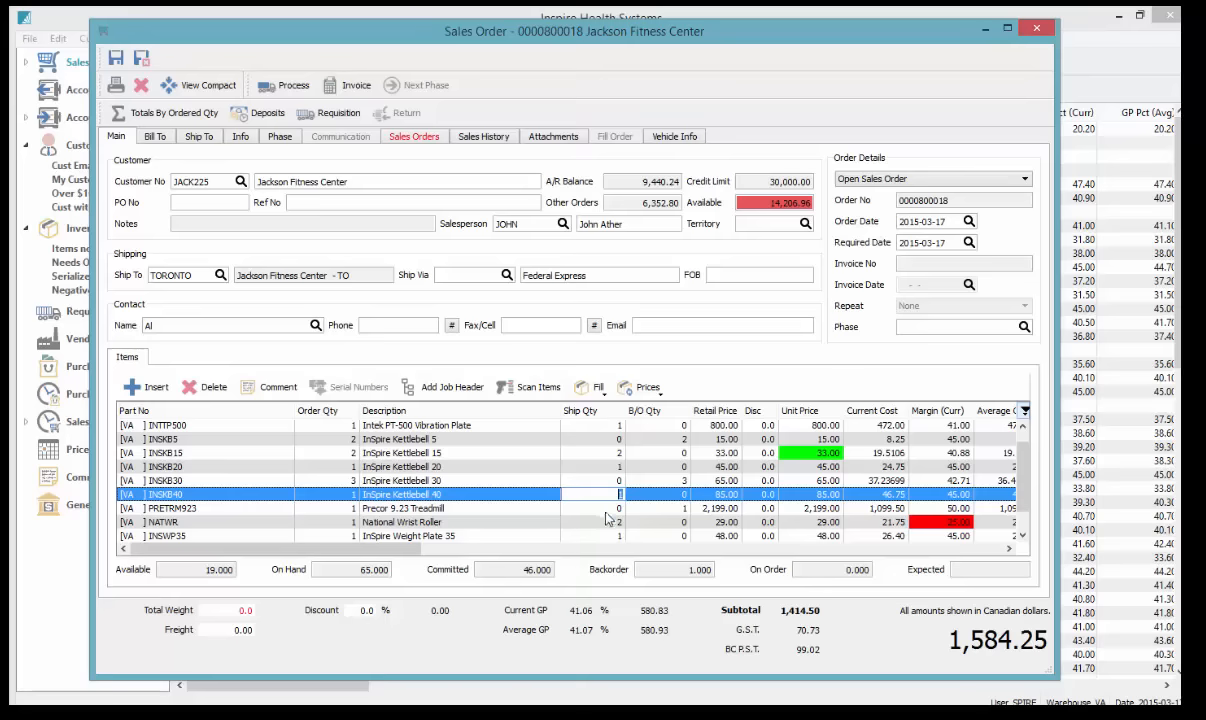
left_click(607, 520)
type("1")
key("Tab")
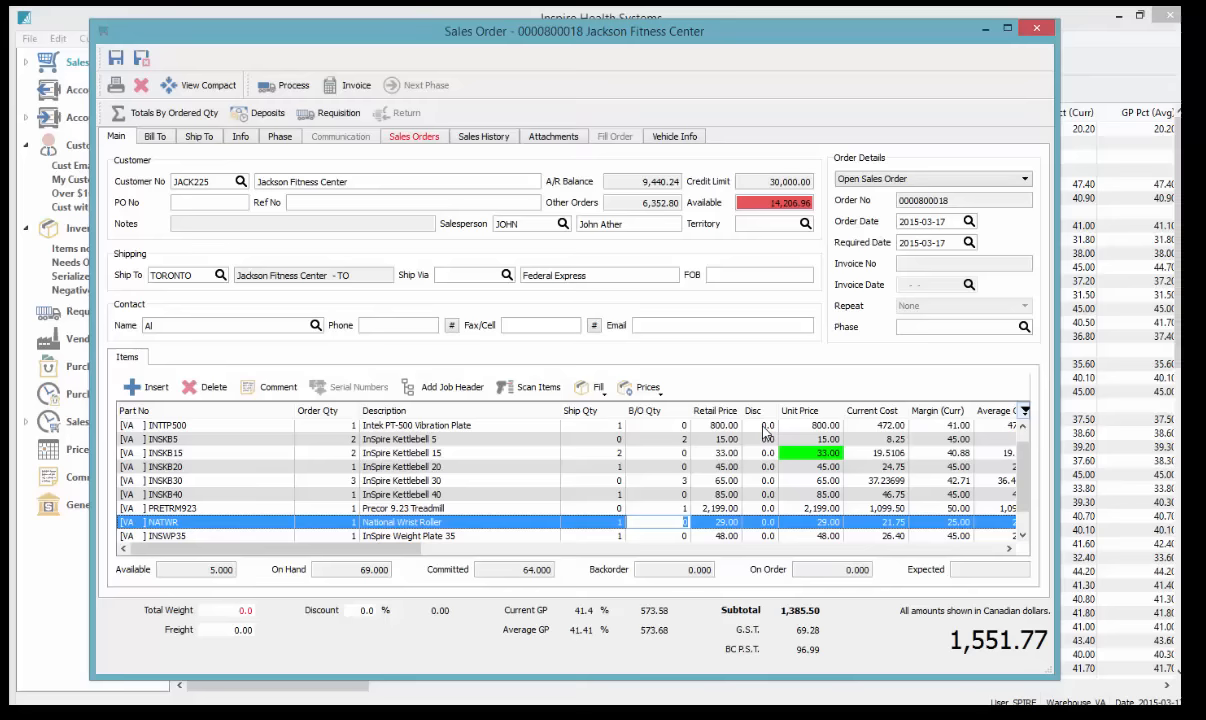
left_click(340, 113)
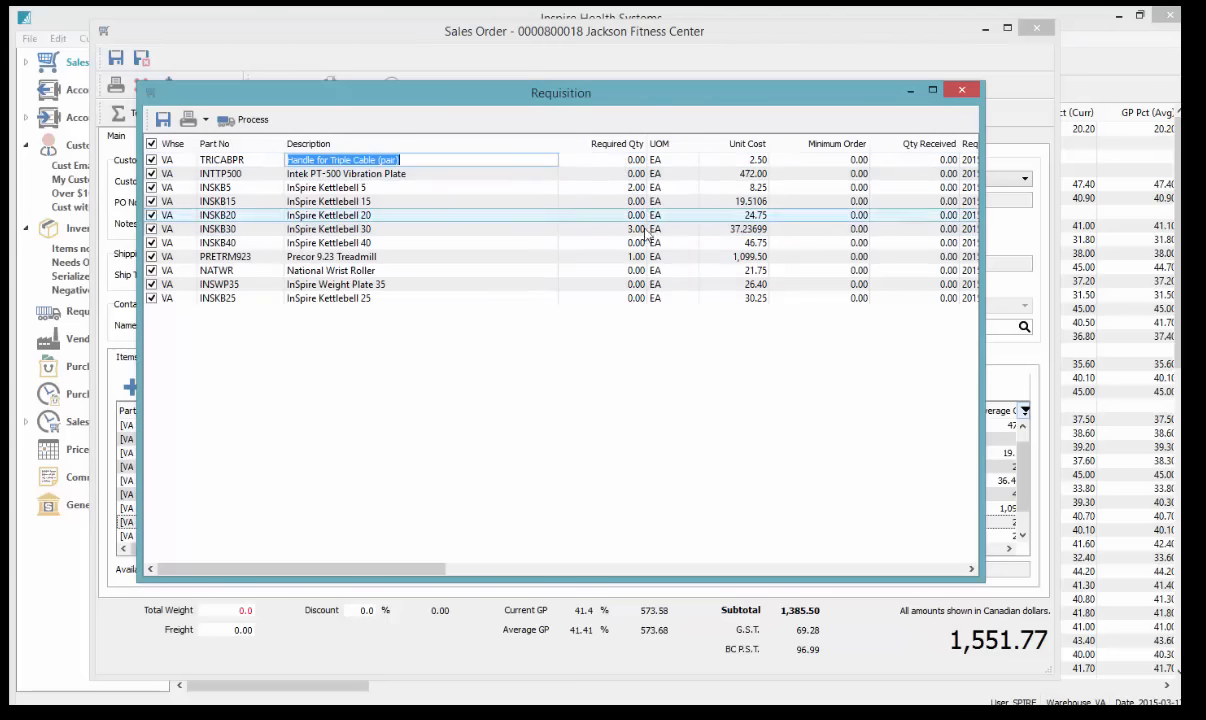
left_click(635, 229)
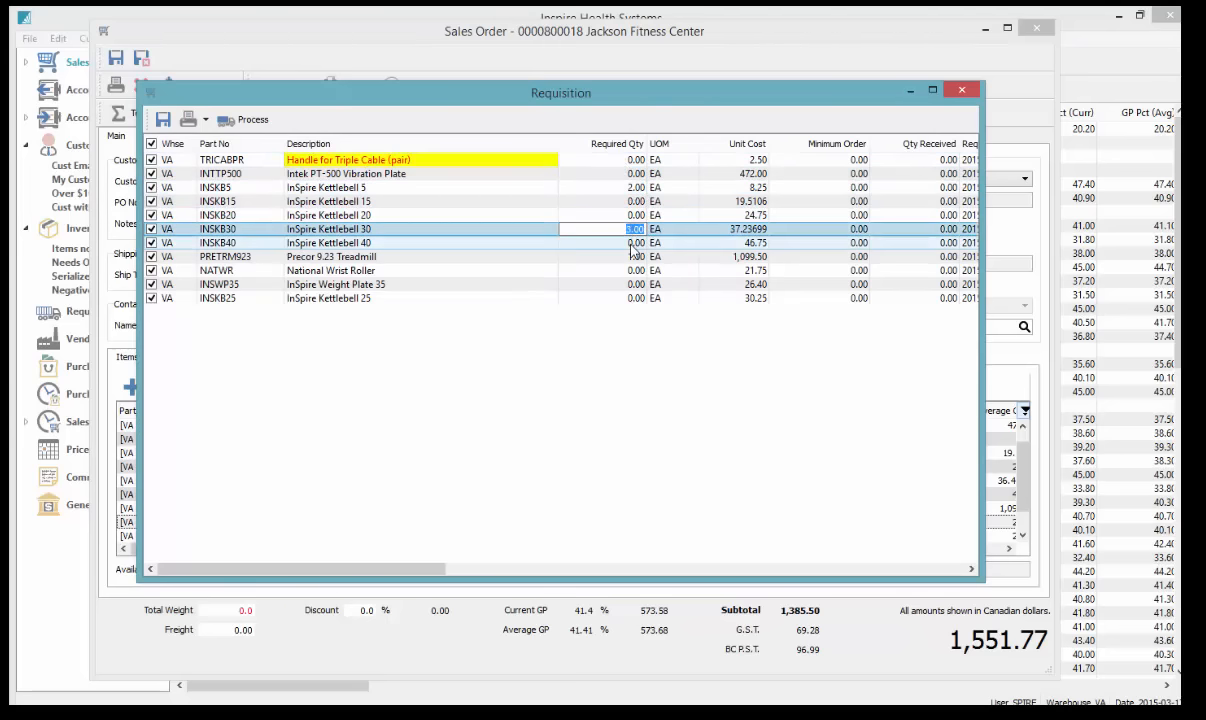
left_click(631, 245)
left_click(629, 260)
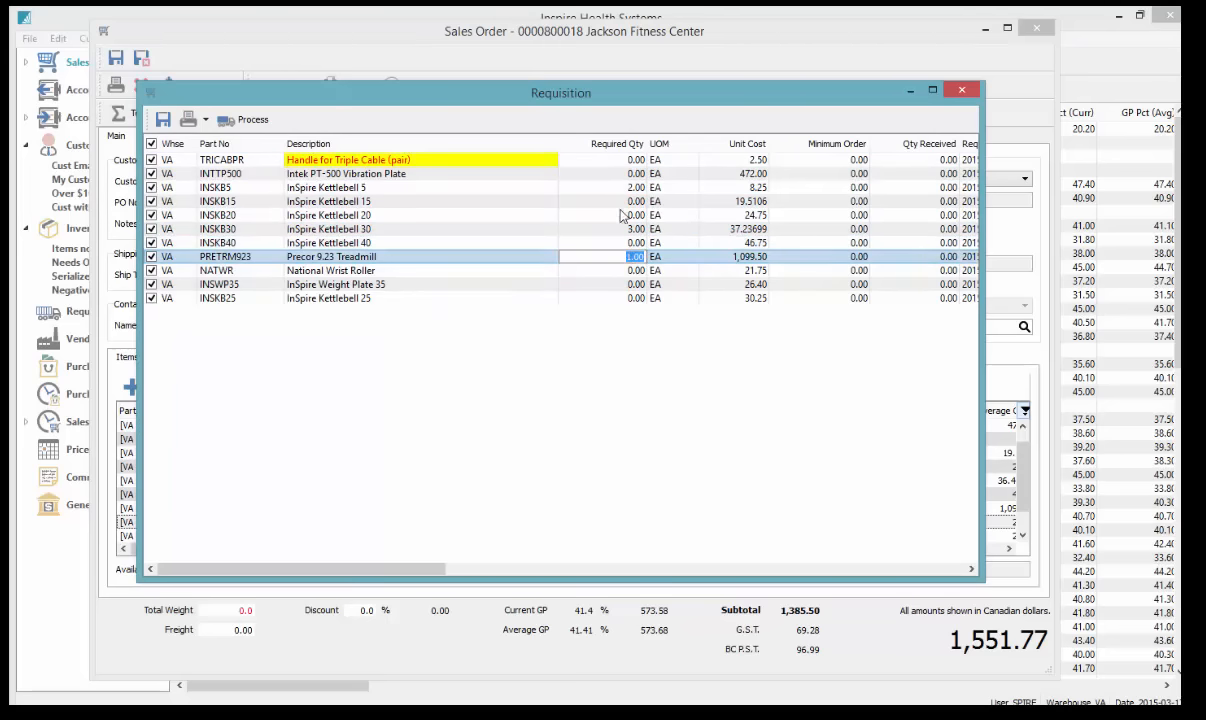
left_click(253, 122)
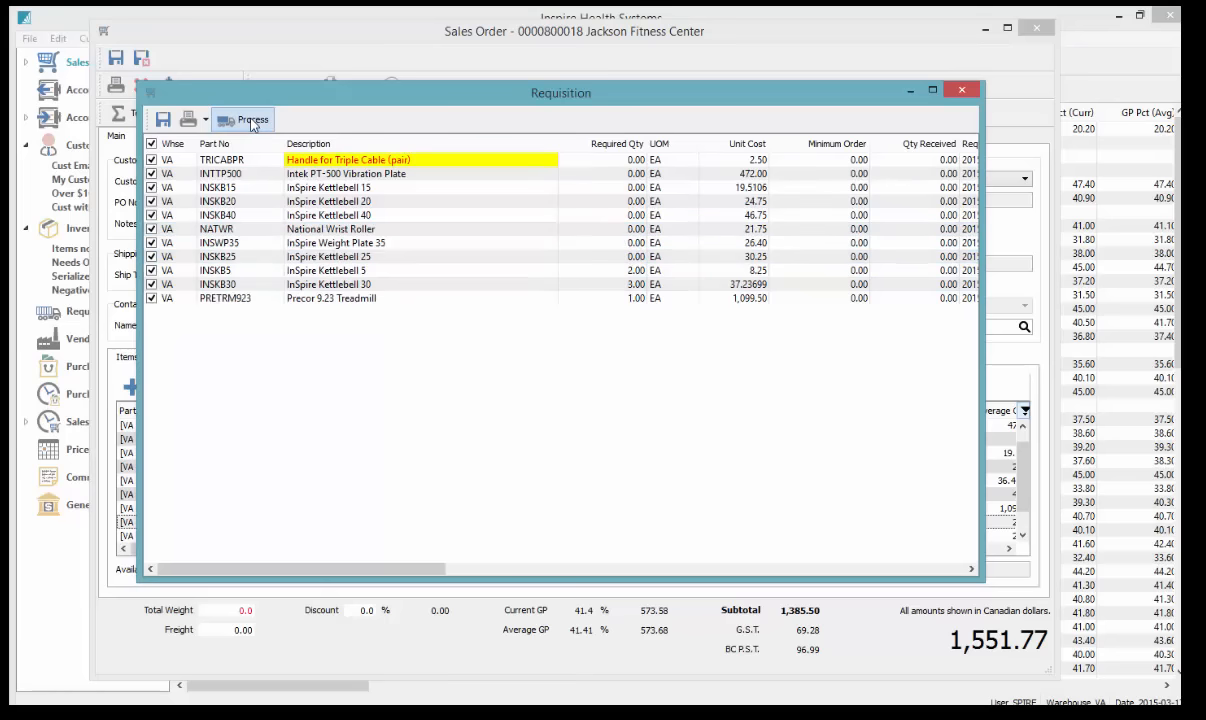
left_click_drag(430, 569, 770, 578)
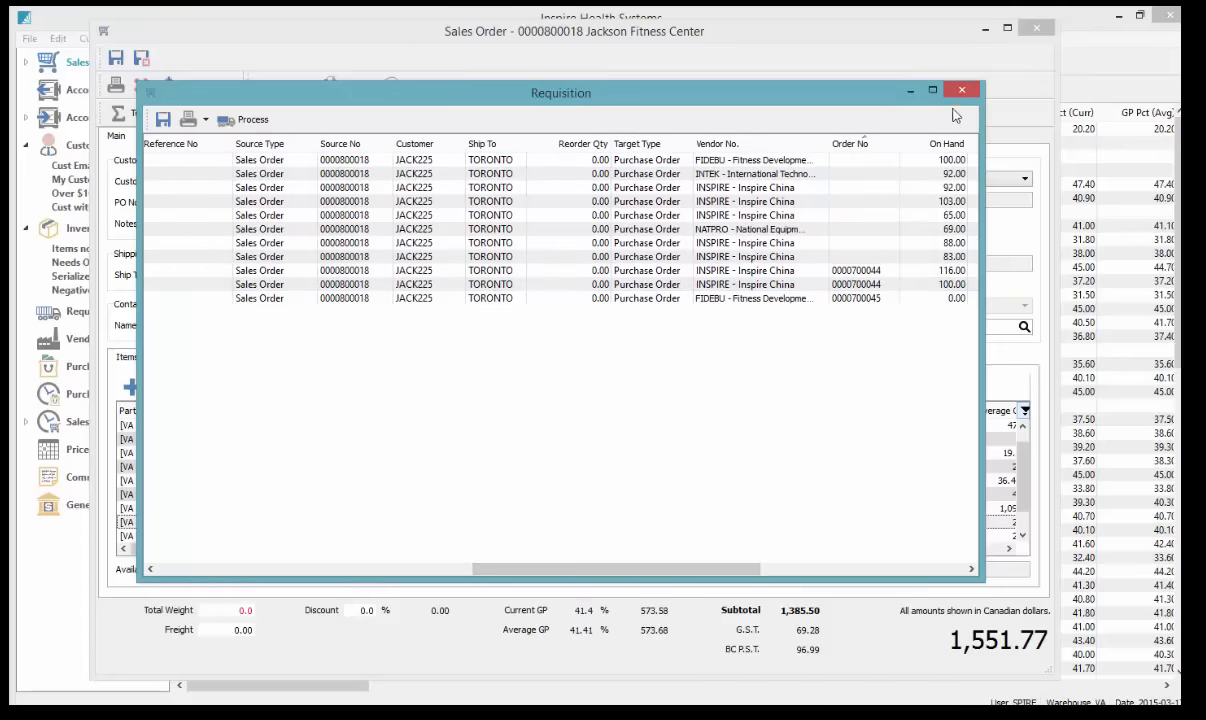
left_click(903, 76)
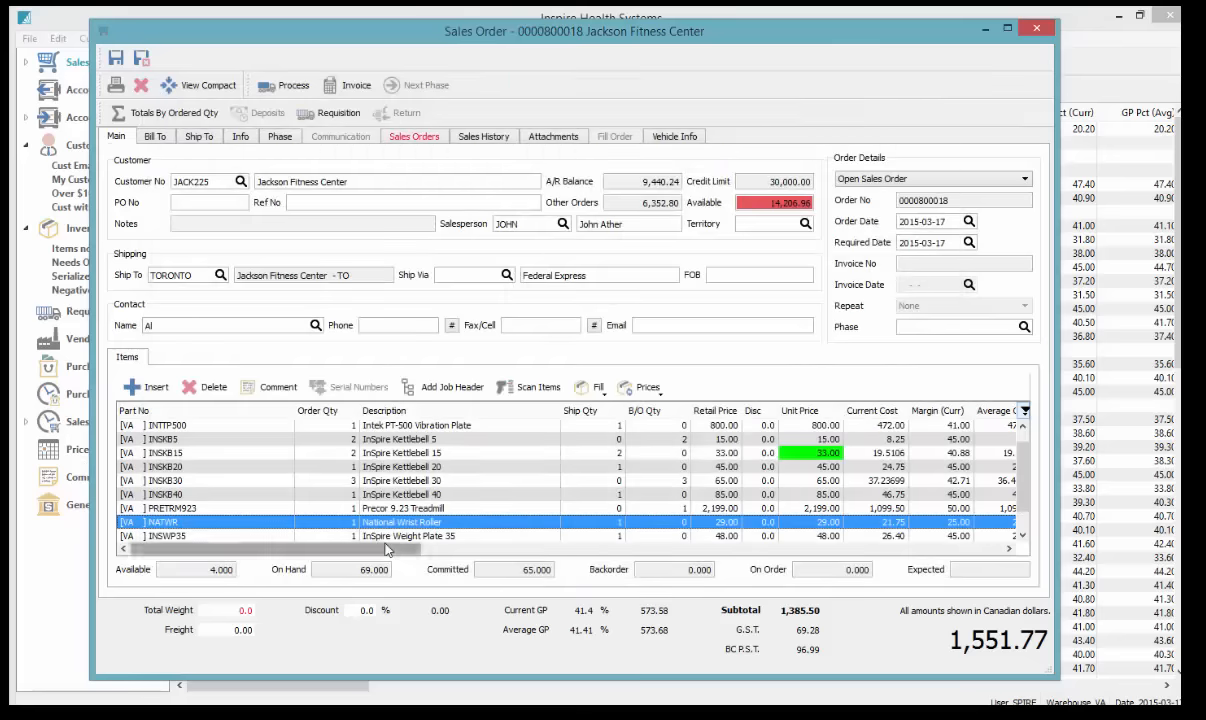
left_click_drag(443, 563, 965, 563)
left_click(975, 440)
left_click(977, 481)
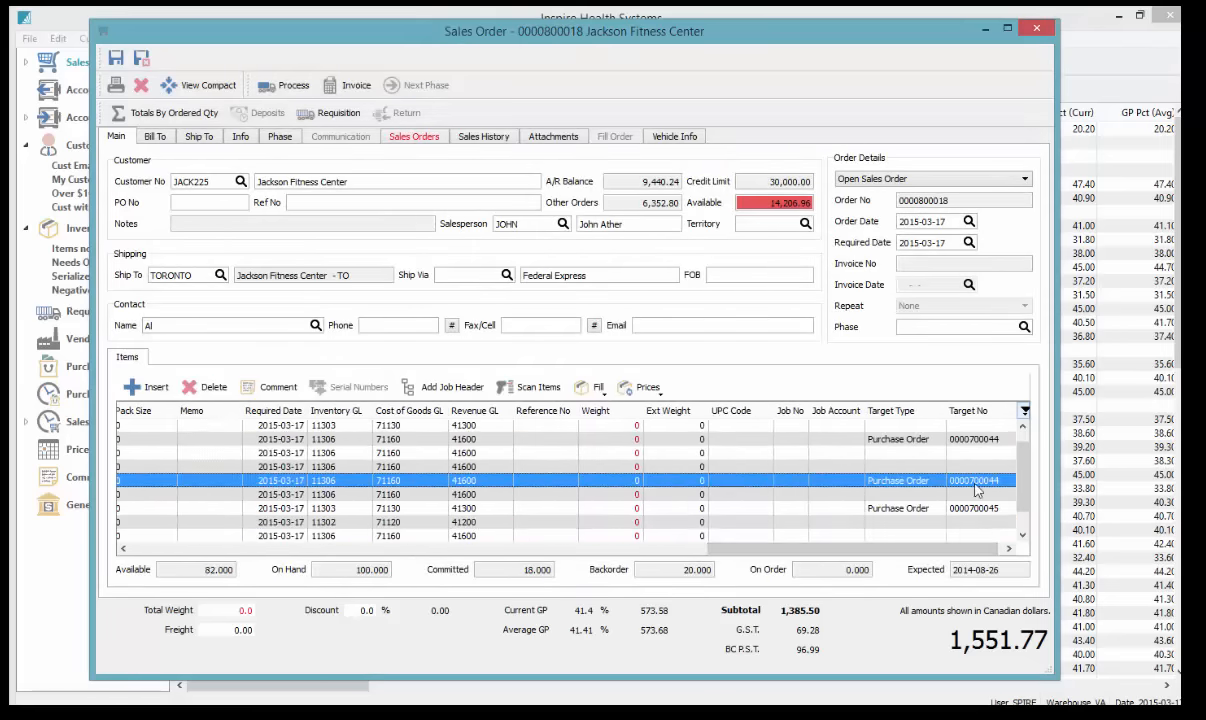
left_click(977, 508)
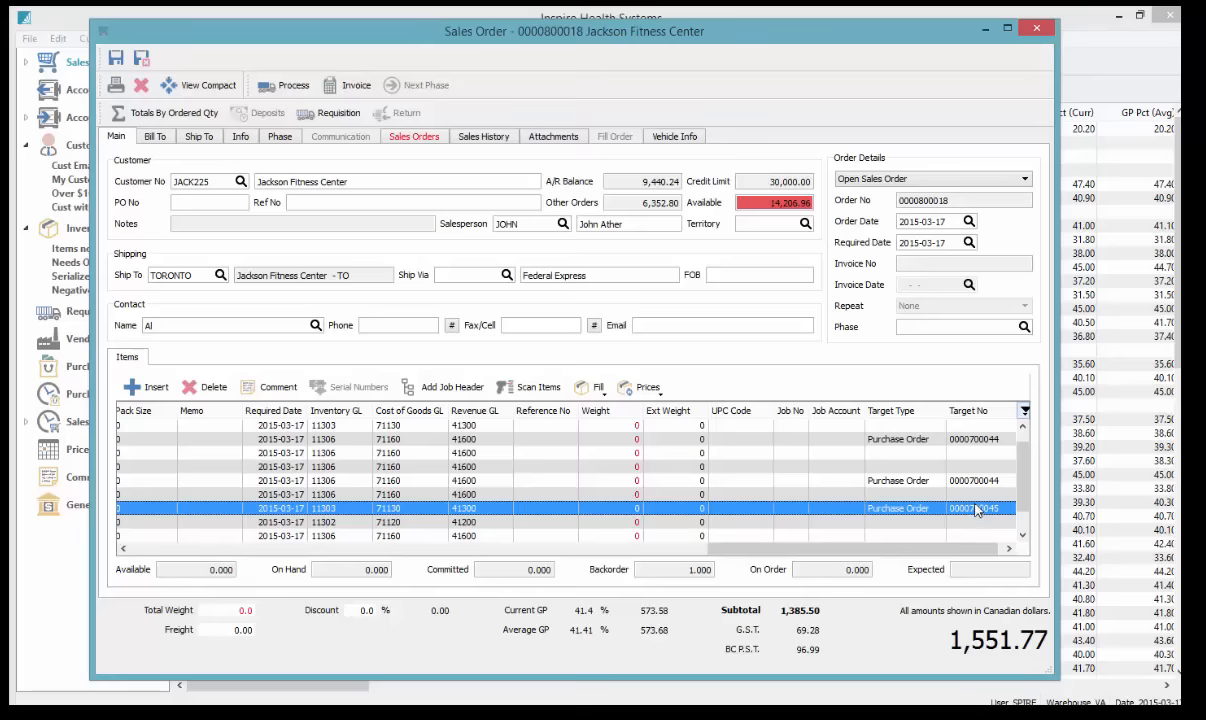
left_click(1000, 441)
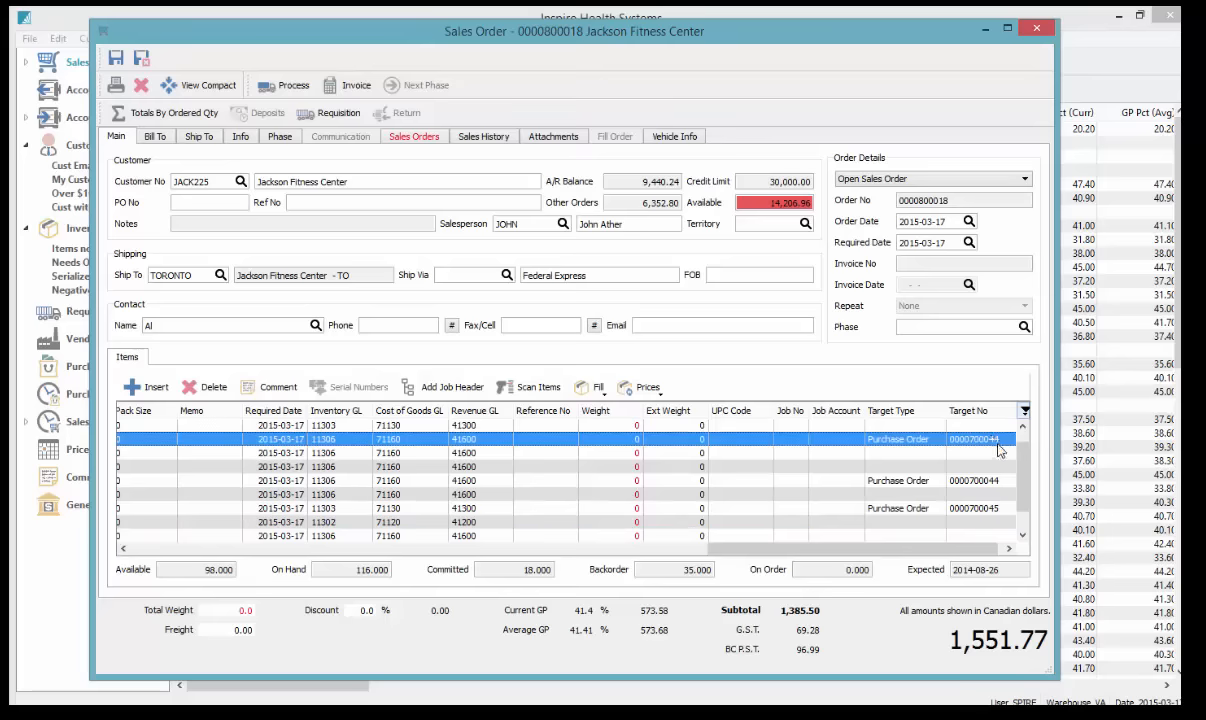
left_click(224, 180)
left_click_drag(713, 97, 737, 97)
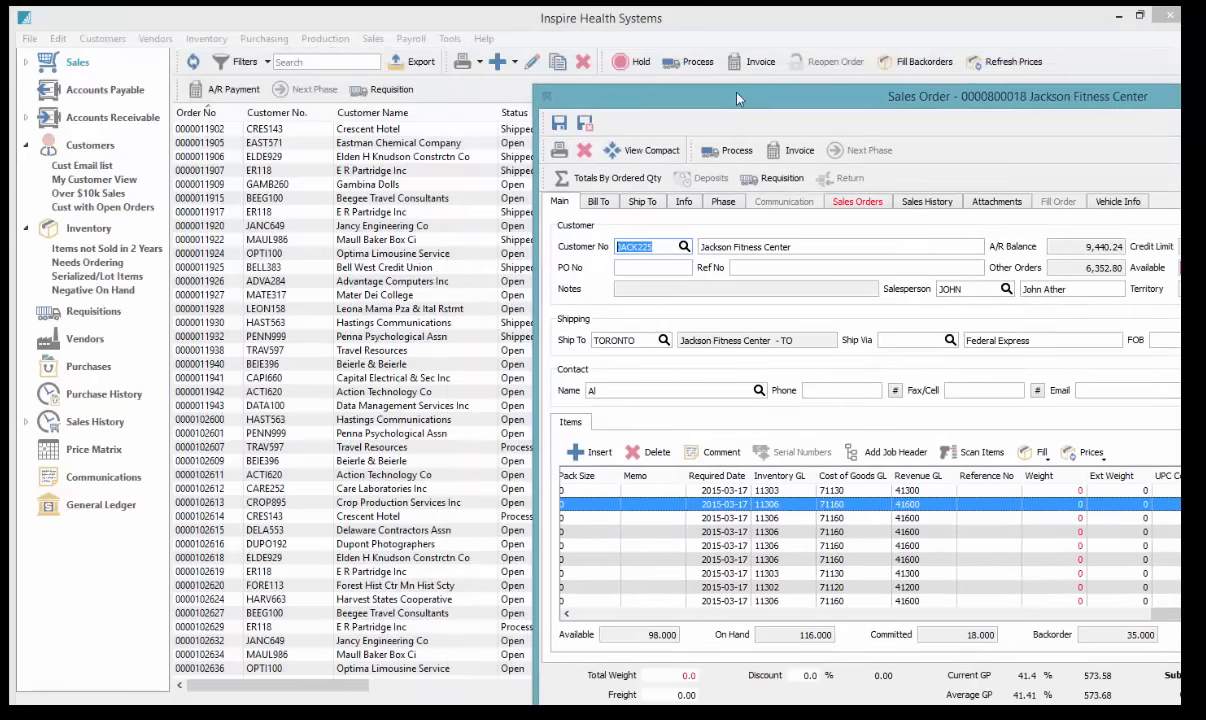
left_click(85, 370)
left_click(85, 370)
left_click(228, 548)
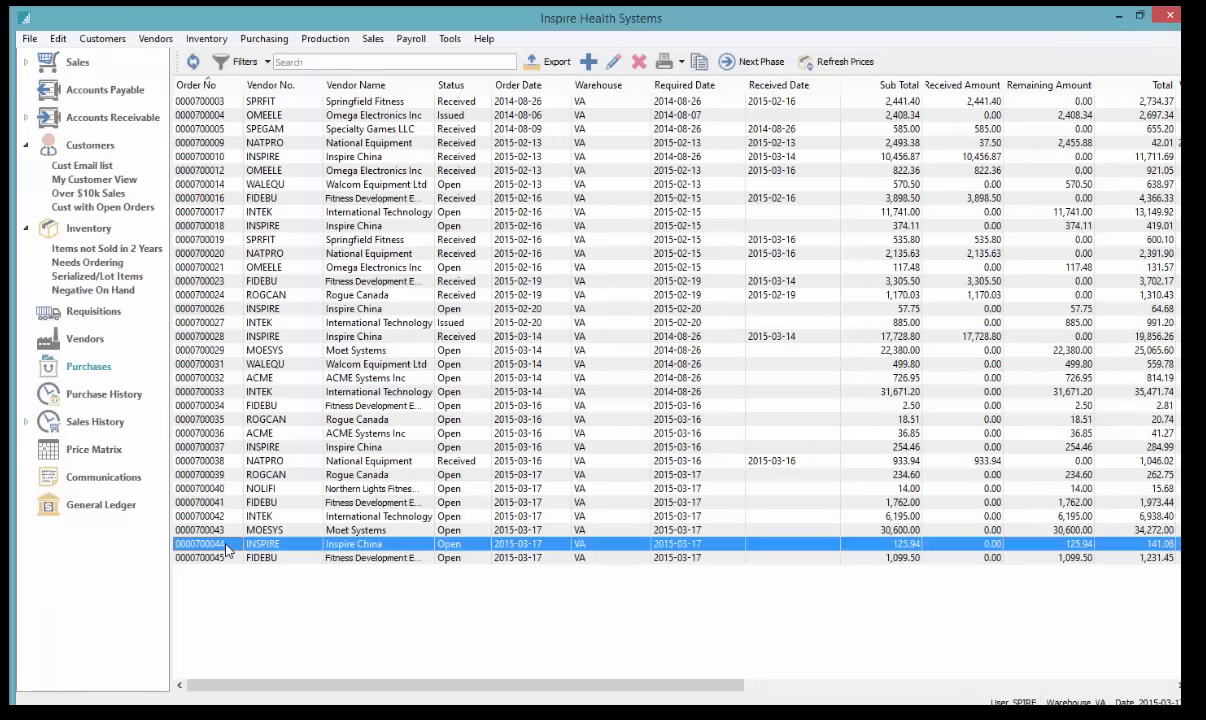
double_click(228, 548)
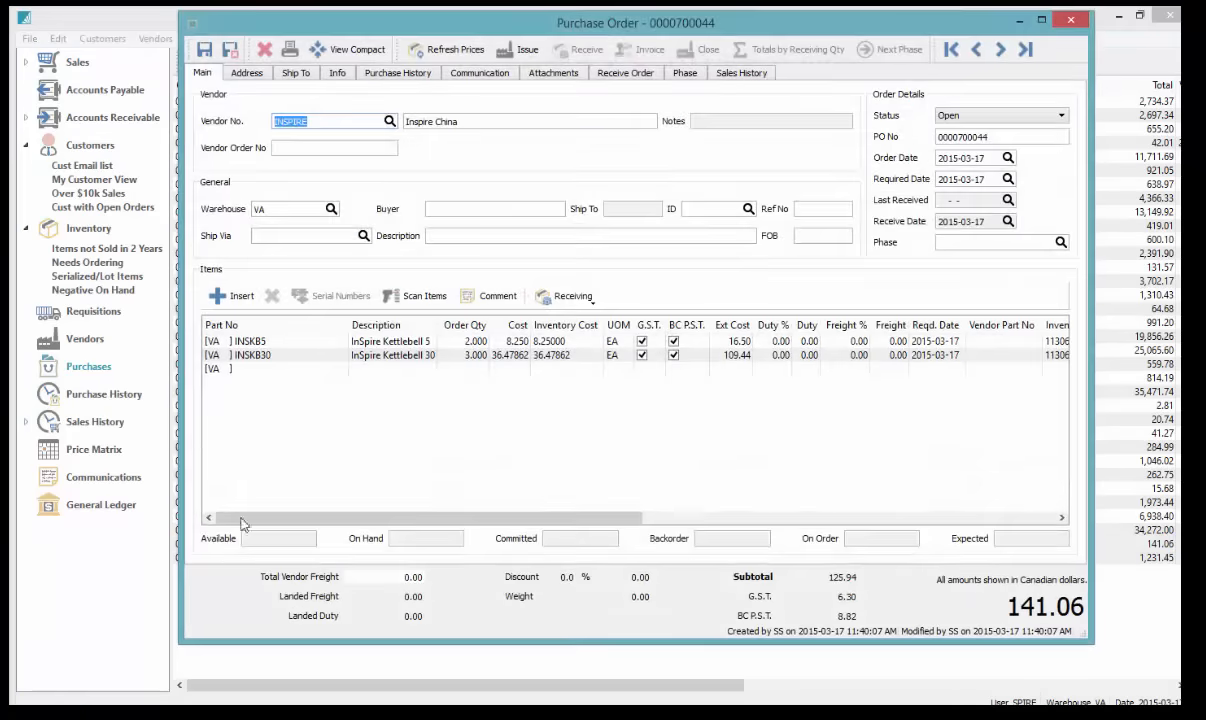
left_click_drag(535, 516, 946, 518)
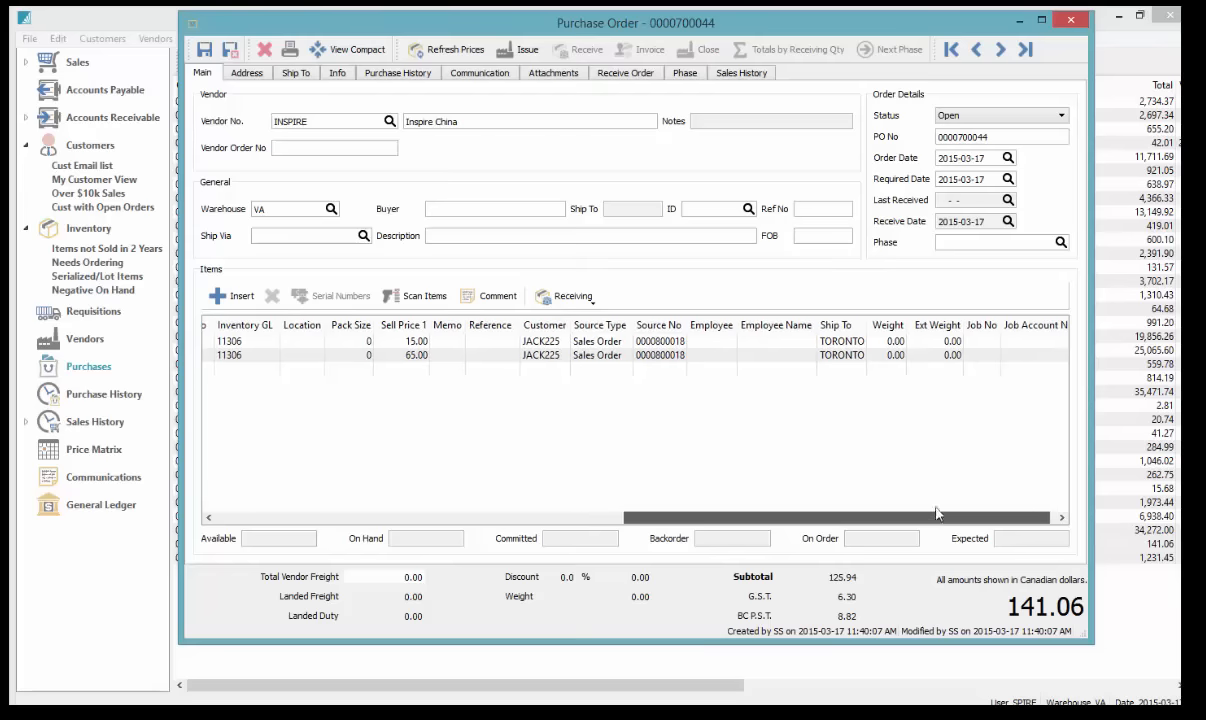
left_click_drag(716, 323, 719, 323)
left_click(700, 343)
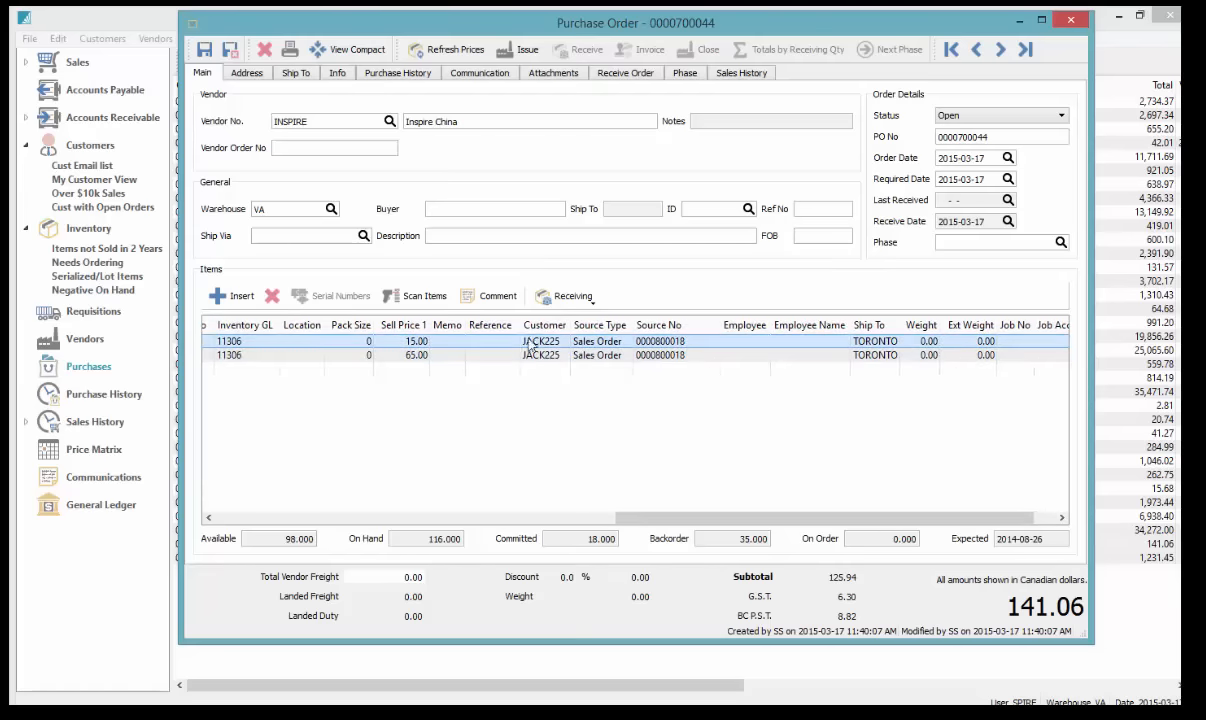
left_click(236, 517)
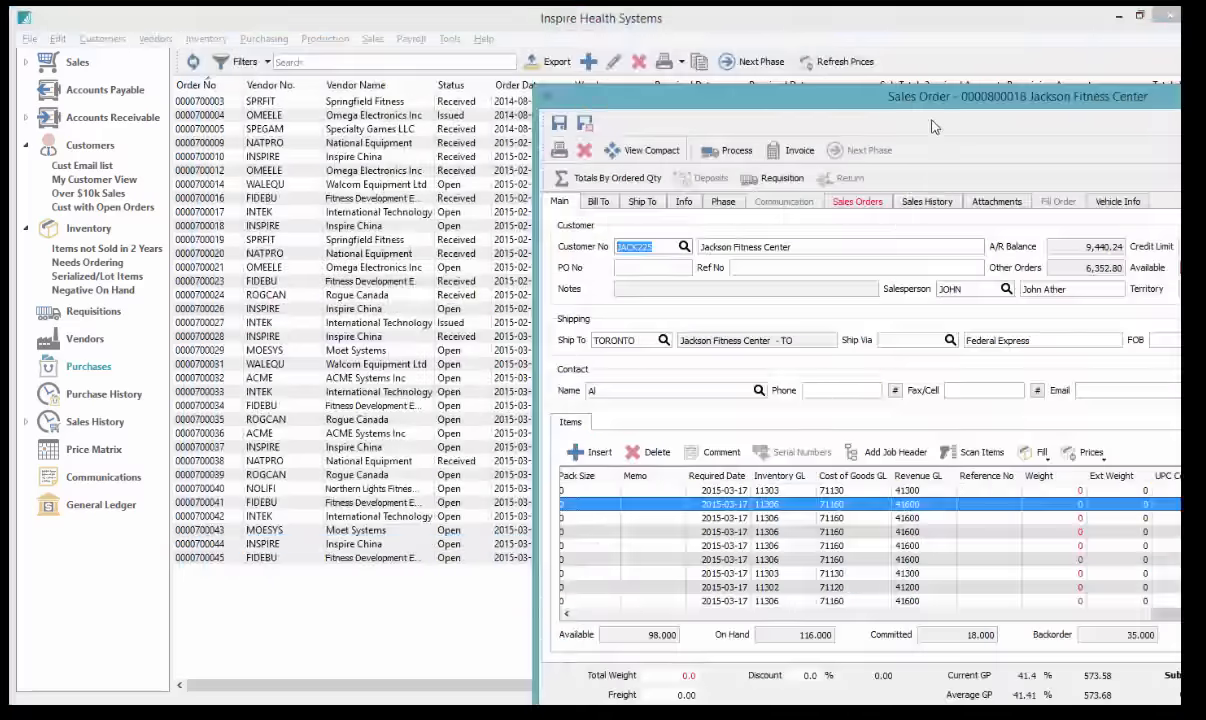
Move the Sales Order window aside and switch the main window to the Sales order list
left_click_drag(963, 100, 578, 51)
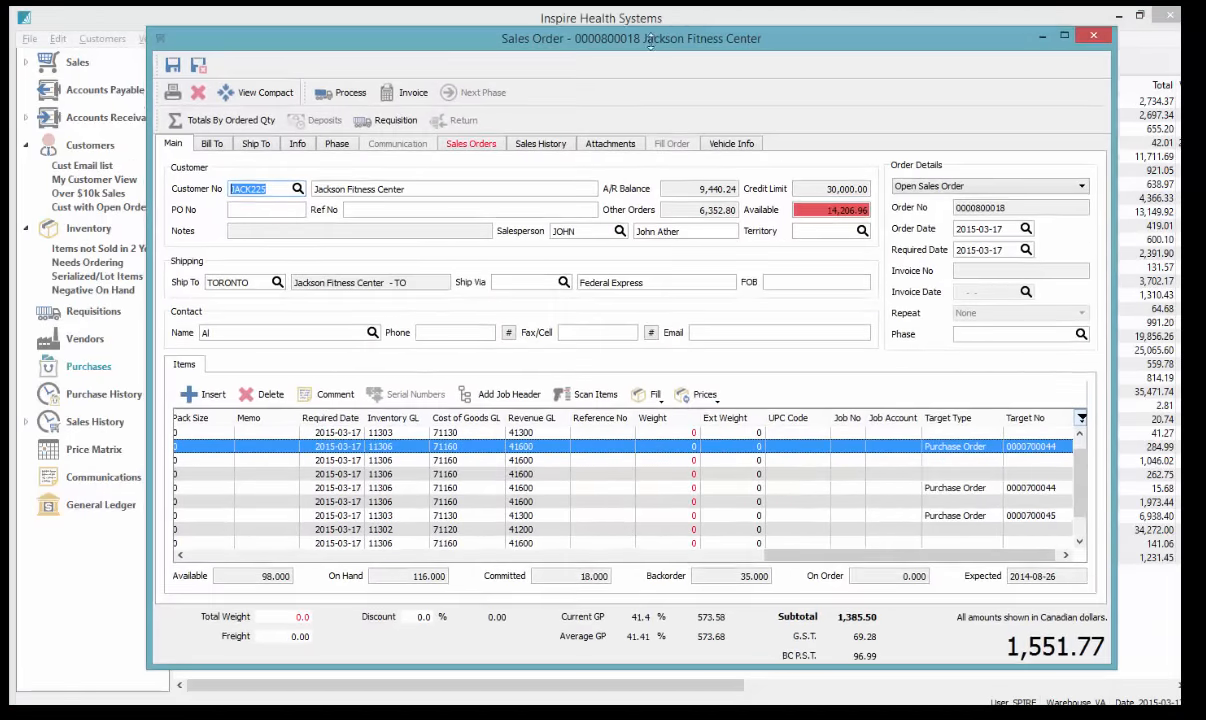
left_click_drag(650, 42, 450, 46)
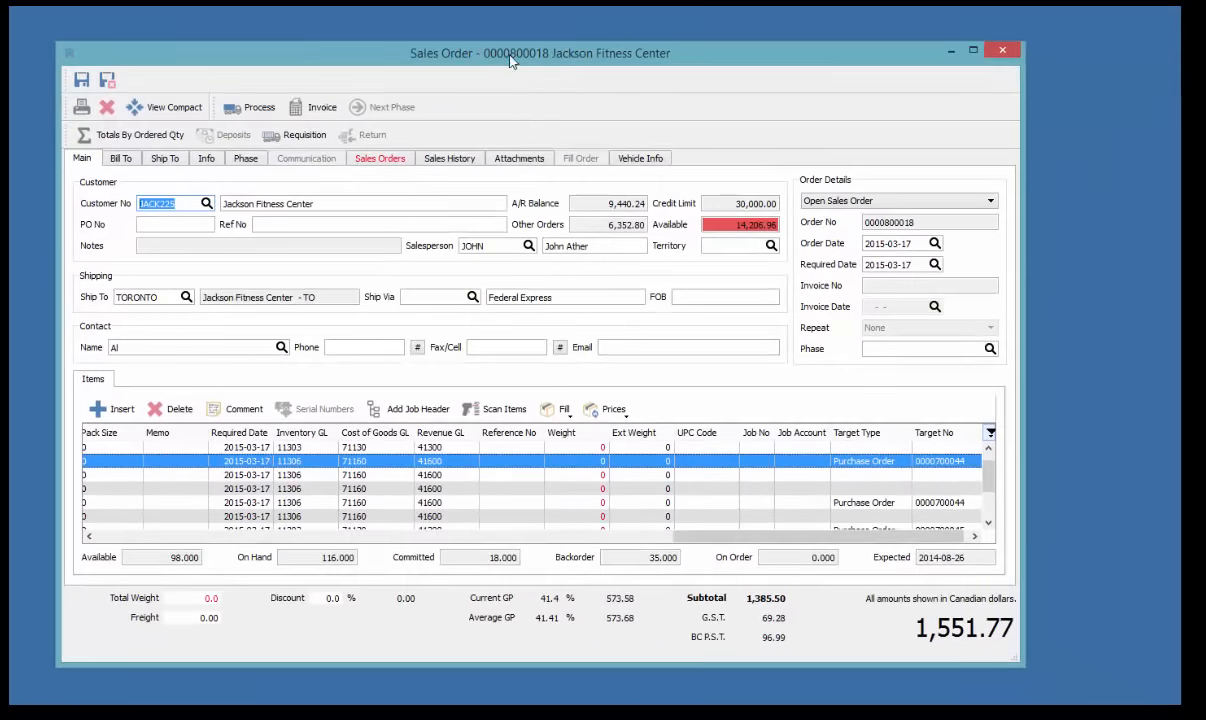
left_click_drag(510, 62, 563, 44)
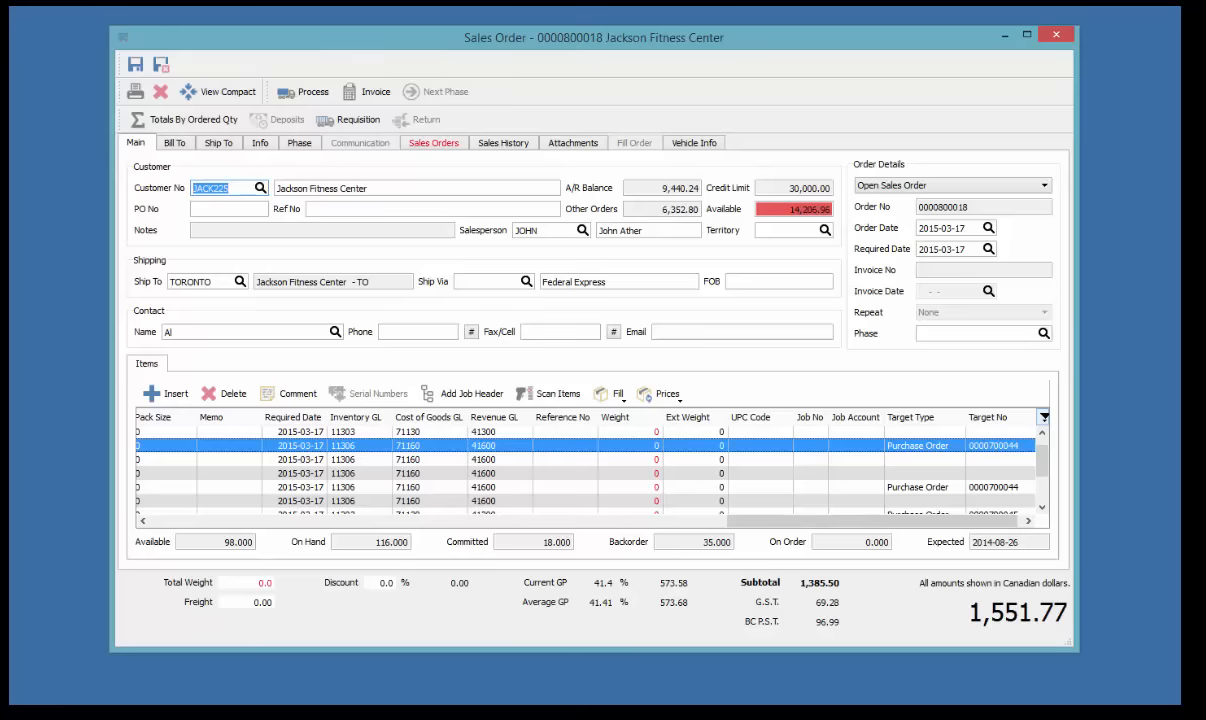
left_click(275, 608)
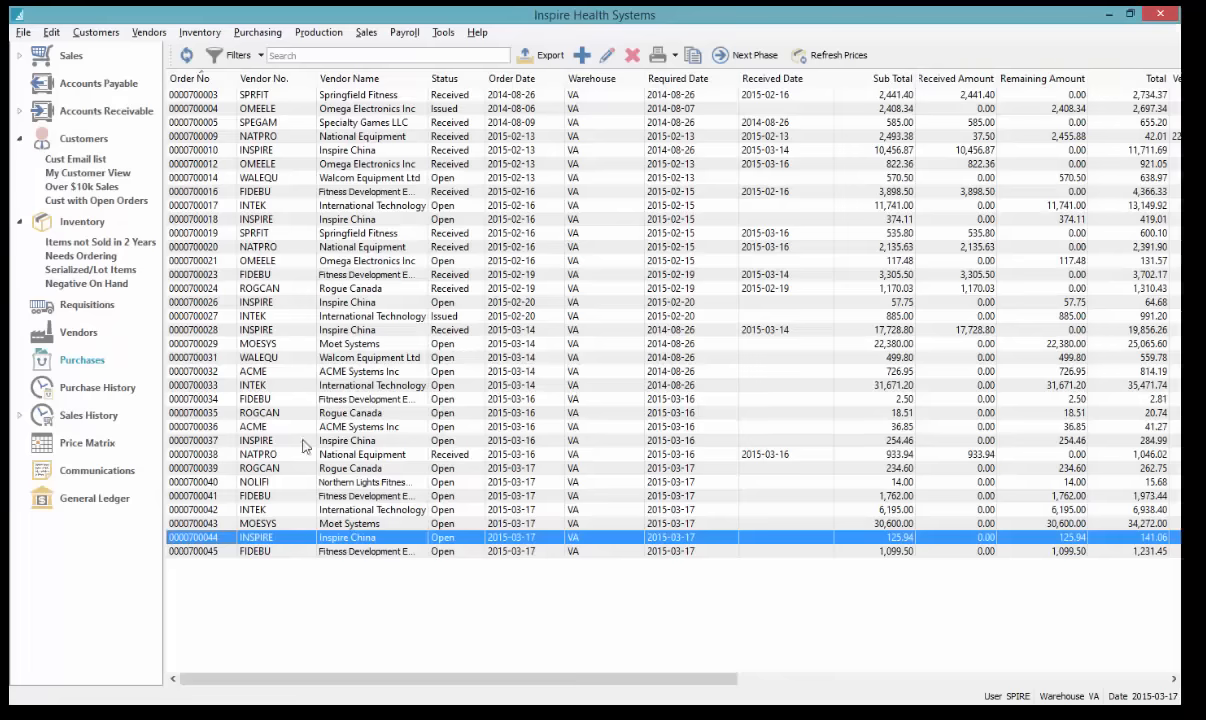
left_click(66, 56)
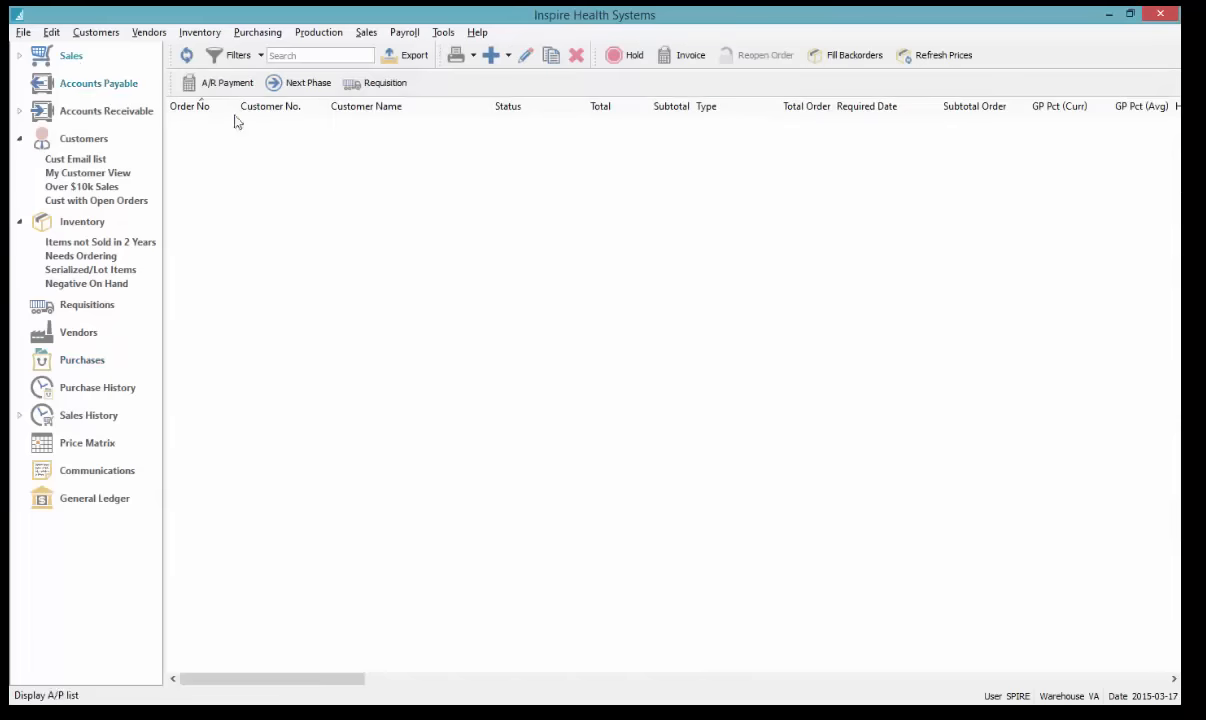
double_click(304, 153)
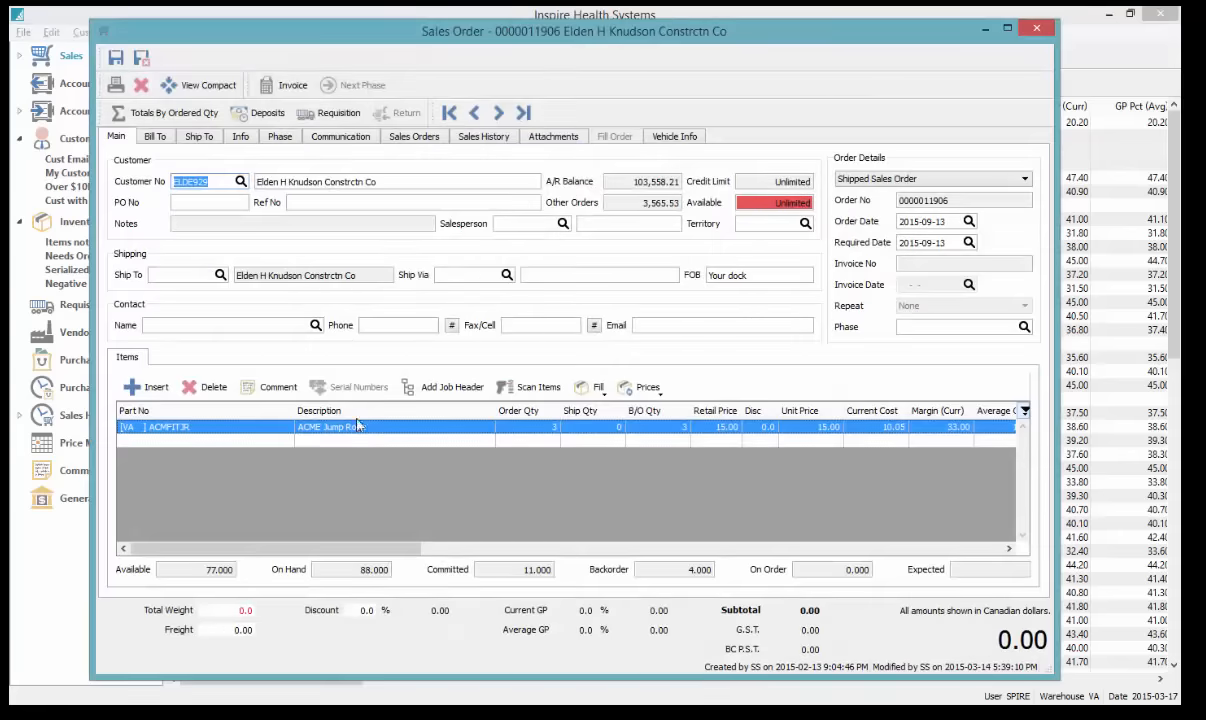
left_click(266, 444)
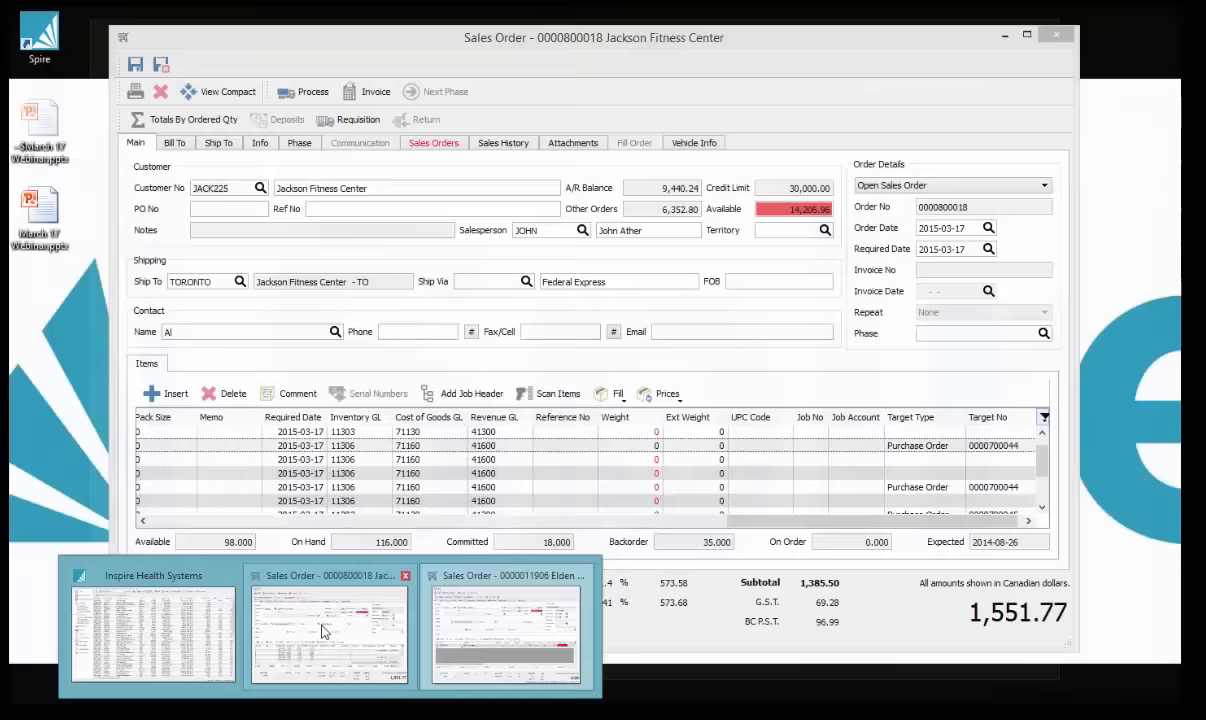
left_click(352, 597)
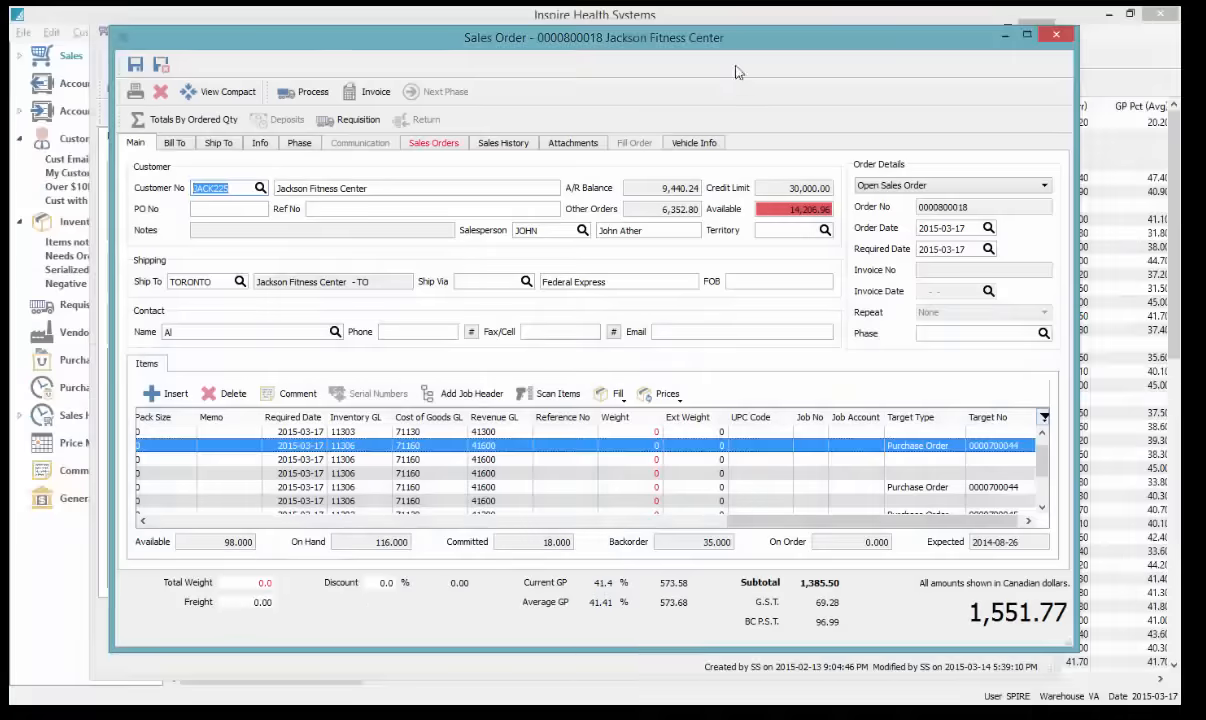
left_click_drag(734, 44, 773, 42)
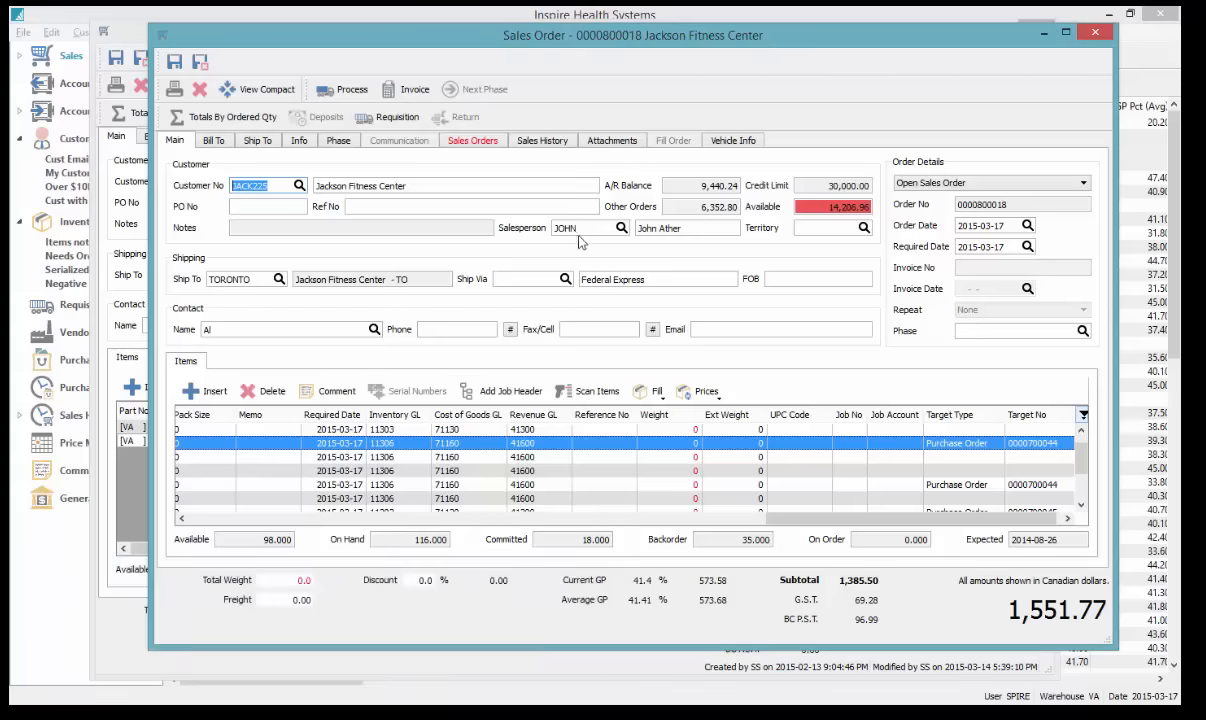
double_click(650, 40)
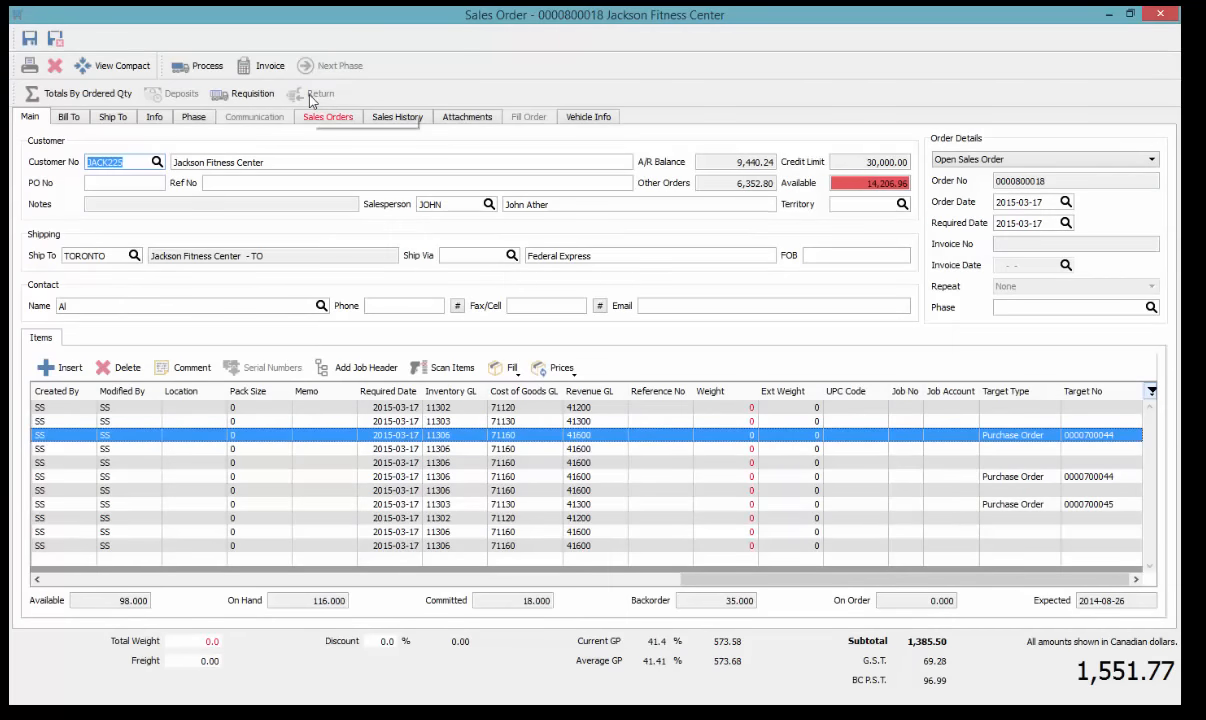
left_click(39, 579)
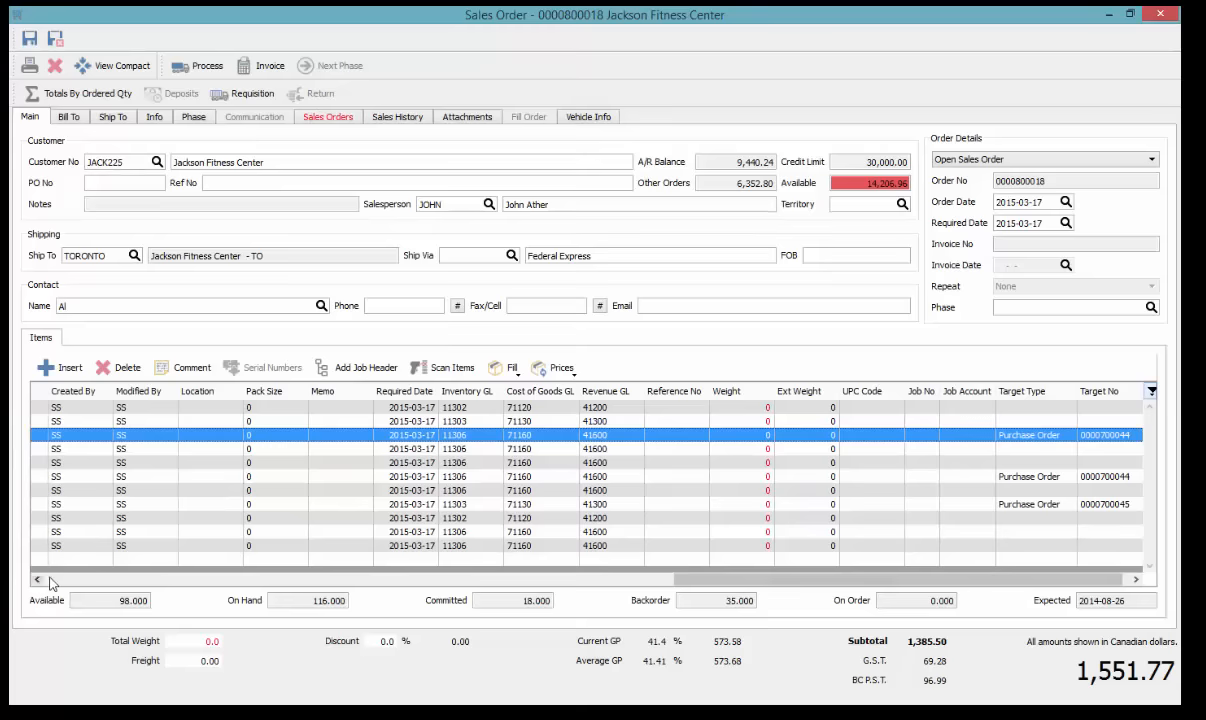
left_click(195, 66)
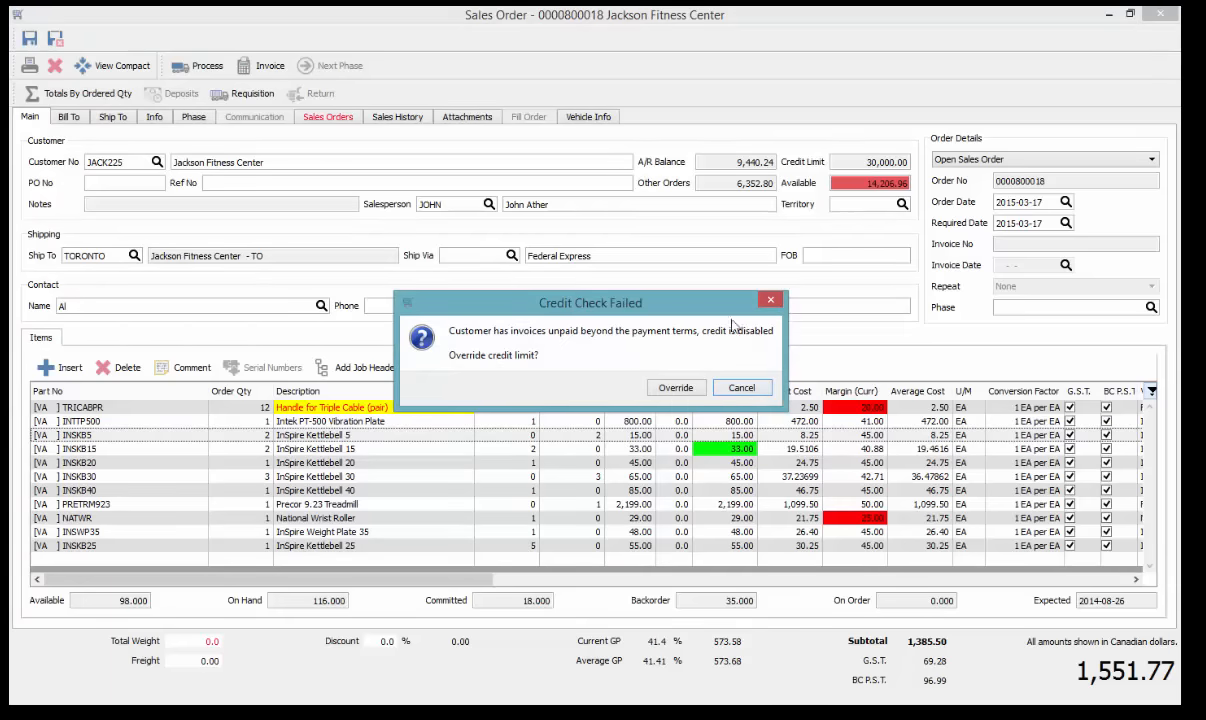
left_click_drag(645, 294, 600, 243)
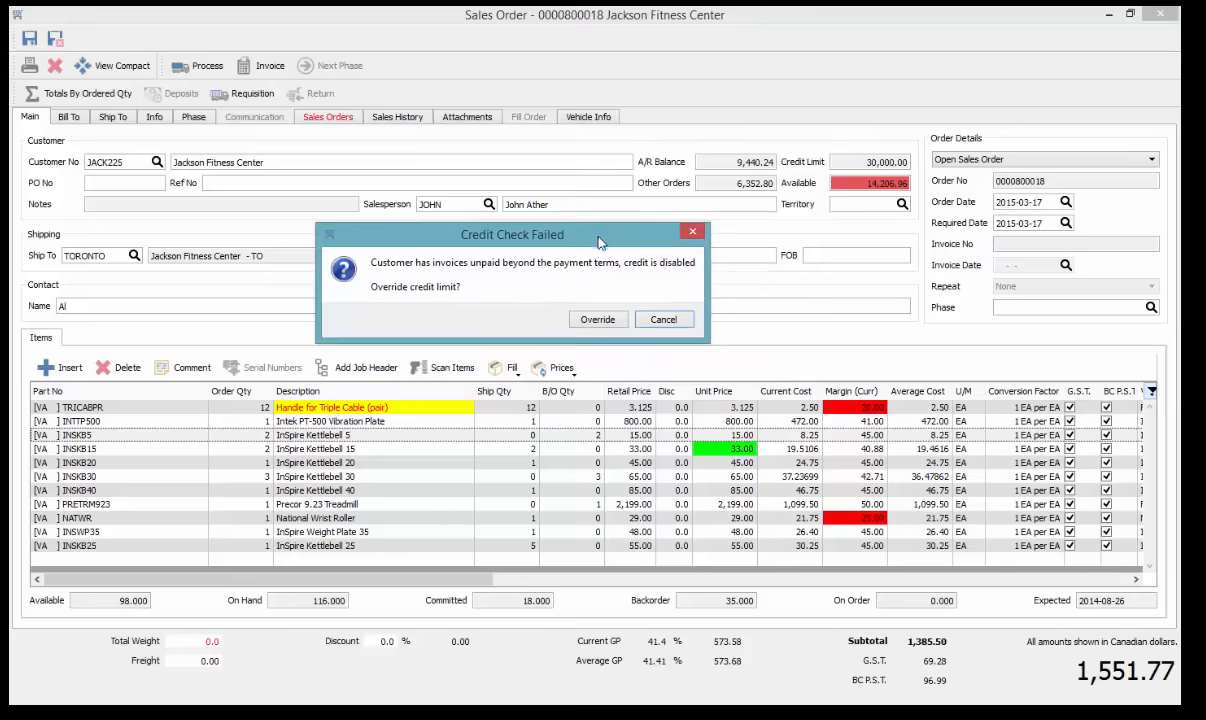
left_click(598, 320)
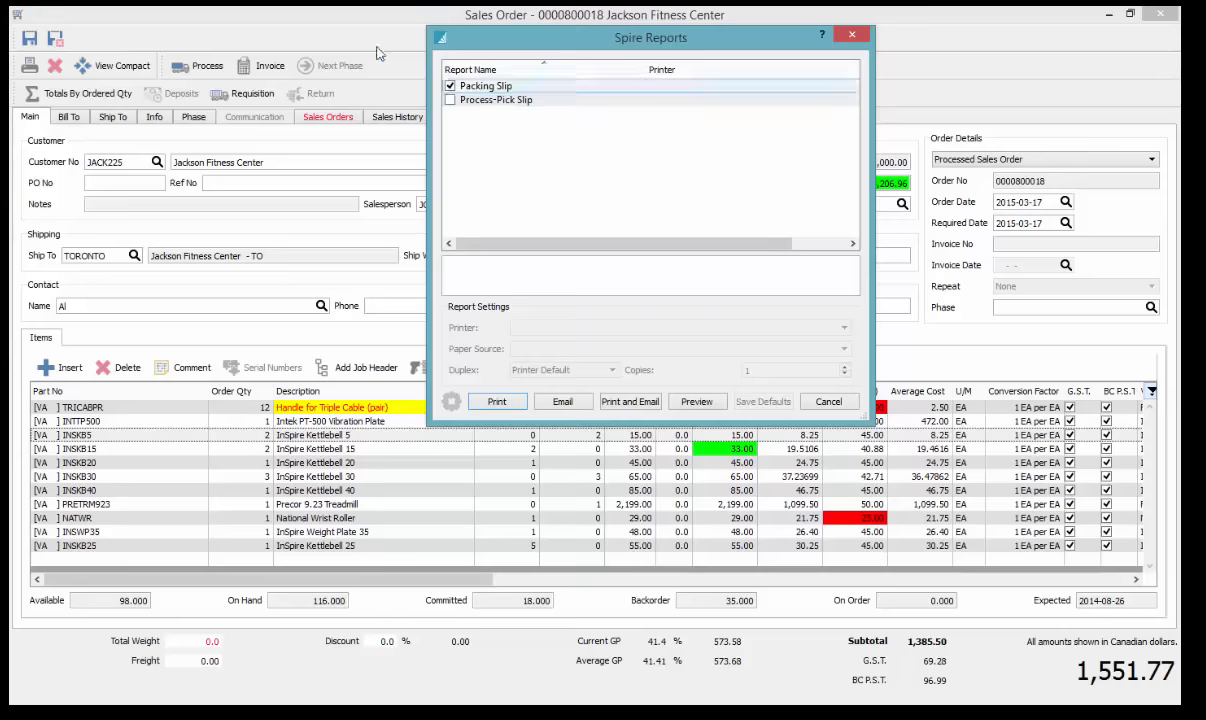
Set the Packing Slip report to print on the HP Color LaserJet
left_click_drag(528, 102, 511, 78)
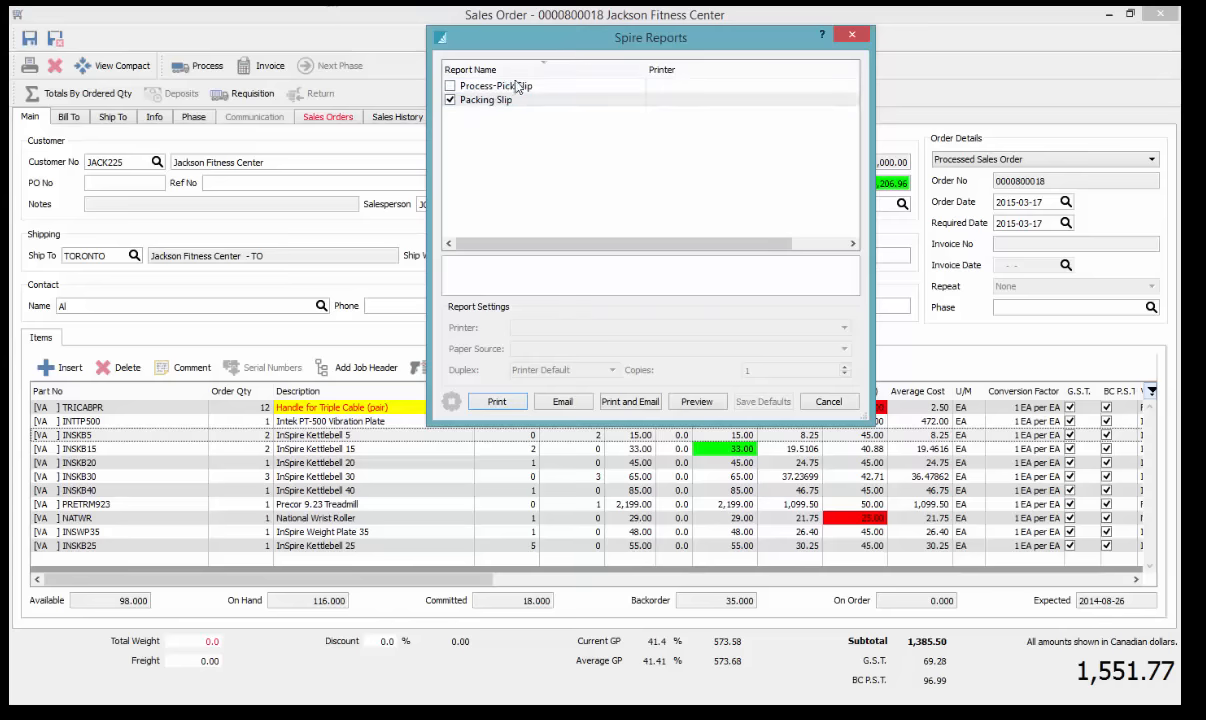
left_click(514, 101)
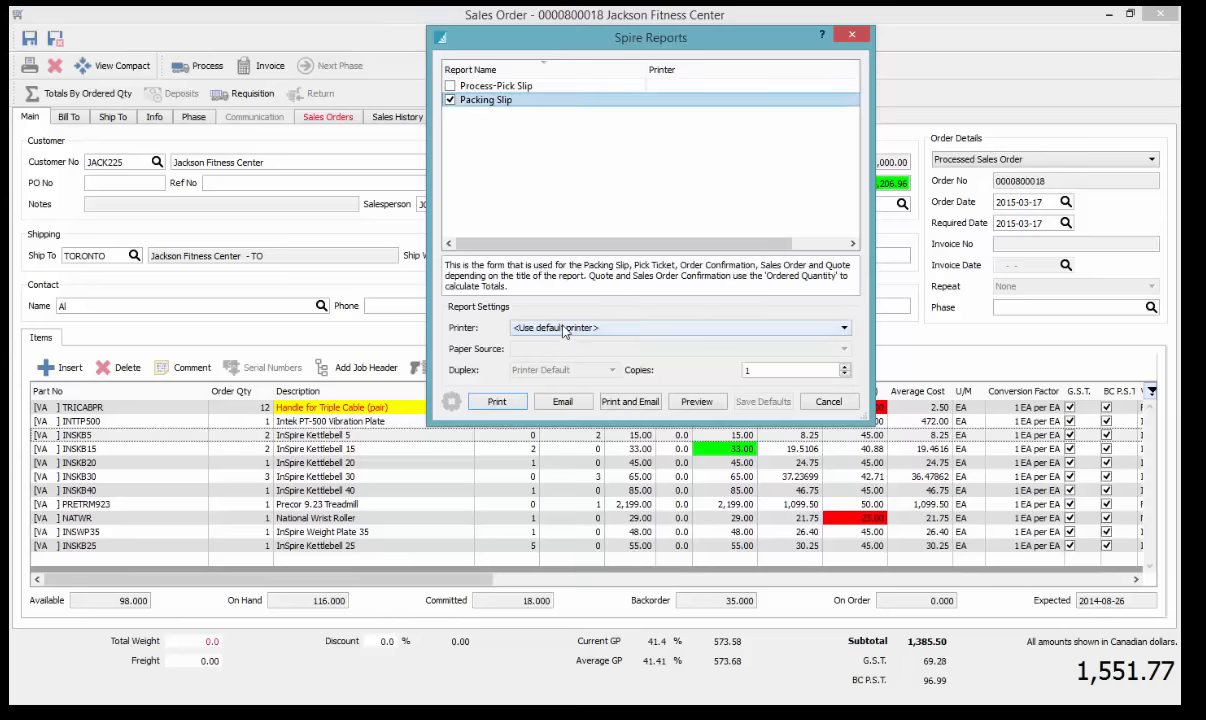
left_click(545, 327)
left_click(560, 357)
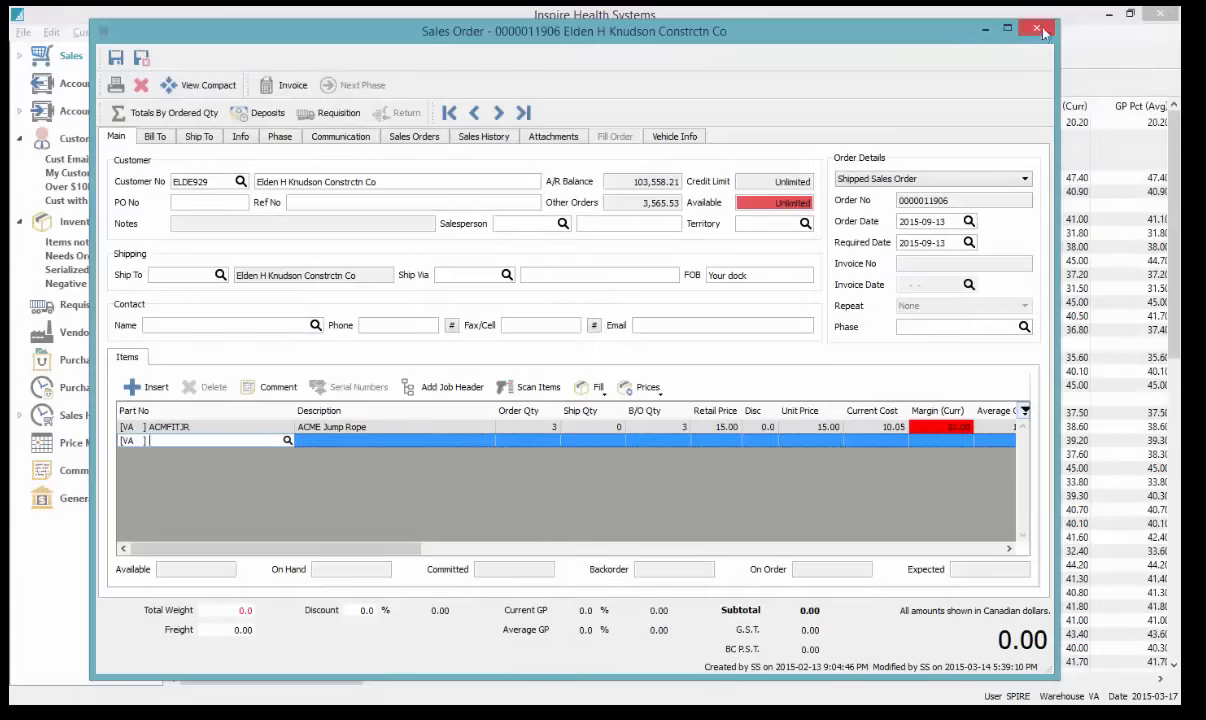
left_click(1038, 30)
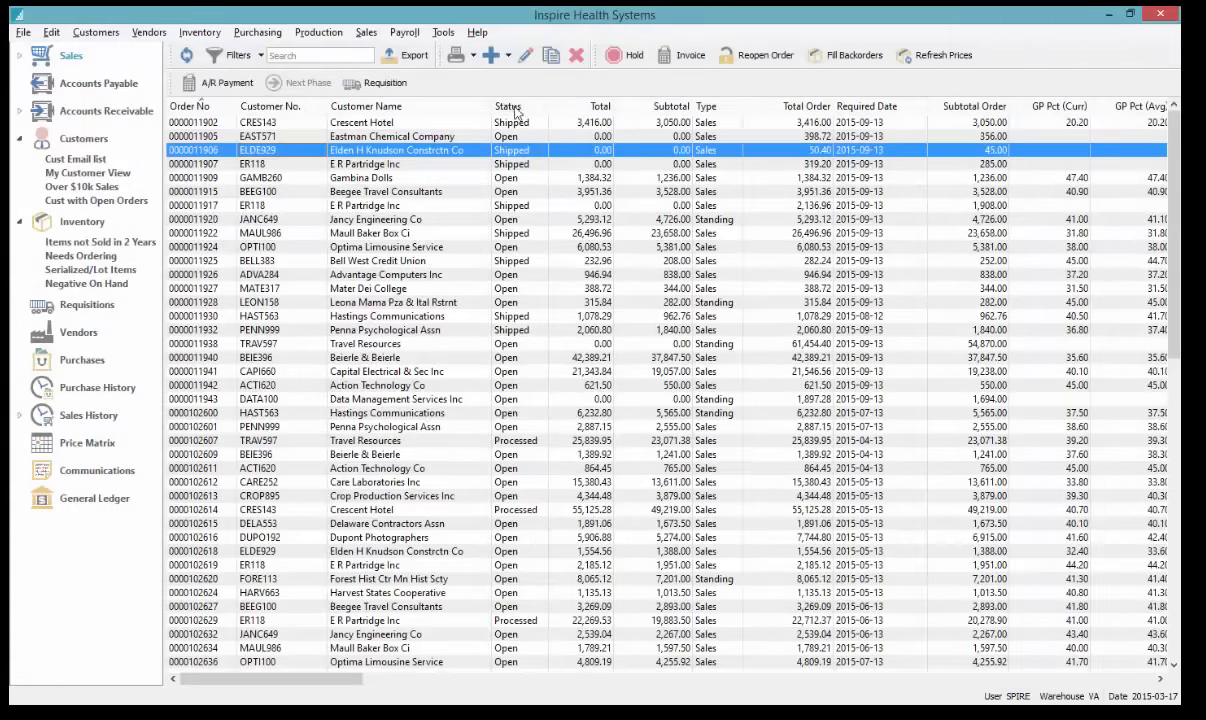
left_click(513, 107)
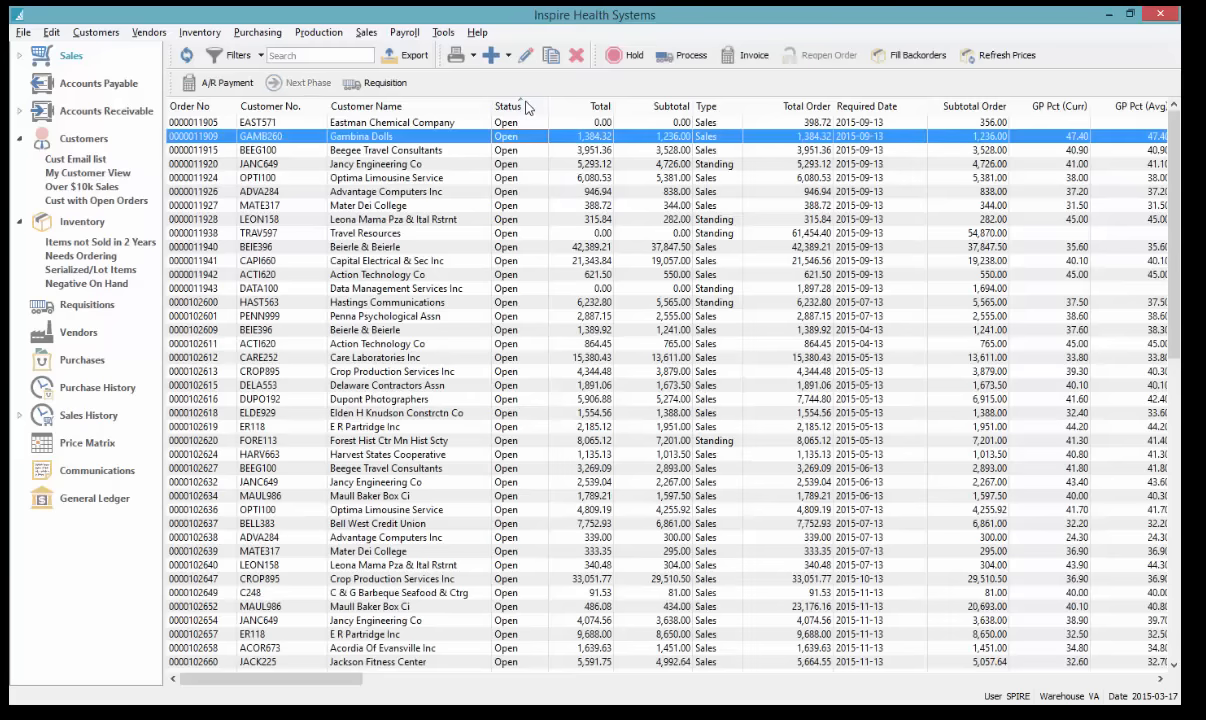
left_click(527, 107)
left_click(497, 247)
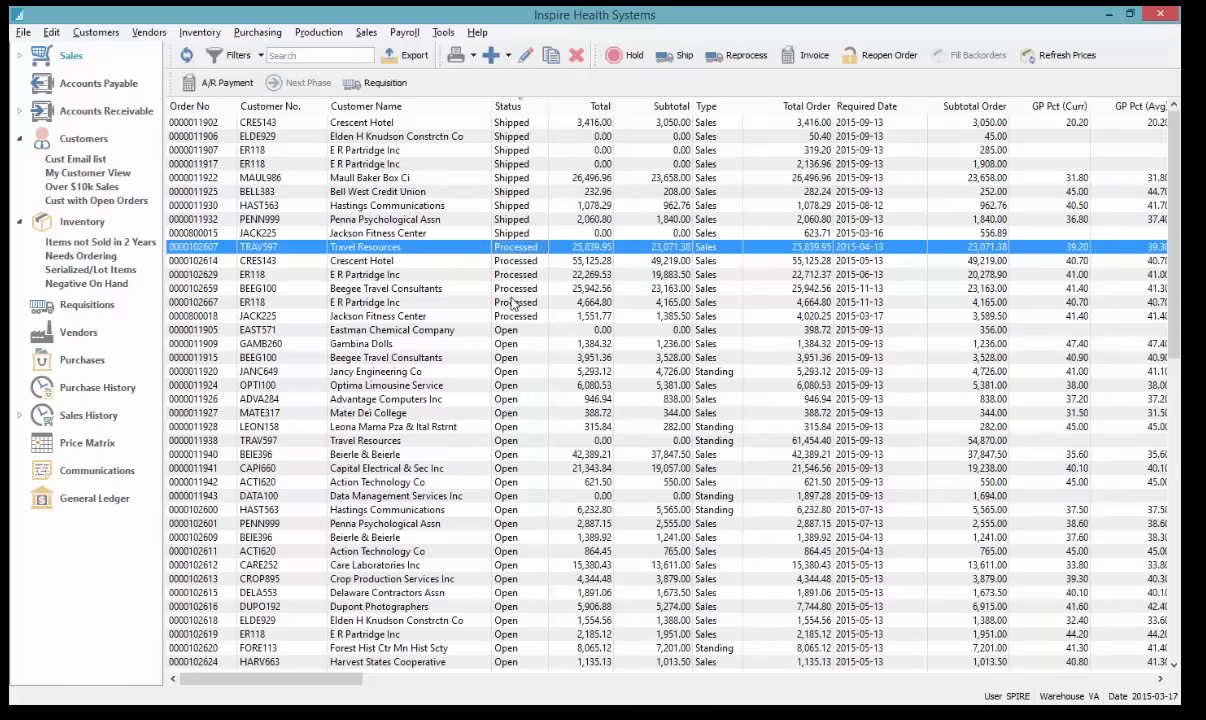
left_click(514, 261)
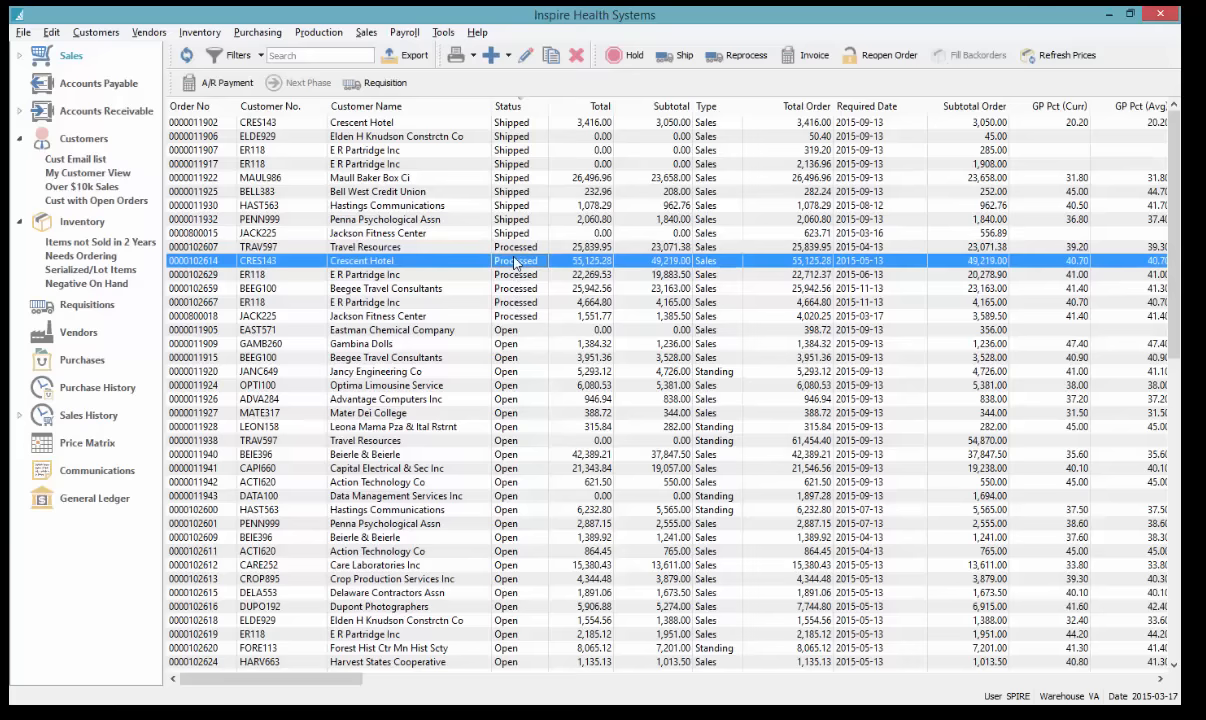
left_click(19, 56)
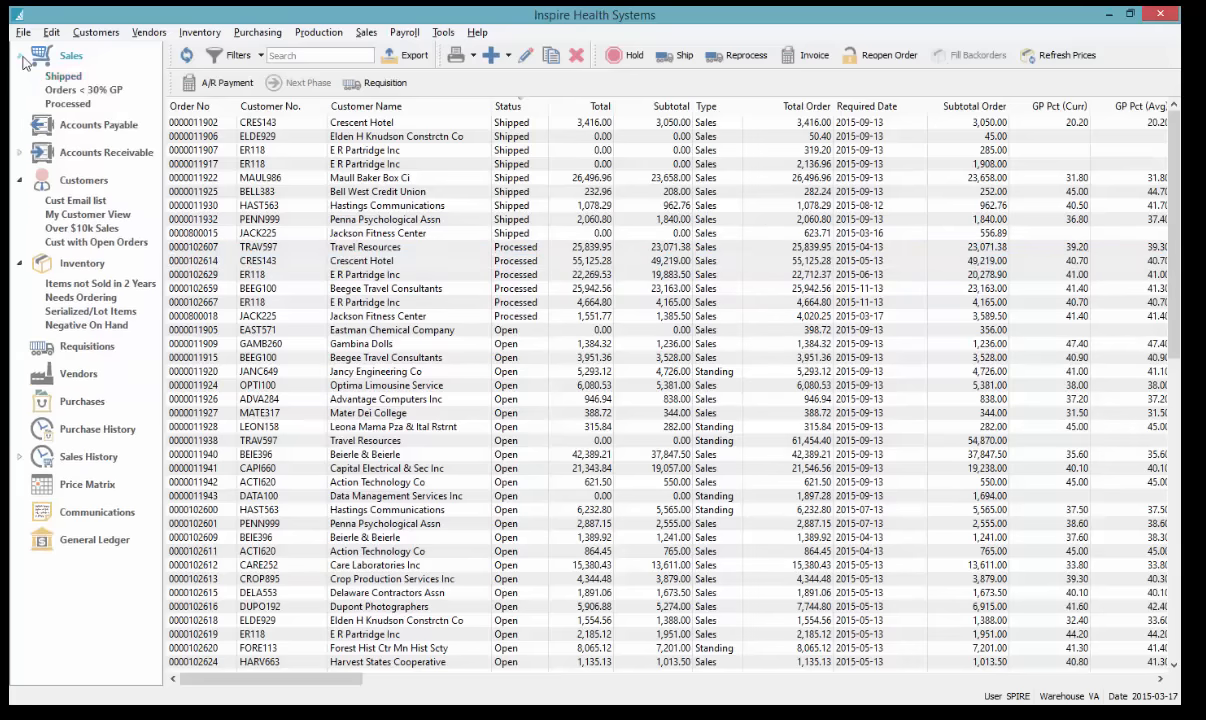
left_click(70, 104)
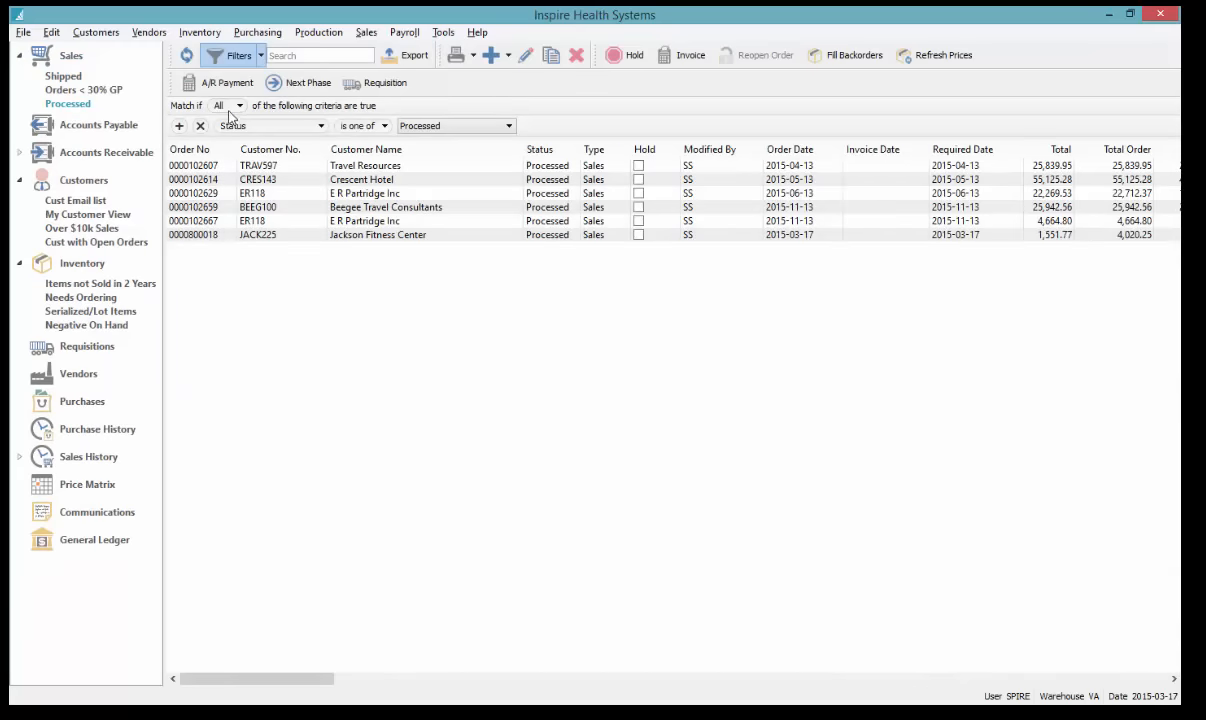
left_click(469, 132)
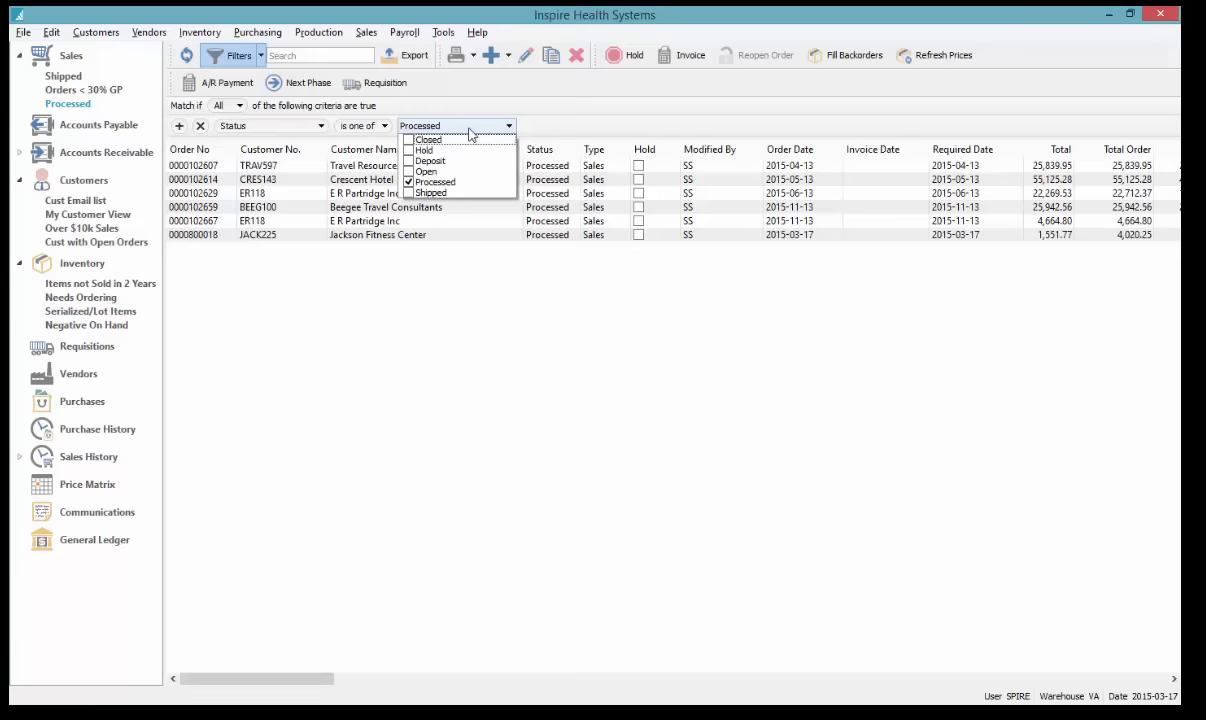
left_click(596, 122)
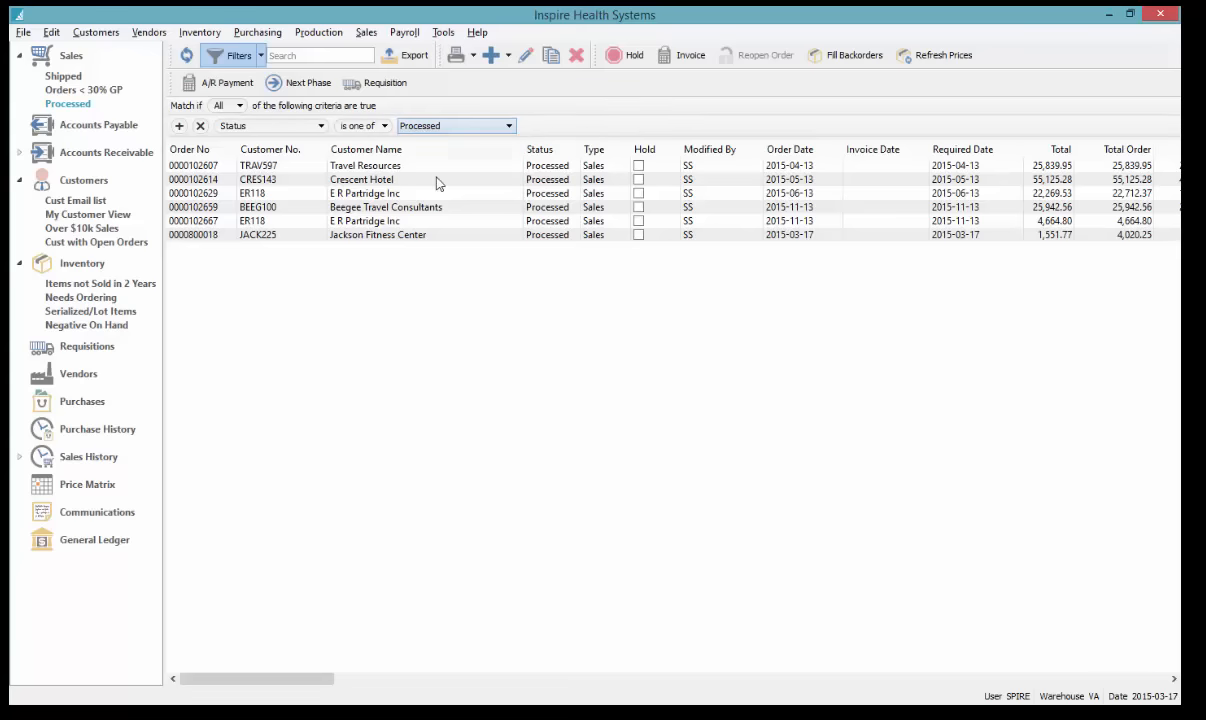
left_click(460, 168)
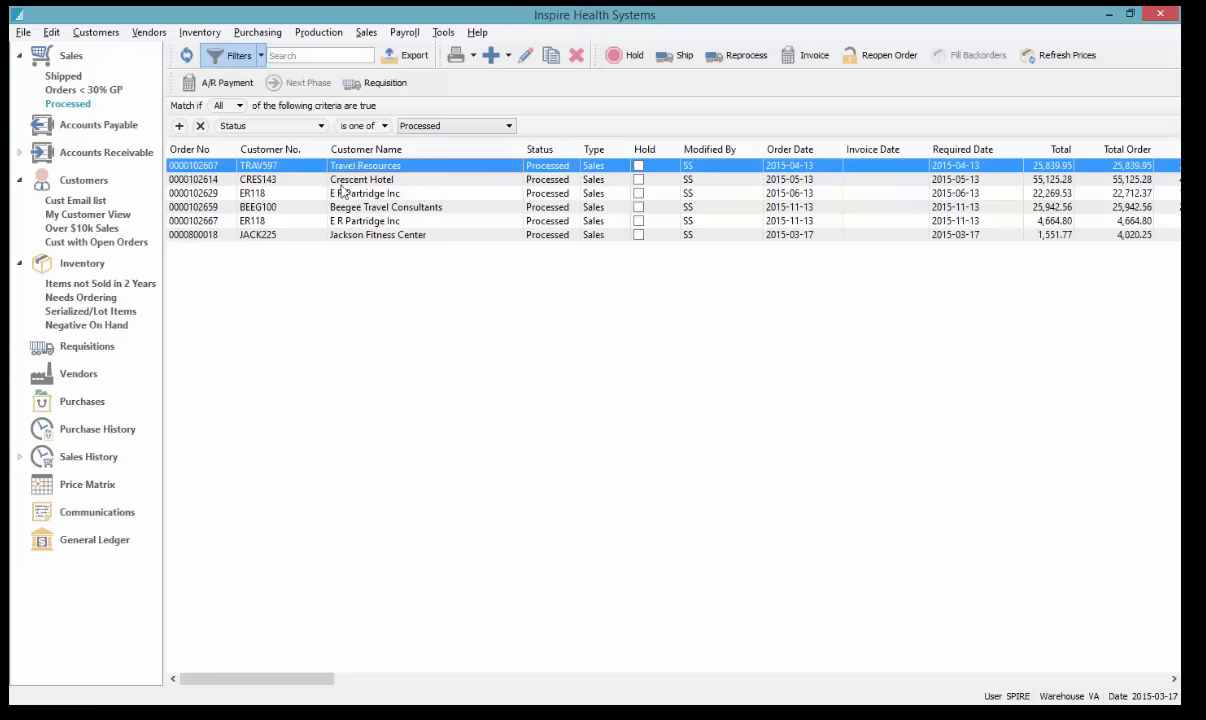
double_click(395, 167)
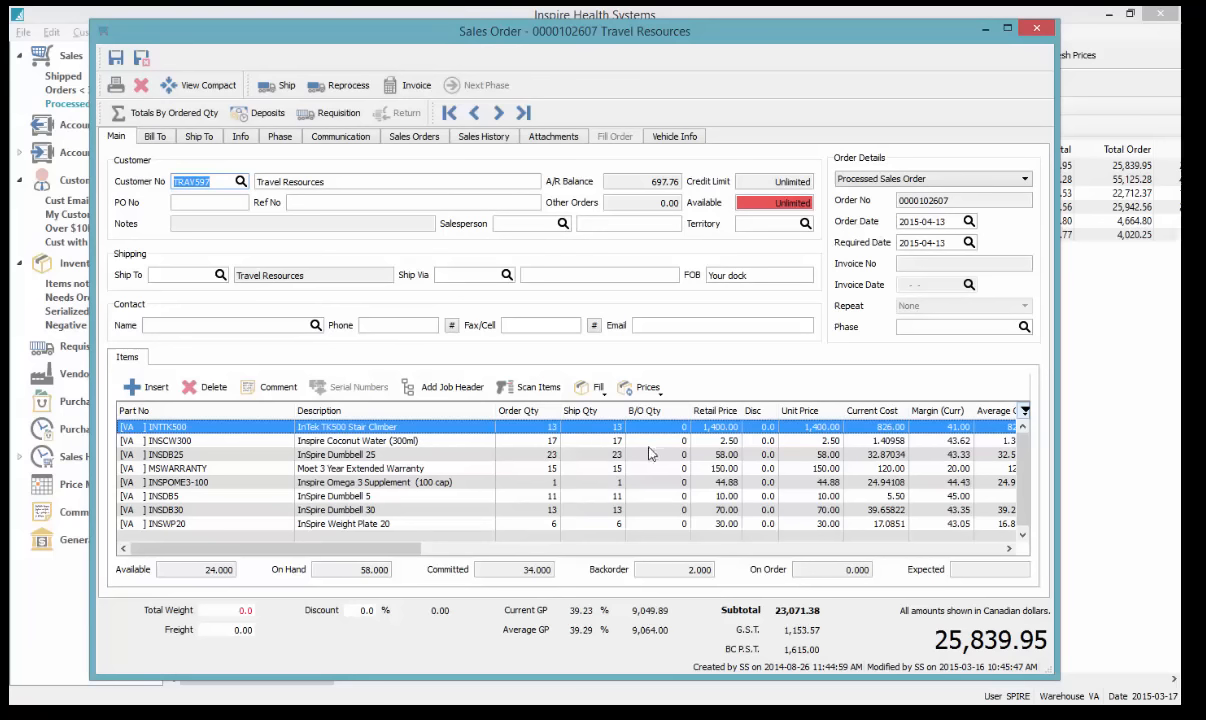
left_click(238, 137)
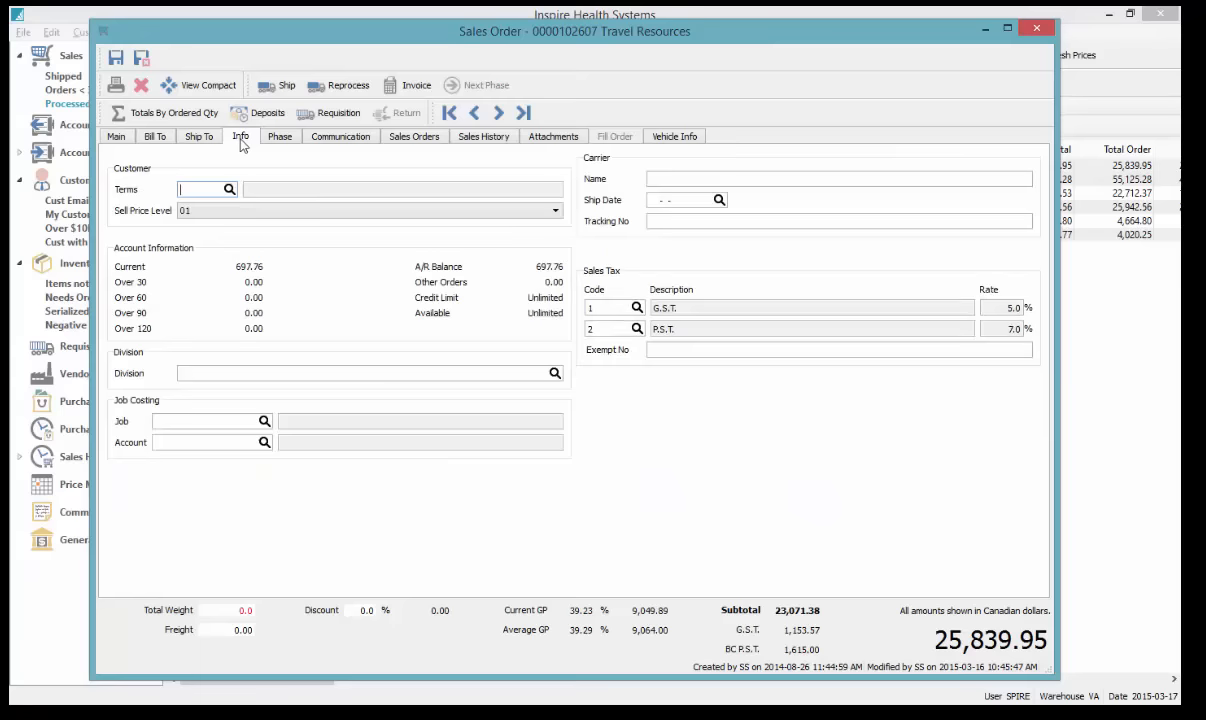
left_click(678, 203)
left_click(116, 136)
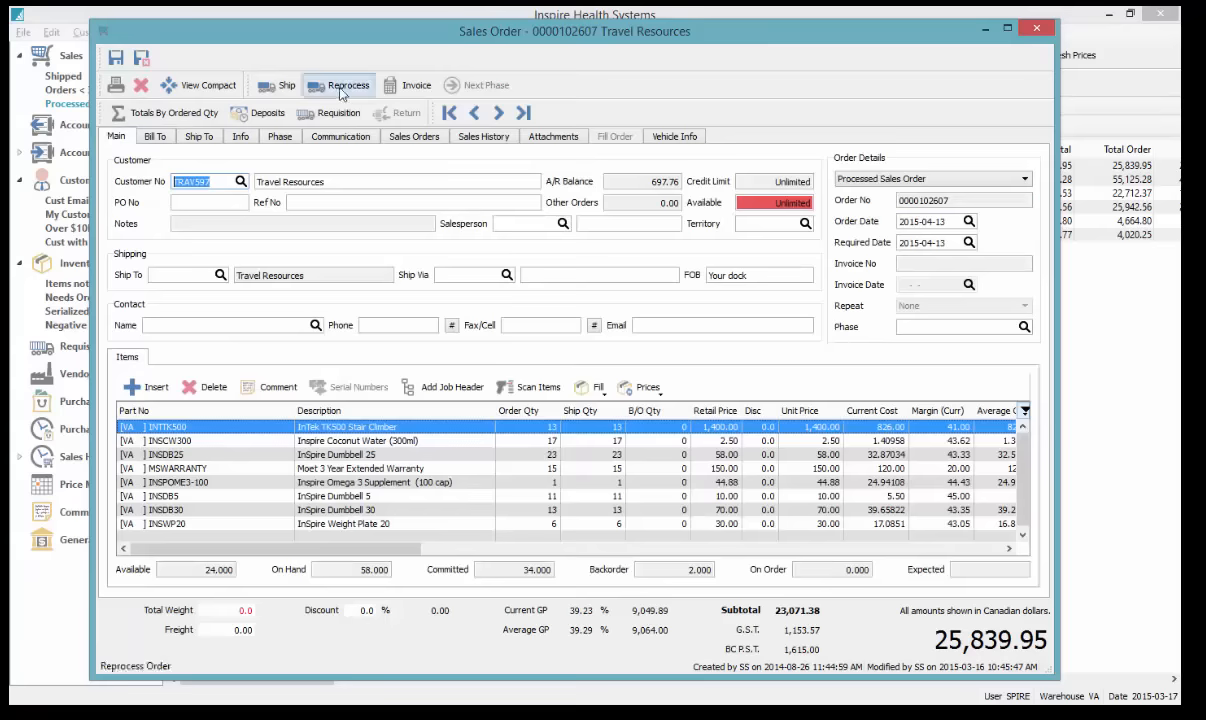
left_click(279, 87)
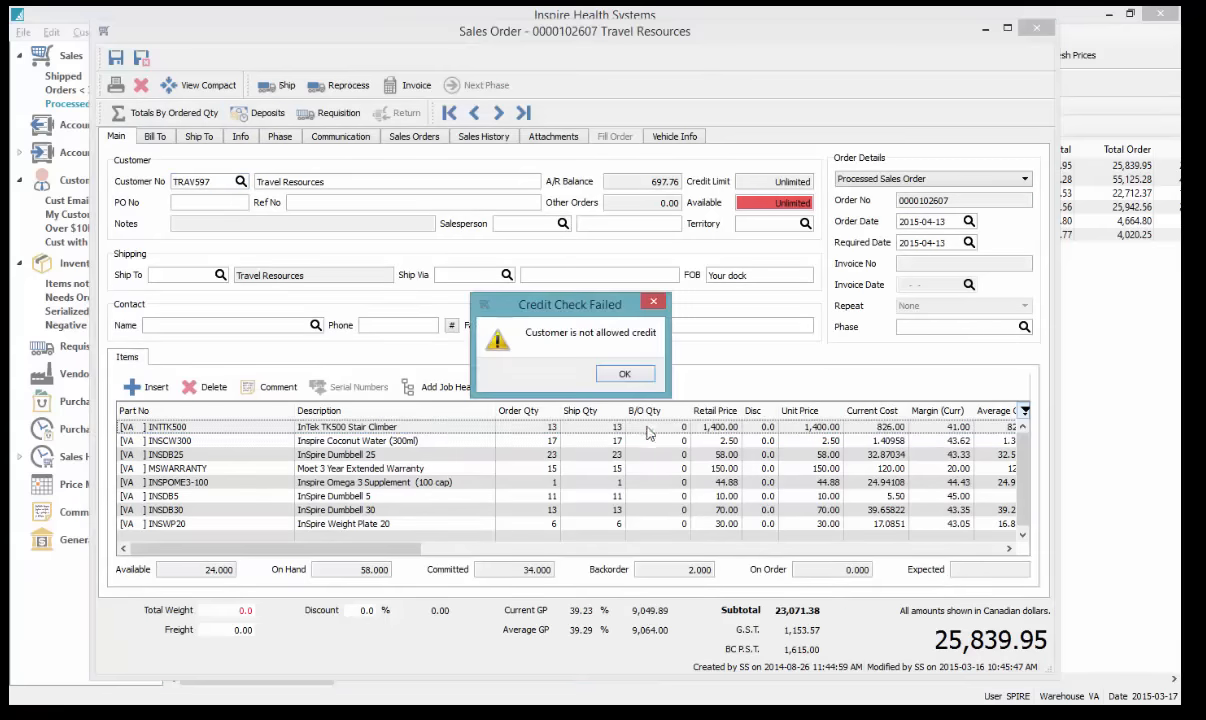
left_click(622, 375)
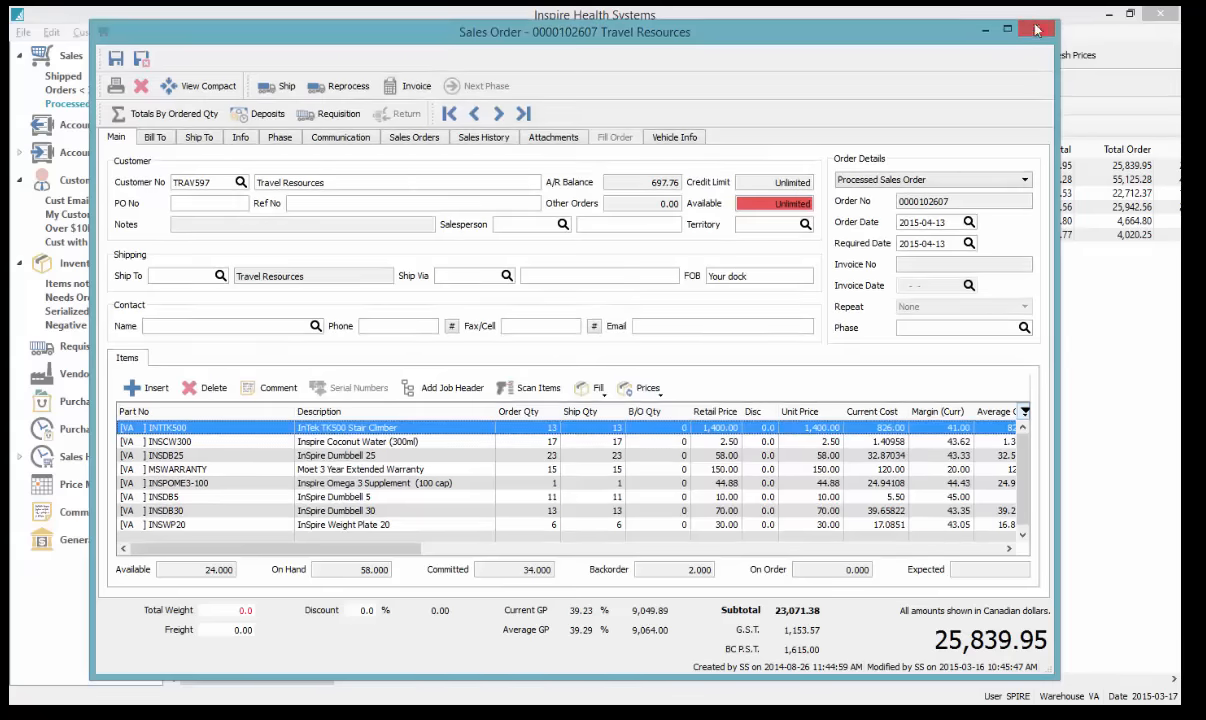
left_click(981, 30)
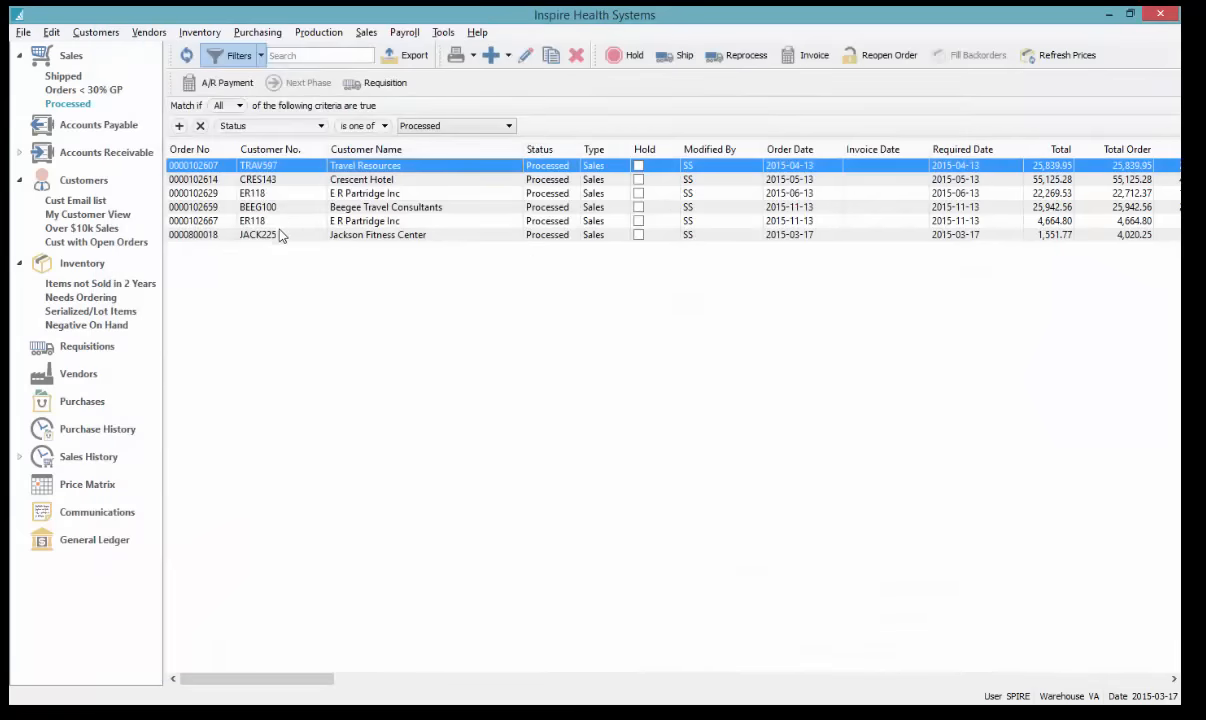
double_click(279, 237)
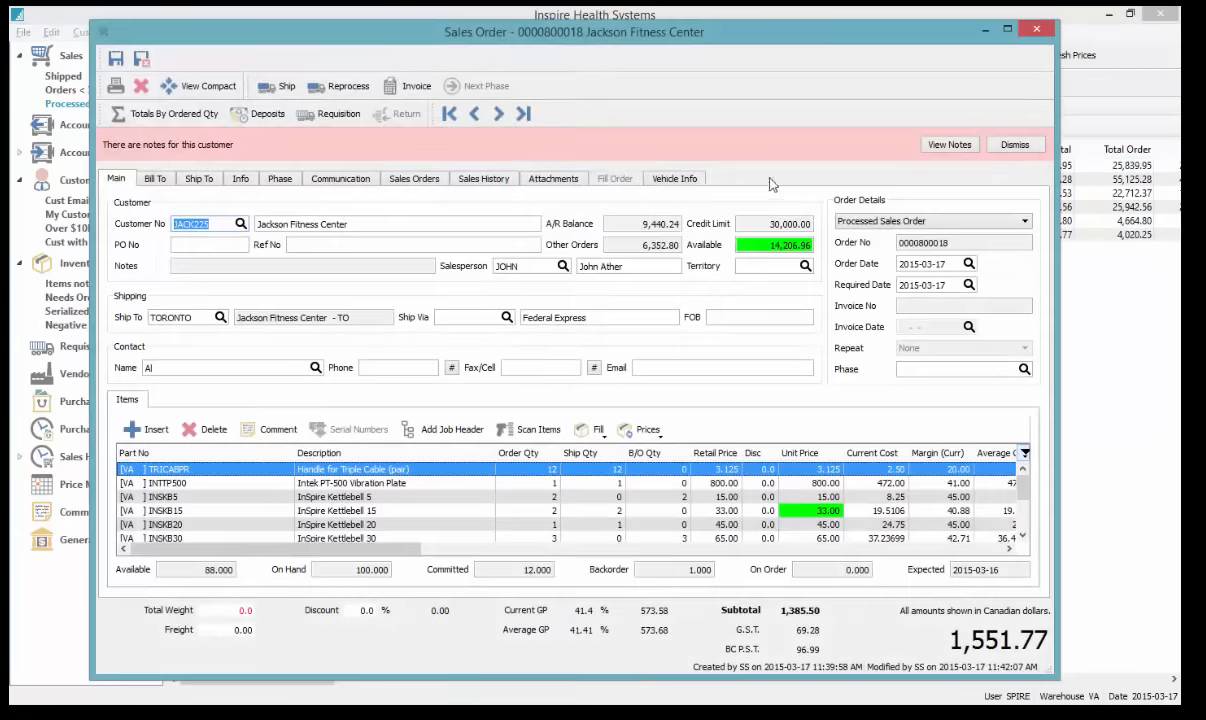
Ship the Jackson Fitness Center order and preview its Ship-Pack Slip
left_click(272, 86)
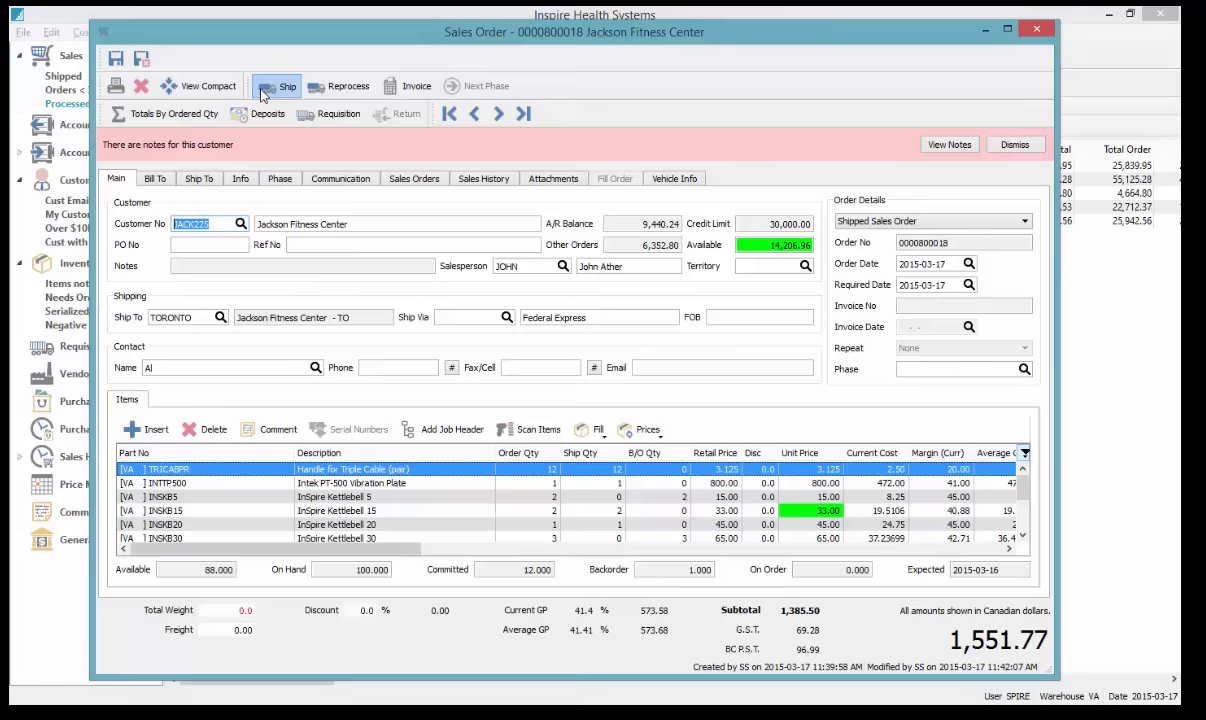
left_click(493, 91)
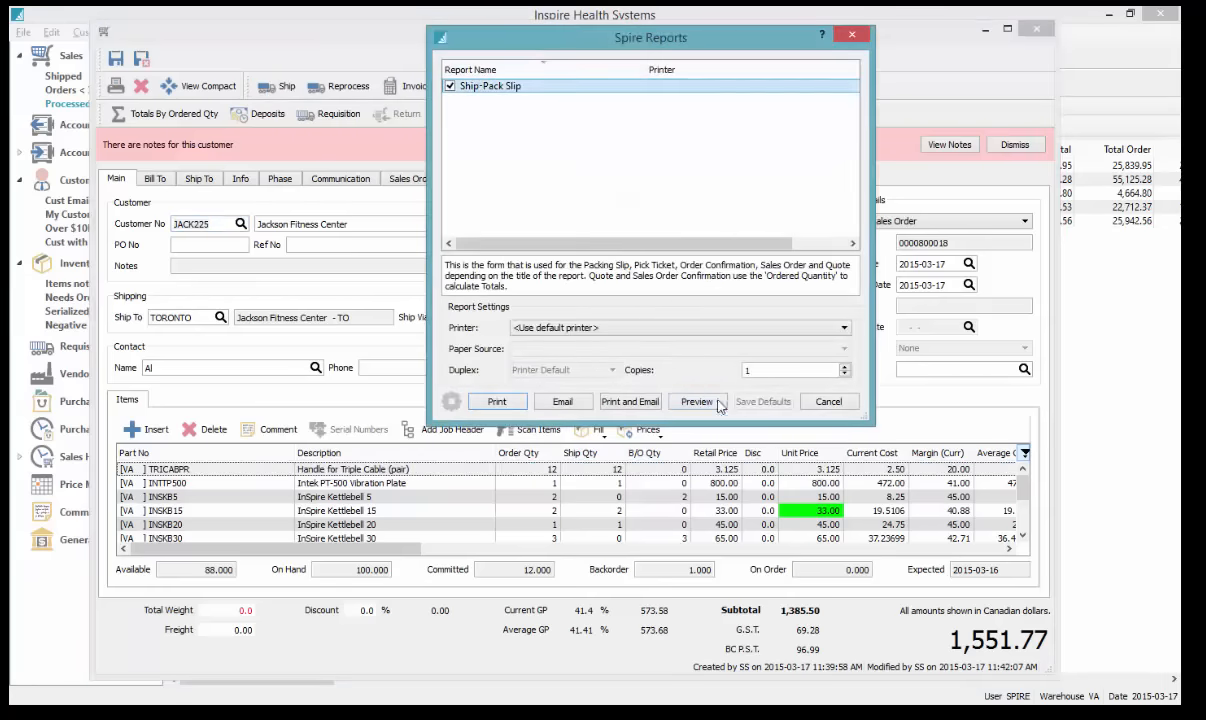
left_click(697, 401)
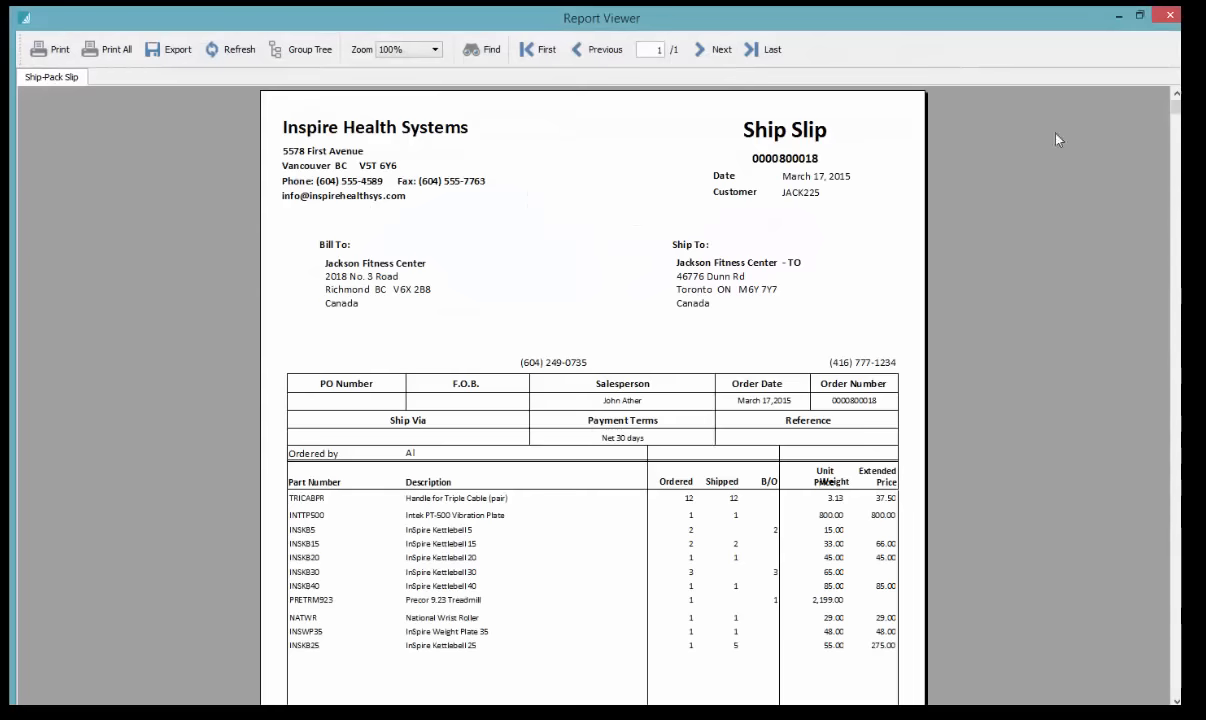
left_click(1168, 15)
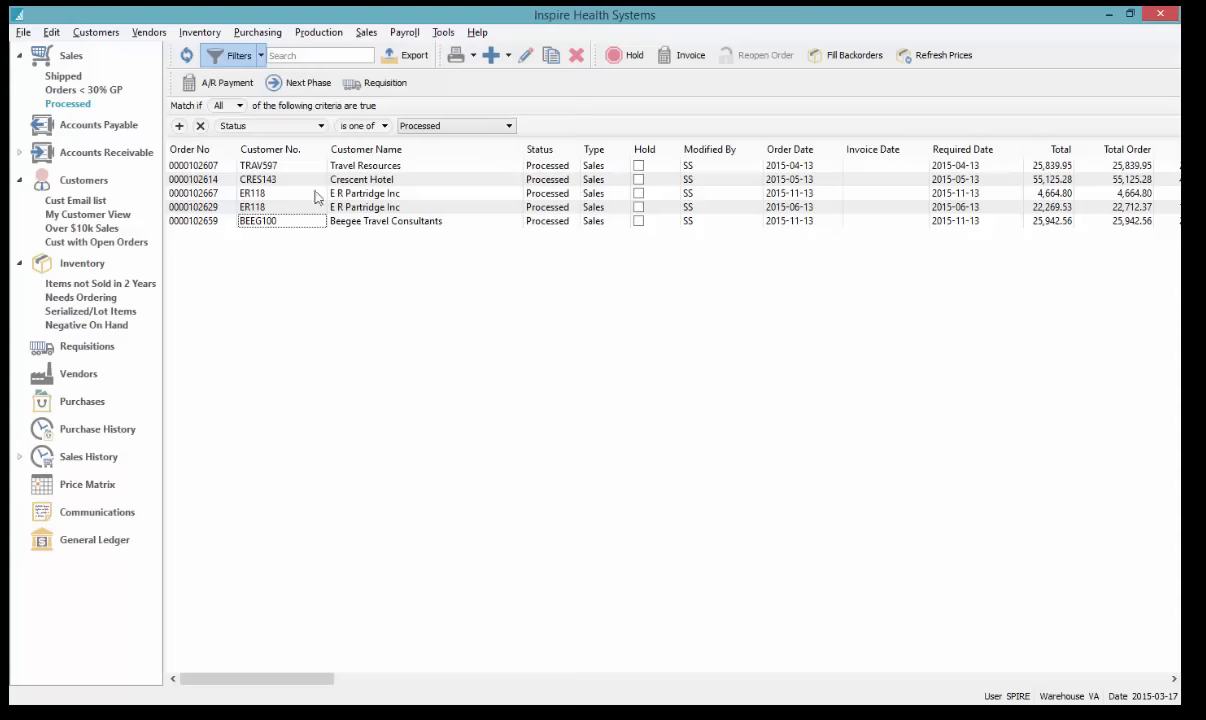
Select the orders from Beegee Travel Consultants up to Crescent Hotel, then show shipped sales orders
left_click(390, 220)
key("shift+Up")
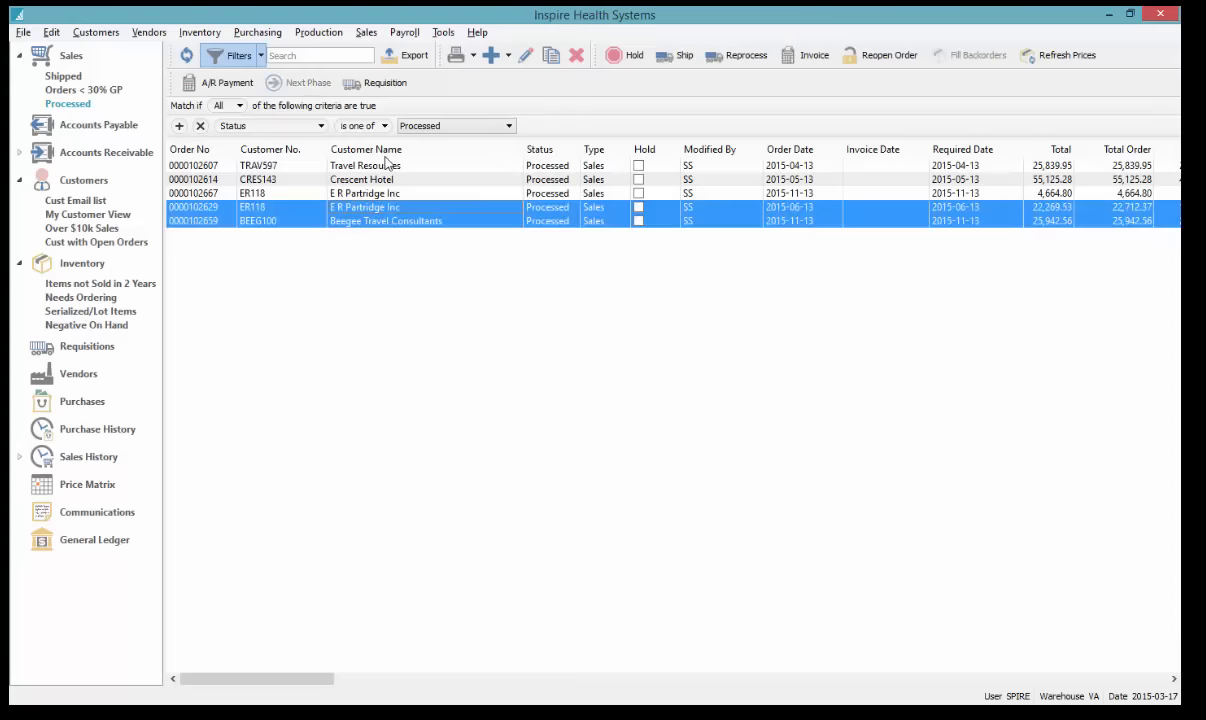
key("shift+Up")
key("shift+Up")
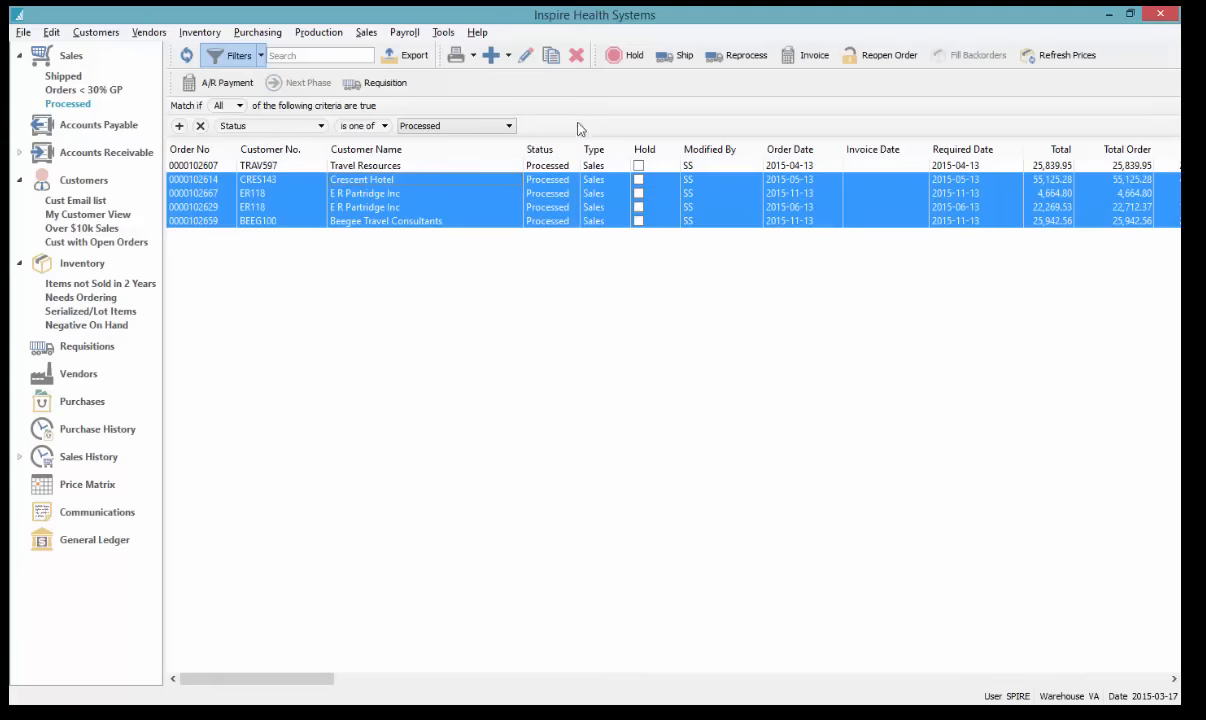
left_click(54, 80)
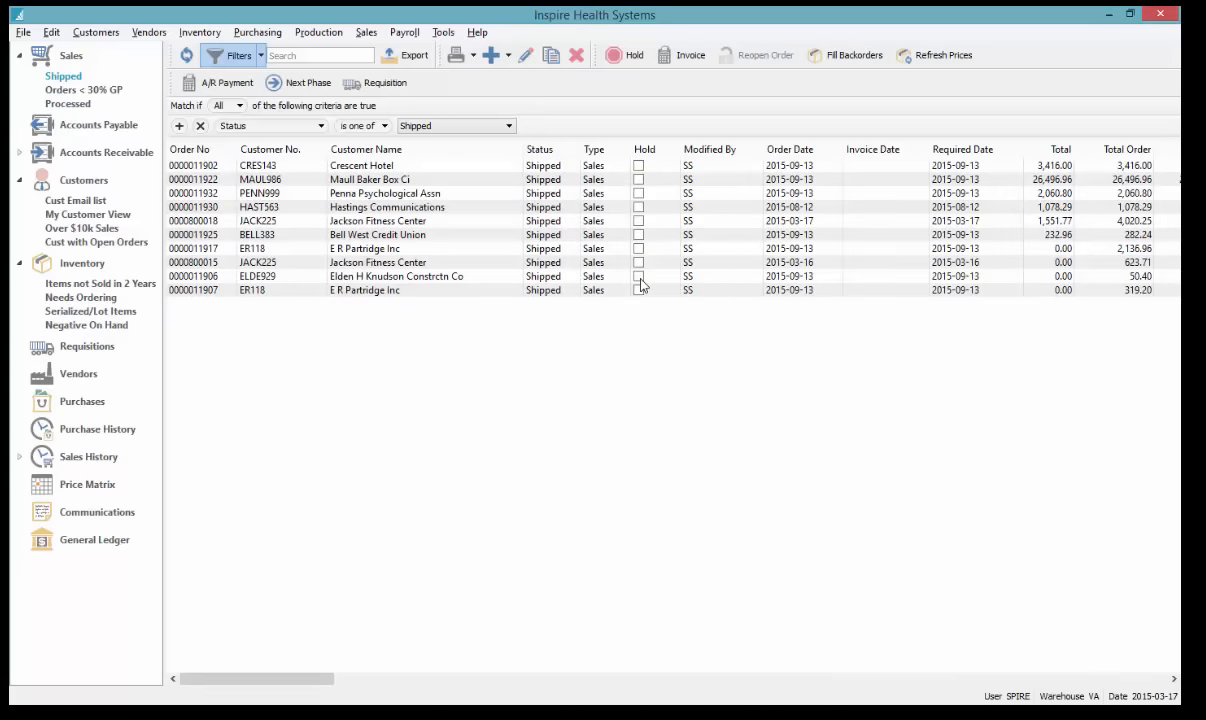
Browse the ten shipped orders, reselect Crescent Hotel, and collapse the Sales and Customers tree nodes
left_click(426, 168)
left_click(405, 179, "shift")
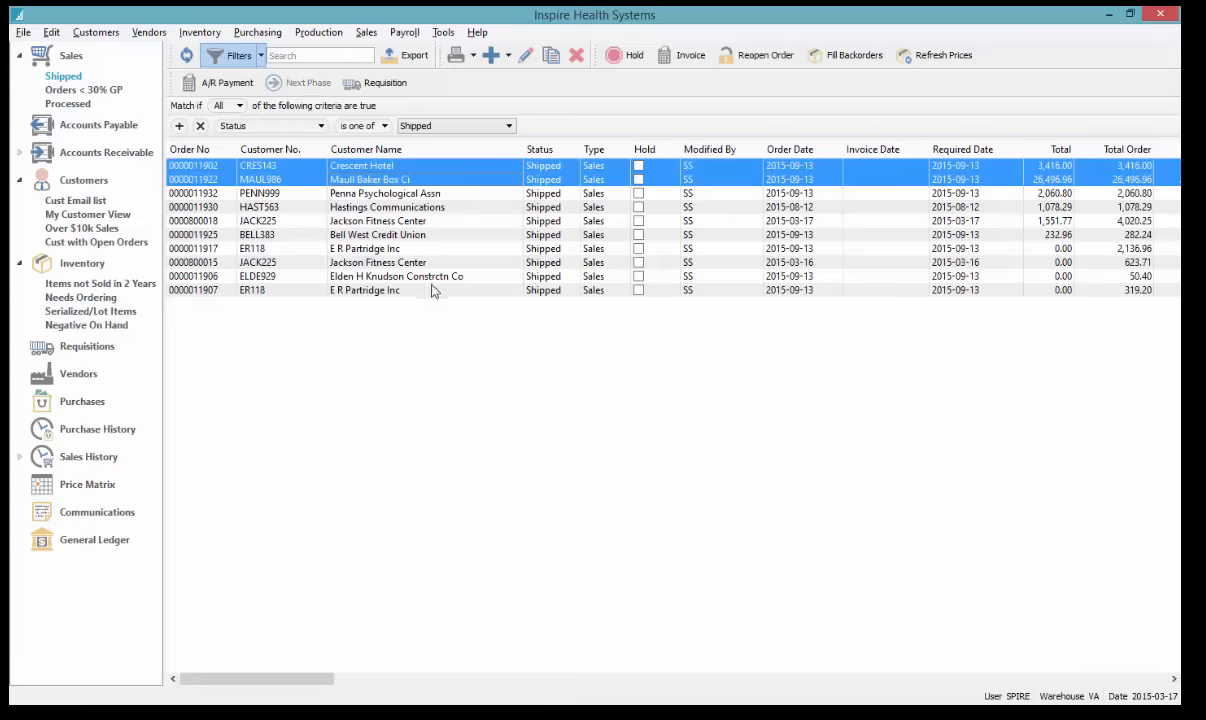
left_click(435, 291, "shift")
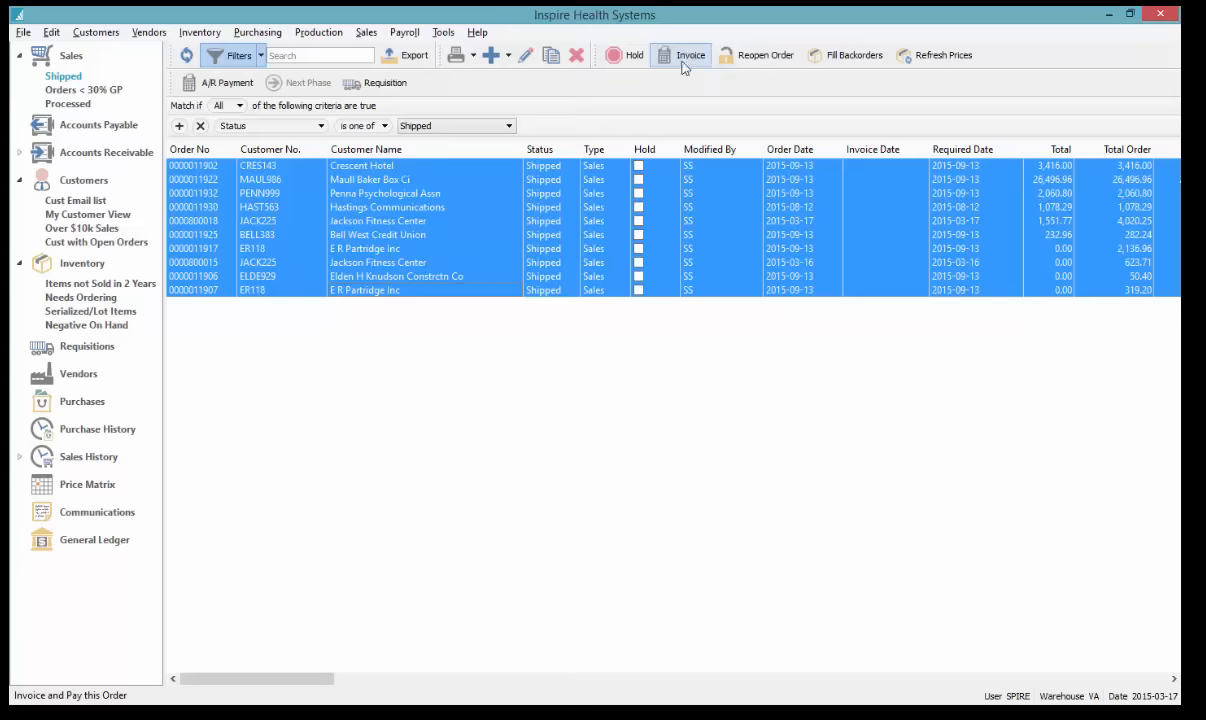
left_click(404, 169)
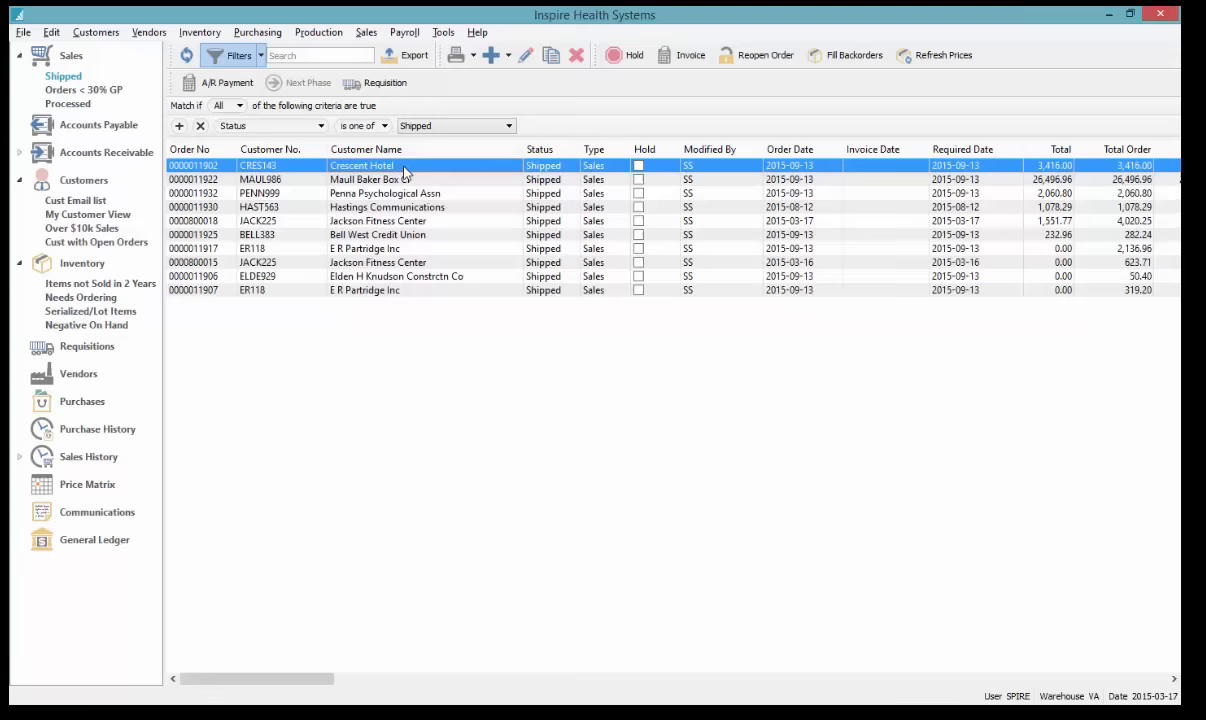
left_click(384, 245)
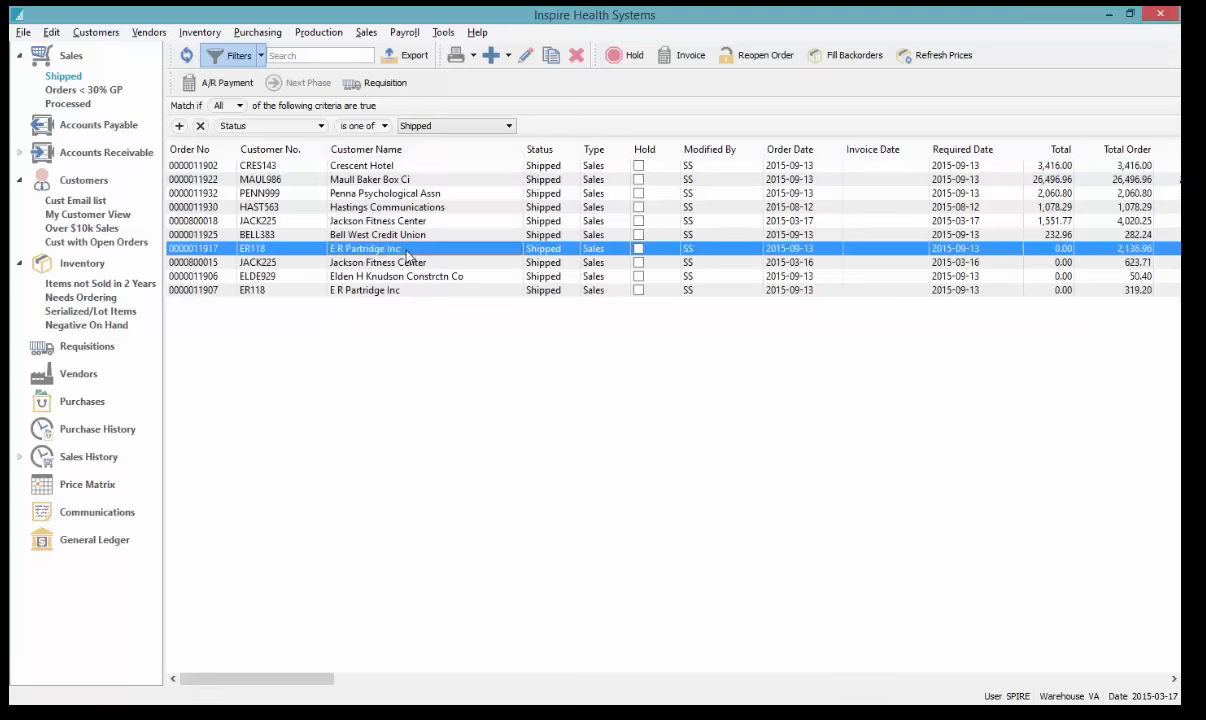
left_click(460, 170)
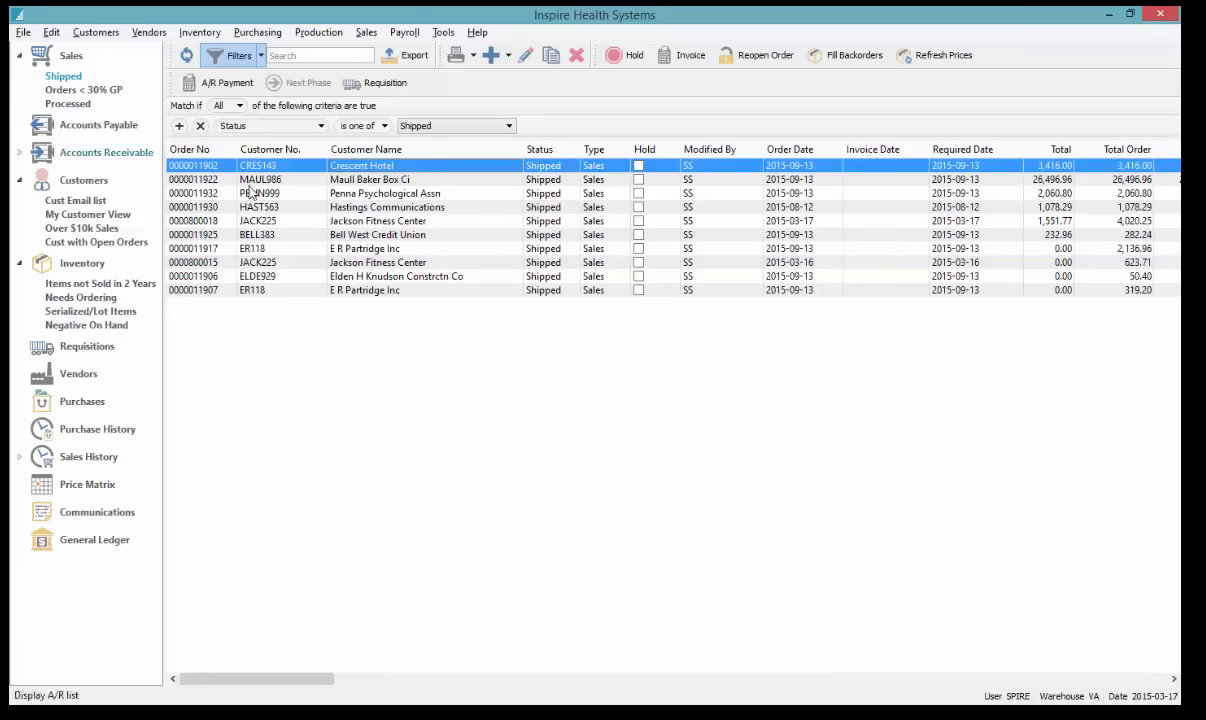
left_click(19, 57)
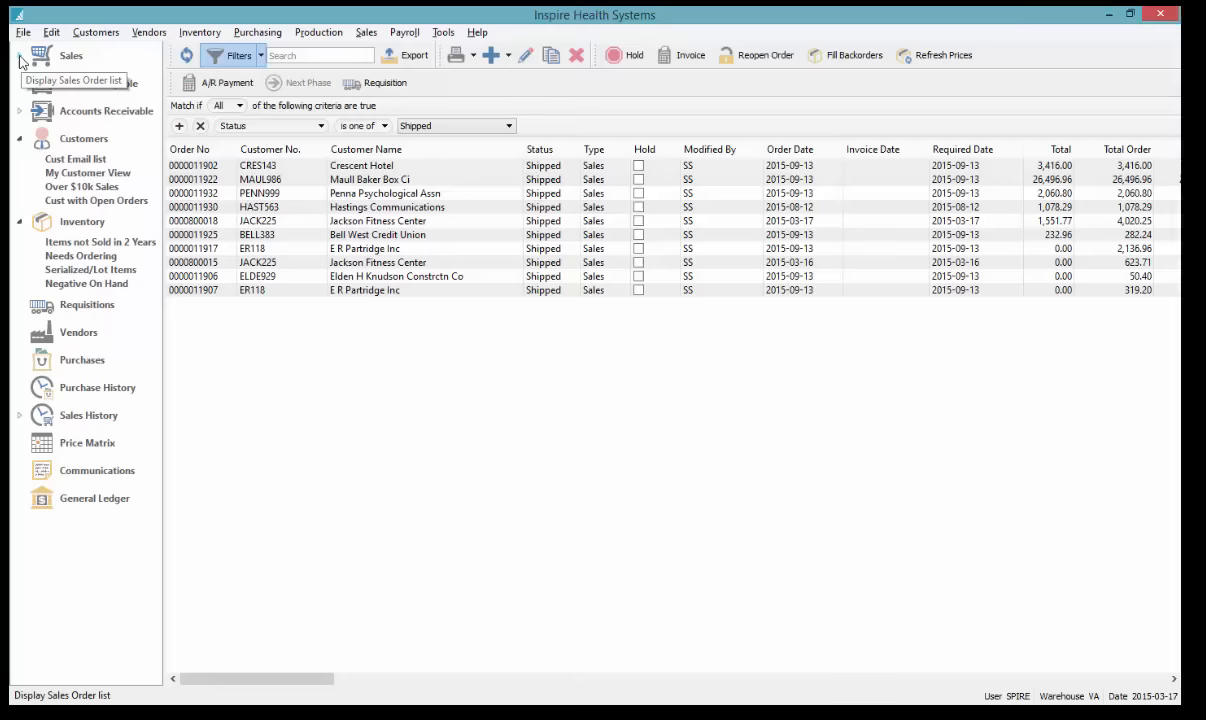
left_click(19, 139)
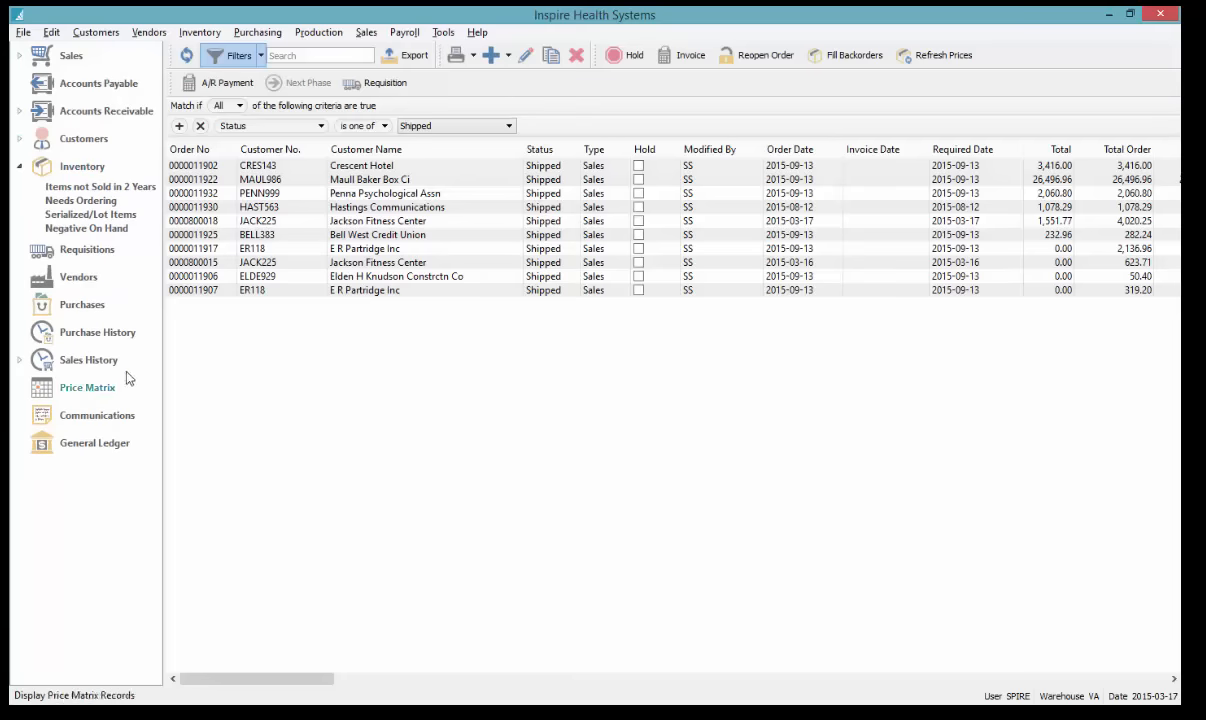
List purchase orders and try sorting them by Sub Total and Received Amount
left_click(82, 306)
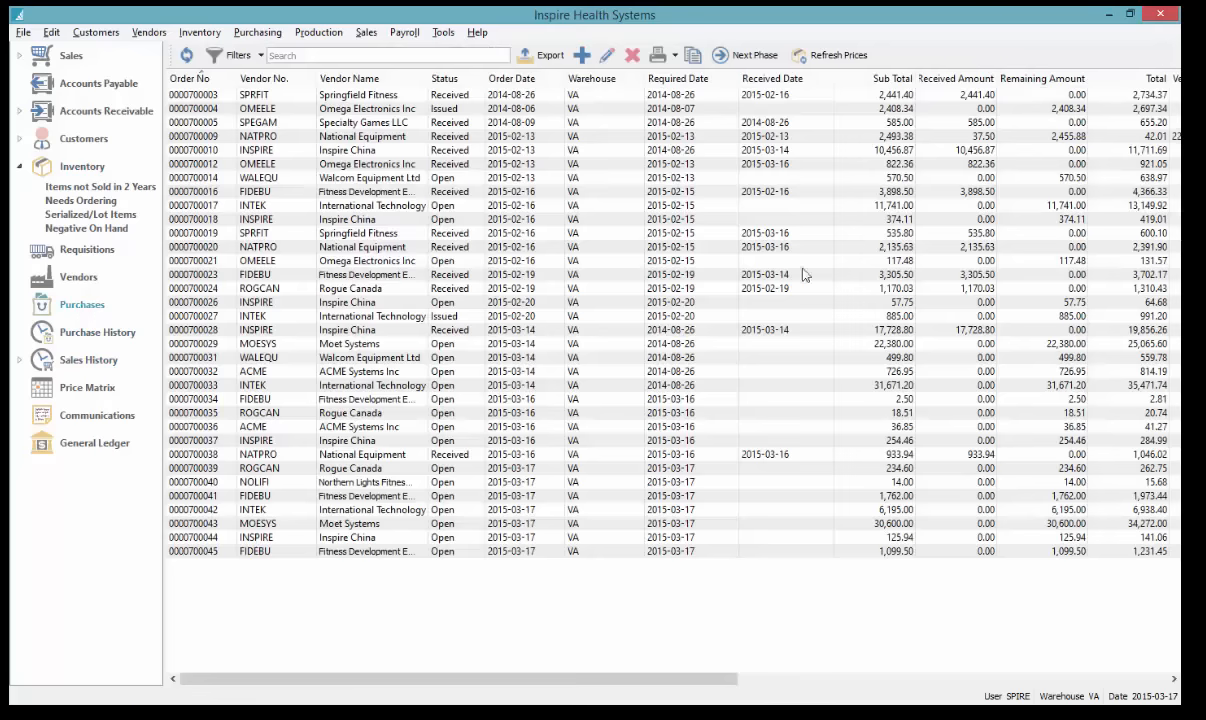
left_click(876, 79)
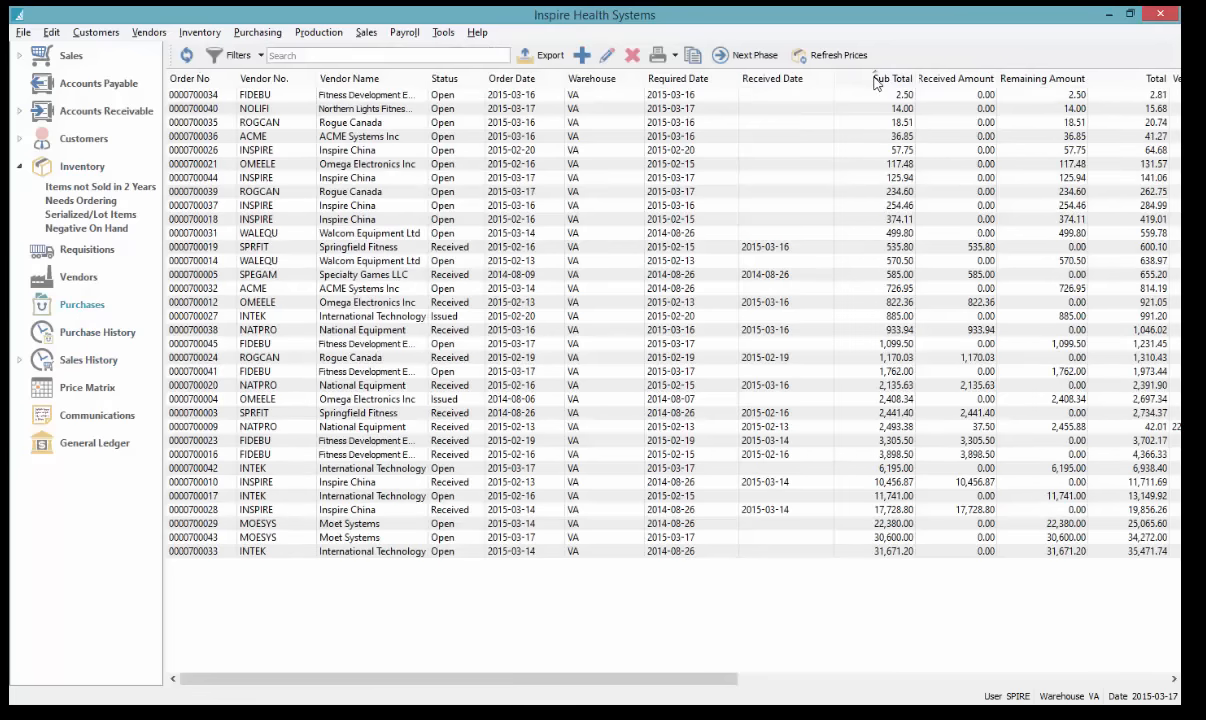
left_click(876, 80)
left_click(921, 79)
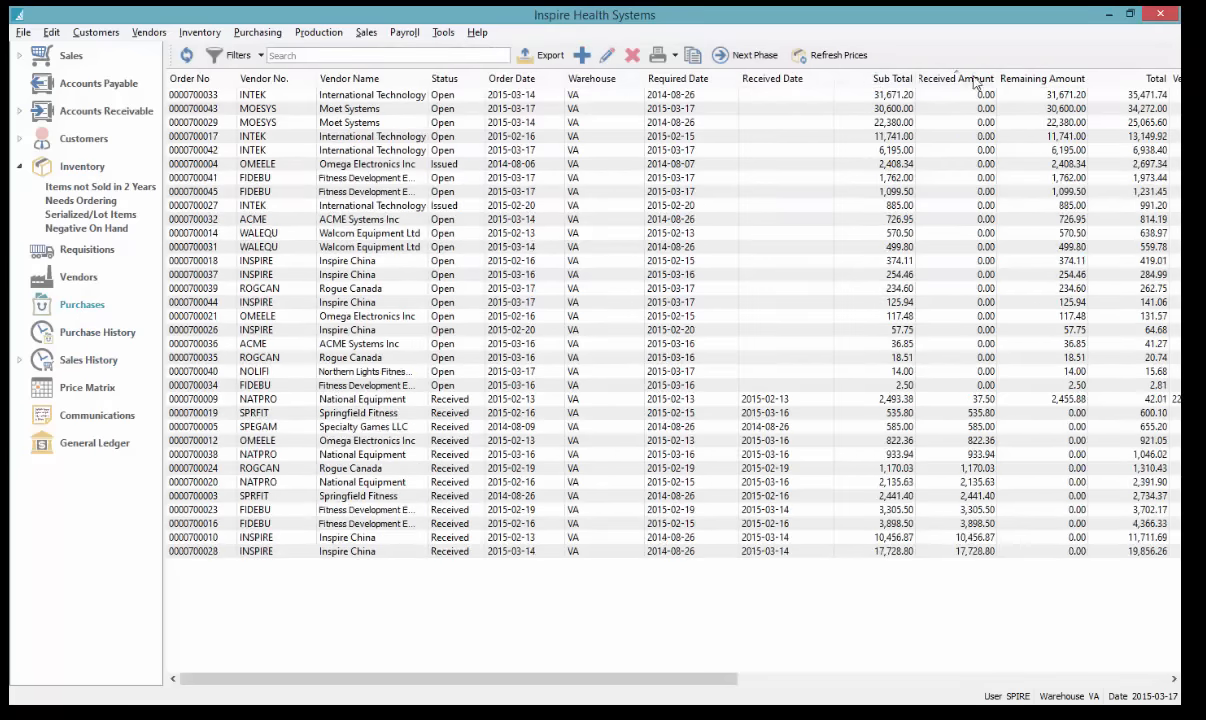
left_click(921, 79)
left_click(983, 80)
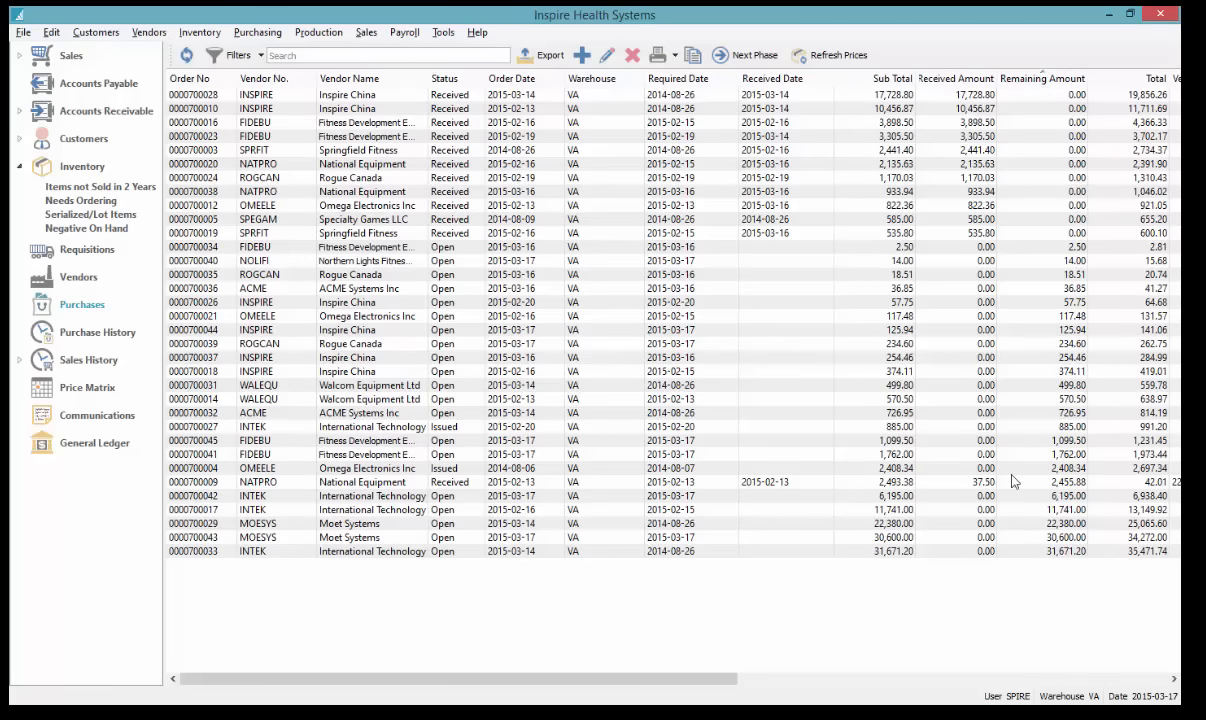
left_click(955, 485)
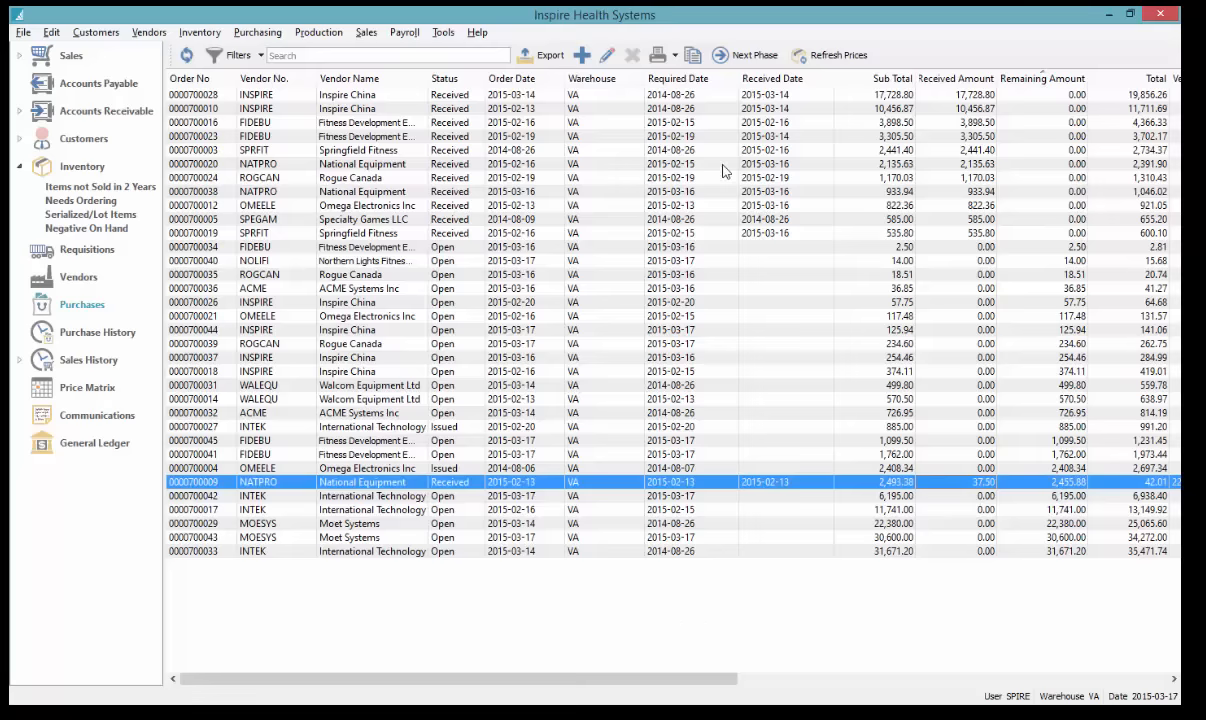
left_click(704, 80)
left_click(704, 80)
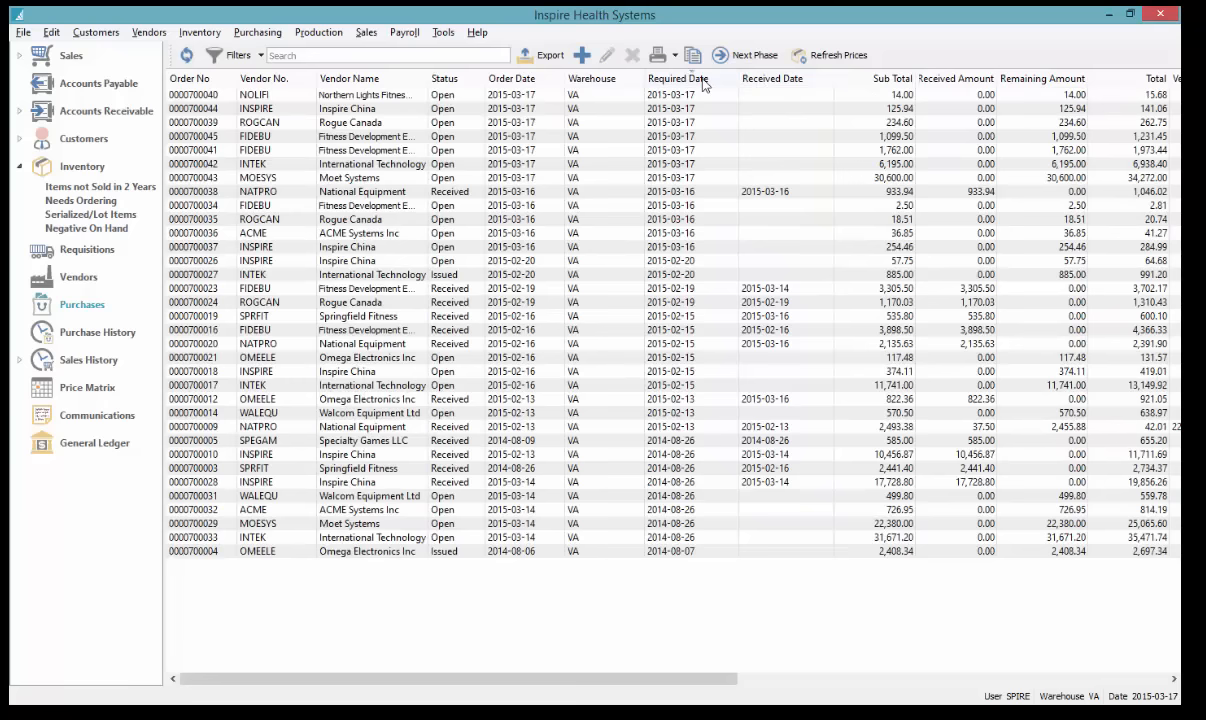
left_click_drag(698, 96, 698, 137)
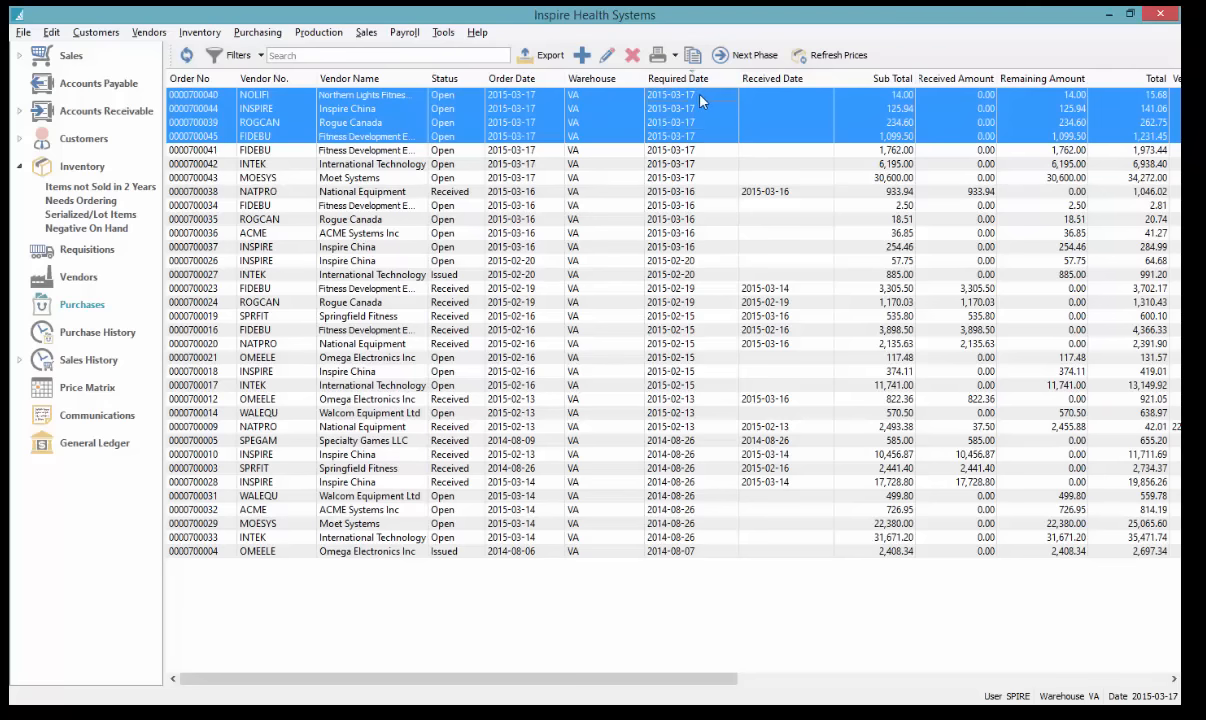
left_click(700, 96)
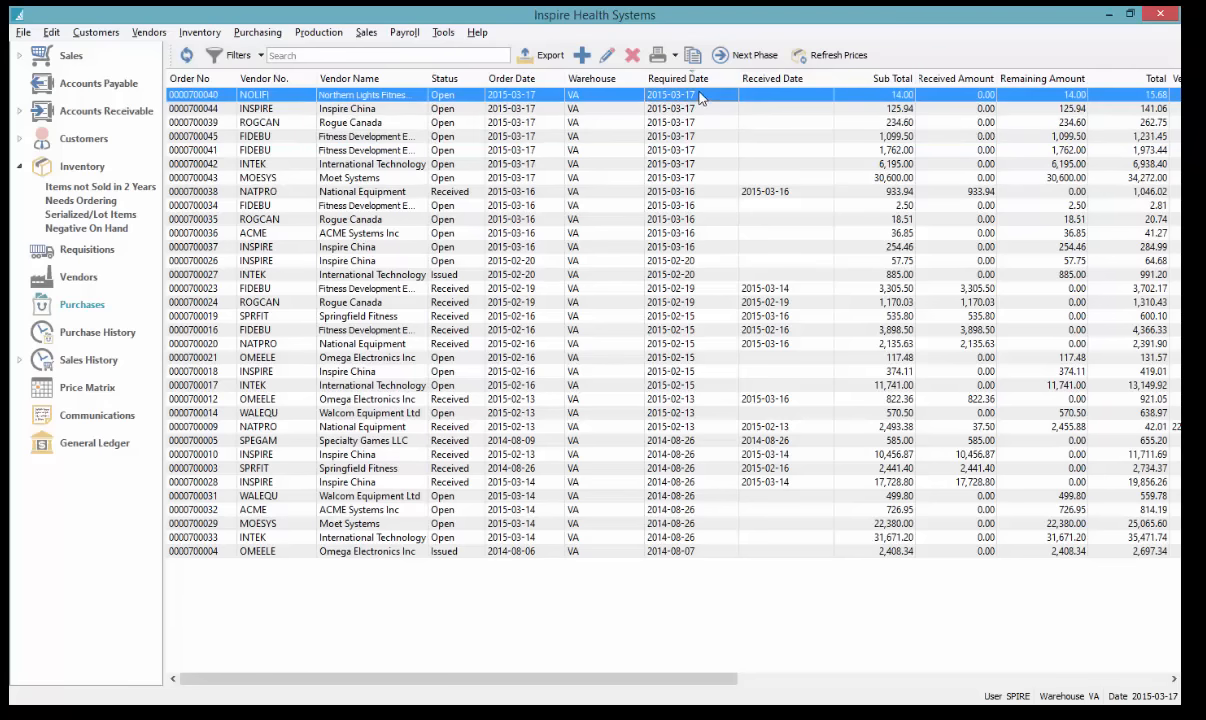
double_click(700, 96)
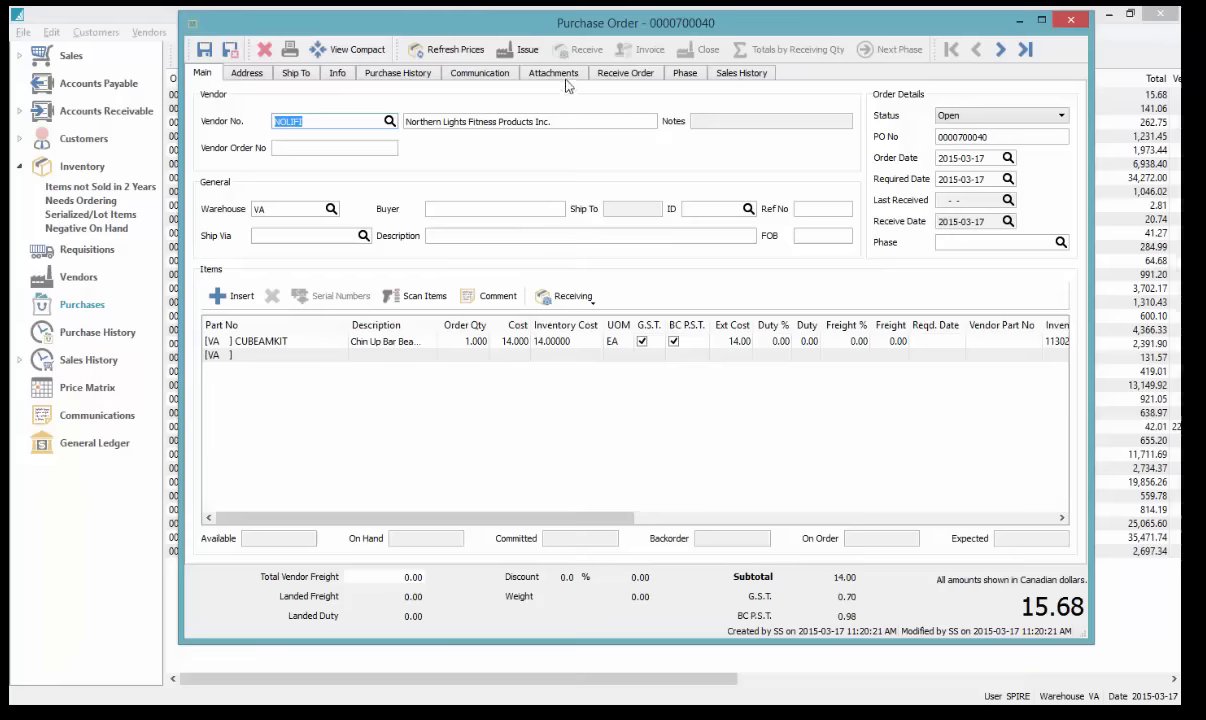
left_click(380, 72)
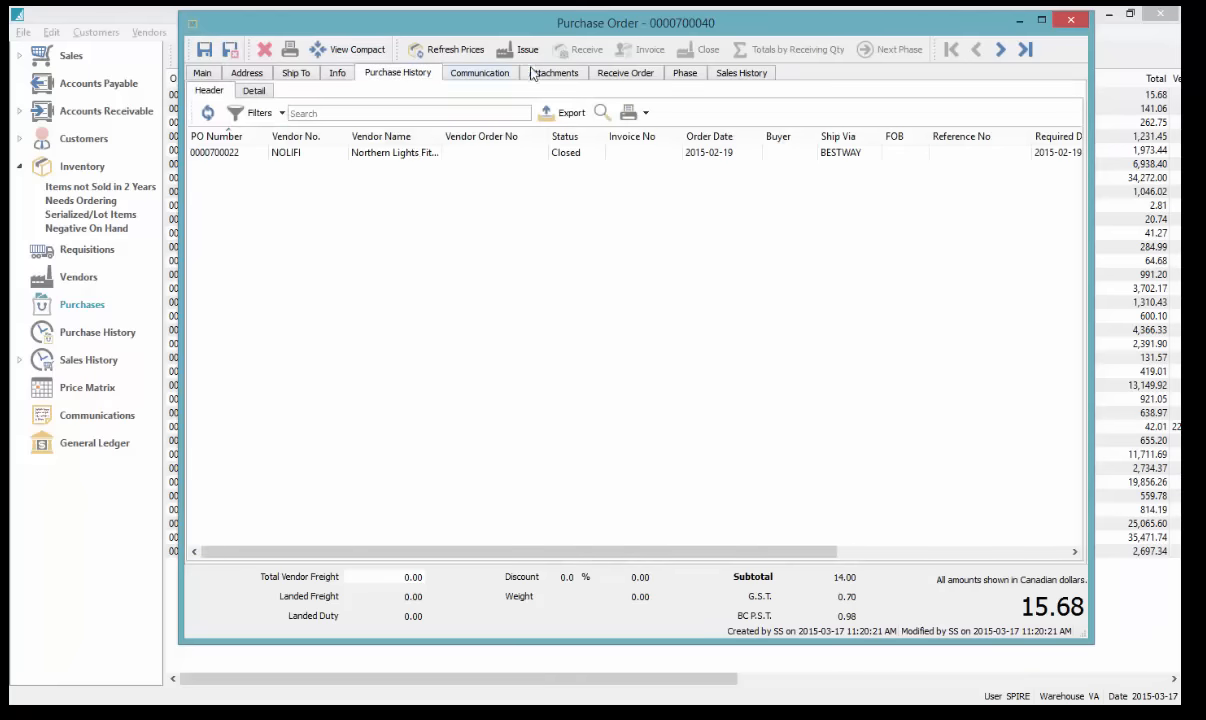
left_click(741, 73)
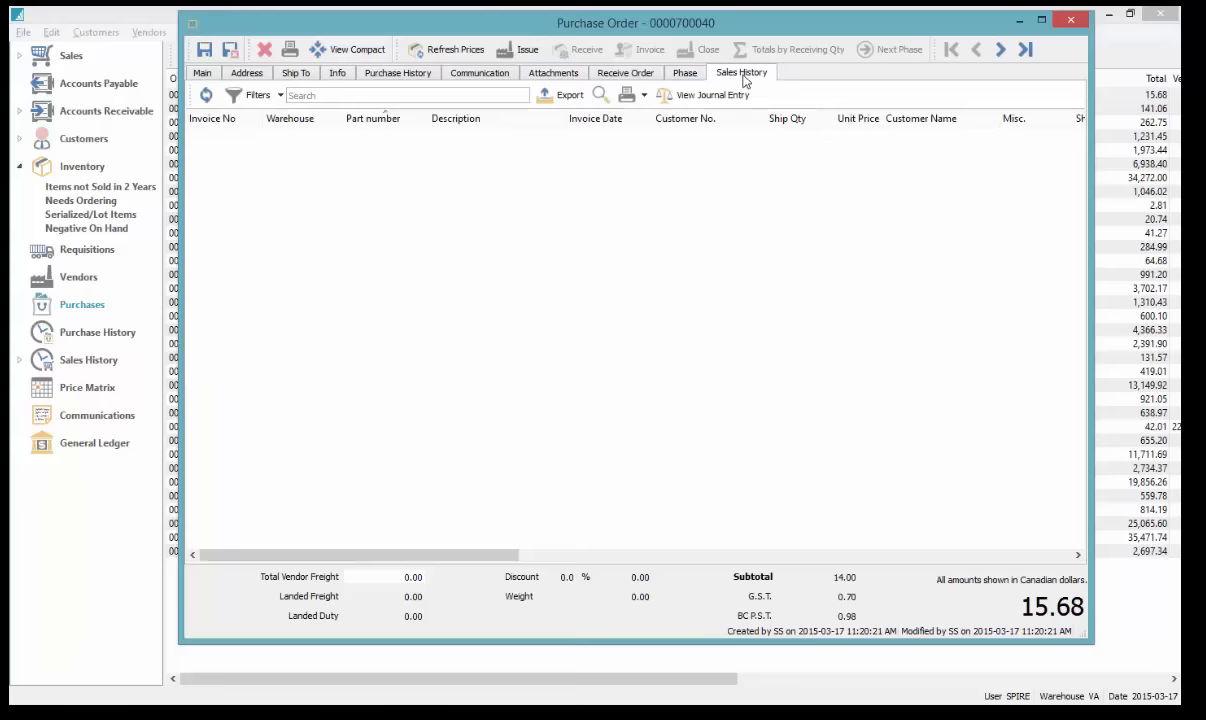
left_click(205, 73)
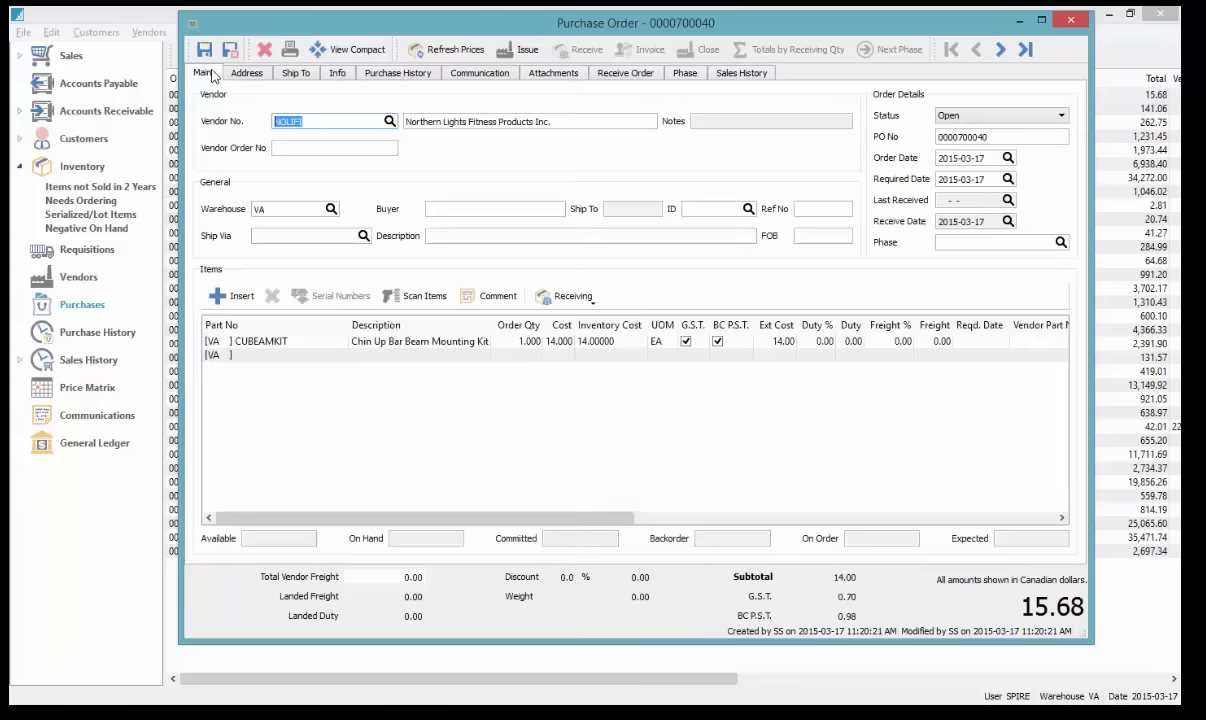
left_click(1071, 21)
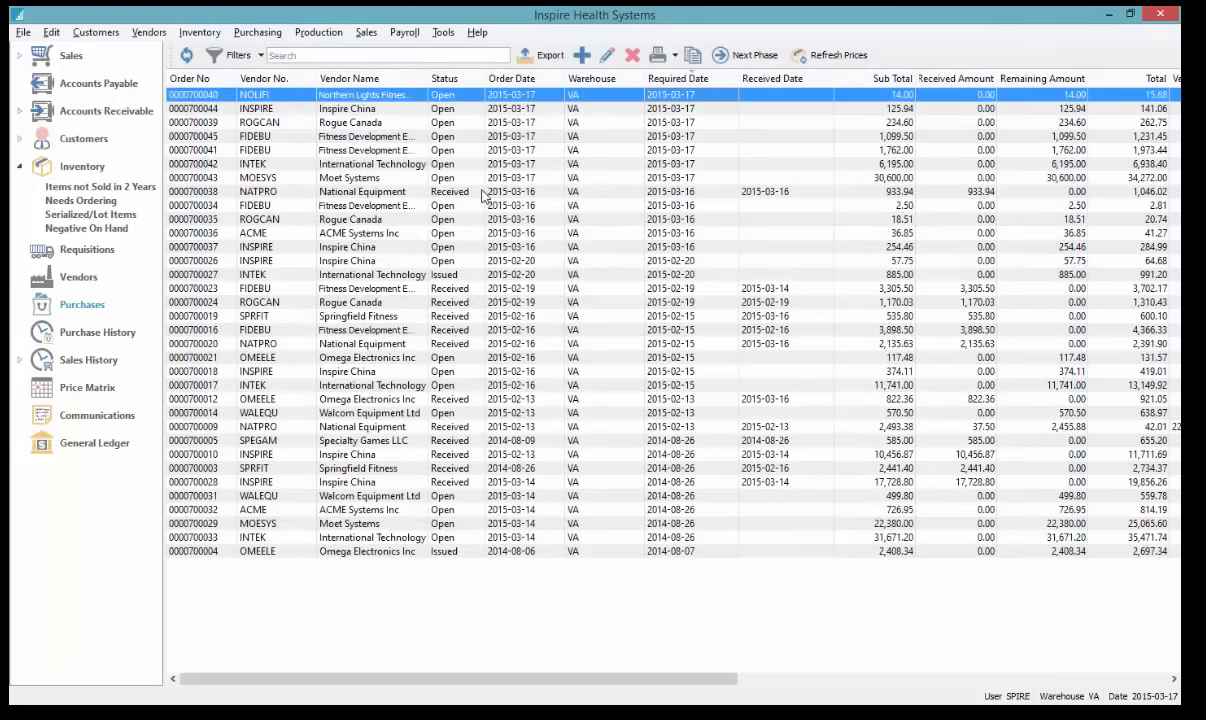
left_click(20, 170)
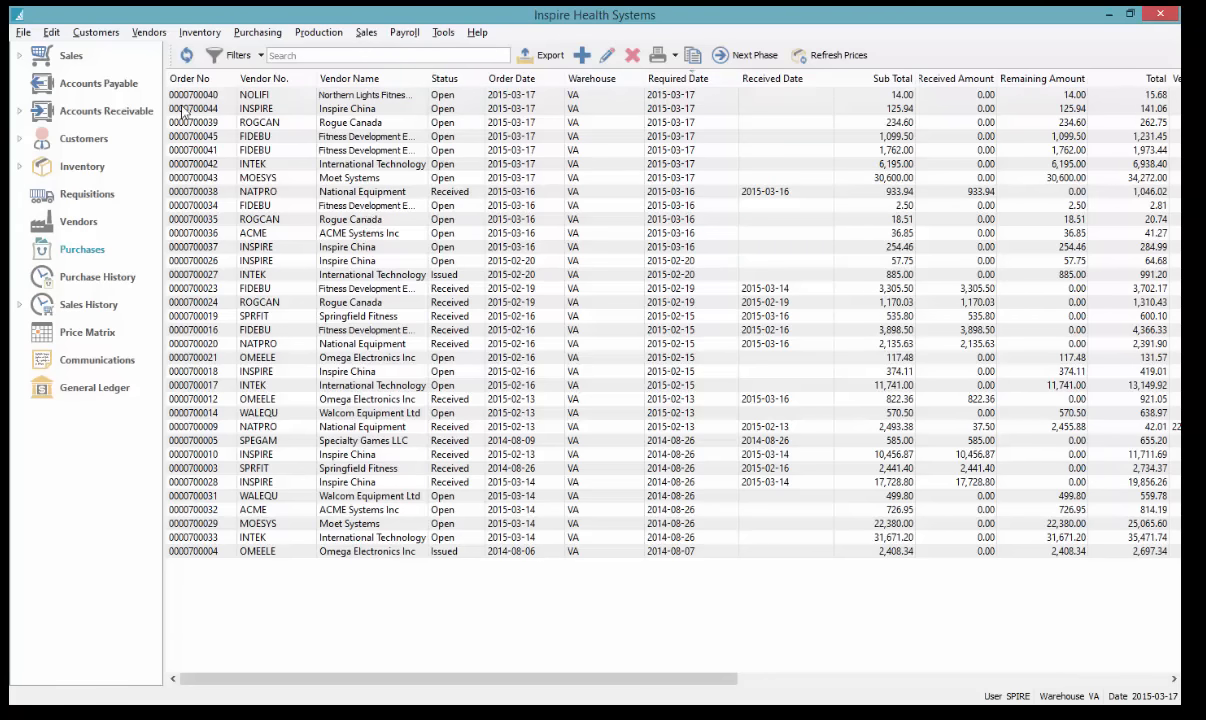
left_click(83, 113)
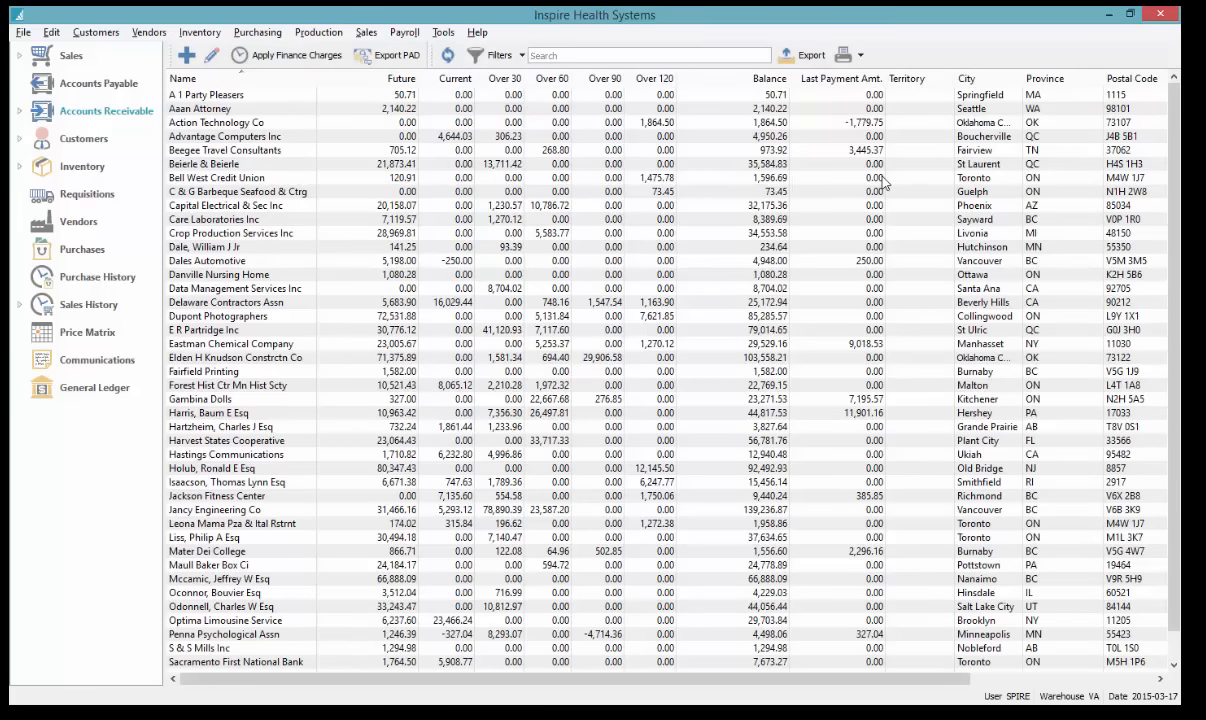
Select a few customers and toggle the customer-name sort order
left_click(704, 128)
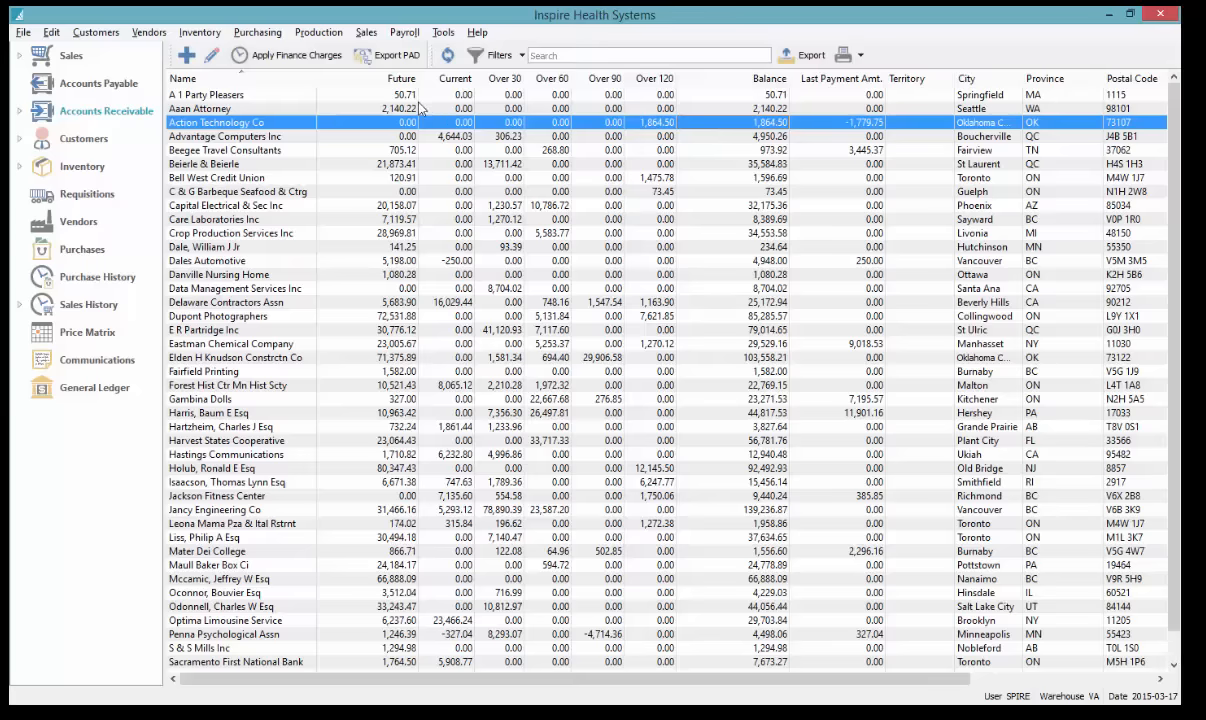
left_click(240, 79)
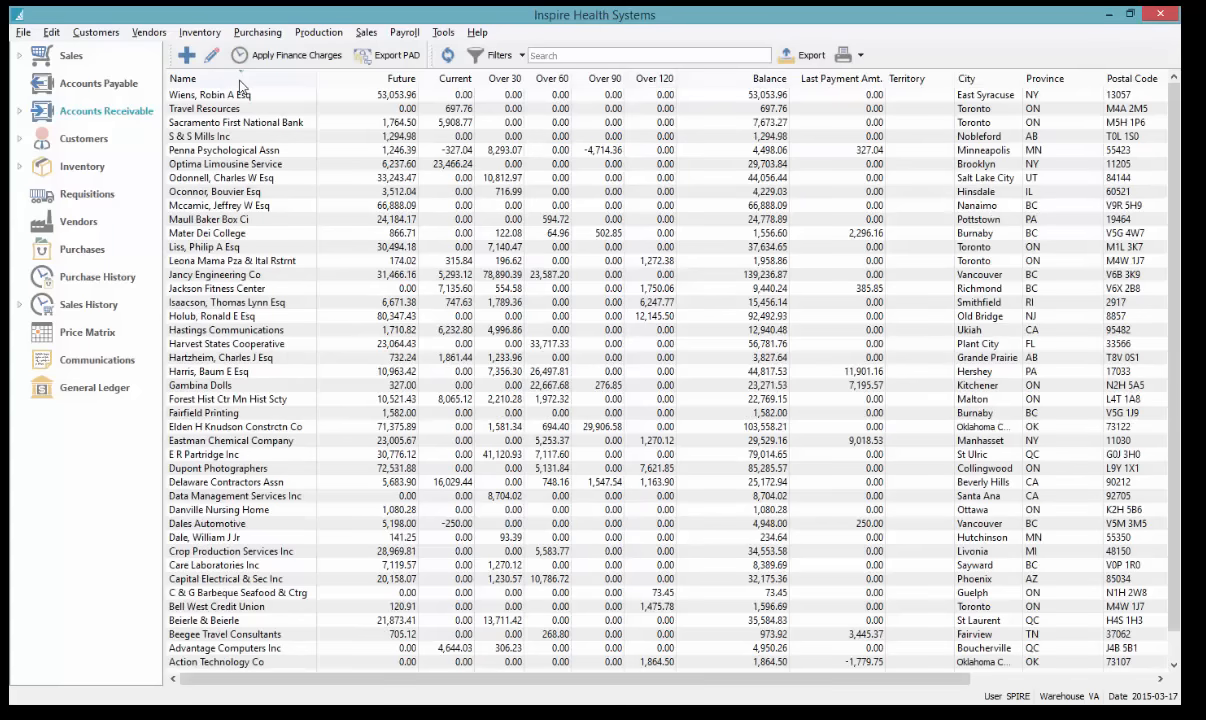
left_click(240, 79)
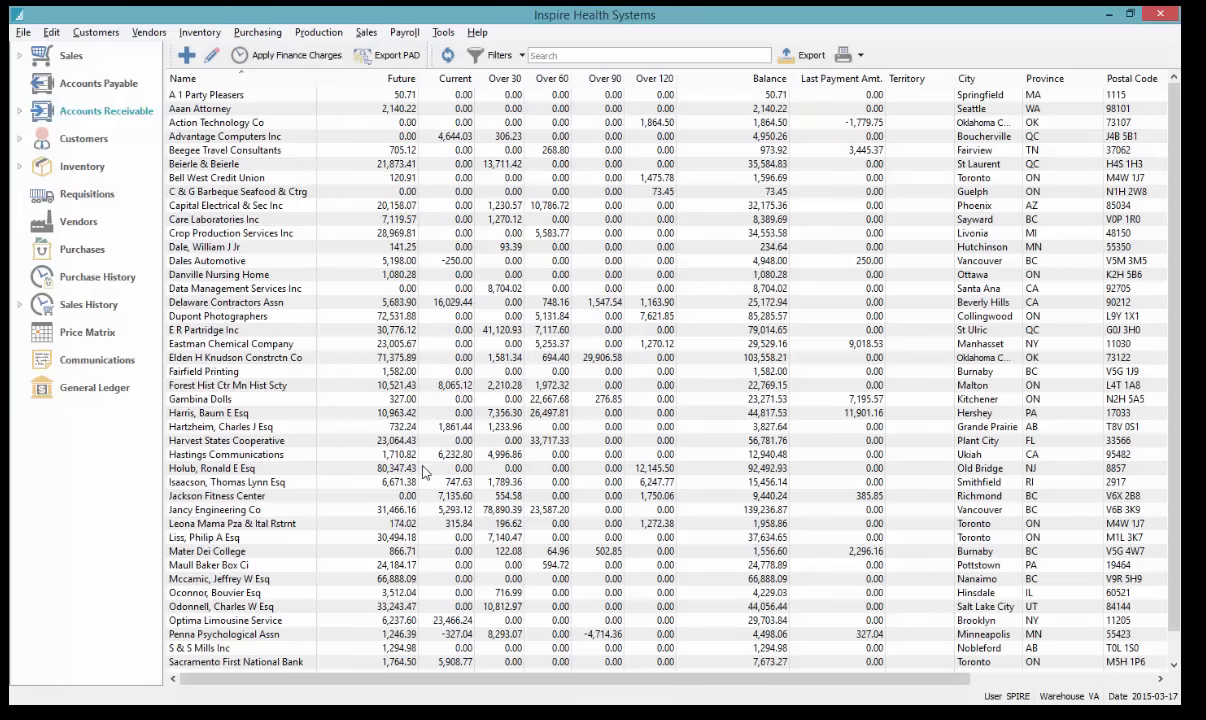
left_click(399, 207)
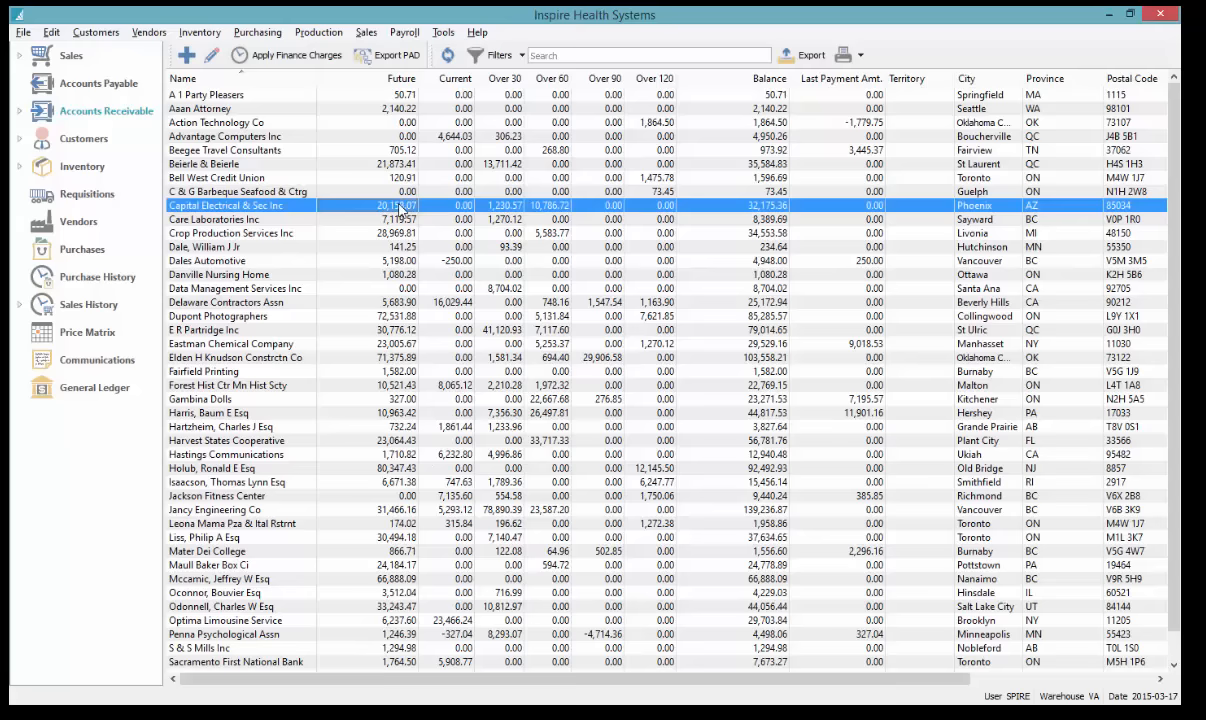
left_click(448, 137)
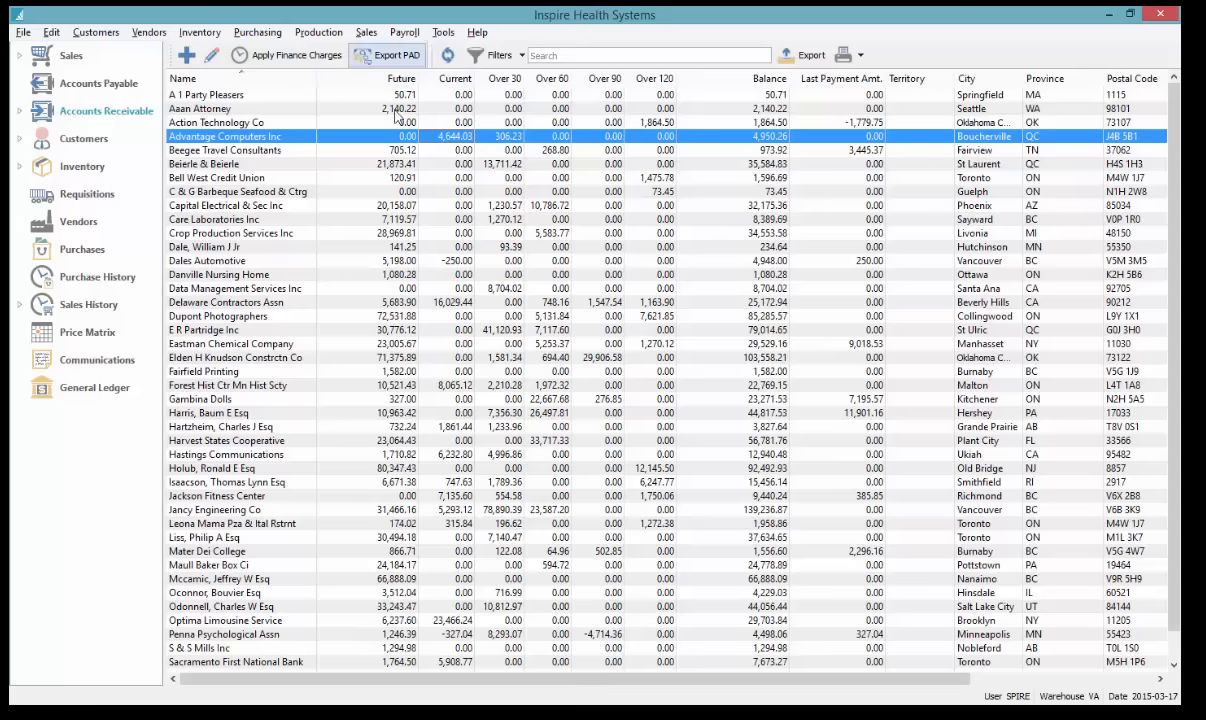
left_click(393, 206)
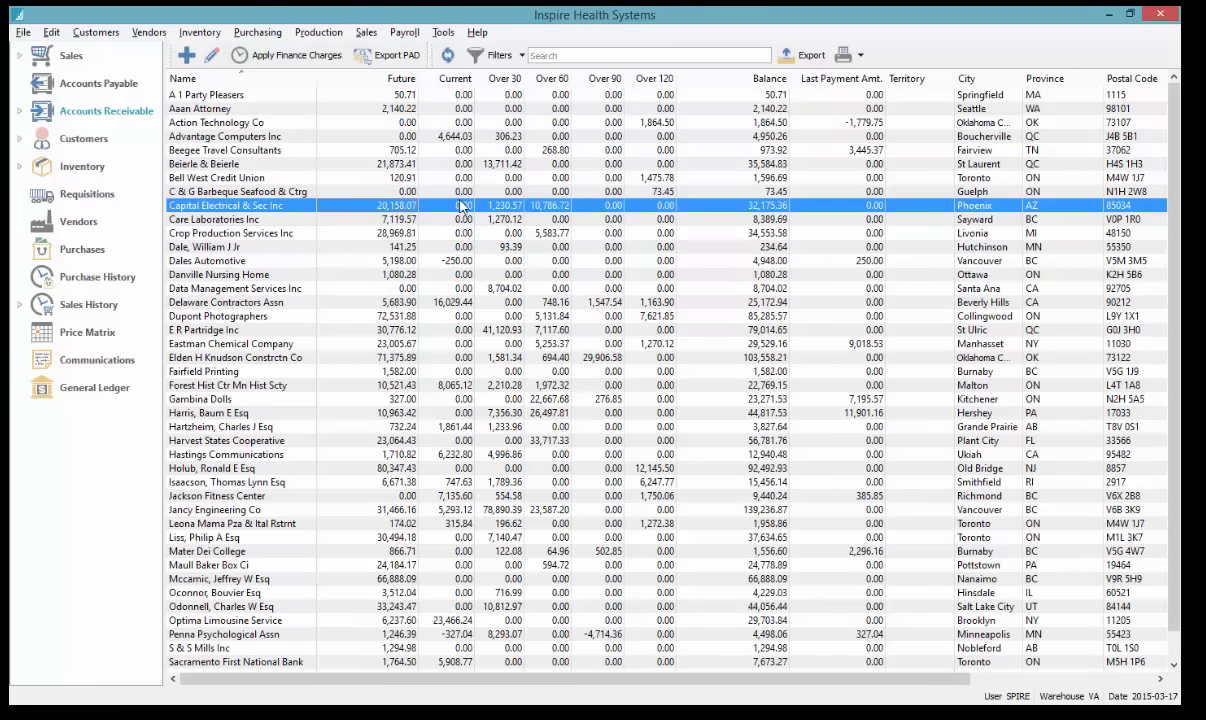
Sort by Over 120 balance, largest first, and select every customer with an Over 120 balance
left_click(666, 79)
left_click(666, 79)
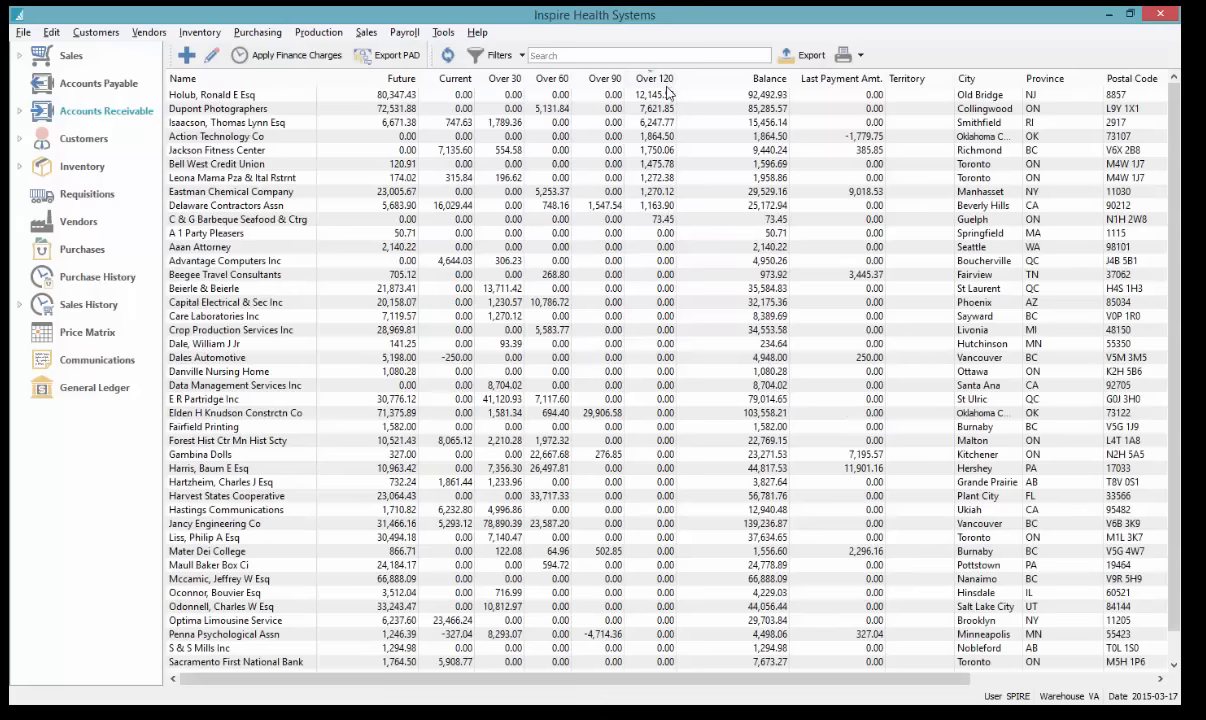
left_click_drag(662, 96, 661, 225)
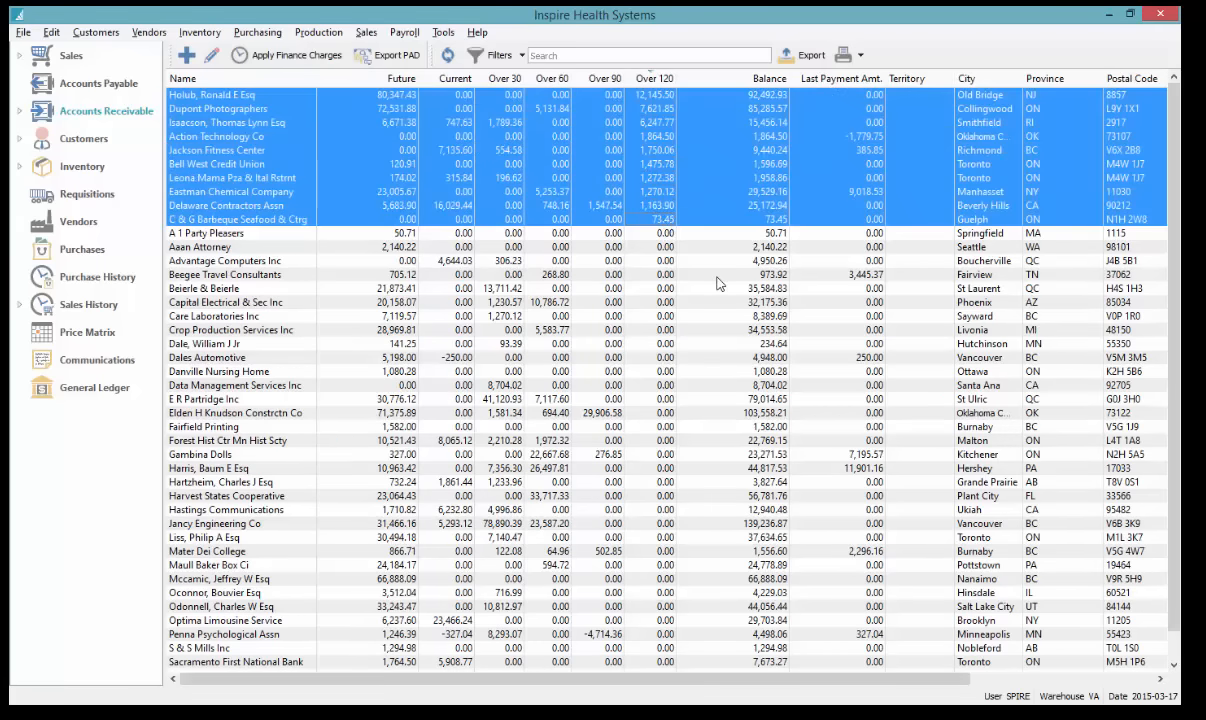
Switch to the Over 120 view, select all ten overdue customers, and start printing their statements
left_click(20, 111)
left_click(50, 131)
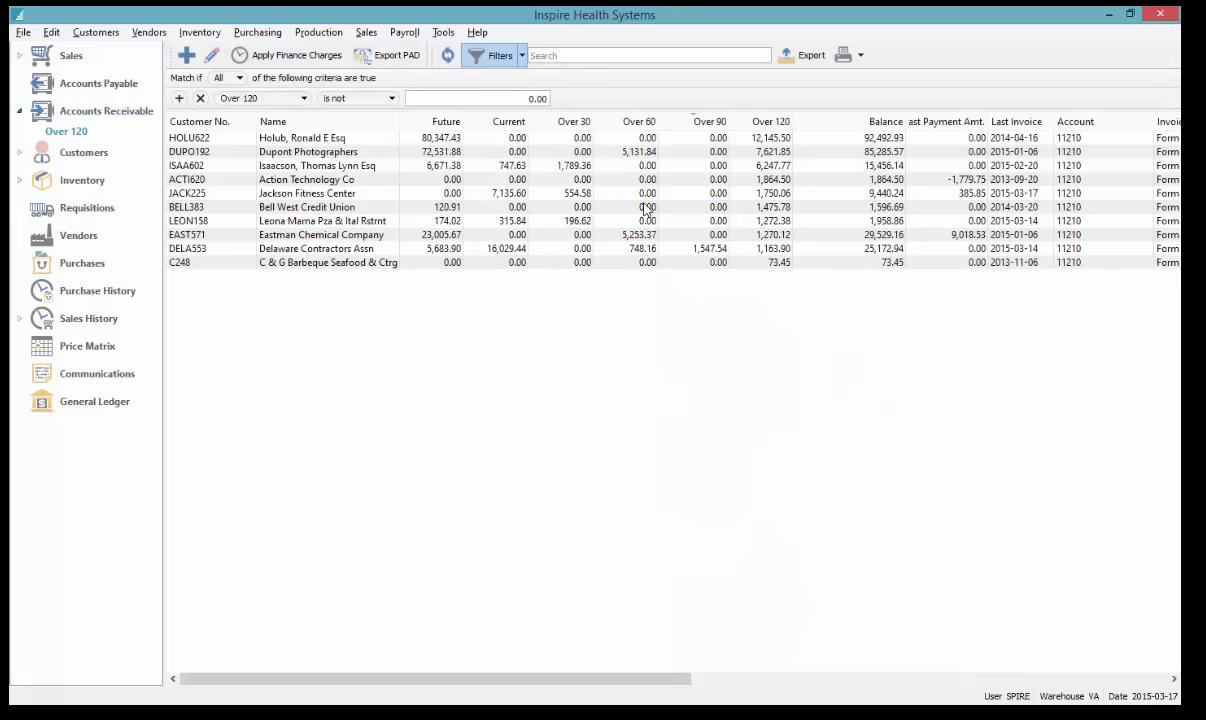
left_click_drag(745, 138, 754, 262)
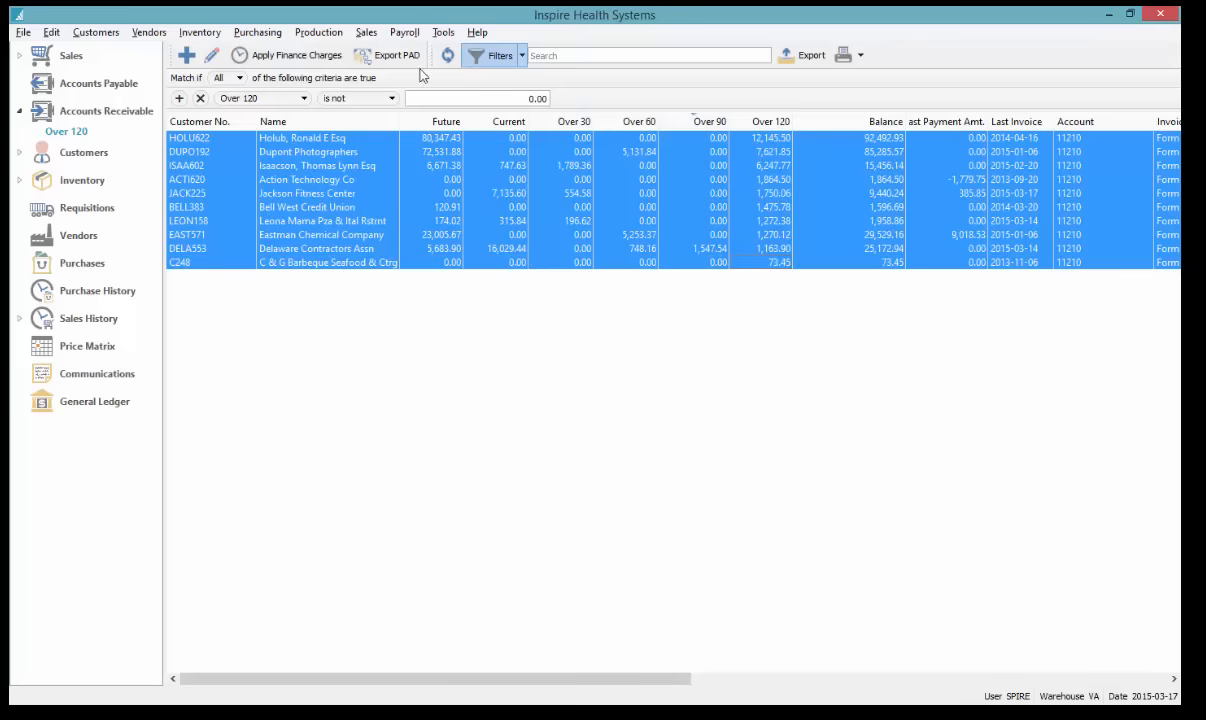
left_click(843, 56)
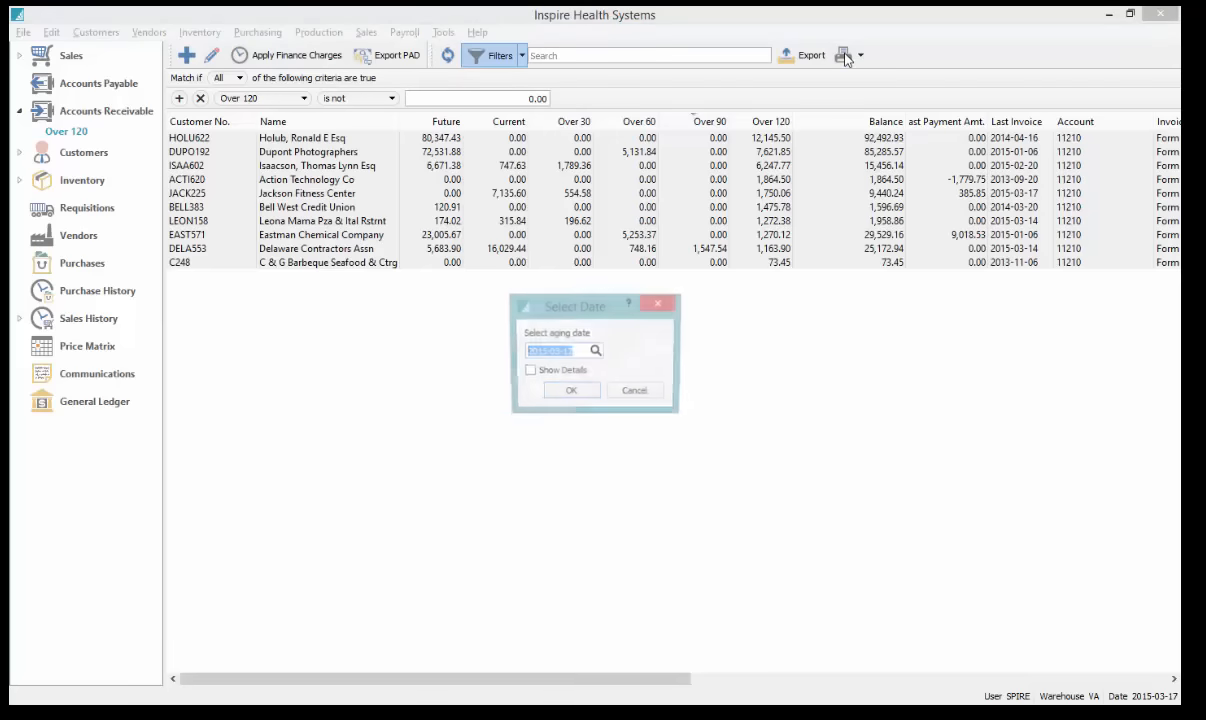
Accept aging date 2015-03-17 and email Account Statements - Selected to the Accounting contact
left_click(570, 393)
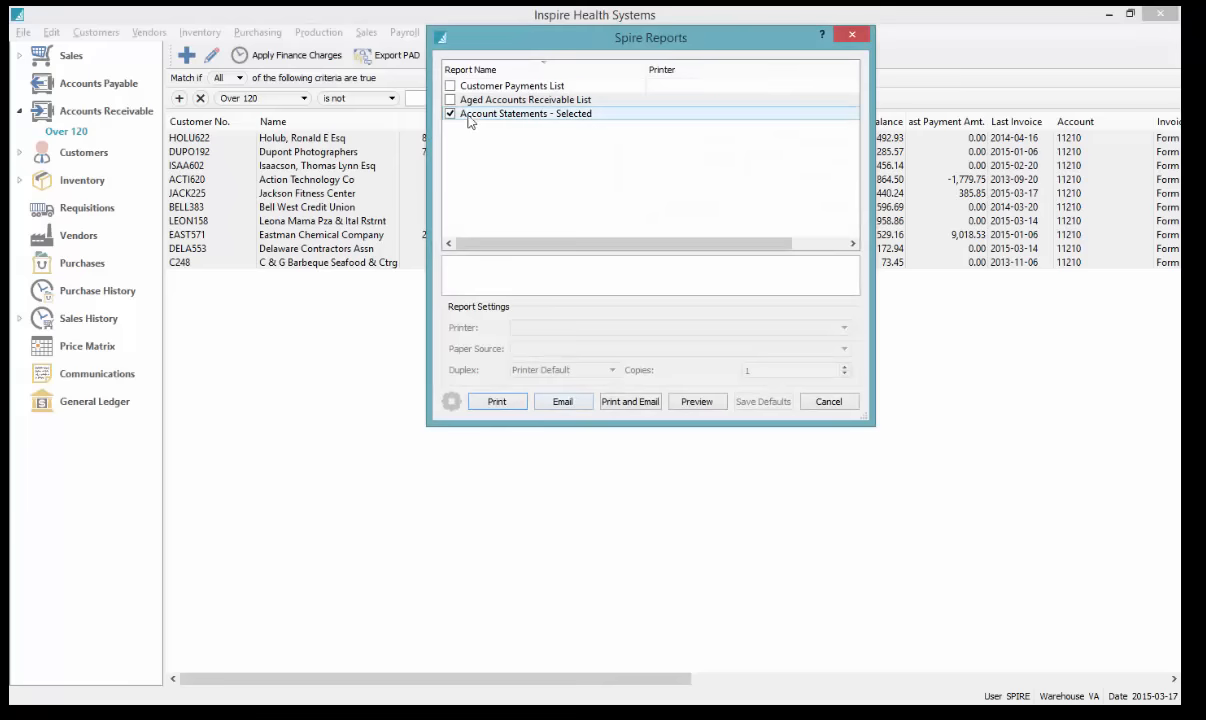
left_click(476, 112)
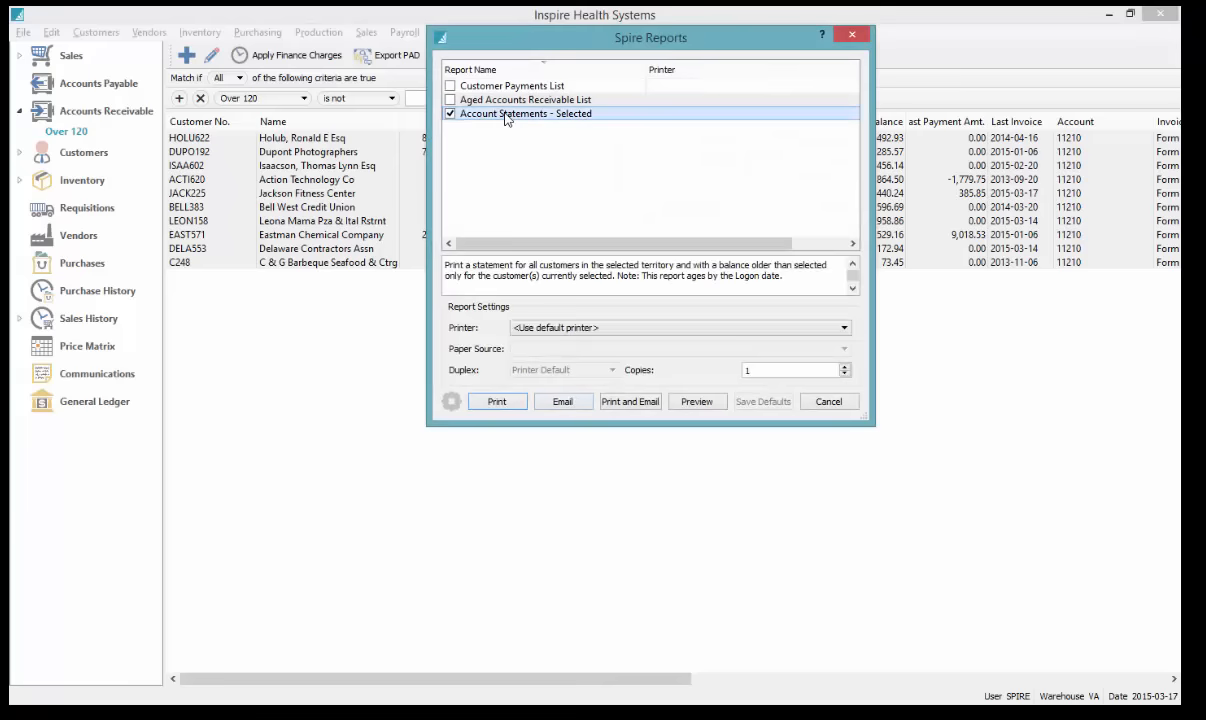
left_click(565, 403)
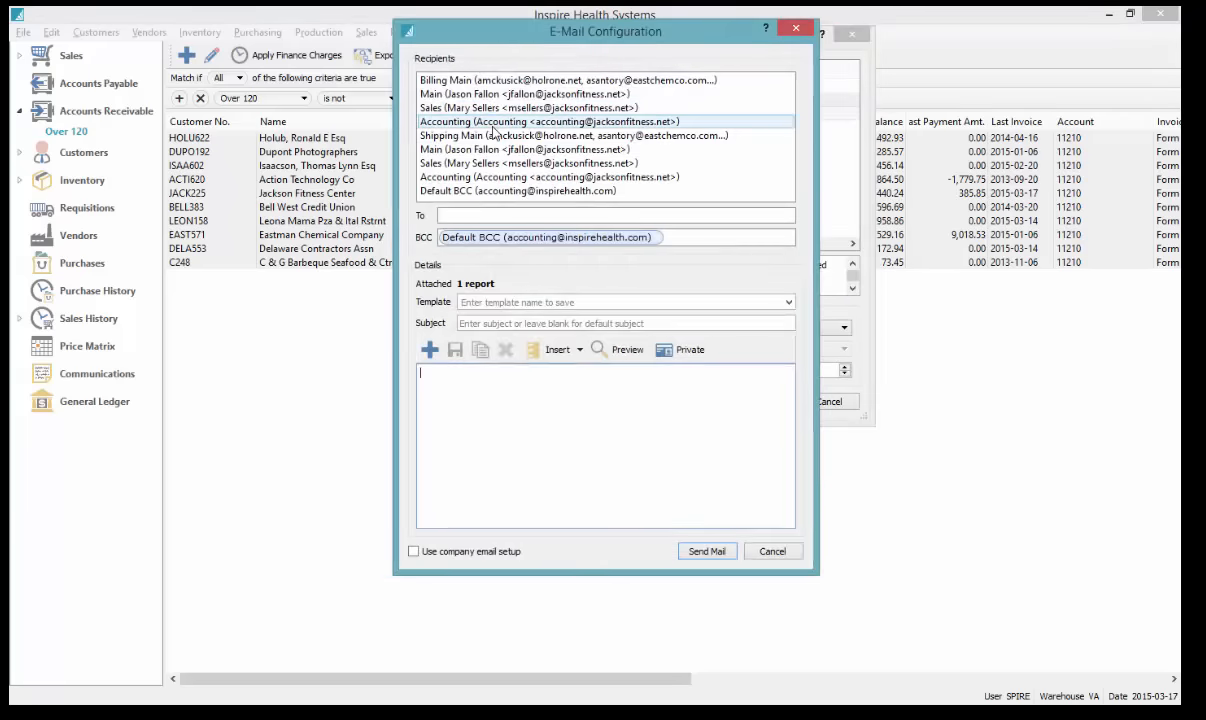
double_click(492, 124)
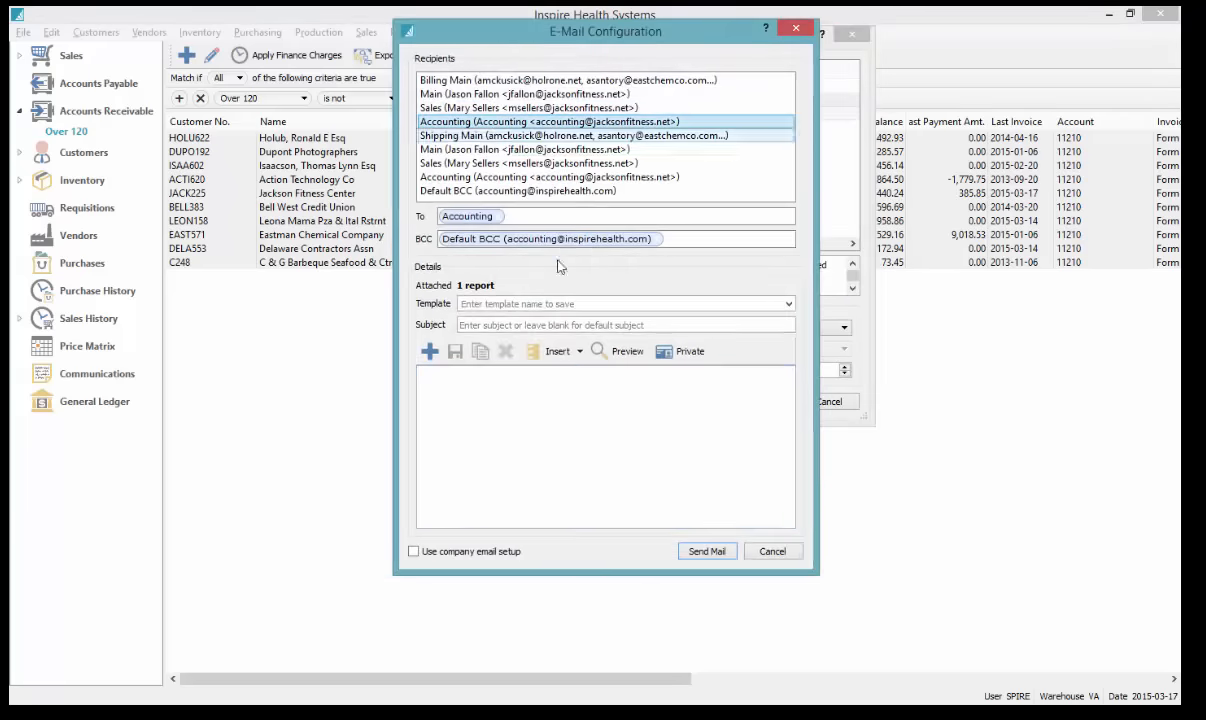
Apply the Statement - Strong Warning template, enable company email setup, and finish the email
left_click(788, 304)
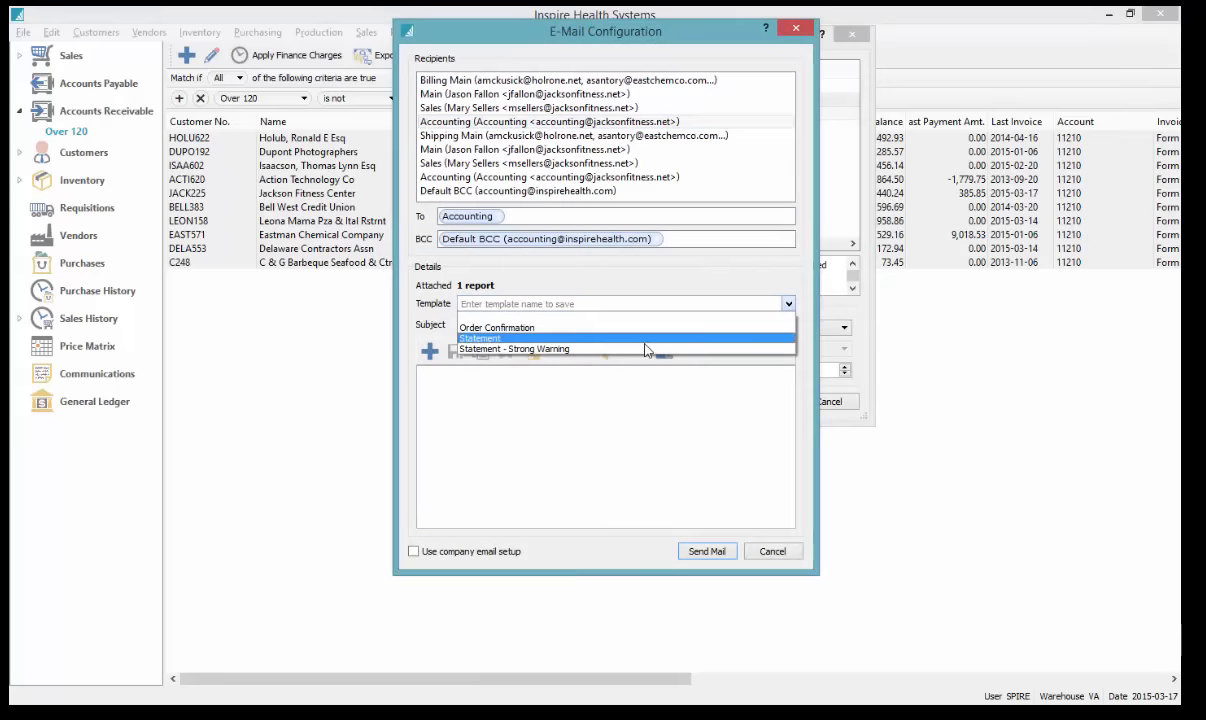
left_click(496, 350)
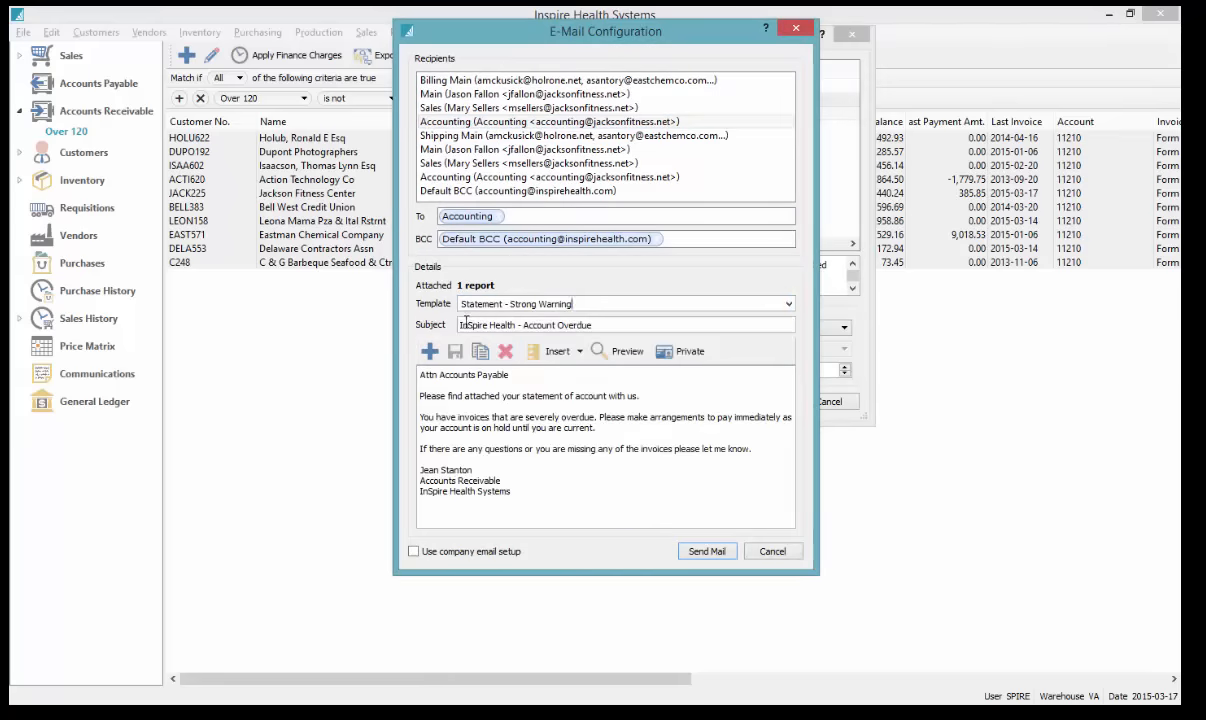
triple_click(610, 327)
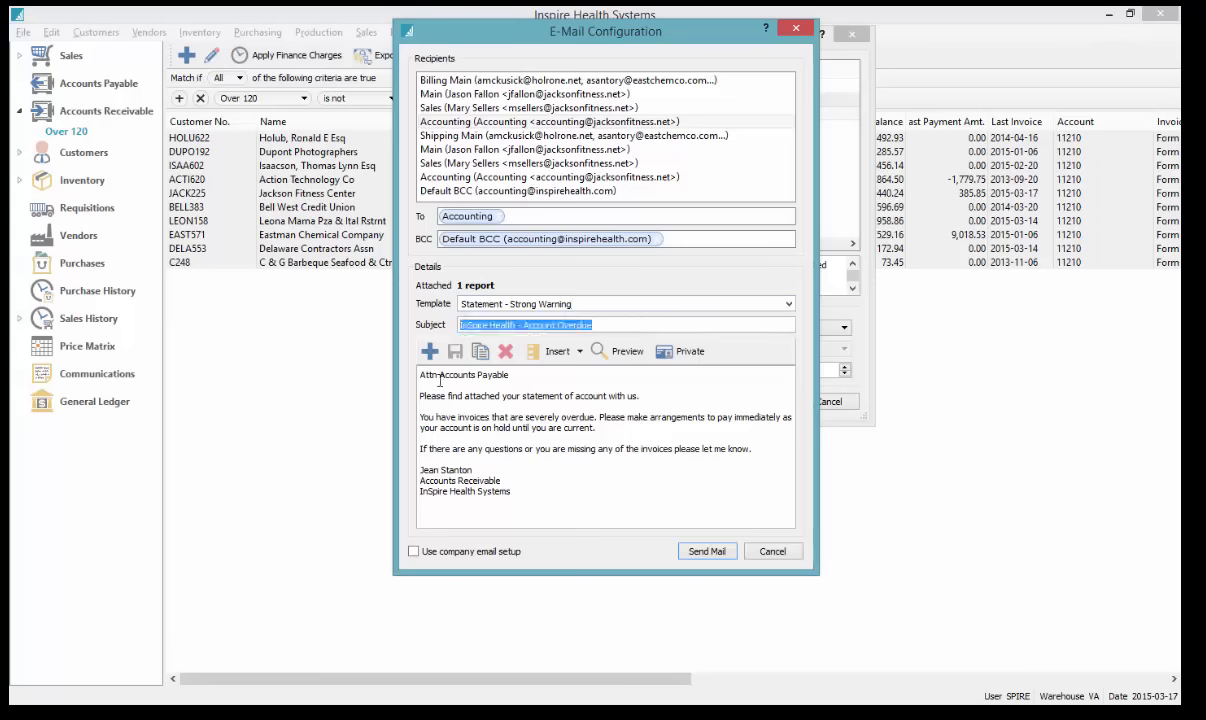
left_click(519, 458)
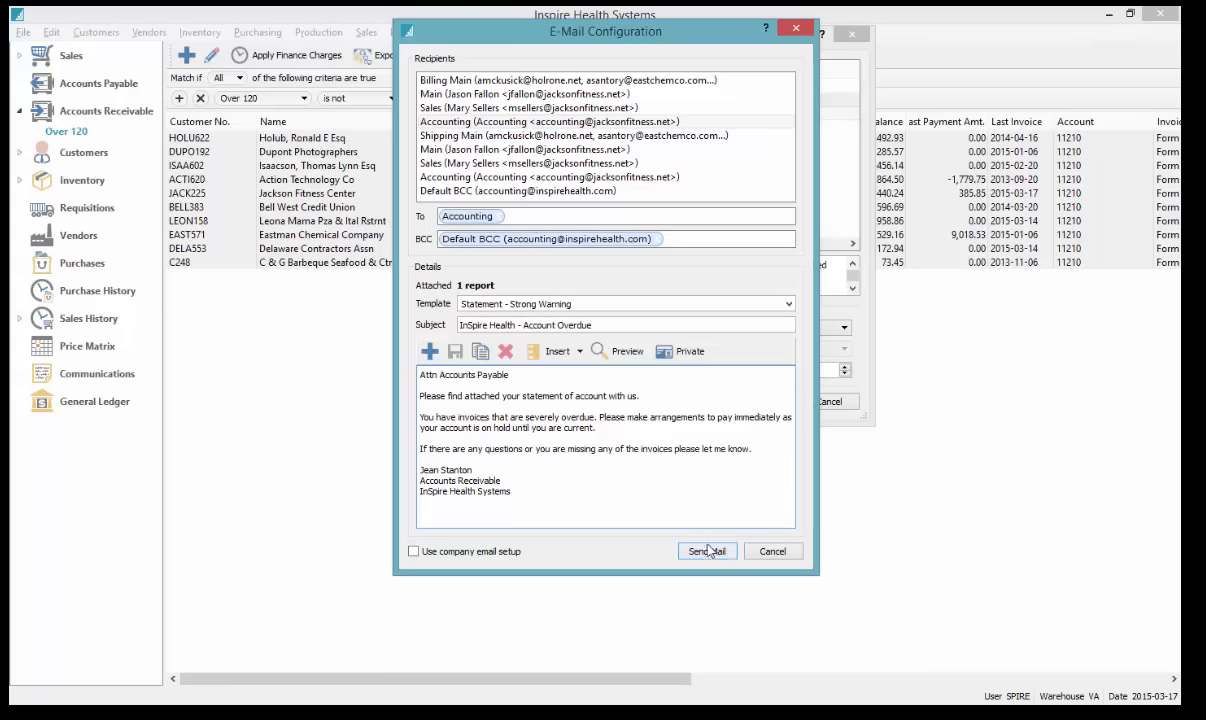
left_click(436, 555)
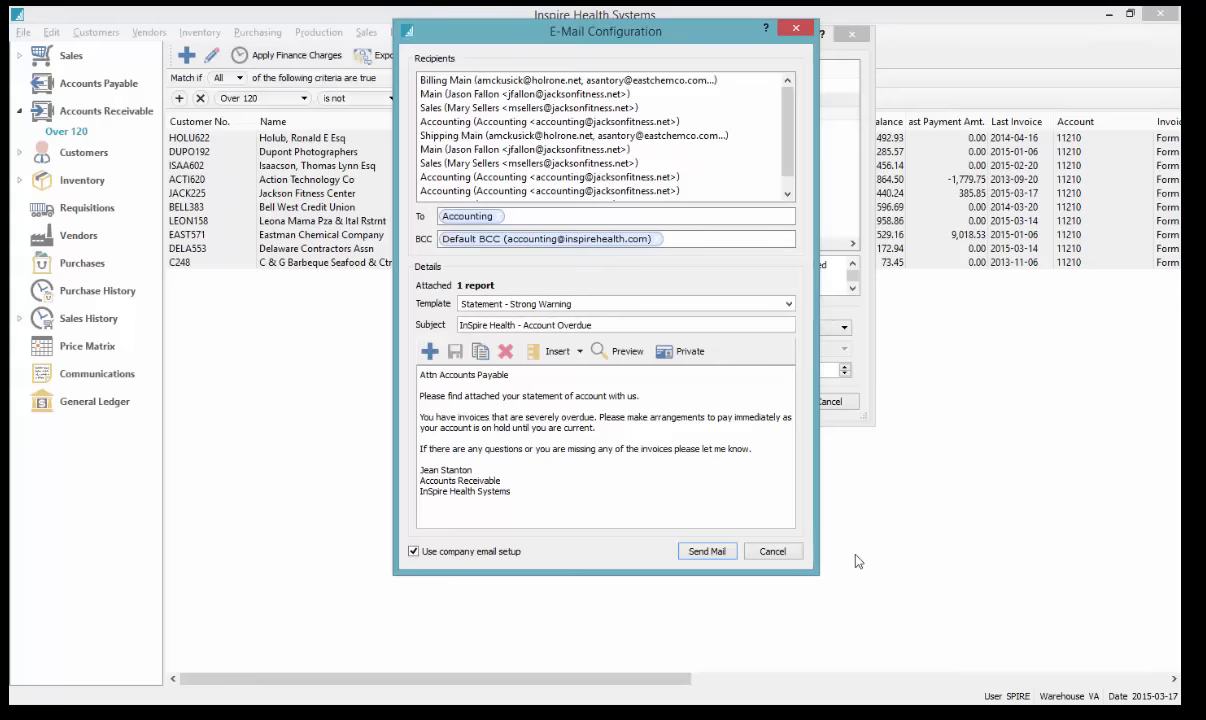
left_click(773, 552)
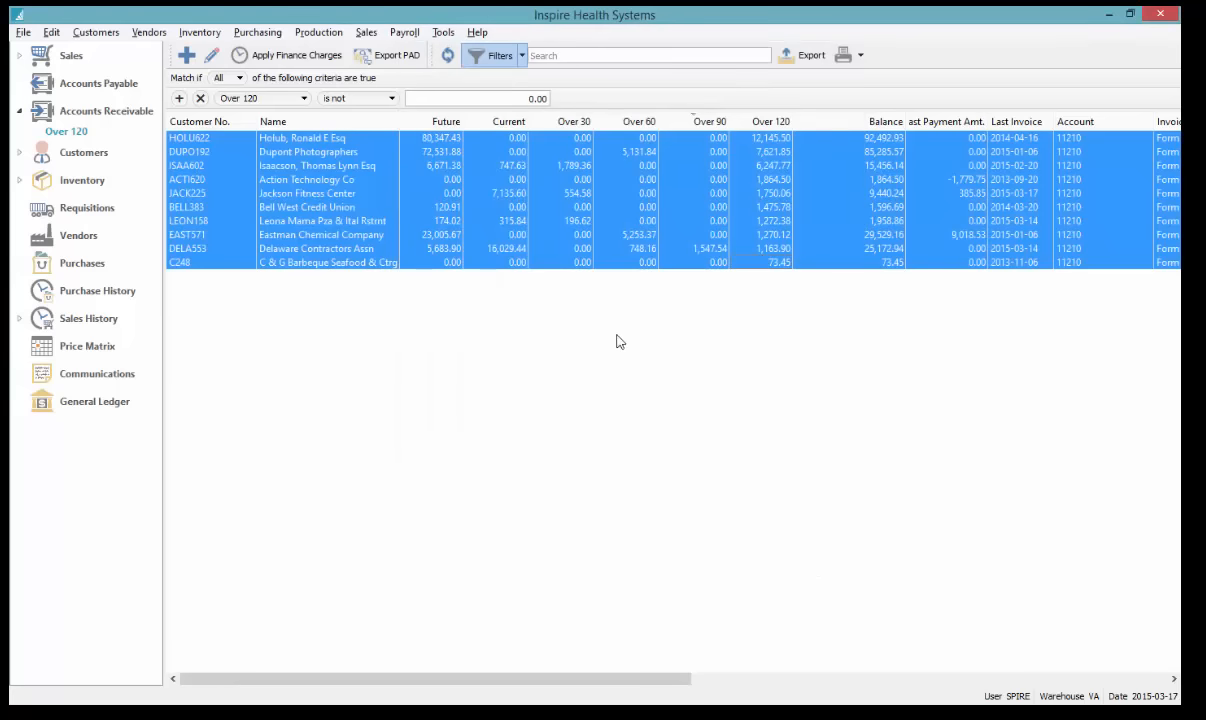
Clear the Over 120 filter and sort all customers by over-120 balance, largest first
left_click(562, 193)
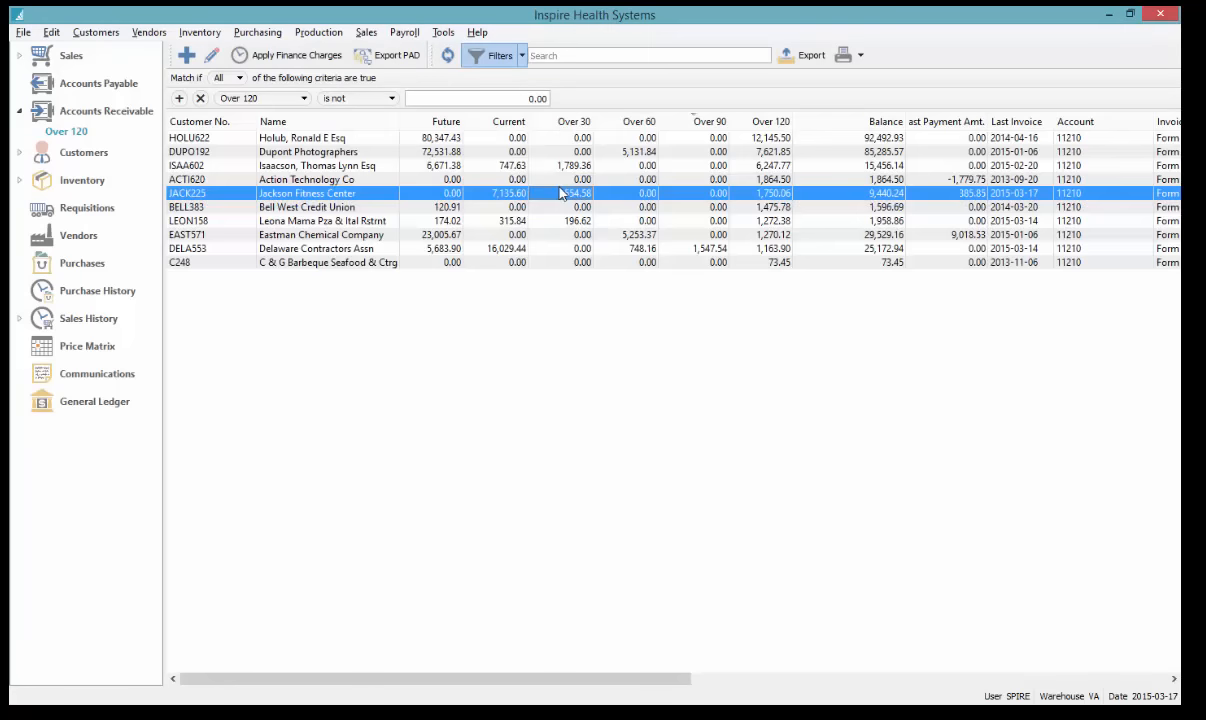
left_click(89, 112)
left_click(527, 204)
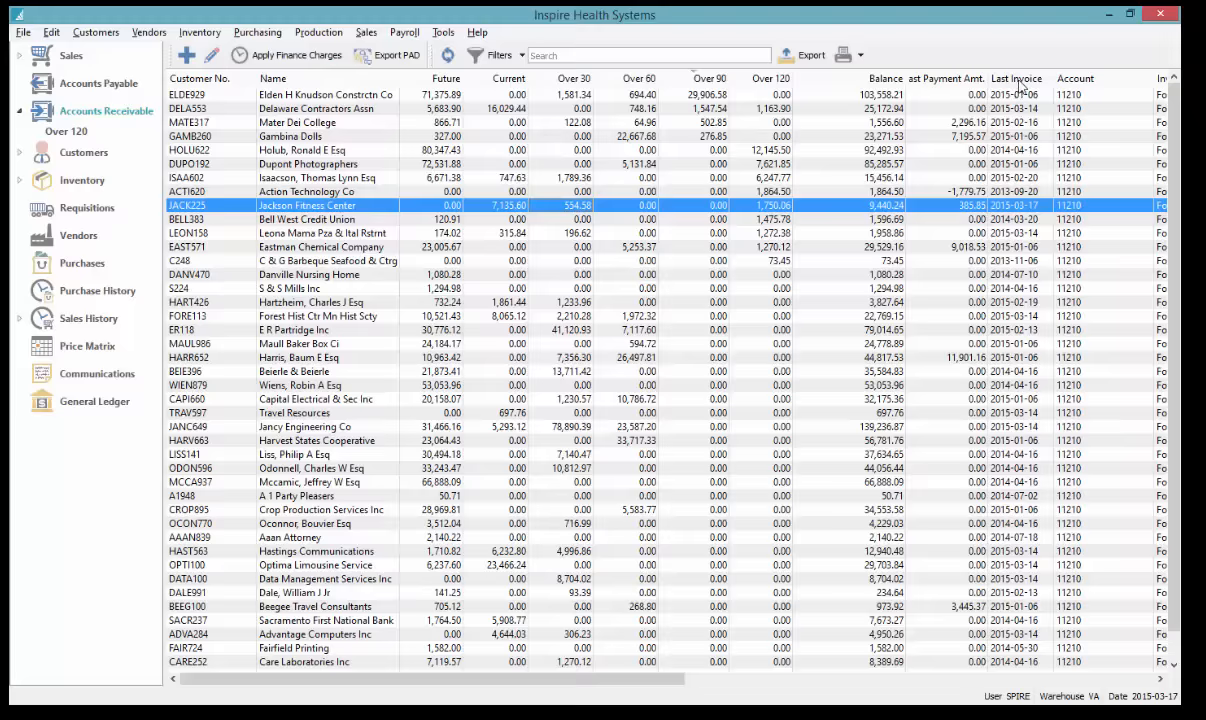
left_click(768, 80)
left_click(768, 80)
left_click(772, 95)
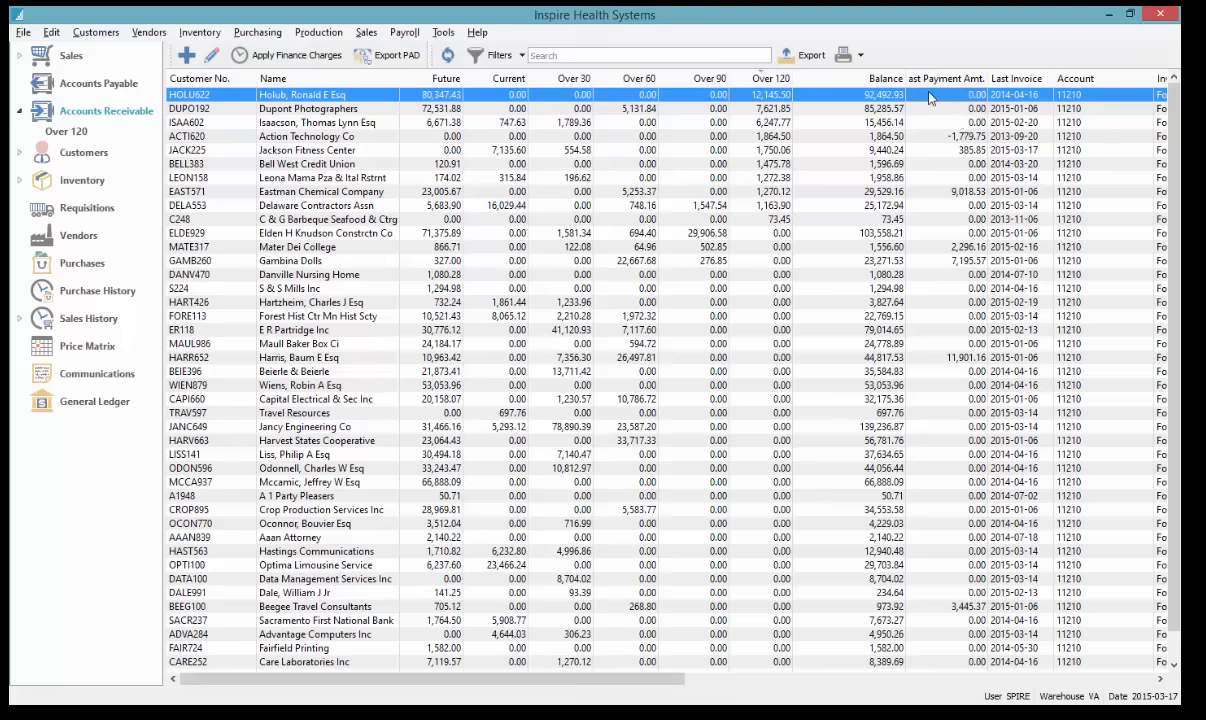
left_click(207, 79)
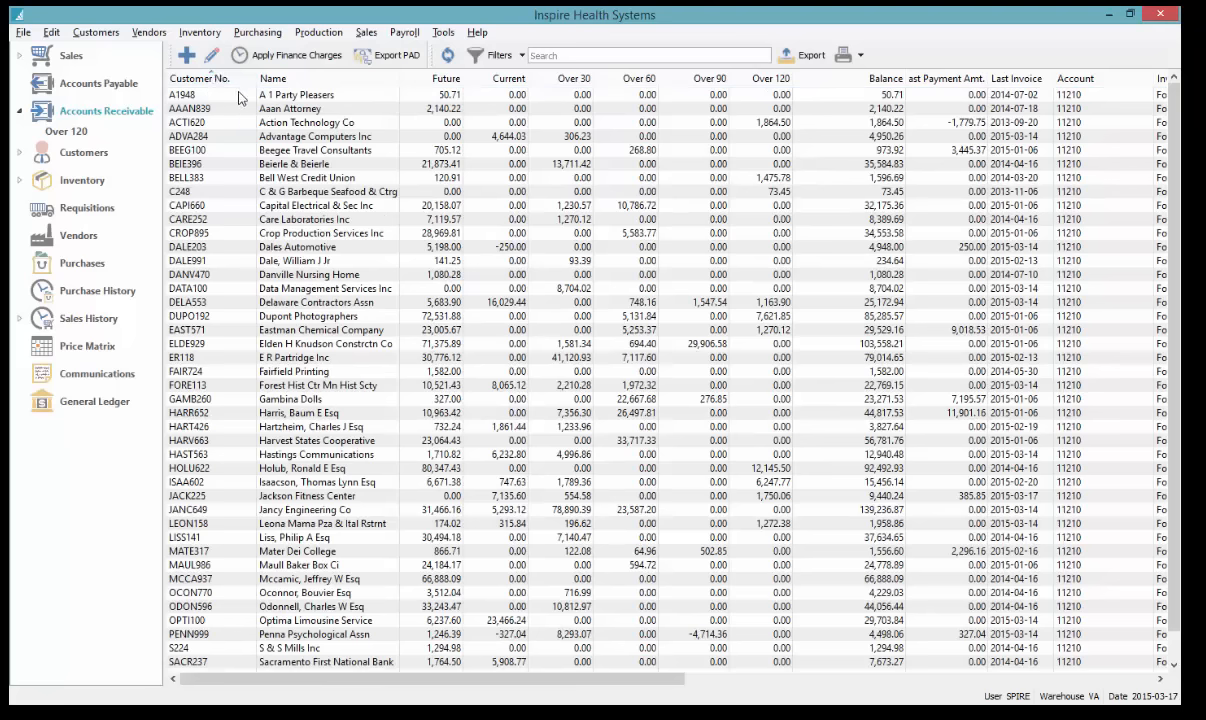
left_click(238, 93)
key("j")
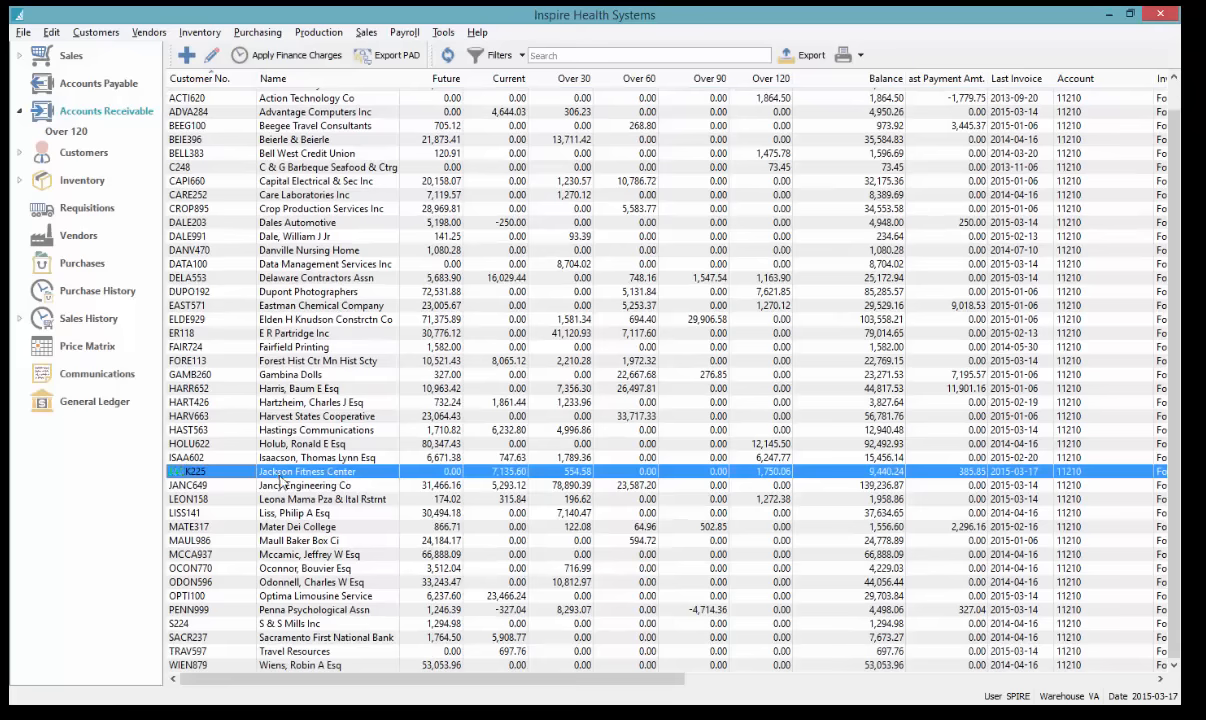
double_click(285, 476)
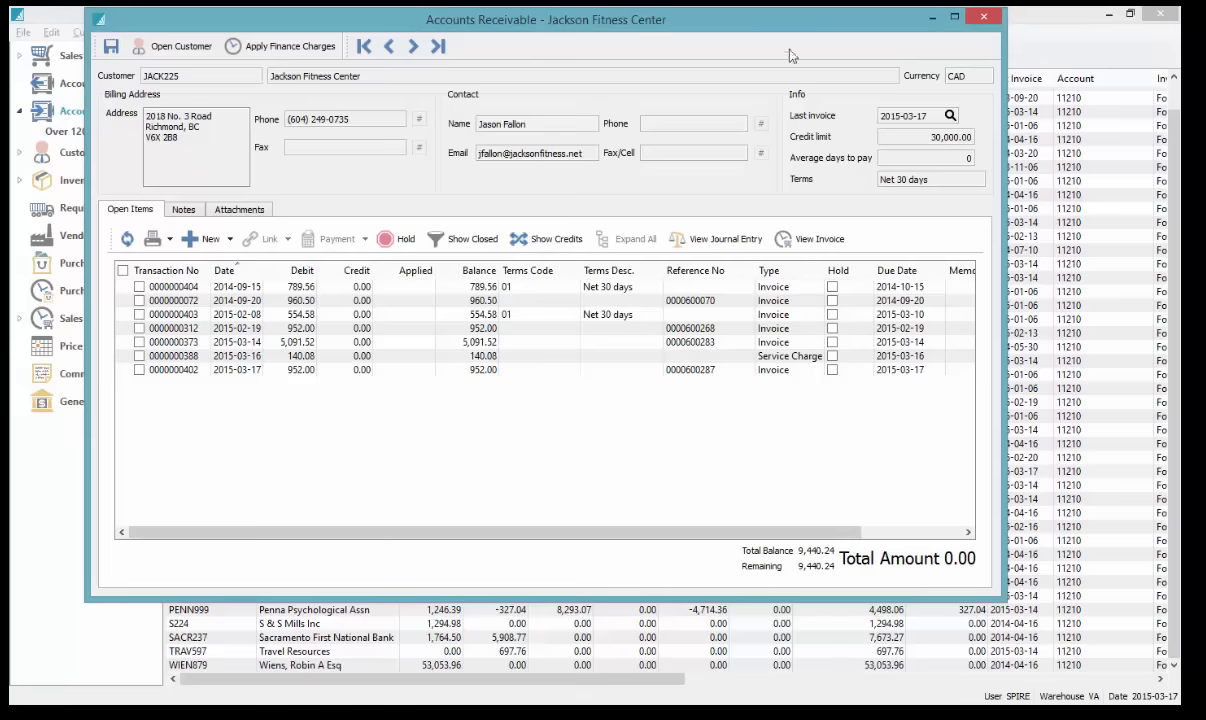
left_click_drag(755, 13, 842, 22)
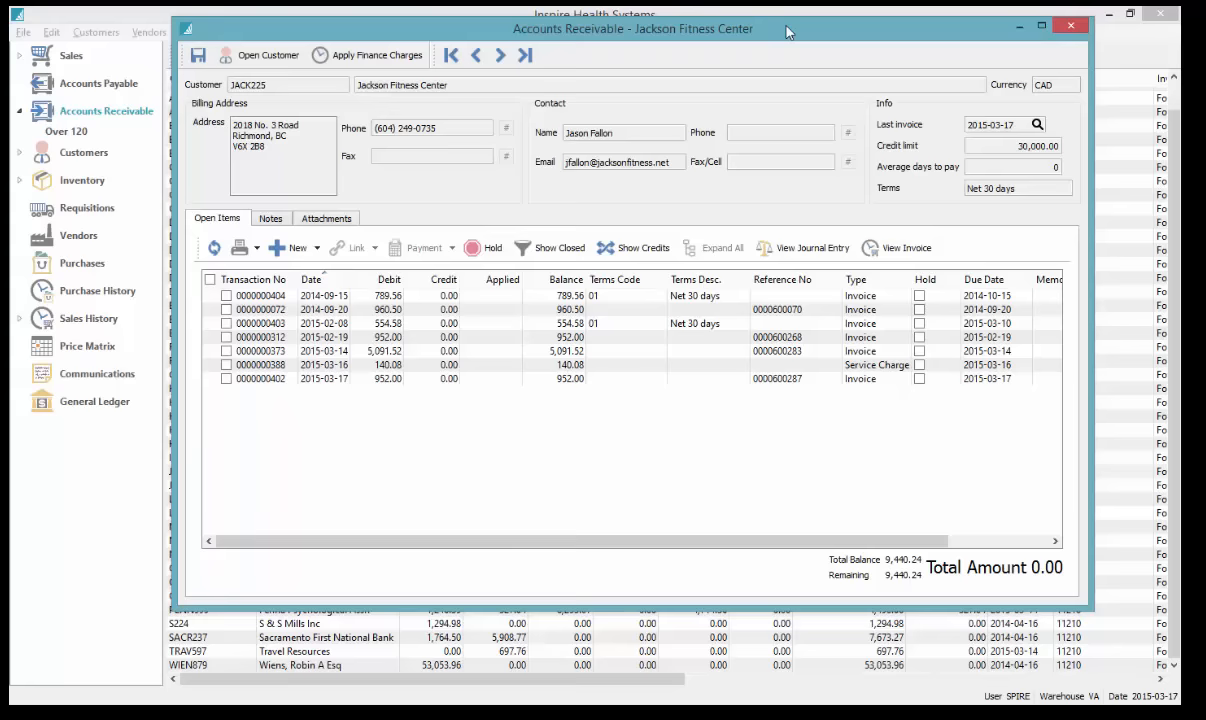
left_click_drag(786, 32, 772, 43)
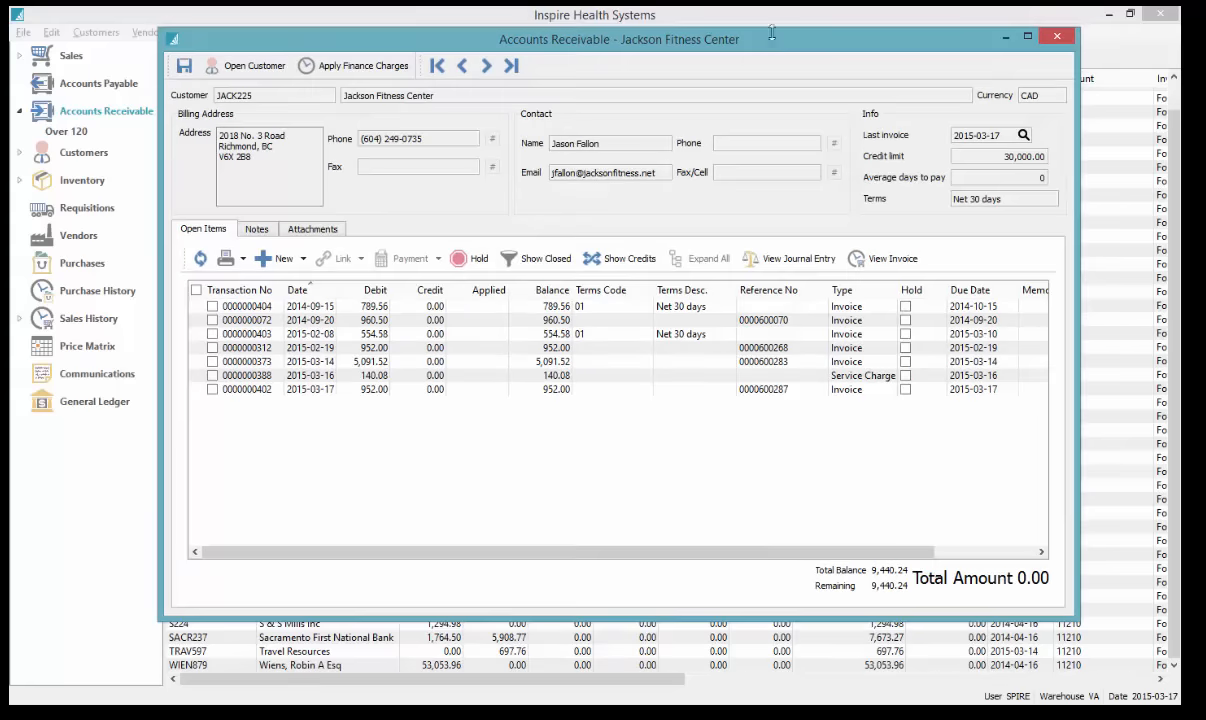
left_click(329, 321)
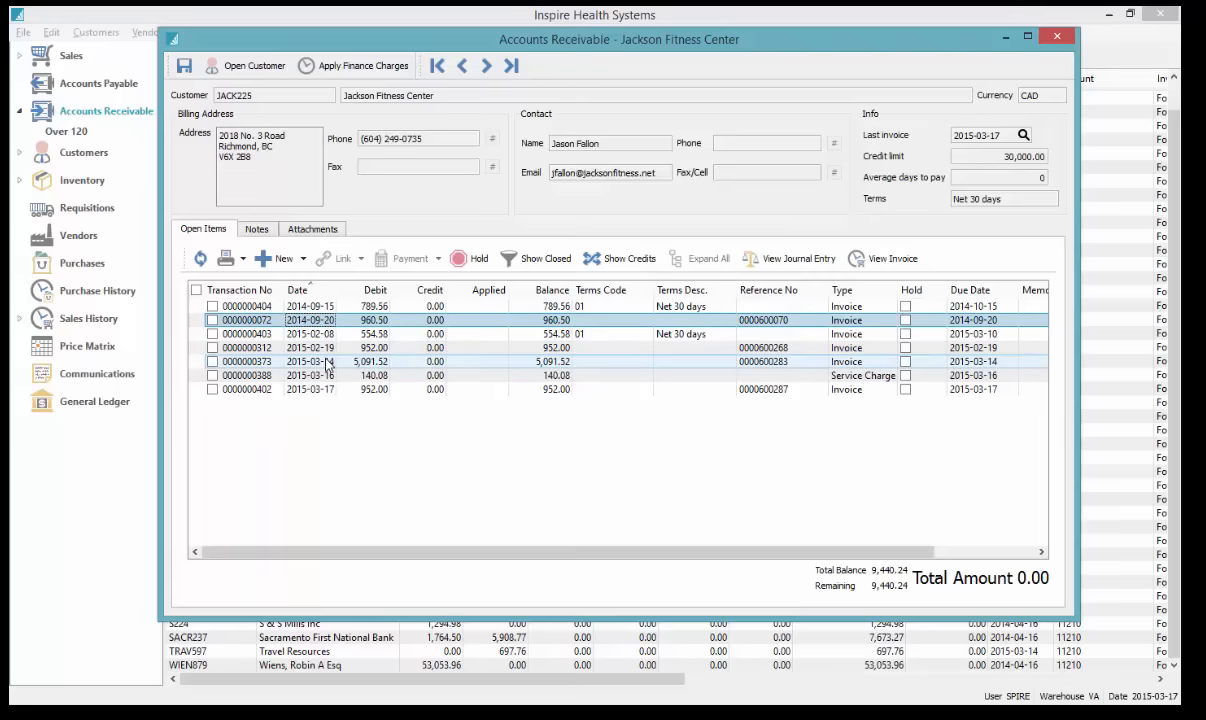
left_click(305, 362, "ctrl")
left_click(295, 349, "ctrl")
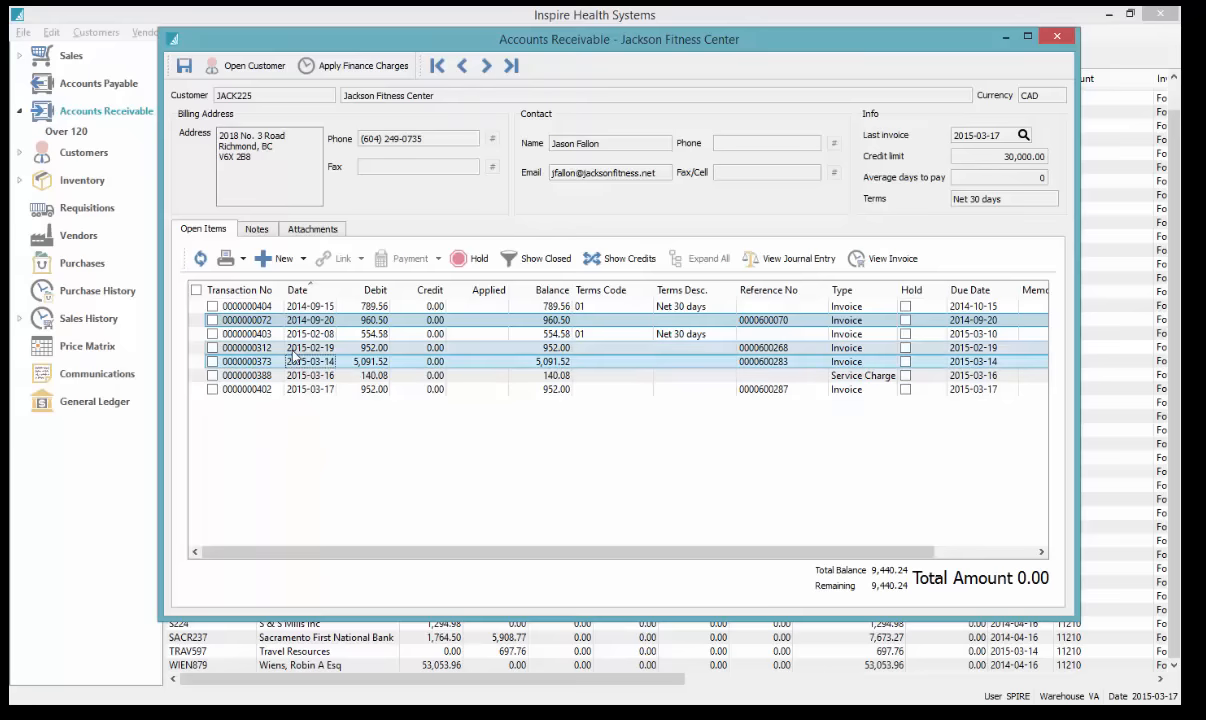
left_click(226, 258)
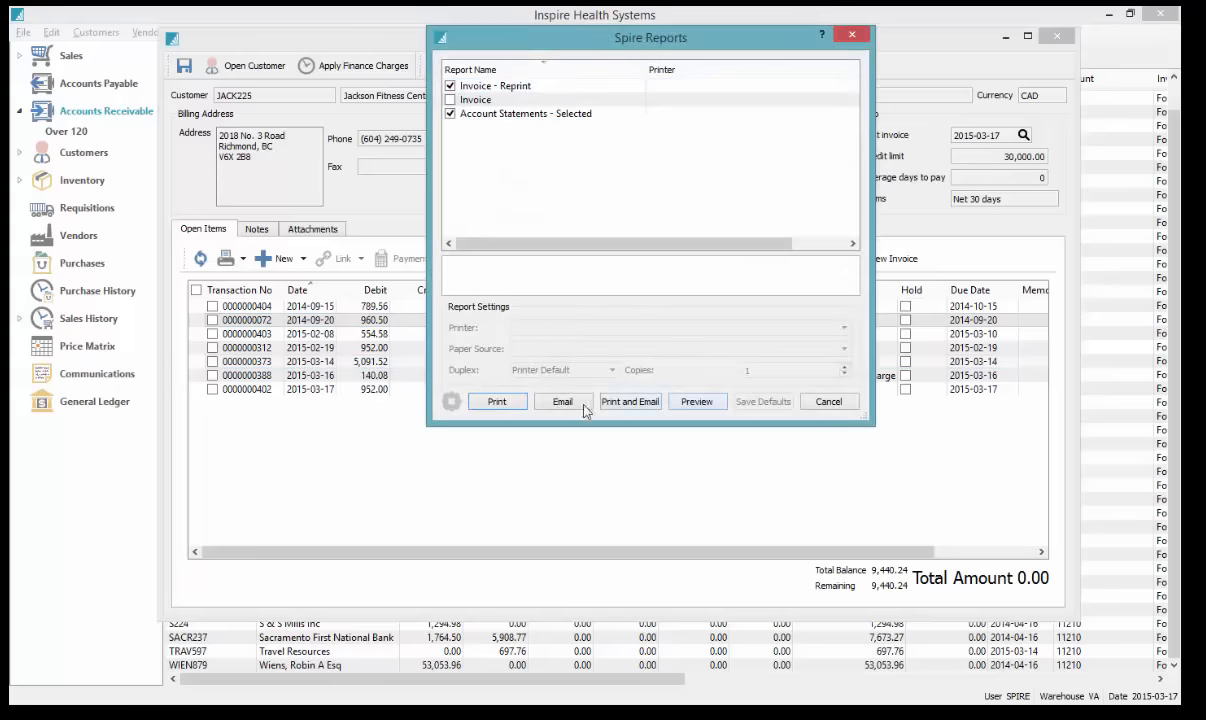
Preview the reprinted invoices at Whole Page zoom, paging between them
left_click(703, 405)
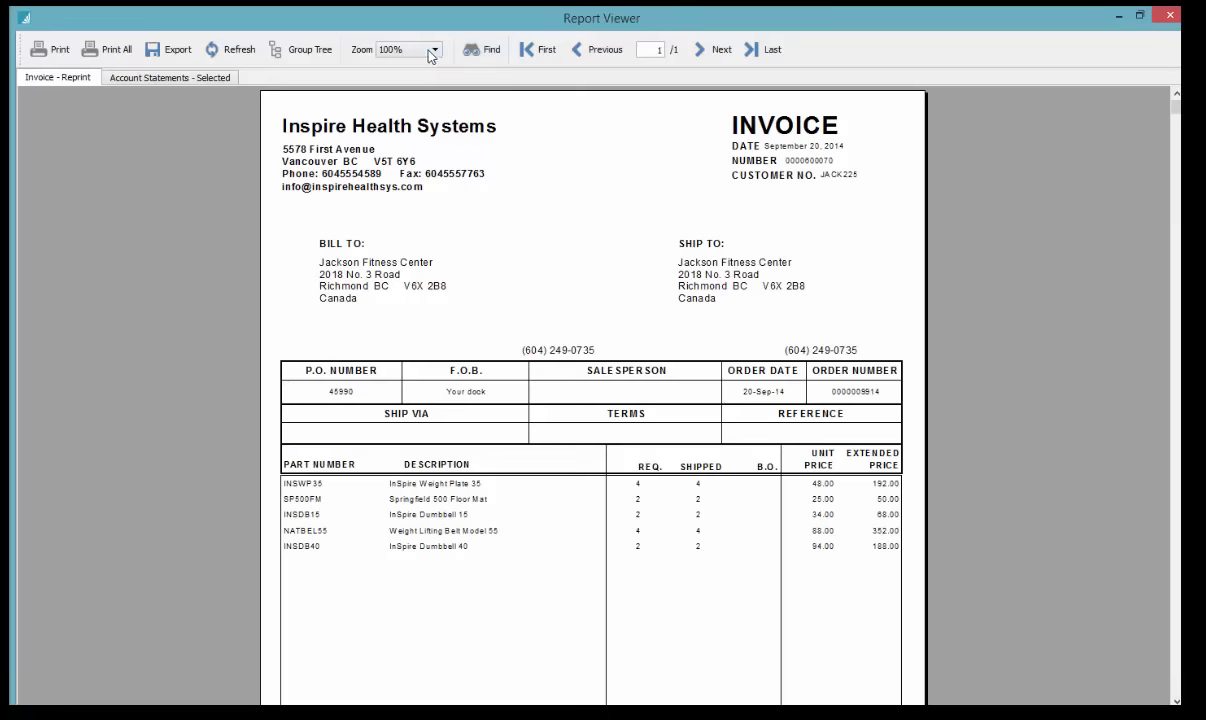
left_click(403, 48)
left_click(402, 73)
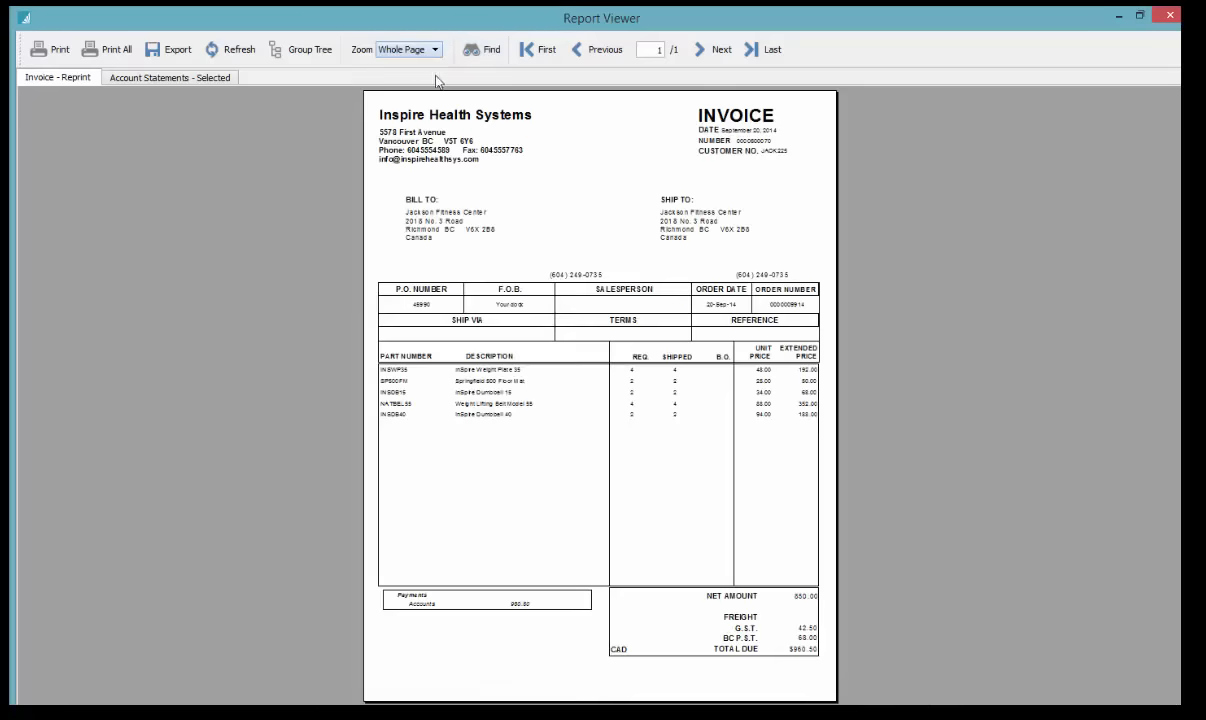
left_click(712, 50)
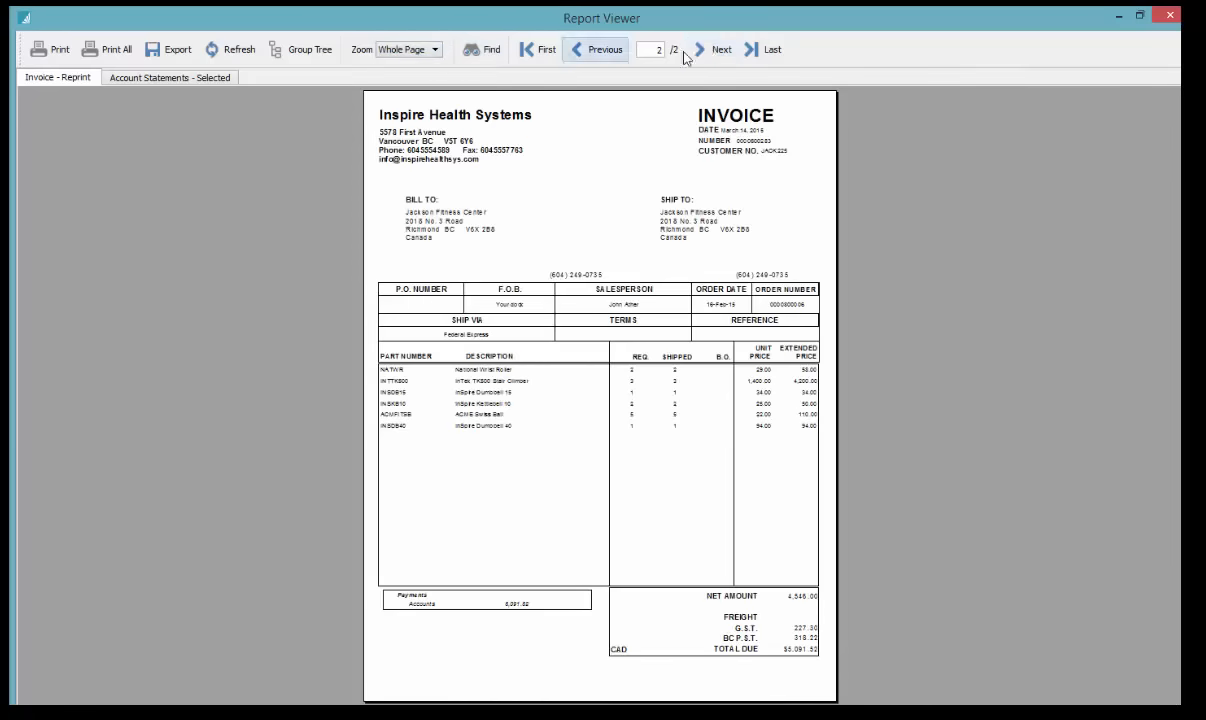
left_click(600, 50)
left_click(228, 78)
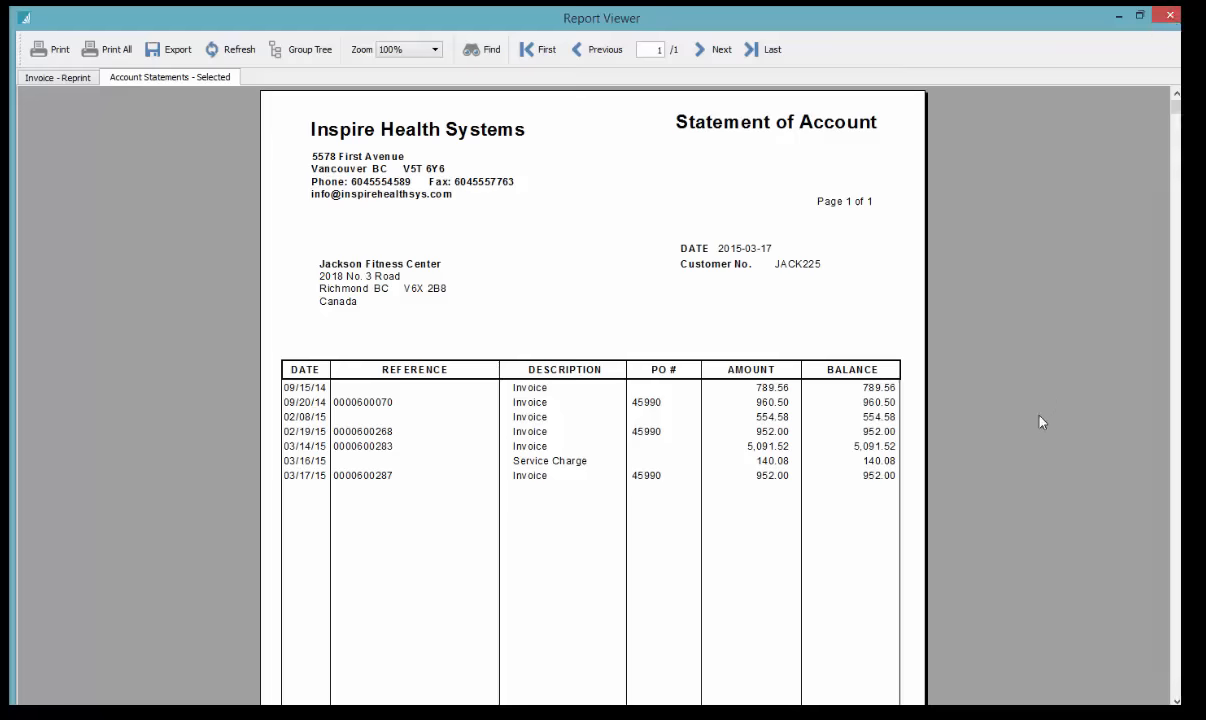
scroll(1036, 439, "down", 3)
scroll(1066, 347, "up", 3)
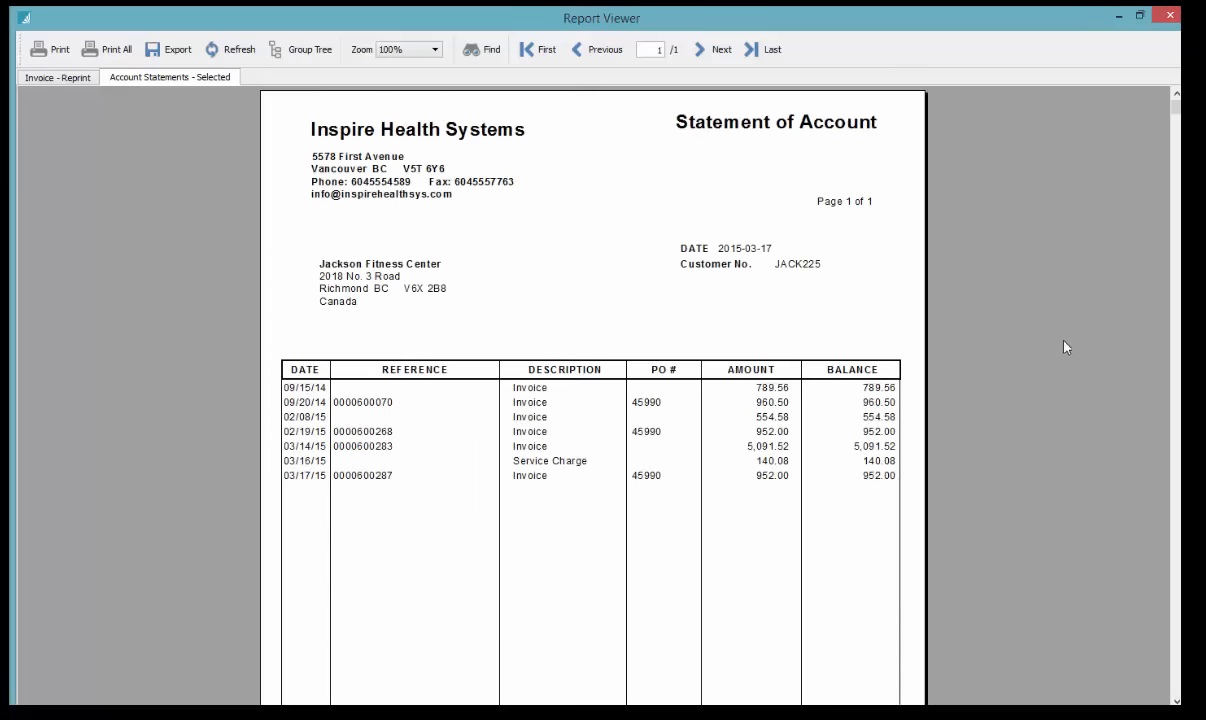
left_click(1162, 14)
left_click(256, 336)
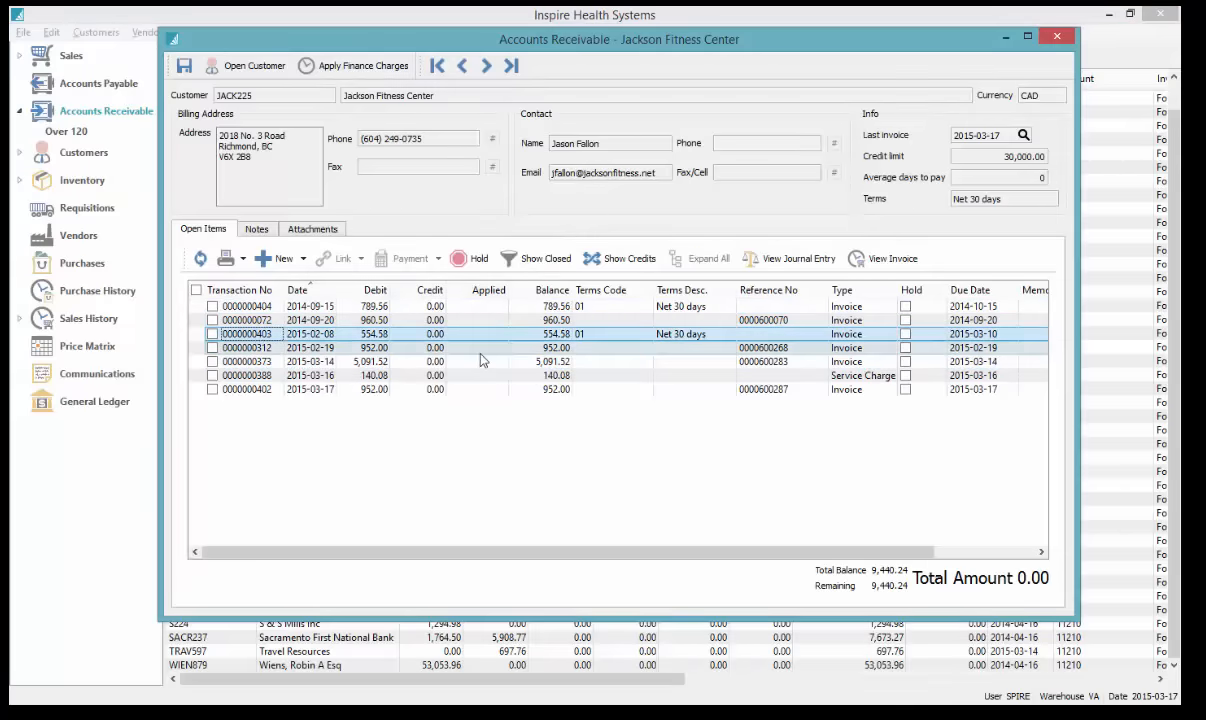
left_click(440, 390)
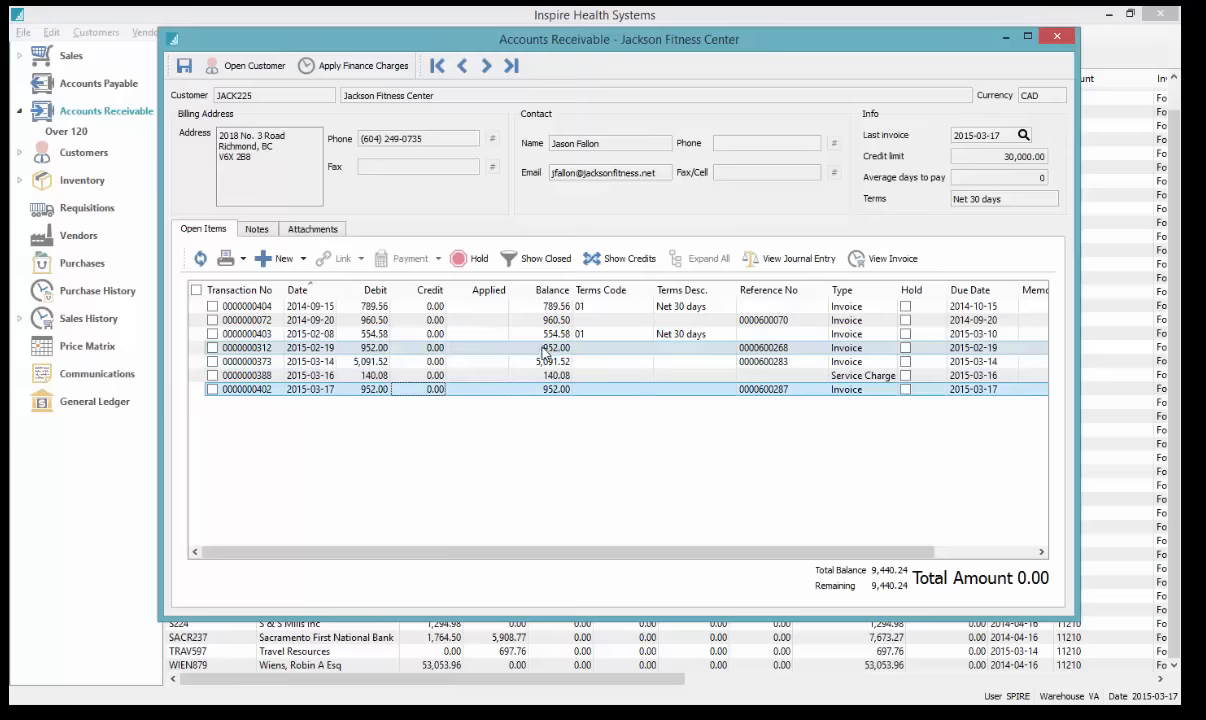
left_click(517, 392)
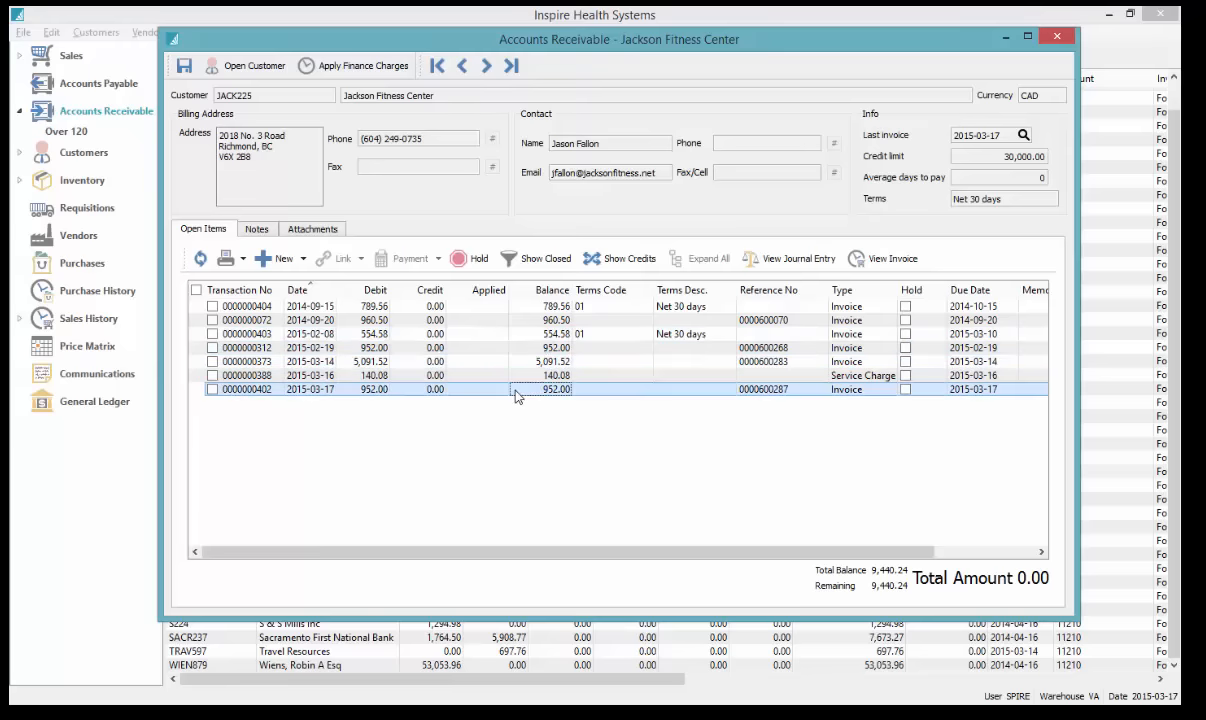
left_click(540, 348)
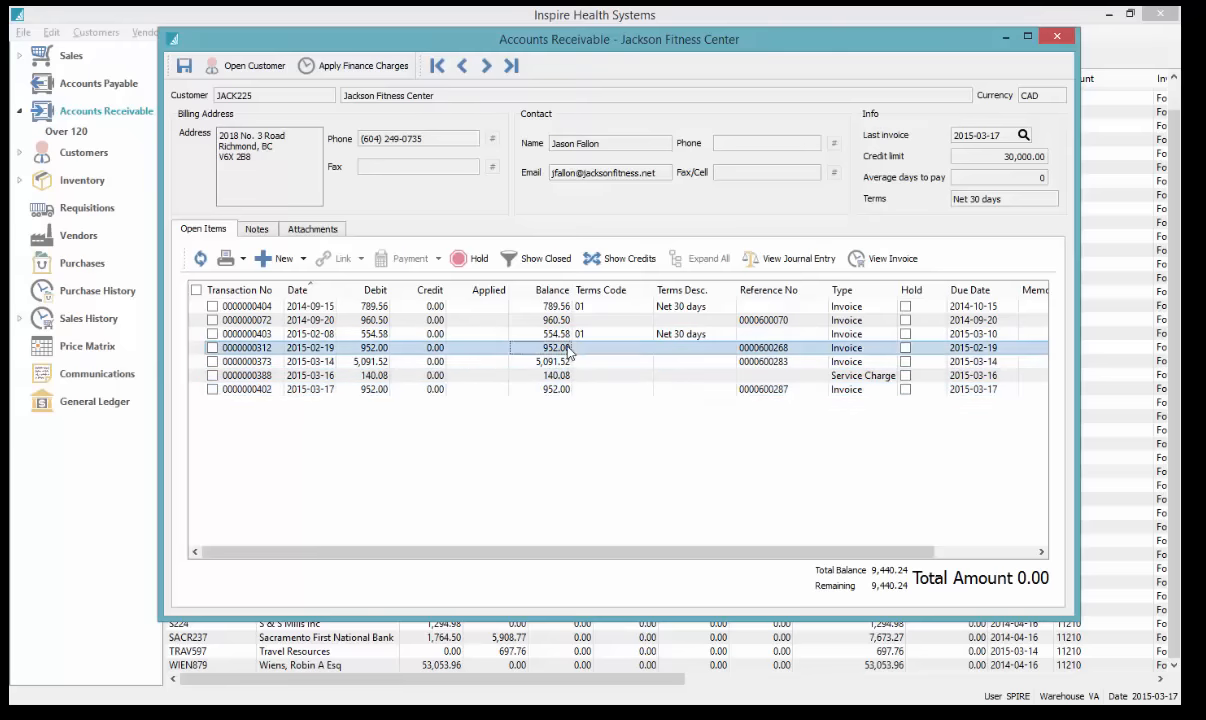
left_click(910, 264)
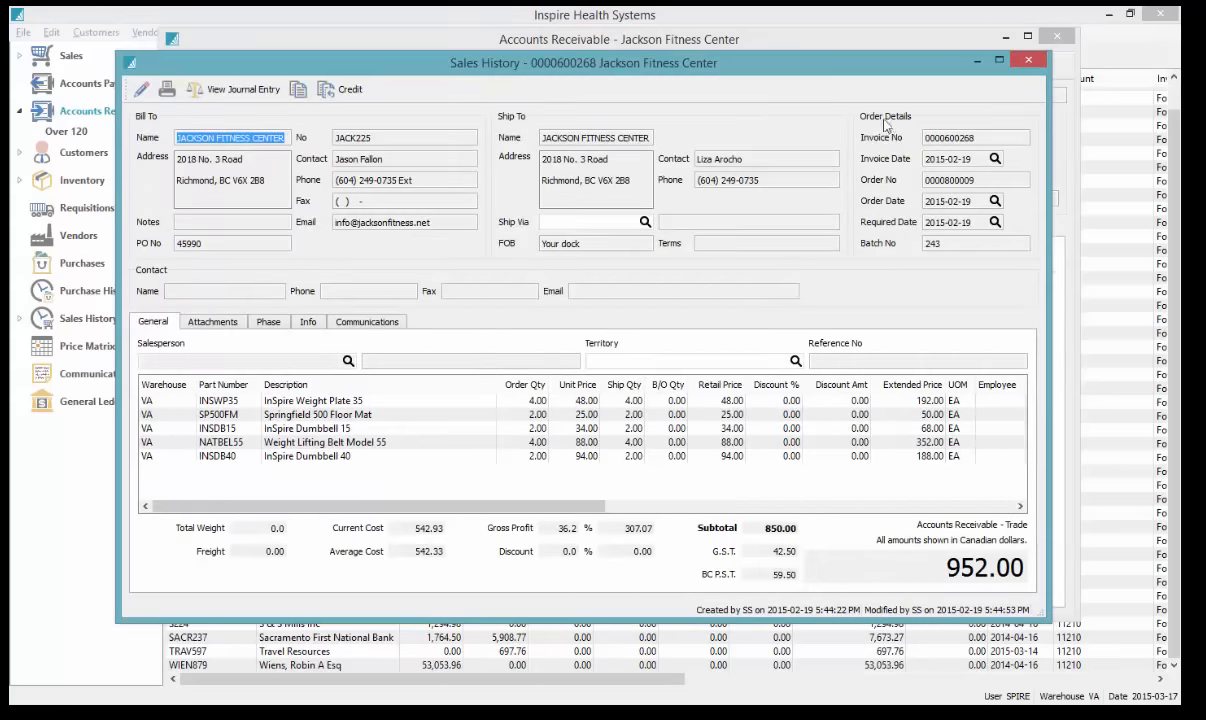
left_click(1028, 61)
left_click(893, 259)
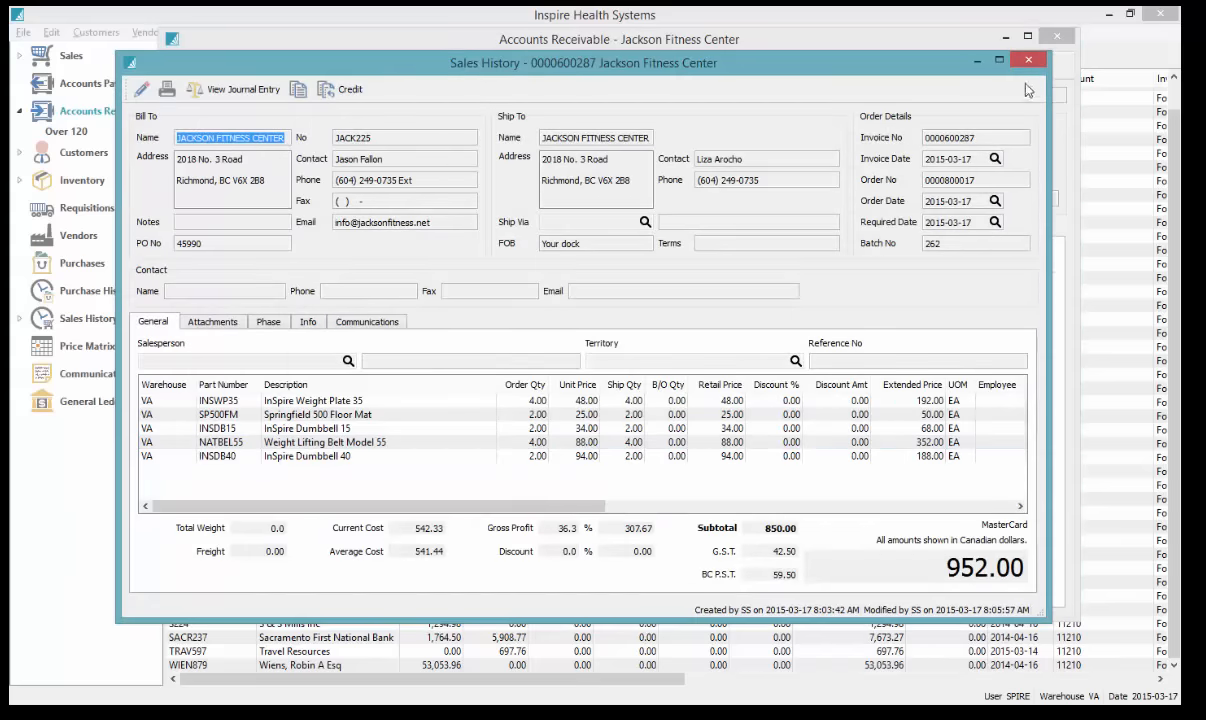
left_click(553, 458)
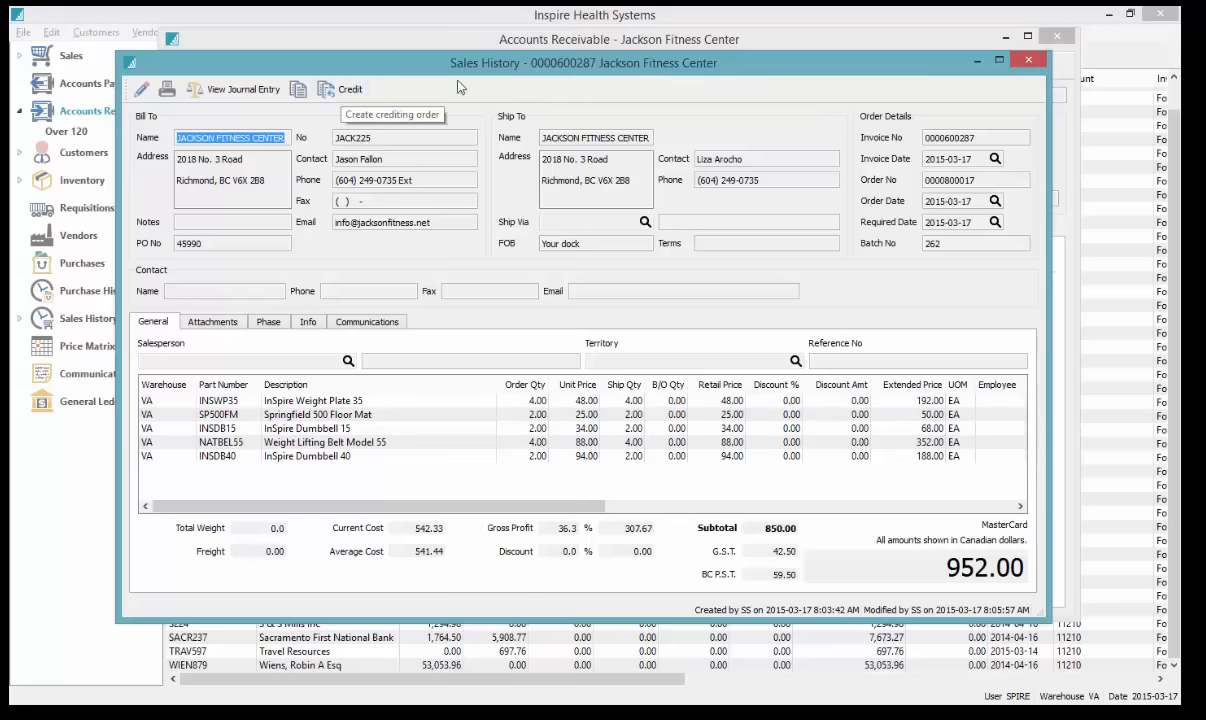
left_click(349, 96)
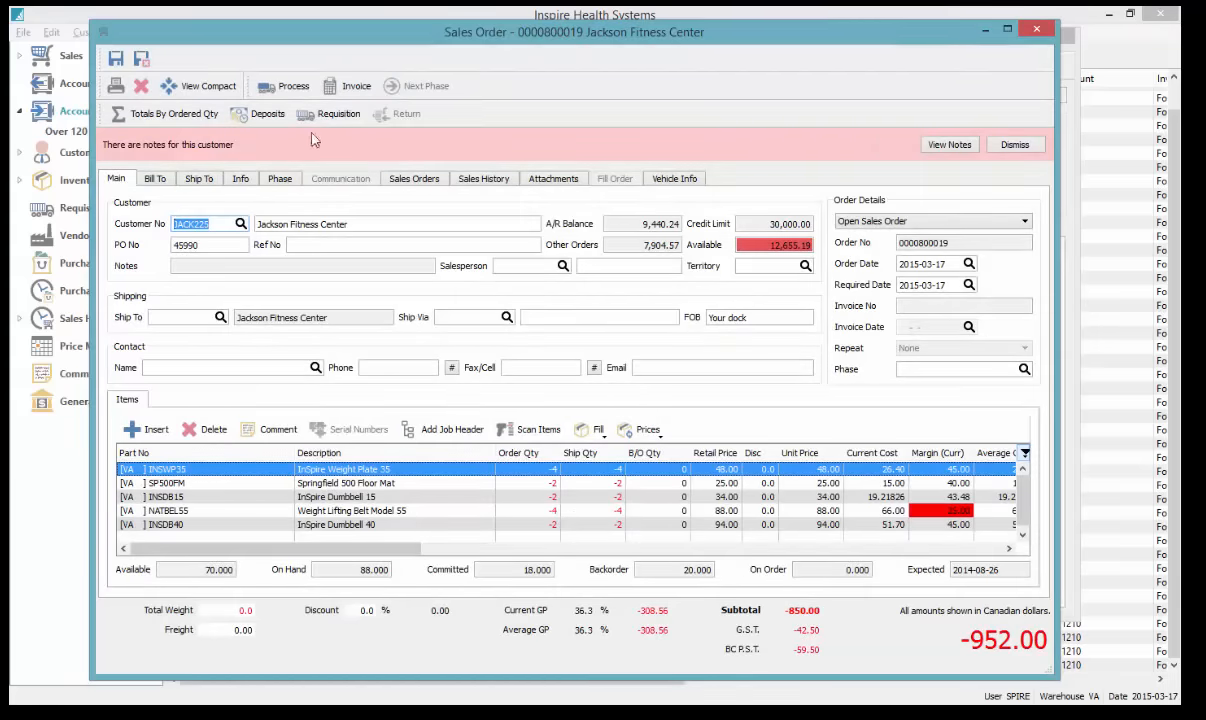
left_click(351, 89)
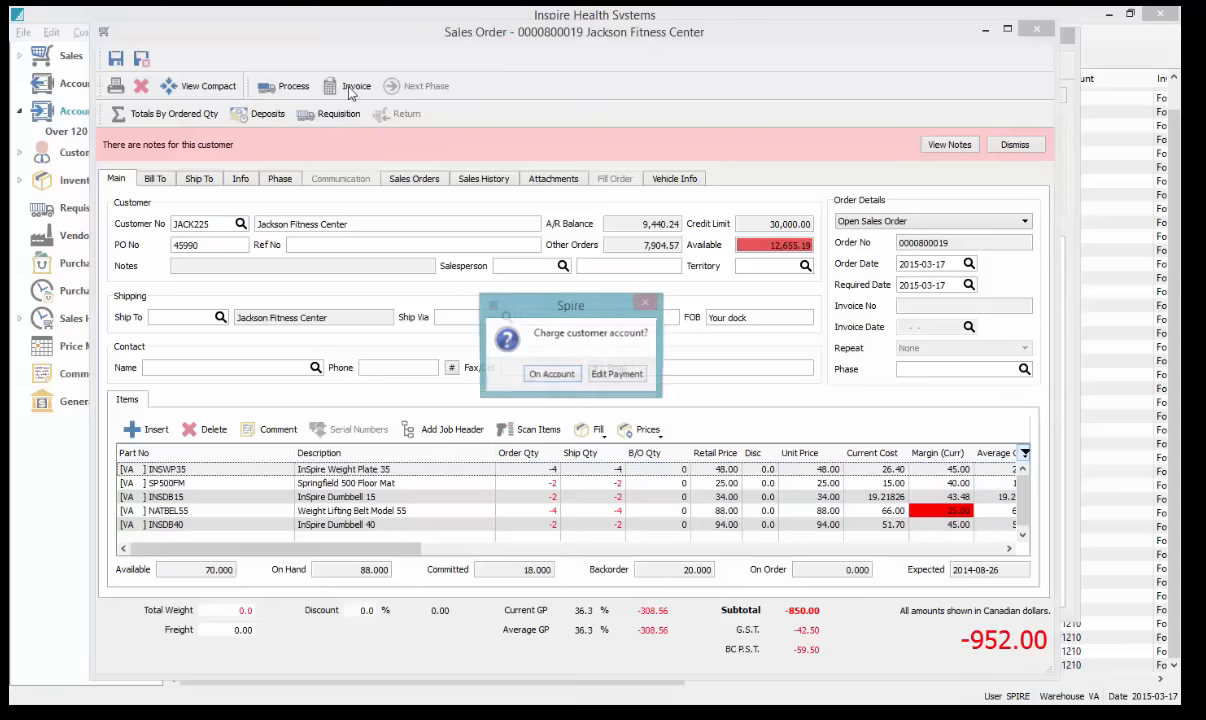
left_click(548, 375)
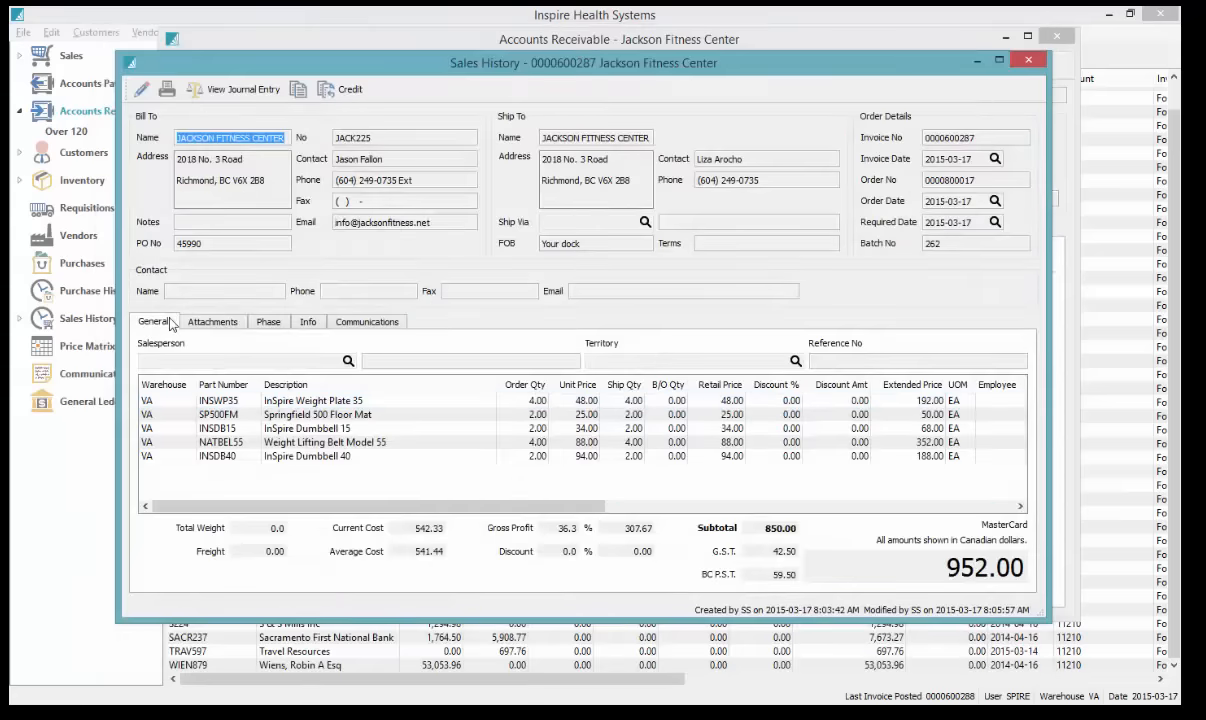
left_click(1031, 62)
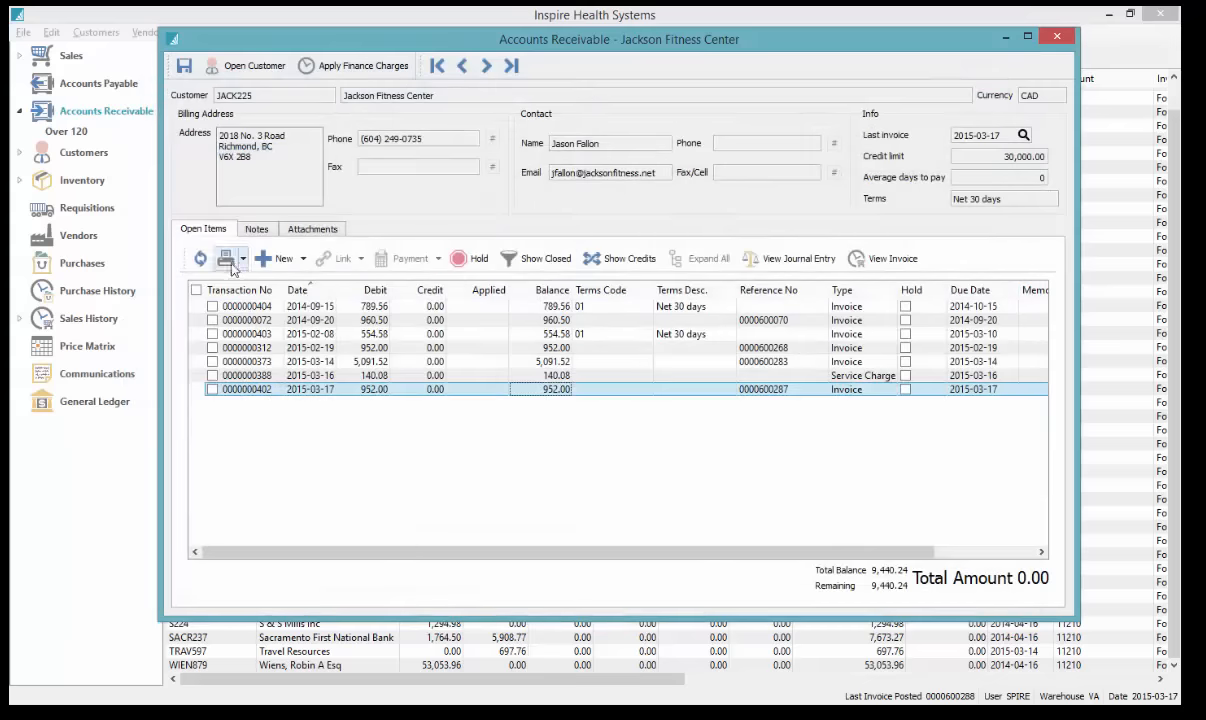
left_click(200, 258)
left_click(503, 405)
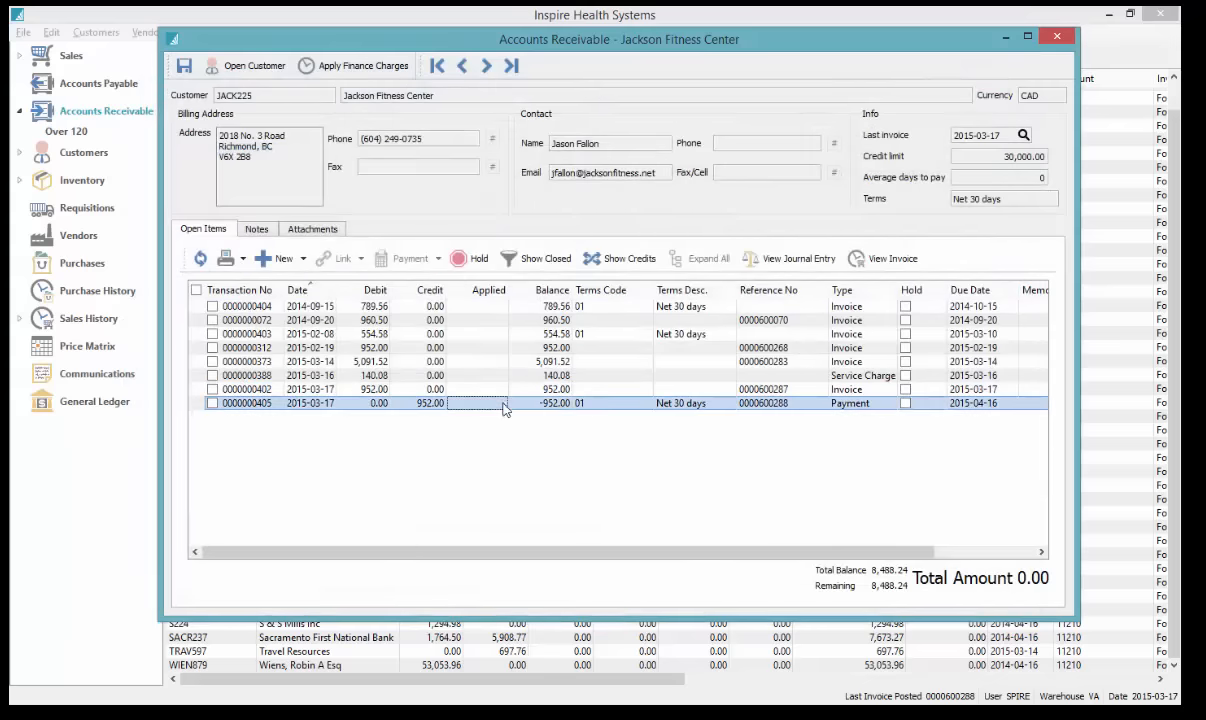
left_click(212, 403)
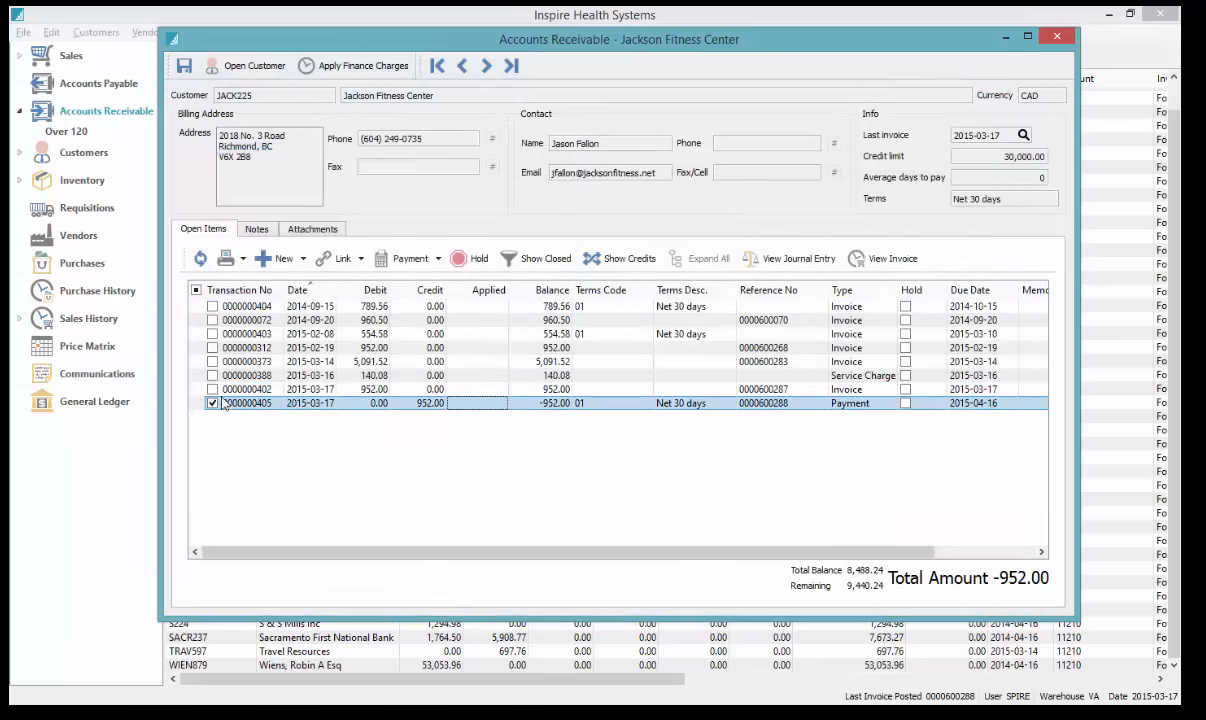
left_click(212, 347)
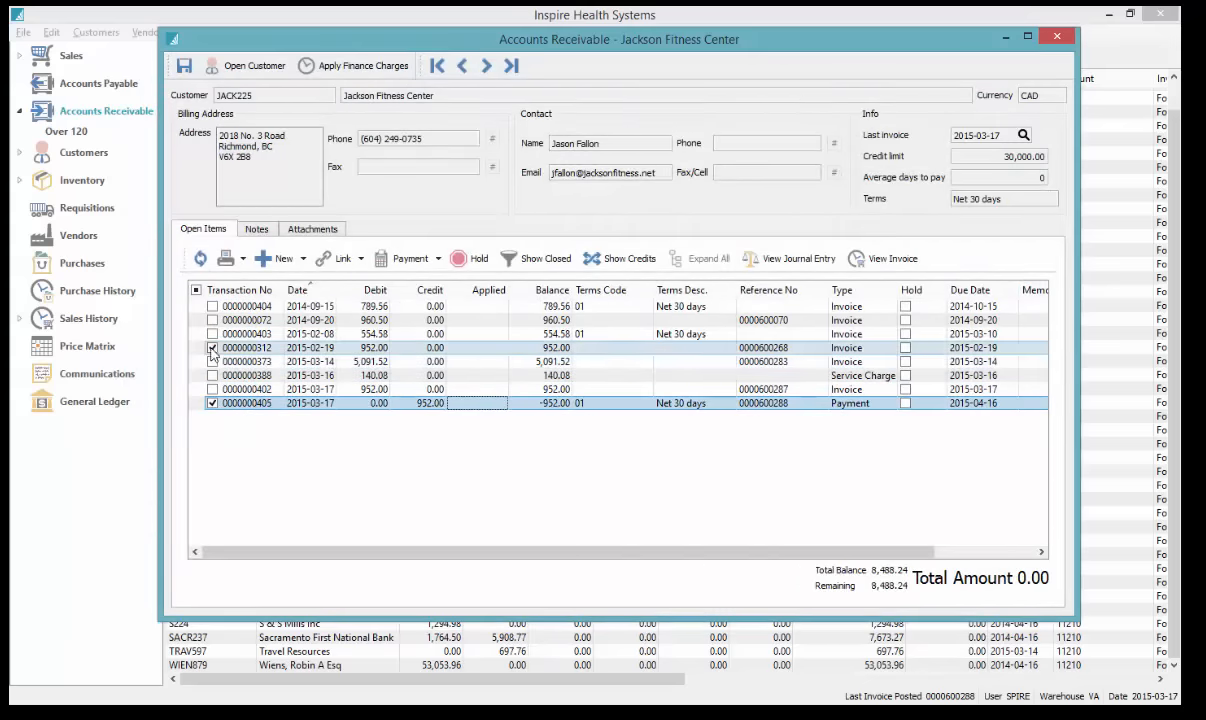
left_click(405, 259)
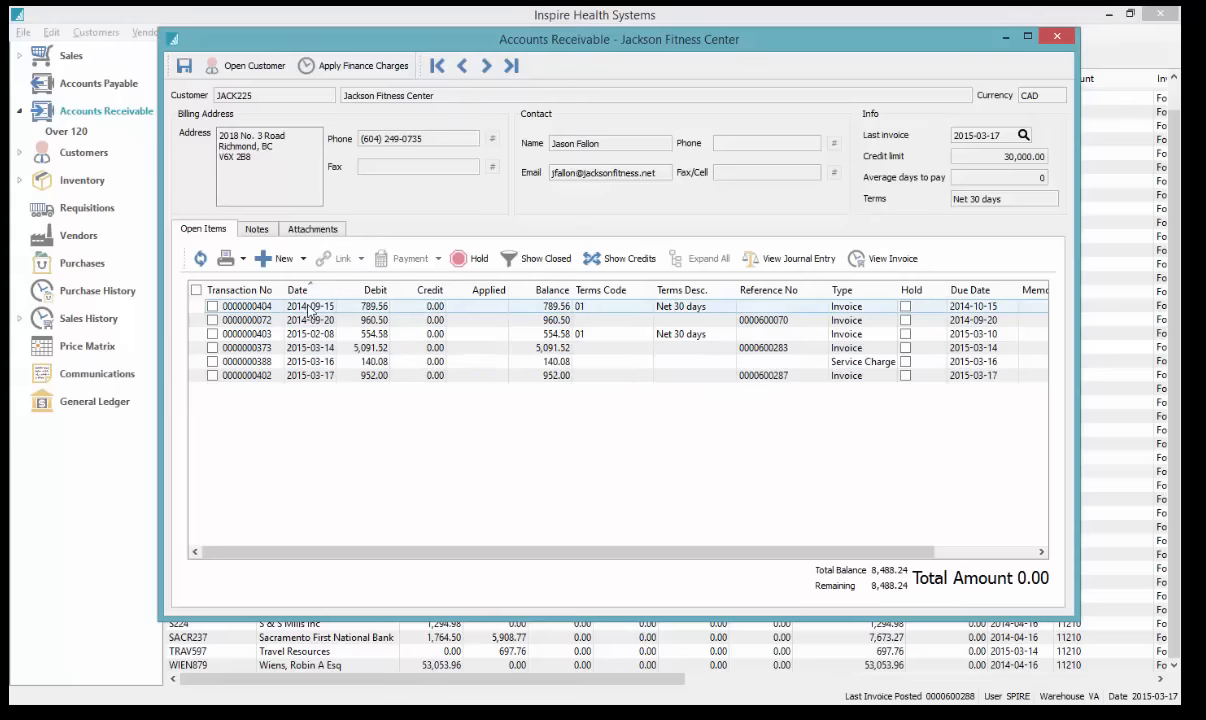
left_click(225, 258)
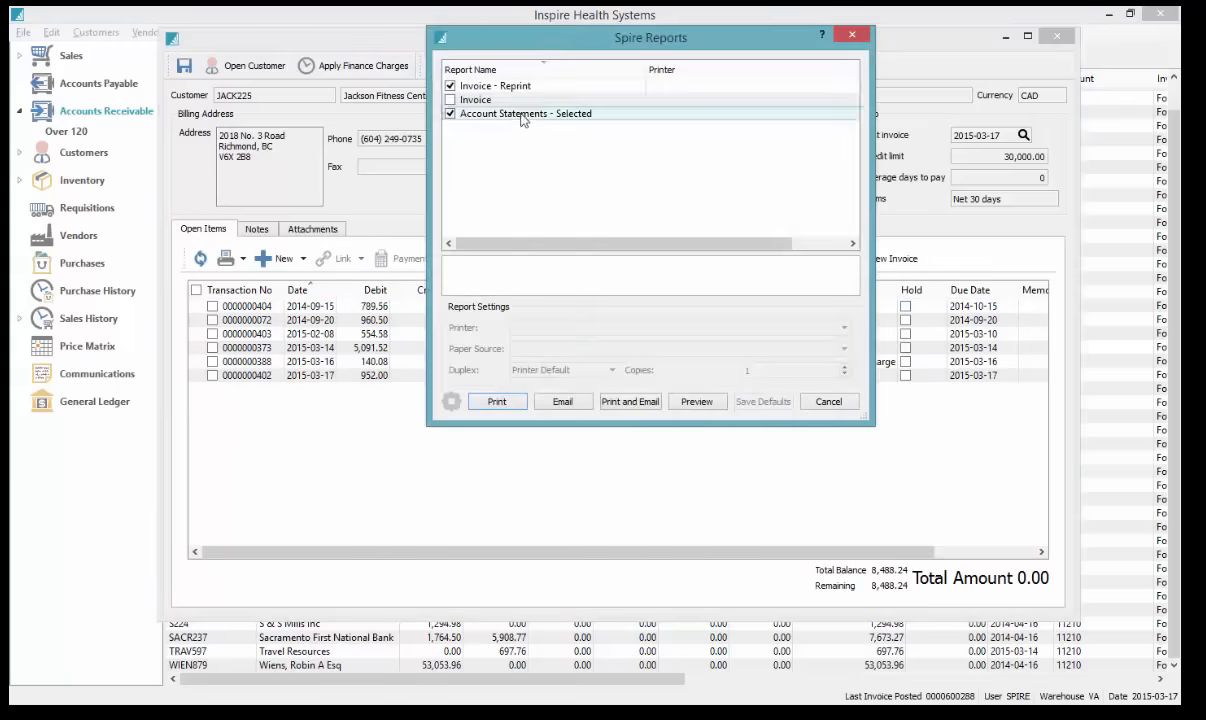
left_click(853, 37)
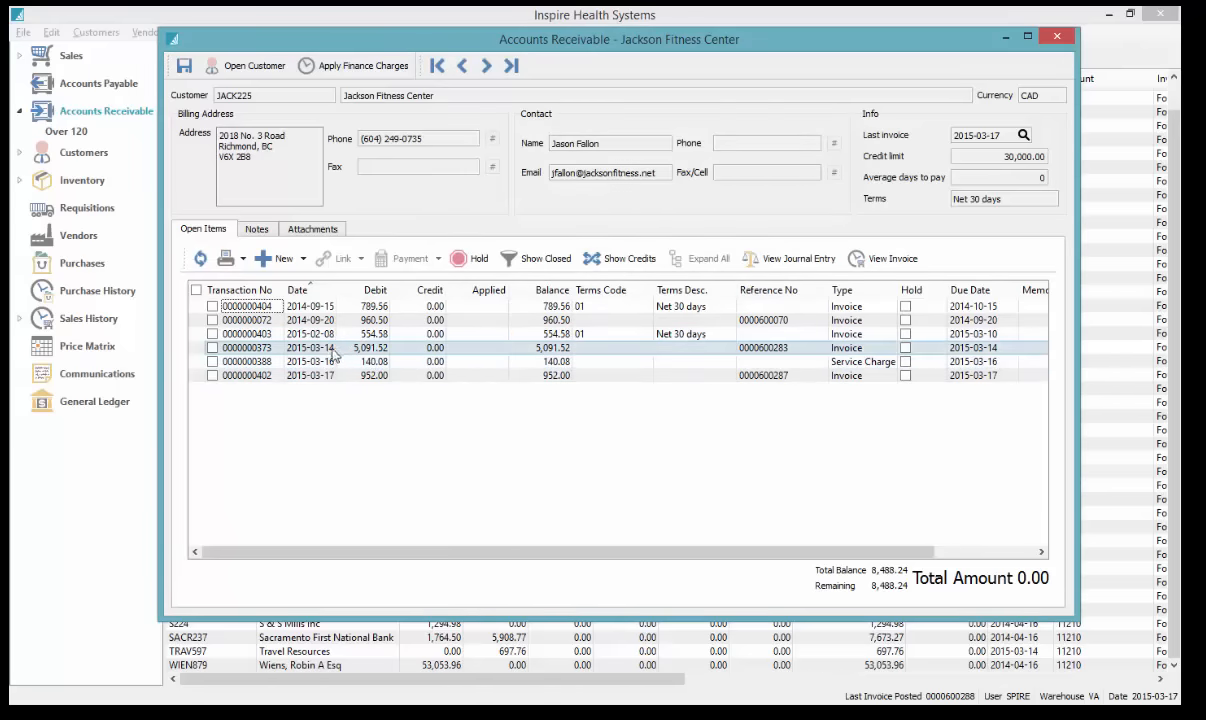
Delete the existing Payment note from Jackson Fitness Center's Notes
left_click(257, 228)
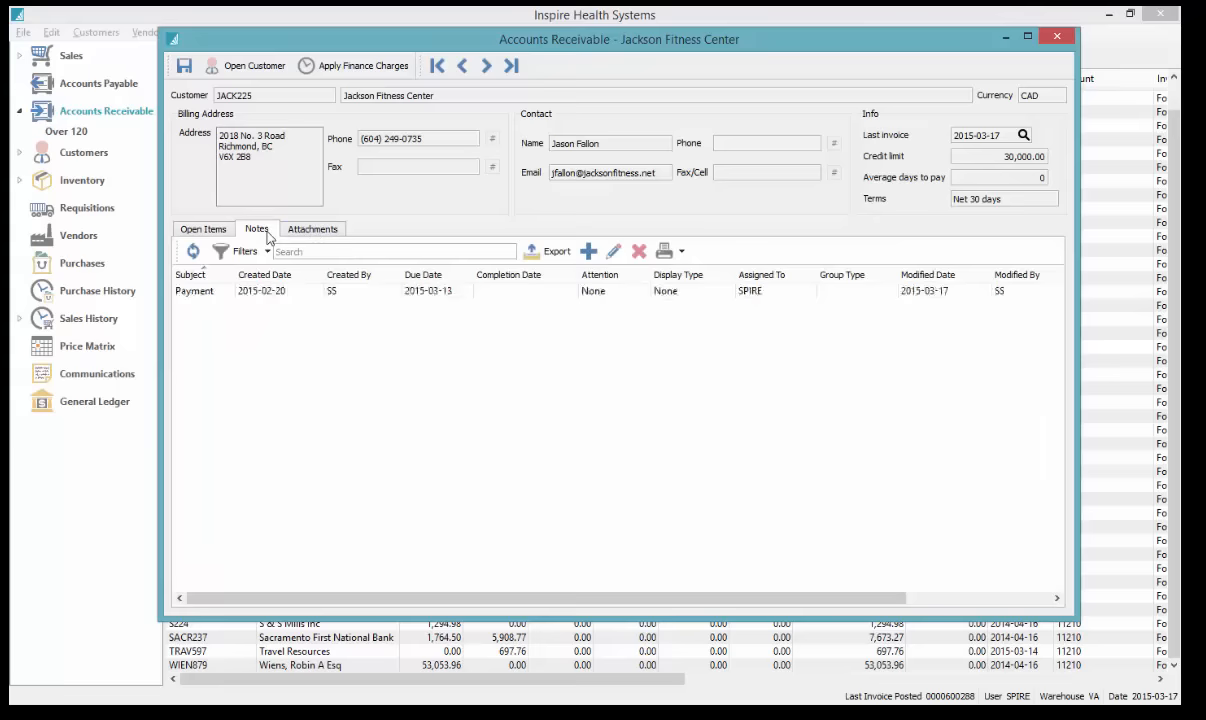
left_click(415, 291)
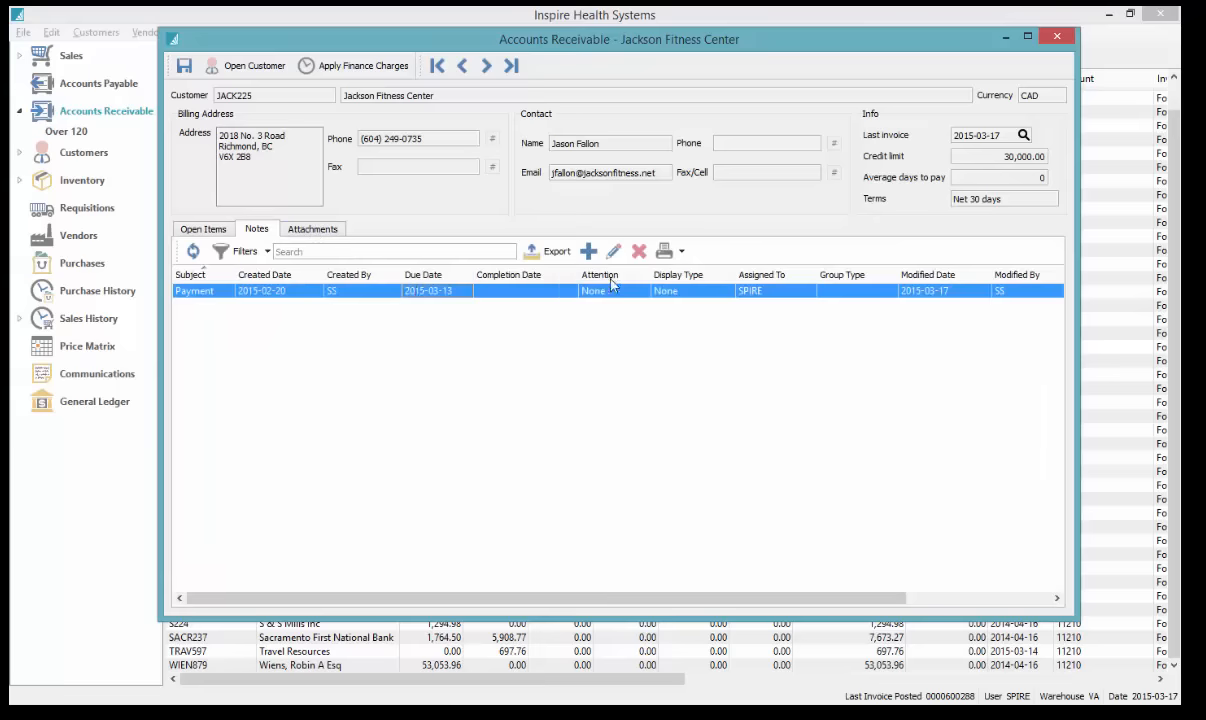
left_click(639, 251)
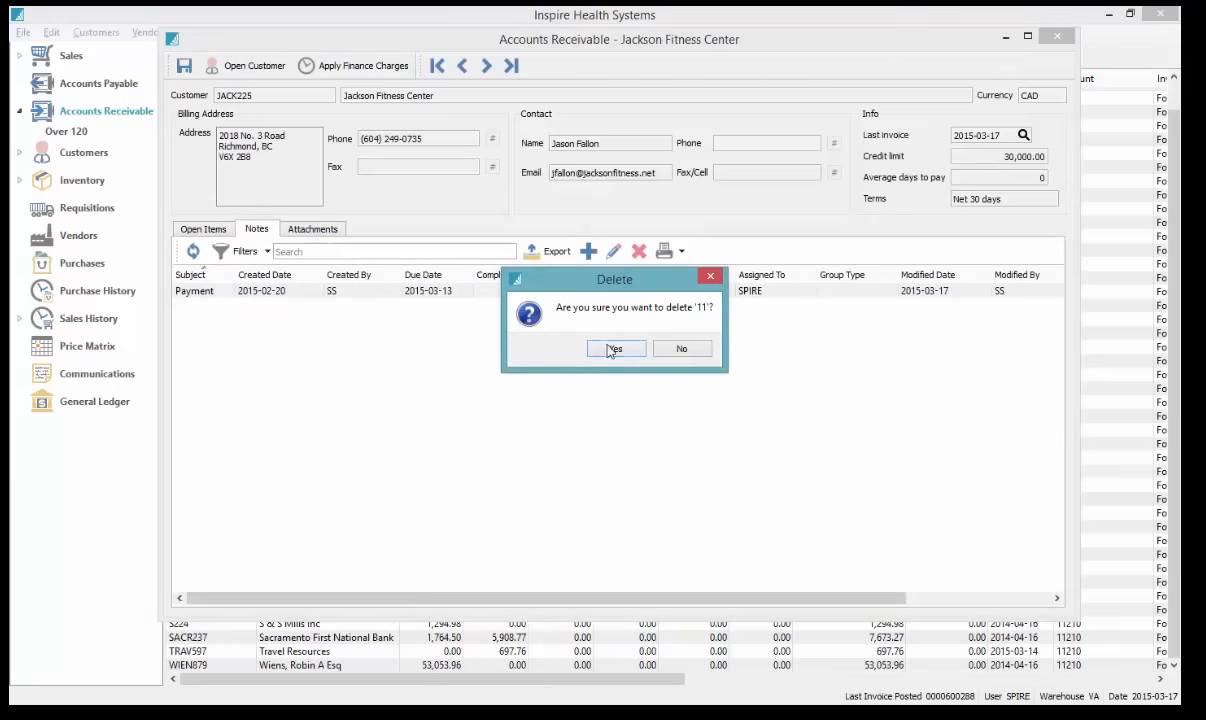
left_click(598, 346)
Write a new Payment note assigned to SPIRE with due date 2015-03-27
left_click(588, 252)
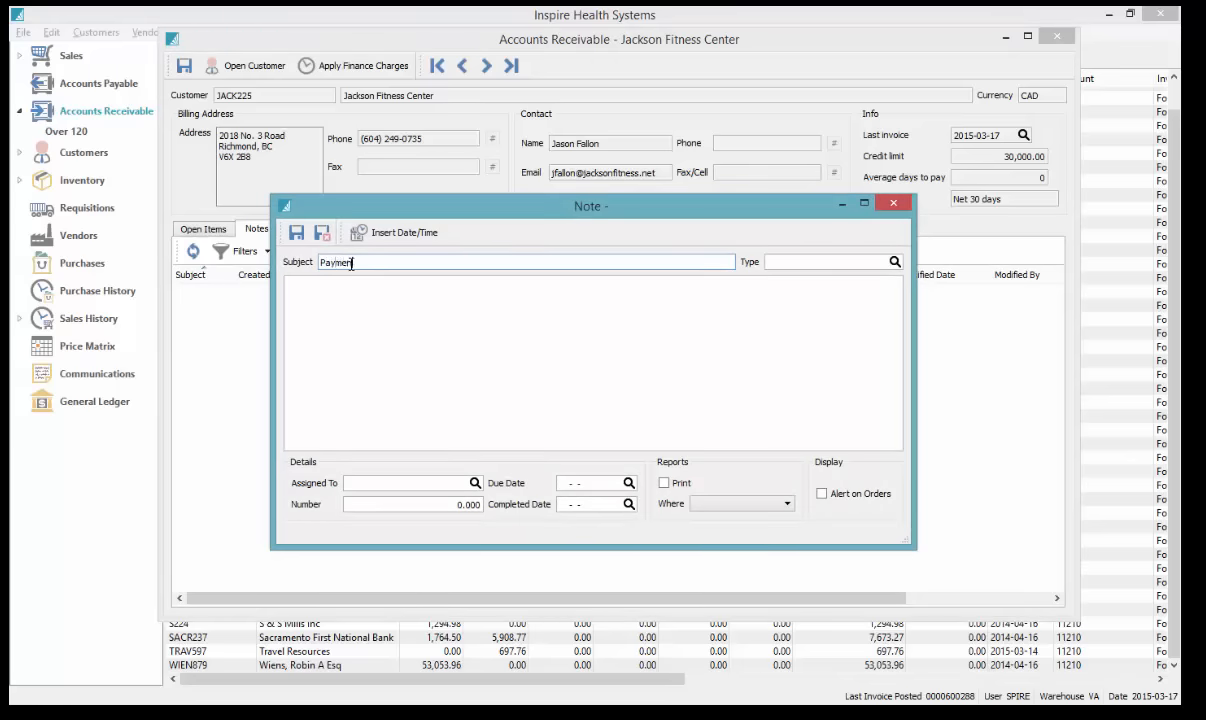
left_click(407, 302)
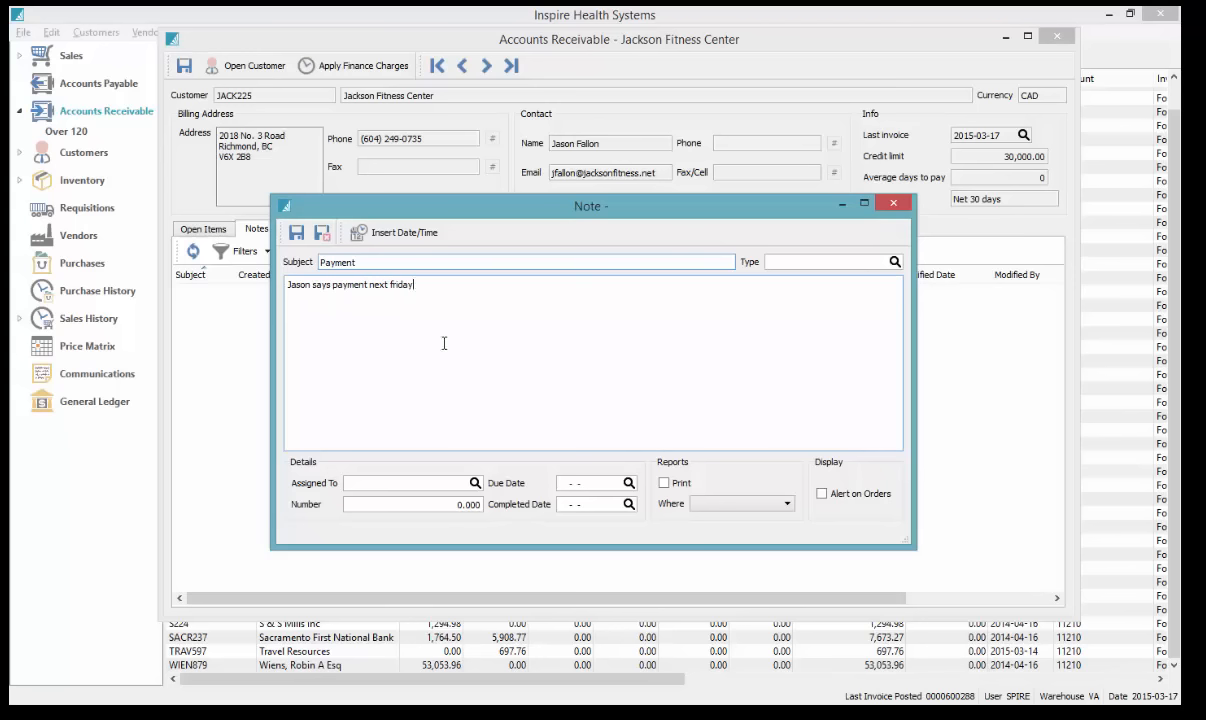
left_click(475, 483)
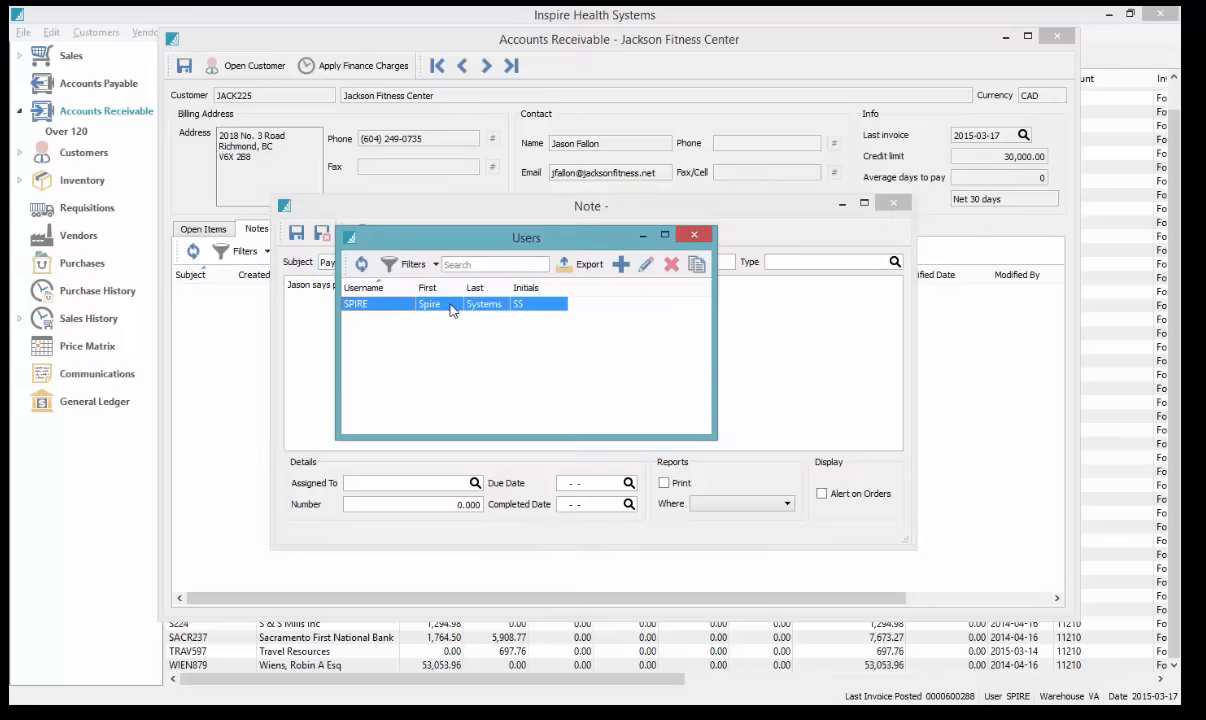
double_click(430, 303)
left_click(628, 483)
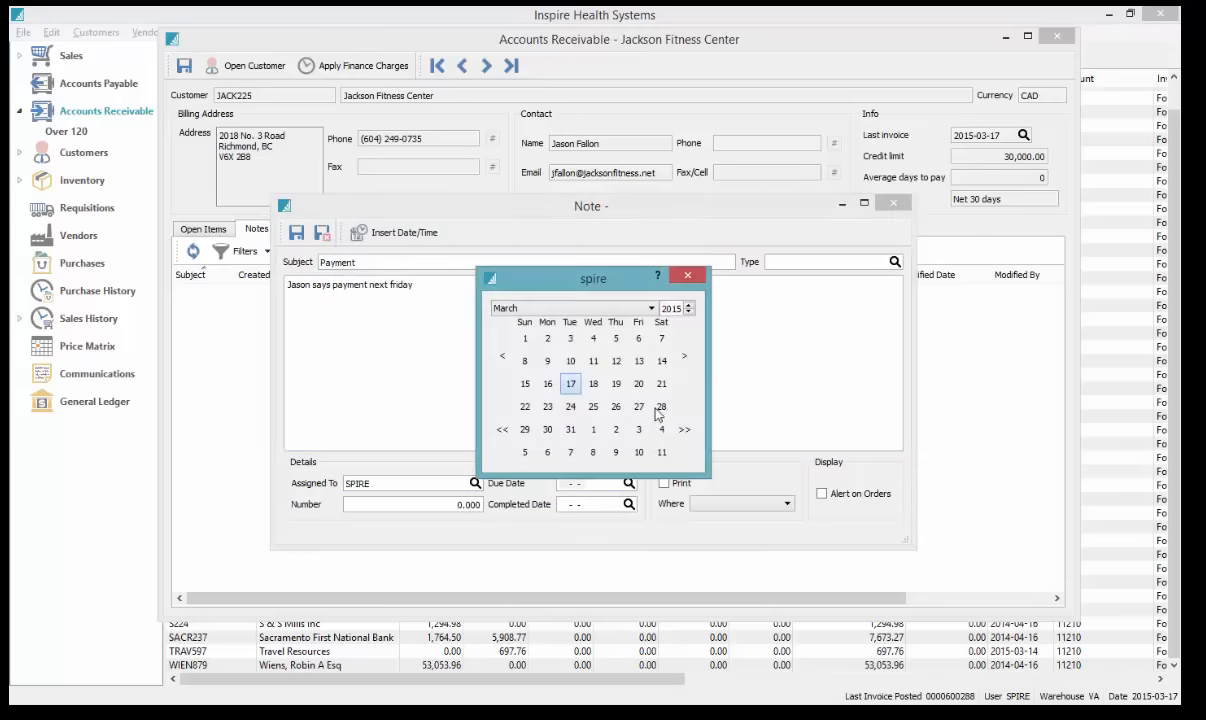
left_click(661, 407)
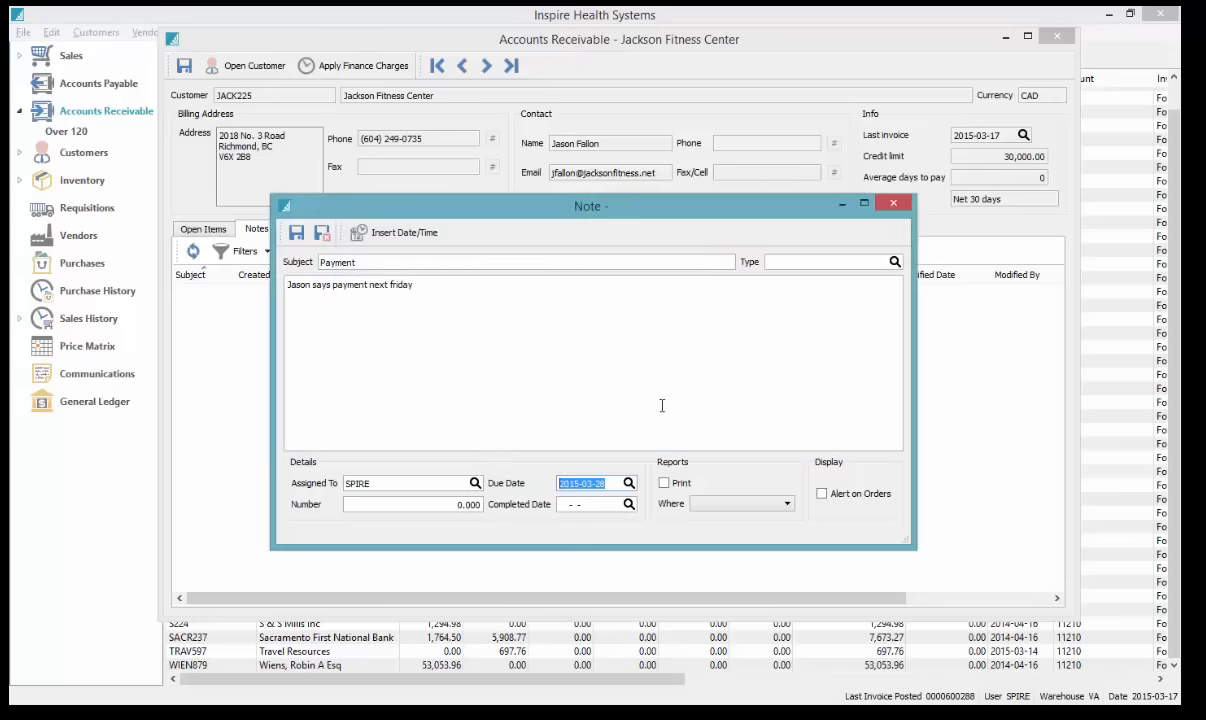
left_click(628, 483)
left_click(641, 406)
Save the new note and close the customer's receivables account
left_click(321, 232)
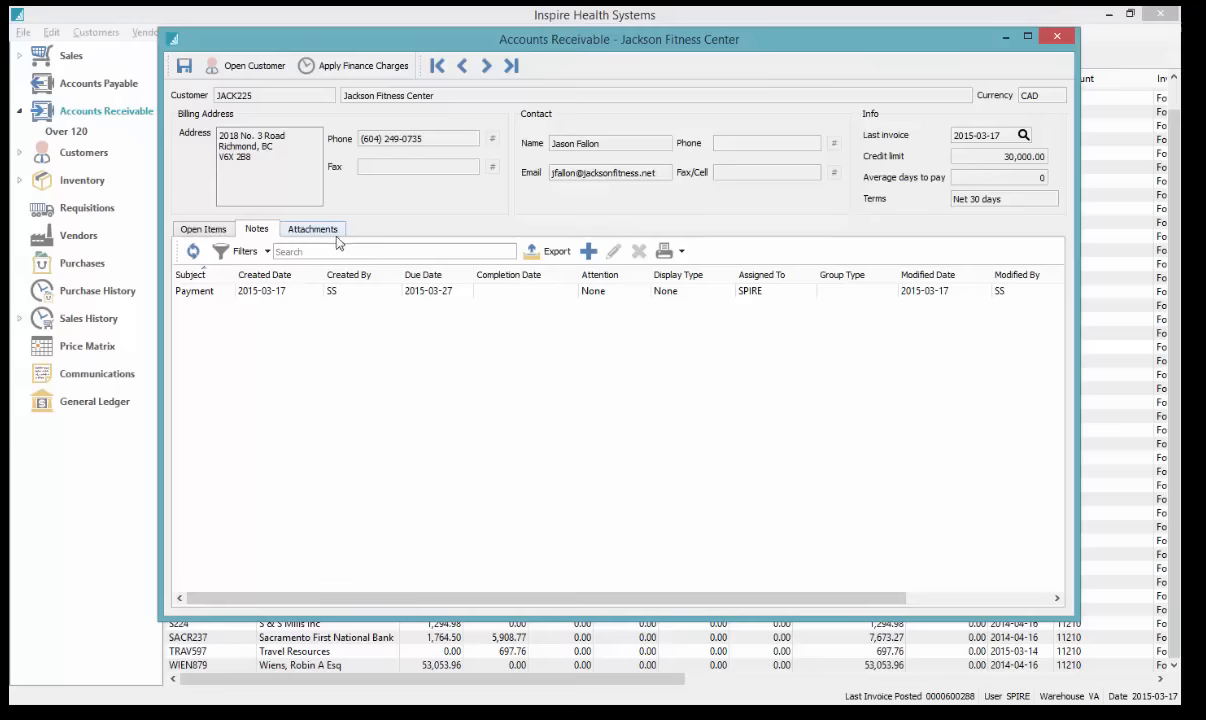
left_click(390, 292)
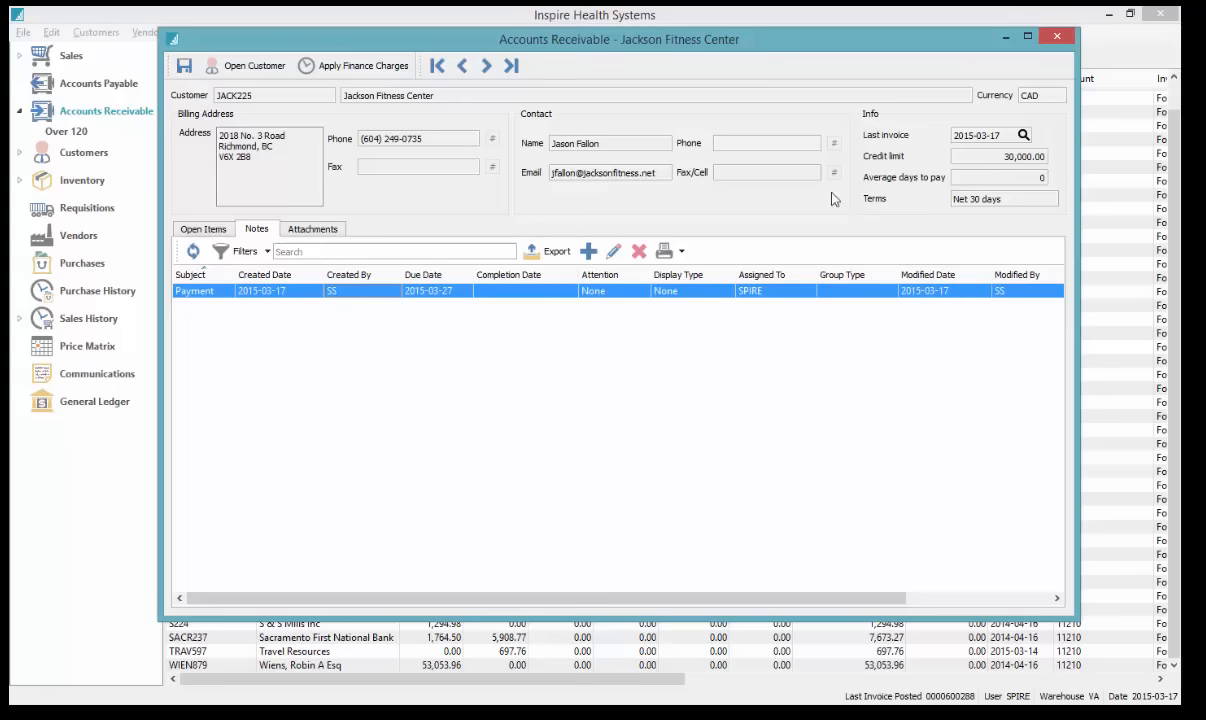
left_click(1058, 39)
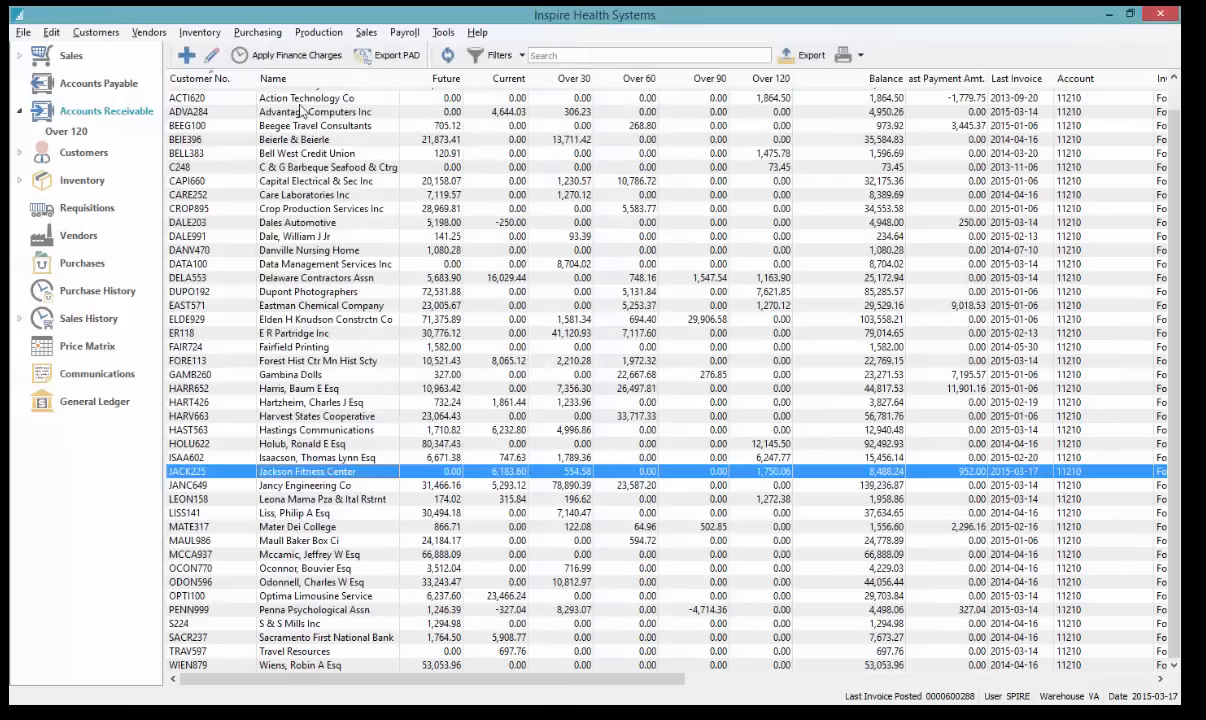
left_click(96, 373)
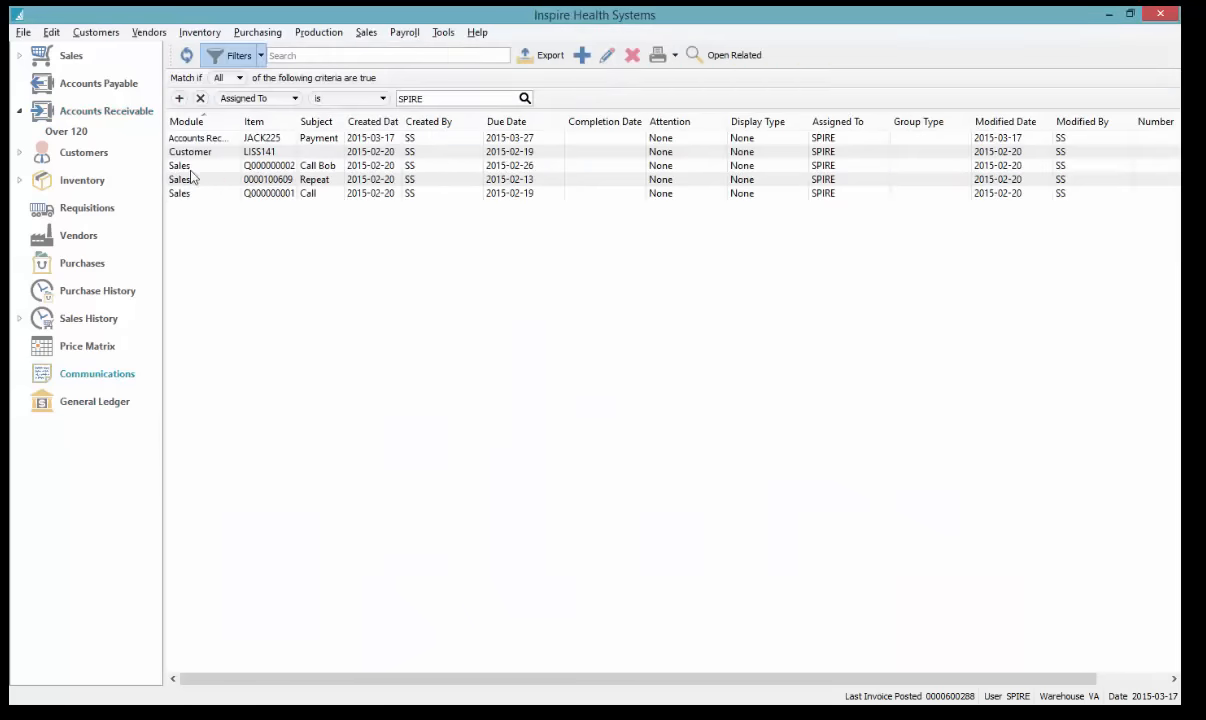
left_click(219, 140)
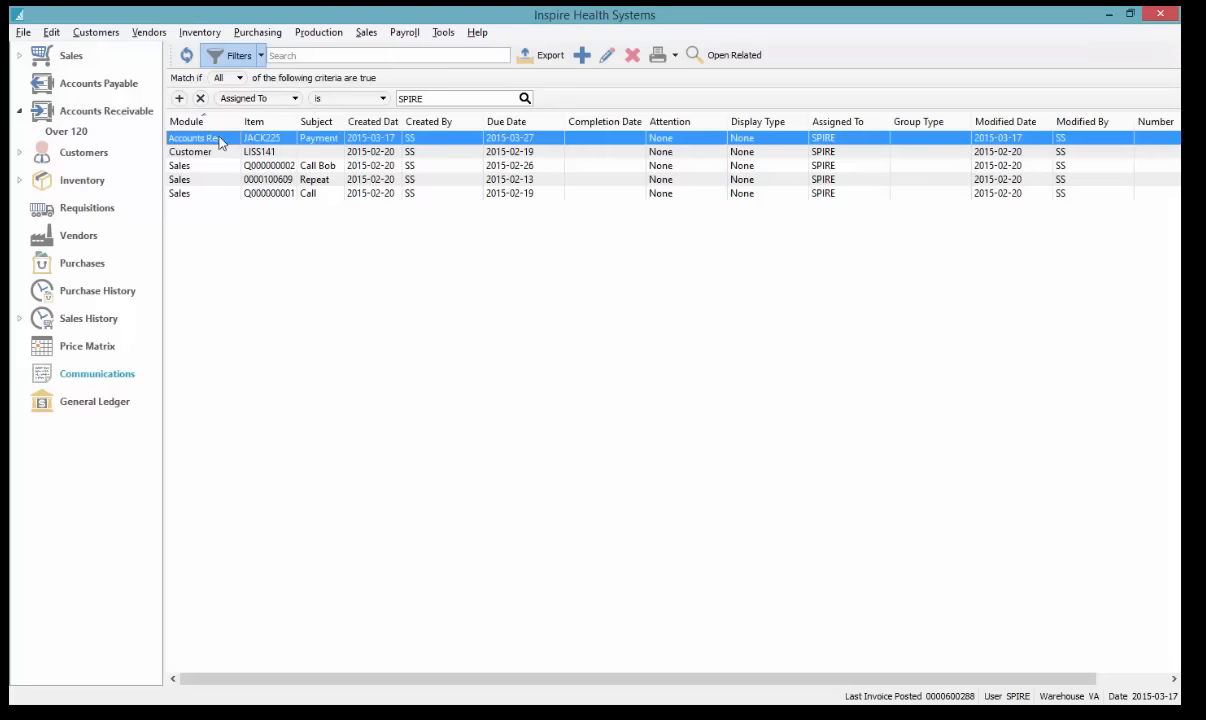
left_click(738, 58)
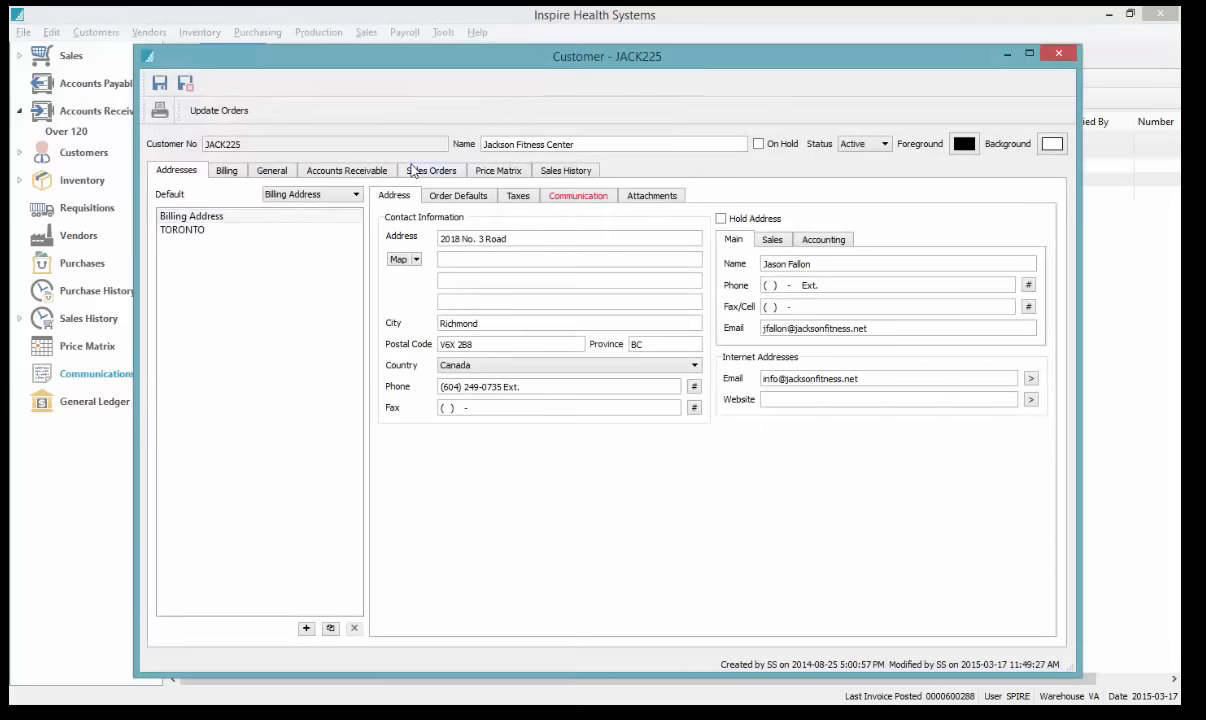
left_click(350, 171)
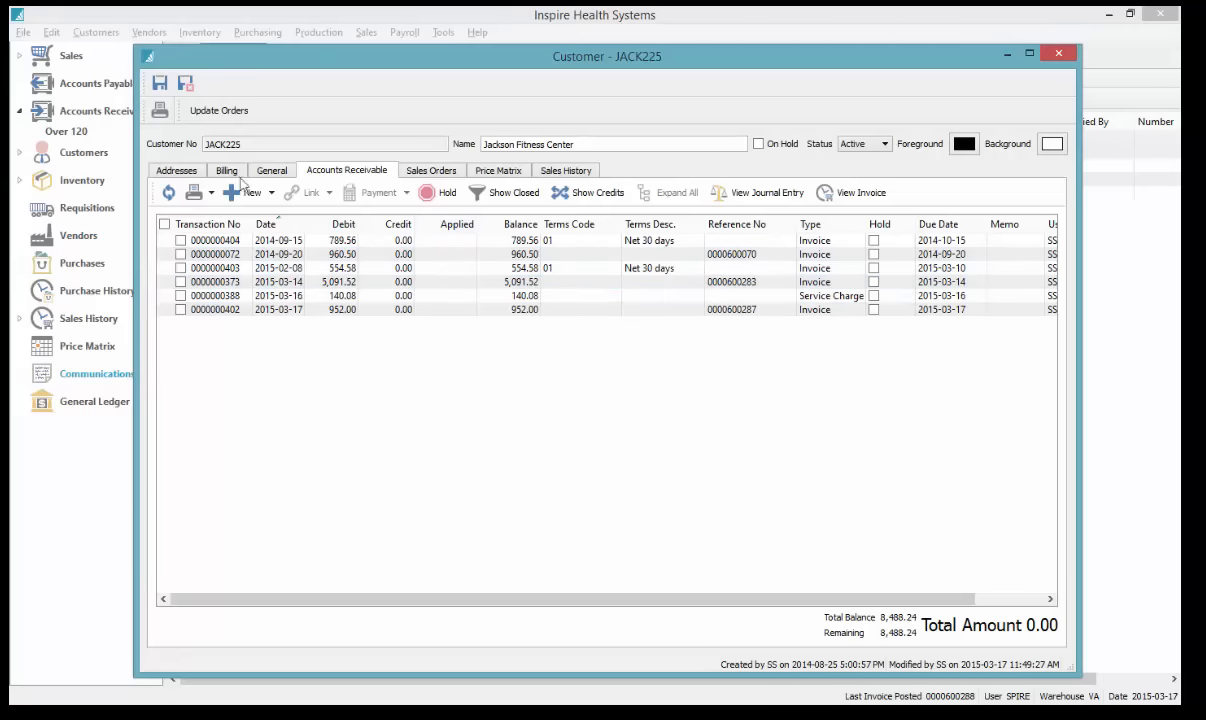
left_click(168, 171)
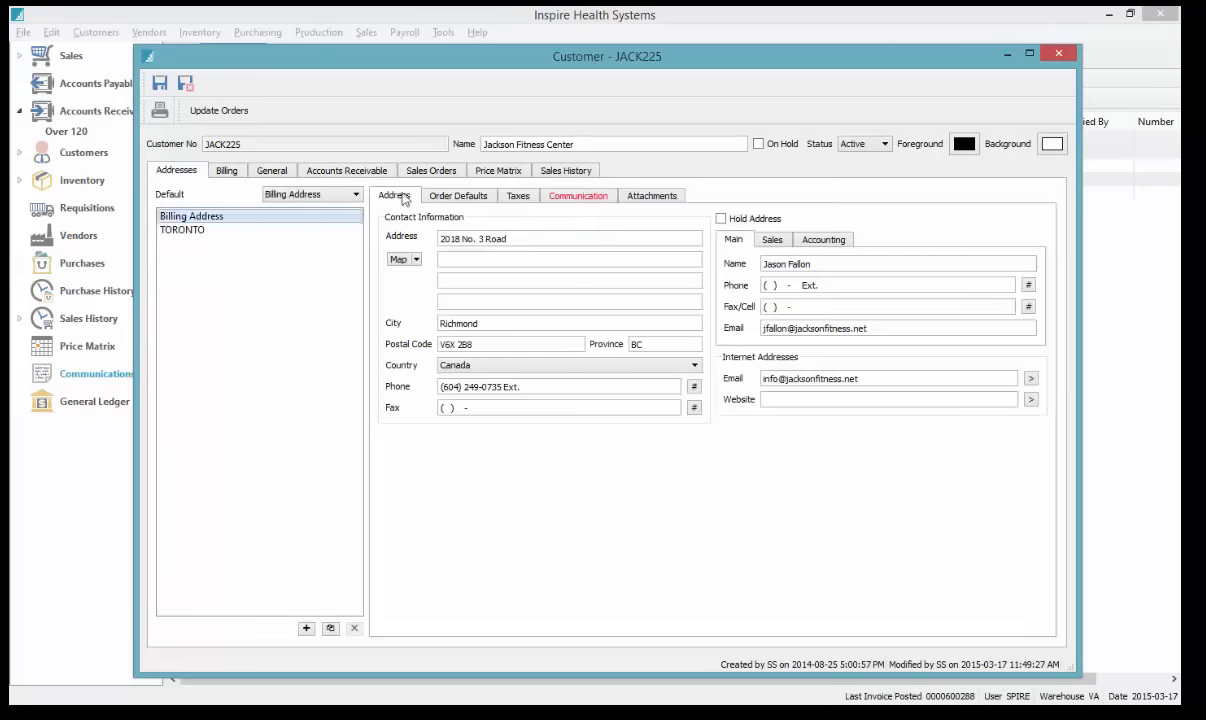
left_click(344, 172)
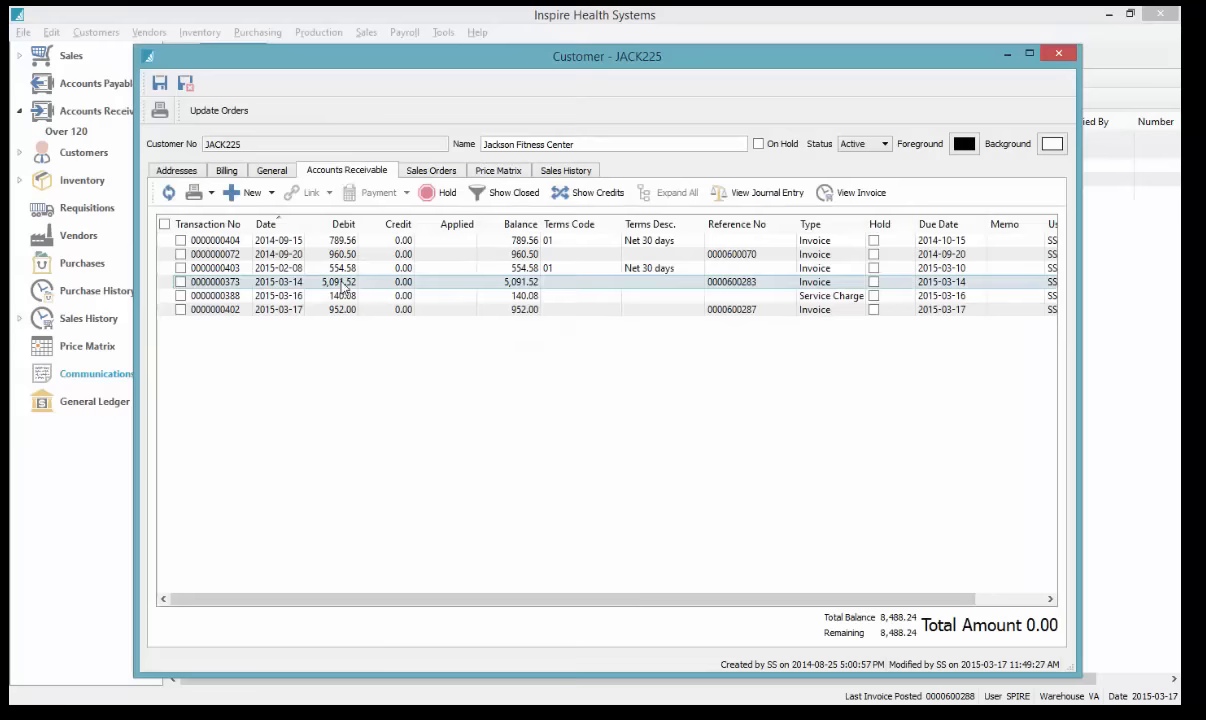
left_click(280, 241)
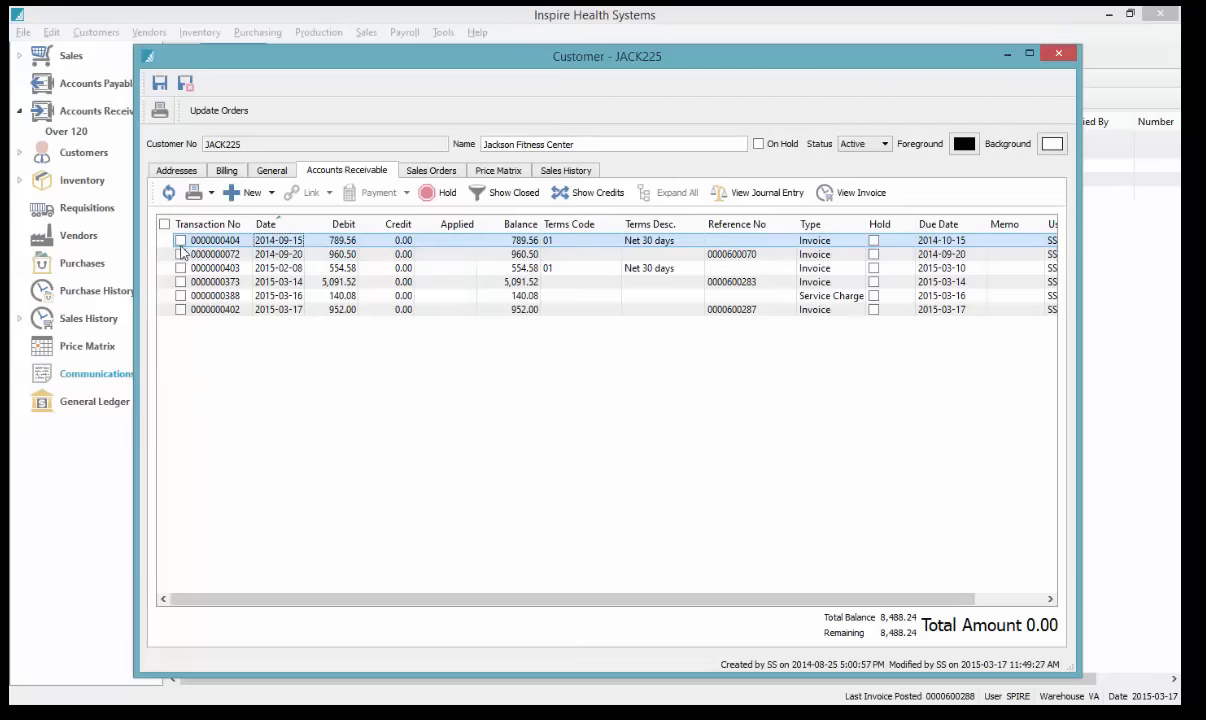
left_click(1062, 54)
left_click(91, 116)
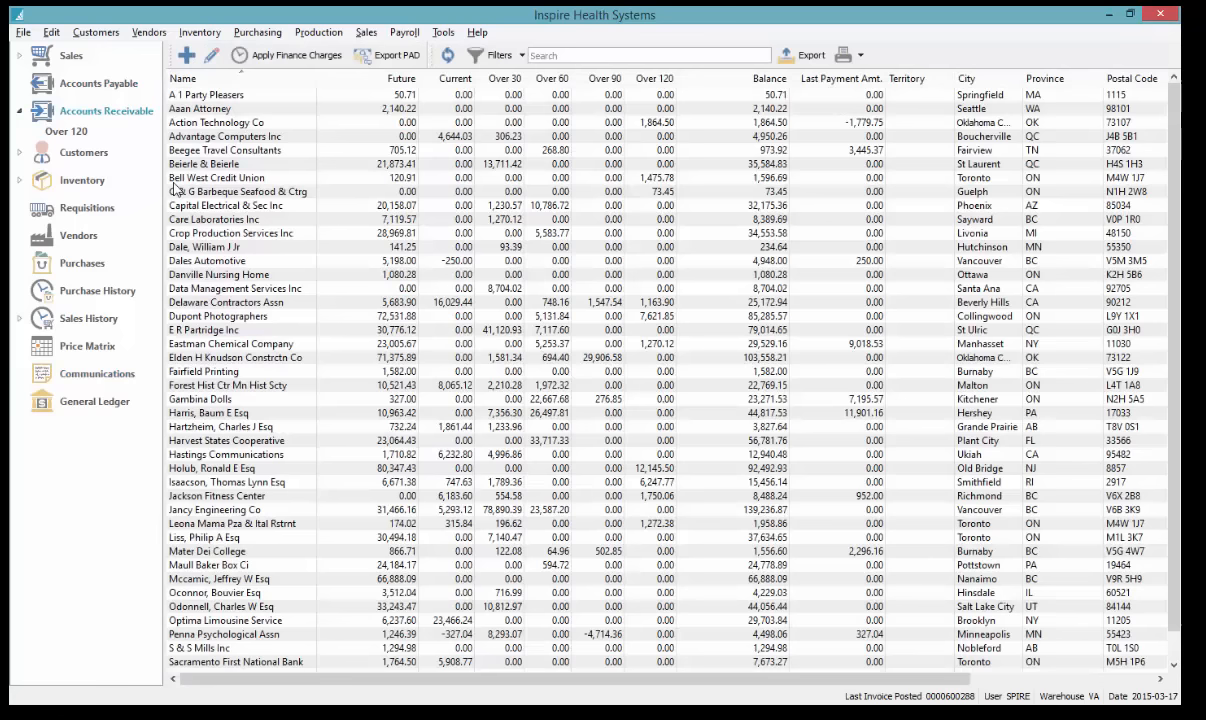
left_click(210, 138)
type("ja")
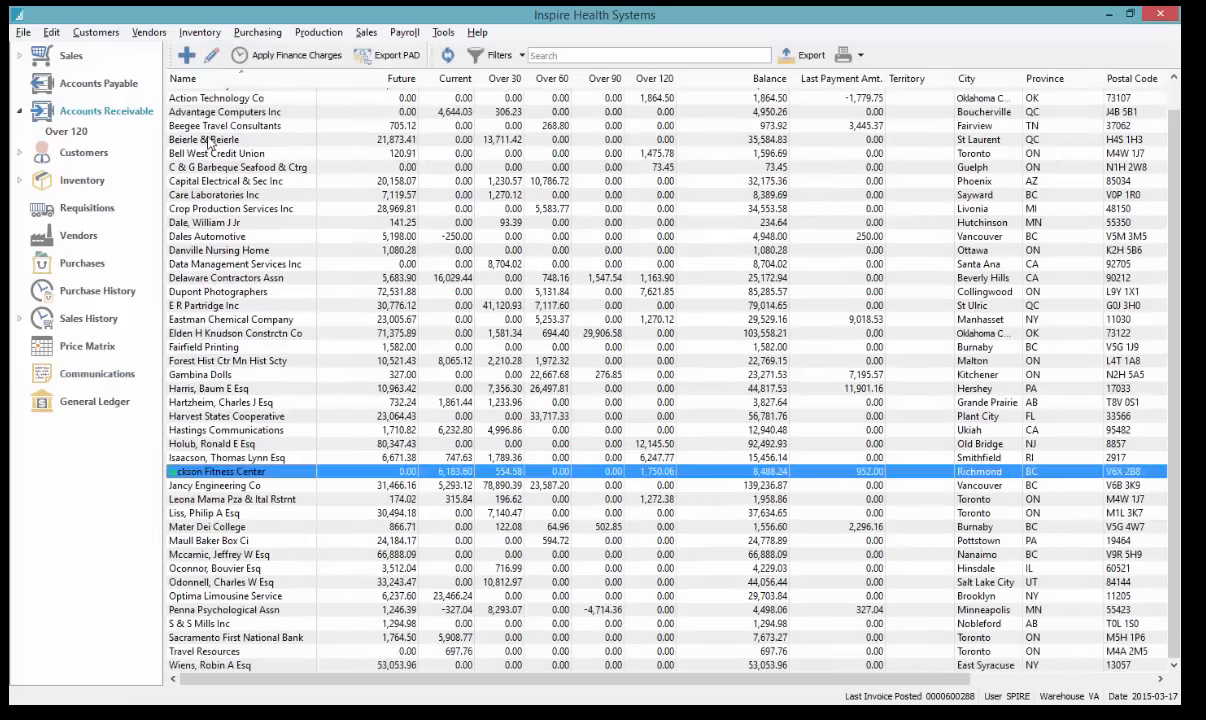
double_click(241, 479)
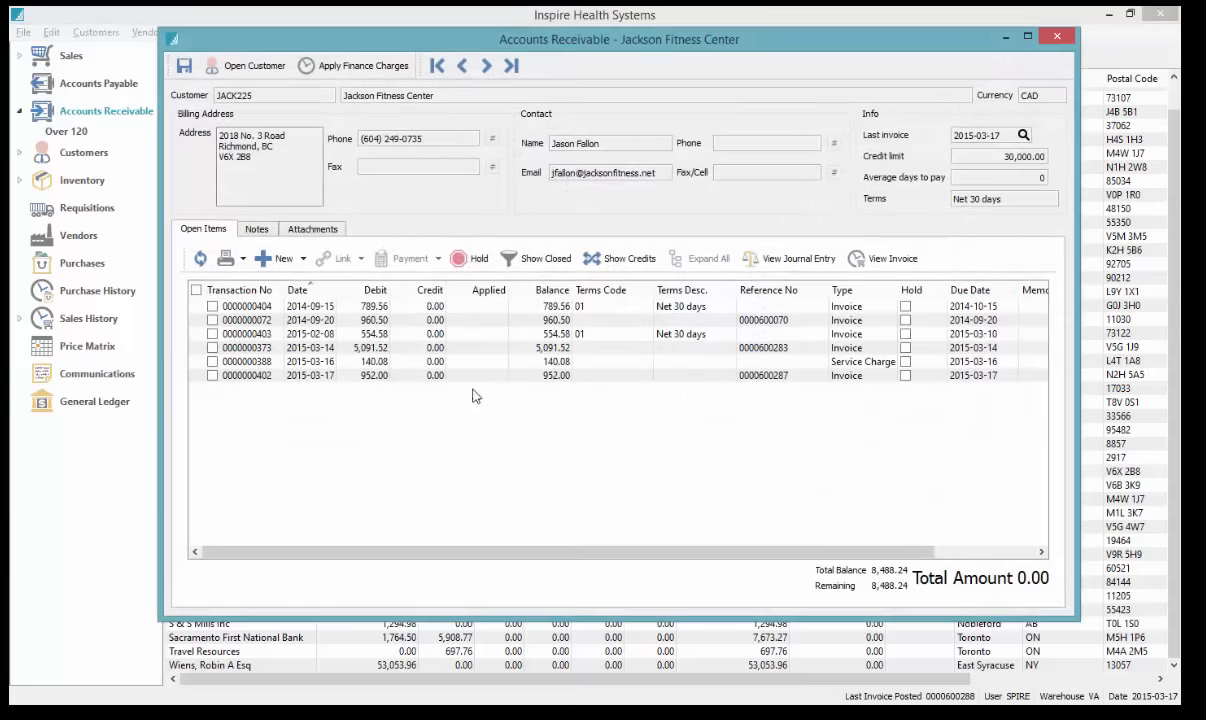
left_click(212, 306)
left_click(212, 320)
left_click(212, 334)
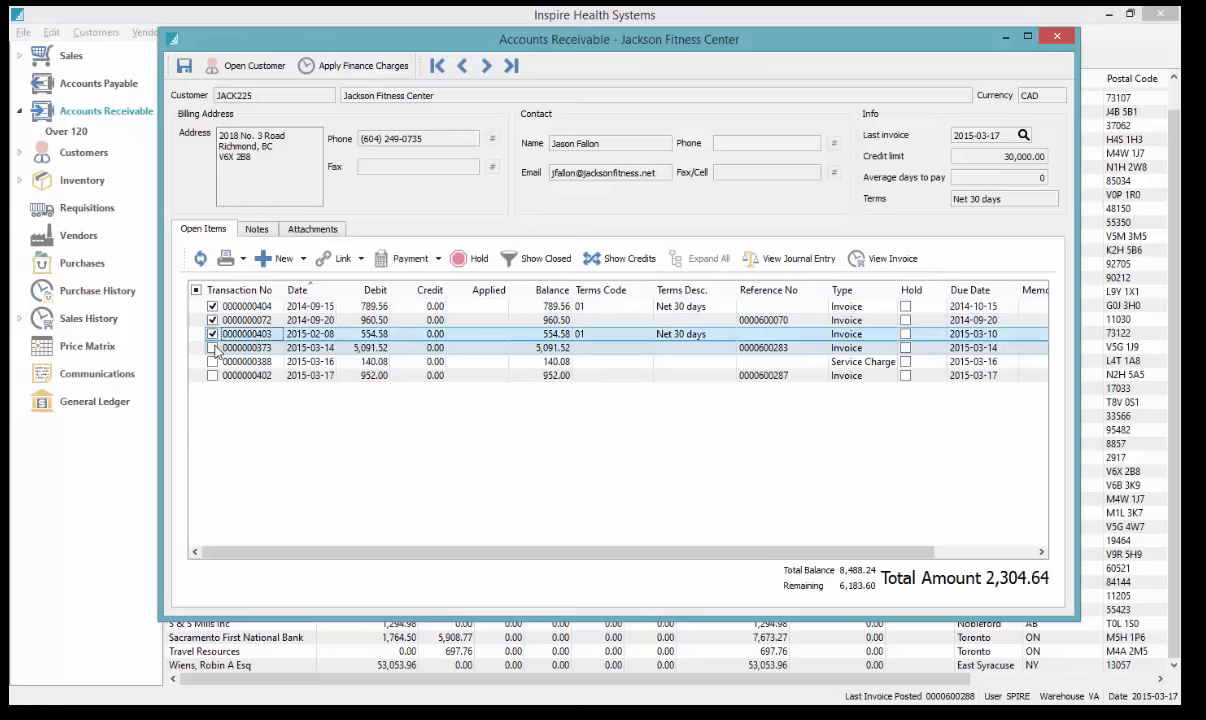
left_click(212, 347)
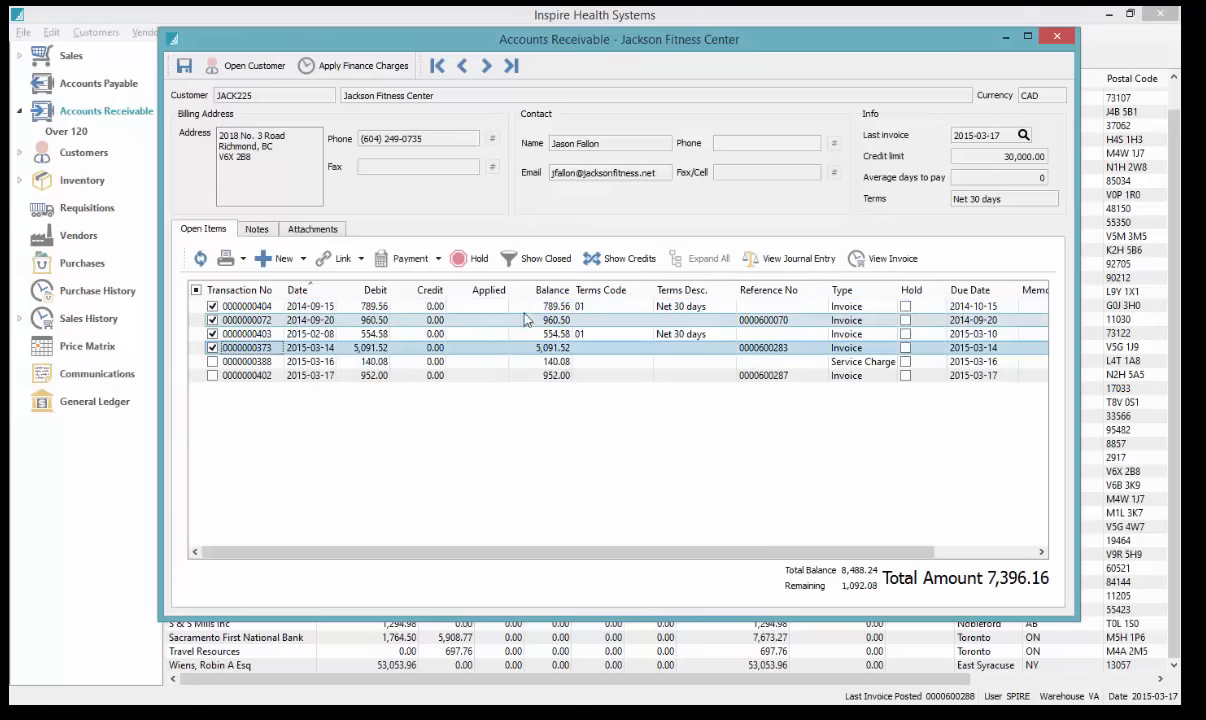
Post the 7,396.16 payment for the marked invoices and preview the receipt
left_click(405, 258)
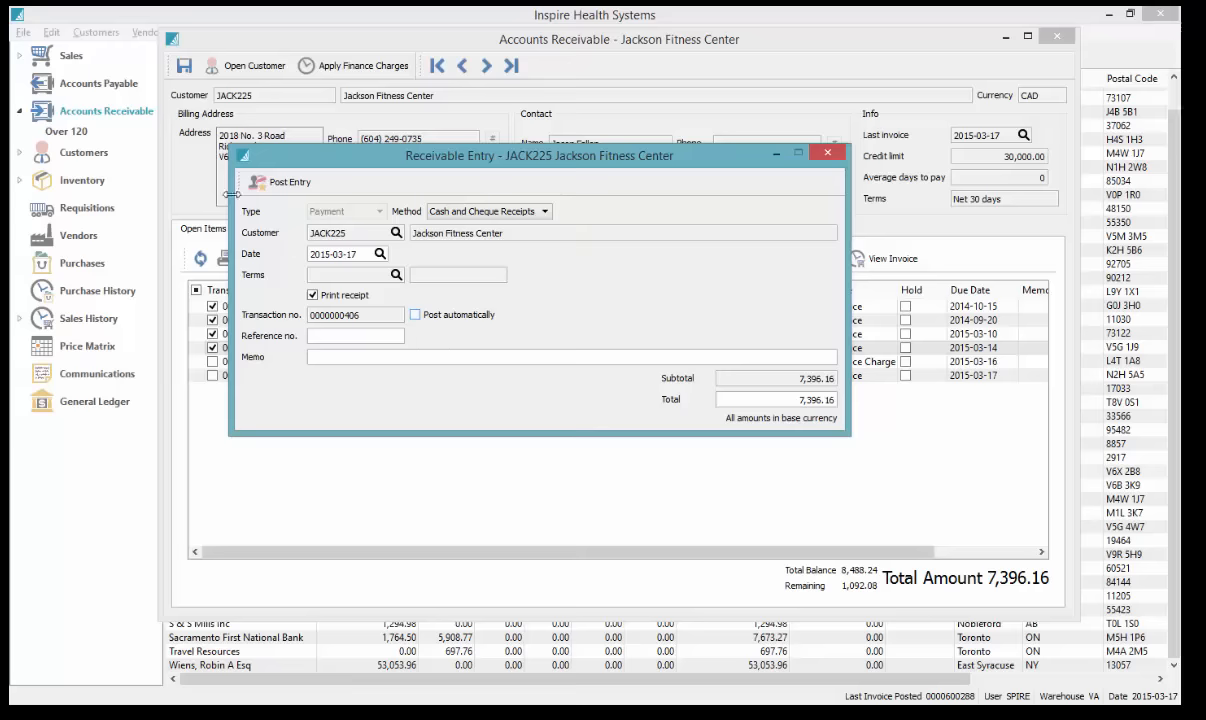
left_click(290, 184)
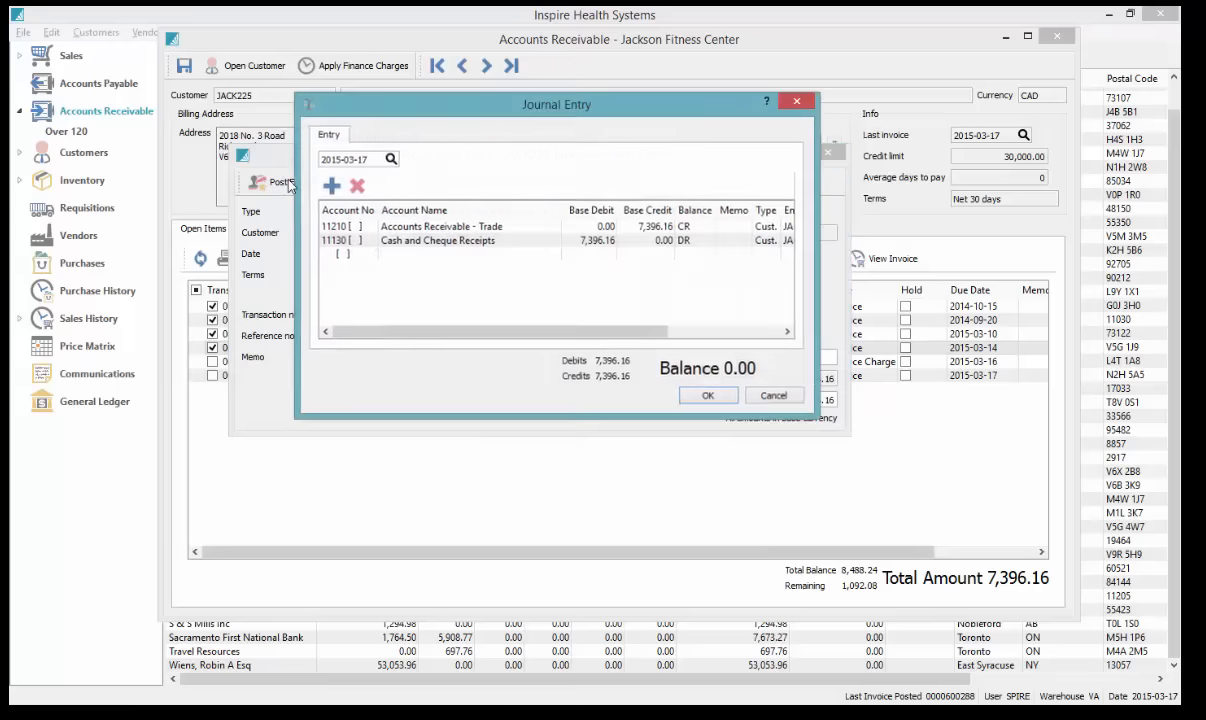
left_click(706, 395)
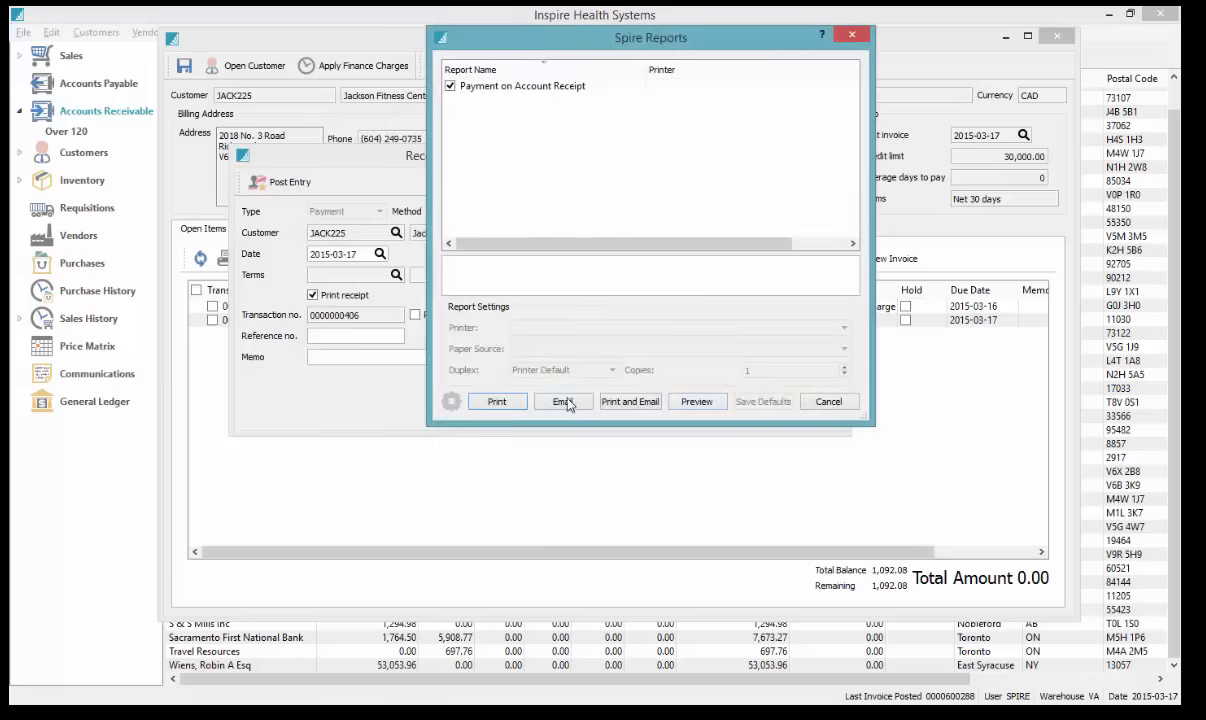
left_click(696, 405)
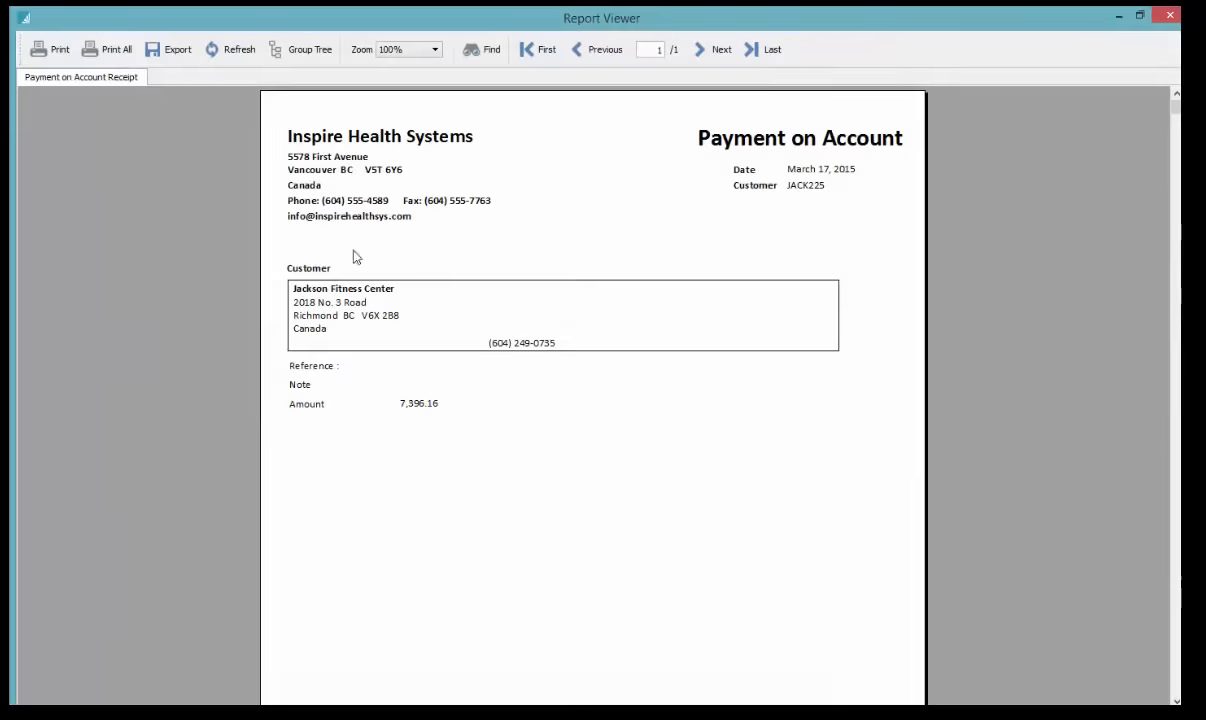
left_click(1169, 15)
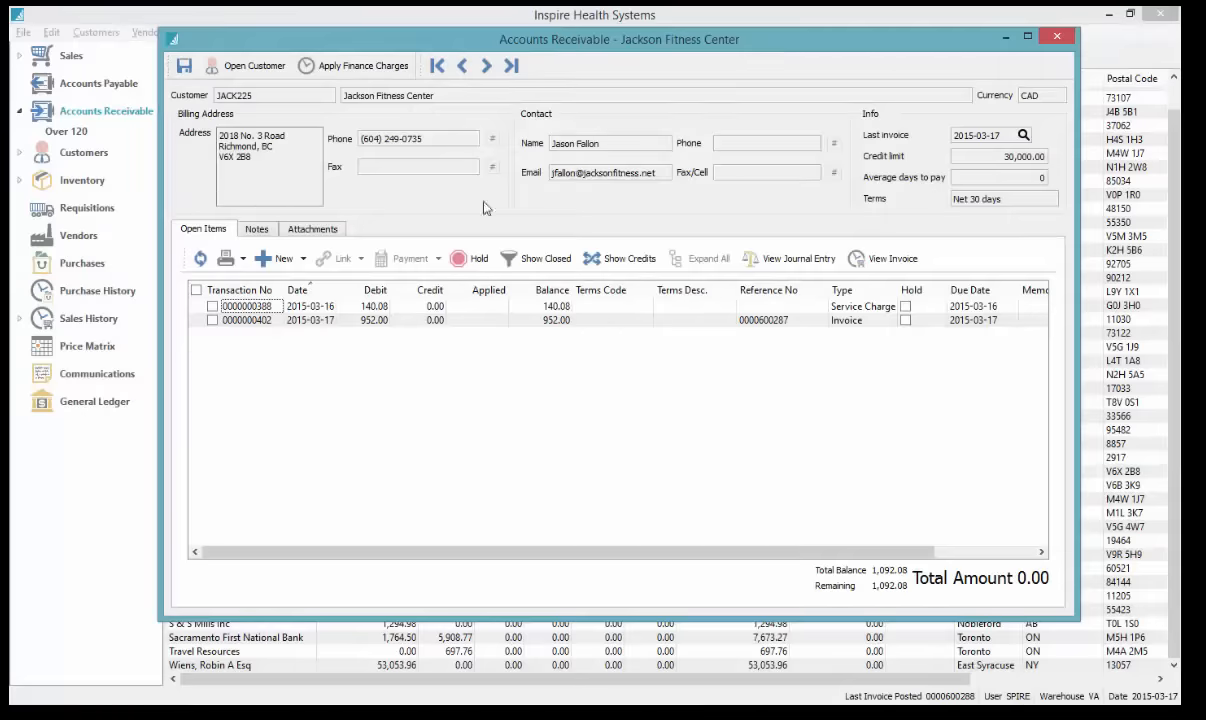
Show closed invoices expanded, oldest first, with a wider Transaction No column
left_click(421, 327)
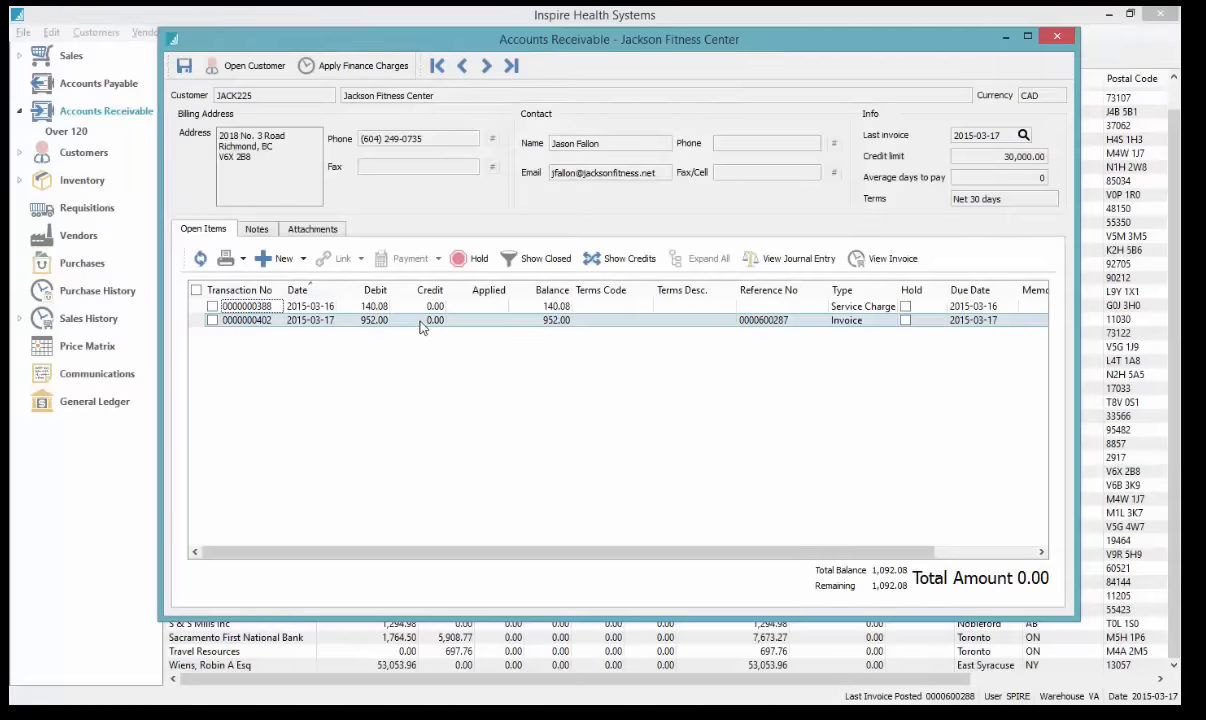
left_click(546, 262)
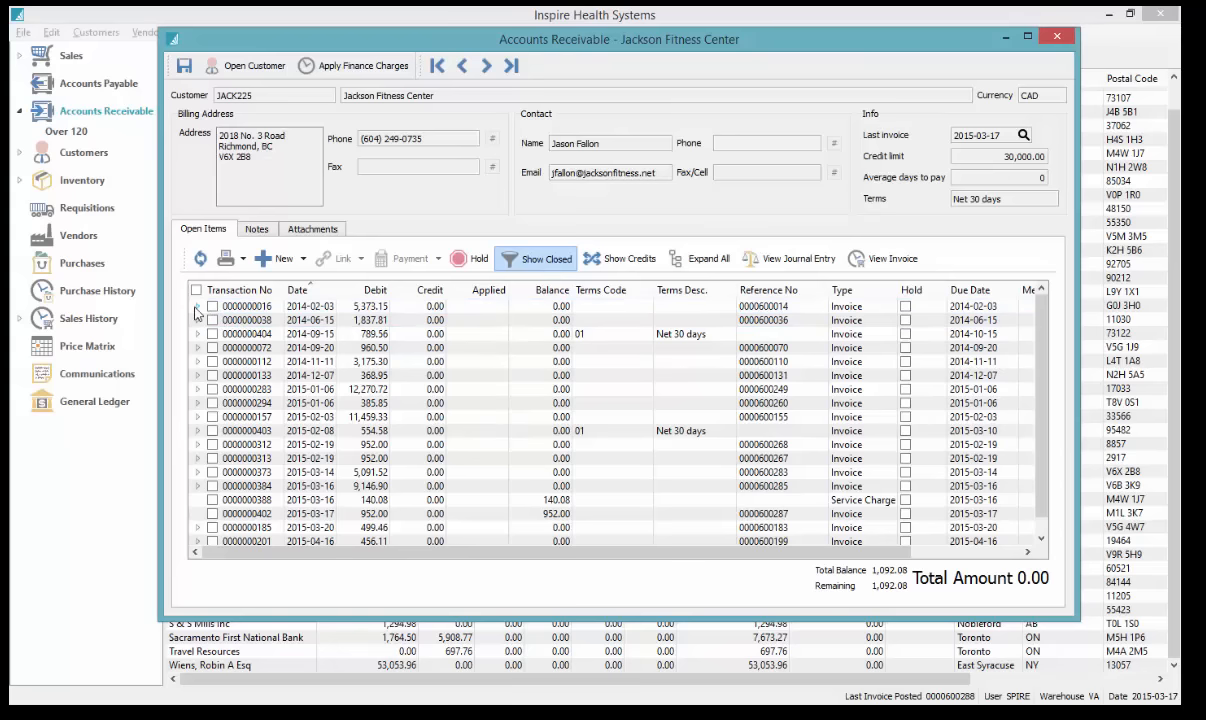
left_click(322, 292)
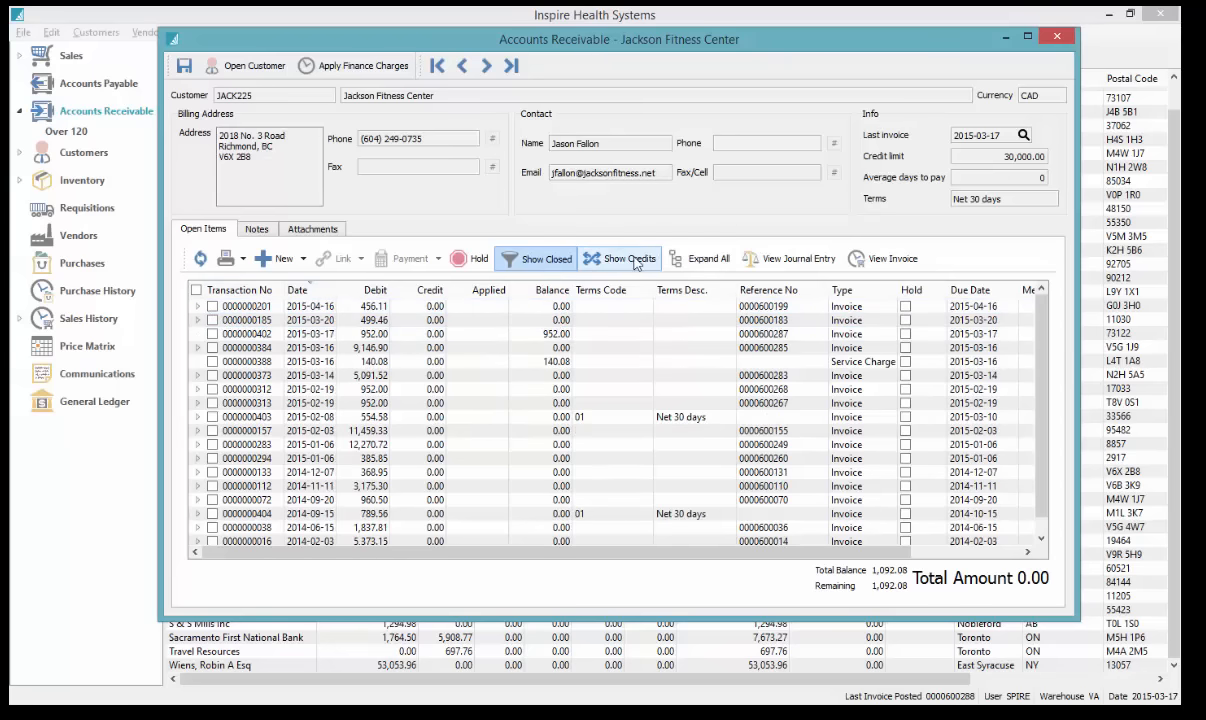
left_click(685, 261)
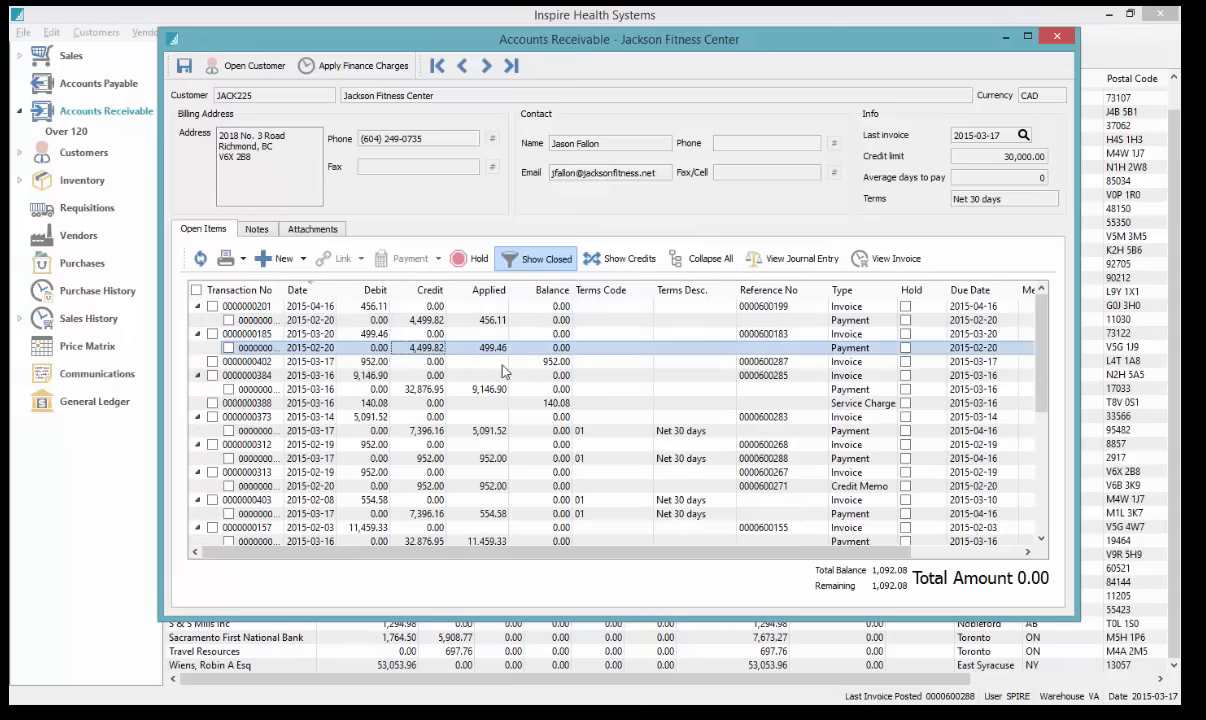
left_click(458, 348)
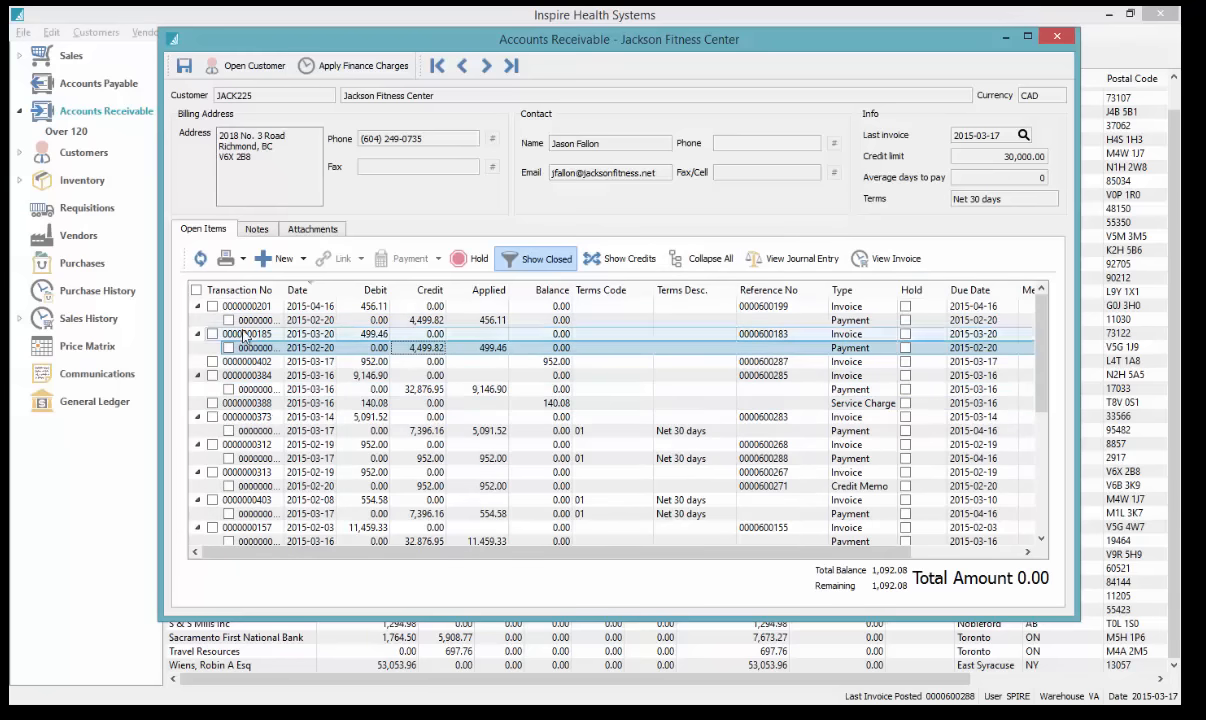
left_click_drag(283, 282, 333, 284)
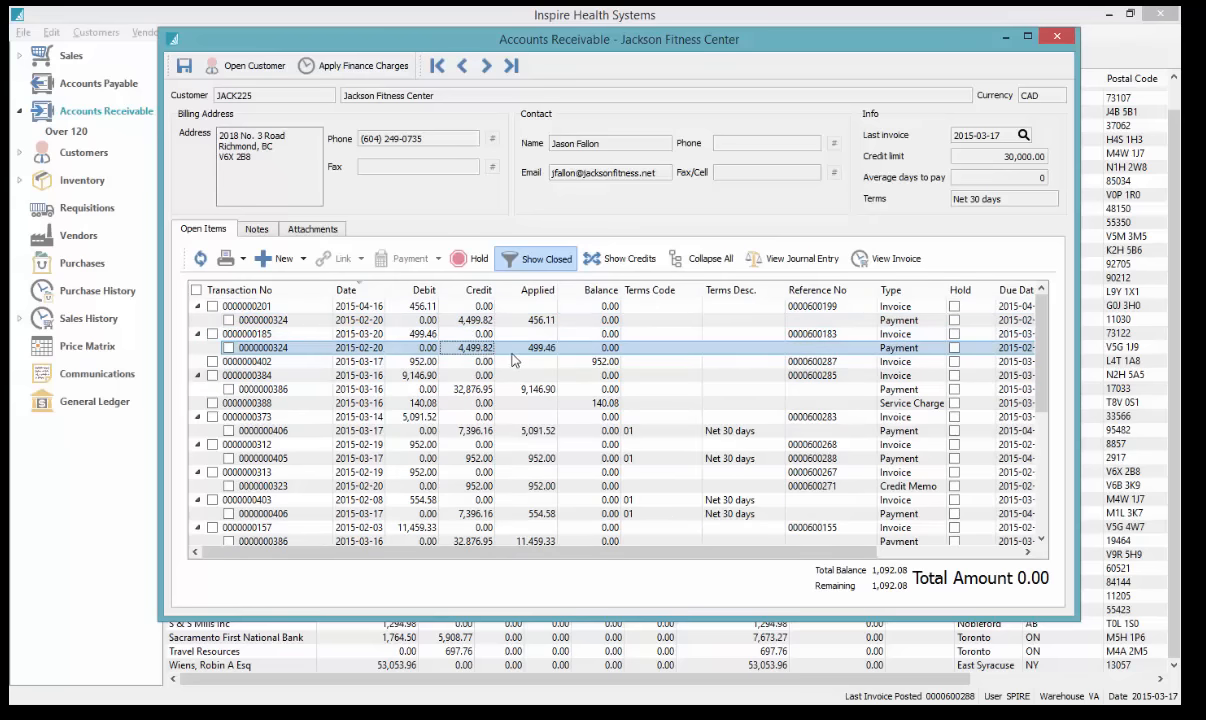
left_click(372, 292)
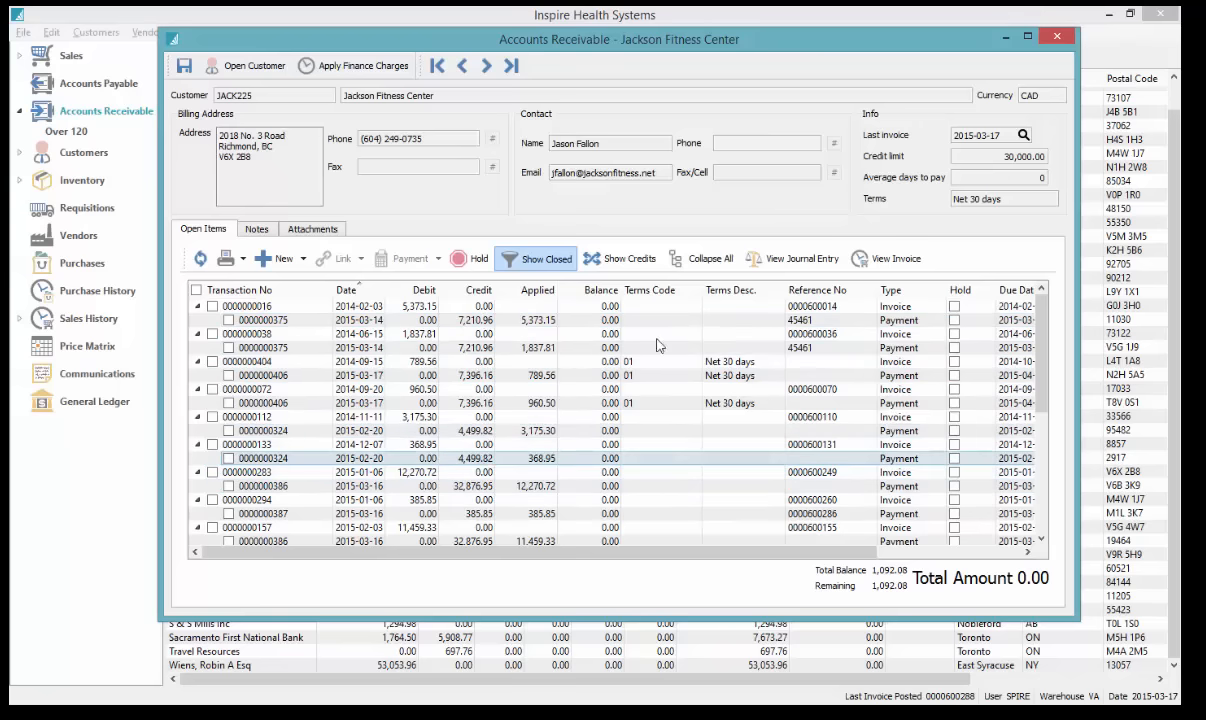
left_click(621, 260)
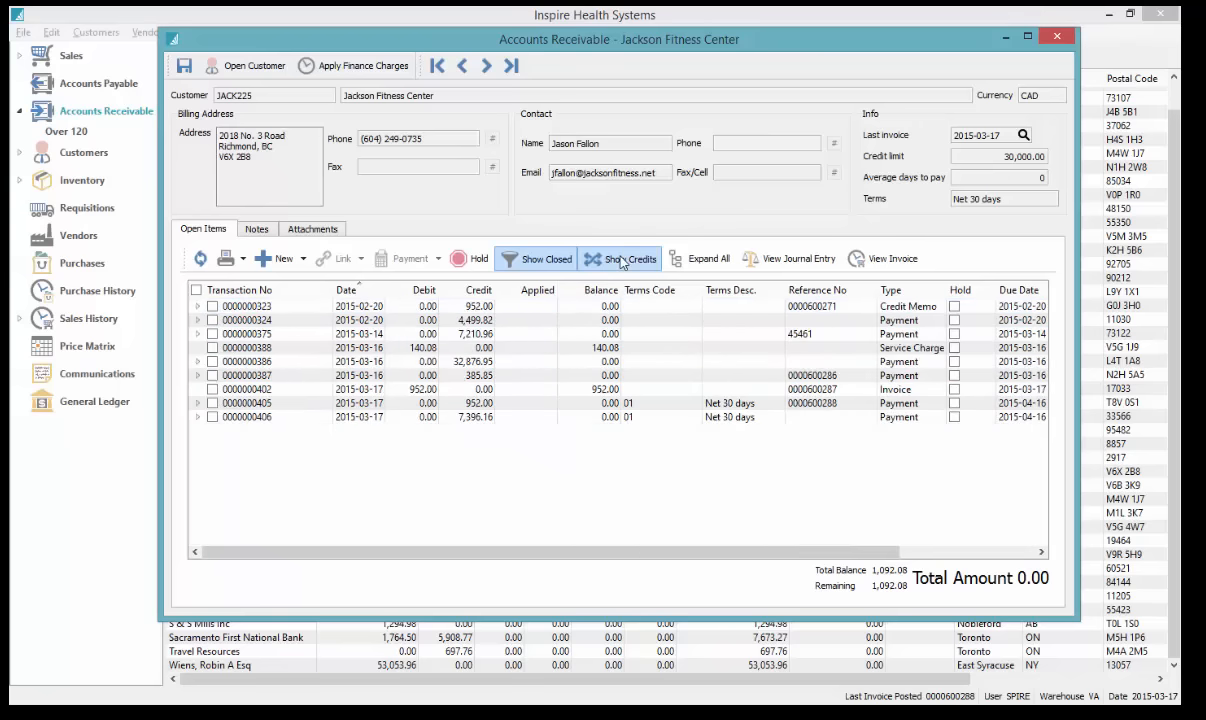
left_click(198, 418)
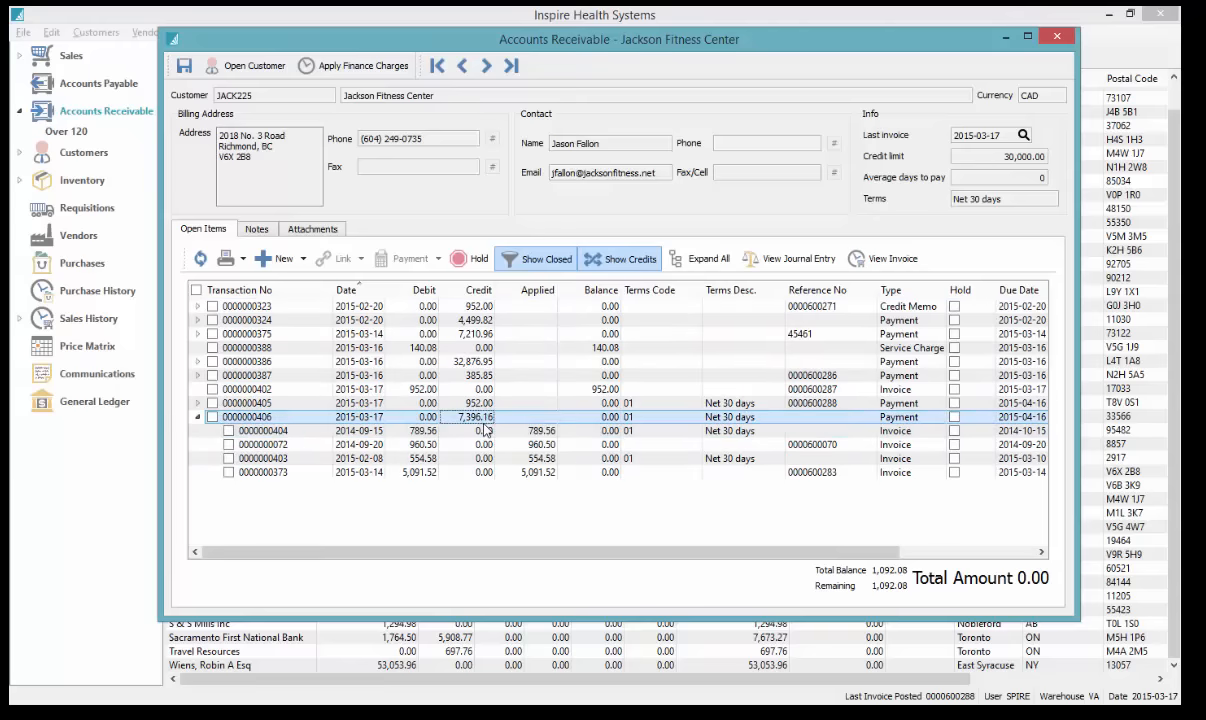
left_click(534, 477)
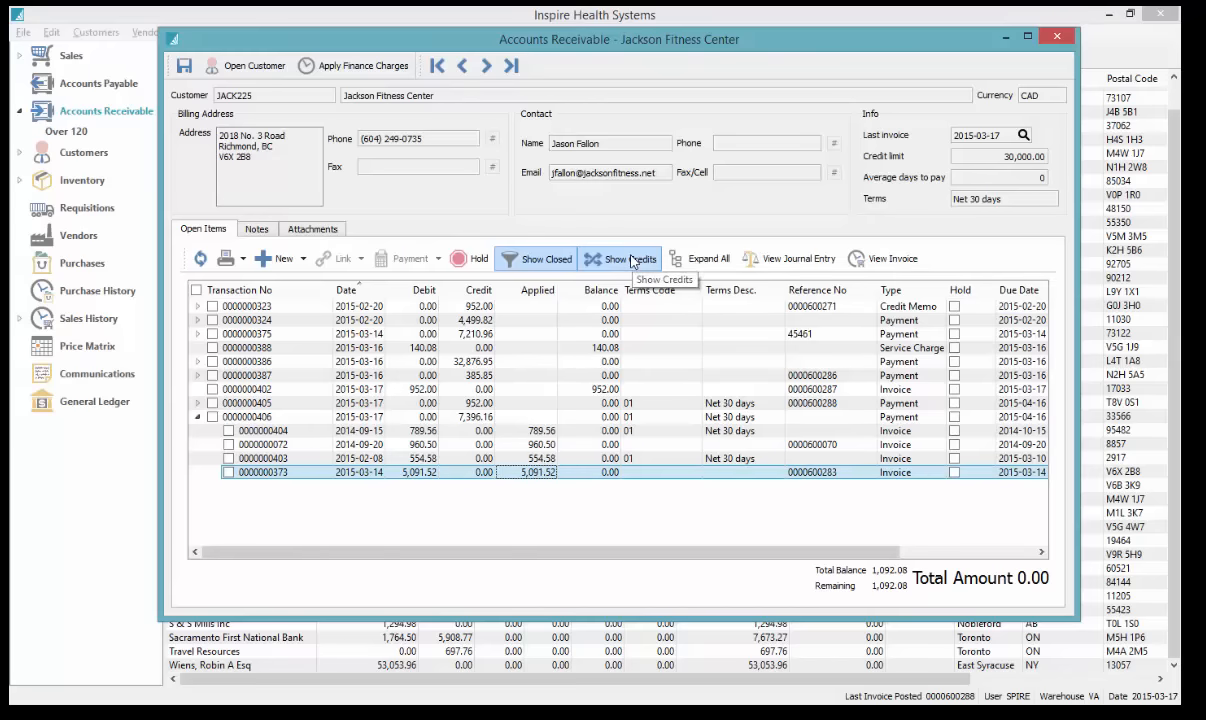
left_click(305, 419)
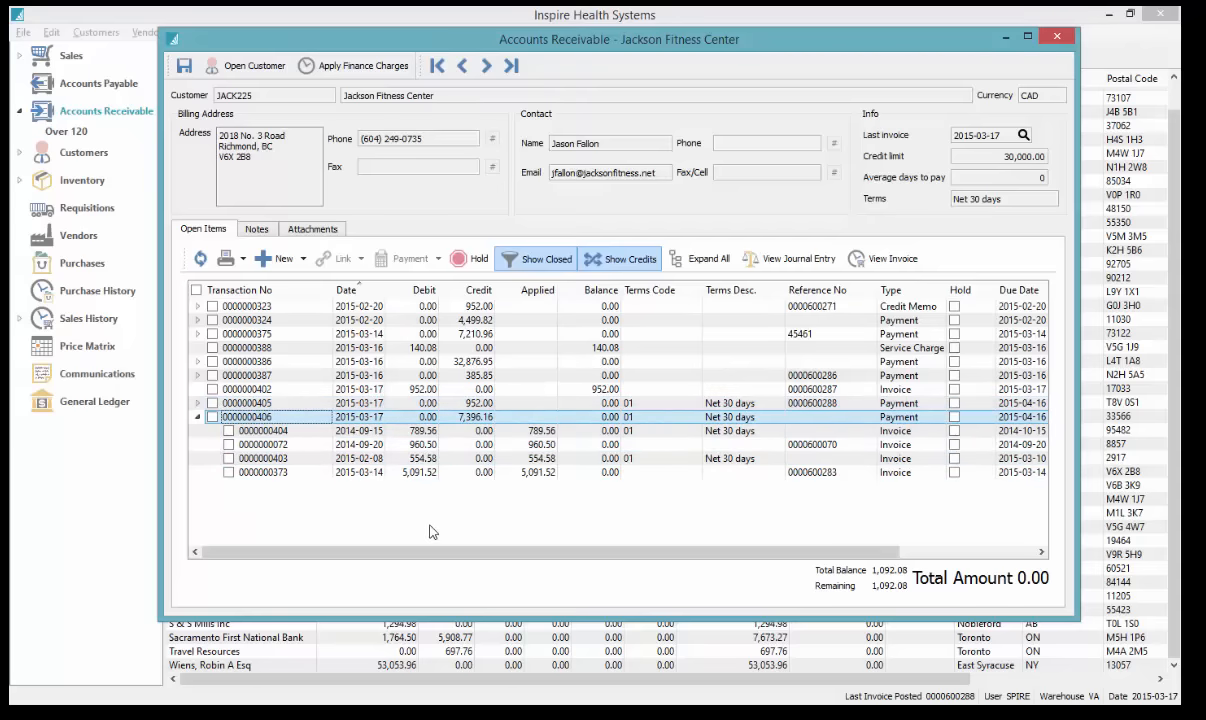
left_click(624, 260)
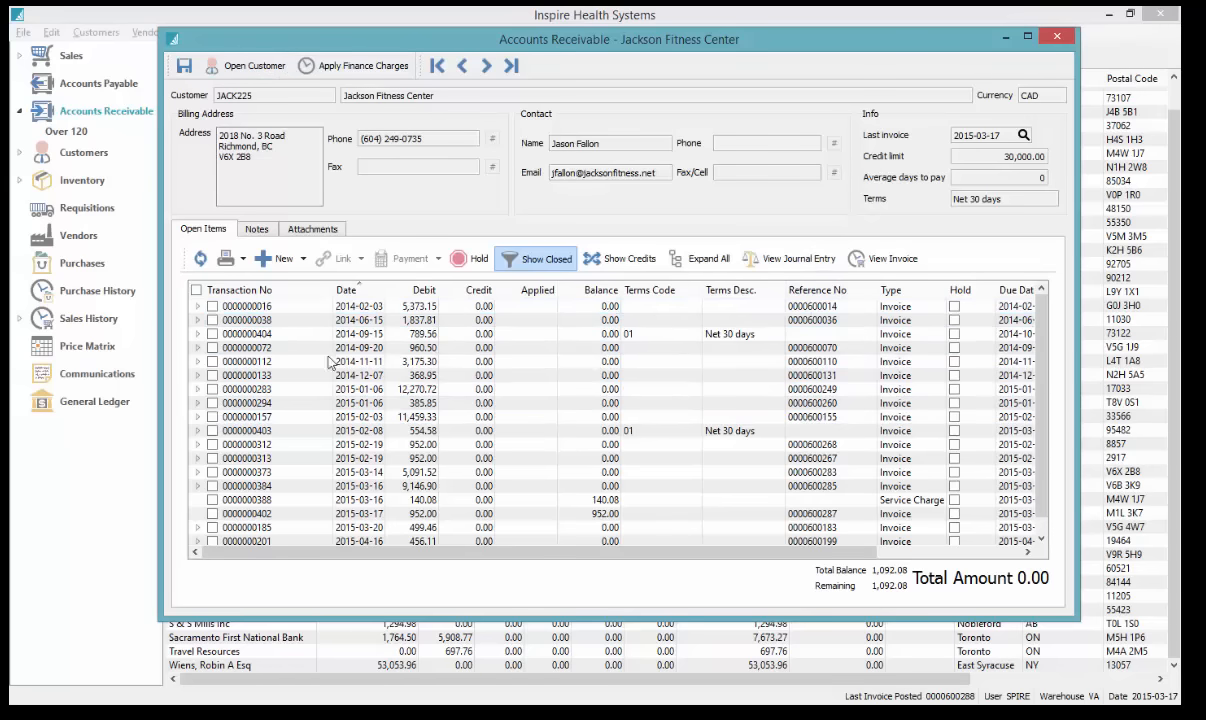
left_click(522, 258)
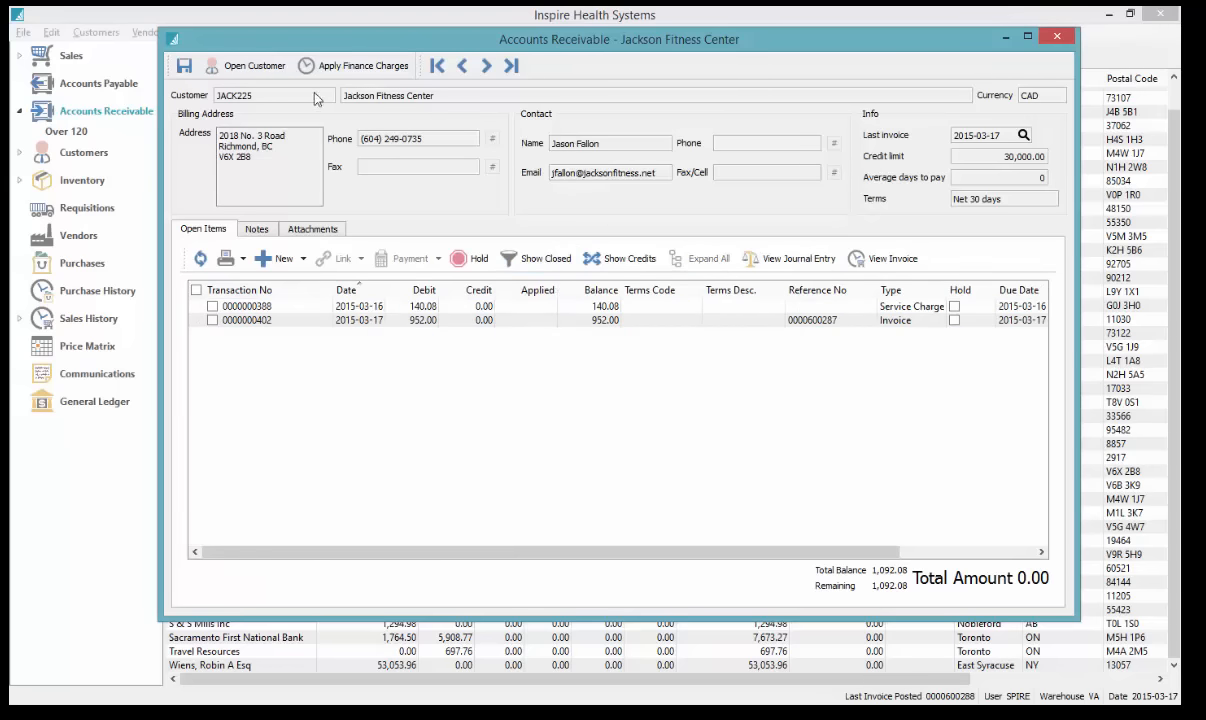
left_click(255, 67)
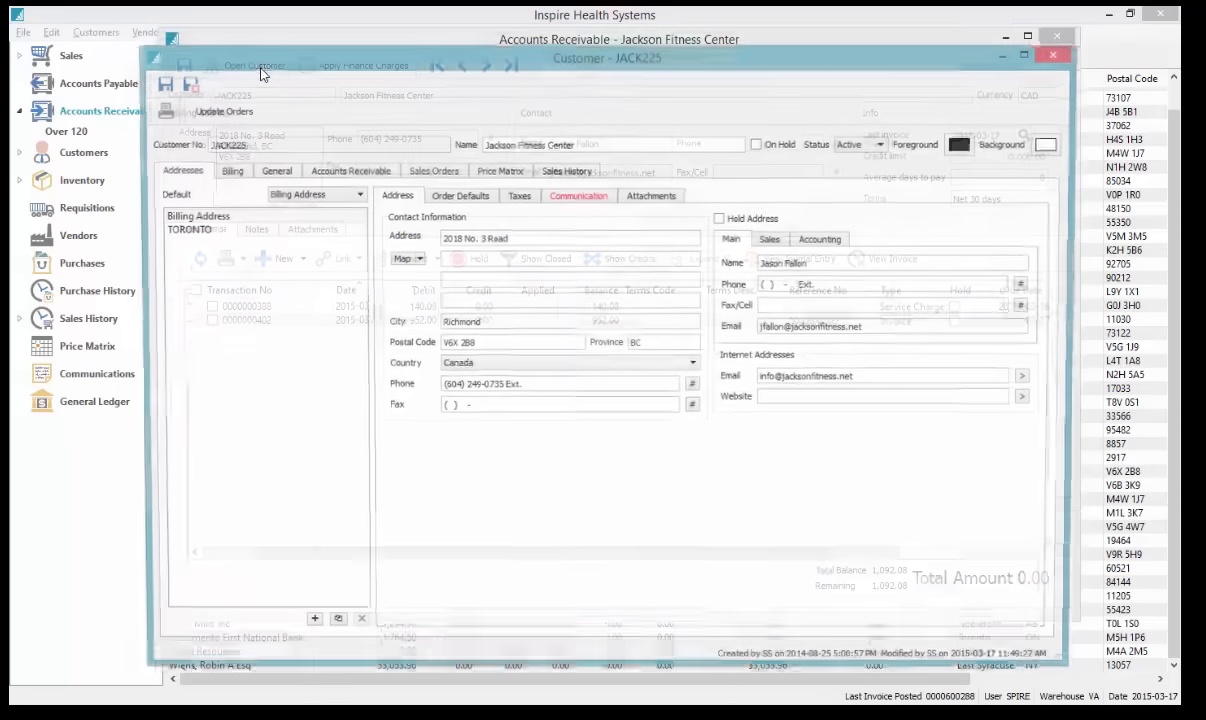
left_click(566, 171)
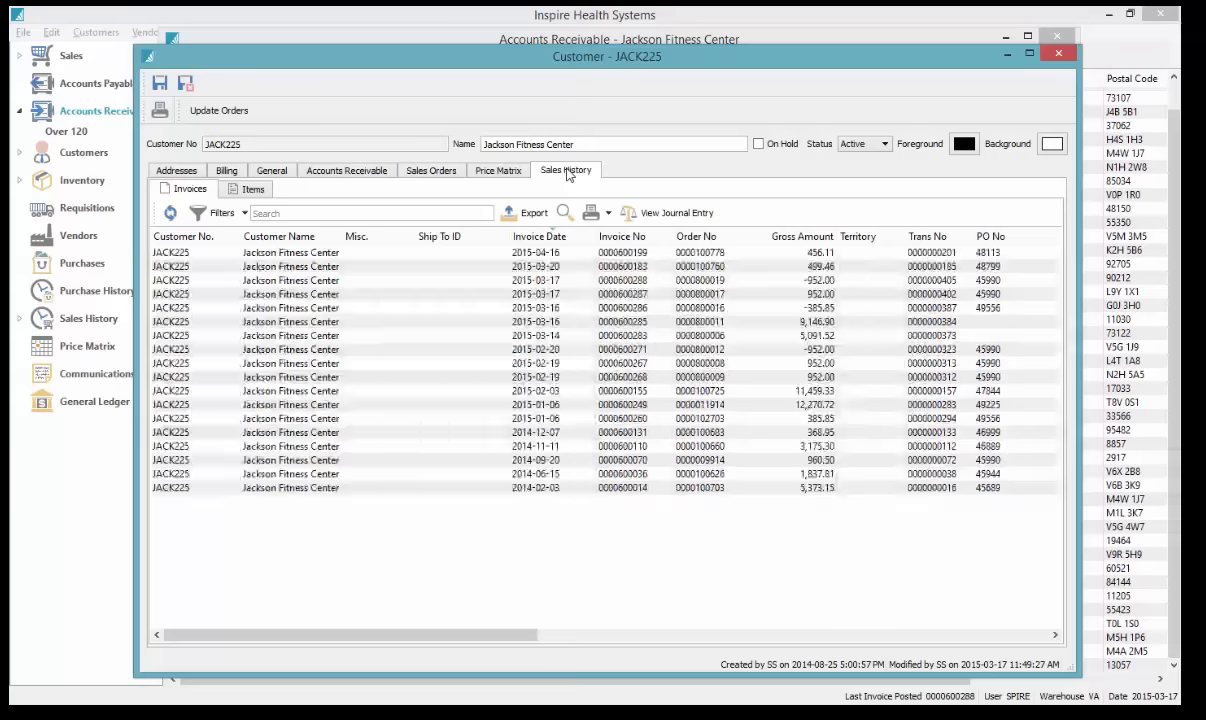
left_click(418, 173)
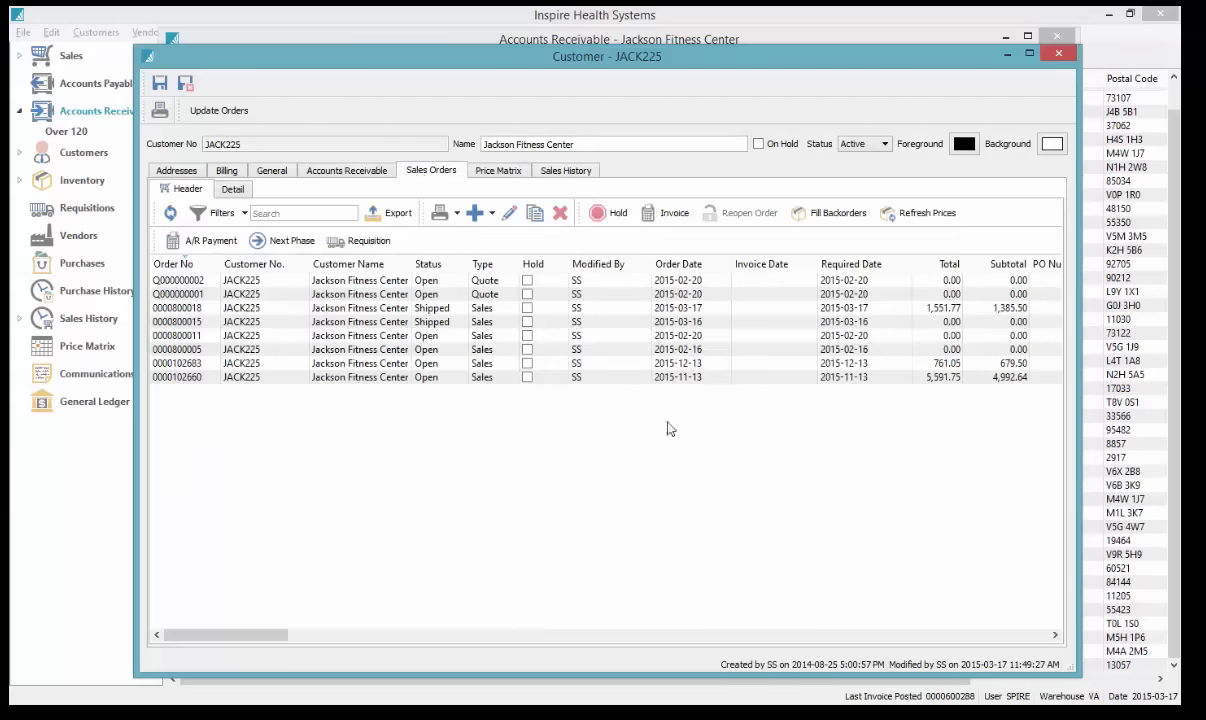
left_click(427, 307)
left_click(427, 321)
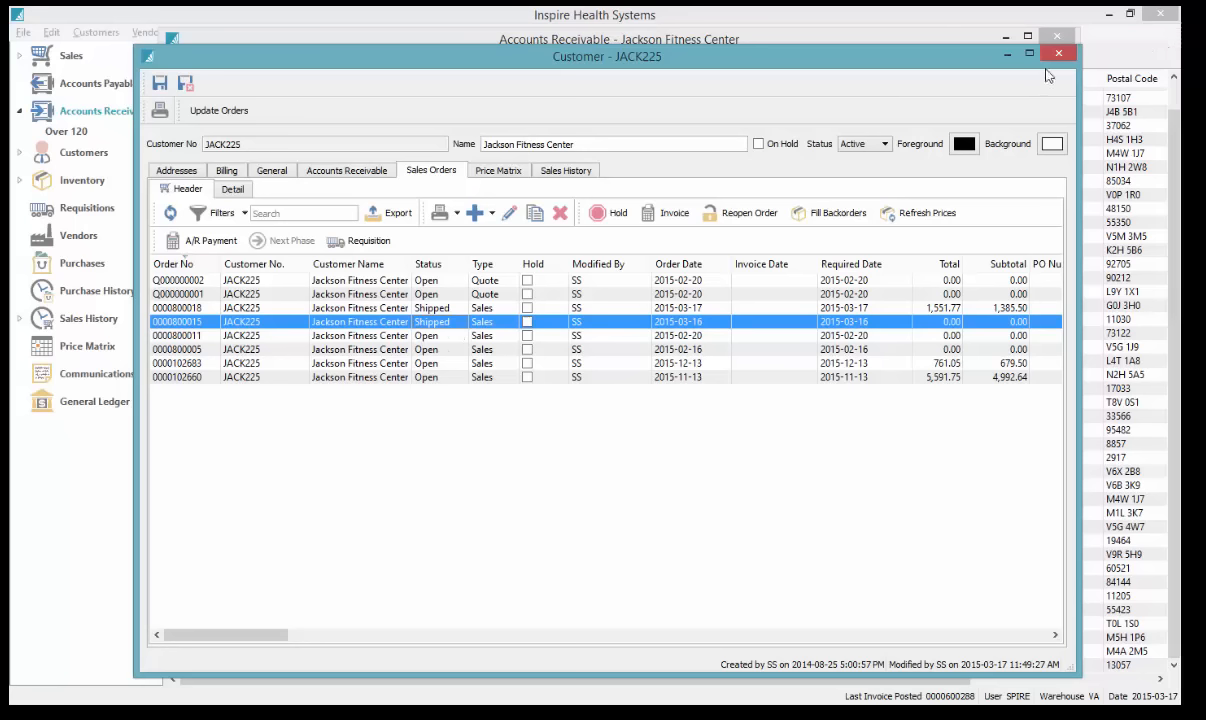
left_click(563, 171)
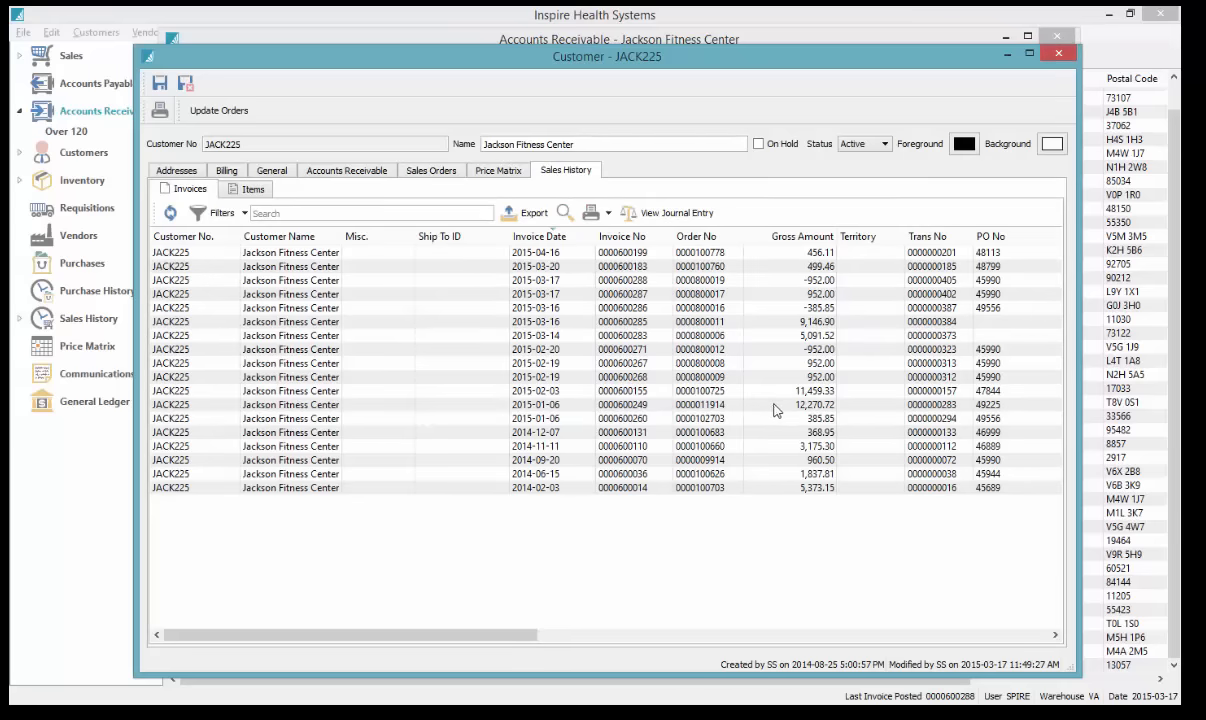
left_click(1059, 54)
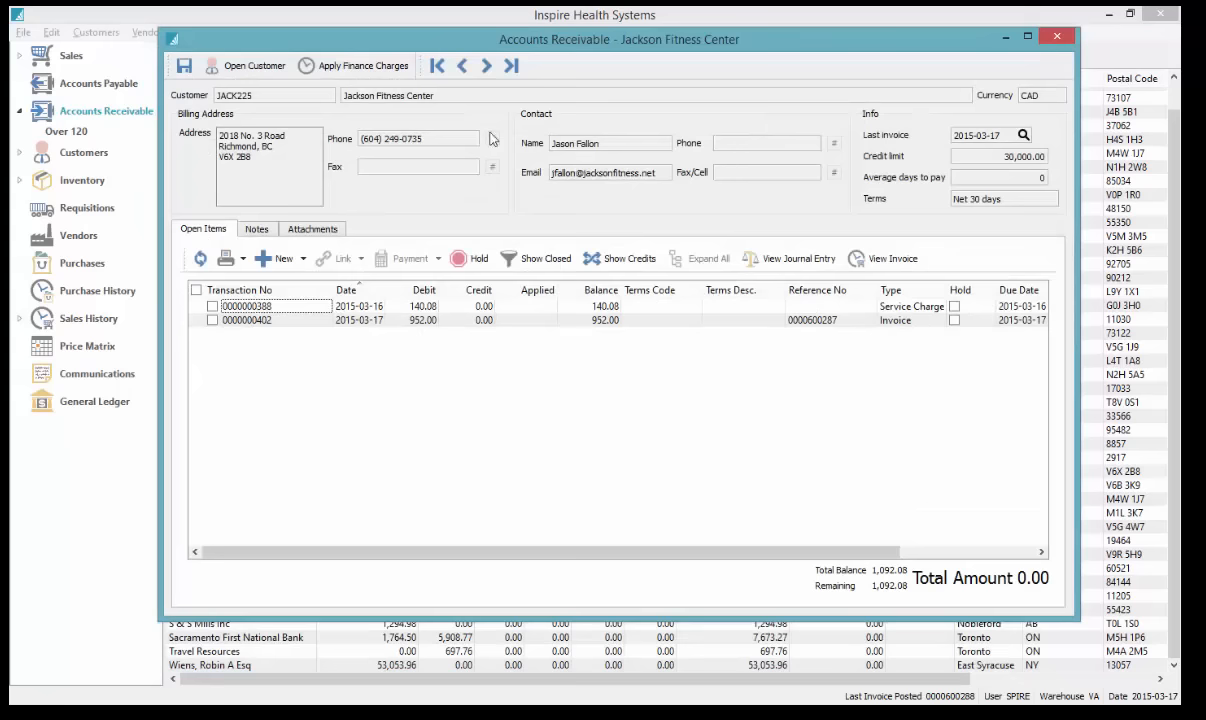
Close the receivables, show the Accounts Payable vendor list, and open National Equipment
left_click(1057, 37)
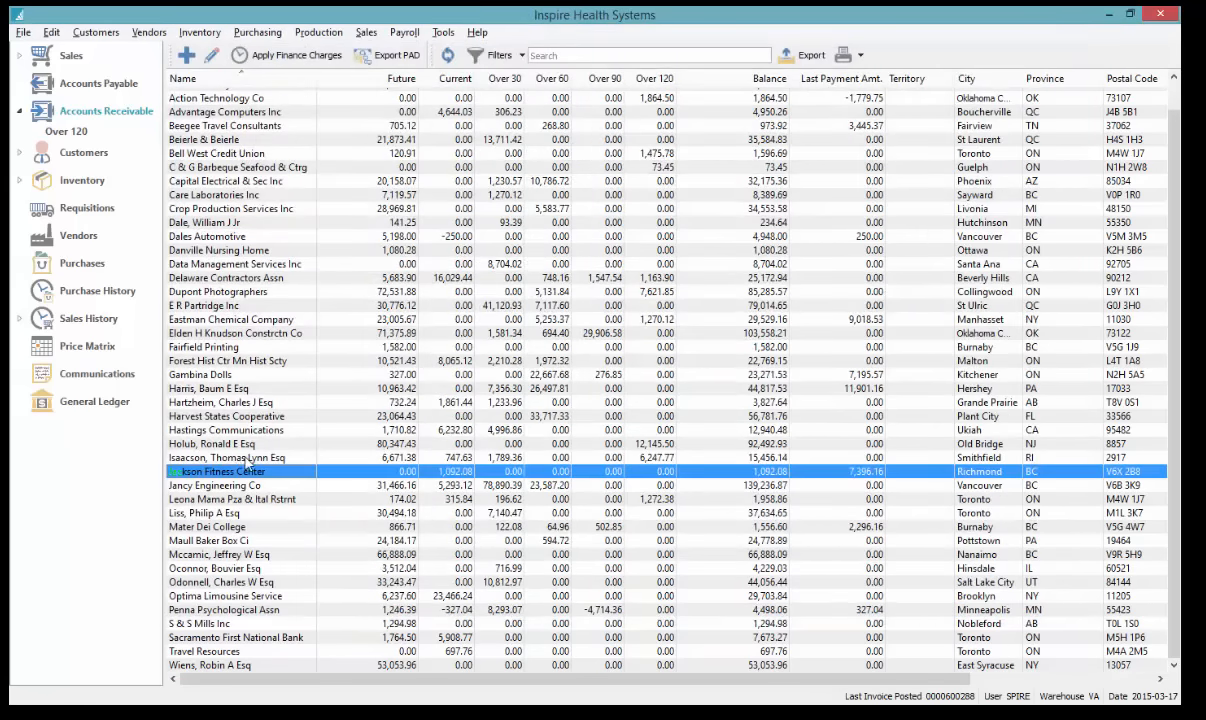
left_click(281, 377)
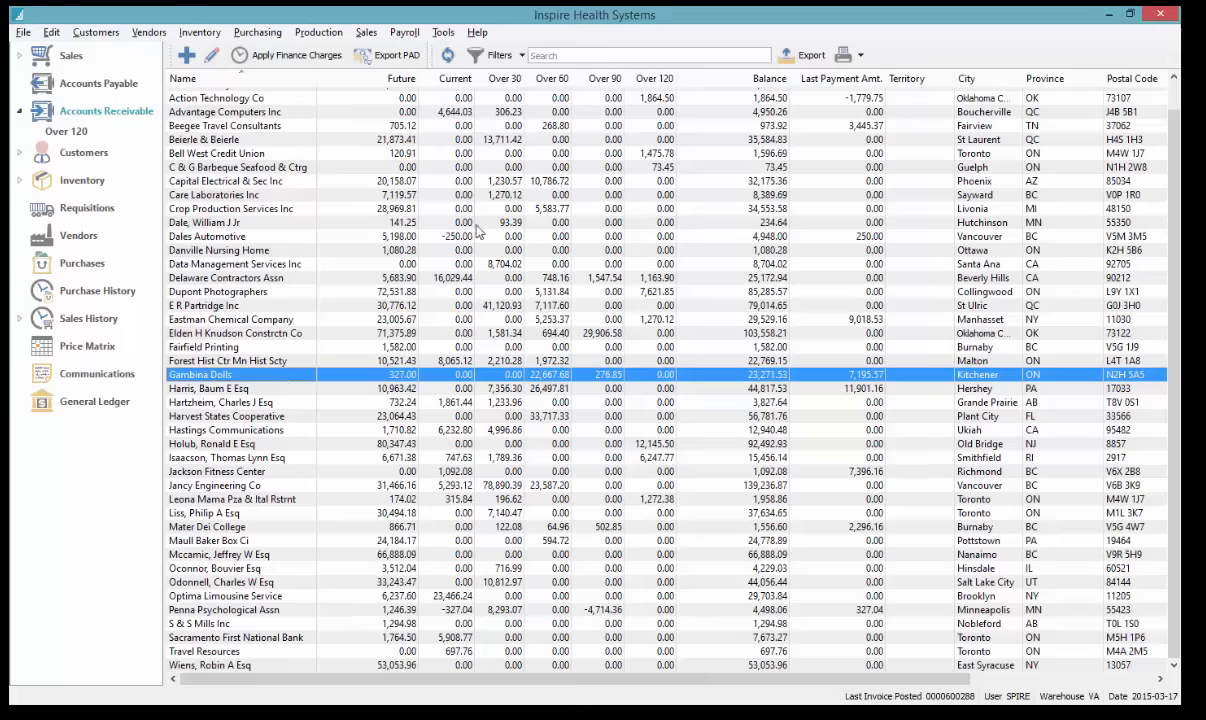
left_click(97, 88)
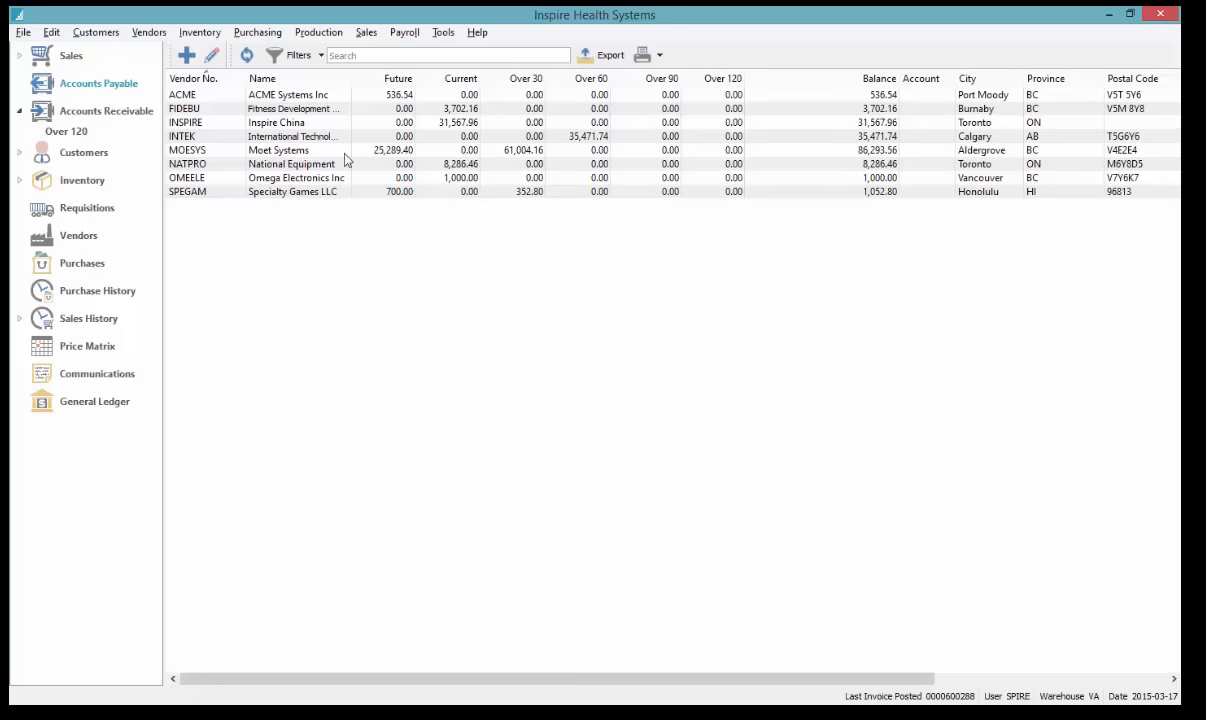
left_click(444, 124)
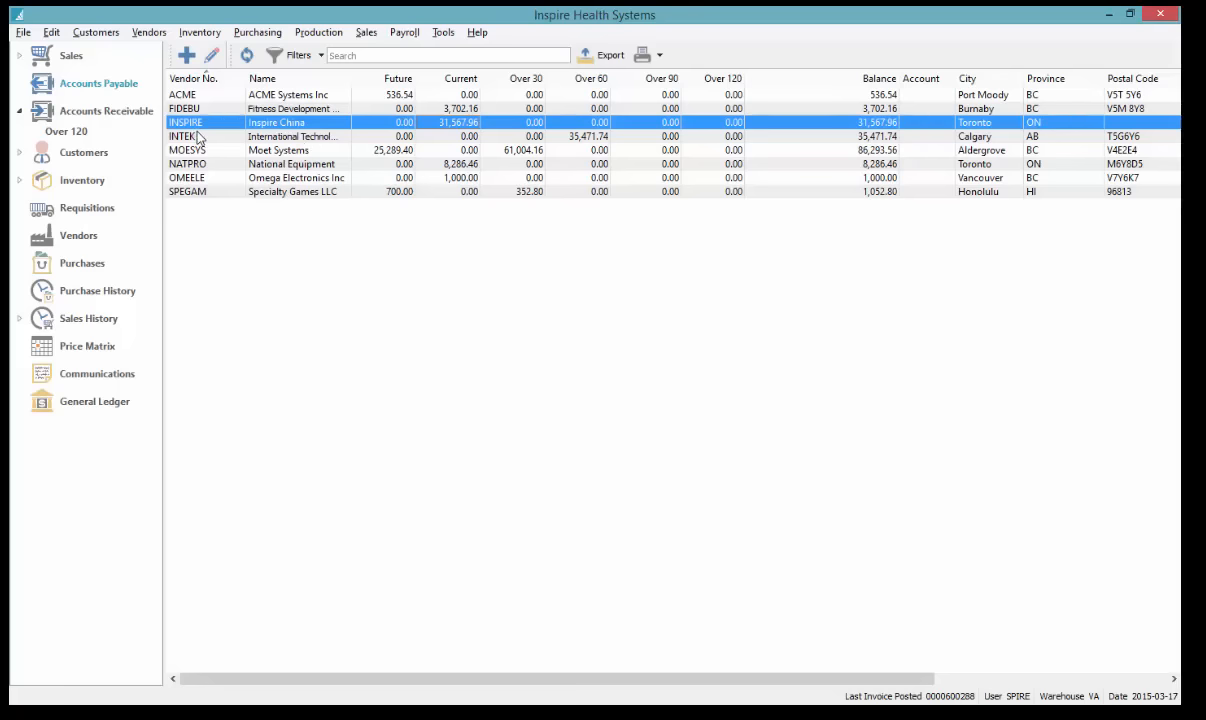
double_click(196, 164)
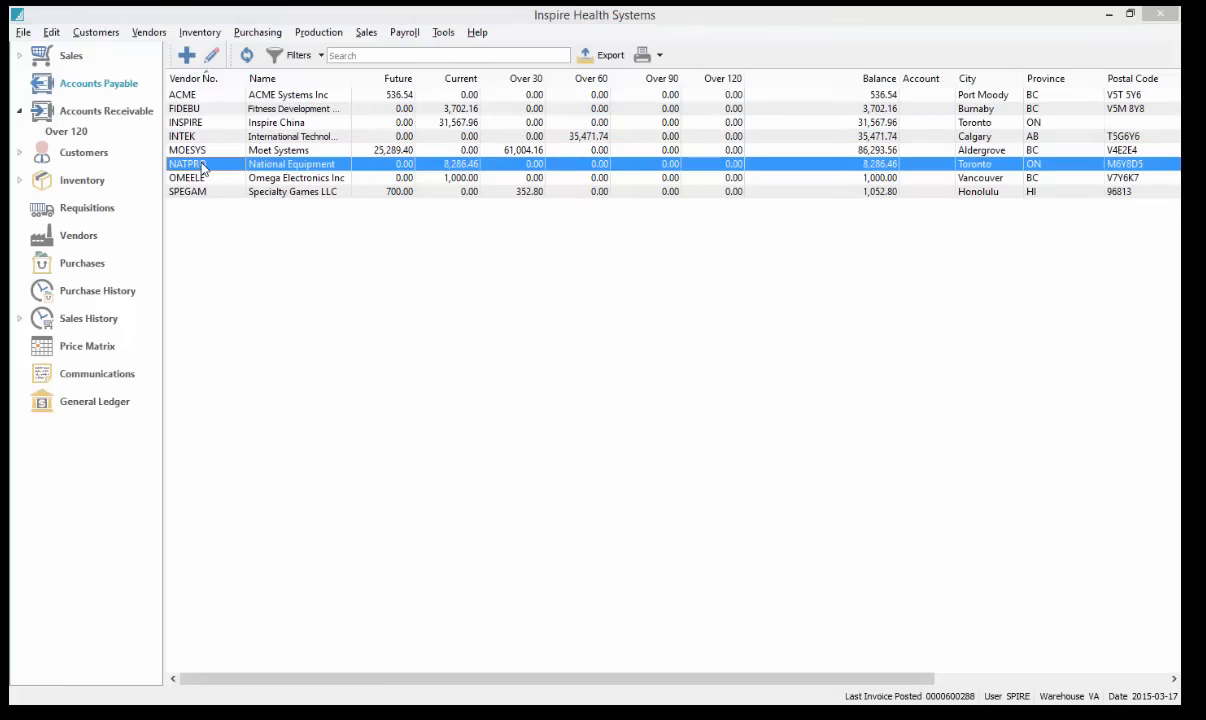
left_click(155, 284)
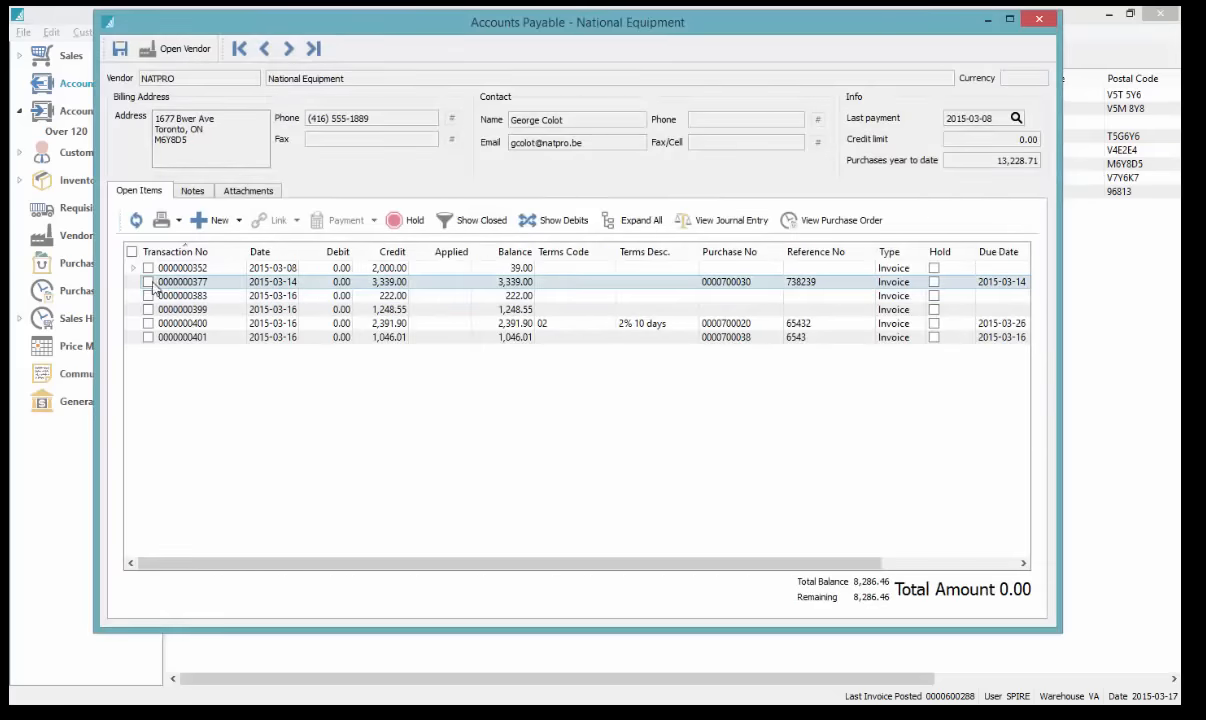
left_click(148, 282)
left_click(148, 296)
left_click(148, 309)
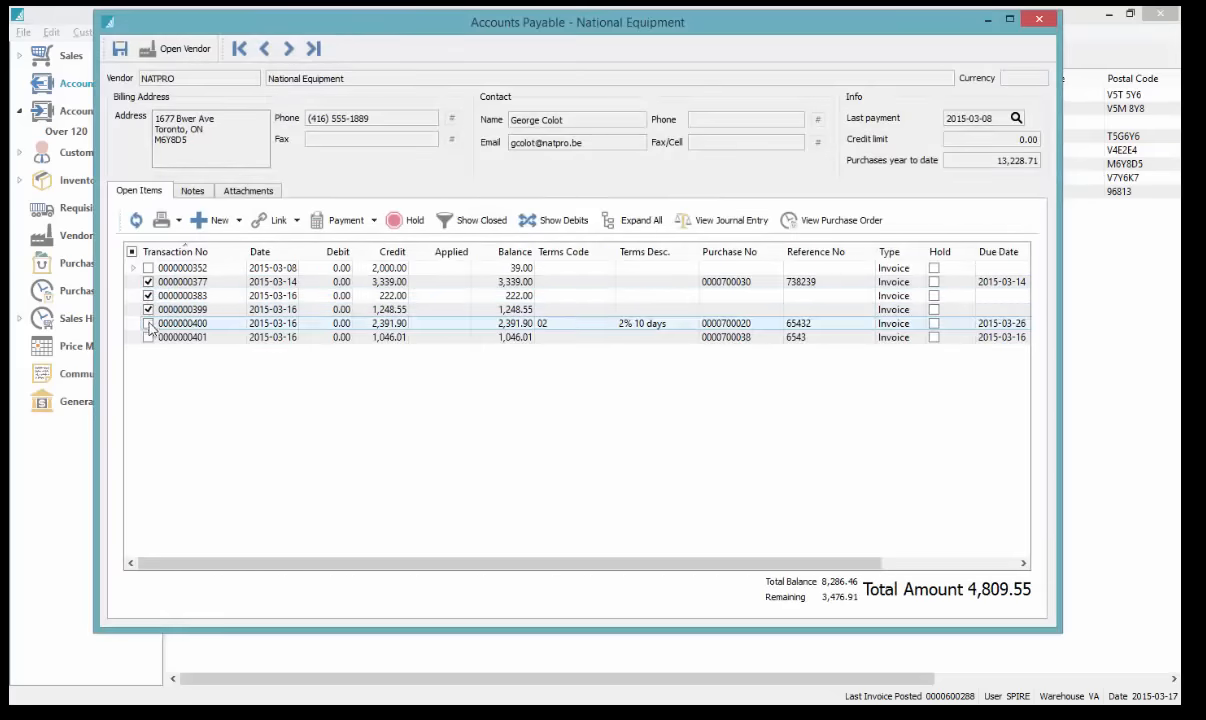
left_click(148, 323)
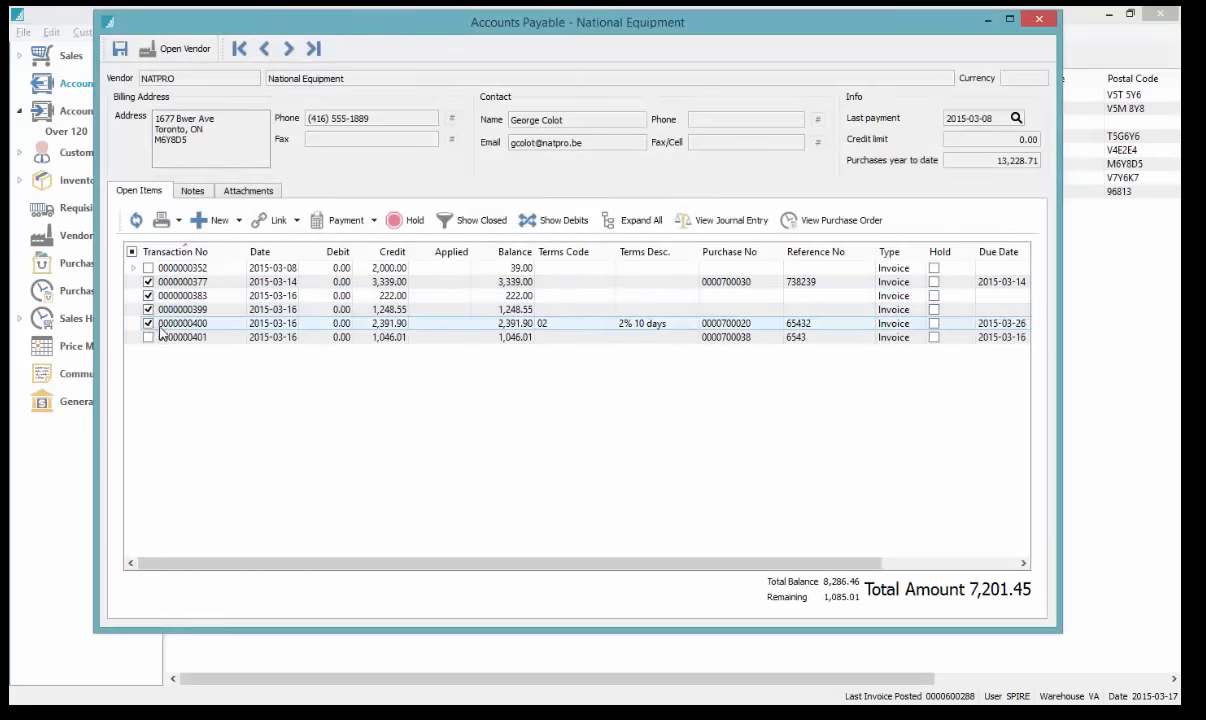
left_click(338, 221)
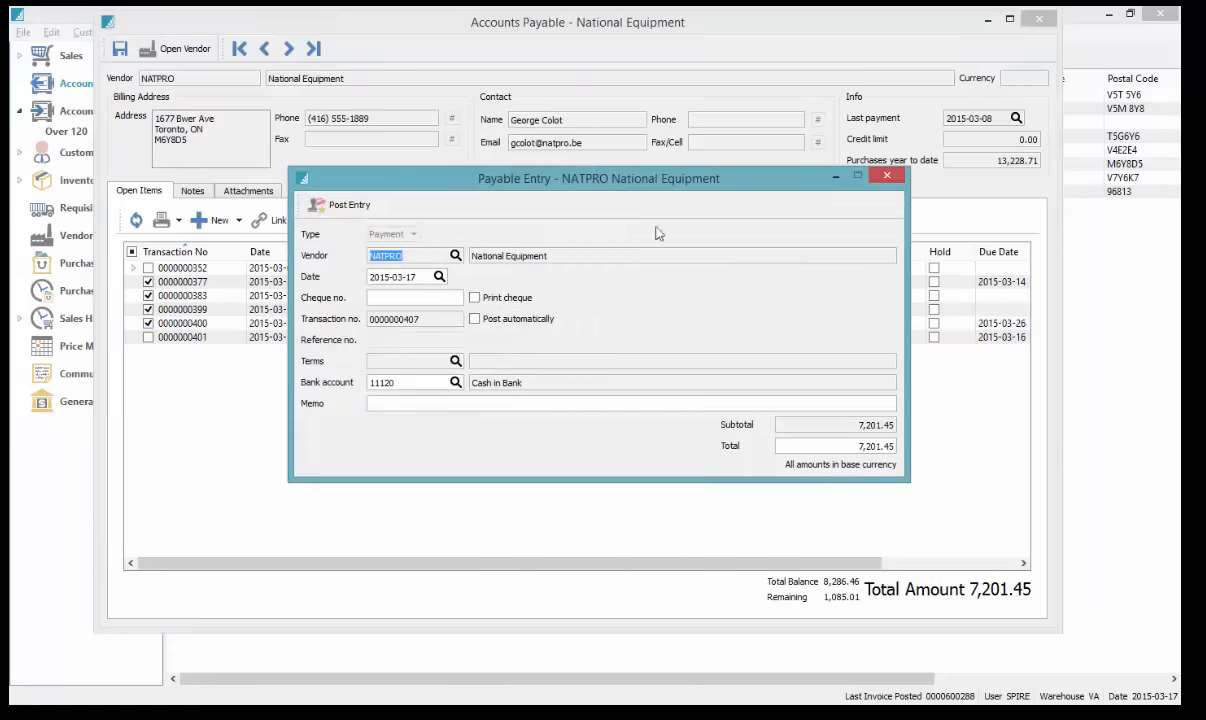
left_click_drag(641, 180, 662, 160)
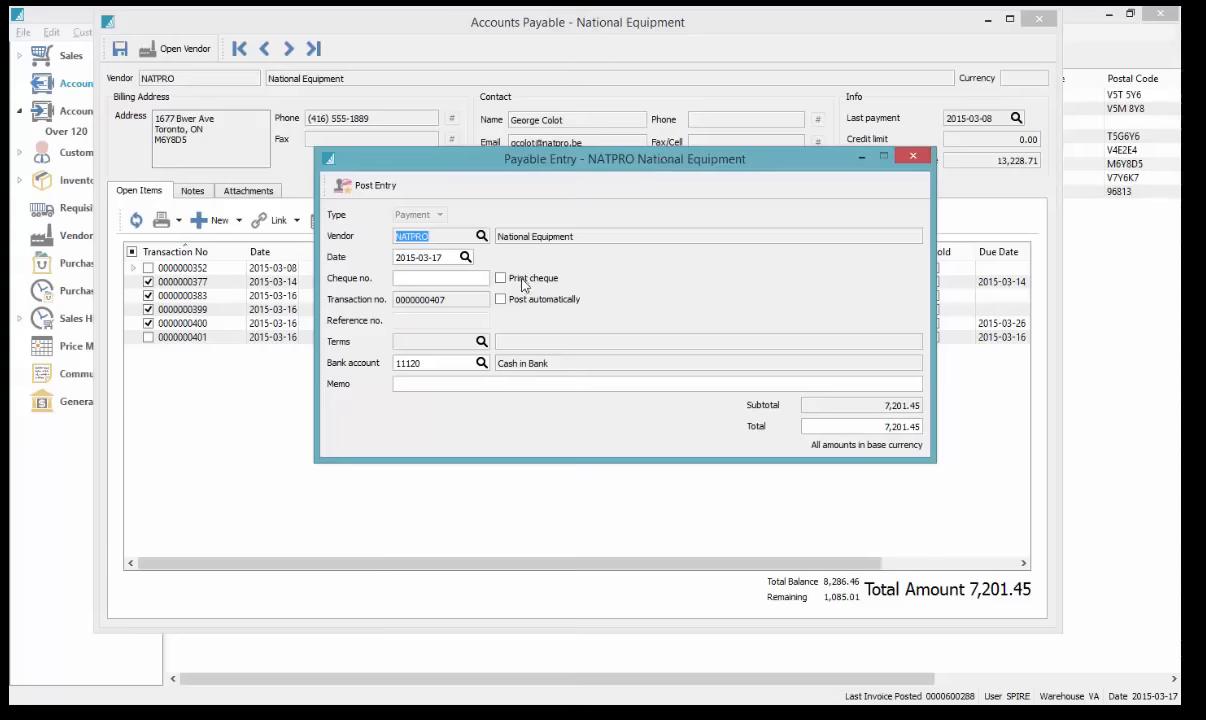
left_click(458, 277)
left_click(501, 279)
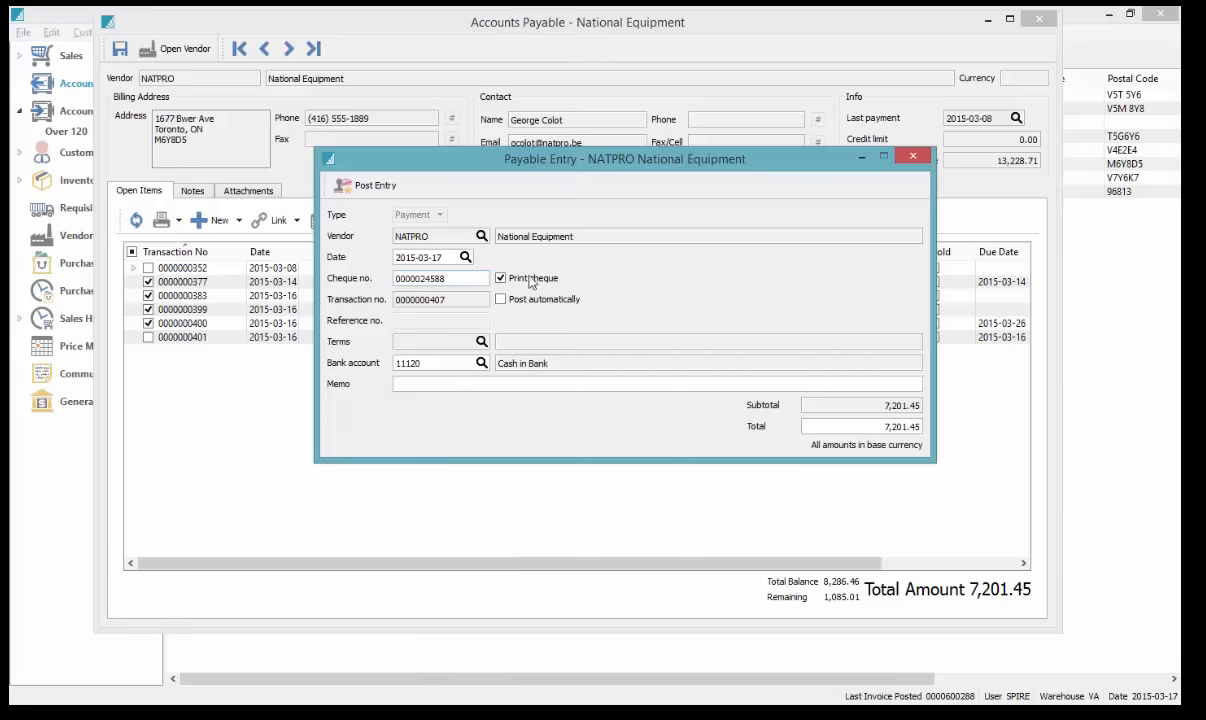
left_click(365, 187)
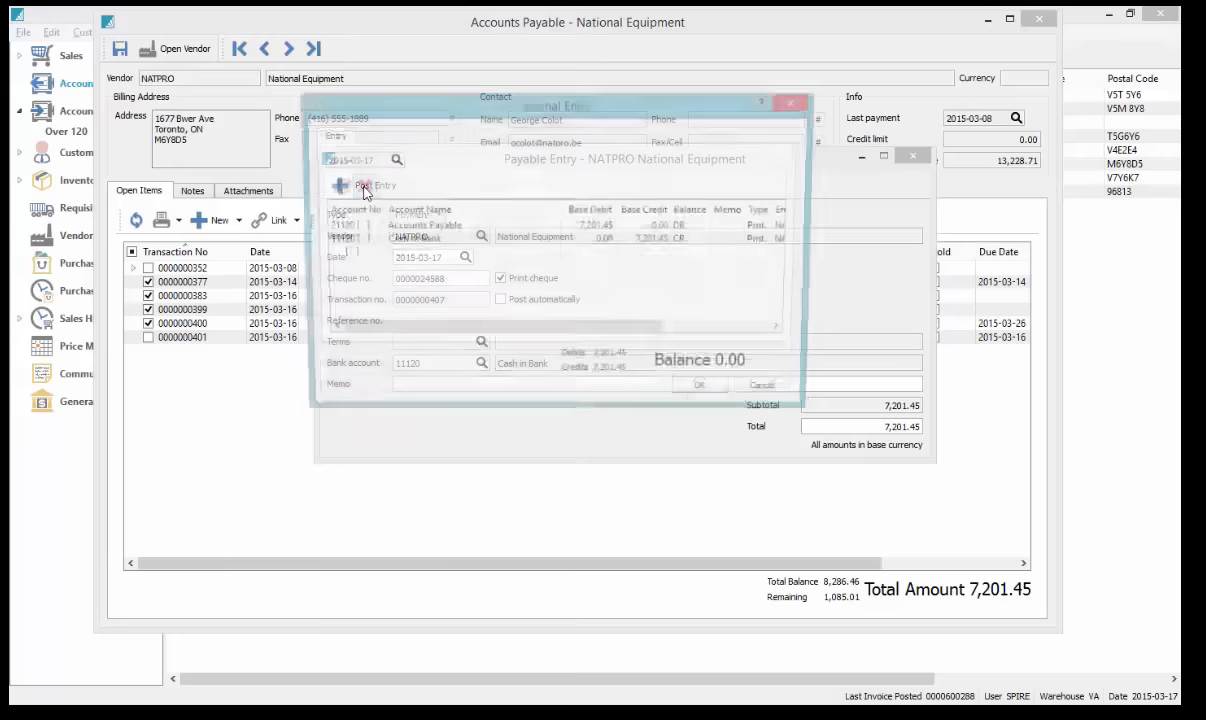
left_click(697, 398)
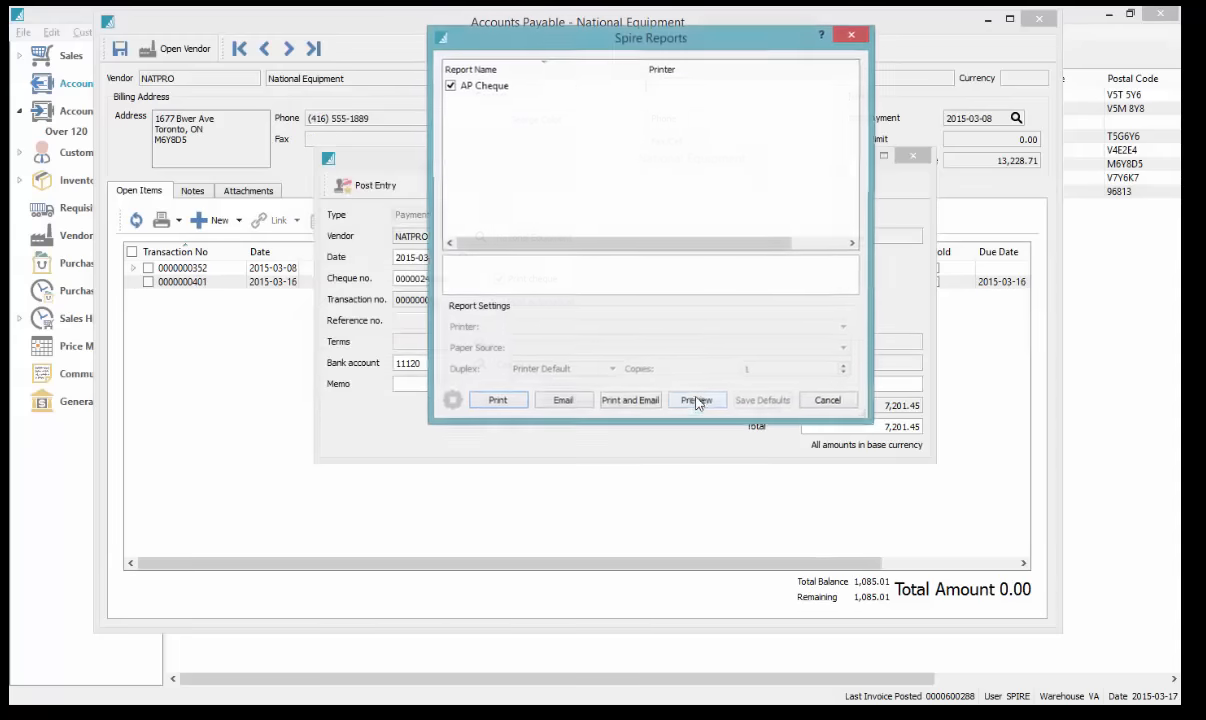
left_click(698, 402)
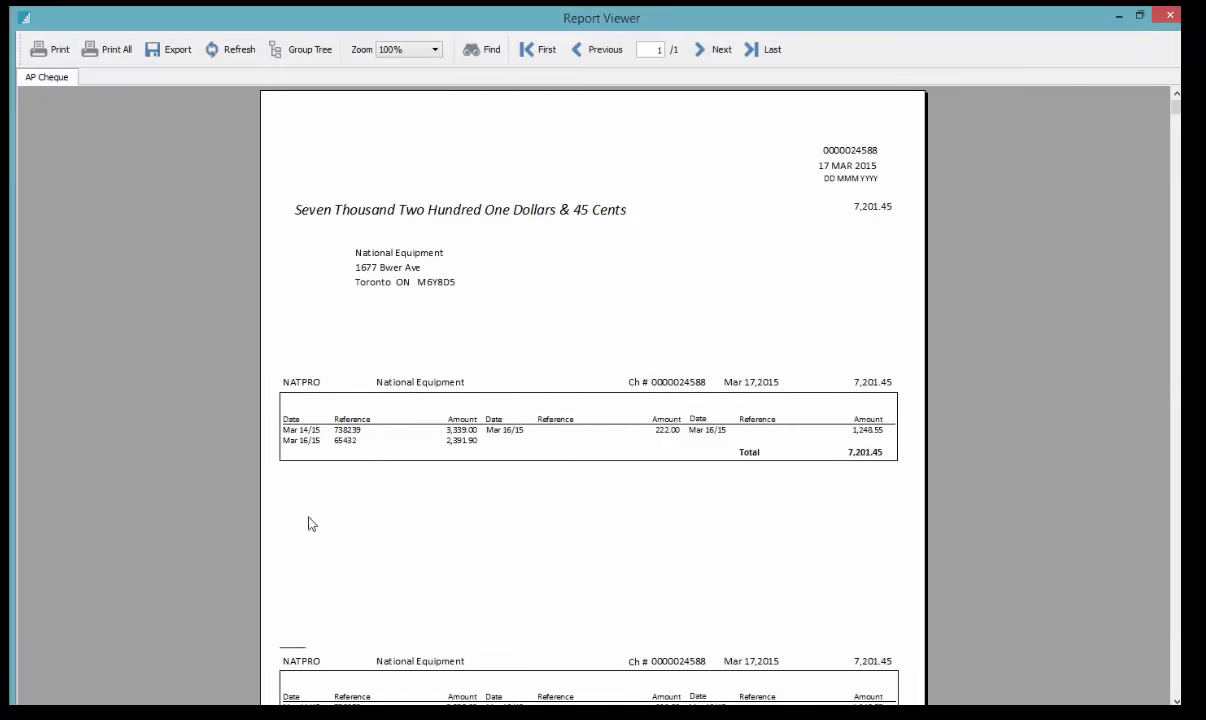
left_click(1167, 17)
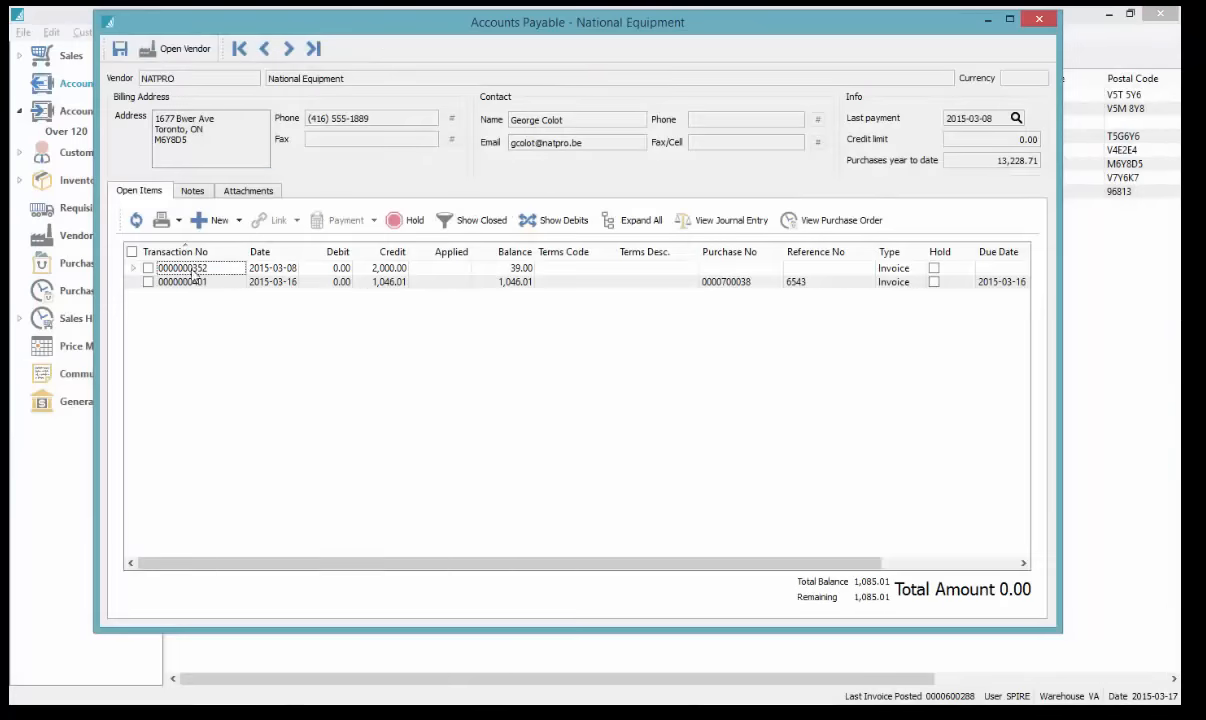
left_click(470, 221)
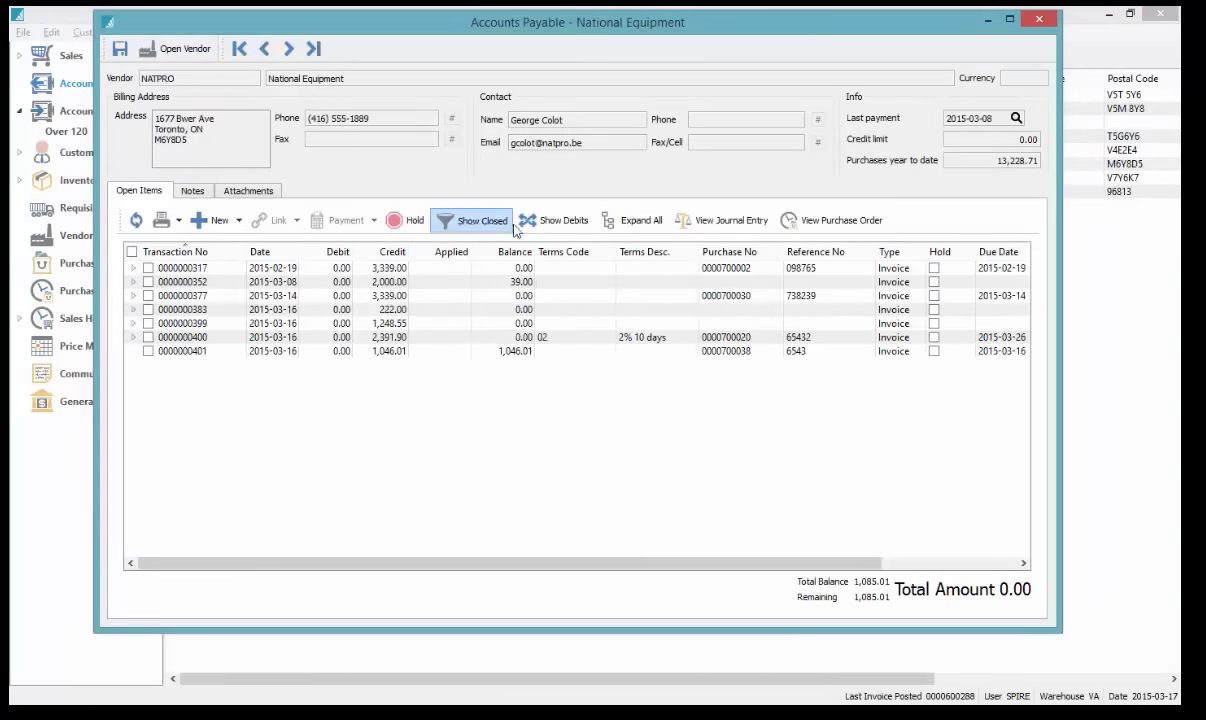
left_click(552, 224)
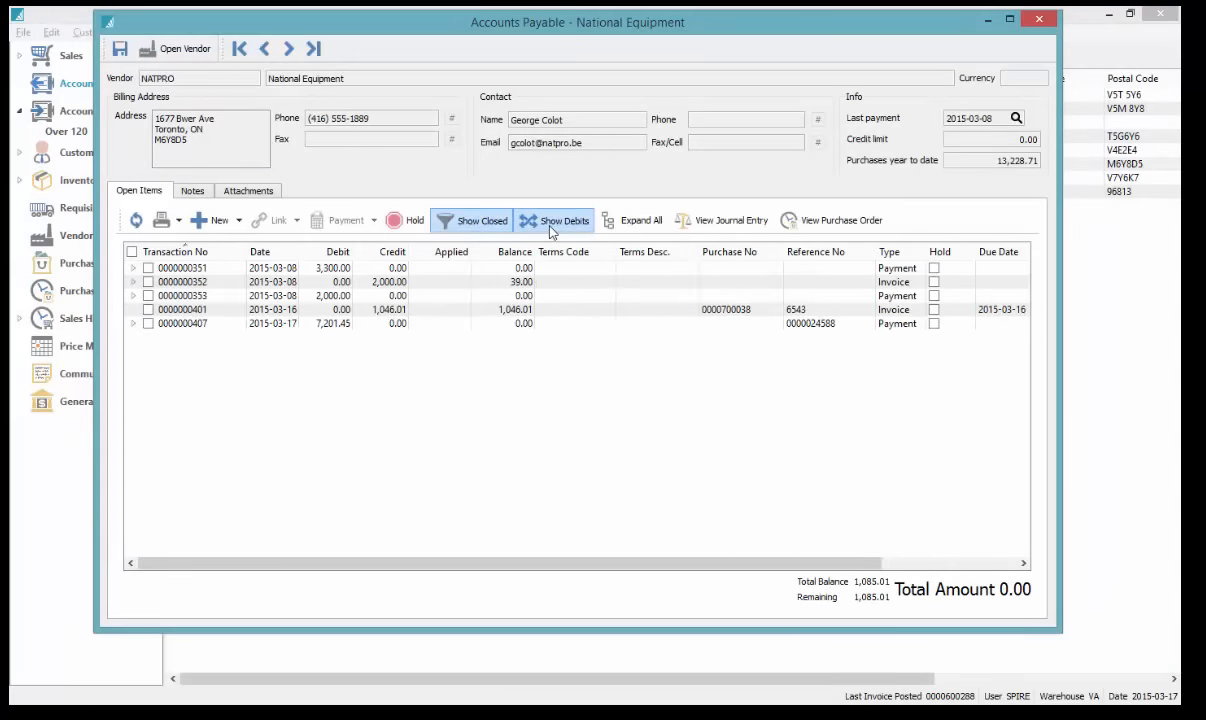
left_click(134, 324)
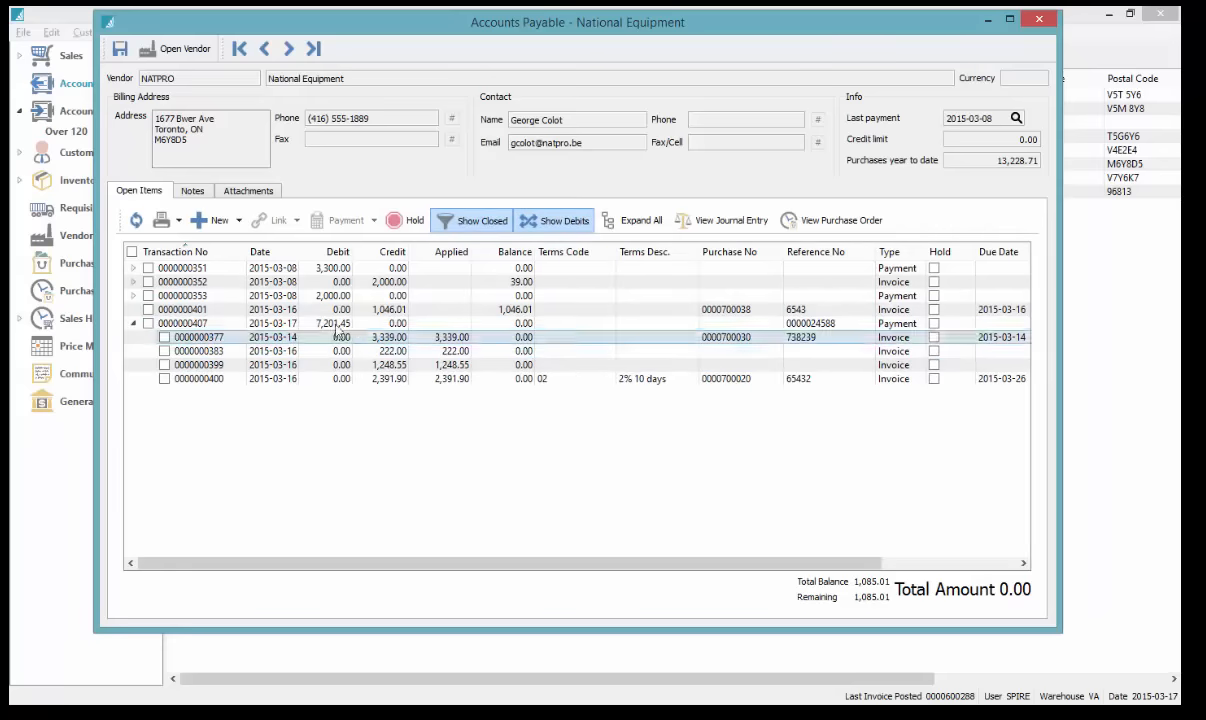
left_click(385, 364)
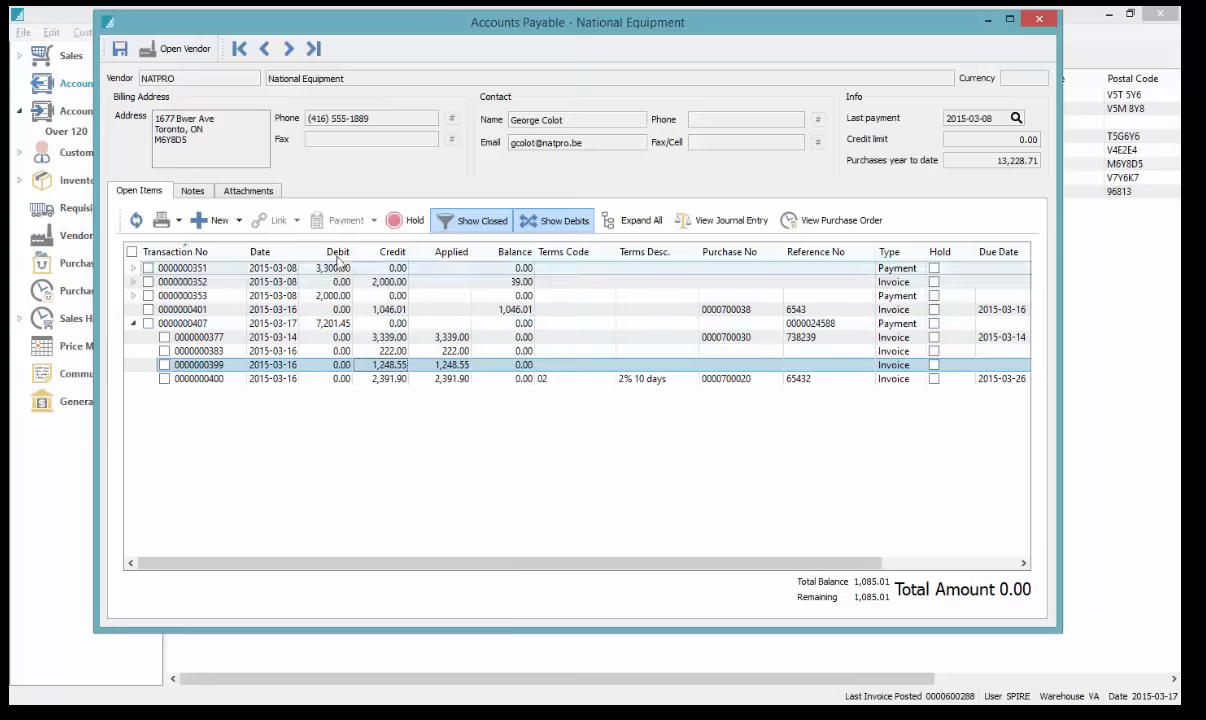
left_click(632, 220)
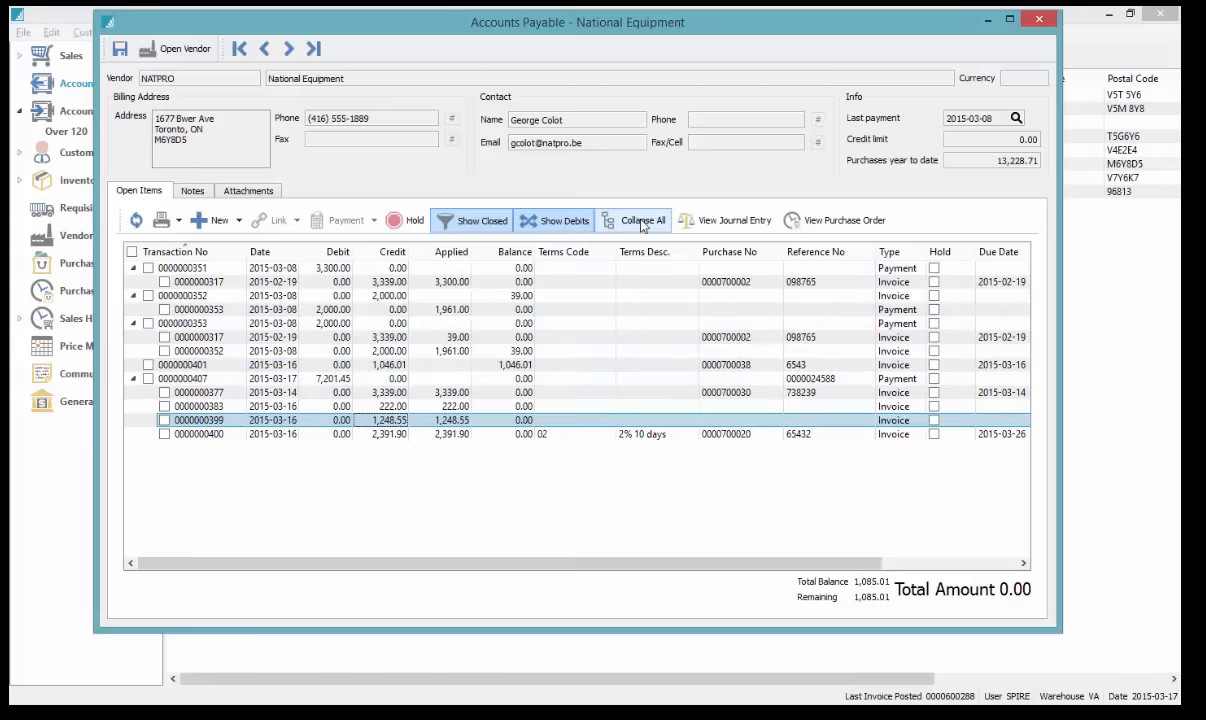
left_click(687, 336)
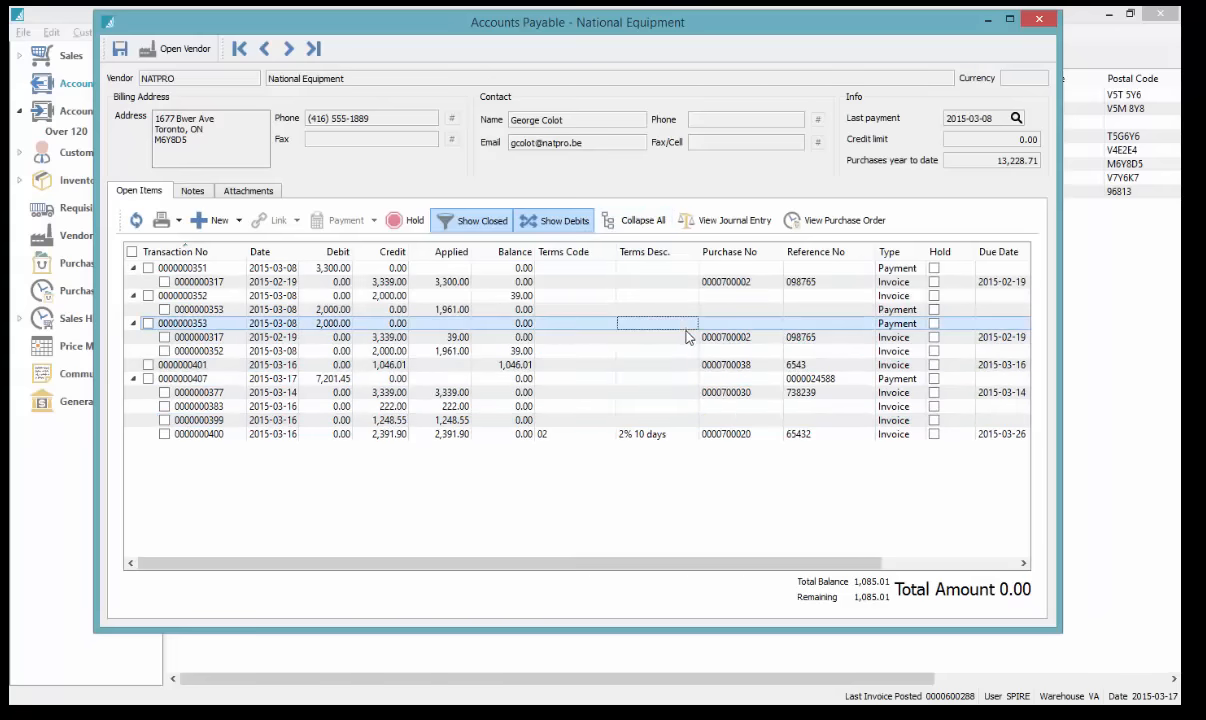
left_click(826, 230)
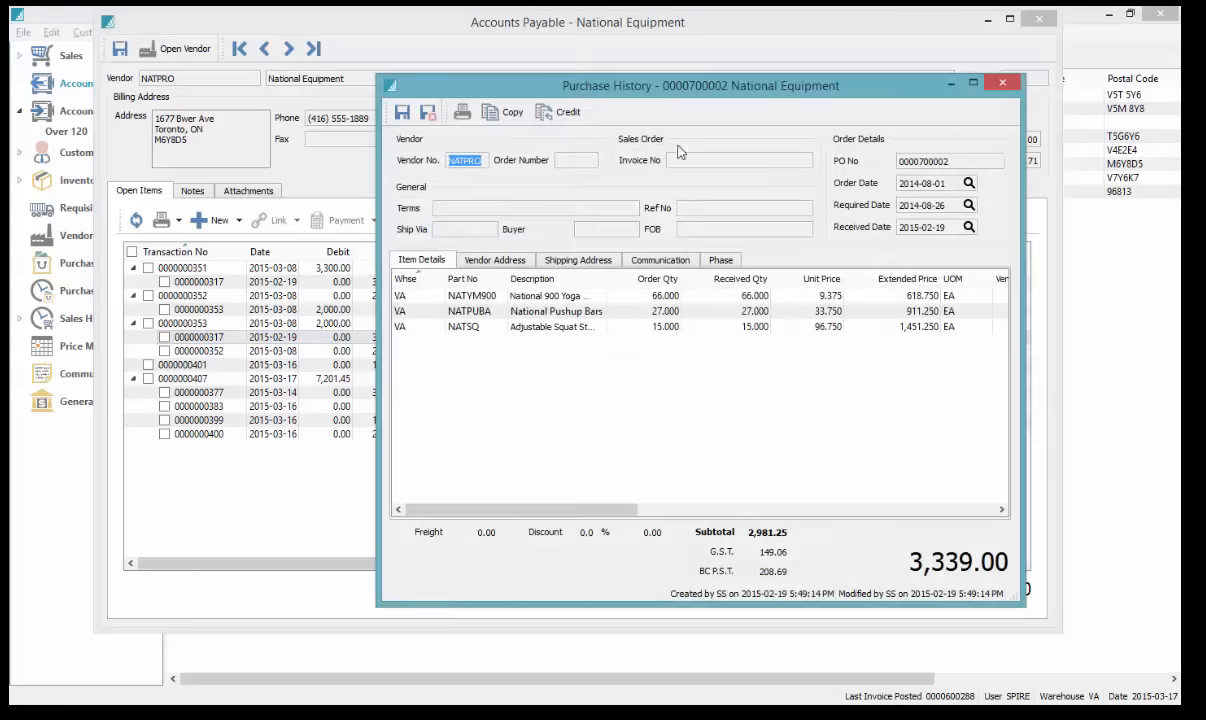
left_click(1003, 87)
left_click(761, 380)
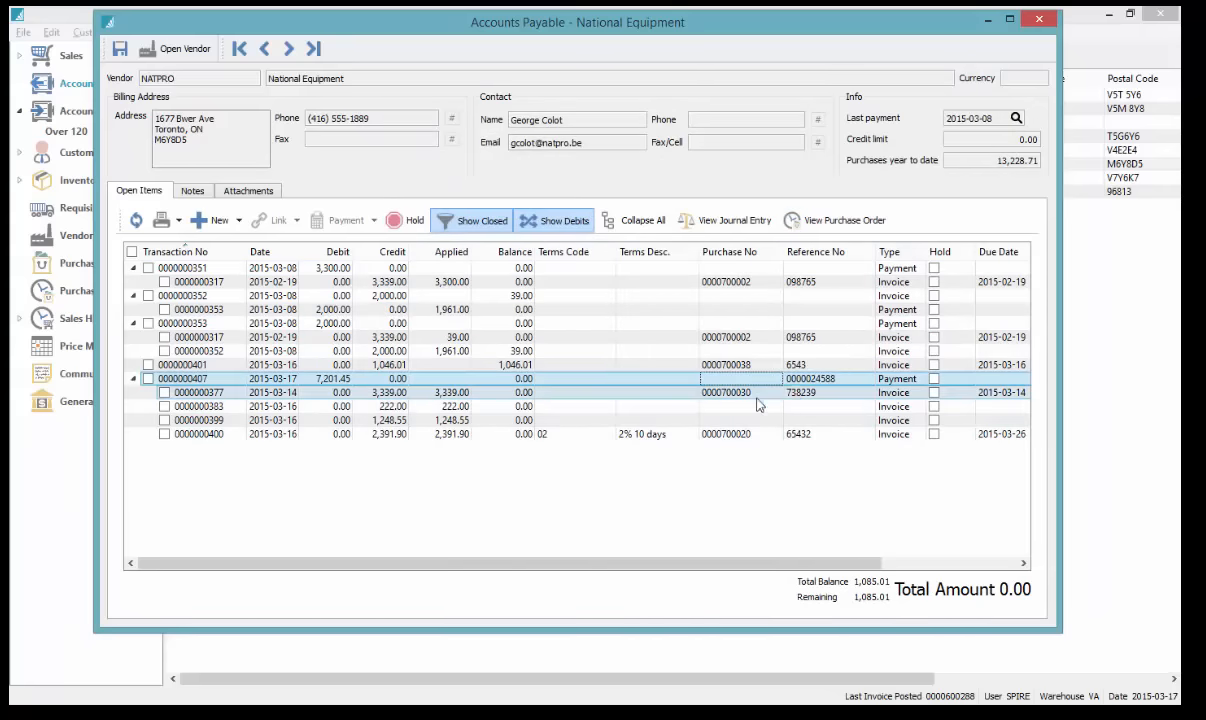
left_click(712, 394)
left_click(800, 220)
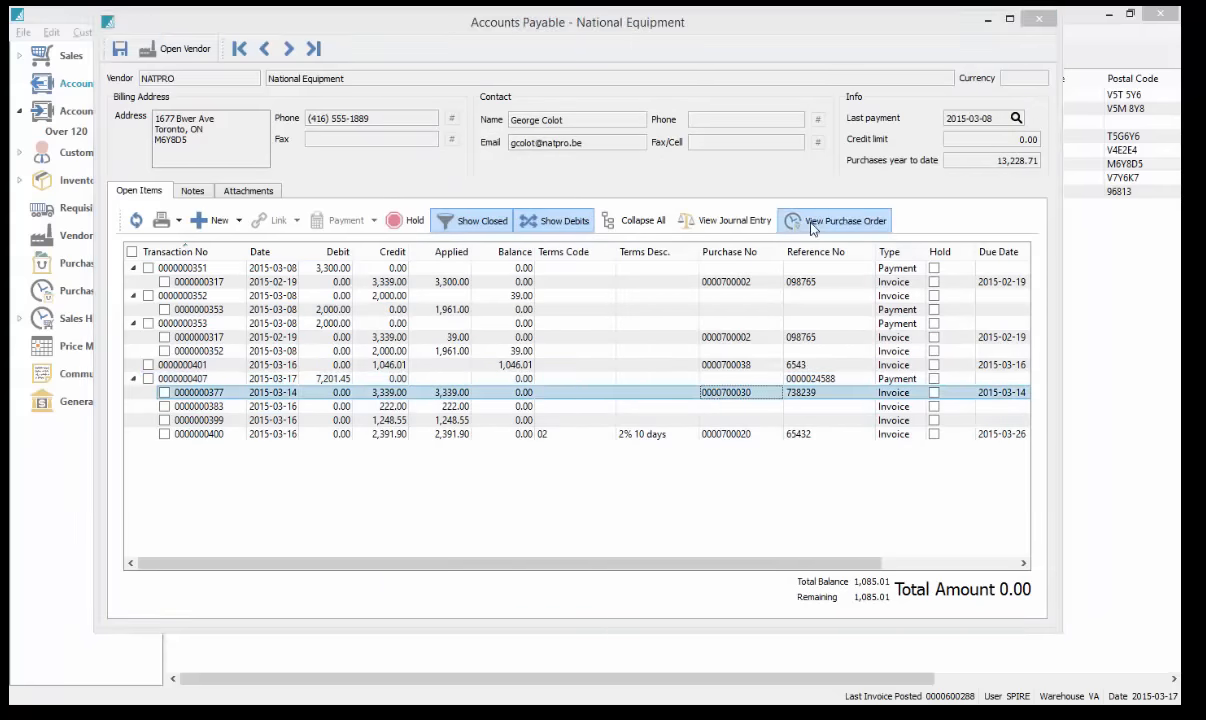
left_click(1003, 83)
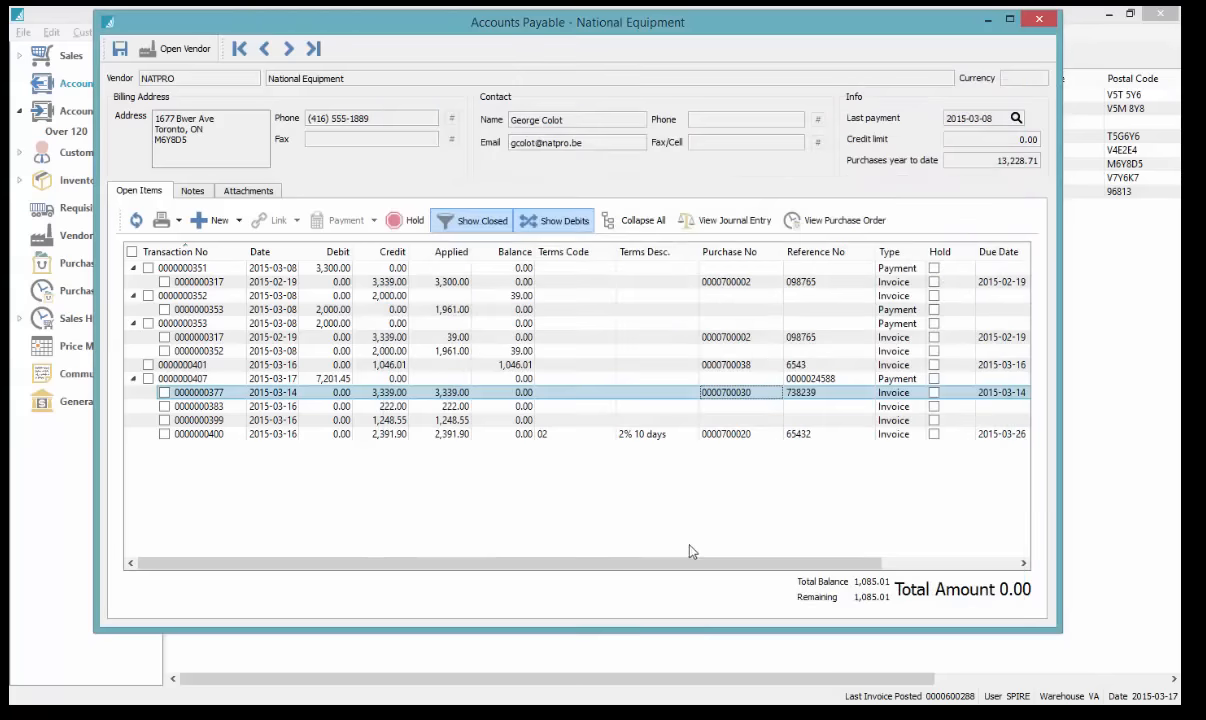
left_click(733, 435)
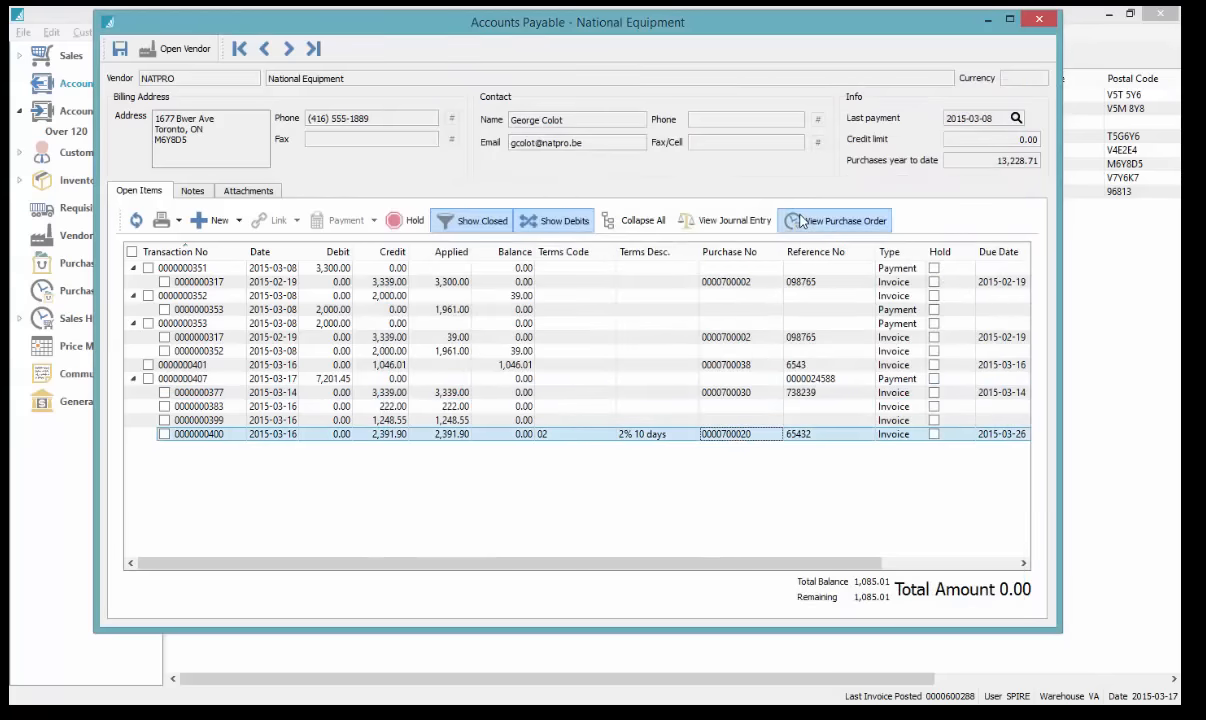
left_click(805, 220)
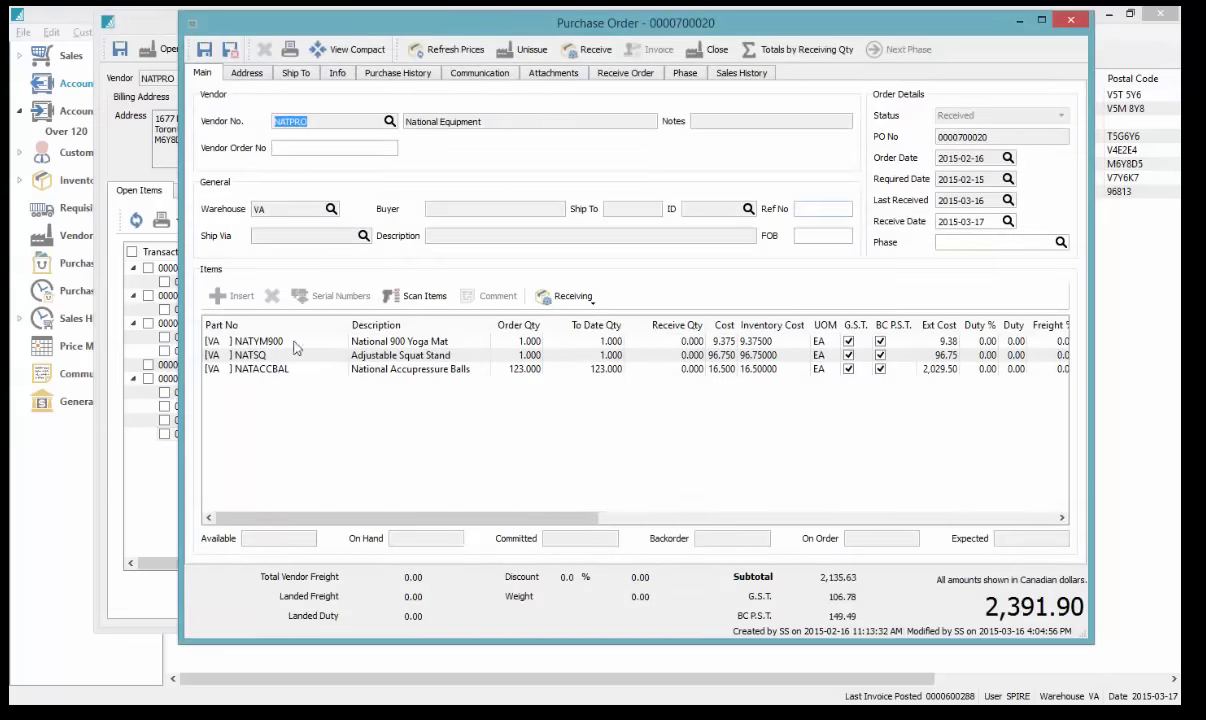
left_click_drag(785, 30, 708, 25)
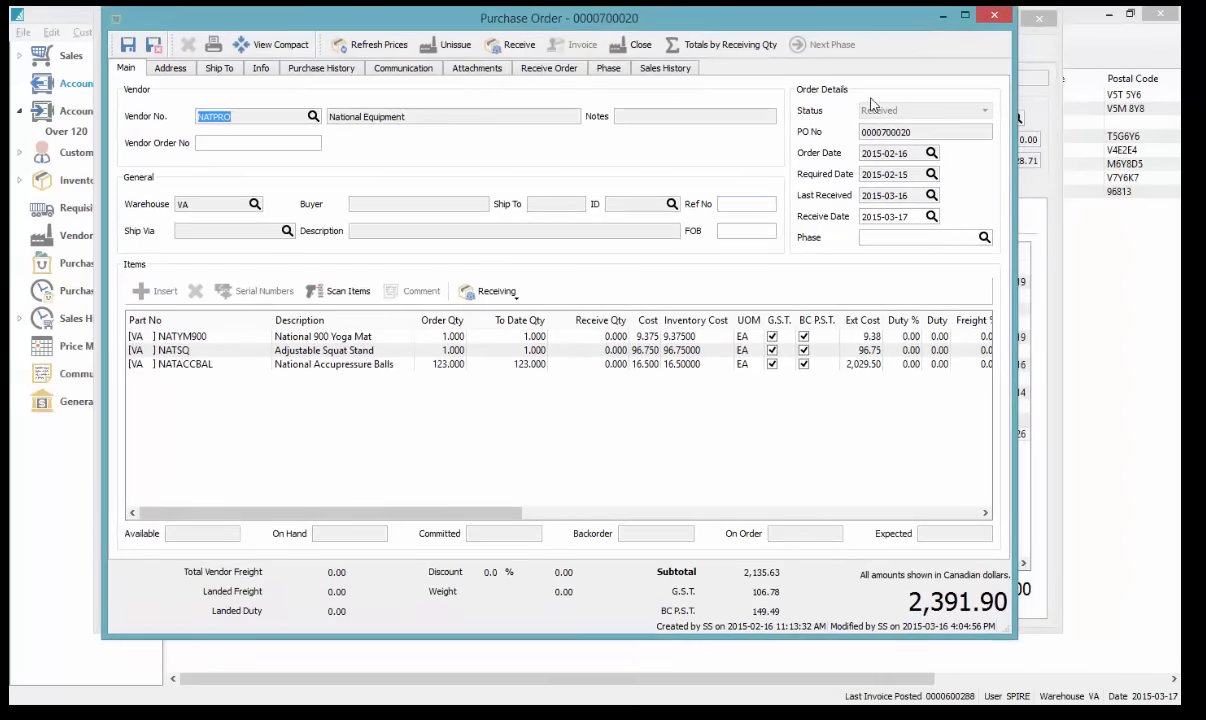
left_click(994, 18)
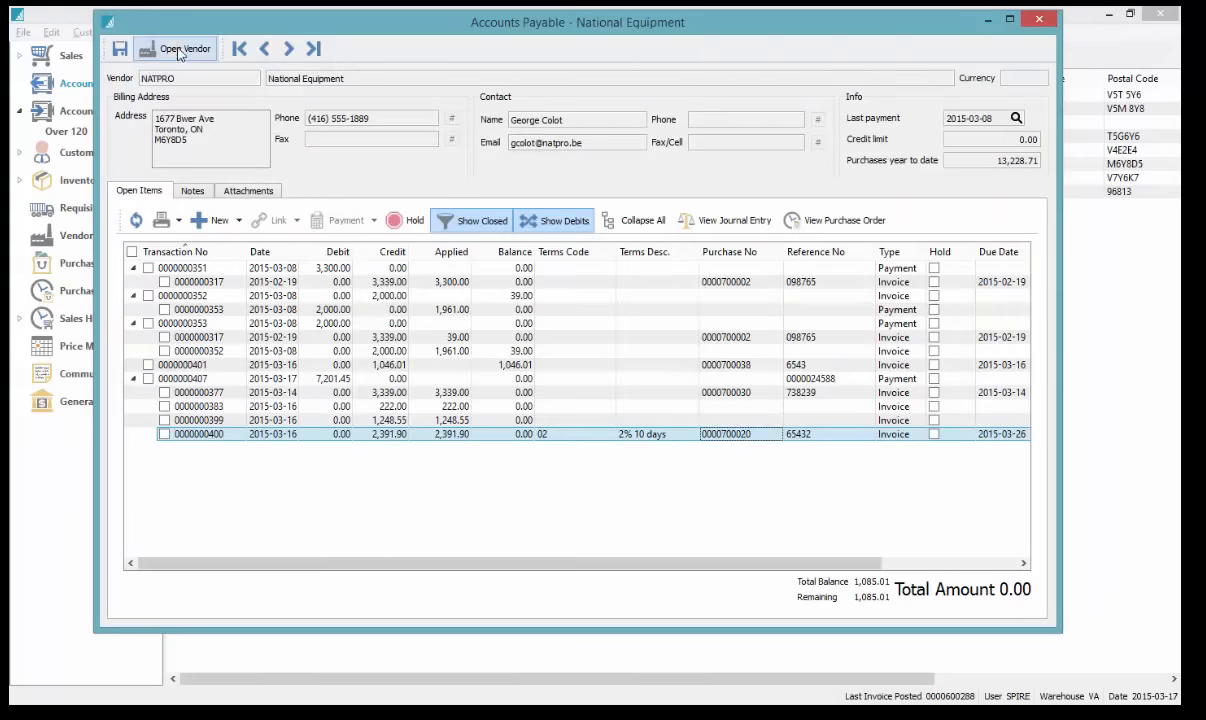
Close the National Equipment payables window and switch to the General Ledger account list
left_click(1040, 20)
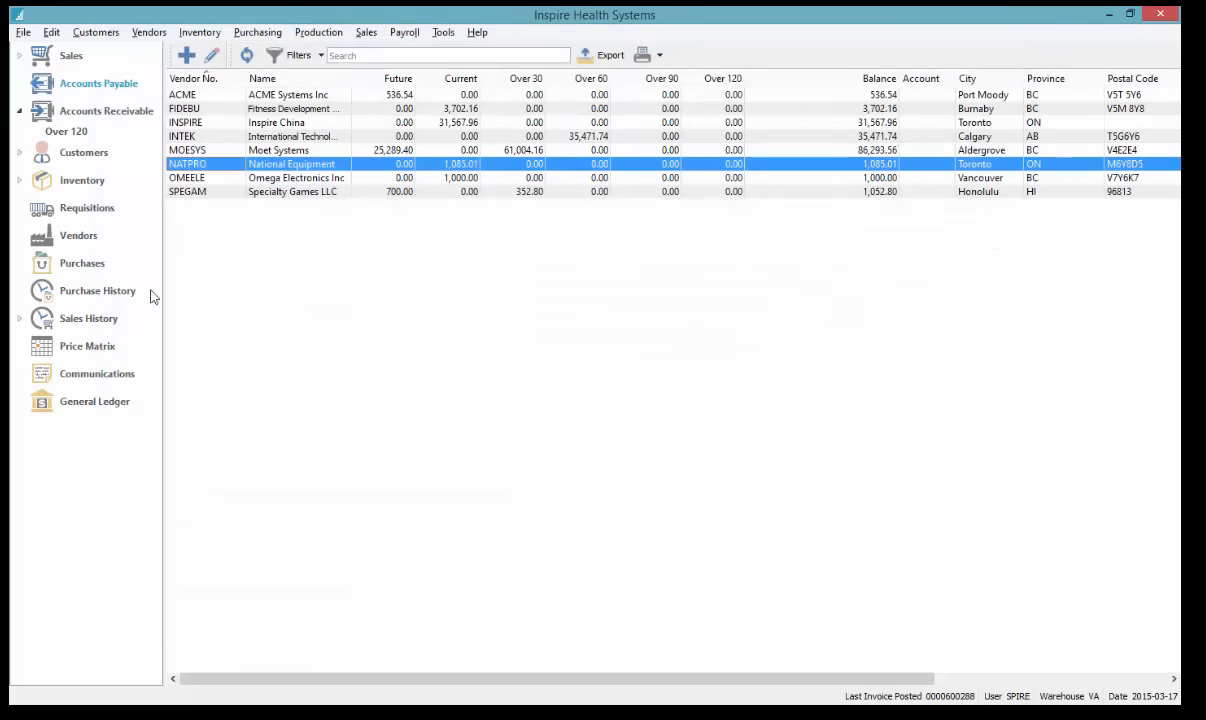
left_click(108, 405)
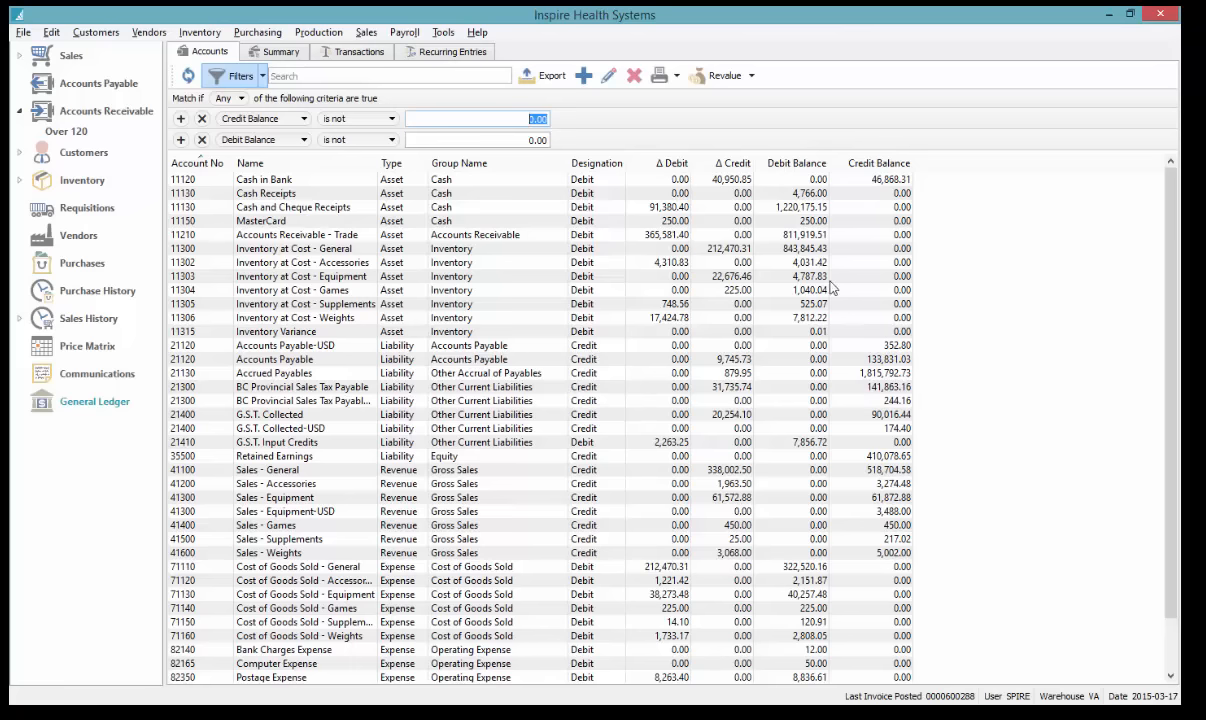
Select the Cash in Bank account in the filtered account list
scroll(840, 560, "down", 1)
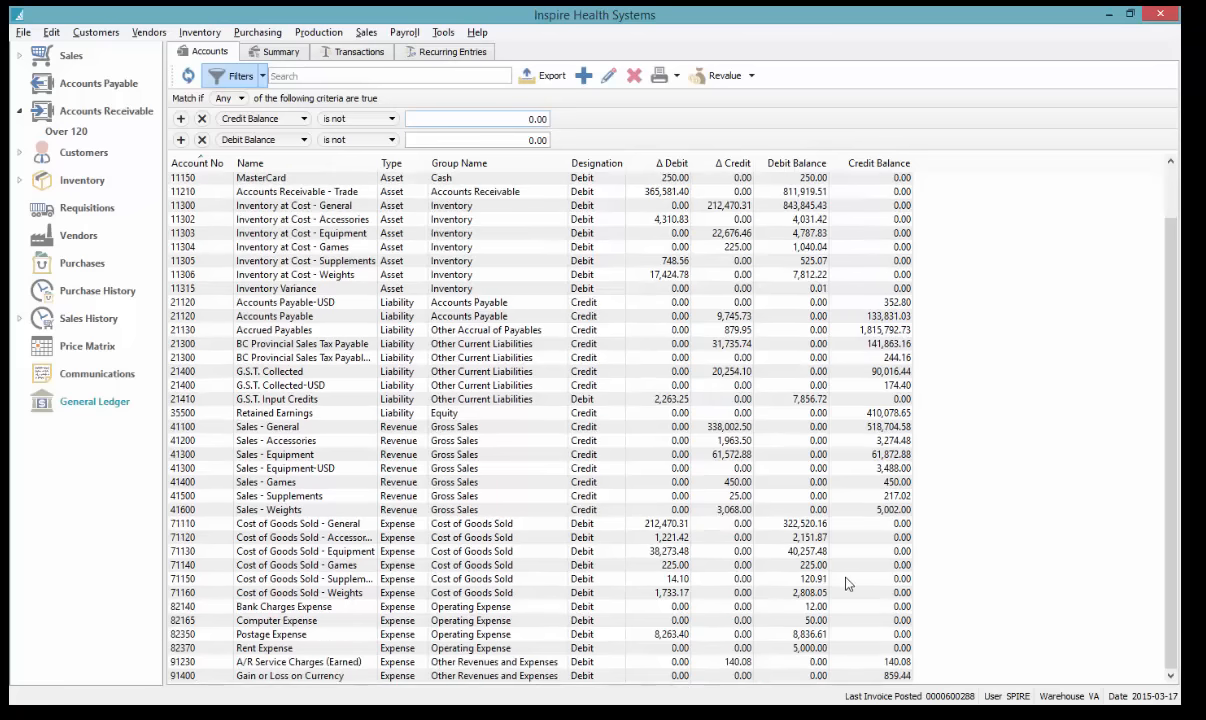
scroll(845, 583, "up", 1)
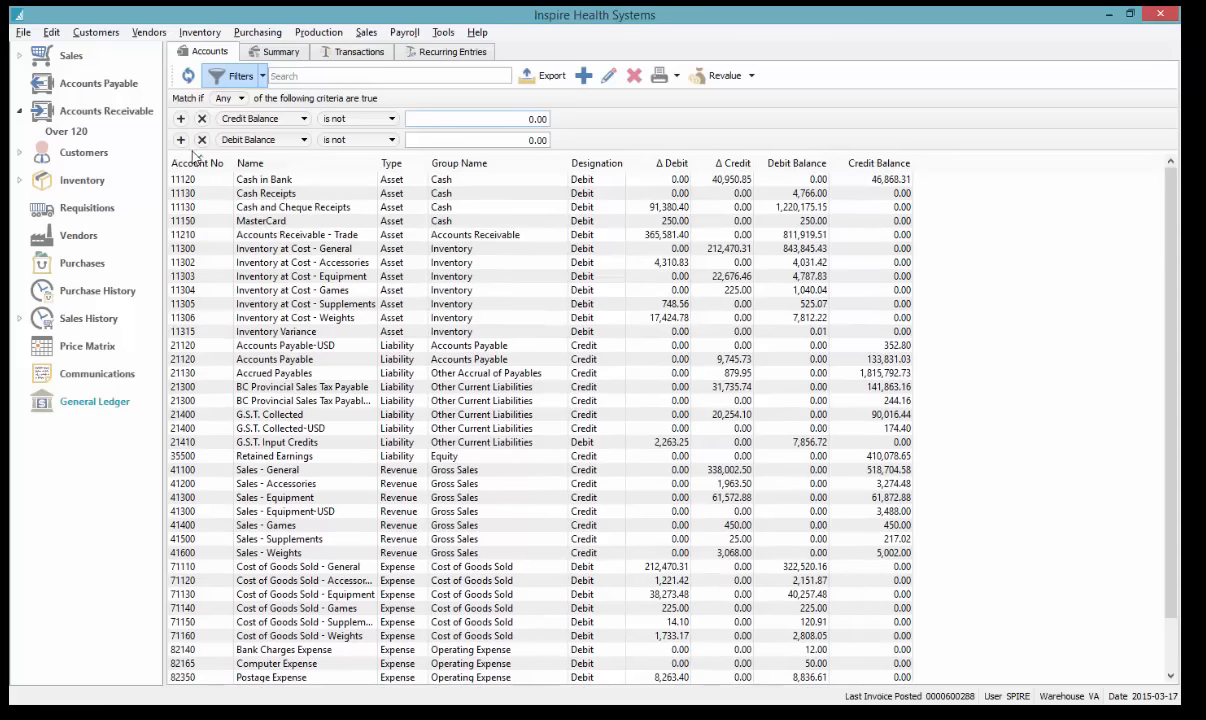
left_click(736, 179)
scroll(800, 423, "down", 1)
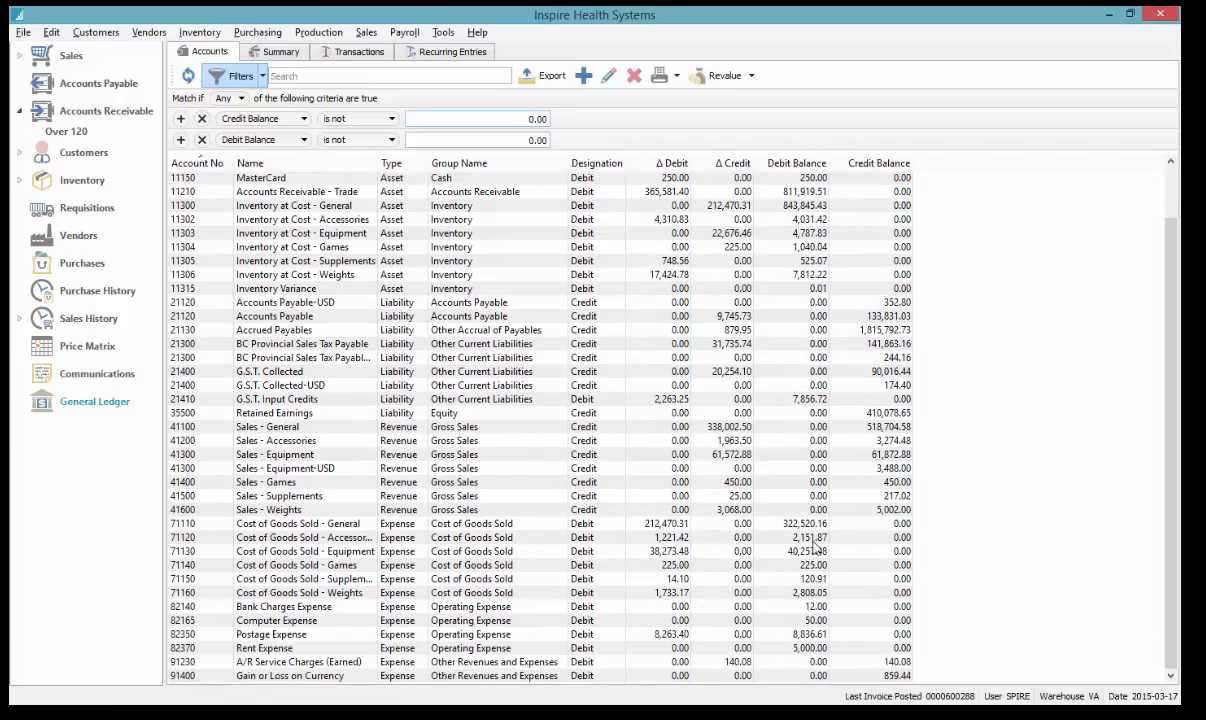
Review Accounts Payable's monthly balances, drilling into February and March 2015 transactions, then all transactions
double_click(680, 316)
left_click(251, 144)
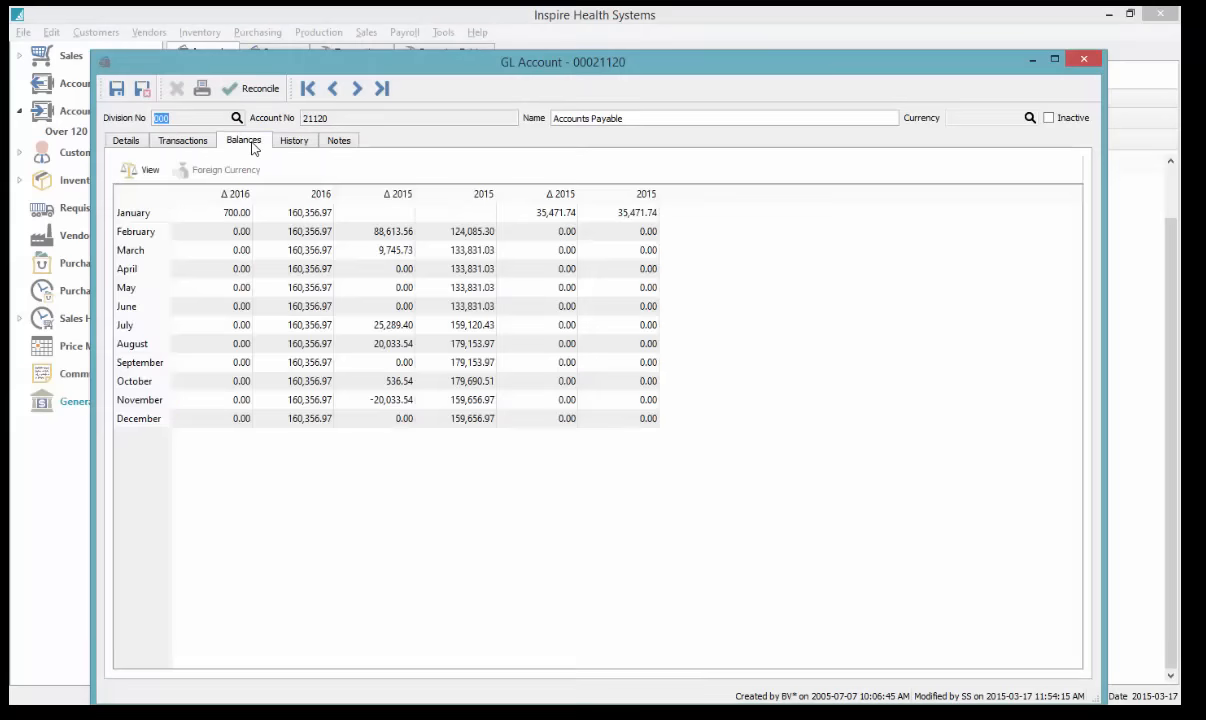
double_click(319, 234)
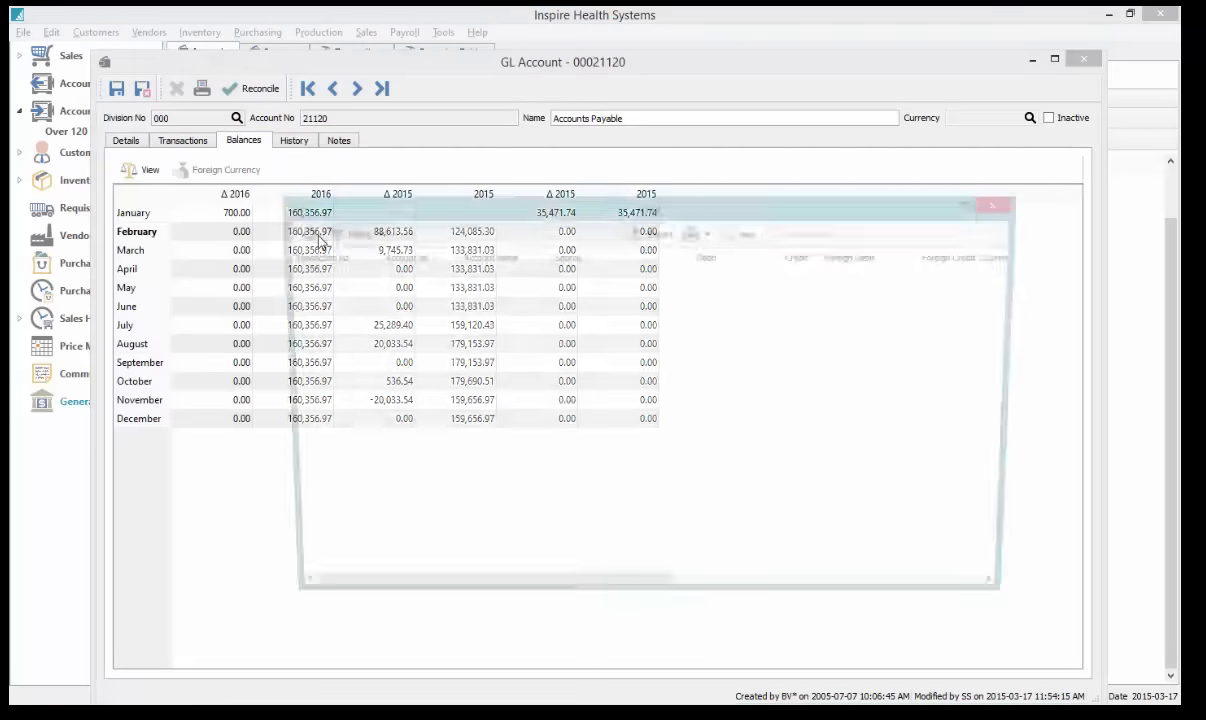
left_click(1005, 207)
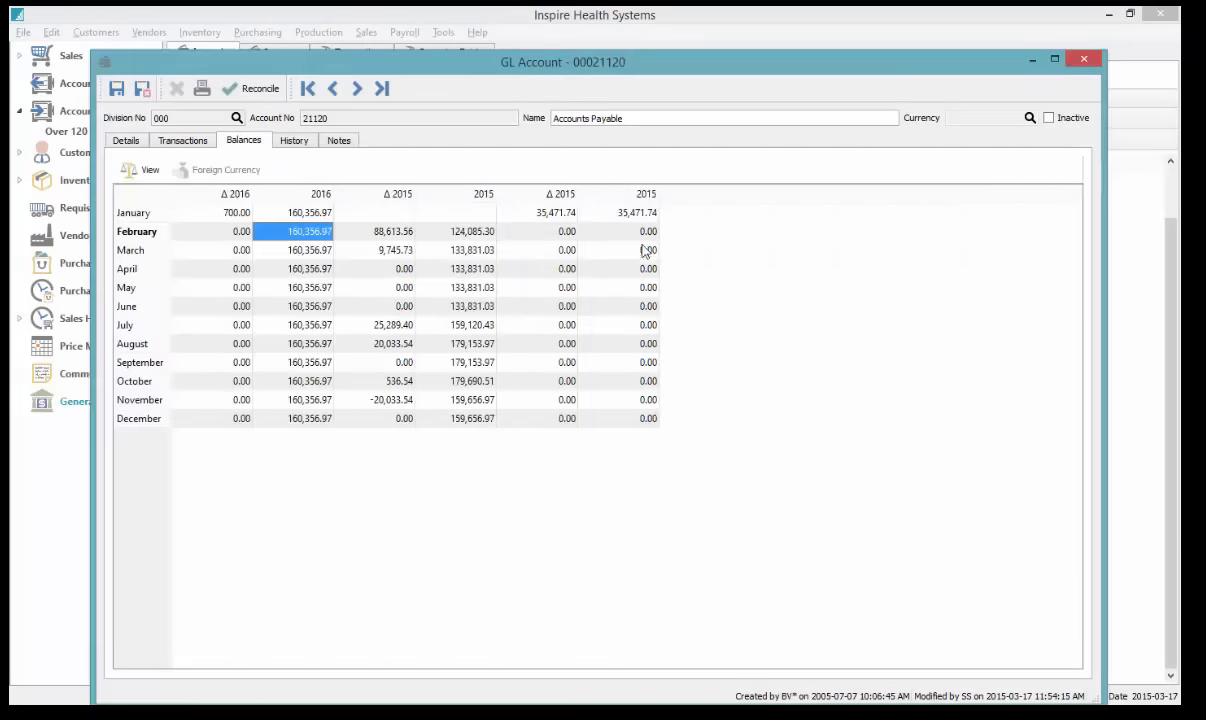
left_click(391, 250)
double_click(391, 250)
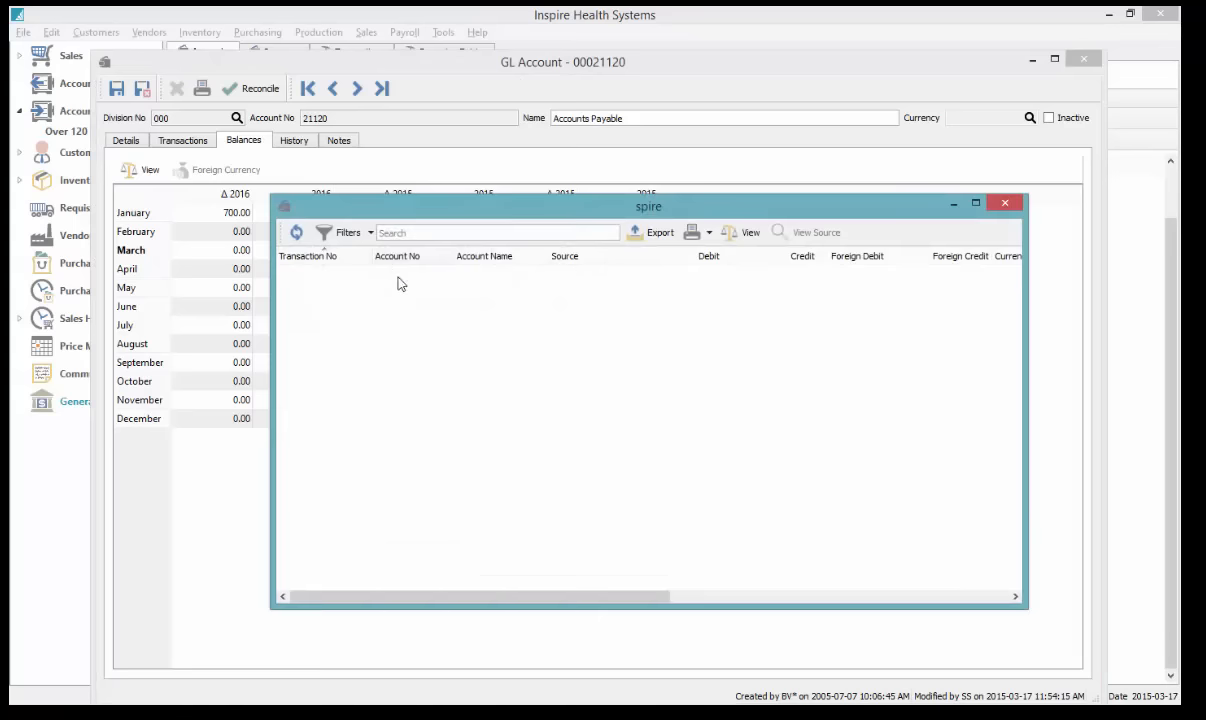
left_click(1007, 205)
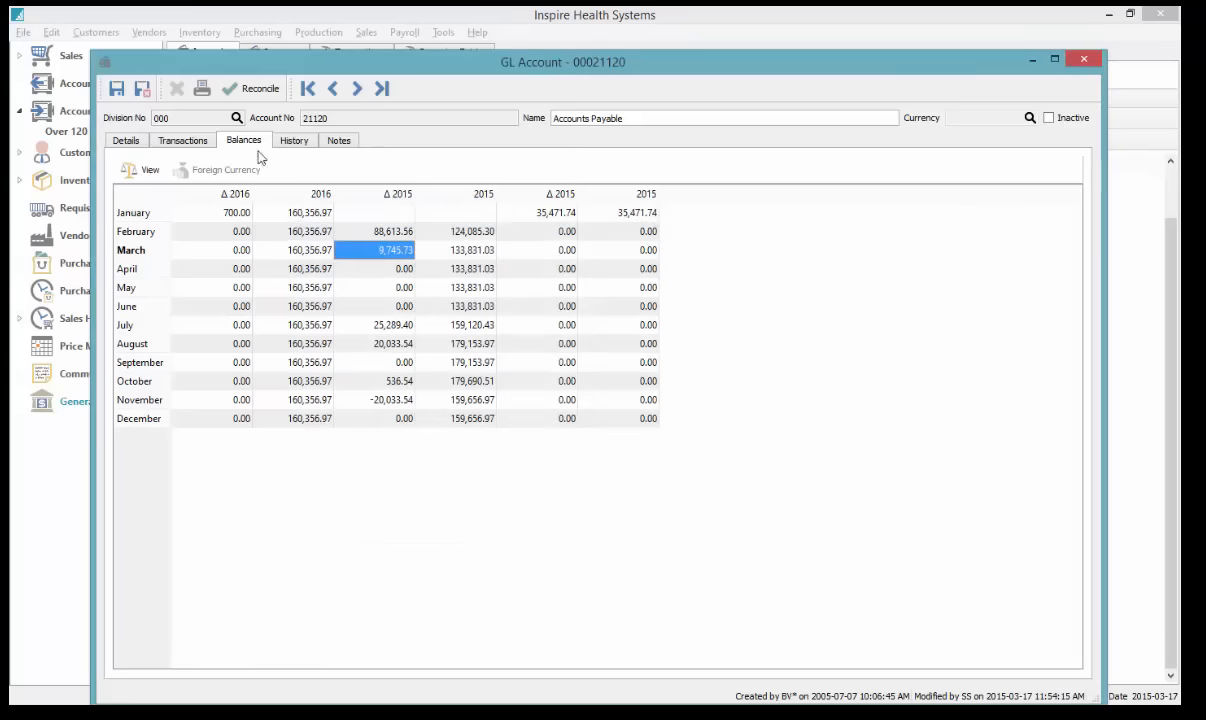
left_click(188, 147)
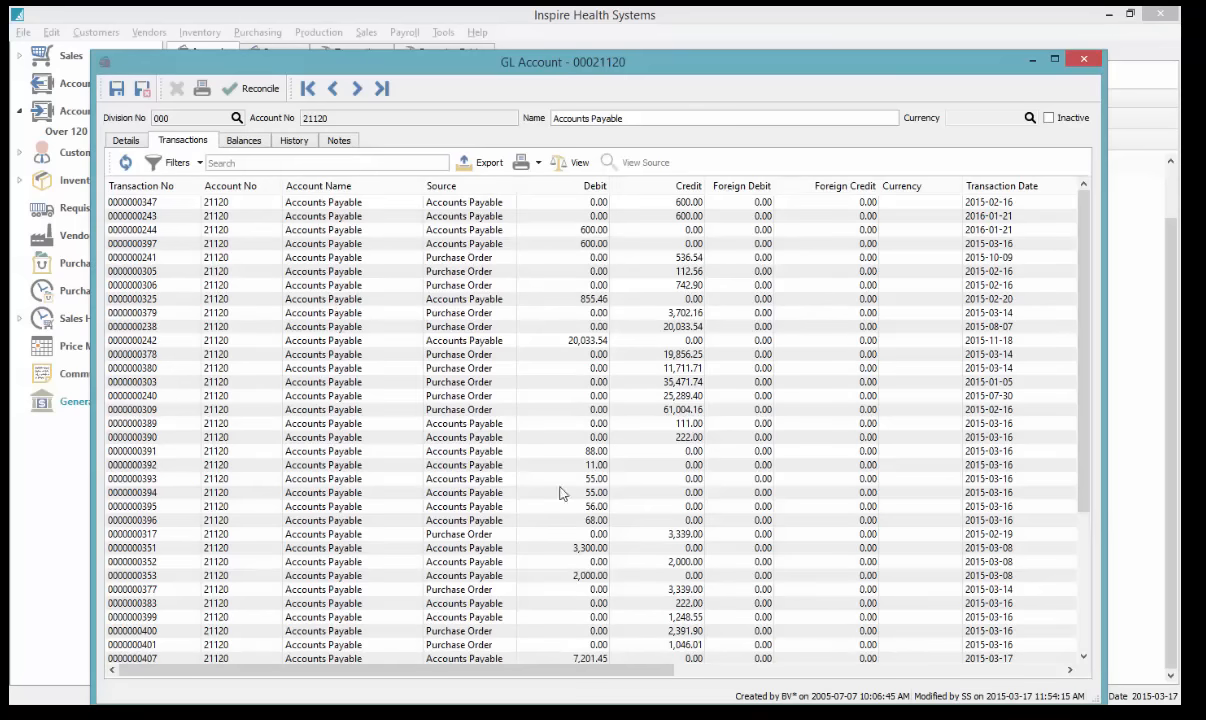
left_click(1083, 59)
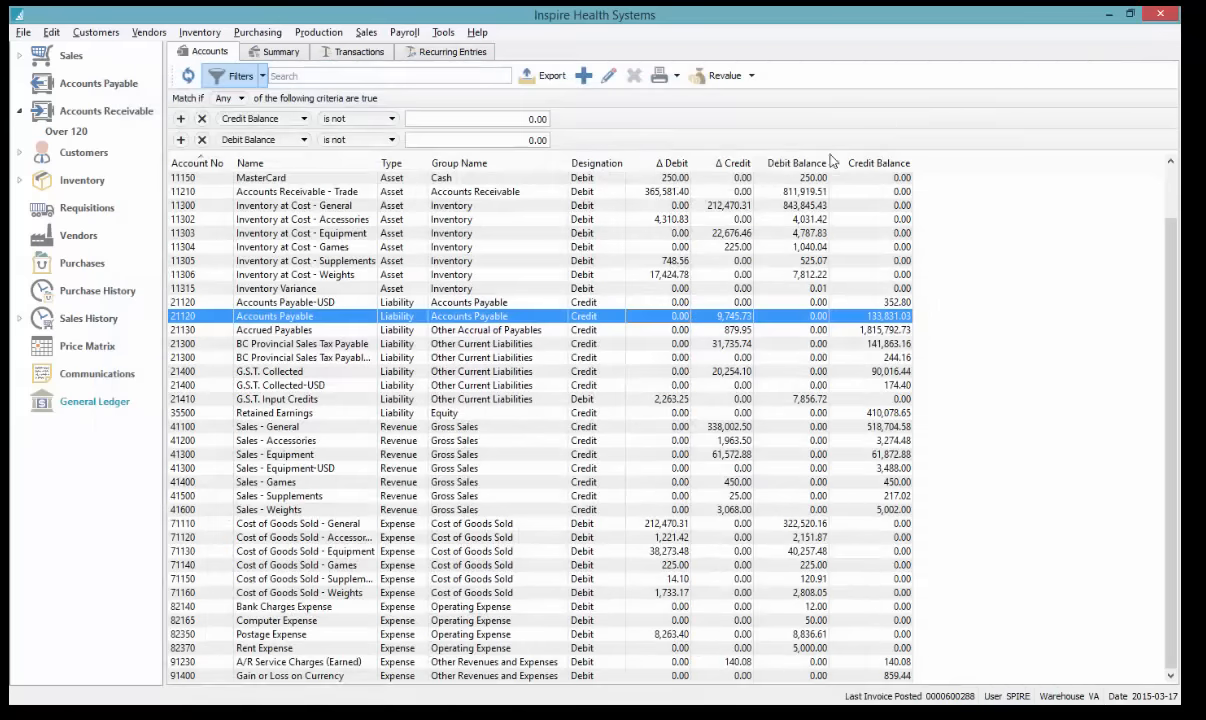
With Accounts Payable-USD selected, export the list as tb.xls to the Desktop and open it in Excel
left_click(721, 304)
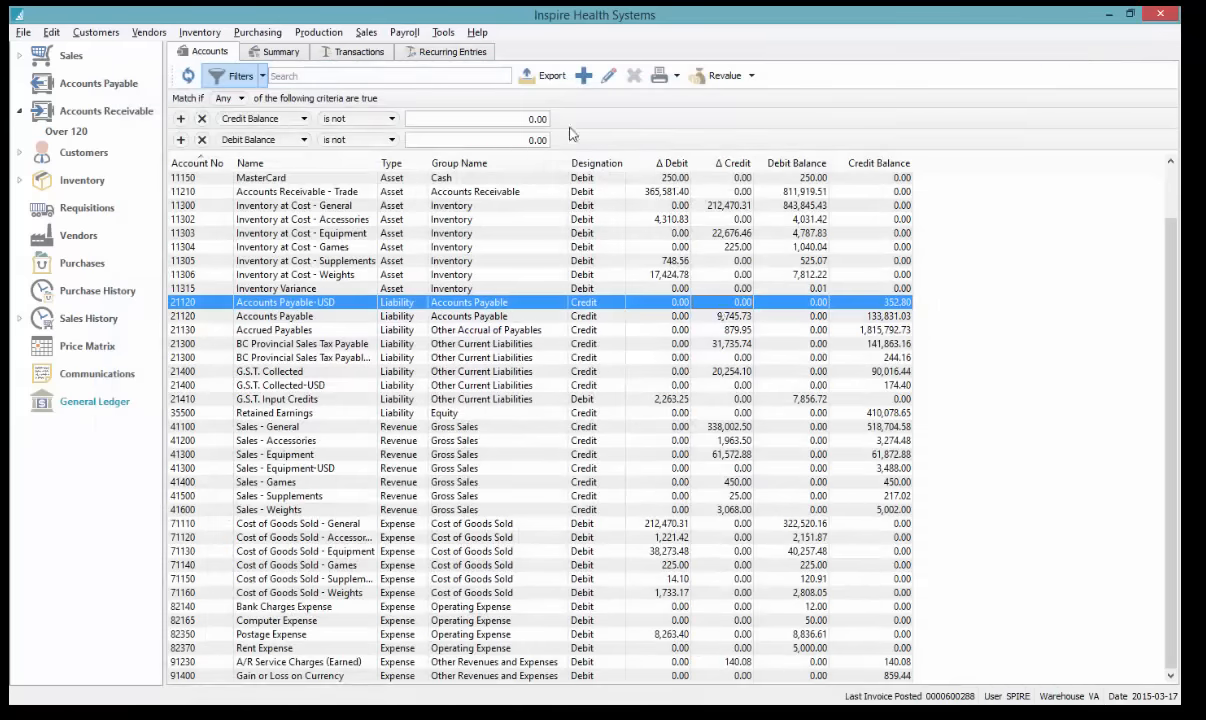
left_click(553, 78)
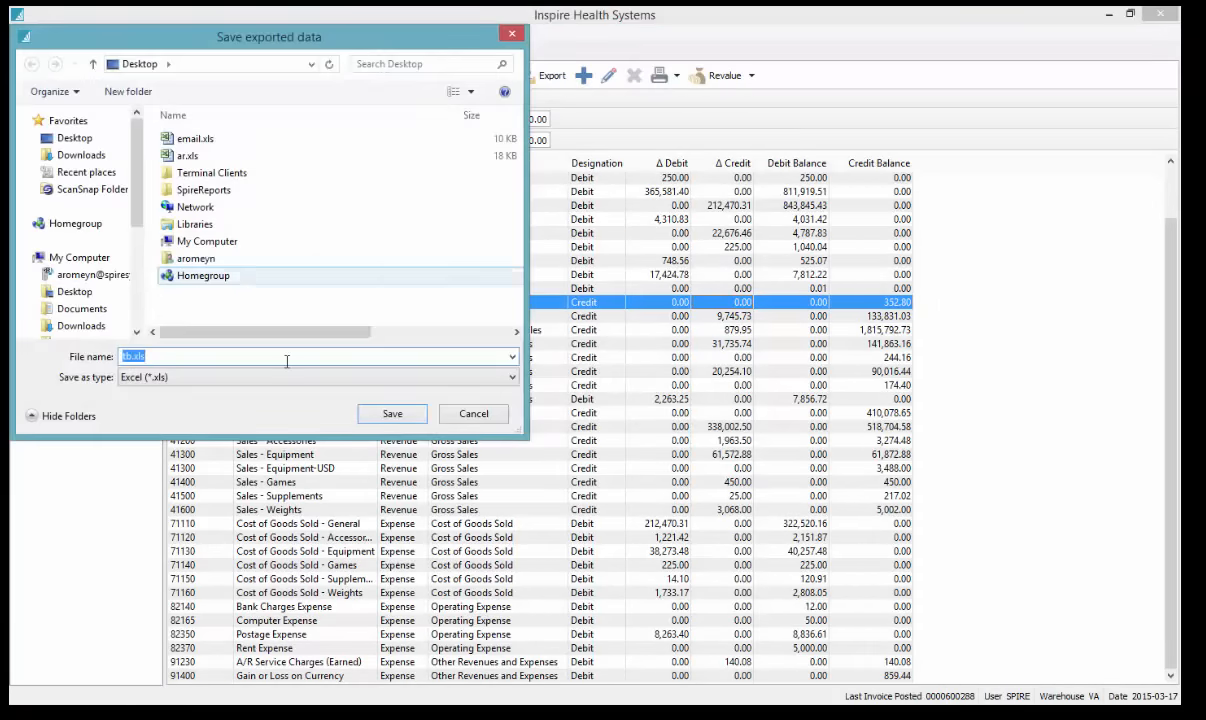
left_click(405, 415)
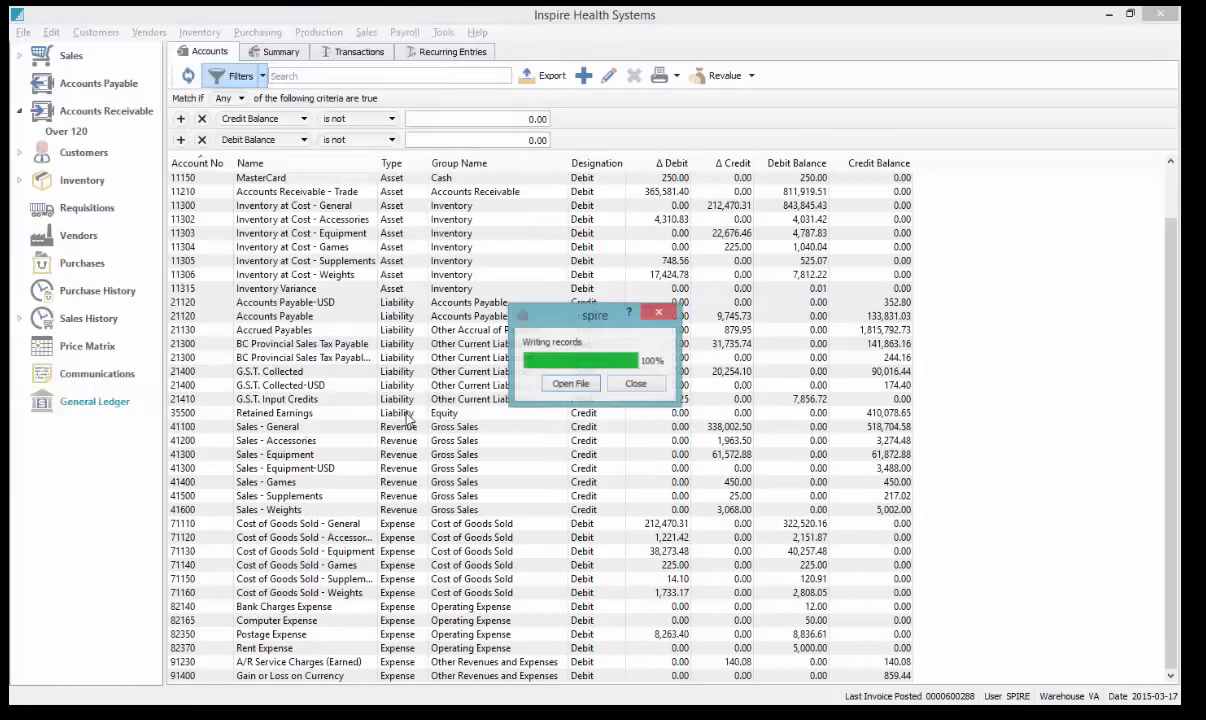
left_click(567, 386)
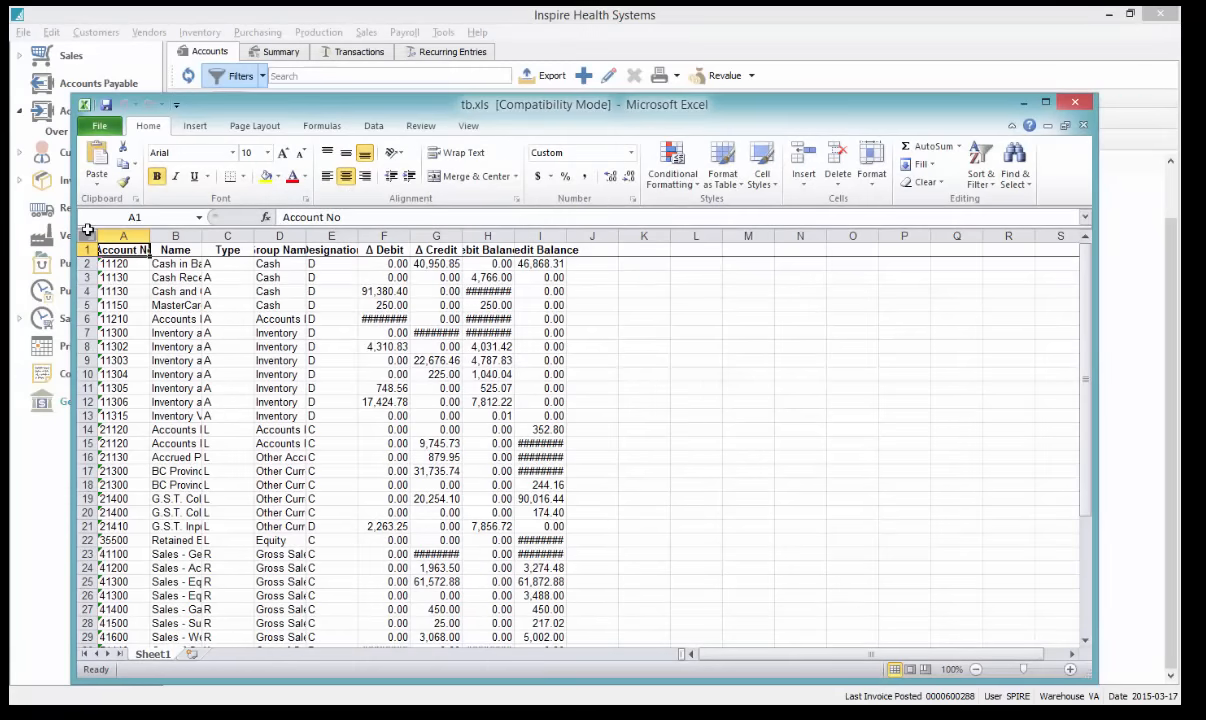
Autofit column B and then every column in tb.xls, then close the workbook without saving
double_click(202, 236)
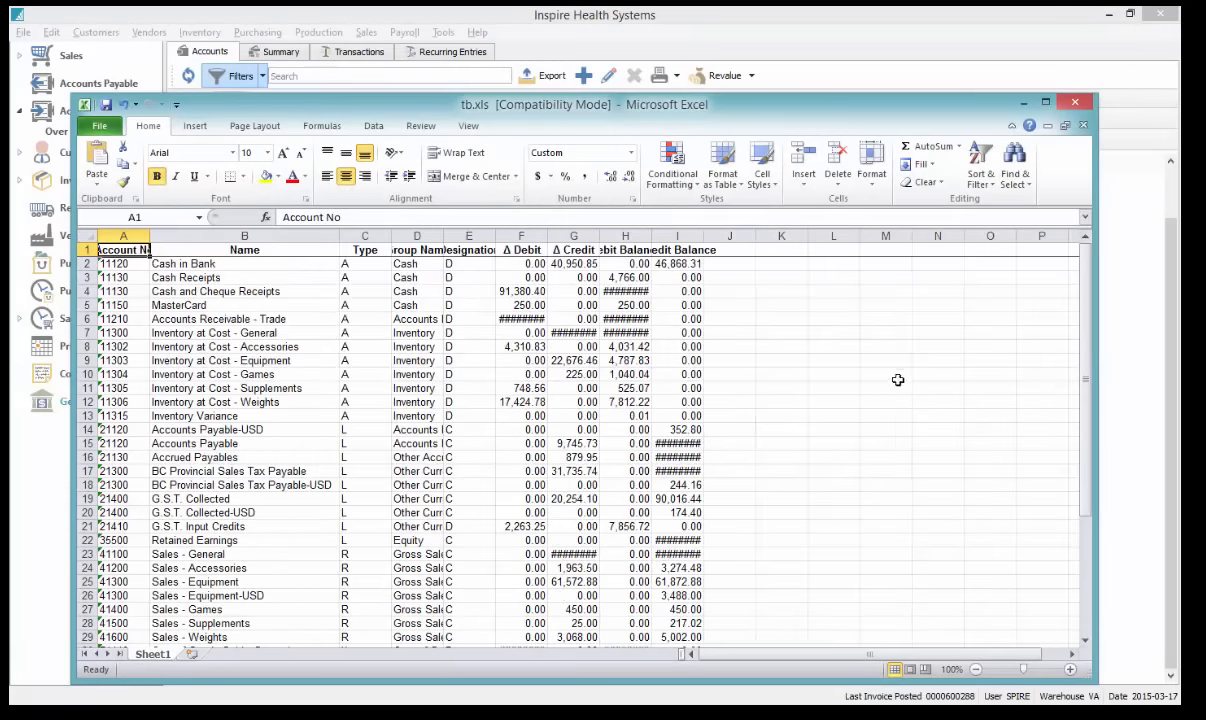
left_click(91, 236)
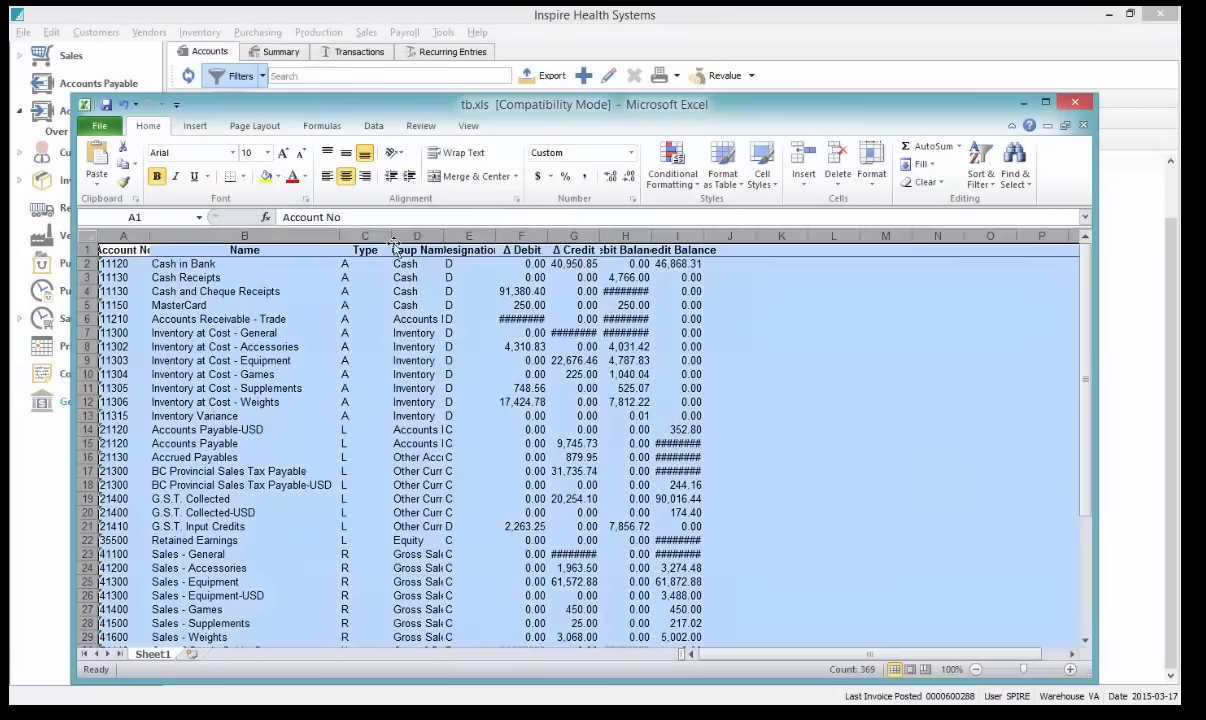
double_click(393, 243)
left_click(1000, 330)
scroll(999, 322, "down", 1)
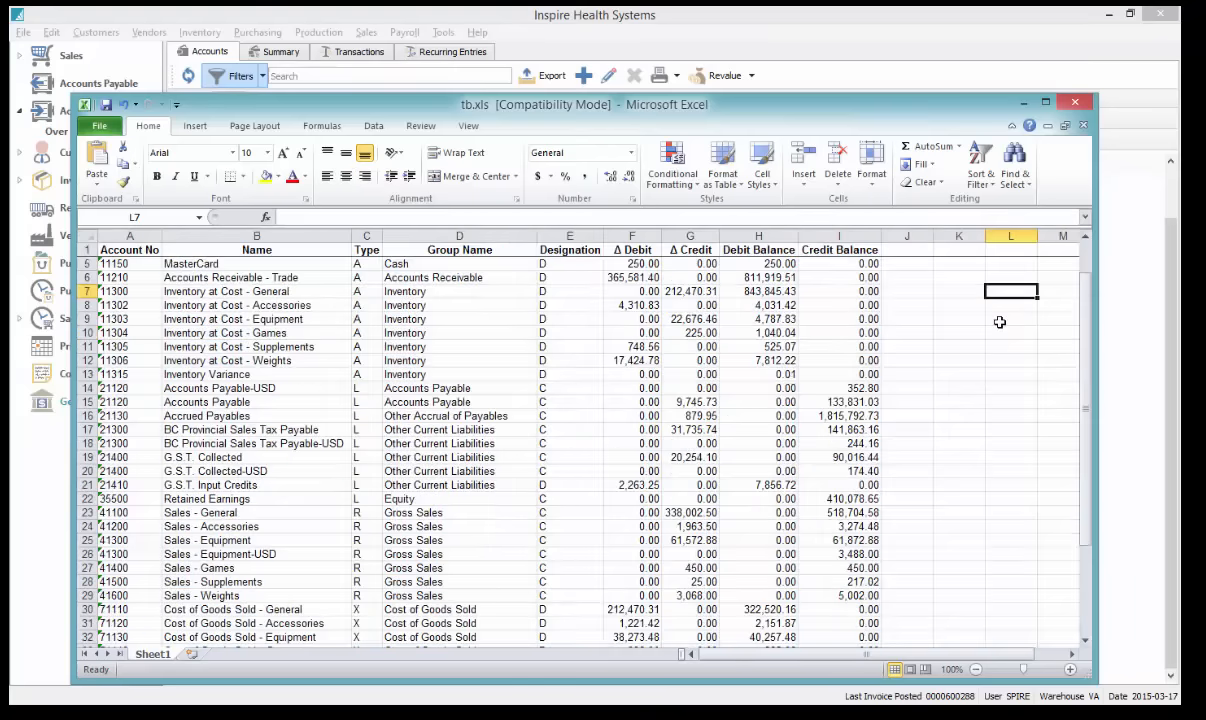
scroll(999, 330, "up", 1)
scroll(870, 420, "down", 3)
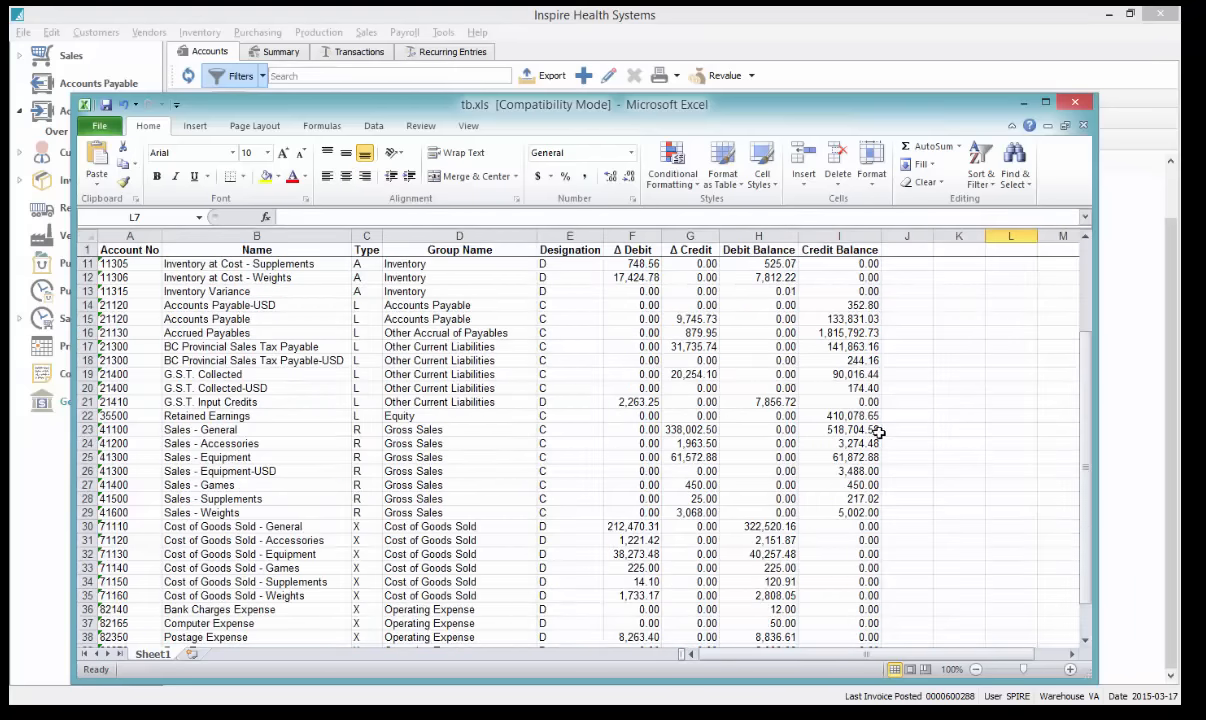
scroll(878, 432, "up", 3)
left_click(1075, 103)
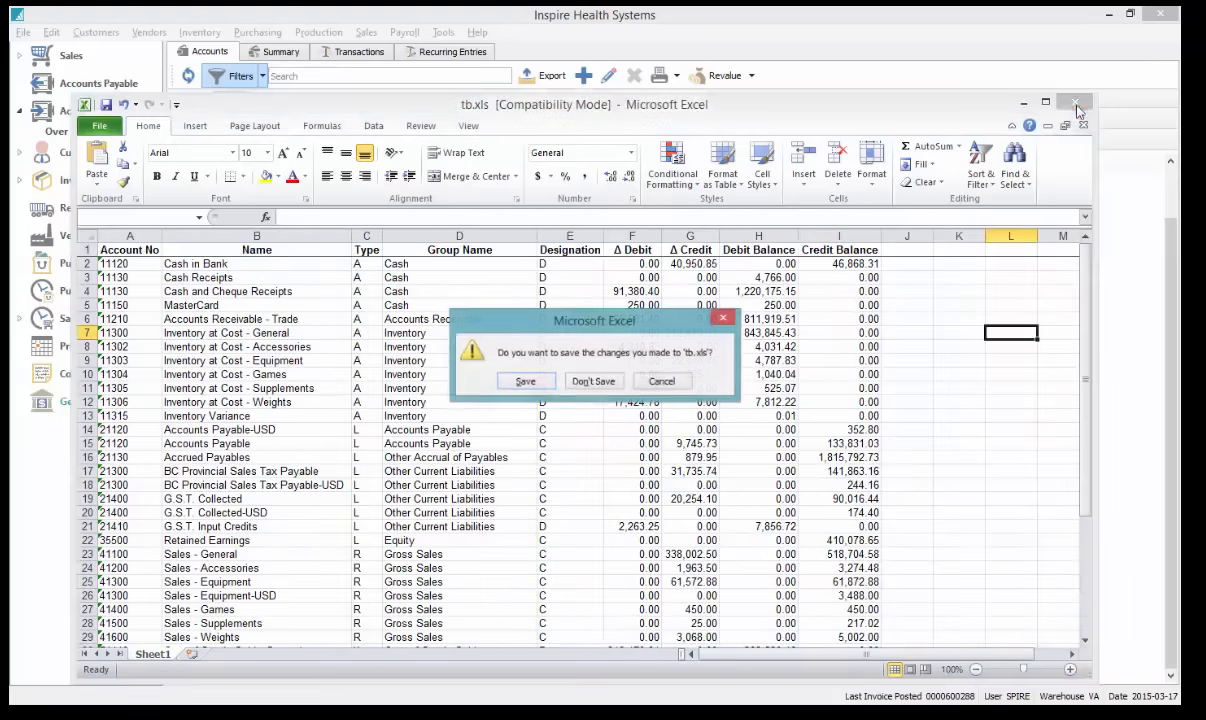
left_click(593, 381)
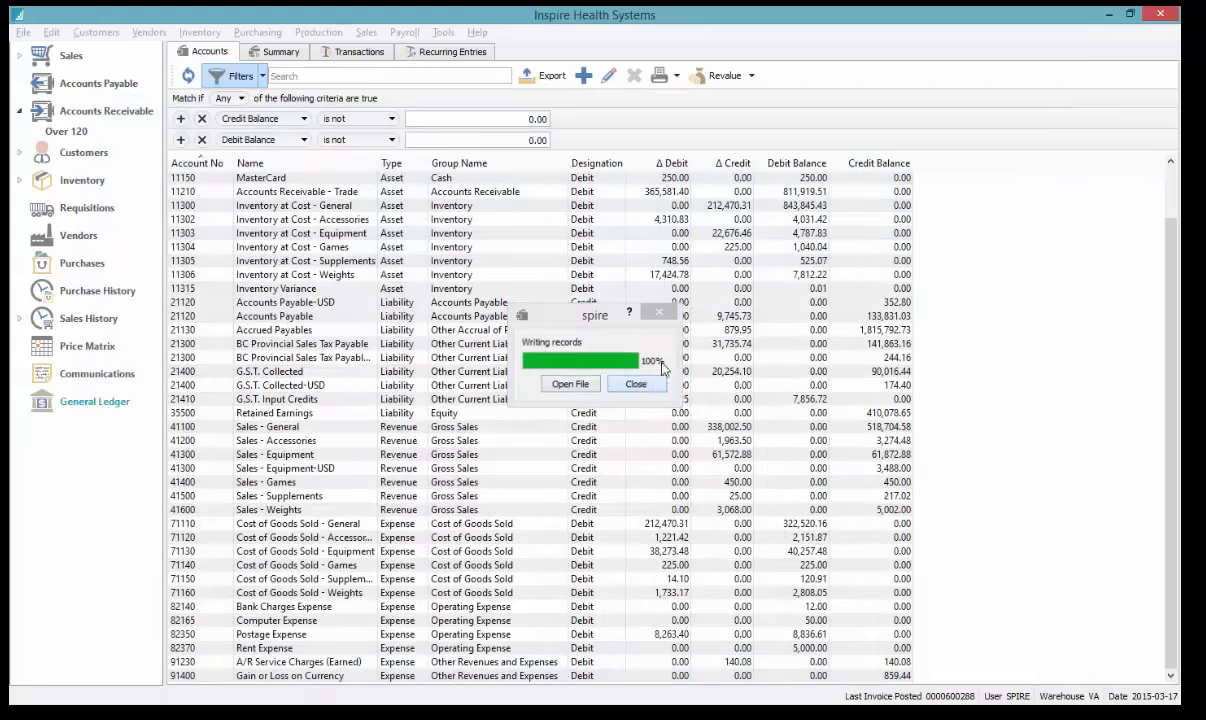
Dismiss the export message, turn off the balance filters, and search 'sales' before clearing it
left_click(652, 381)
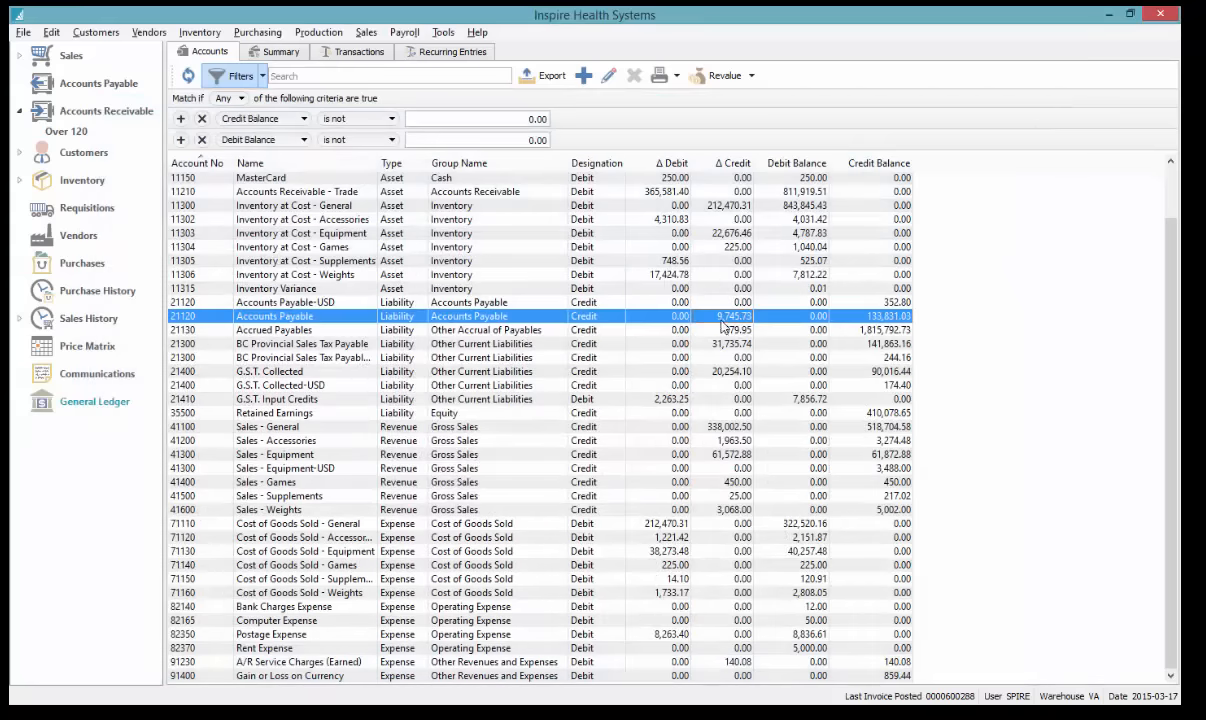
left_click(240, 76)
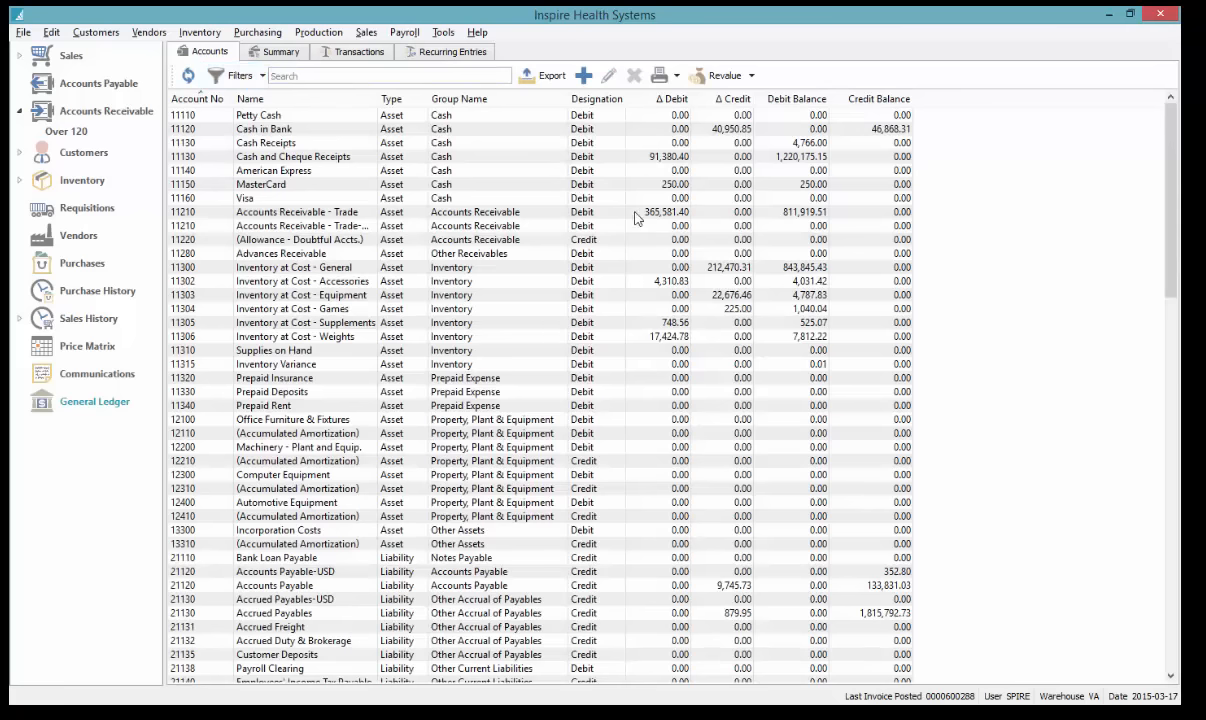
left_click(320, 74)
type("sal;es")
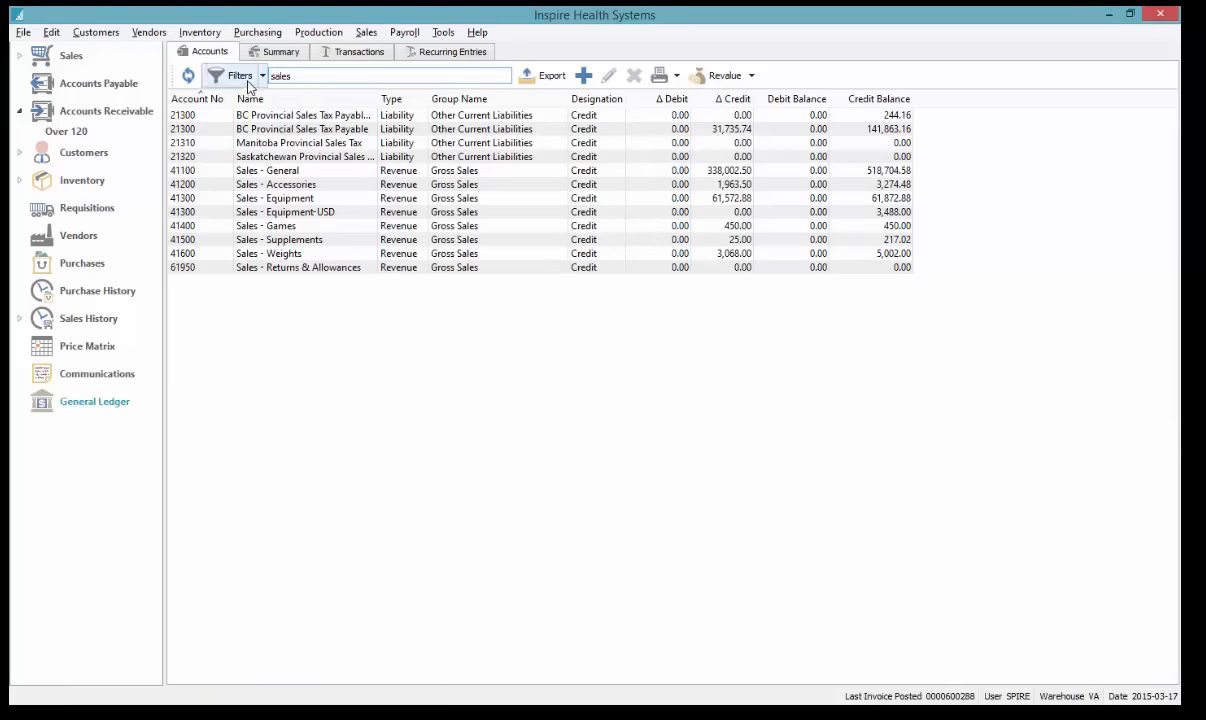
key("BackSpace")
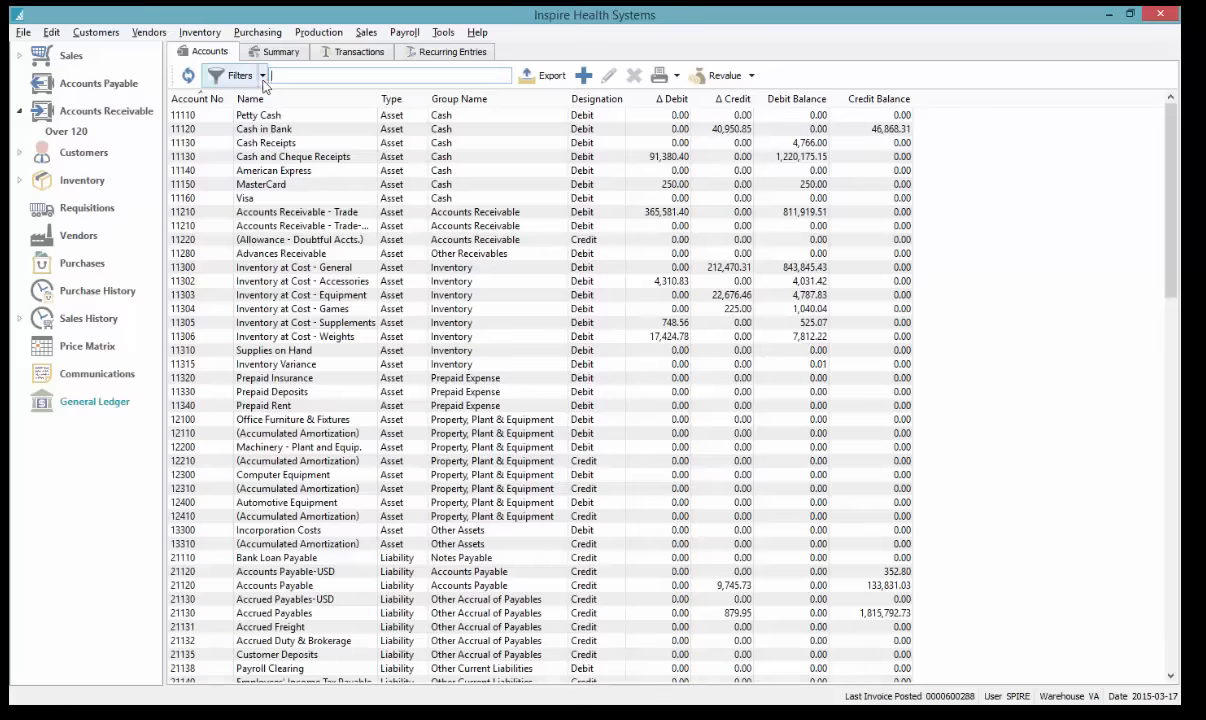
Remove the Credit Balance and Debit Balance criteria, then look over the Group field and operator options
left_click(240, 75)
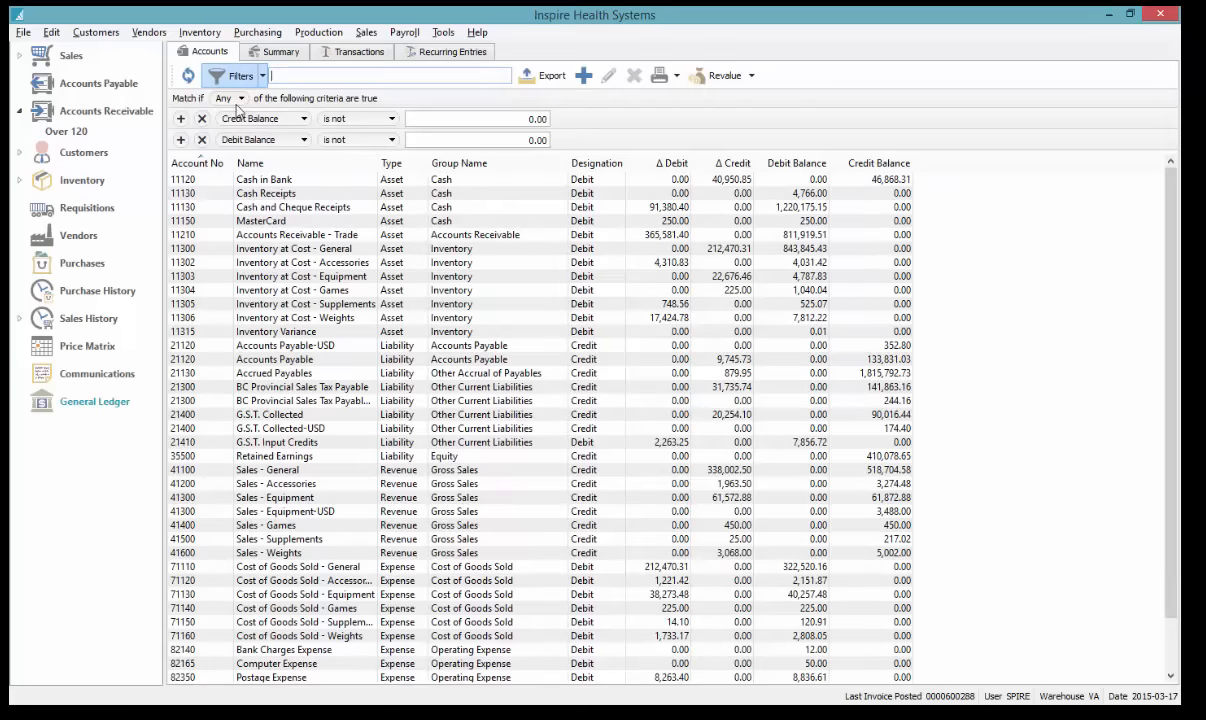
left_click(201, 119)
left_click(201, 119)
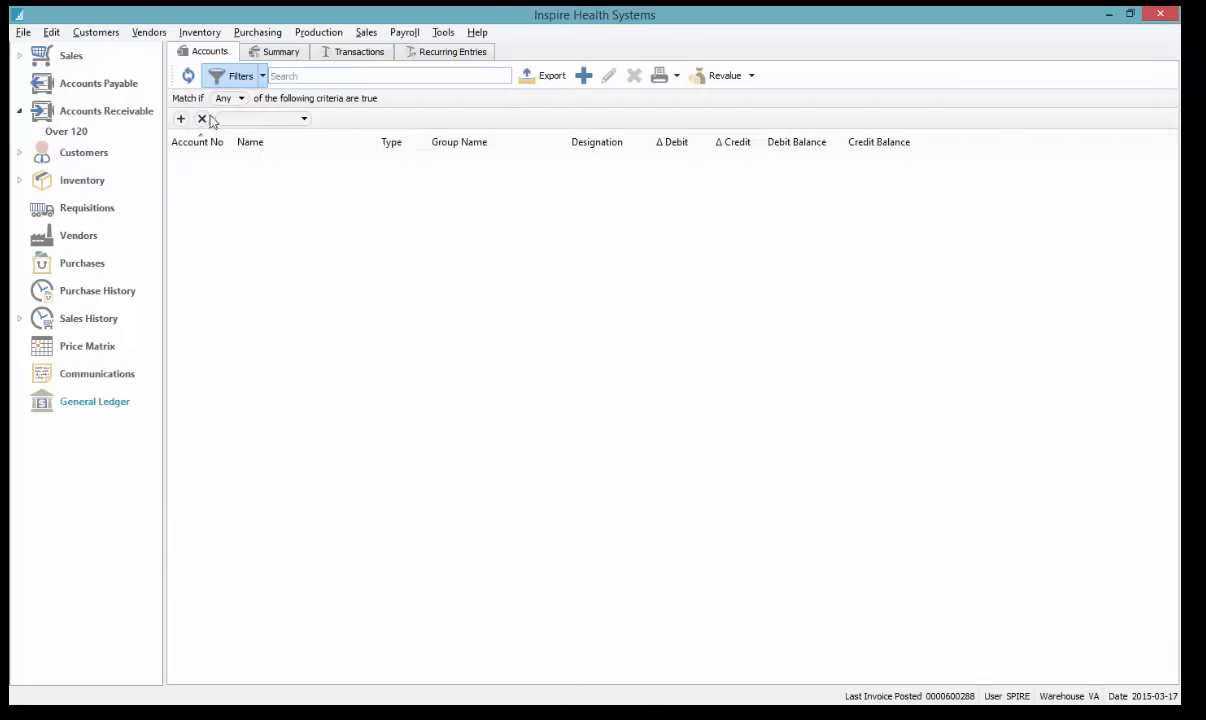
left_click(240, 119)
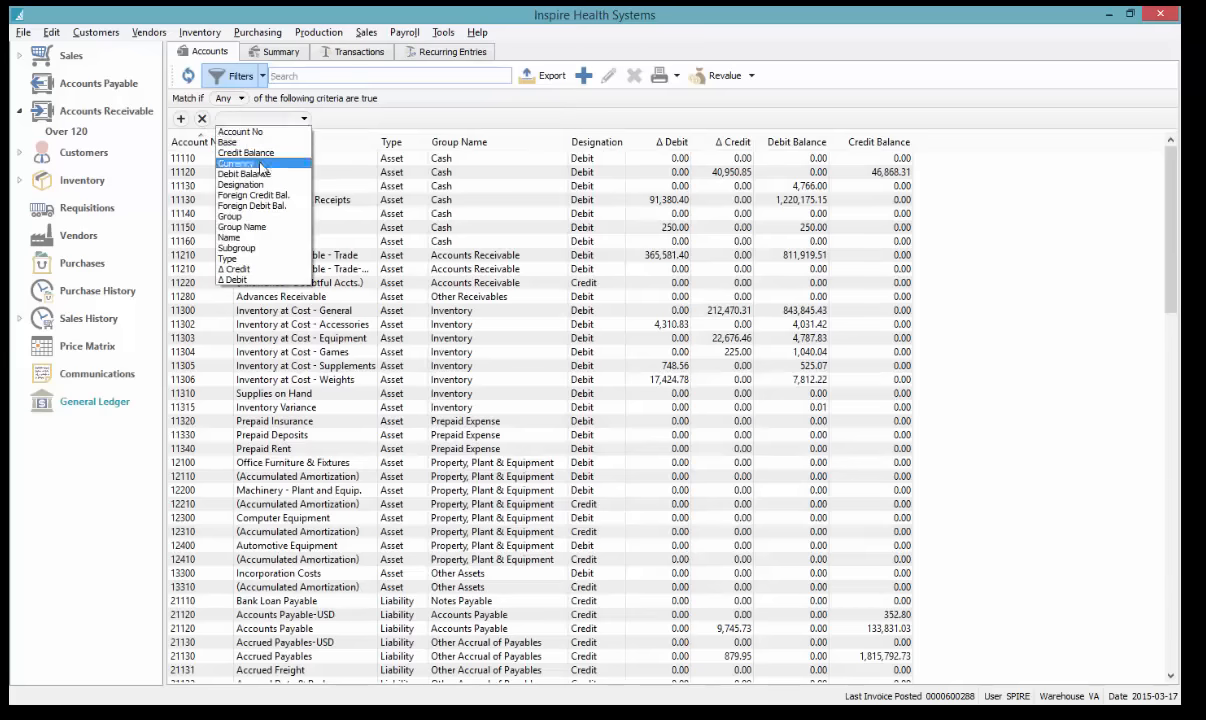
left_click(261, 216)
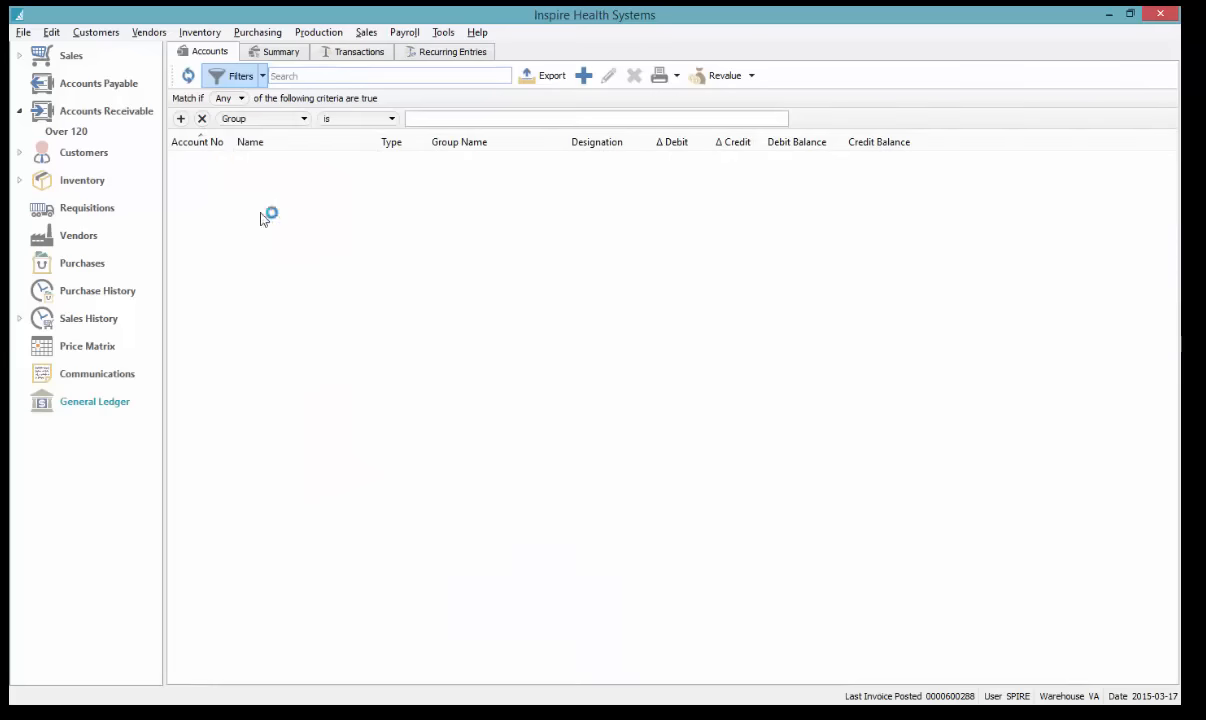
left_click(380, 119)
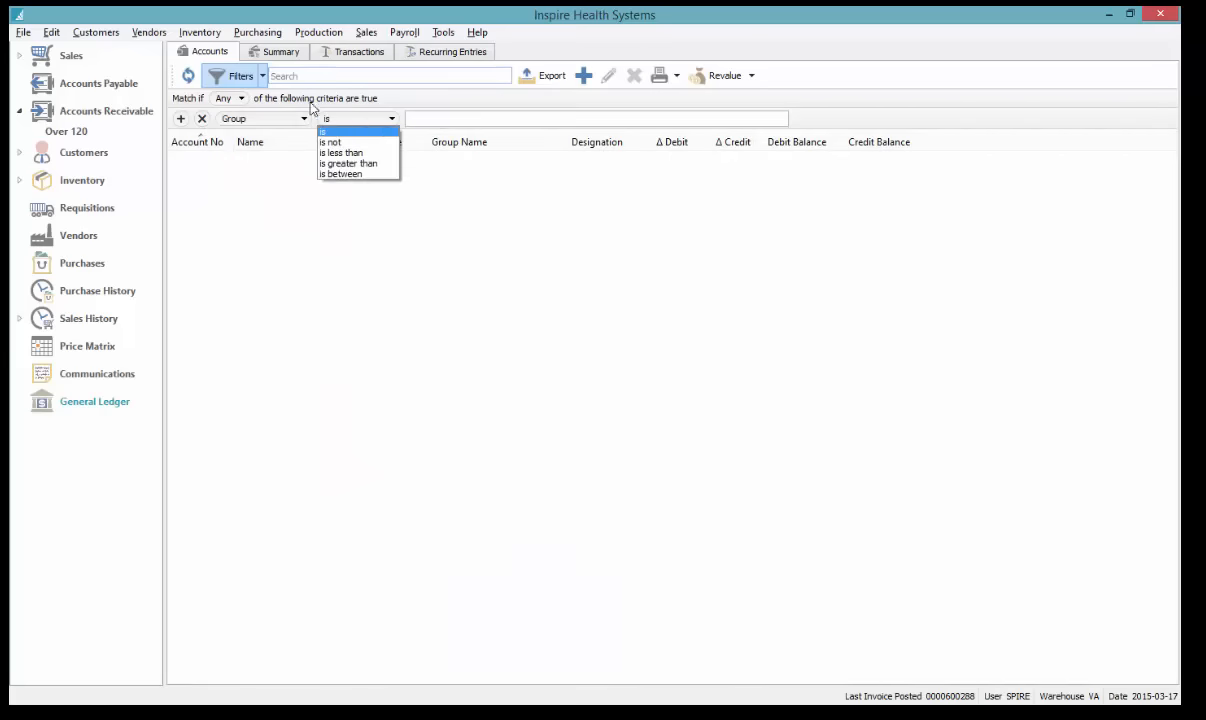
left_click(258, 118)
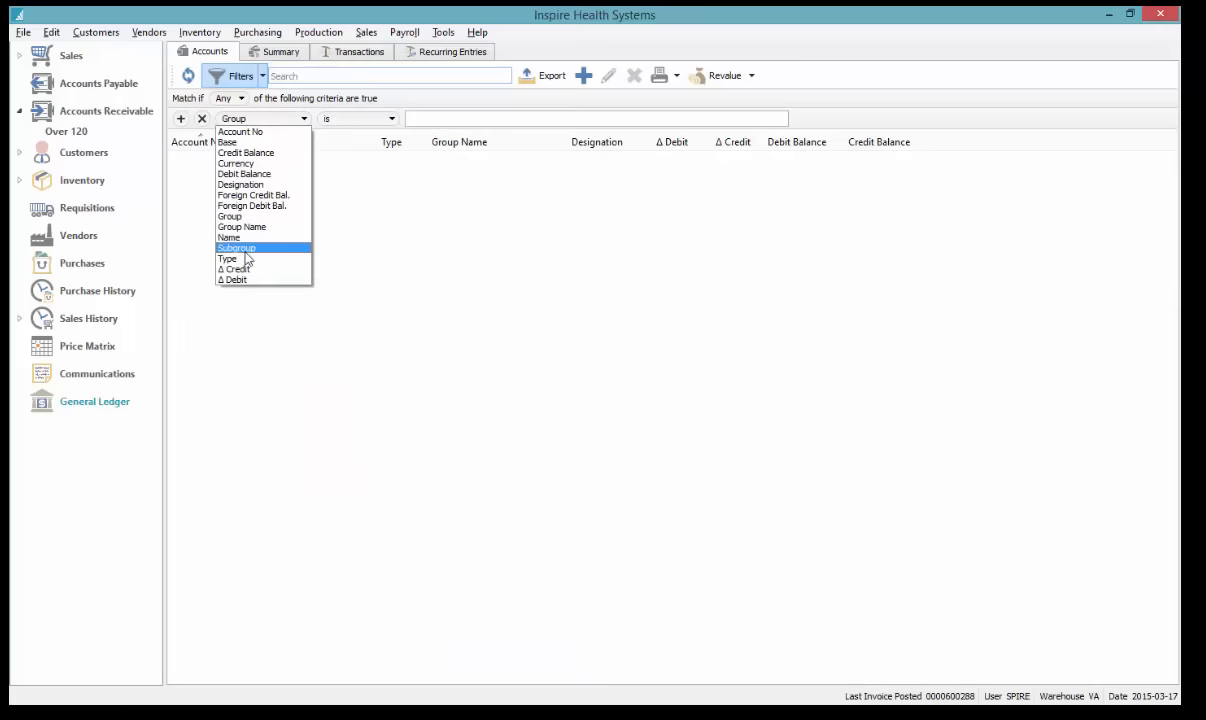
left_click(357, 76)
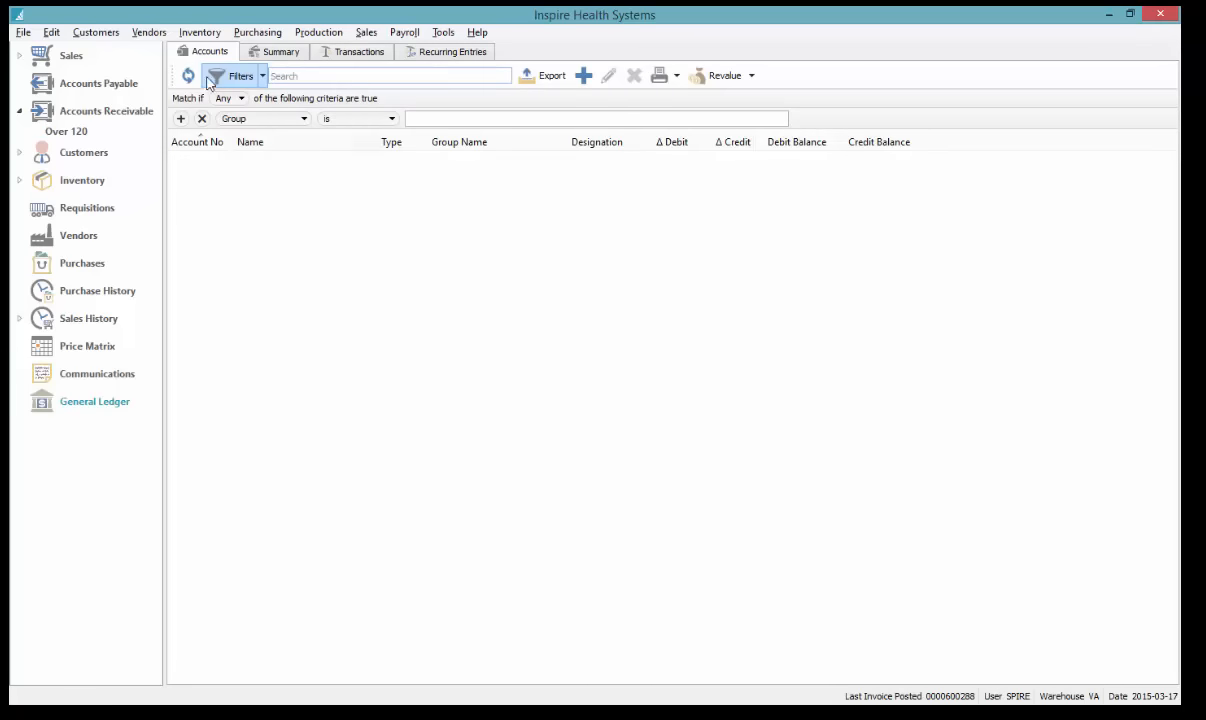
Turn the filters off, select Cash and Cheque Receipts, and start printing the financial reports
left_click(224, 79)
left_click(419, 158)
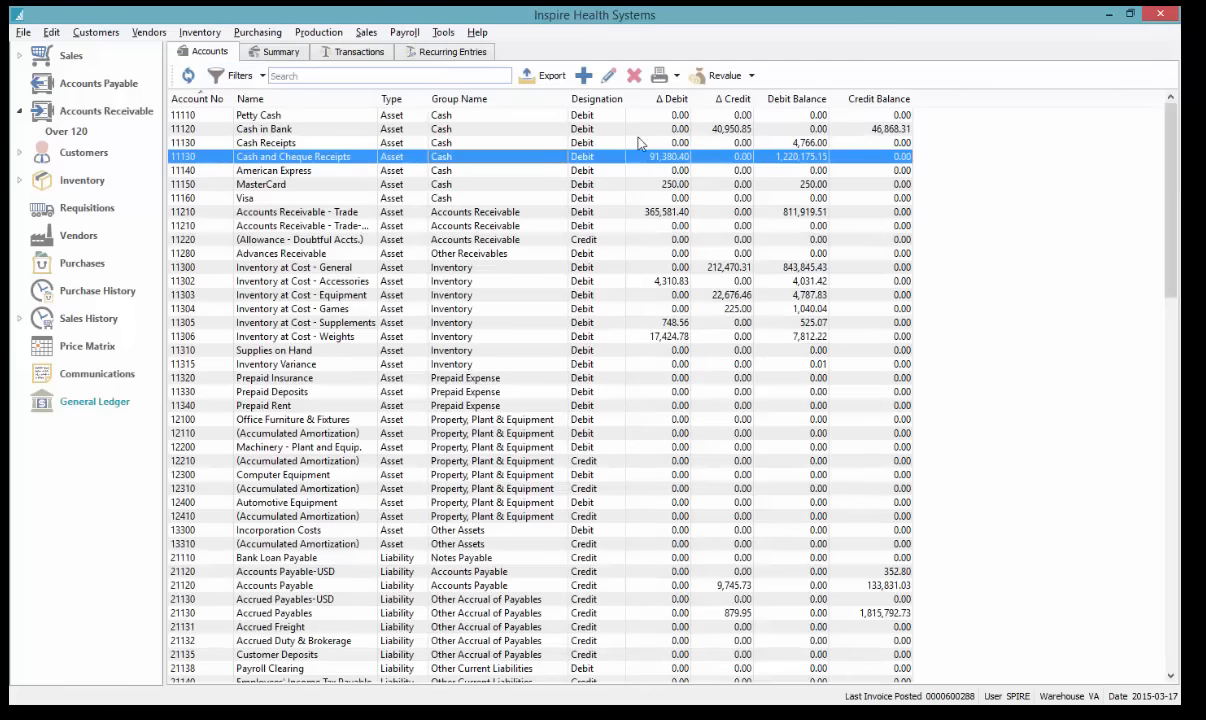
left_click(659, 77)
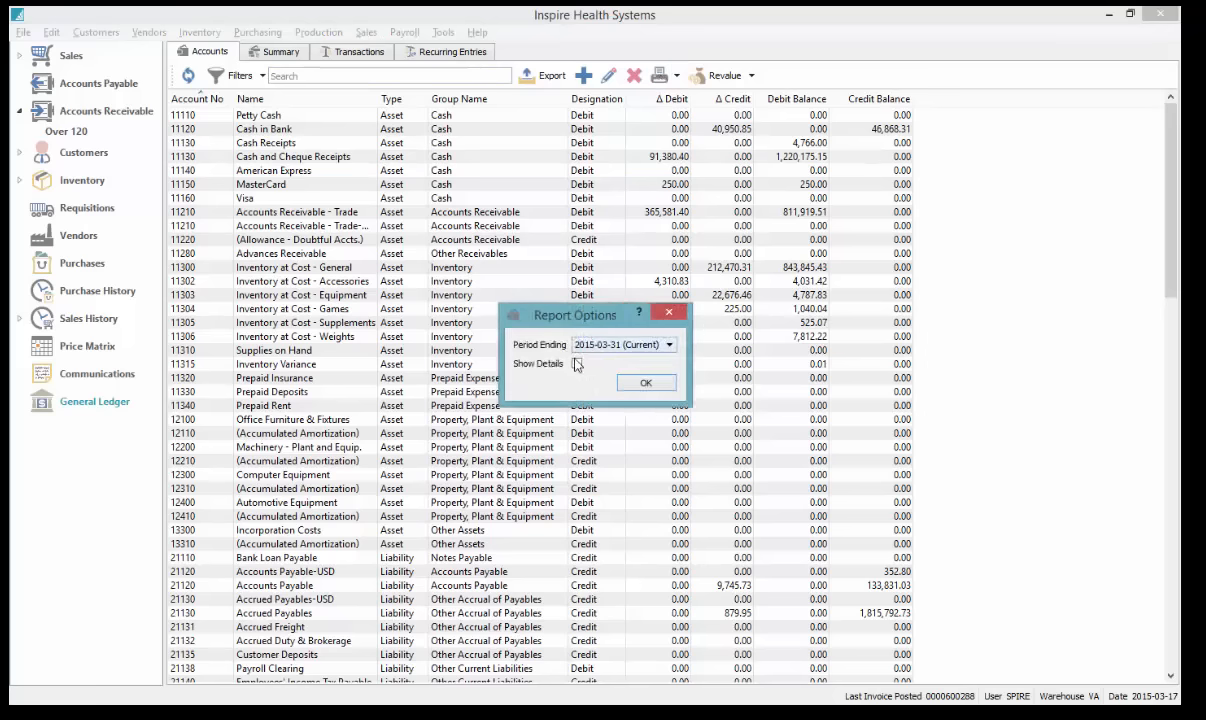
Set the reports to show details for the period ending 2015-03-31 and preview them
left_click(576, 366)
left_click(609, 347)
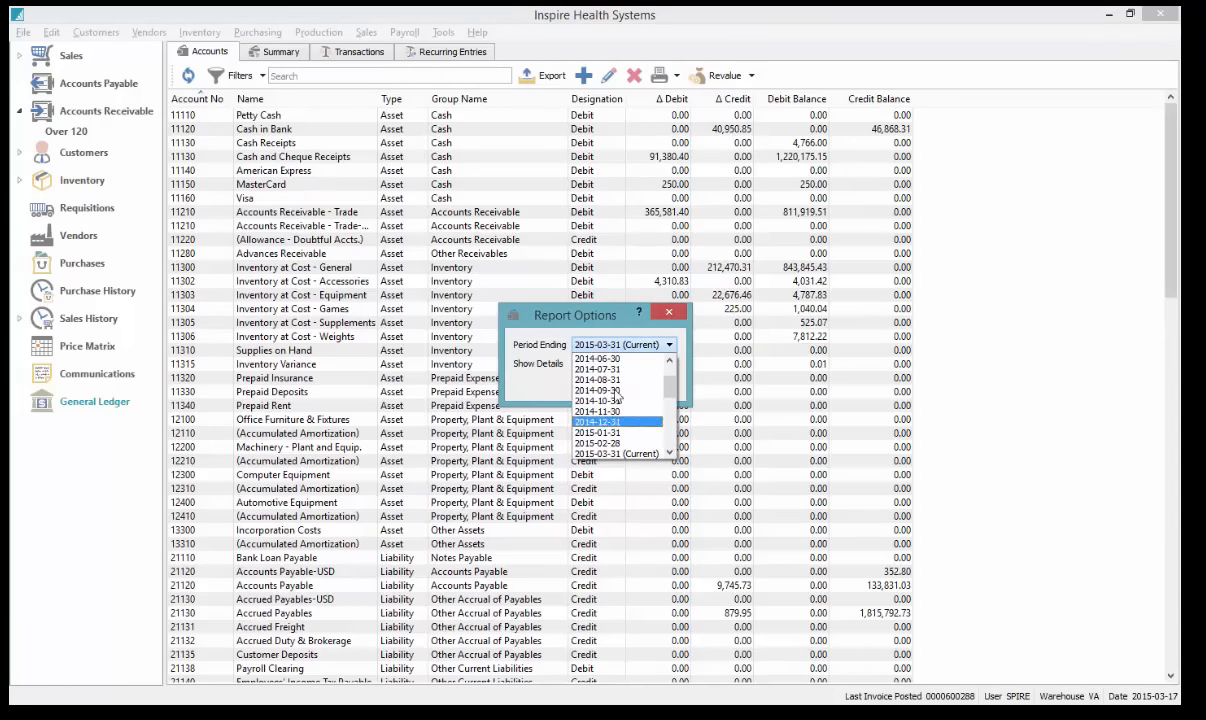
left_click(632, 318)
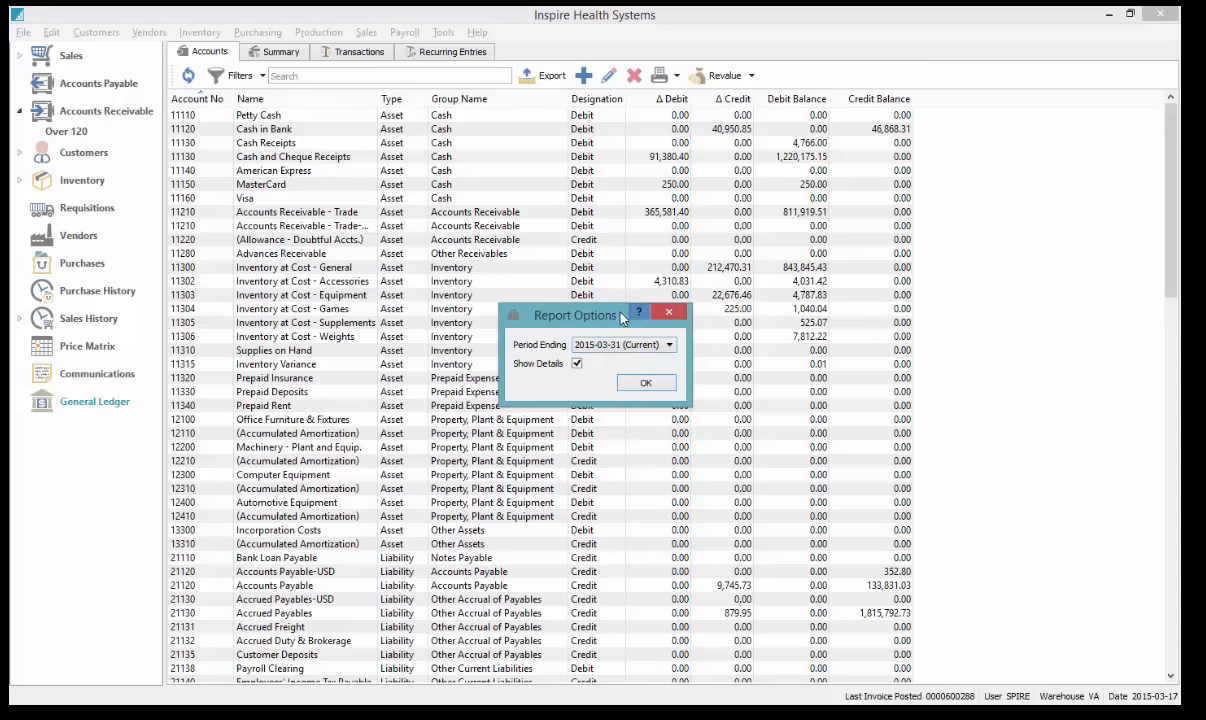
left_click(646, 393)
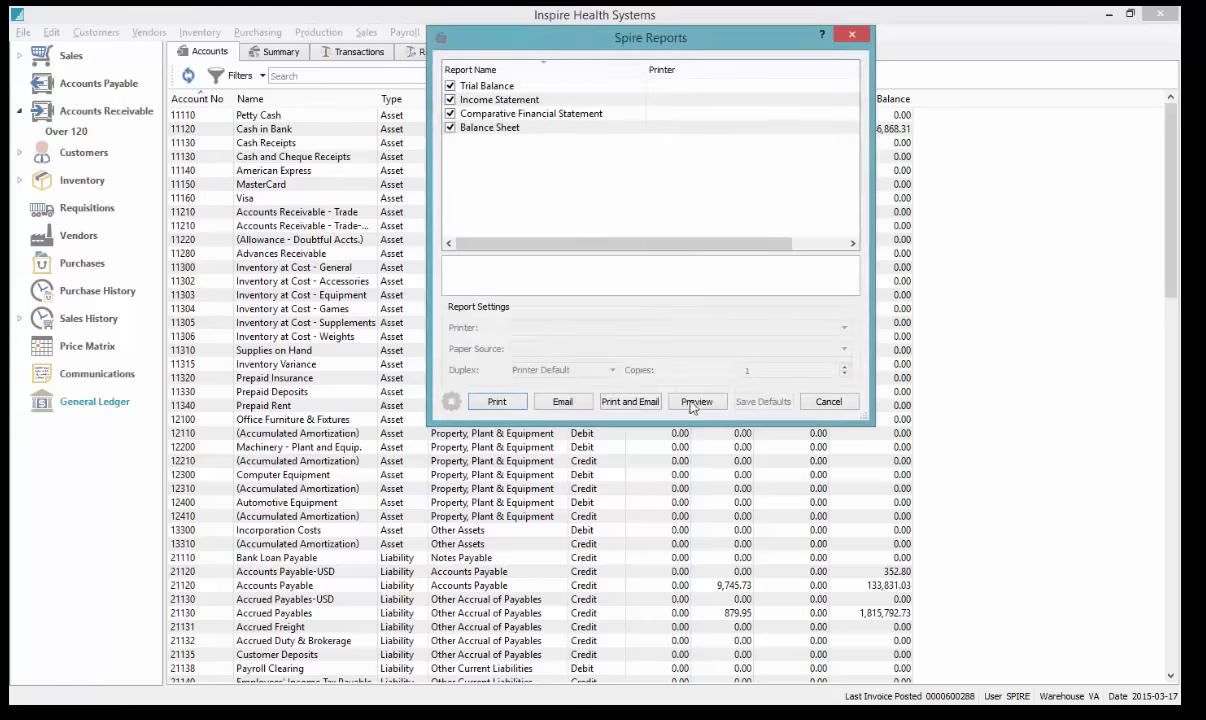
left_click(695, 403)
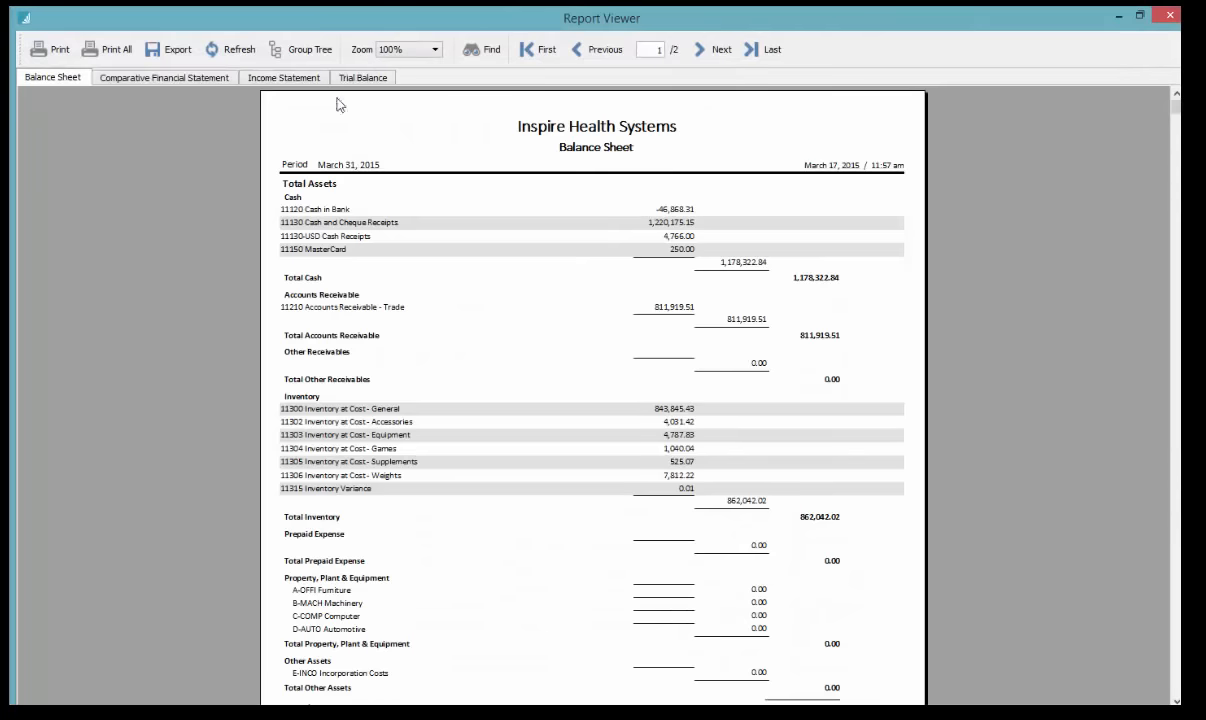
Browse the Comparative Financial Statement, Income Statement and Trial Balance previews, then close the Report Viewer
left_click(155, 78)
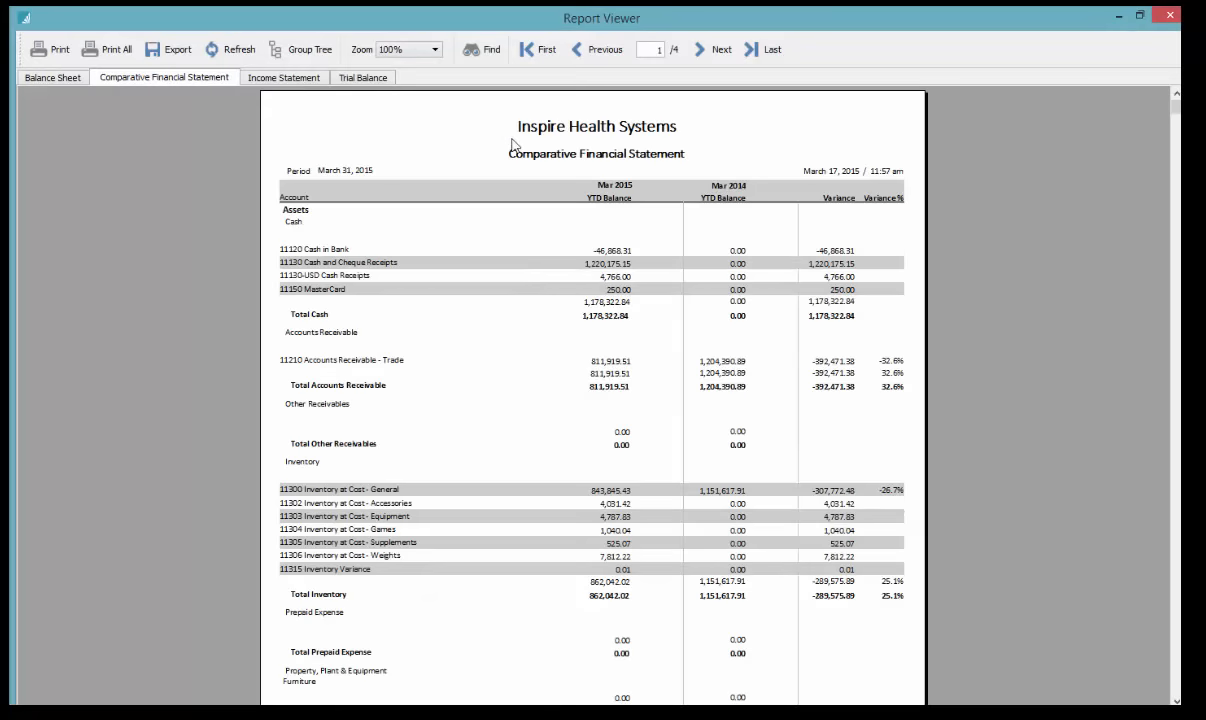
left_click(722, 54)
left_click(722, 55)
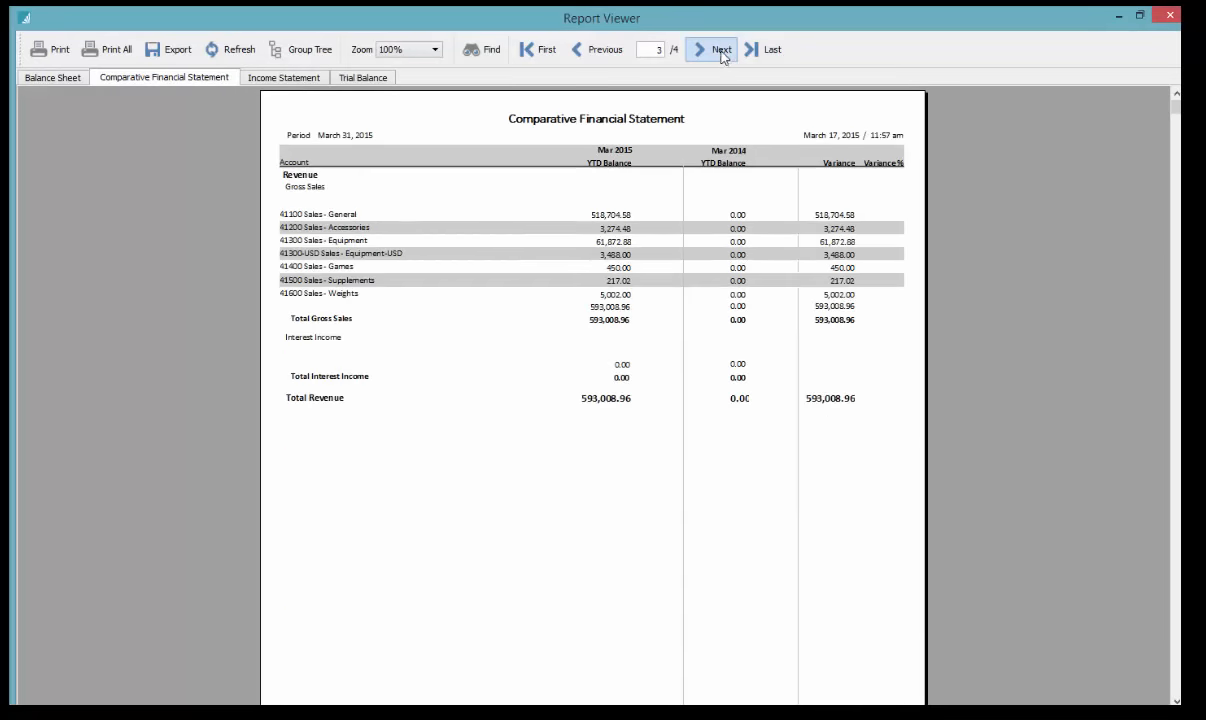
left_click(282, 77)
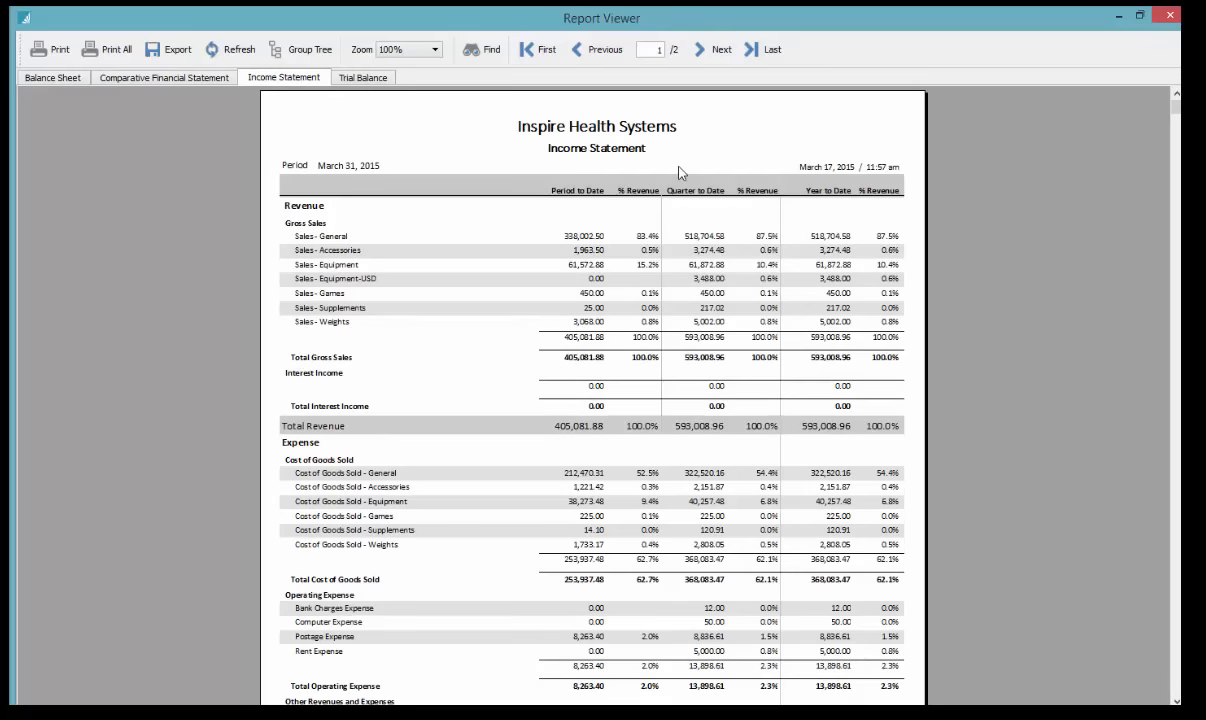
left_click(357, 78)
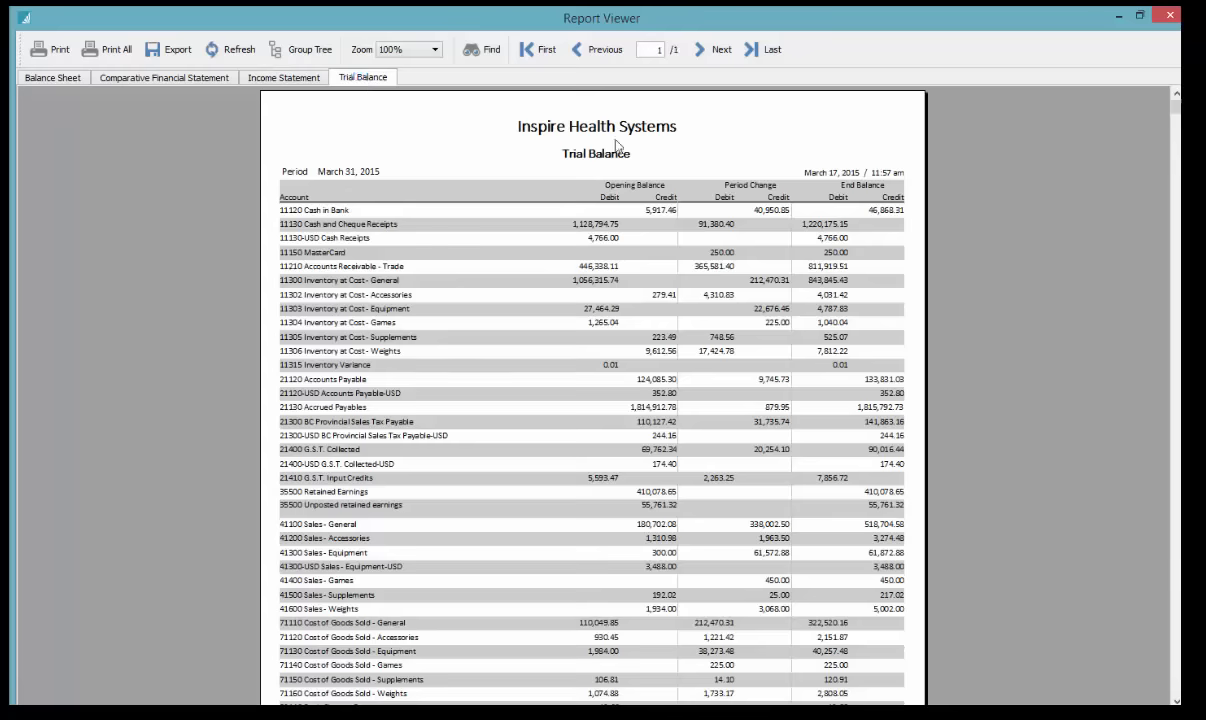
left_click(1169, 15)
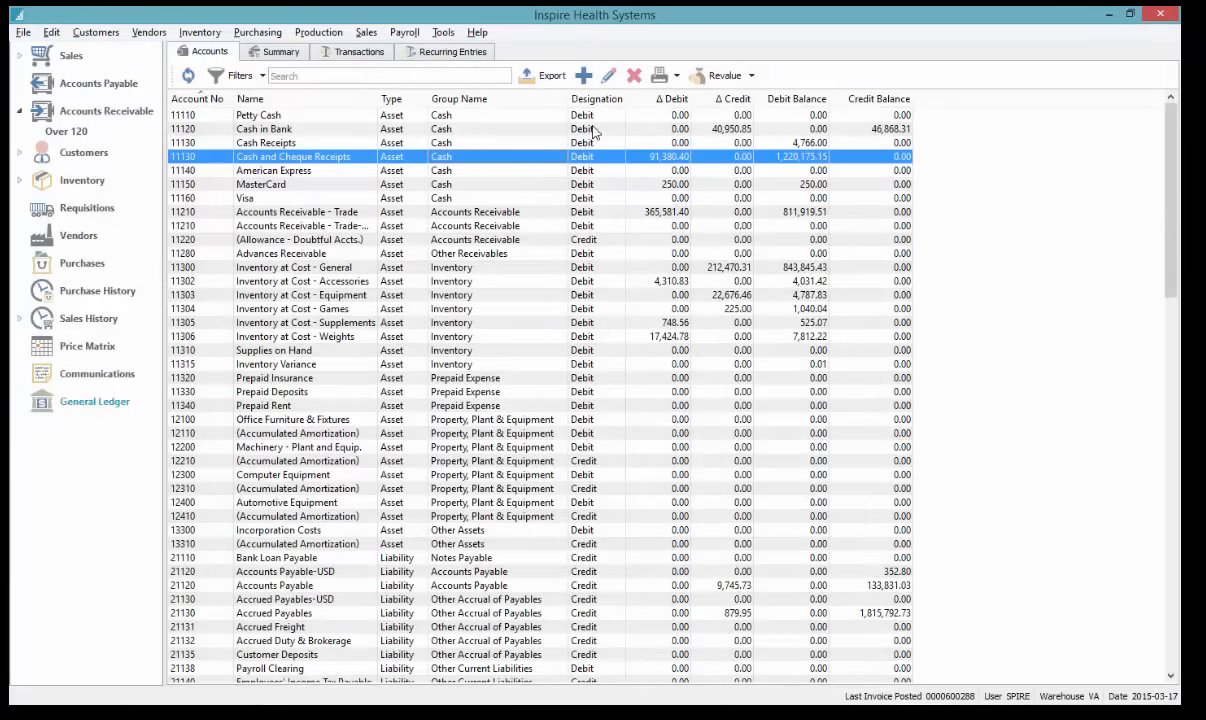
left_click(660, 77)
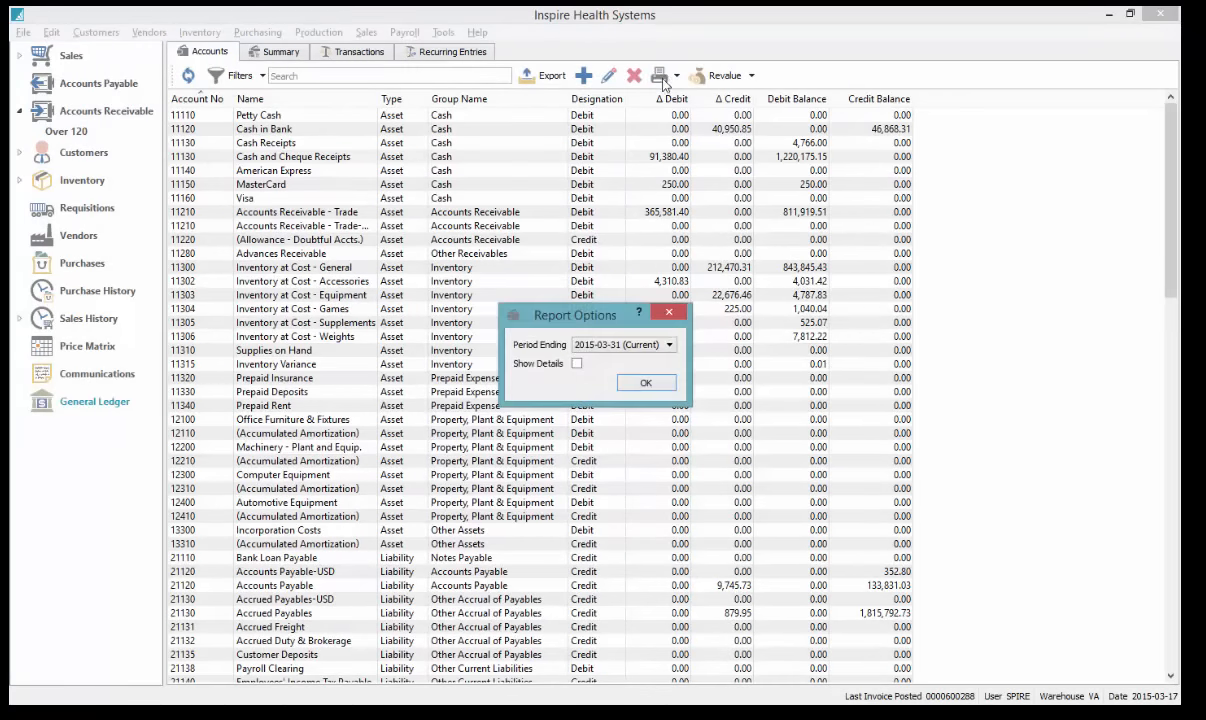
left_click(646, 385)
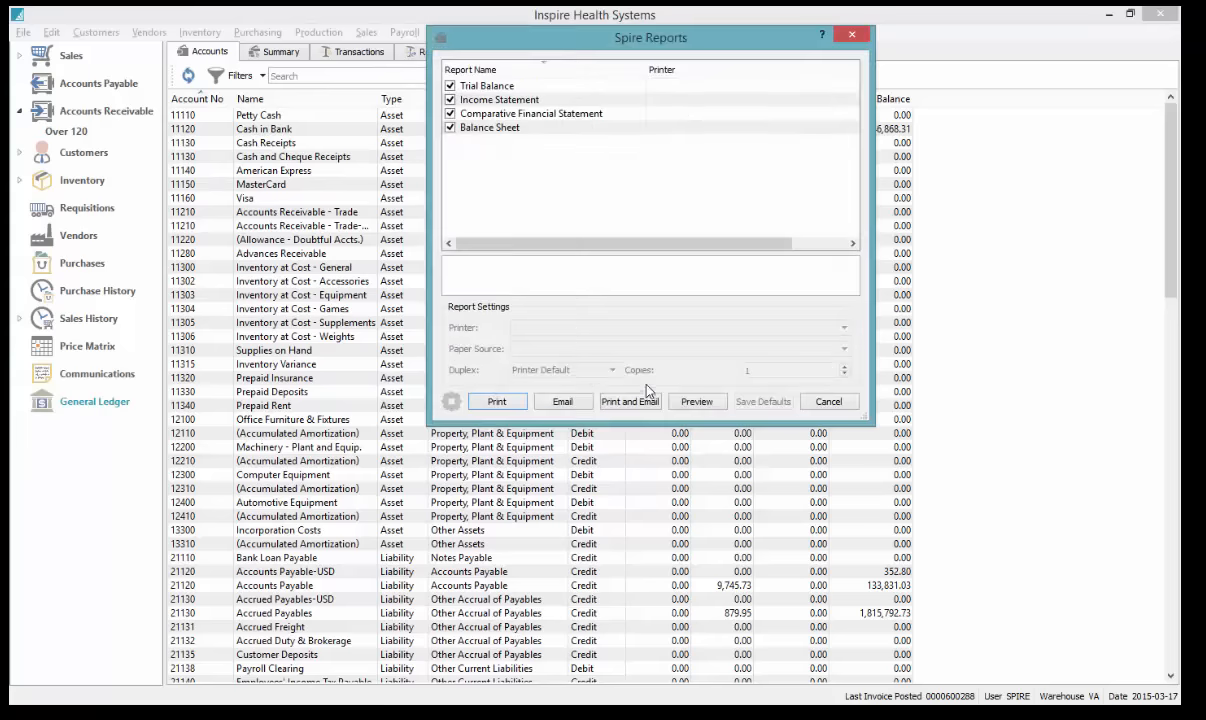
left_click(564, 401)
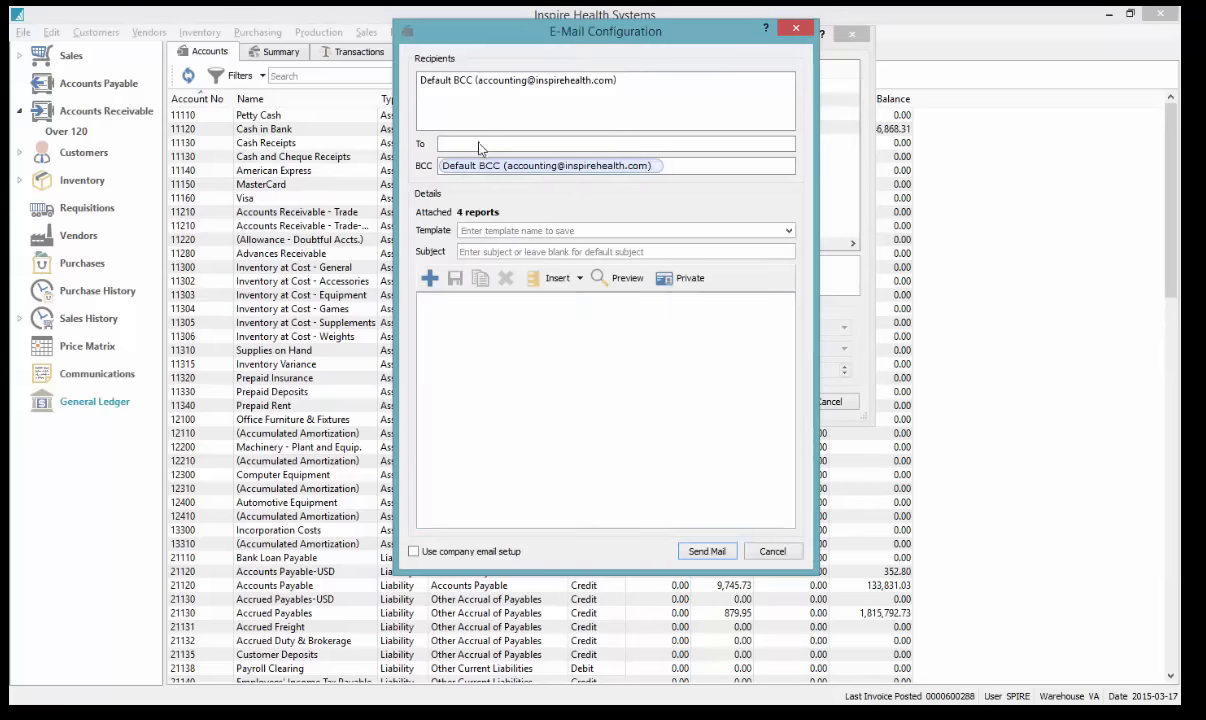
left_click(774, 553)
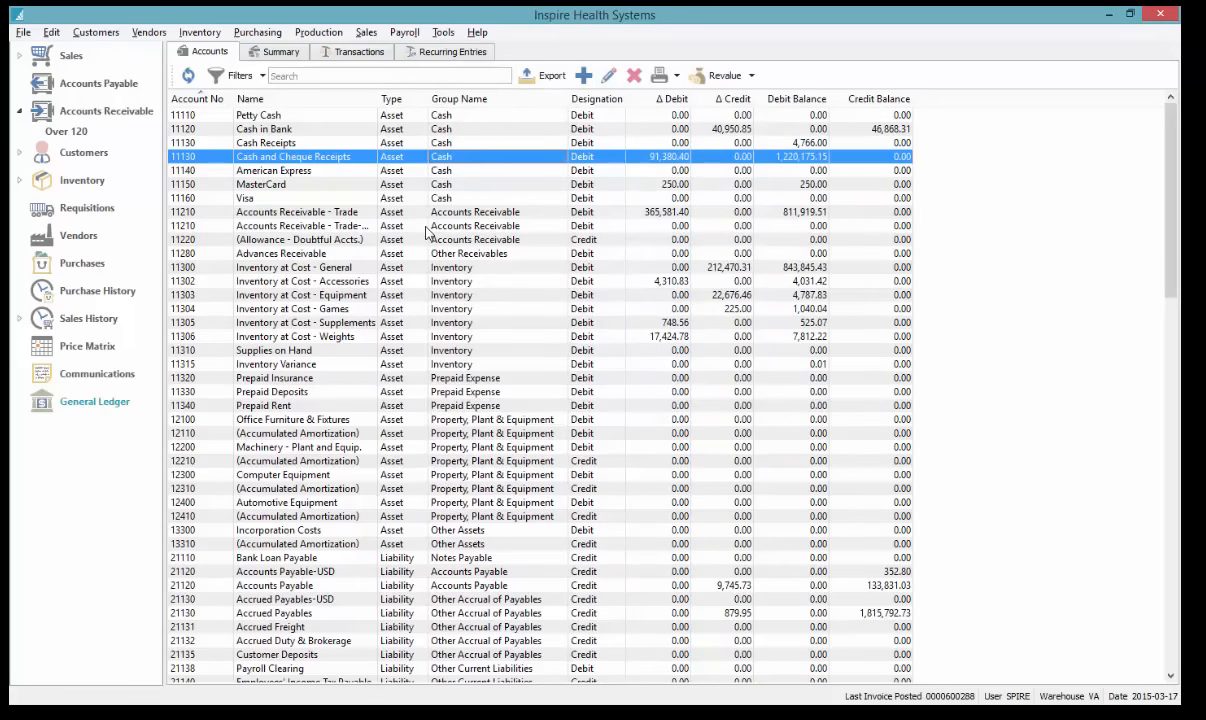
left_click(282, 54)
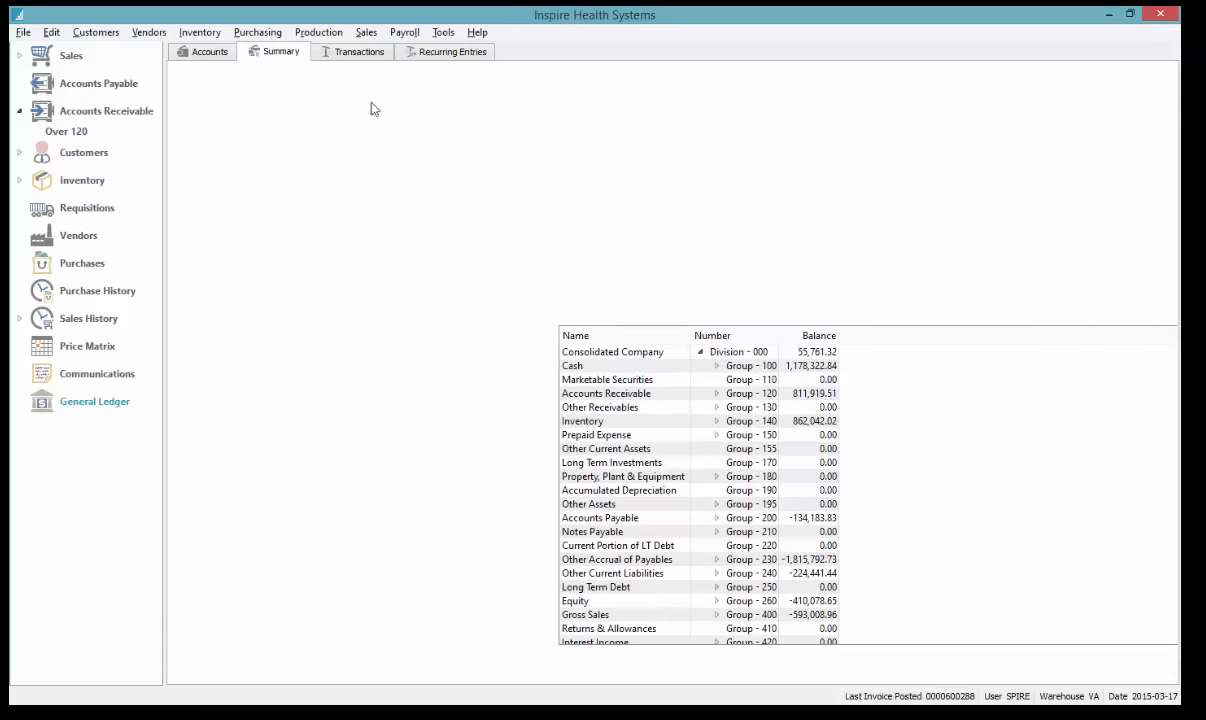
left_click(360, 54)
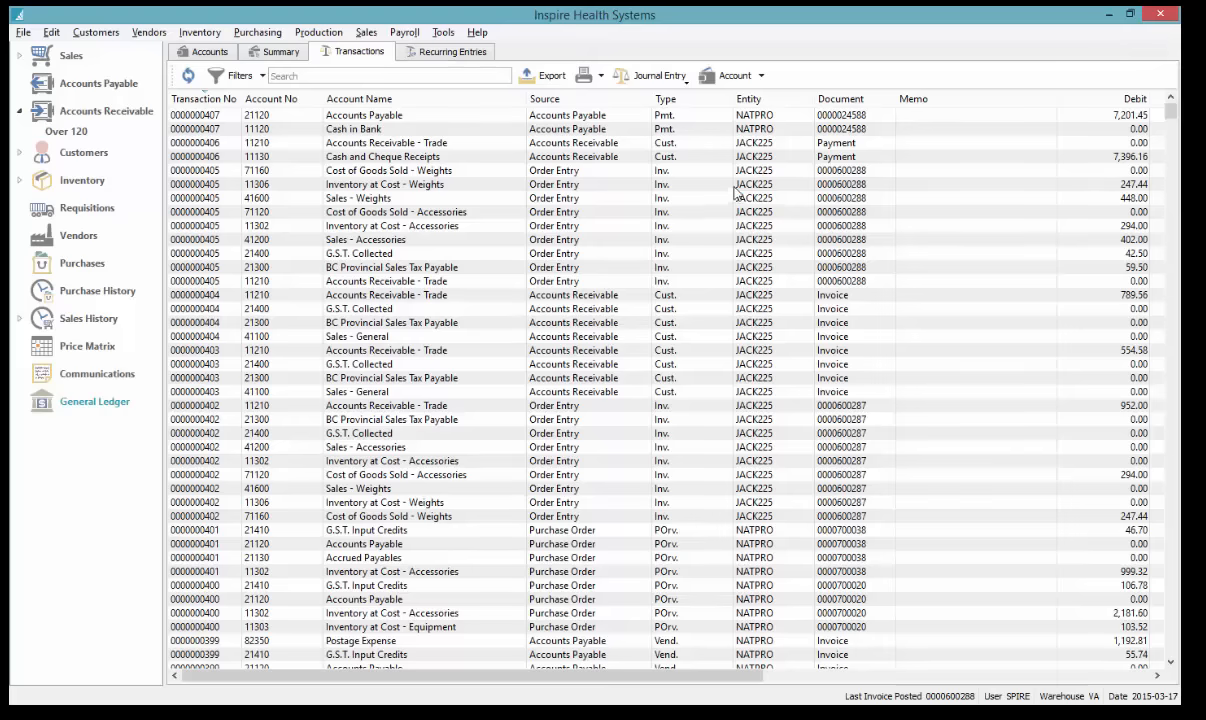
left_click(310, 75)
type("ck225")
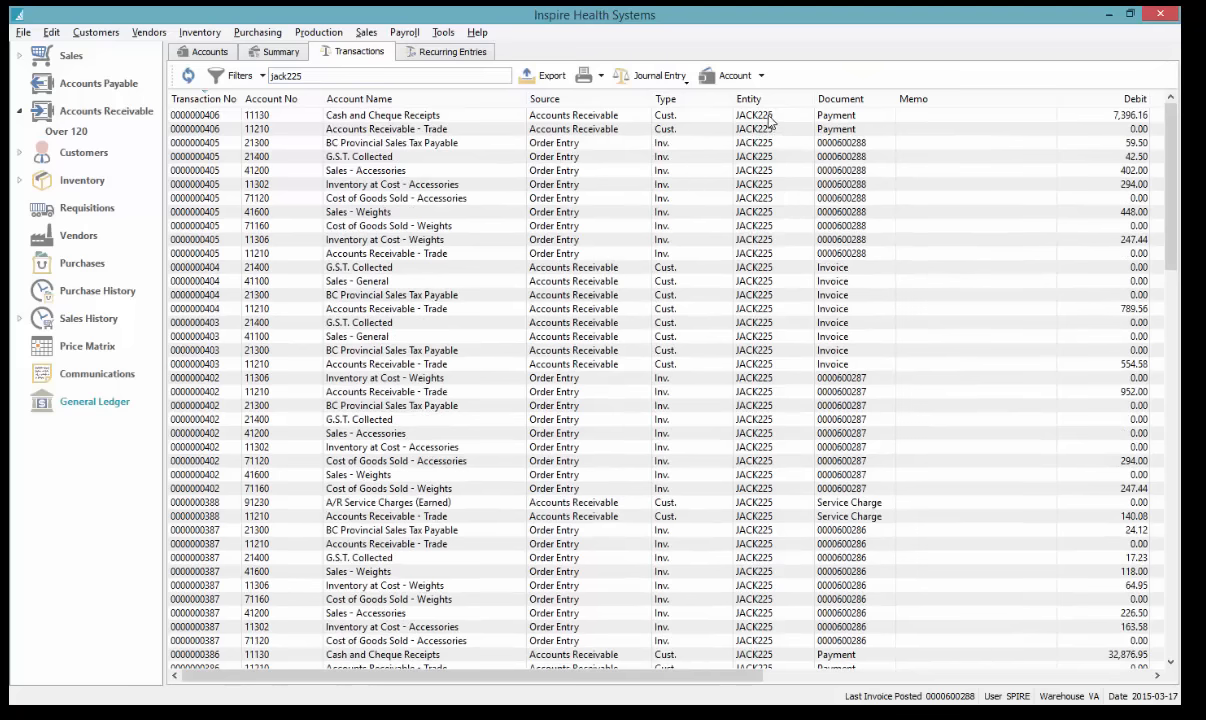
left_click(770, 121)
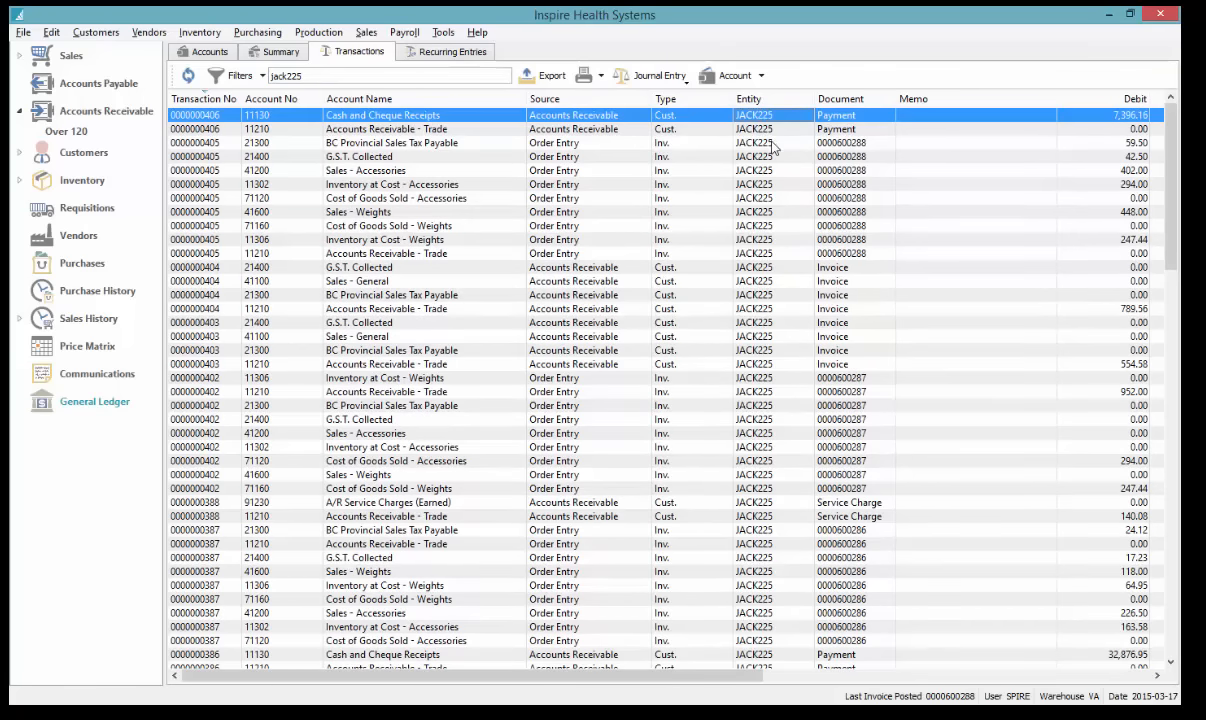
left_click(772, 145)
left_click(753, 306)
scroll(820, 420, "down", 5)
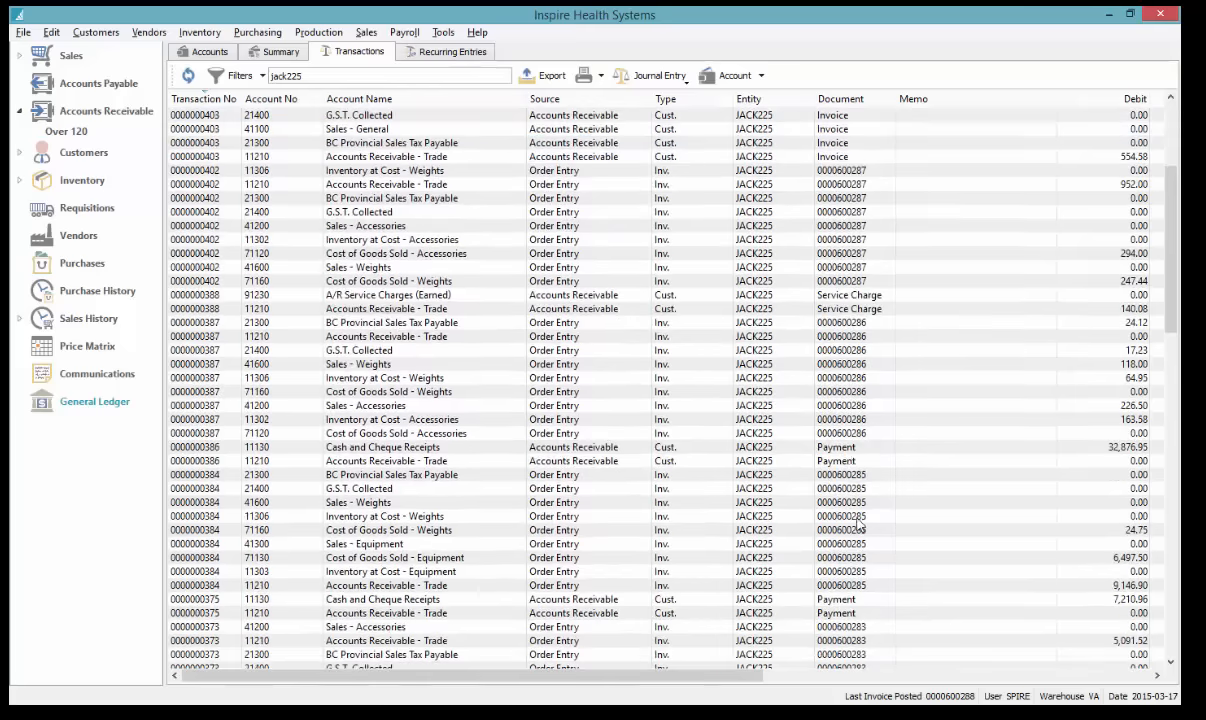
left_click(785, 295)
scroll(787, 530, "down", 7)
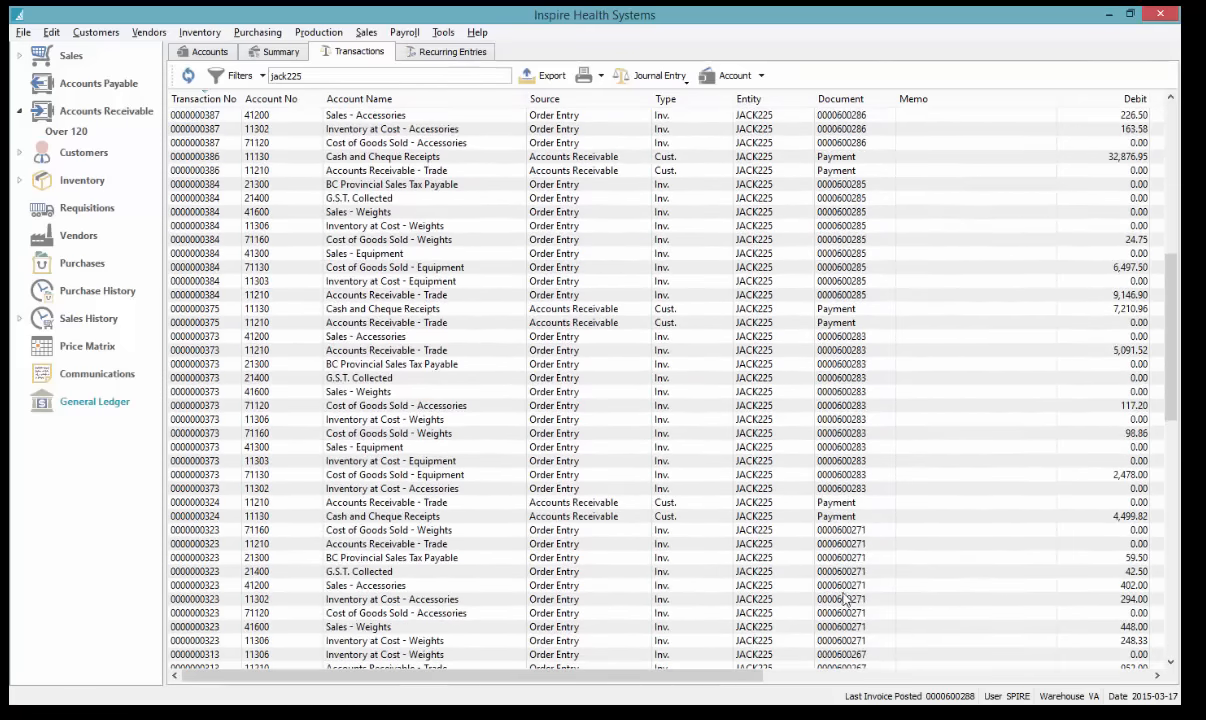
scroll(845, 598, "down", 4)
scroll(873, 585, "up", 7)
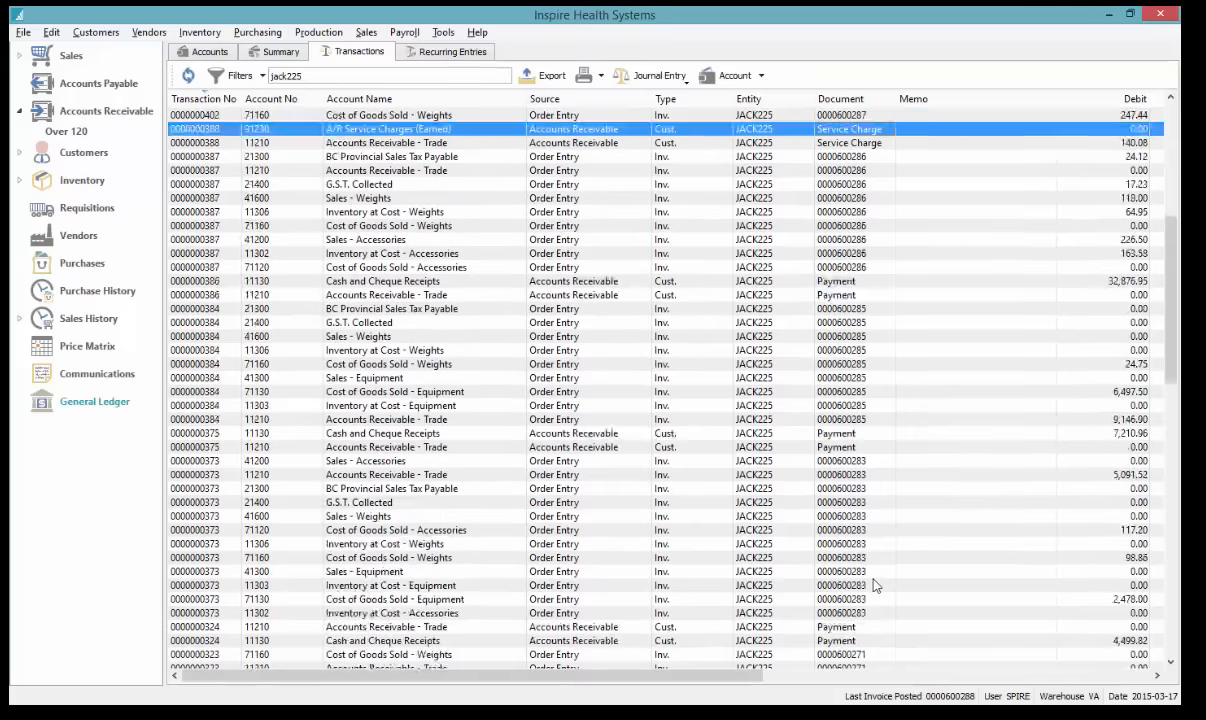
scroll(873, 585, "up", 9)
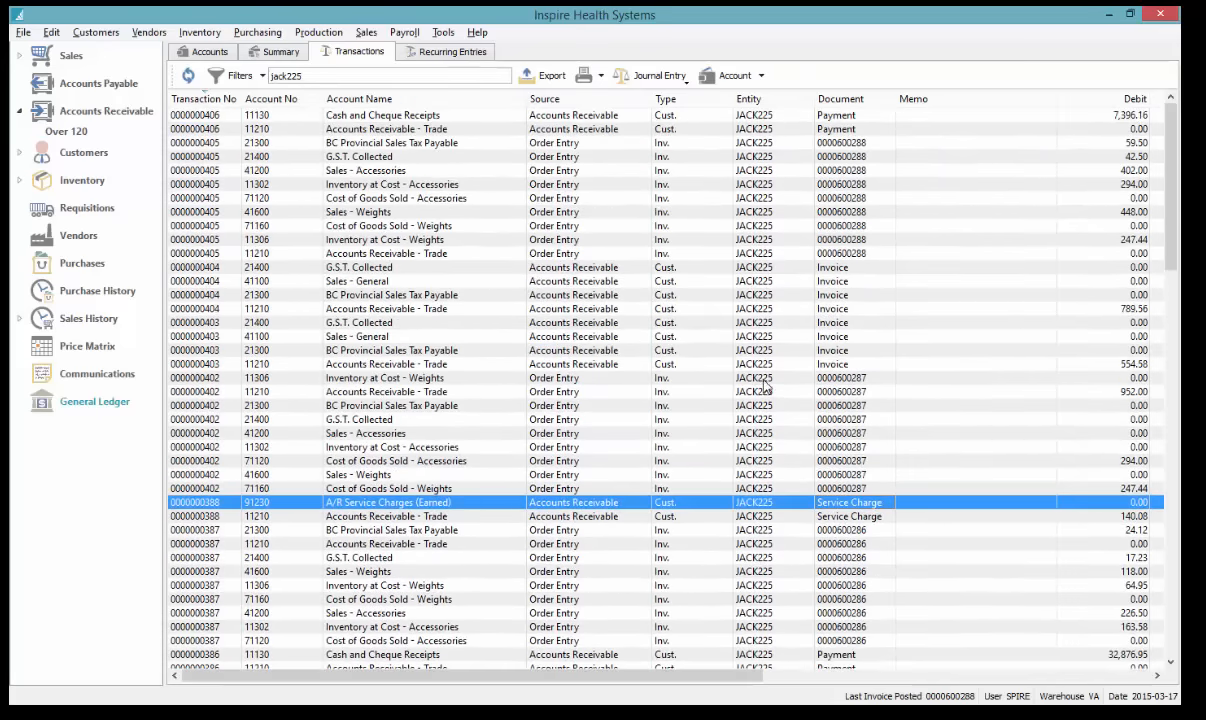
left_click(340, 78)
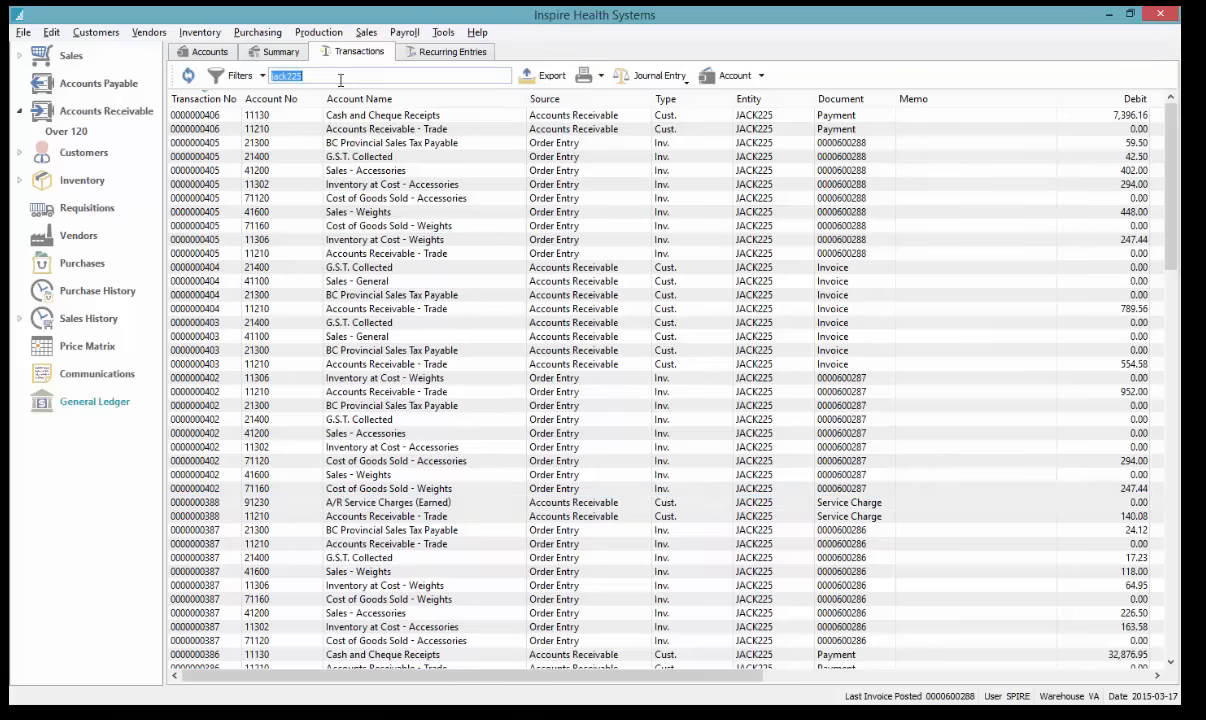
type("recurr")
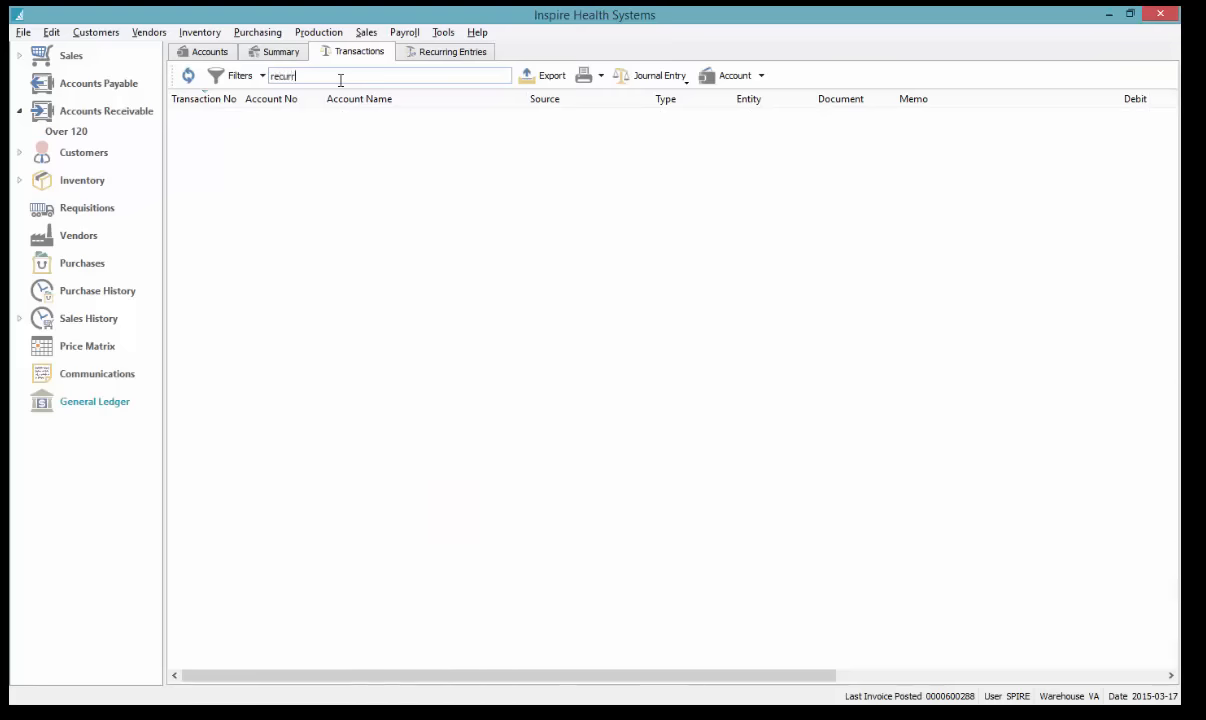
type("ing")
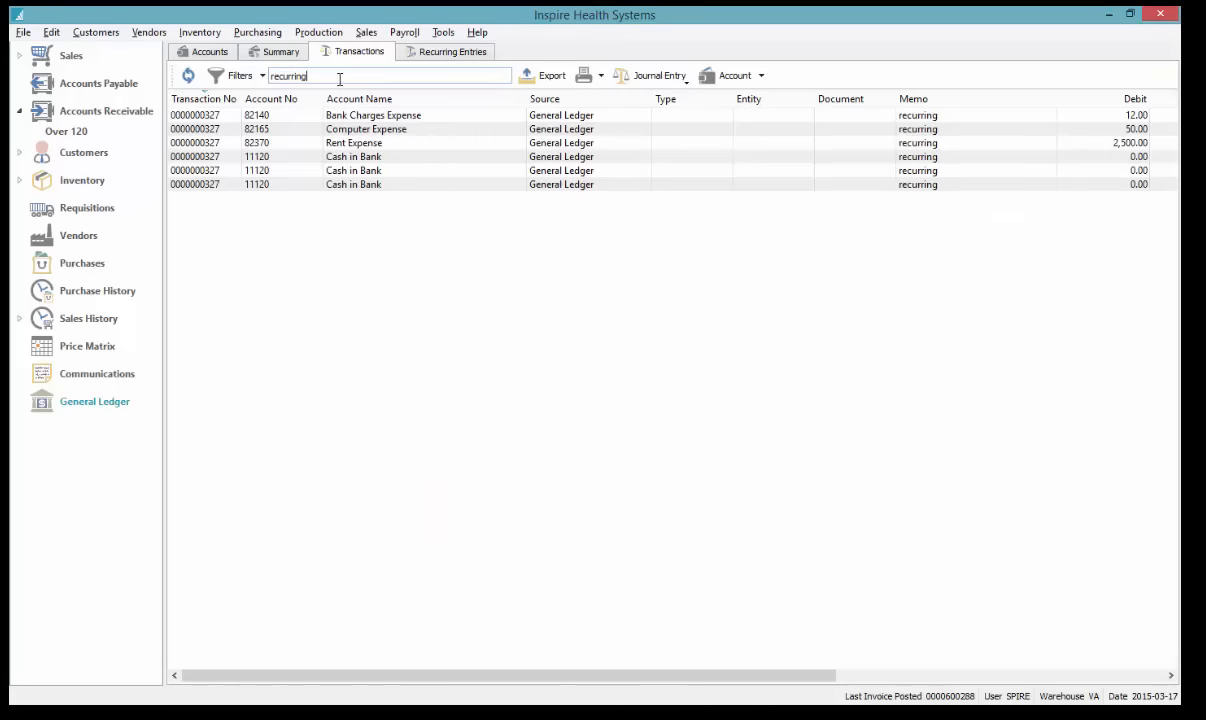
left_click(345, 129)
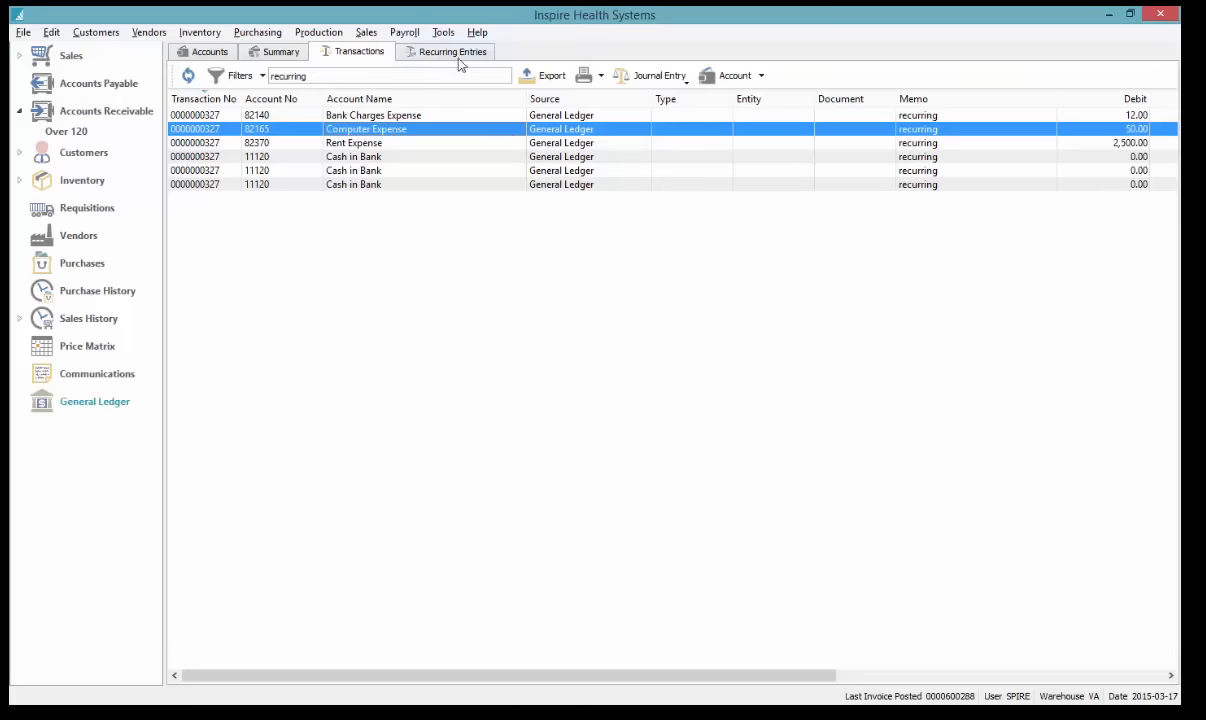
left_click(421, 117)
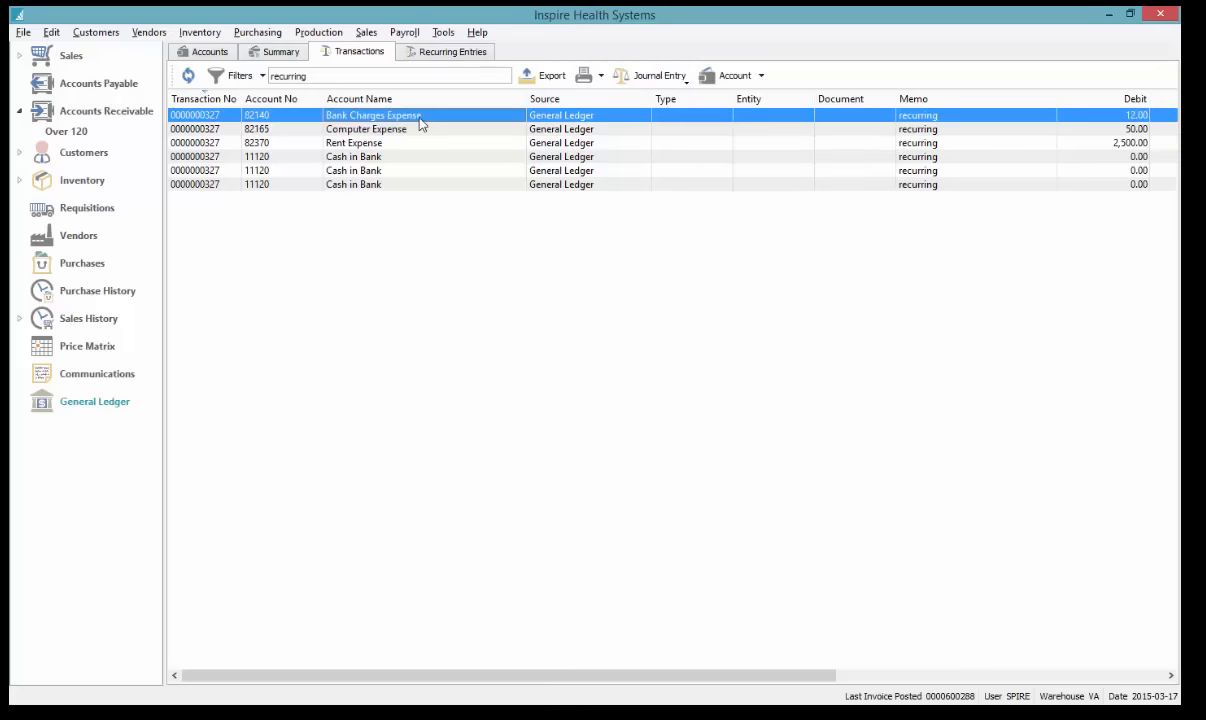
double_click(421, 117)
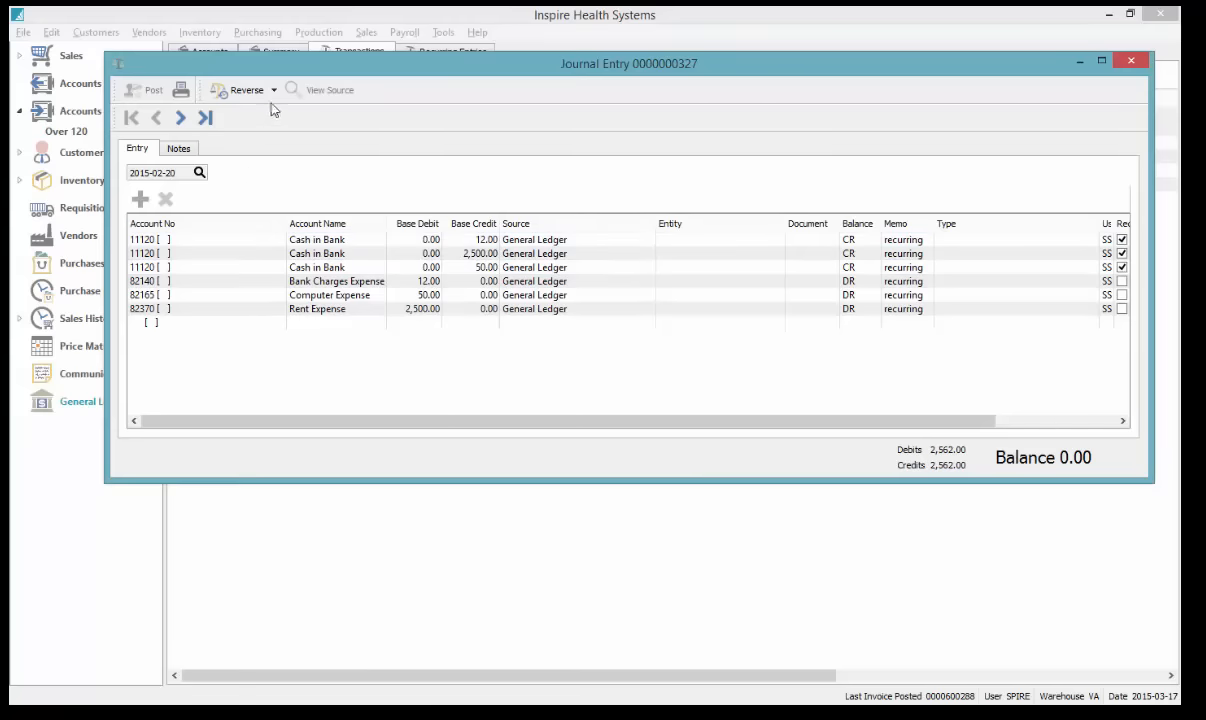
left_click(273, 90)
left_click(255, 114)
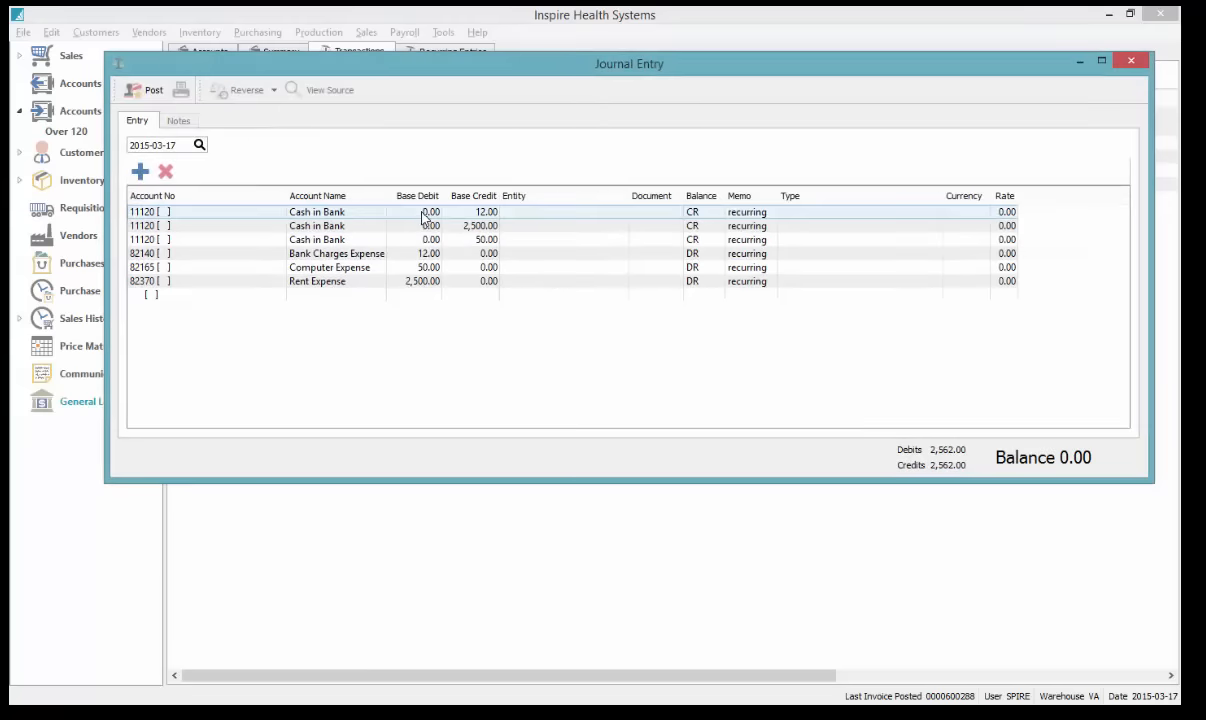
Check the copy's 2,500.00 Cash in Bank, Rent Expense and Bank Charges amounts and its 2015-03-17 date
left_click(475, 225)
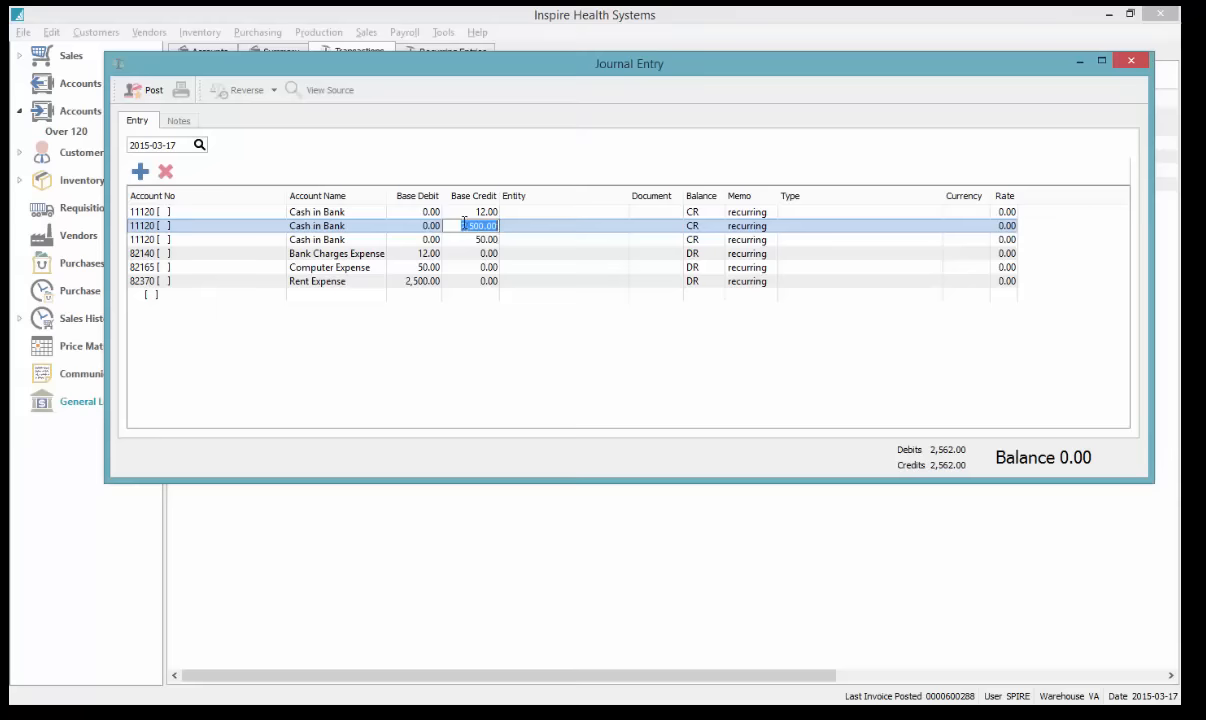
left_click(420, 239)
left_click(415, 281)
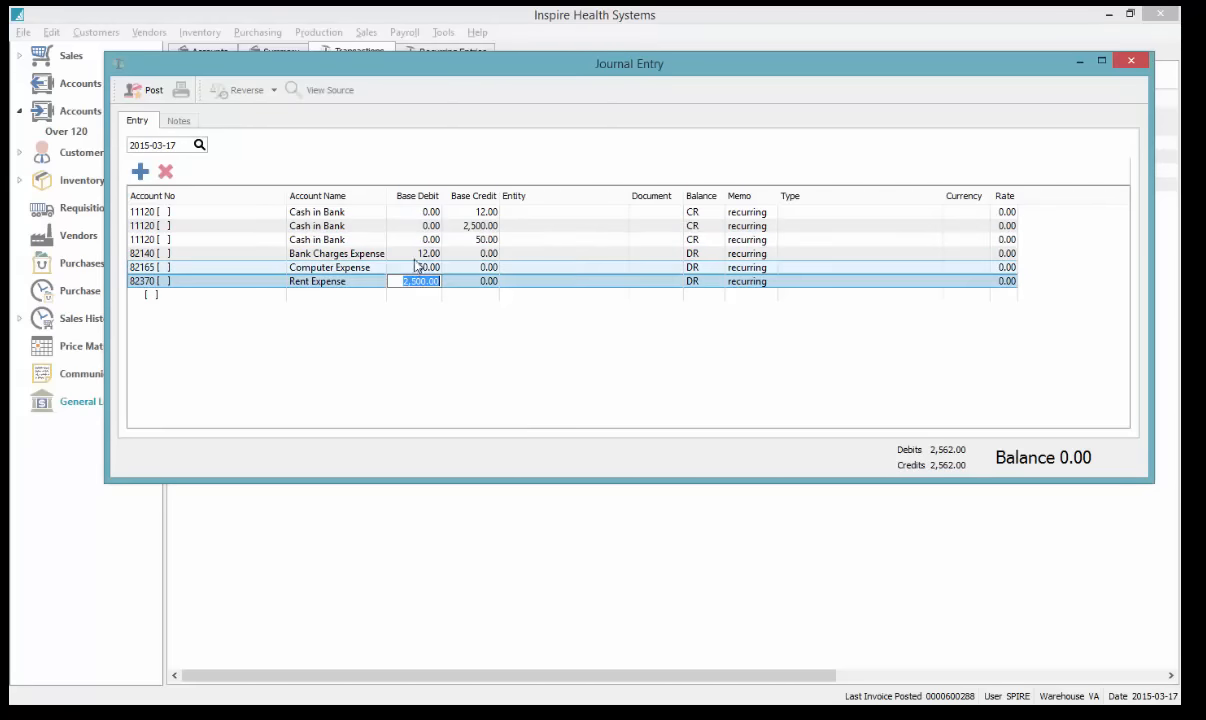
left_click(418, 253)
left_click(199, 144)
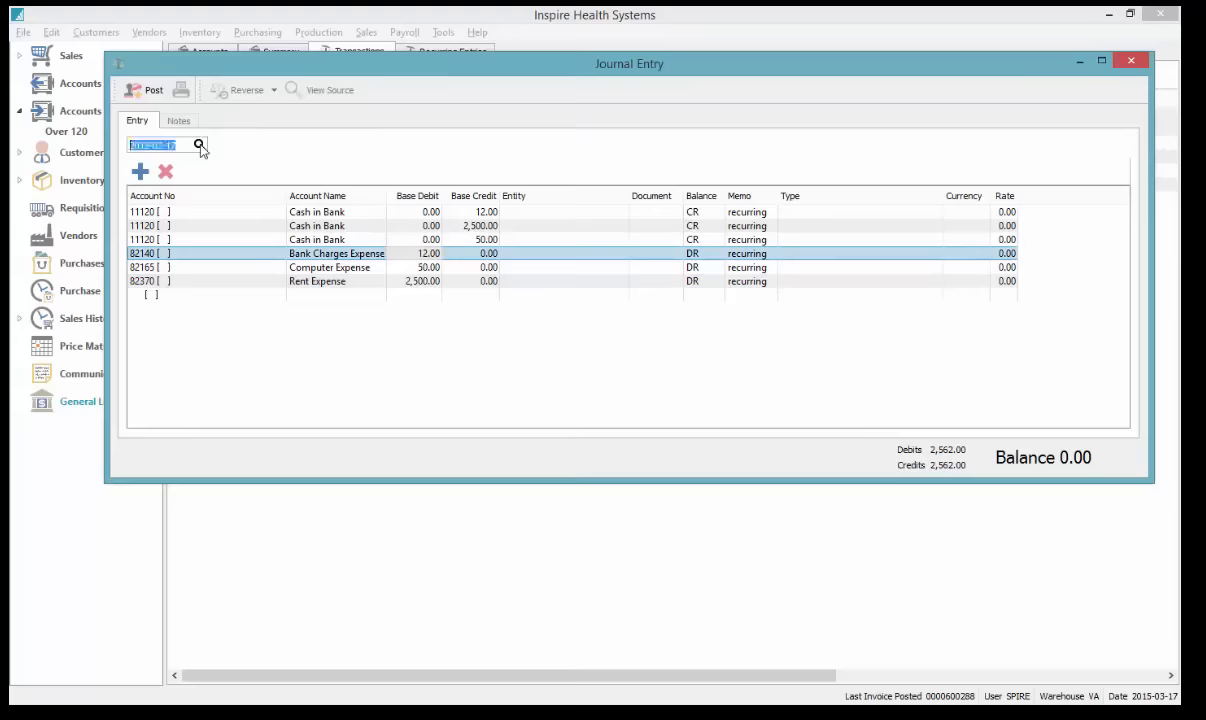
left_click(710, 172)
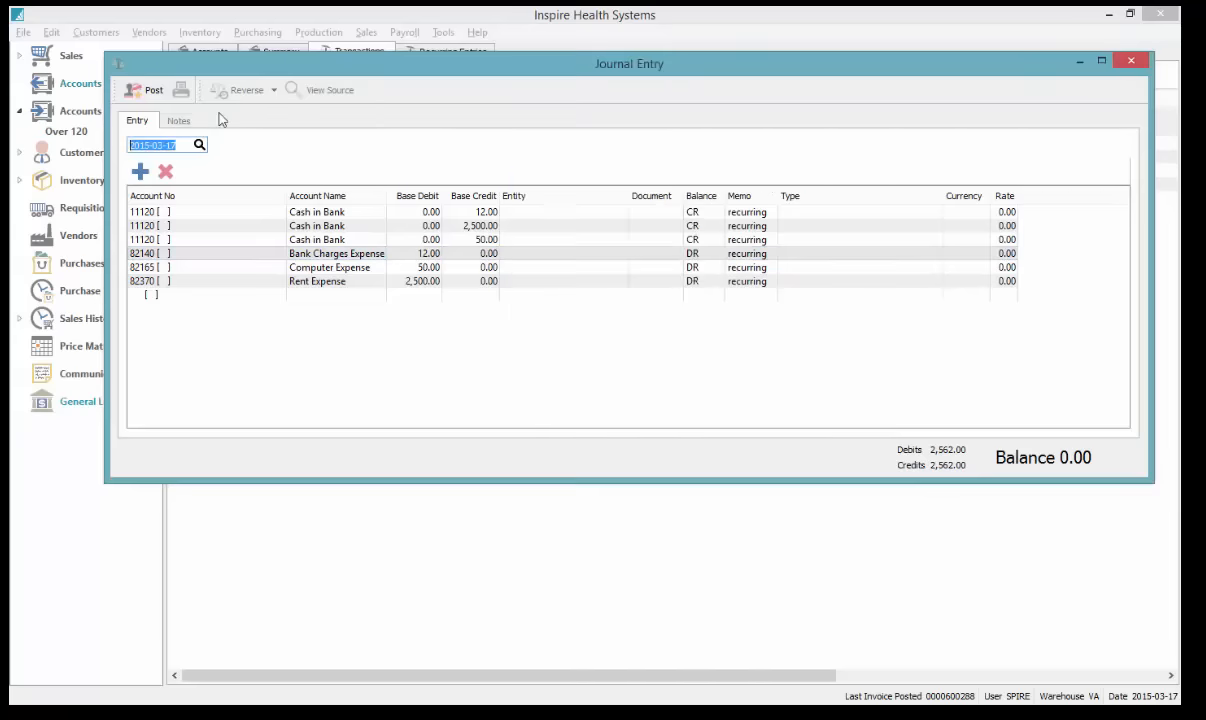
left_click(1131, 61)
left_click(680, 297)
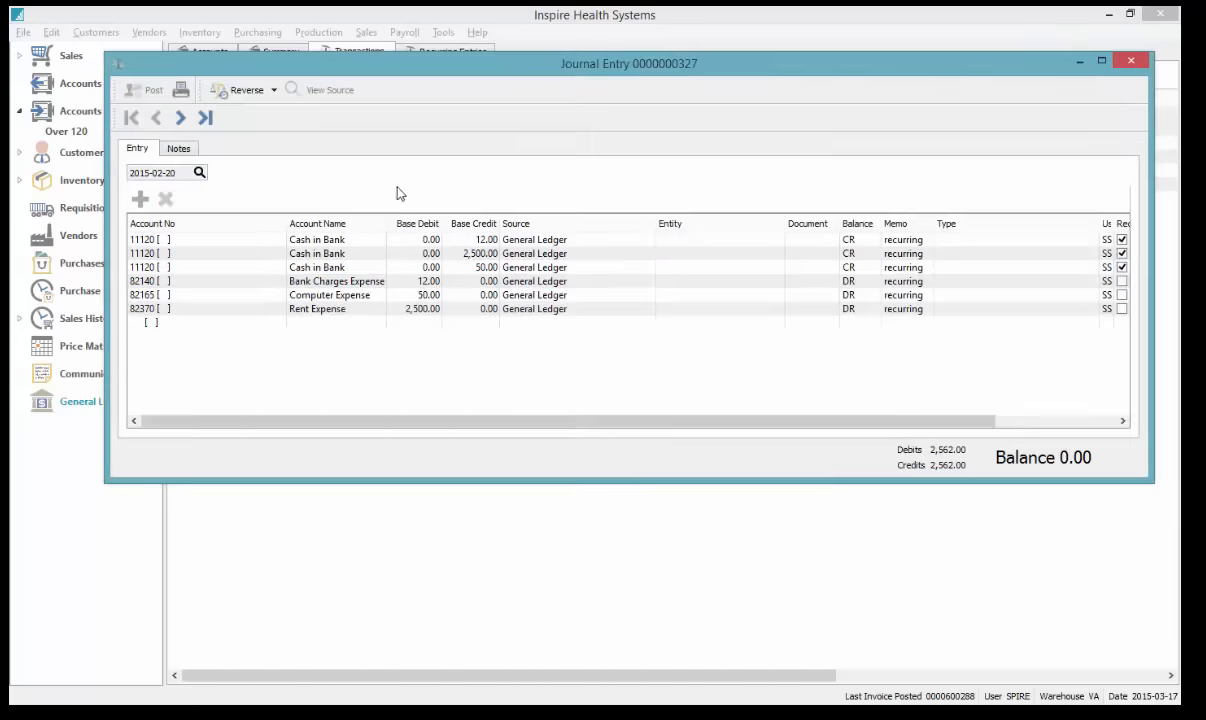
left_click(240, 91)
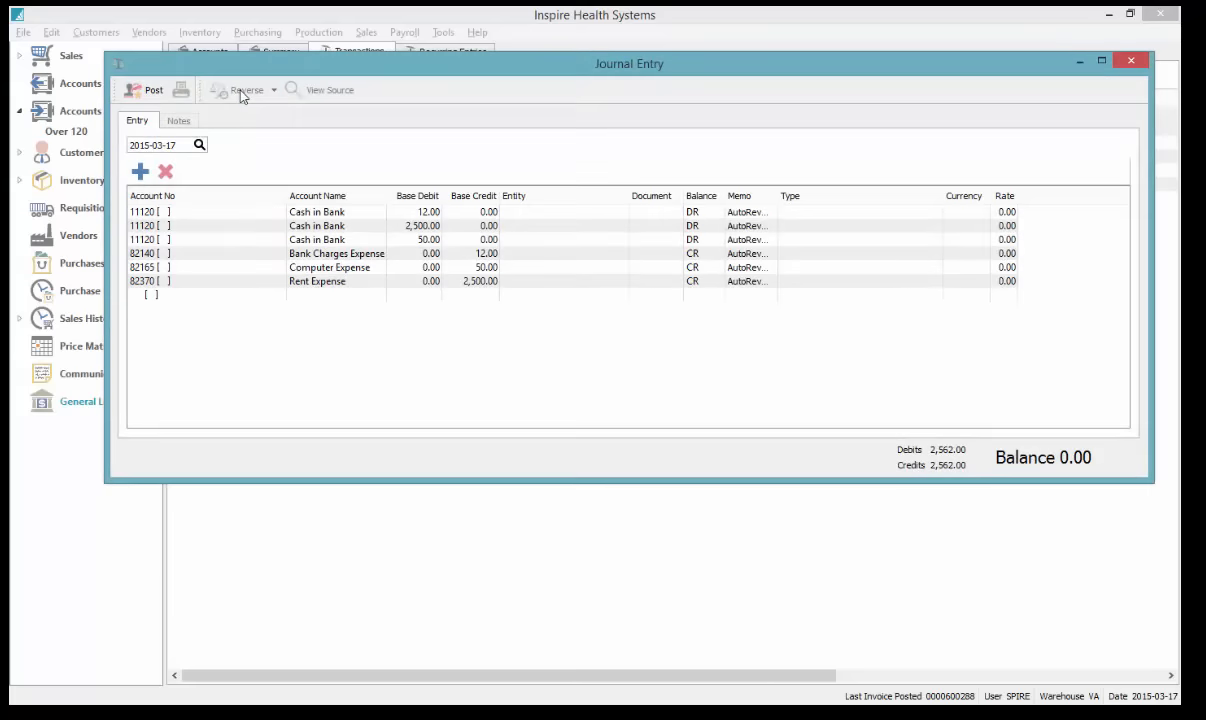
left_click(199, 145)
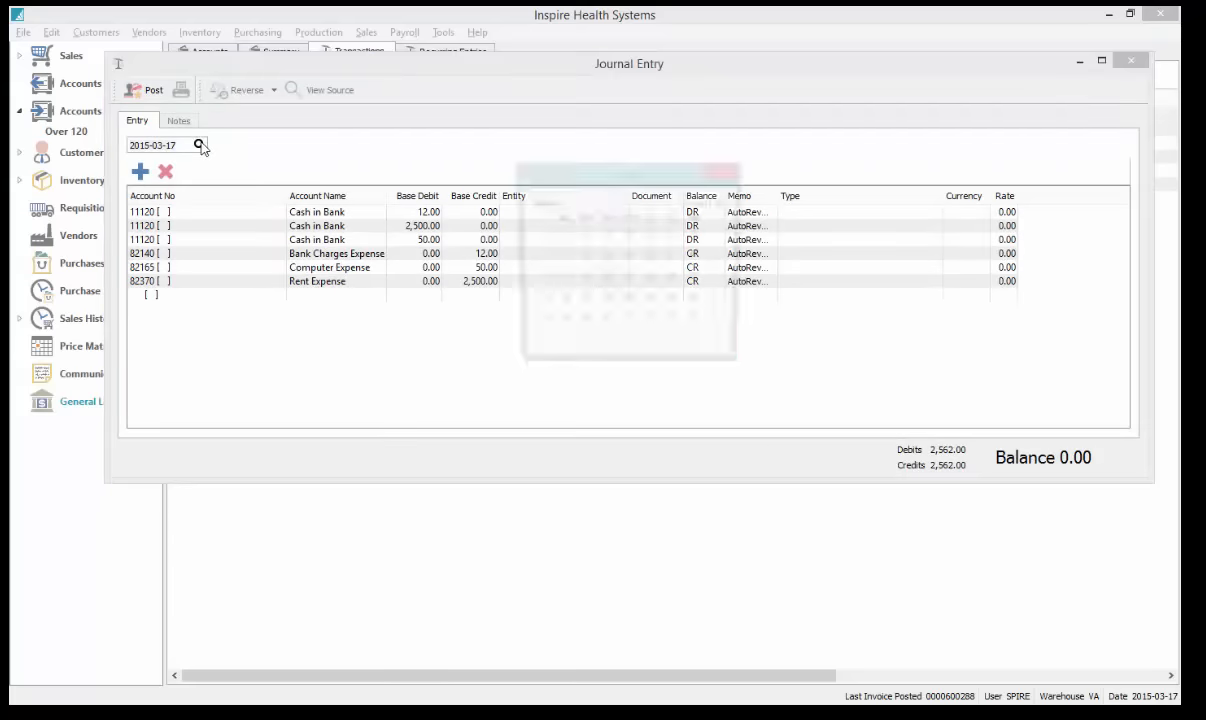
left_click(727, 174)
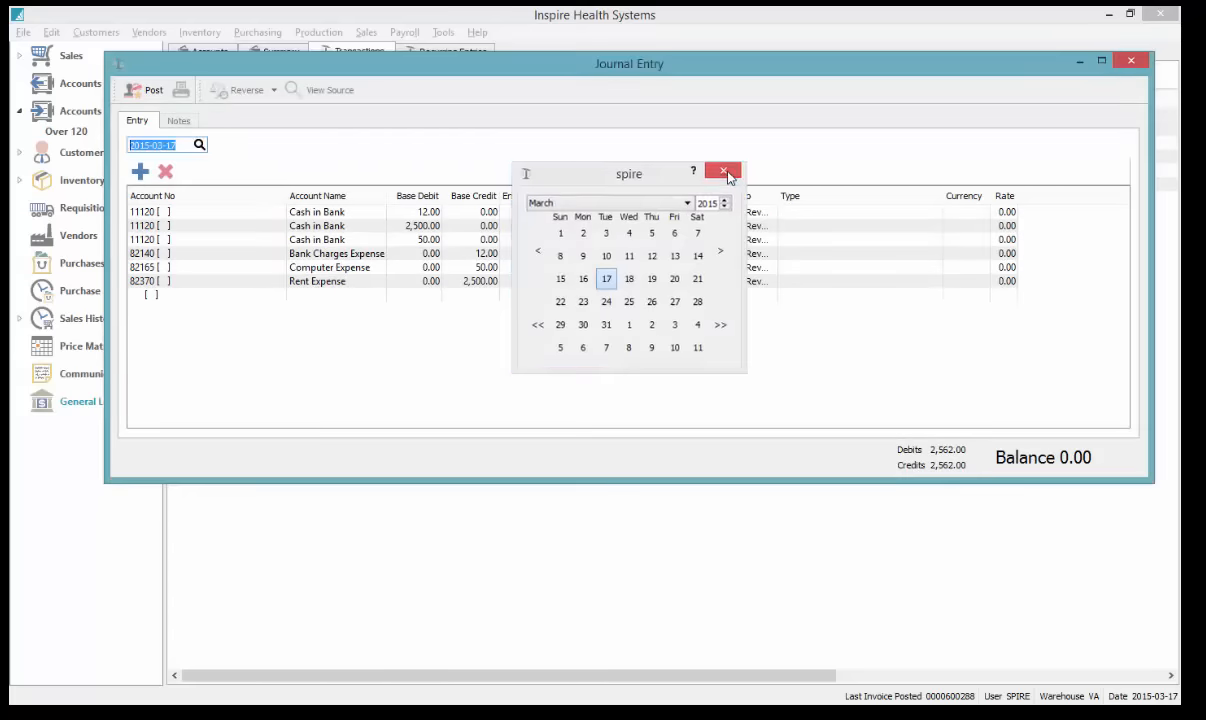
Delete the 2,500.00 Cash in Bank and Rent Expense lines, post the entry, and close it
left_click(400, 228)
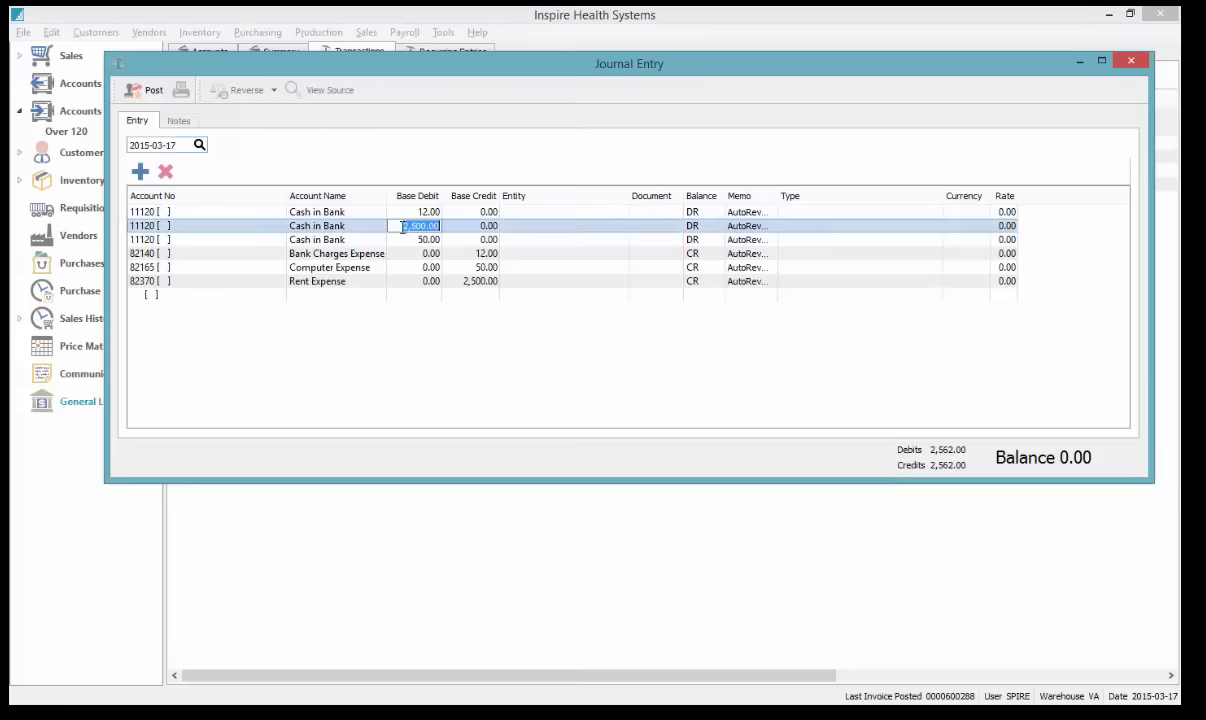
left_click(166, 172)
left_click(474, 267)
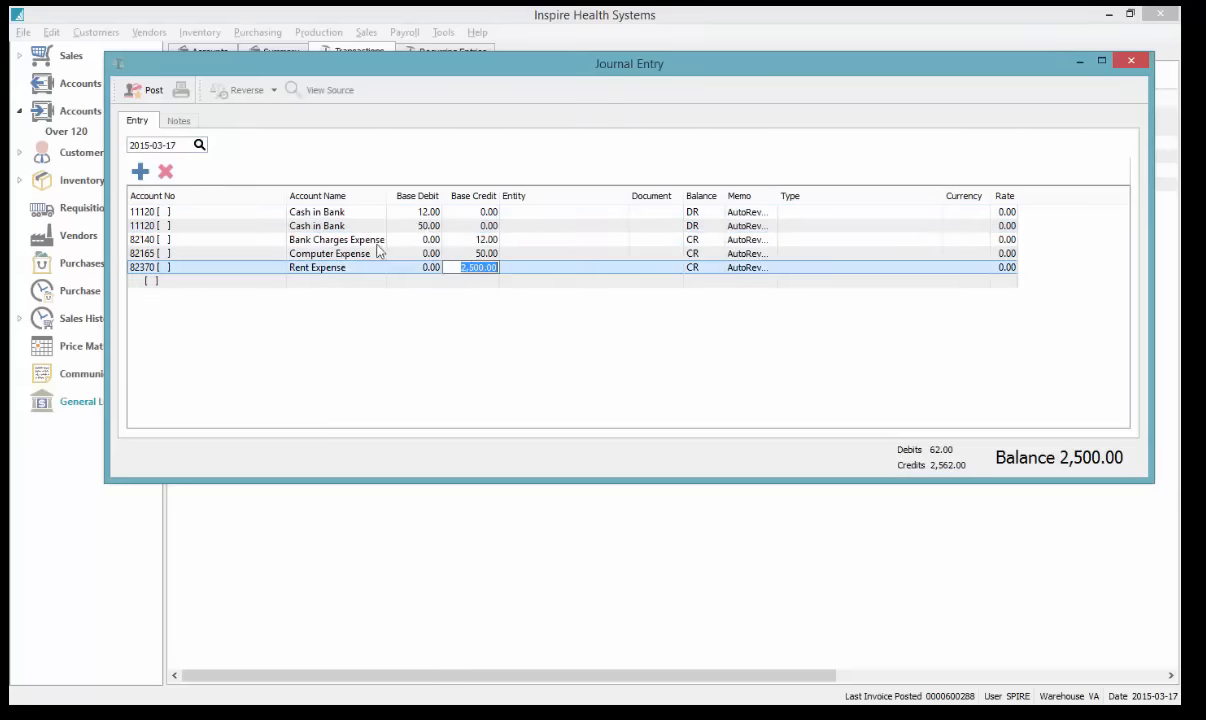
left_click(166, 172)
left_click(152, 93)
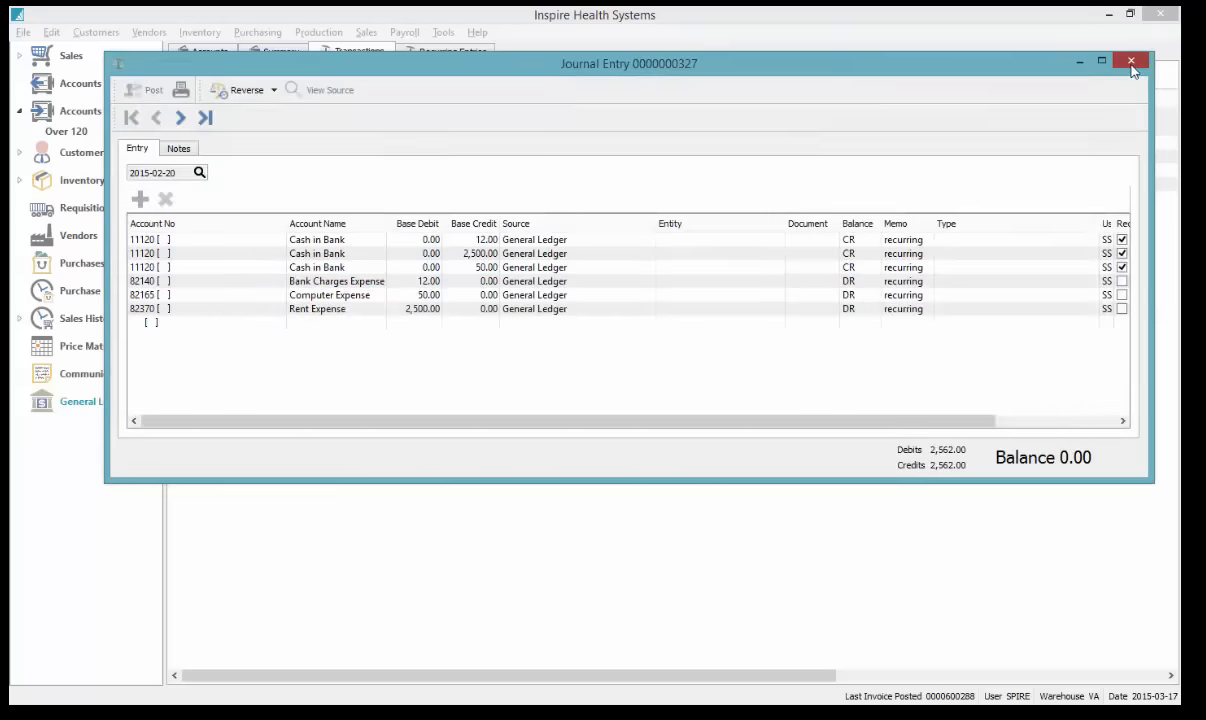
left_click(1130, 62)
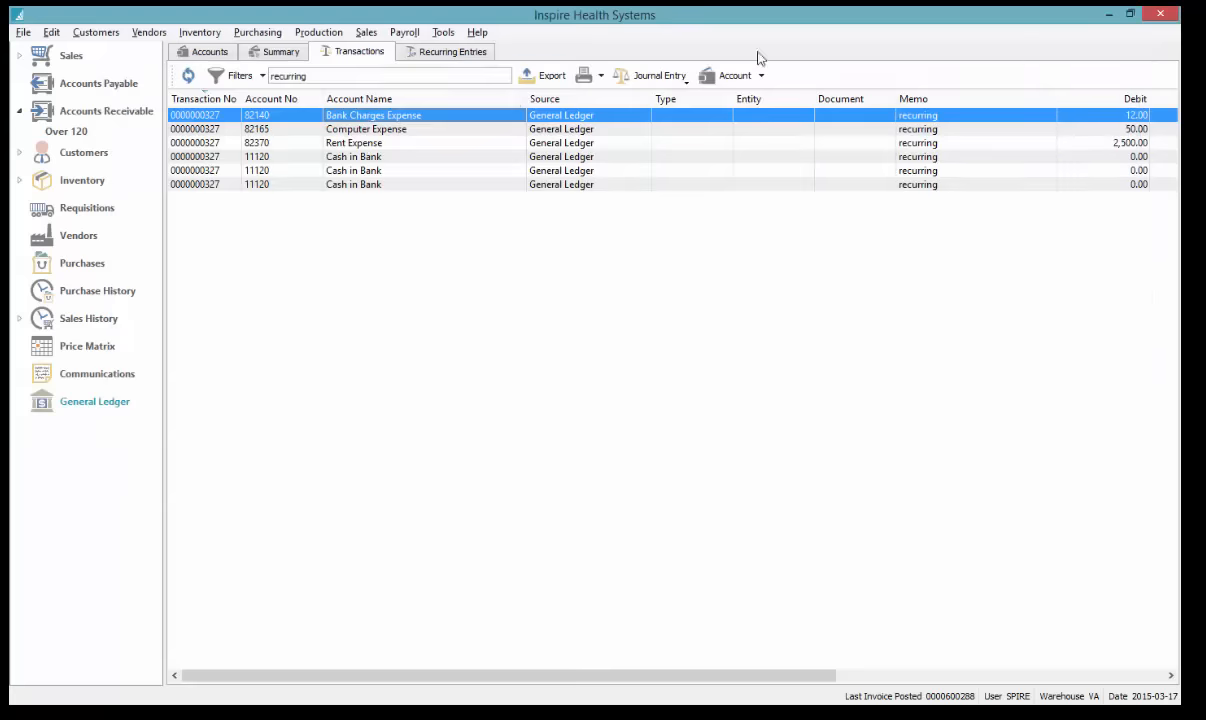
Clear the 'recurring' search and add a filter for Source is one of Order Entry
left_click(321, 76)
key("BackSpace")
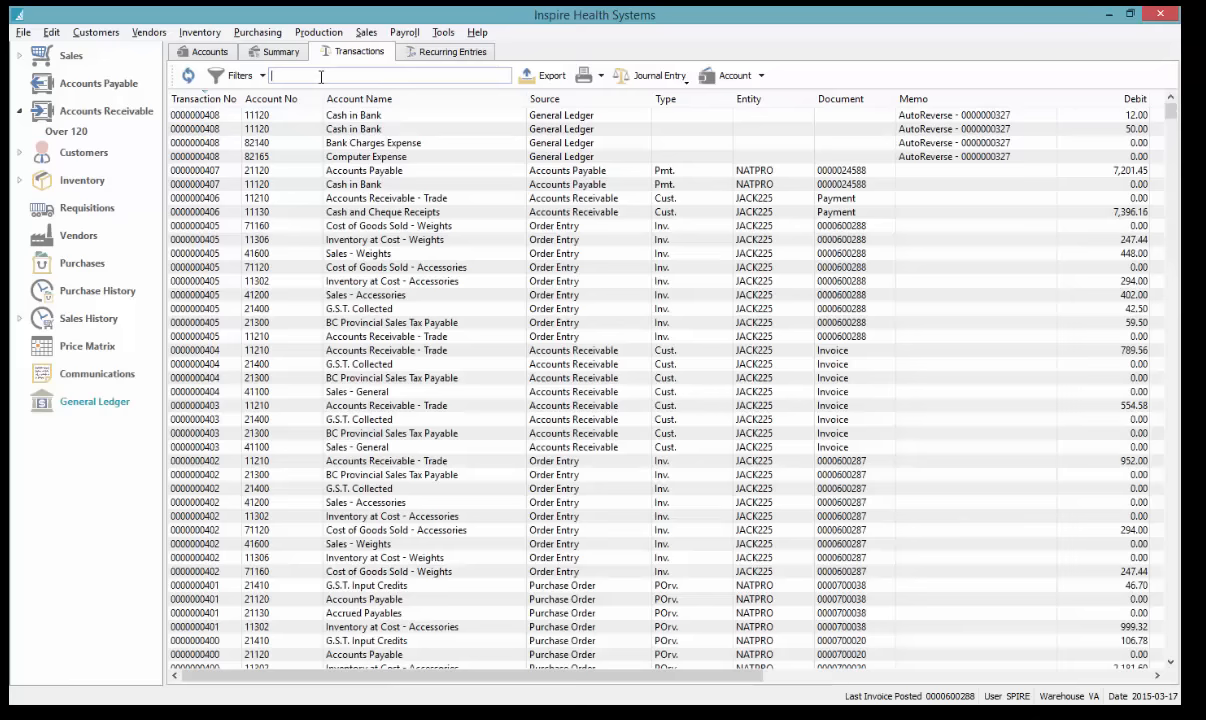
left_click(244, 76)
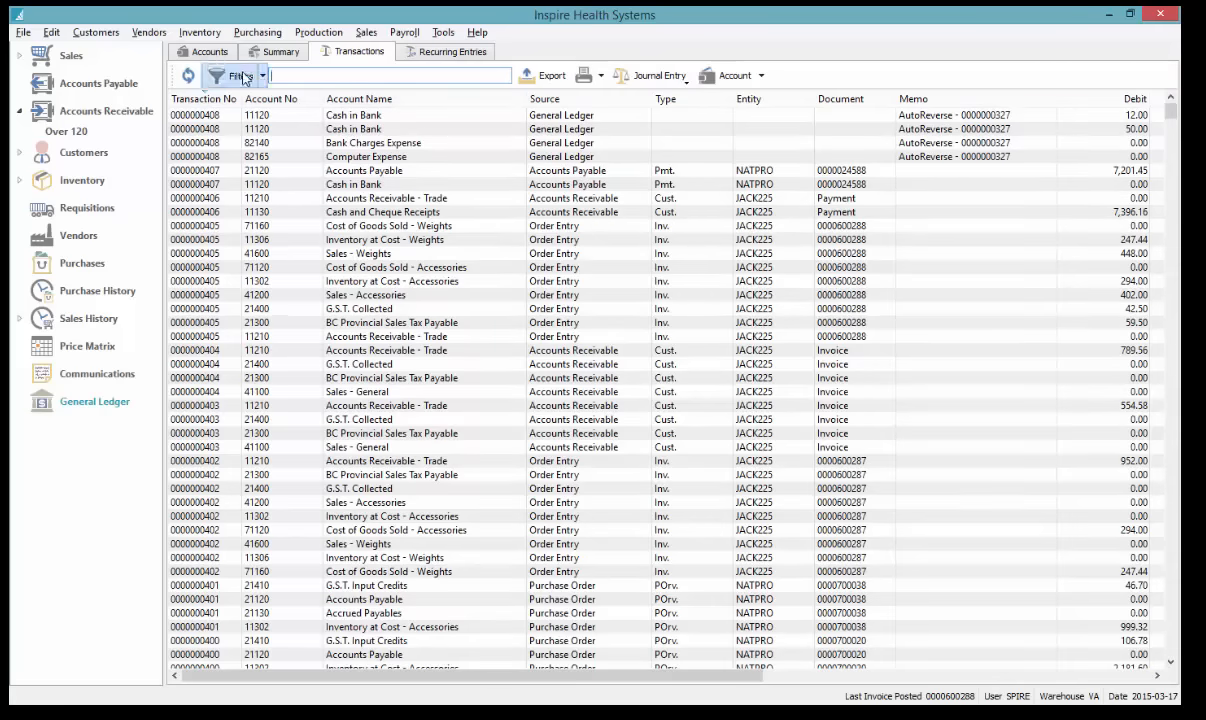
left_click(260, 122)
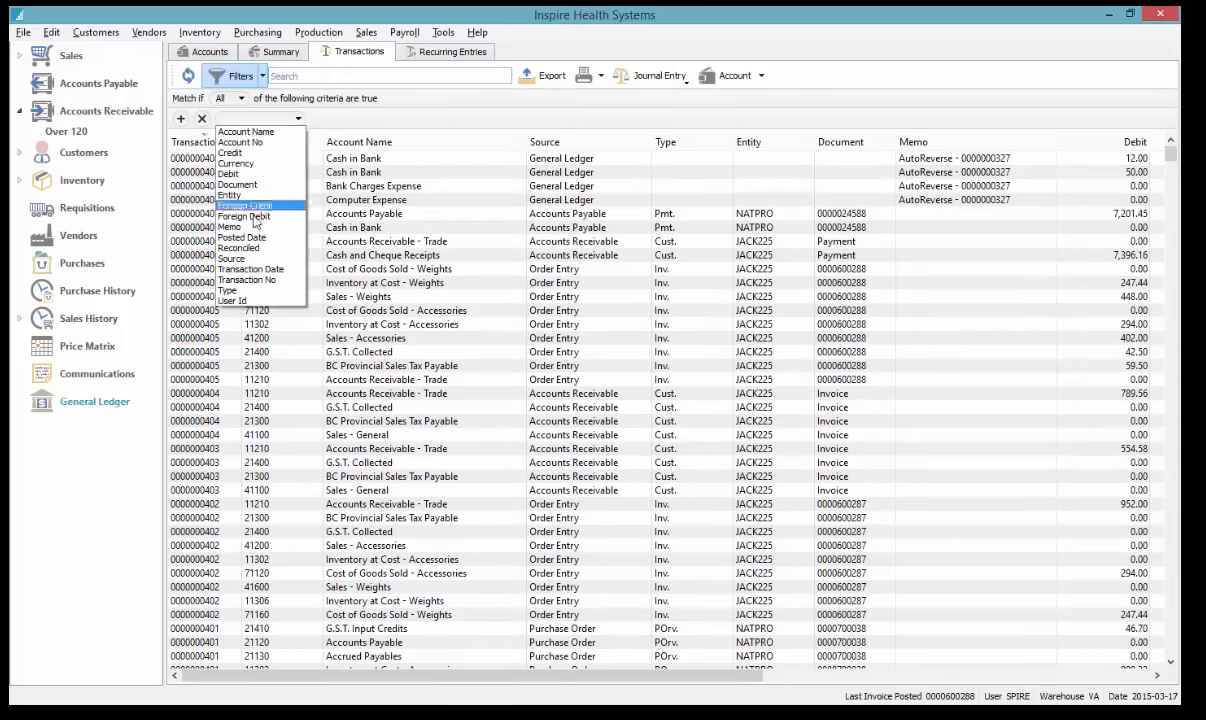
left_click(253, 260)
left_click(378, 121)
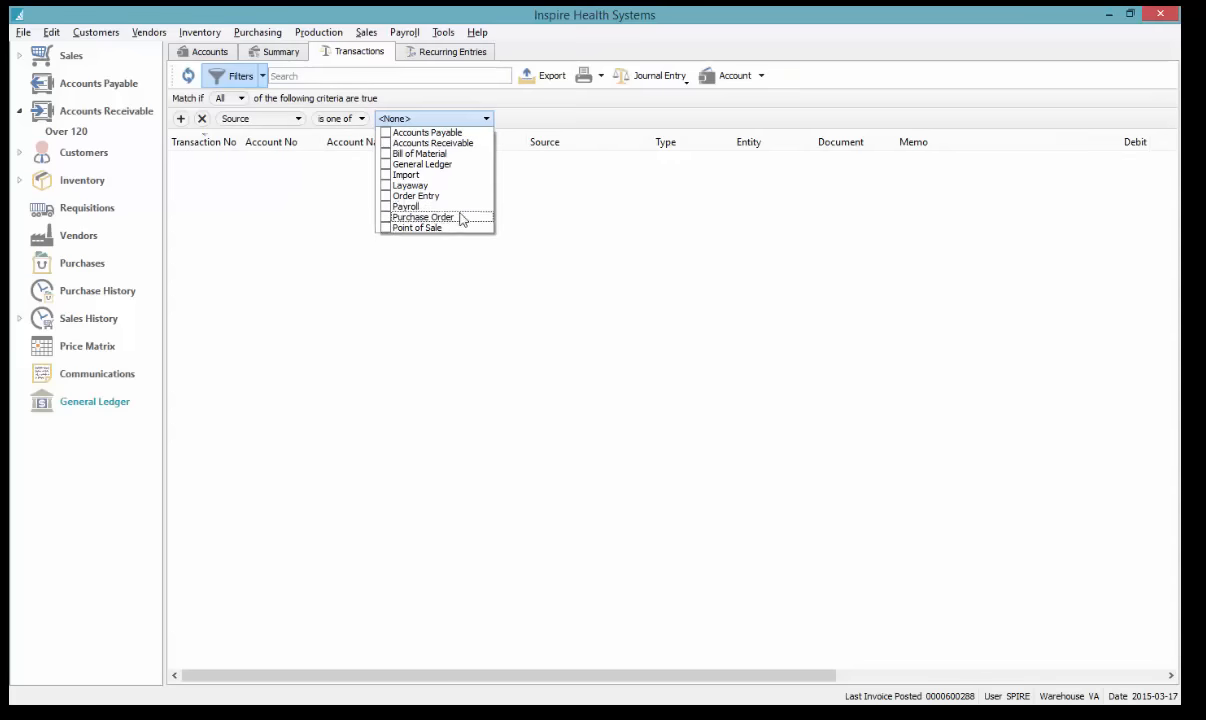
left_click(386, 197)
left_click(560, 212)
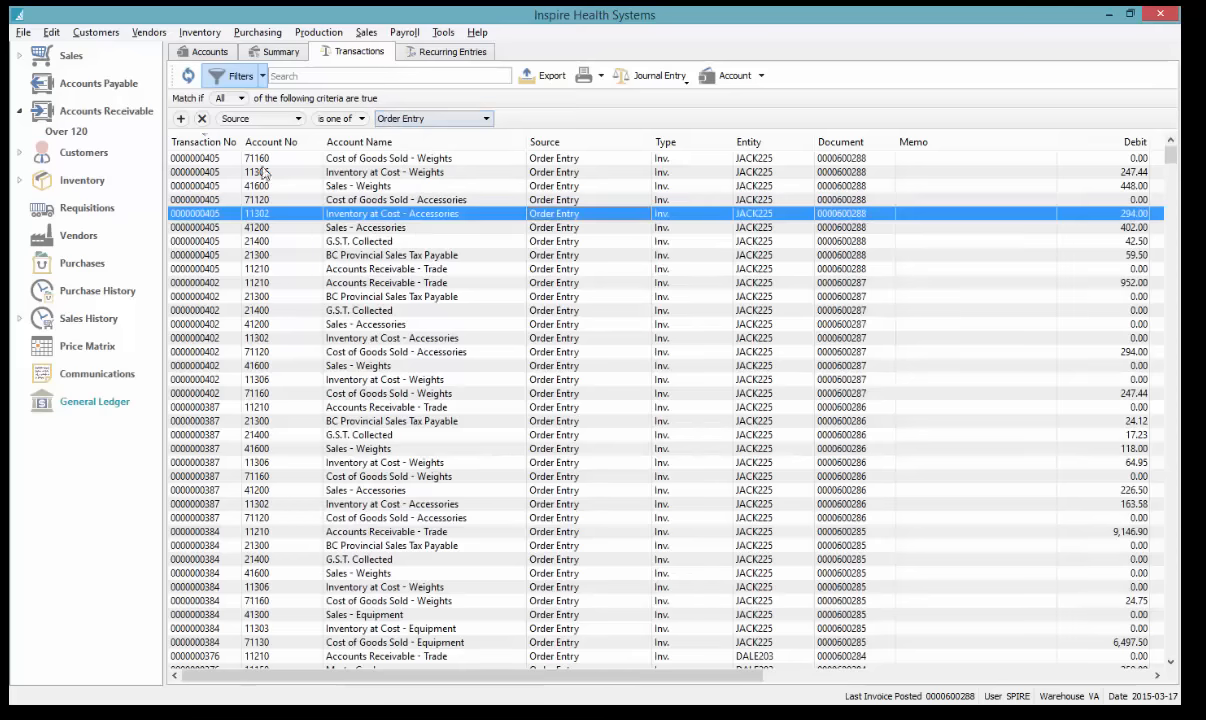
Add a second condition limiting Posted Date to the Fiscal Year, then select the first transaction
left_click(181, 118)
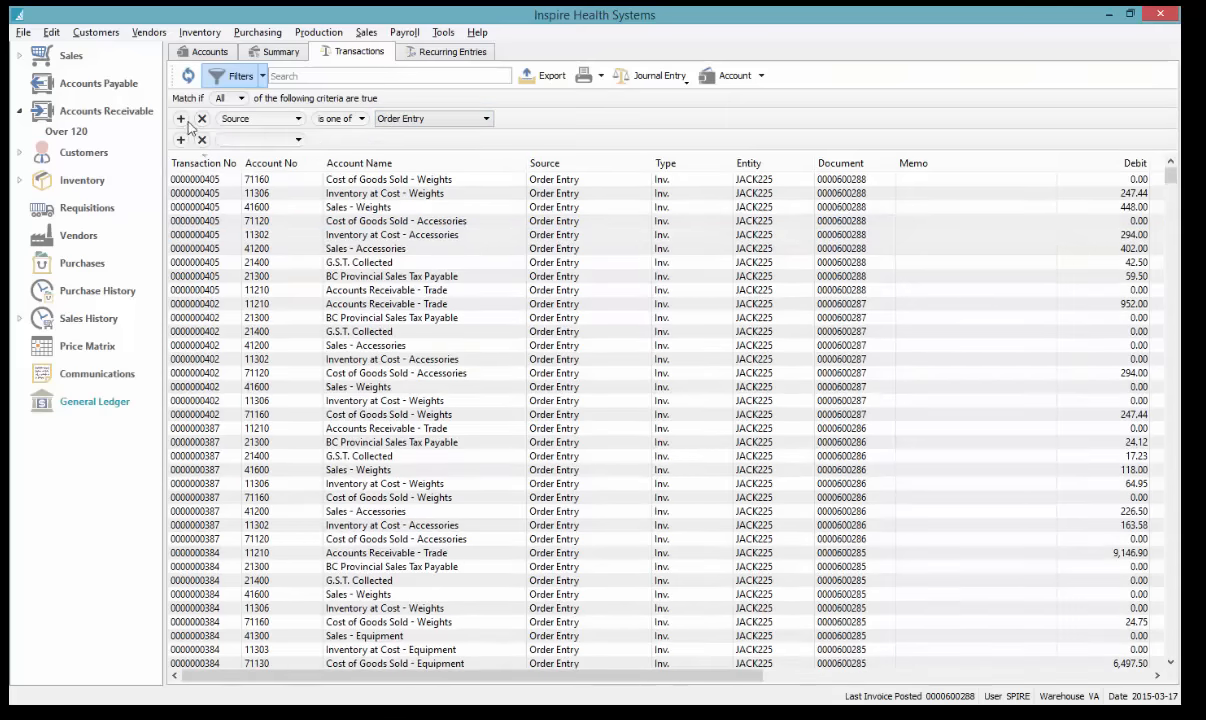
left_click(258, 141)
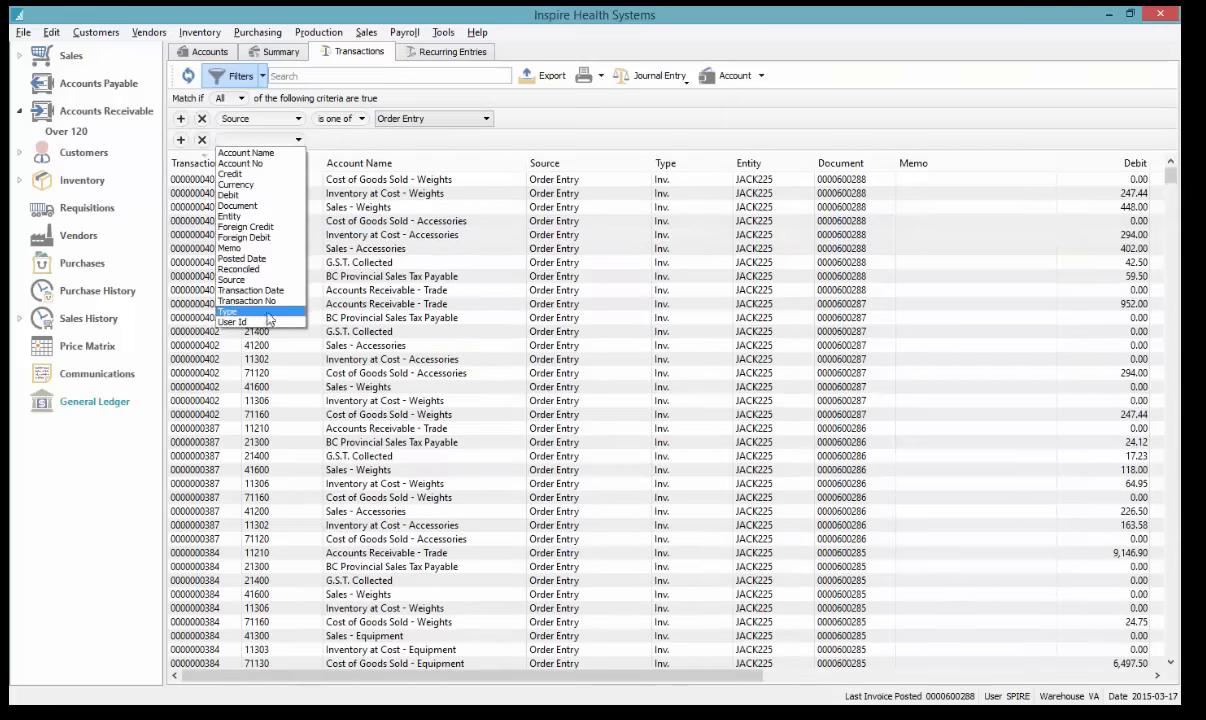
left_click(240, 258)
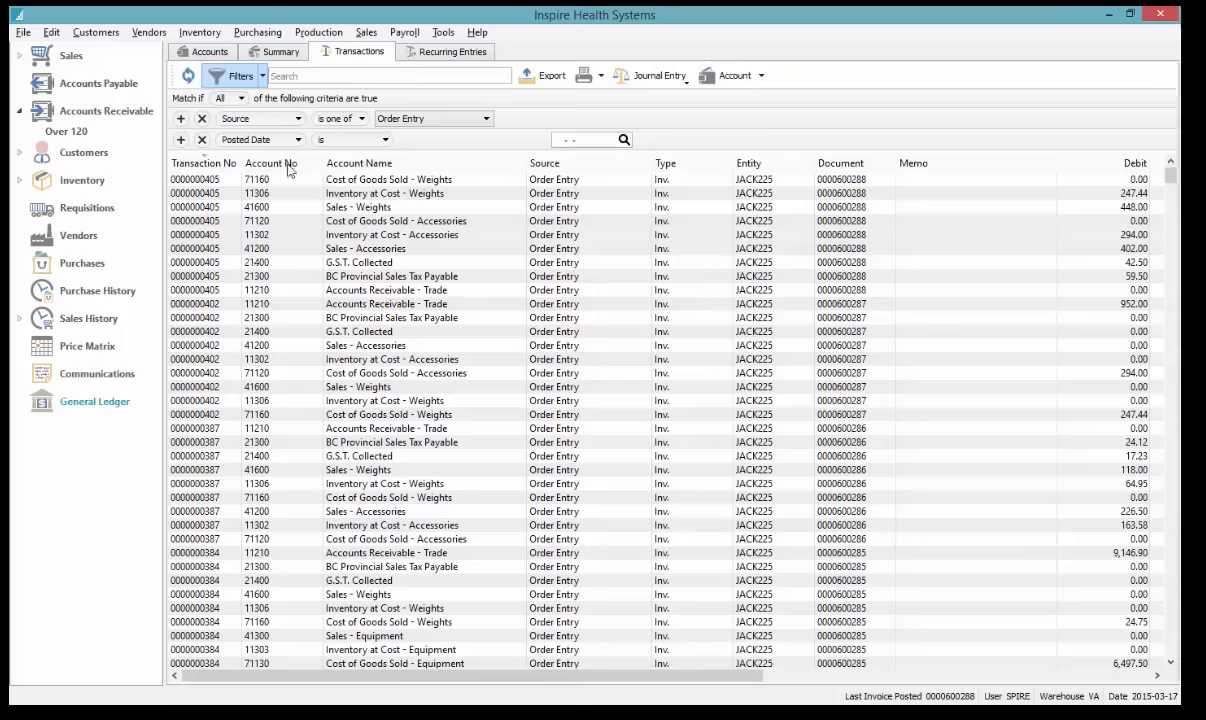
left_click(330, 140)
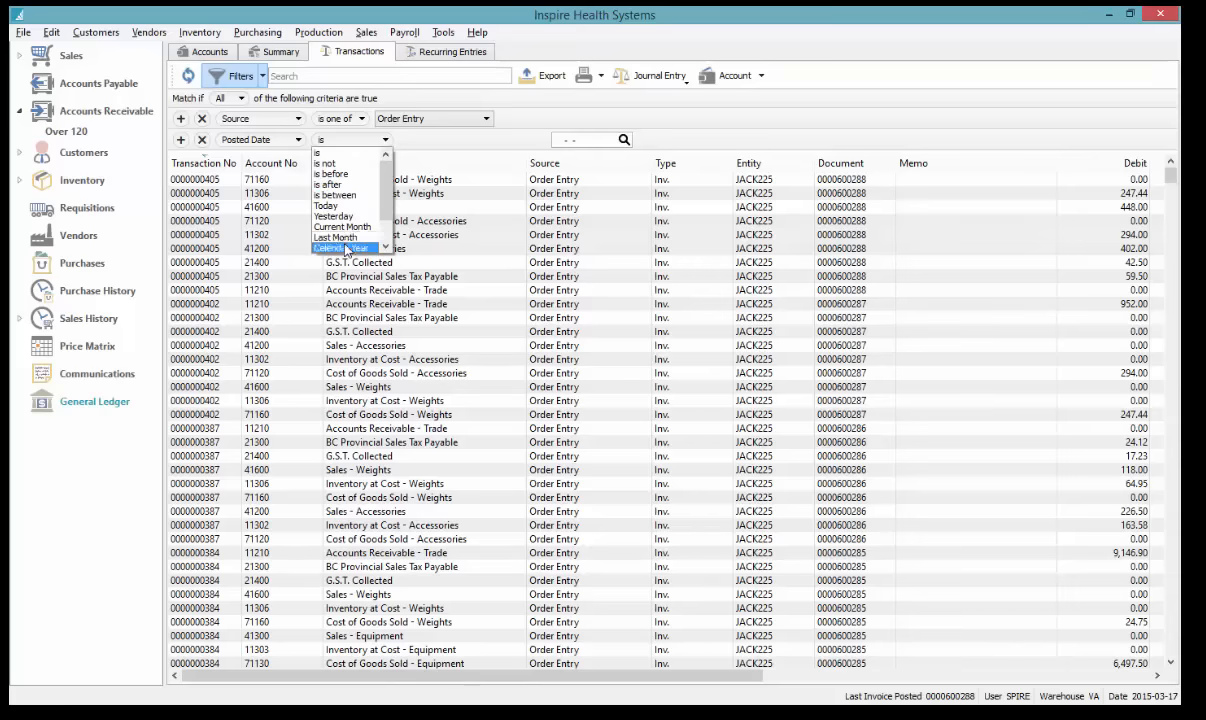
scroll(348, 240, "down", 2)
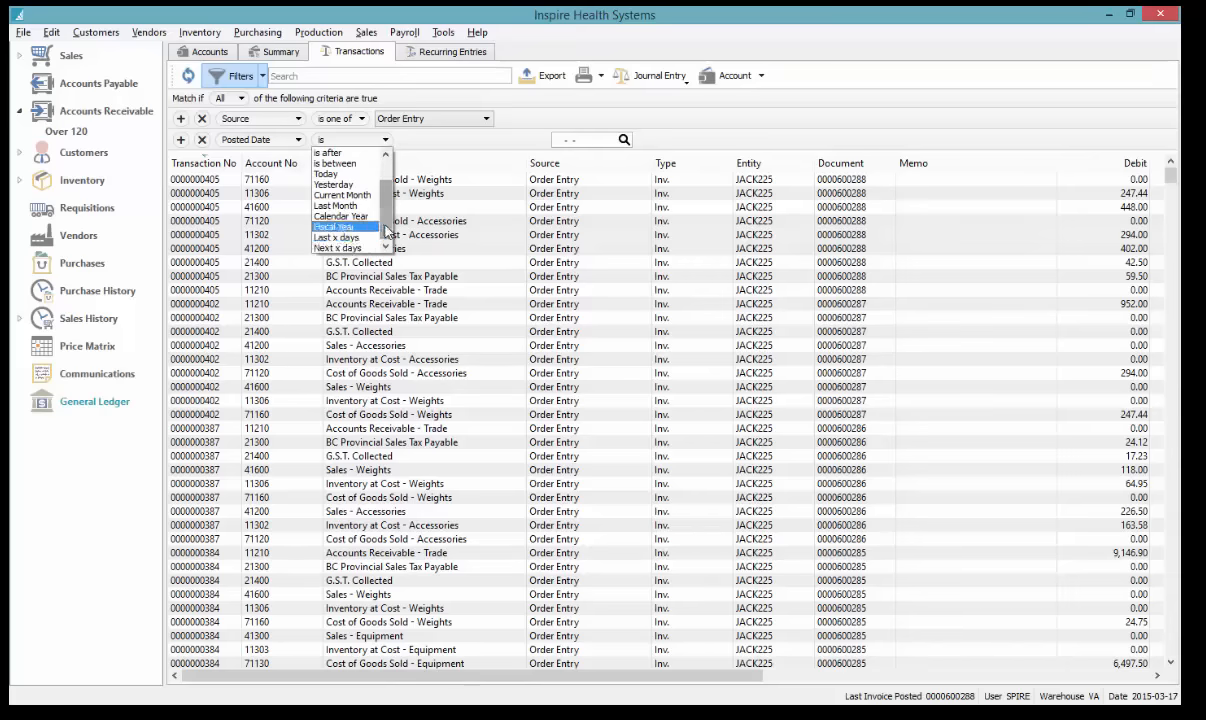
left_click(338, 226)
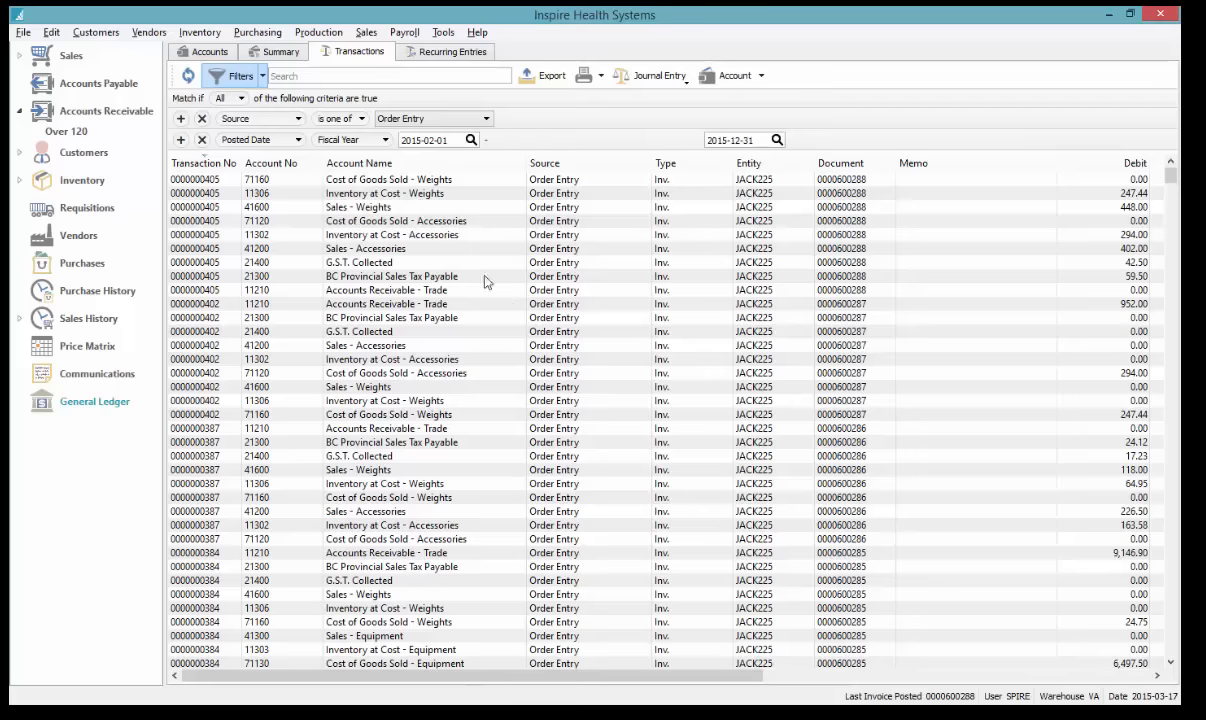
left_click(217, 180)
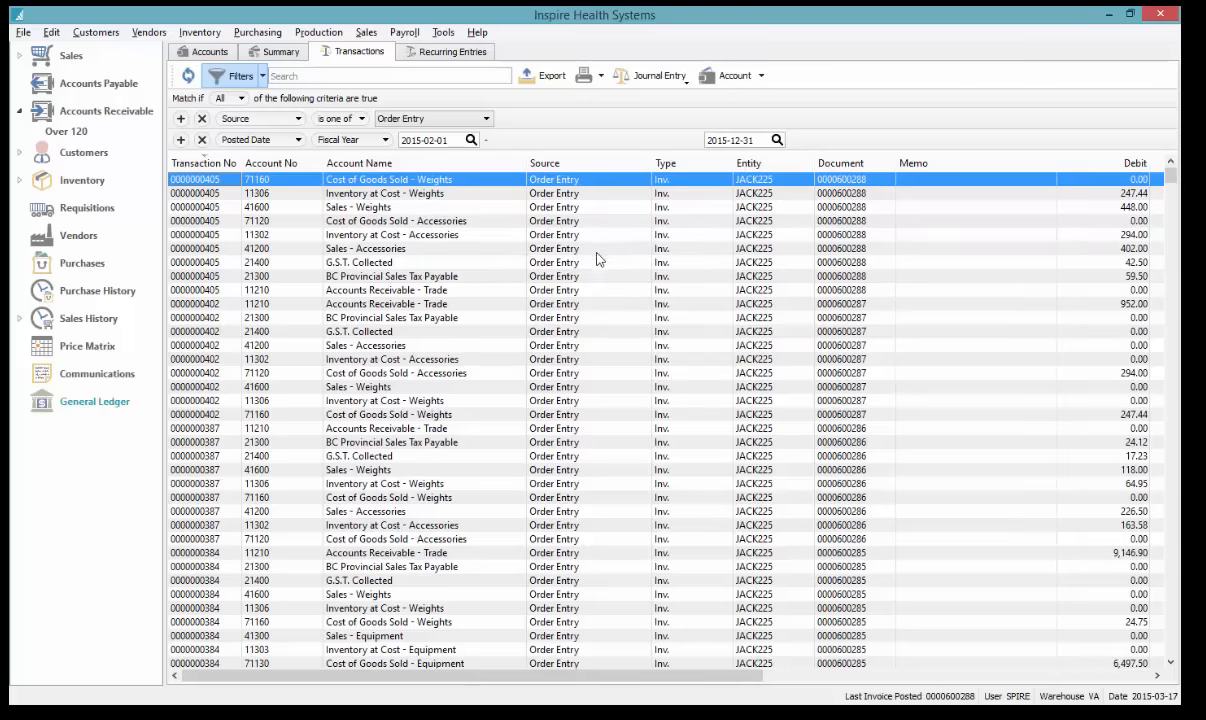
Export the filtered Order Entry transactions as ee.xls to the Desktop and open it in Excel
left_click(545, 75)
left_click(75, 164)
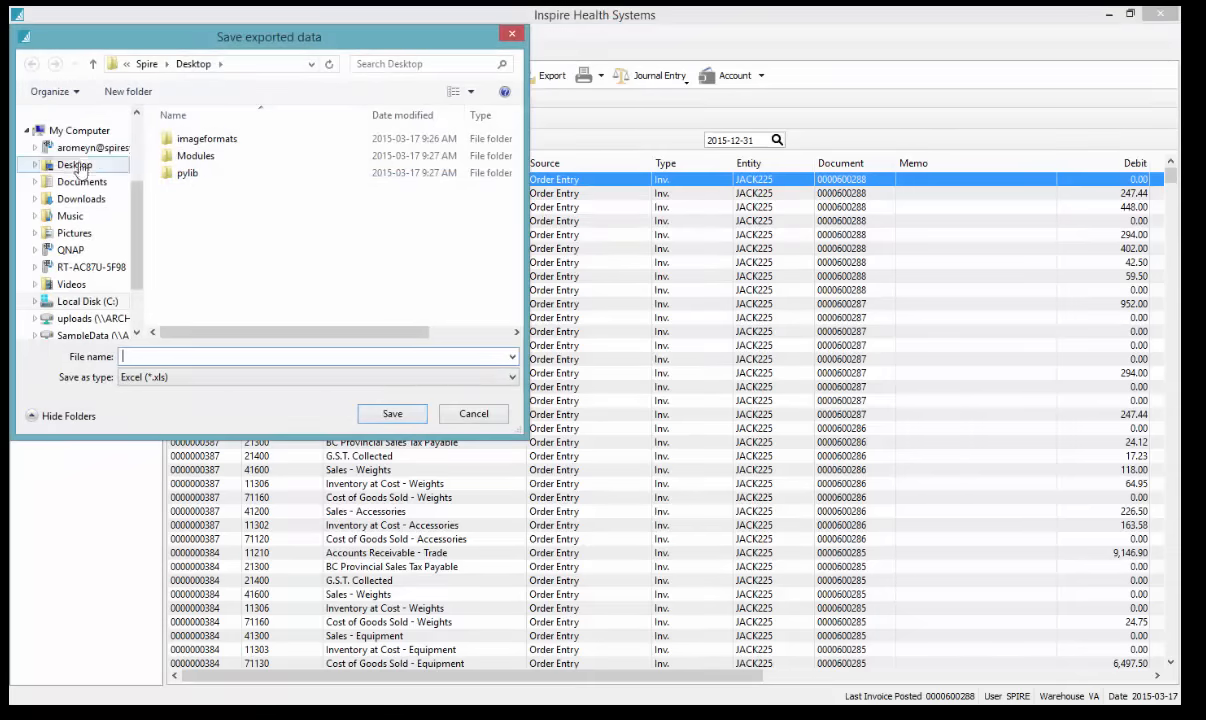
left_click(210, 357)
type("ee")
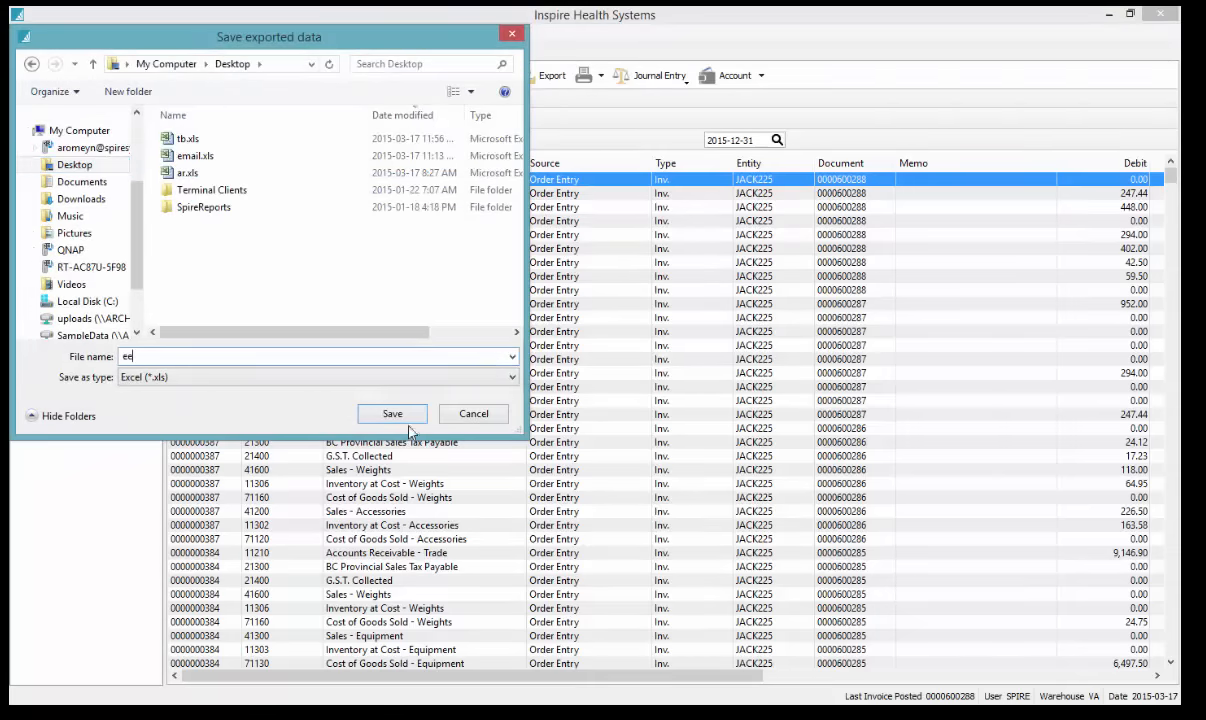
left_click(391, 413)
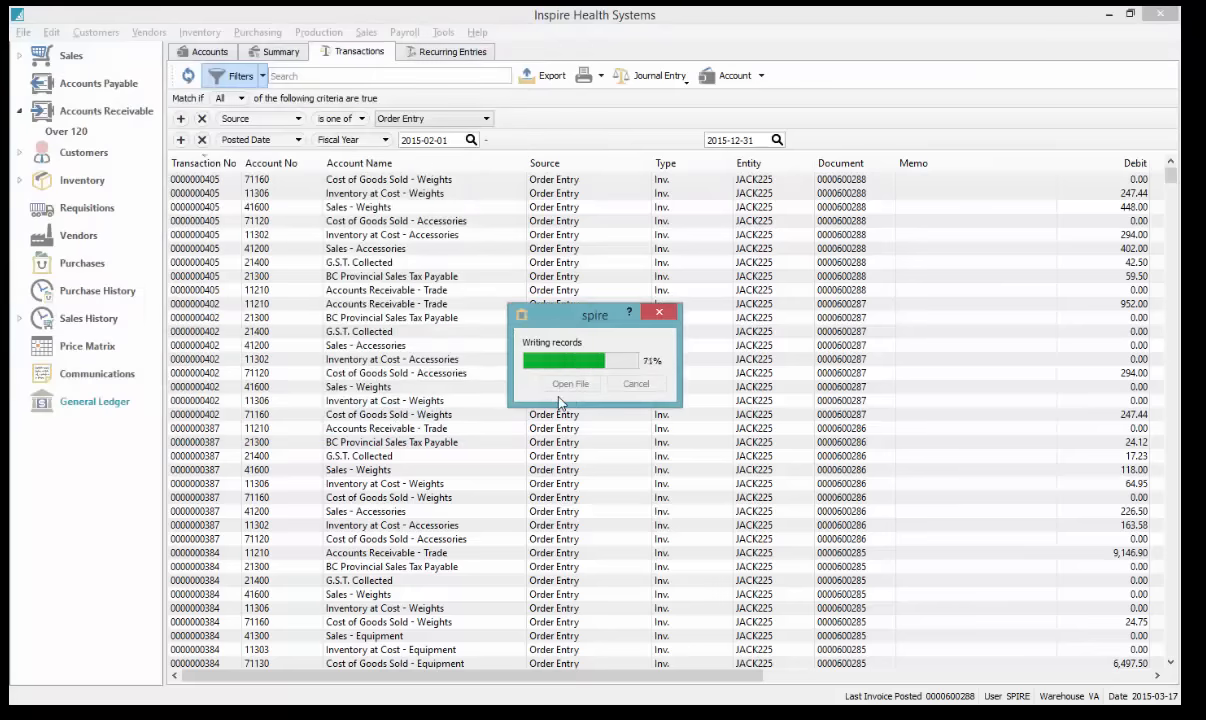
left_click(570, 384)
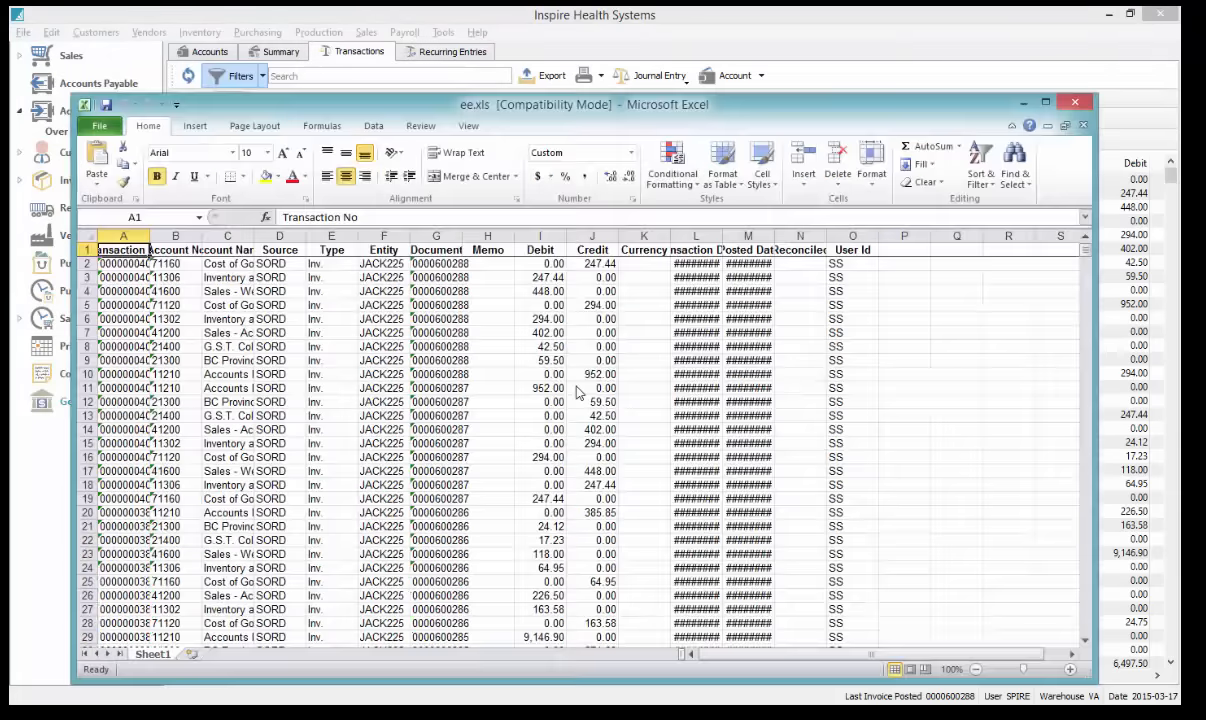
Maximize Excel, autofit all columns of ee.xls, and inspect the Memo column H
double_click(606, 104)
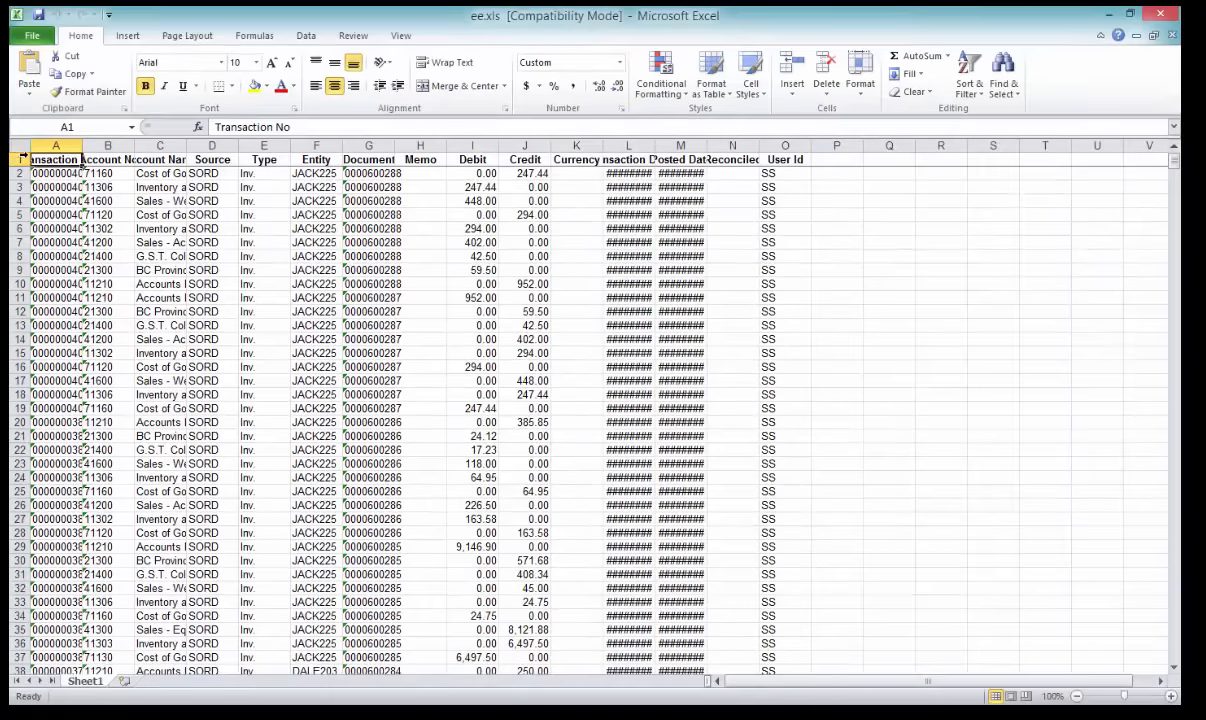
left_click(17, 144)
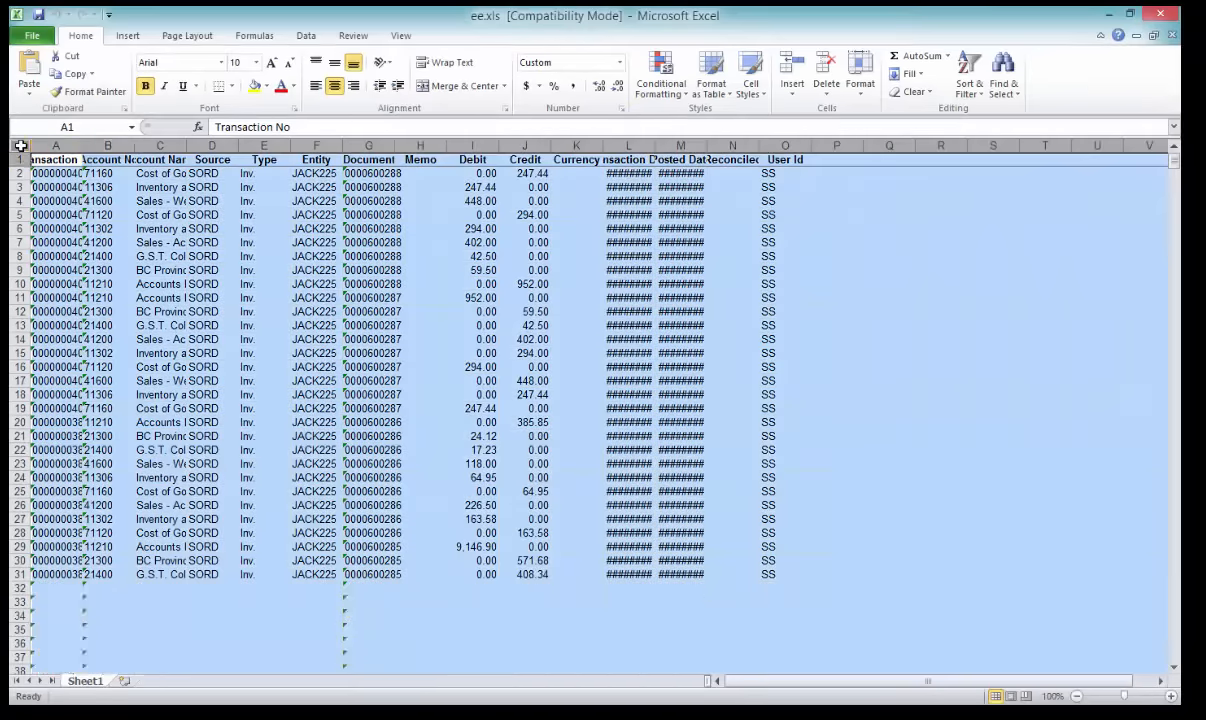
double_click(130, 146)
left_click(465, 264)
scroll(465, 264, "down", 4)
scroll(885, 447, "up", 4)
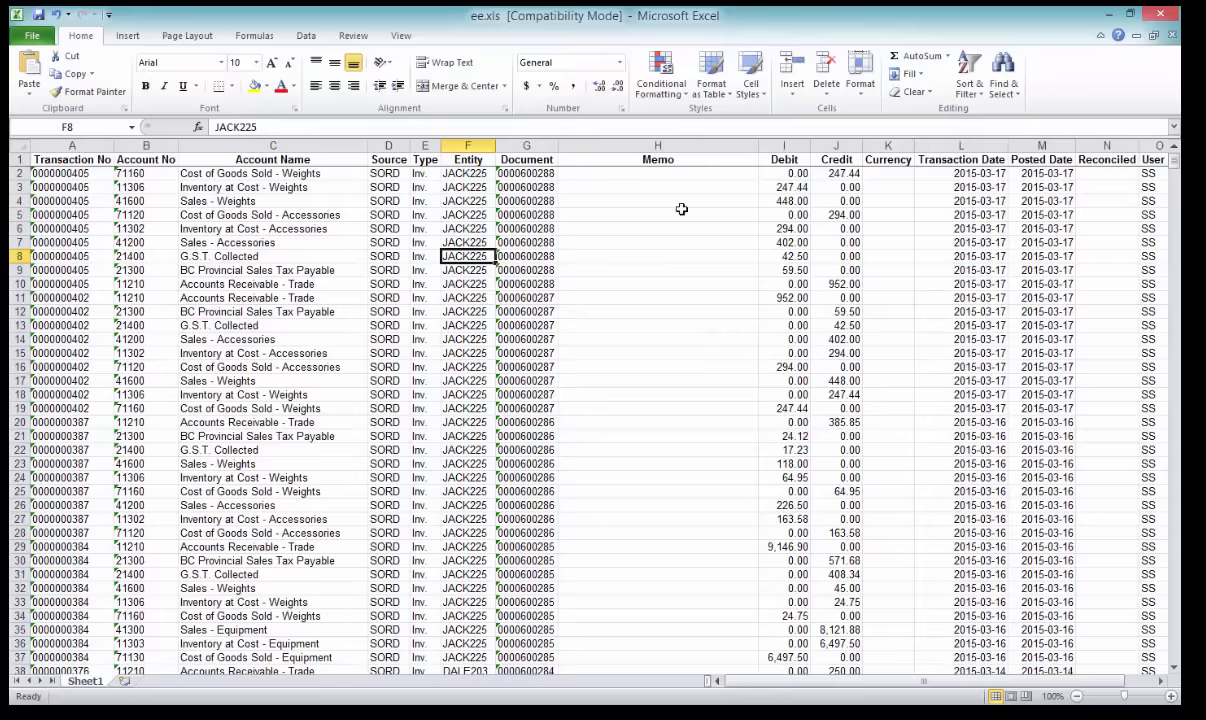
left_click(676, 142)
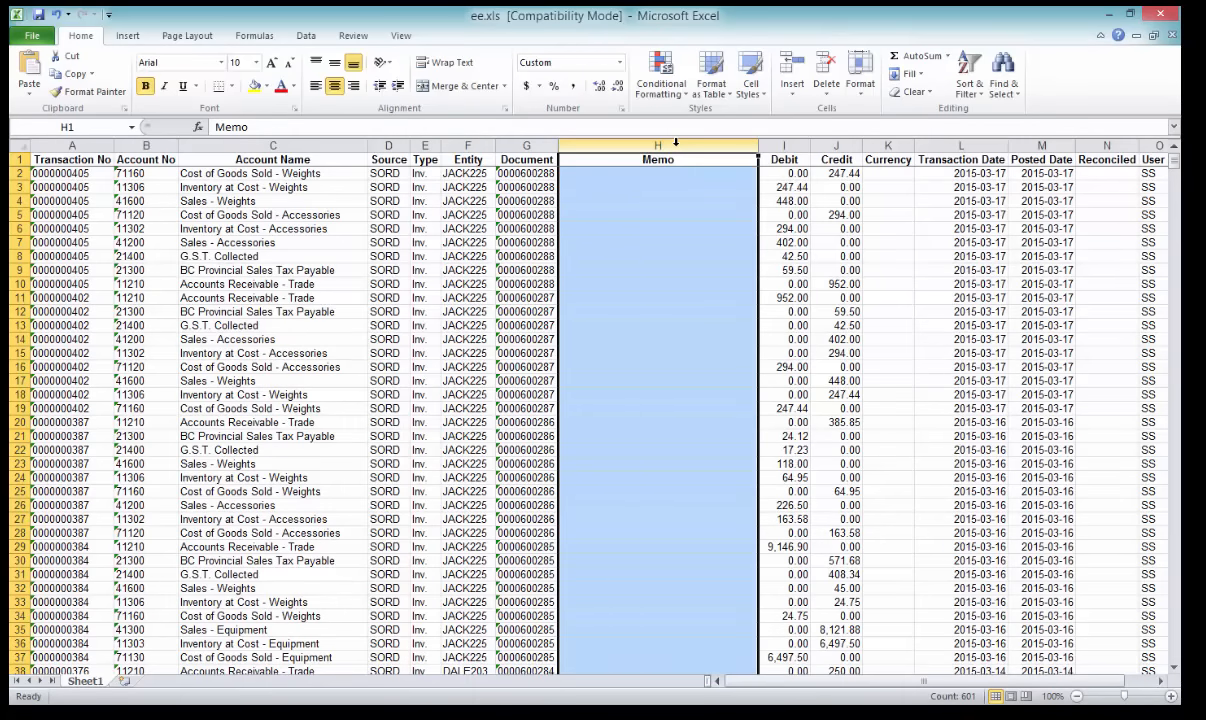
left_click(670, 240)
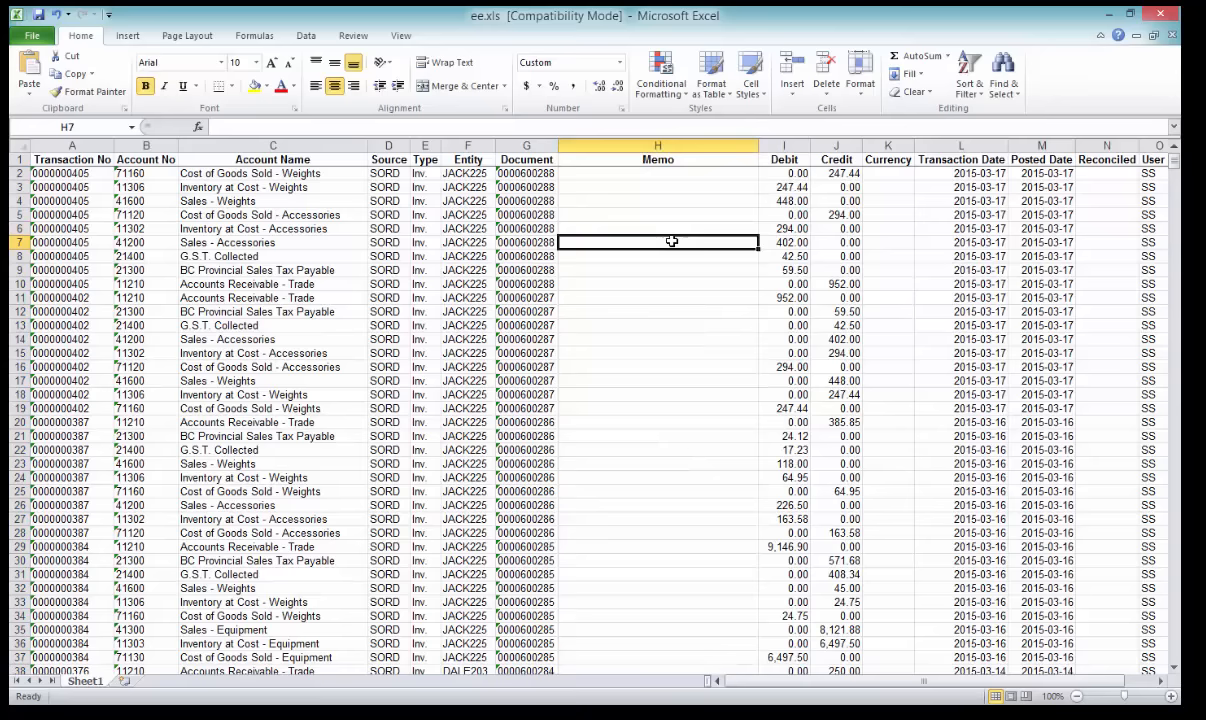
Close ee.xls without saving, dismiss the export window, and select the Accounts Receivable - Trade transaction
left_click(1159, 13)
left_click(593, 381)
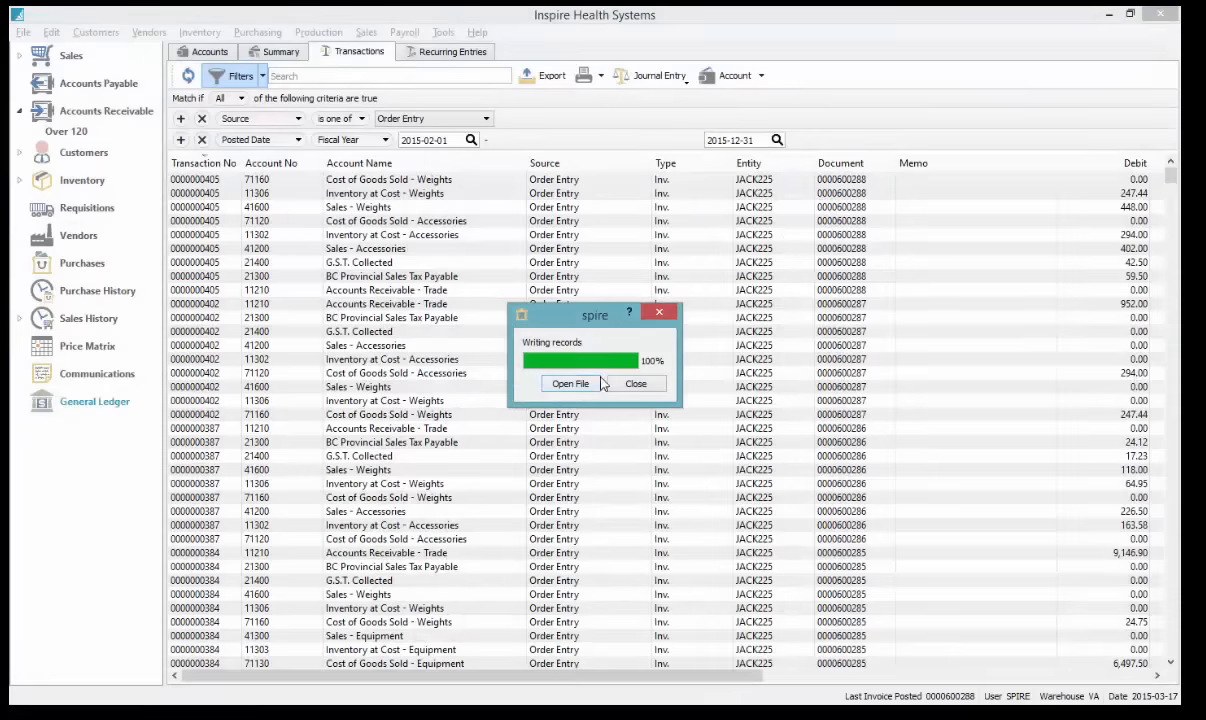
left_click(636, 380)
left_click(651, 292)
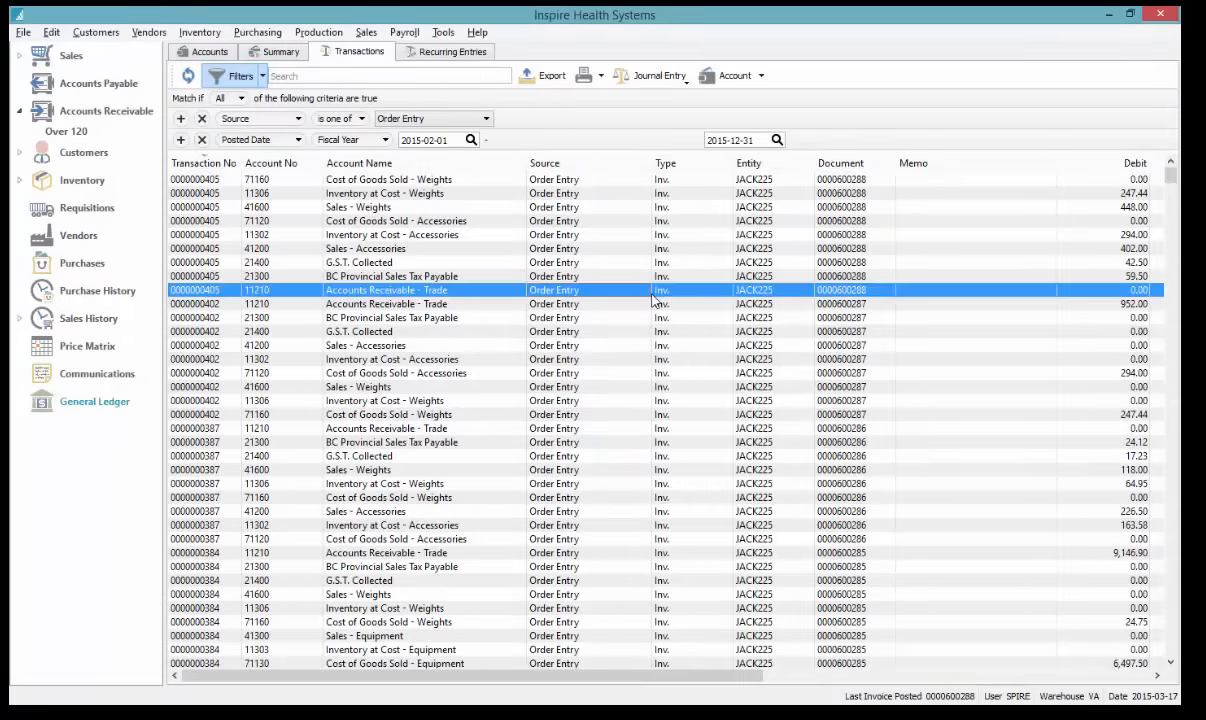